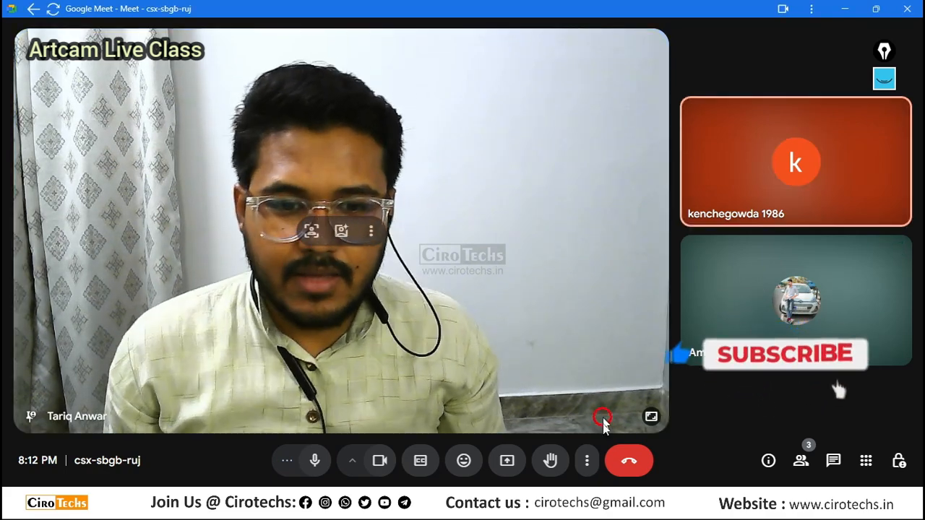
Start presenting the screen in the meeting and switch to Autodesk ArtCAM Premium 2018.
left_click(508, 460)
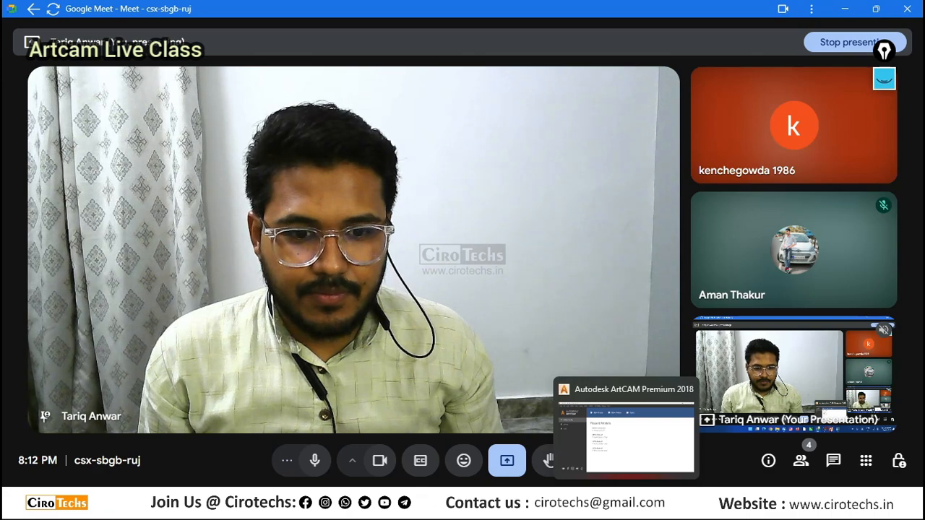
left_click(609, 397)
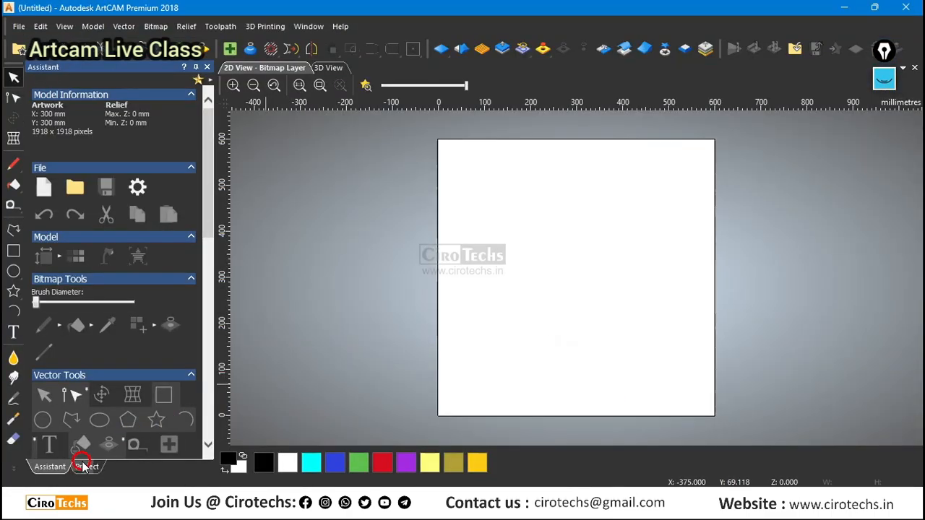
Import the circular pattern image 123.jpg into the project's bitmaps with scaling set to Fit.
left_click(83, 467)
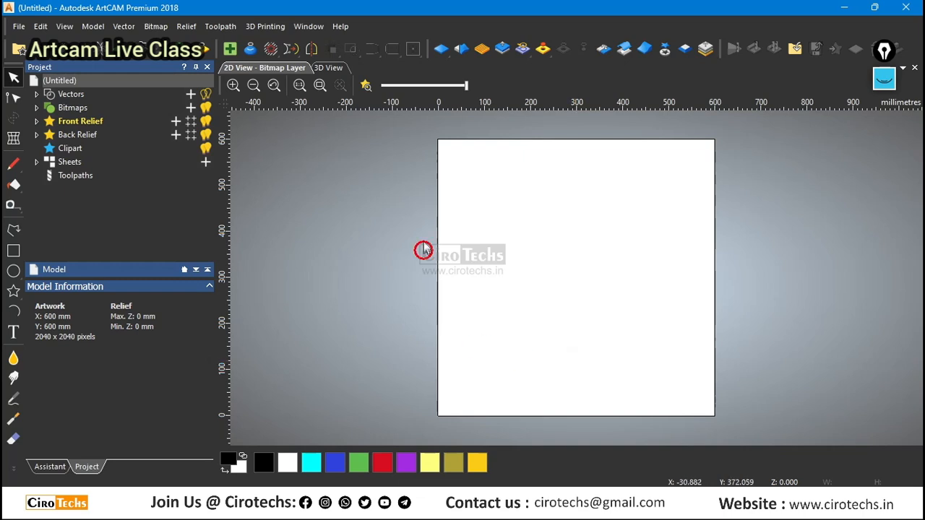
left_click(37, 108)
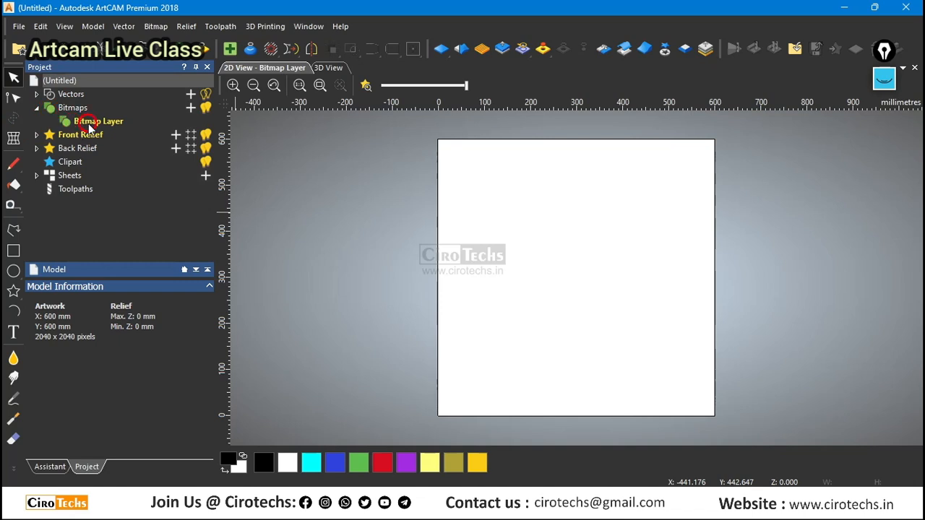
right_click(88, 121)
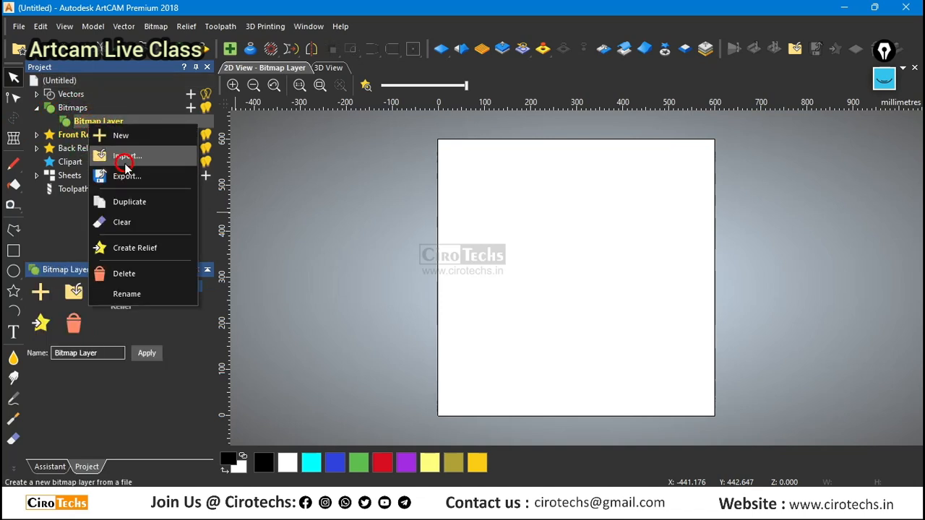
left_click(124, 160)
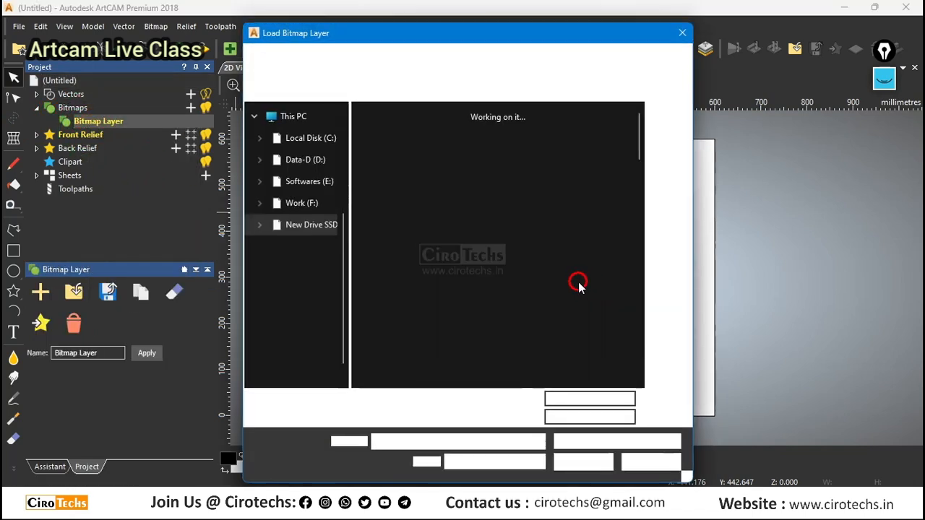
scroll(589, 287, "down", 1)
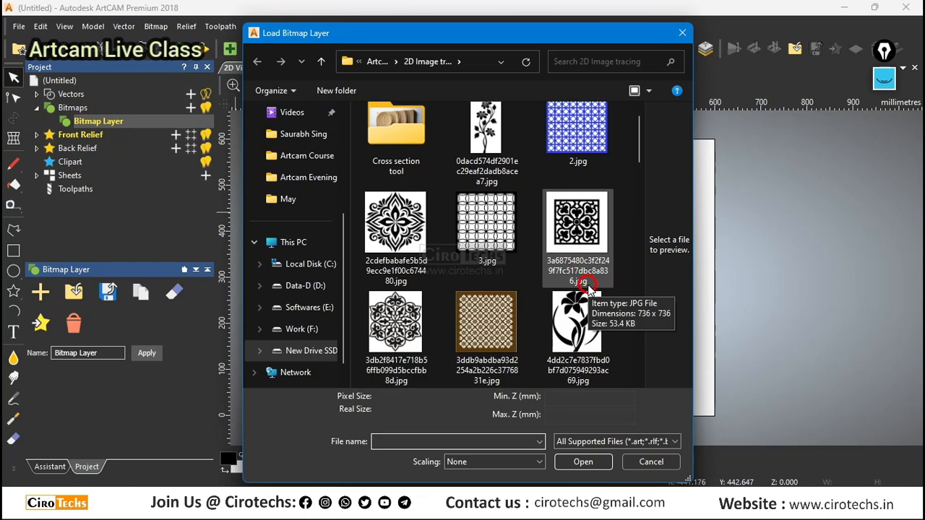
scroll(589, 287, "down", 3)
left_click(589, 245)
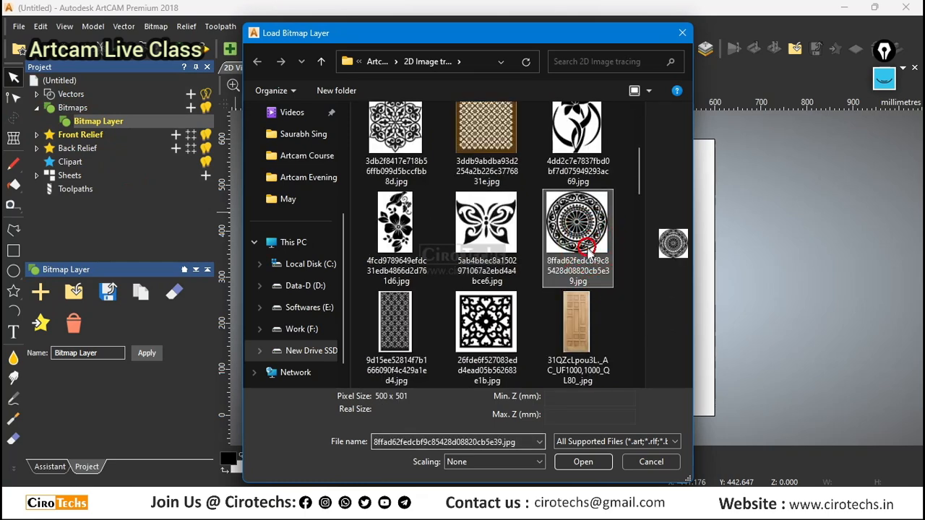
scroll(589, 246, "down", 3)
left_click(493, 326)
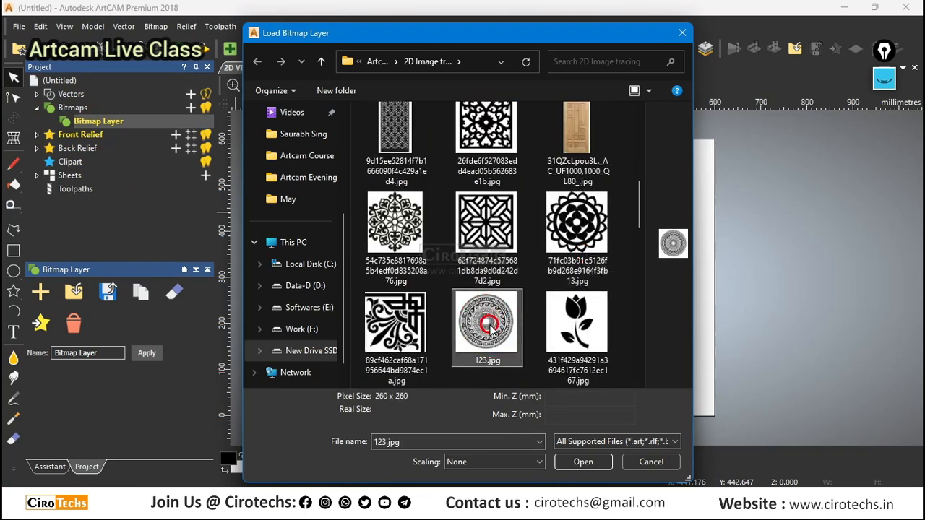
left_click(481, 462)
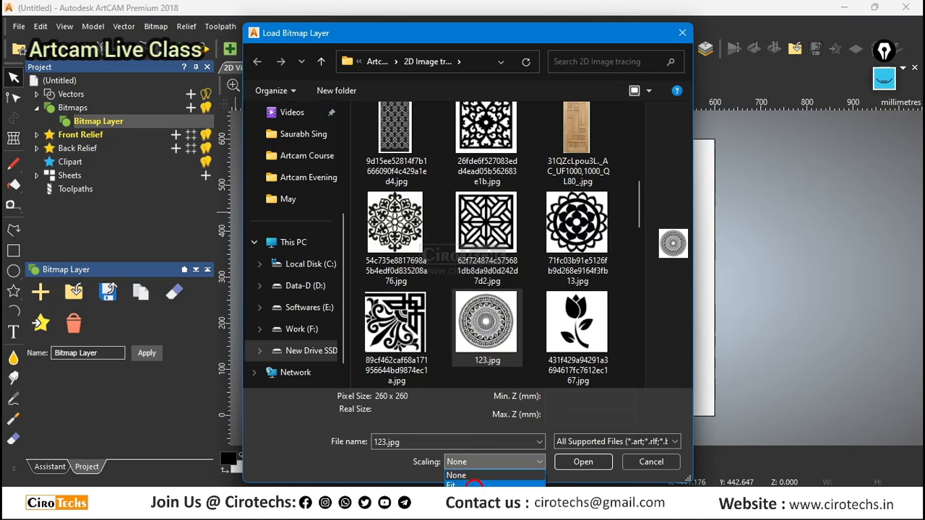
left_click(471, 485)
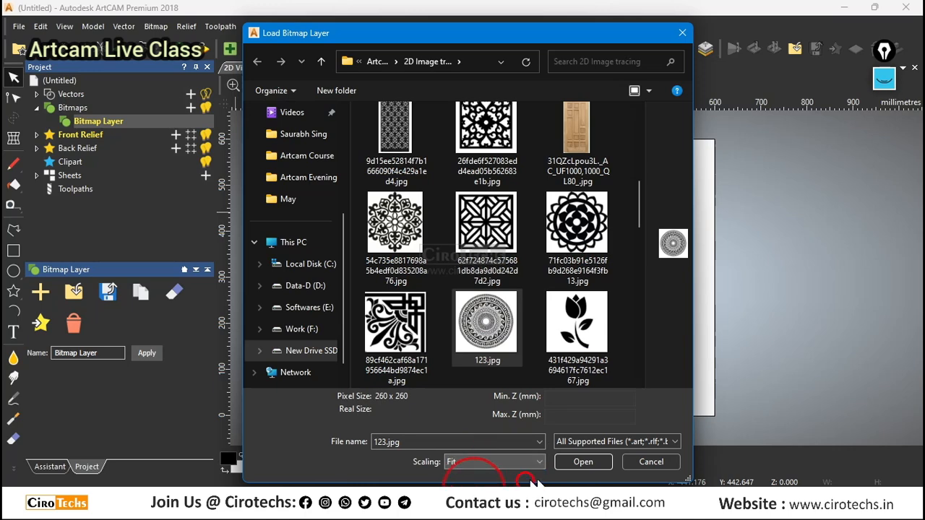
left_click(584, 463)
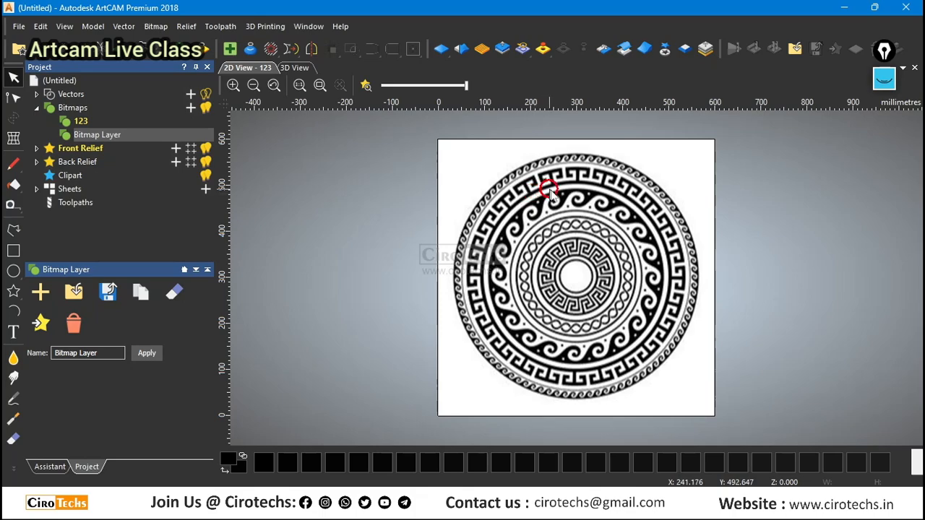
Examine the concentric rings and ornaments of the imported circular pattern, both close up and as a whole.
scroll(572, 265, "up", 2)
scroll(564, 257, "down", 5)
scroll(569, 250, "up", 3)
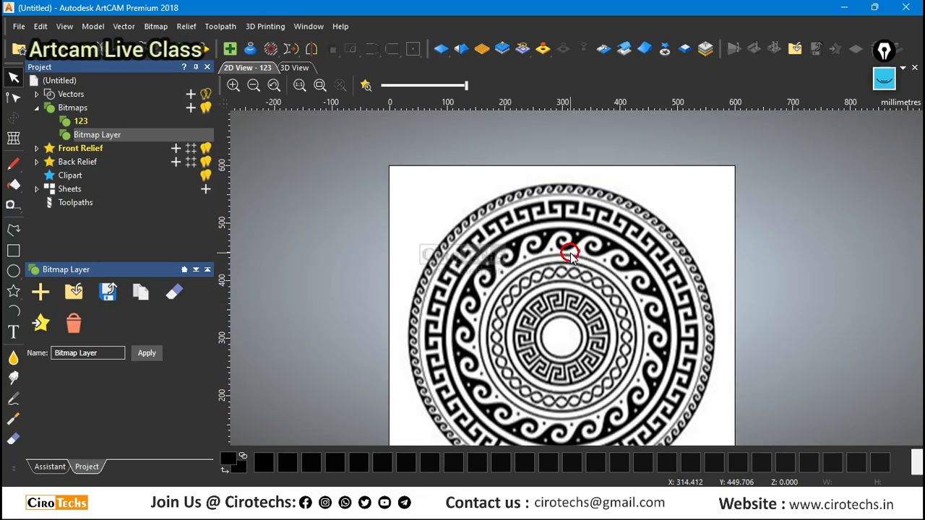
scroll(558, 244, "down", 3)
scroll(571, 282, "up", 3)
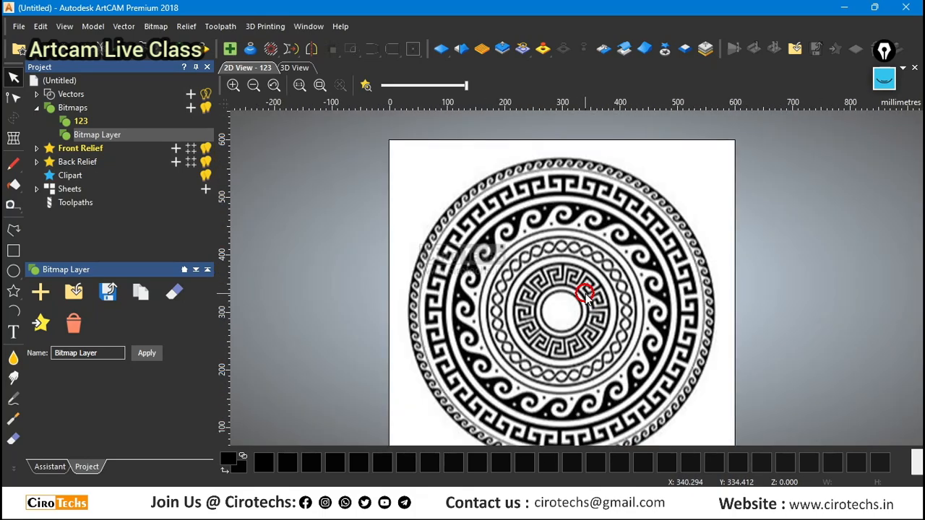
scroll(585, 289, "down", 2)
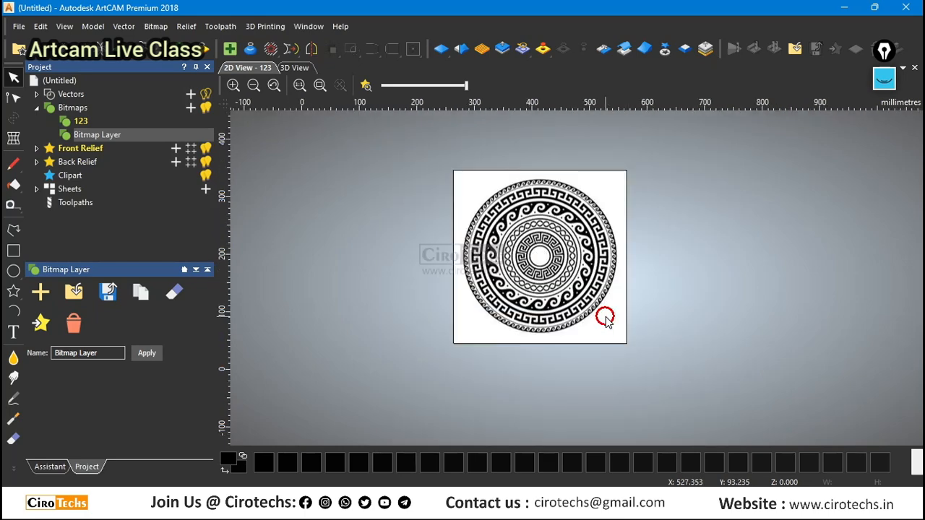
scroll(535, 184, "up", 2)
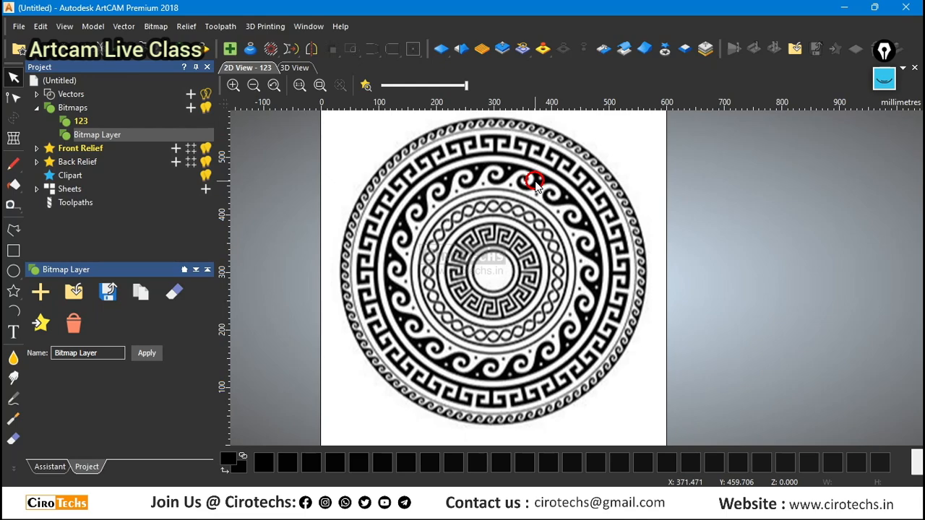
scroll(533, 181, "up", 1)
scroll(554, 265, "down", 3)
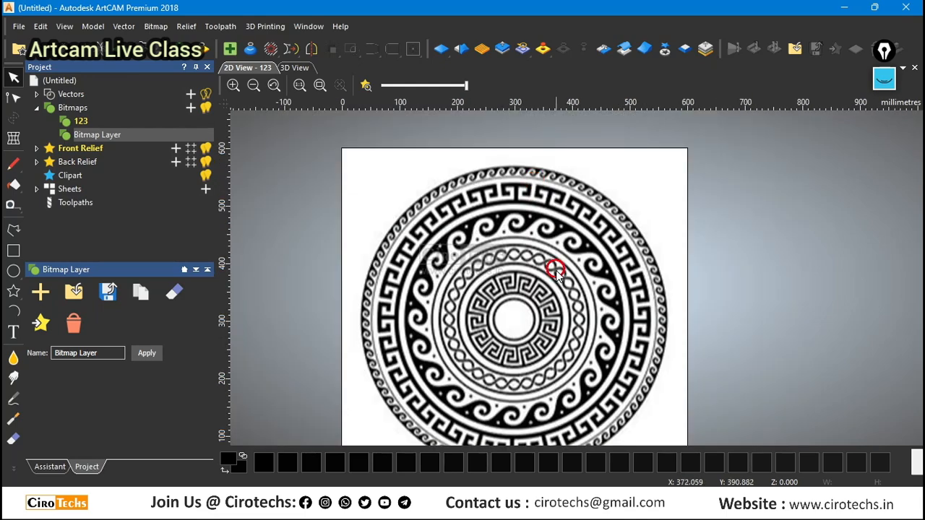
scroll(557, 251, "up", 2)
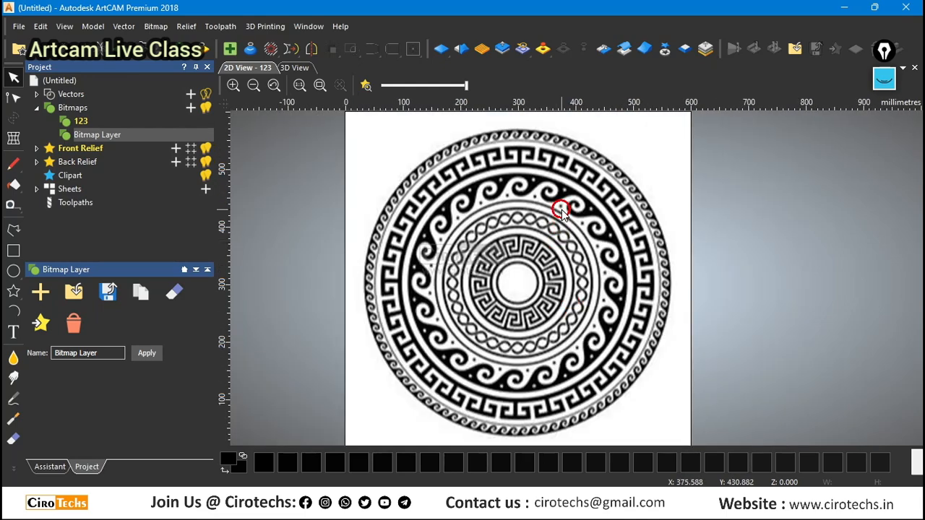
scroll(571, 267, "down", 1)
scroll(638, 295, "up", 1)
scroll(569, 210, "down", 1)
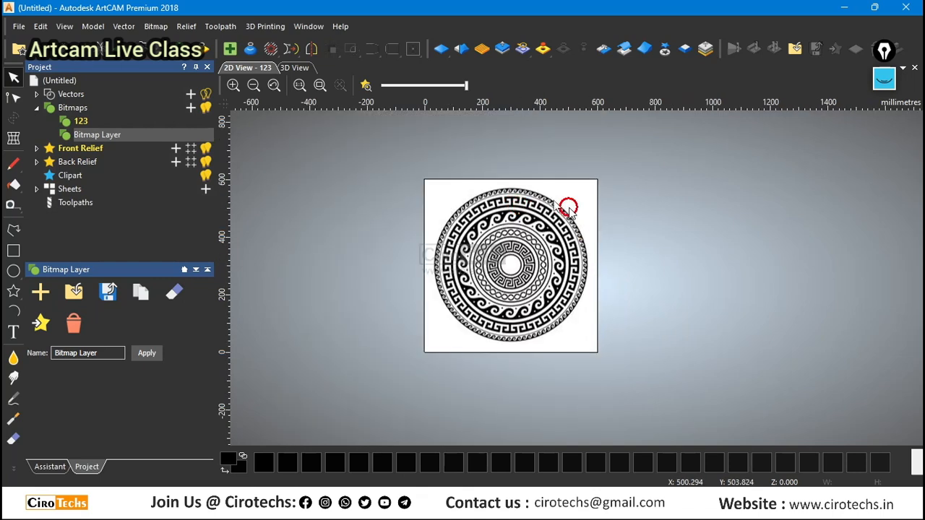
scroll(514, 295, "up", 1)
scroll(514, 293, "down", 1)
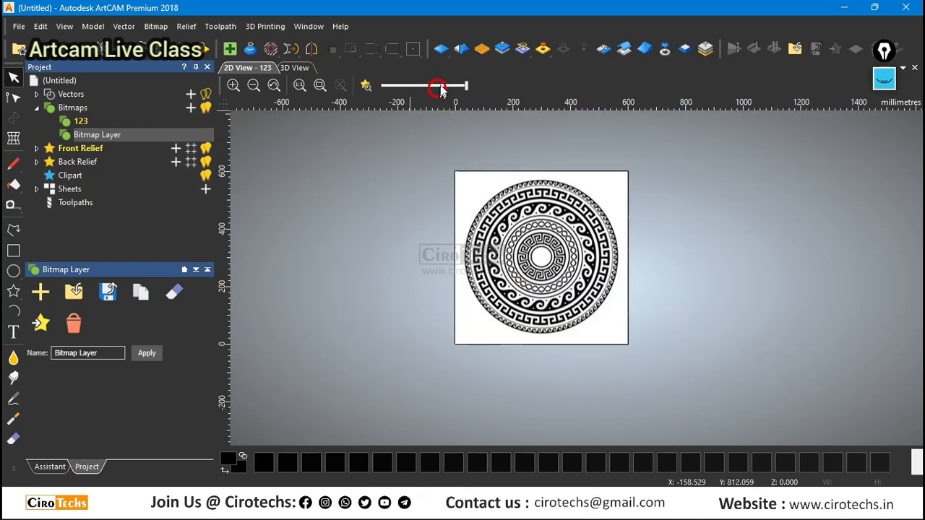
Fade the bitmap strongly so the pattern serves as a light grey tracing background.
left_click_drag(467, 85, 399, 86)
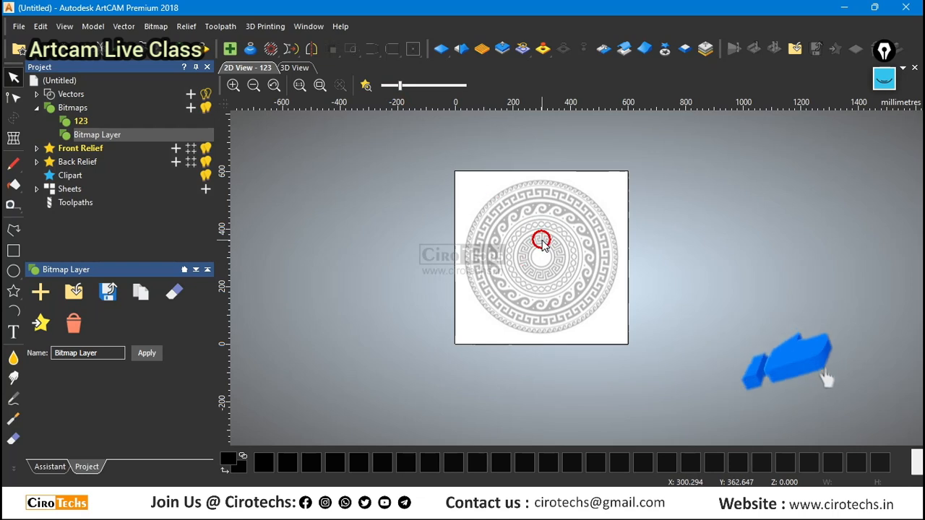
scroll(573, 242, "up", 1)
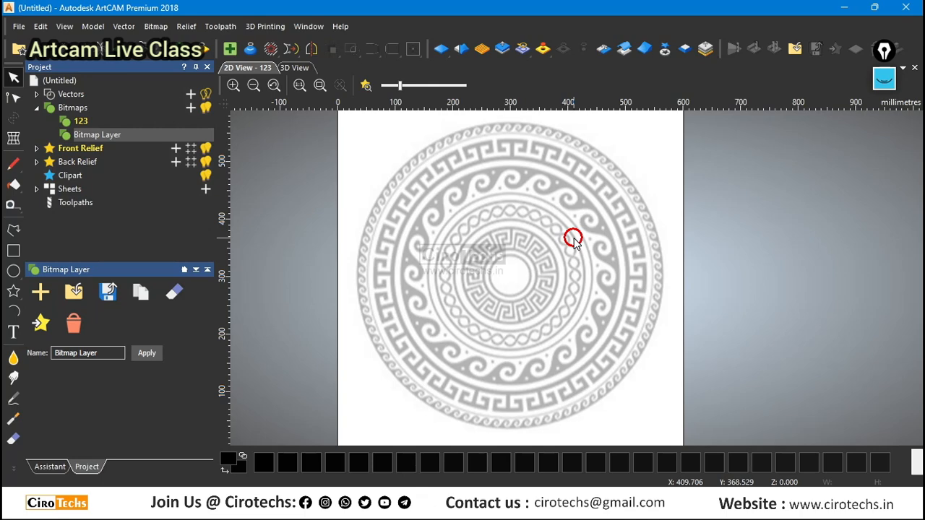
Sketch a circle of about 32.9 mm radius over the pattern's central hole, centred at about X 299.4, Y 302.4 mm.
left_click(13, 270)
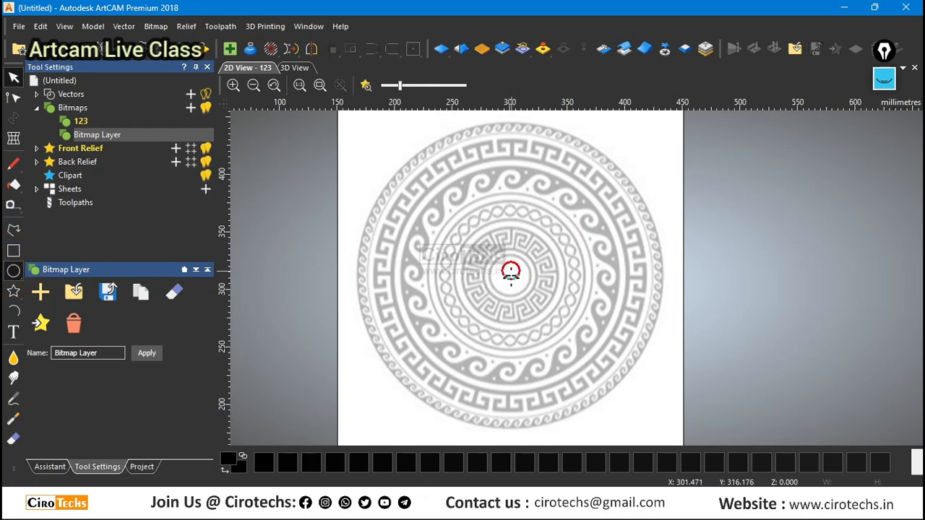
scroll(510, 272, "up", 3)
left_click_drag(504, 292, 528, 264)
scroll(502, 293, "up", 3)
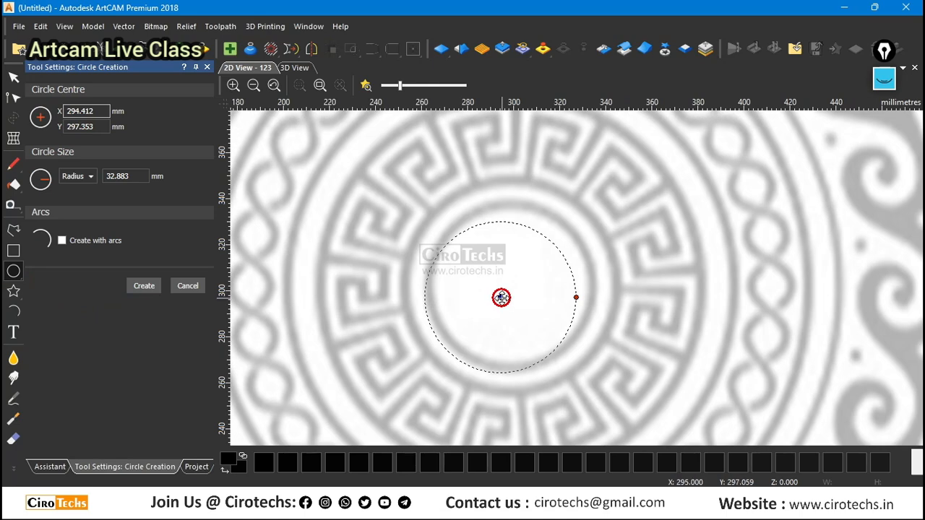
left_click_drag(501, 298, 511, 286)
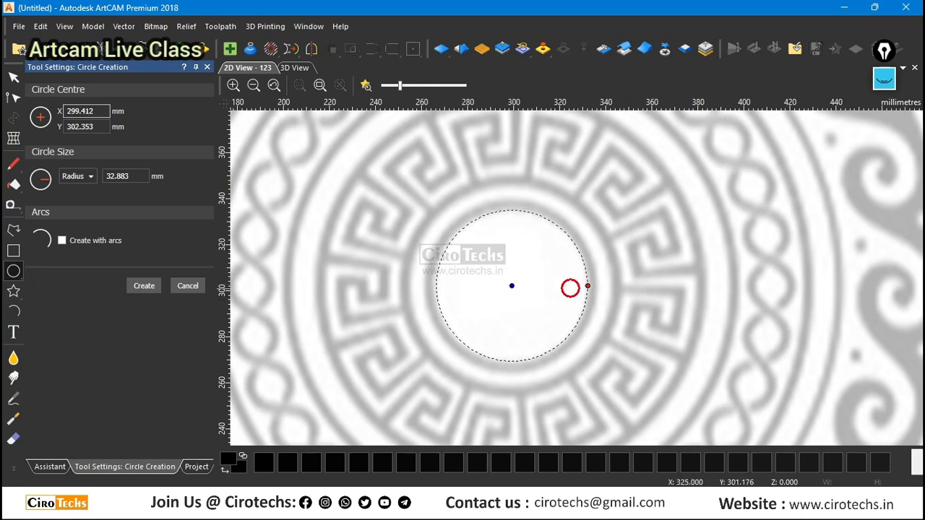
Enlarge the circle to a radius of about 35.3 mm and shift its centre to about X 298.7, Y 301.9 mm.
scroll(570, 288, "up", 5)
left_click_drag(609, 268, 624, 269)
scroll(623, 269, "down", 5)
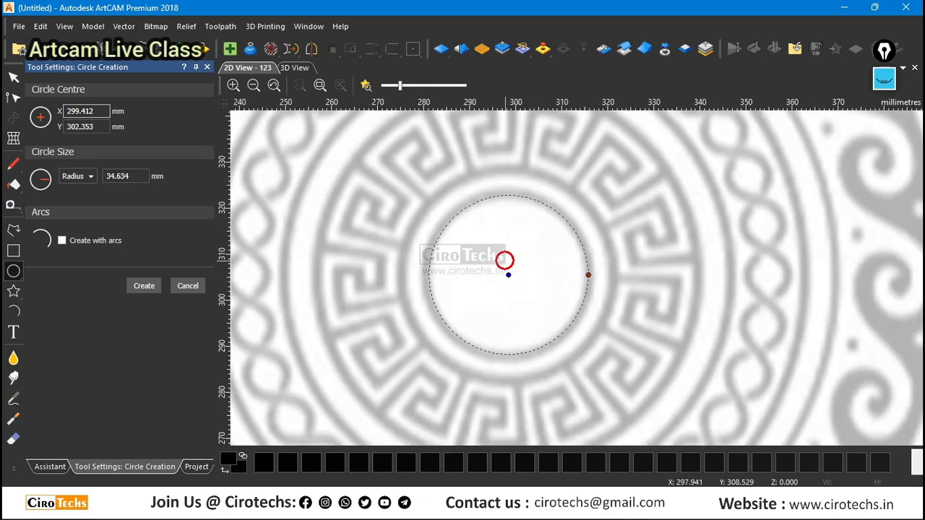
scroll(506, 274, "up", 3)
left_click_drag(514, 292, 509, 292)
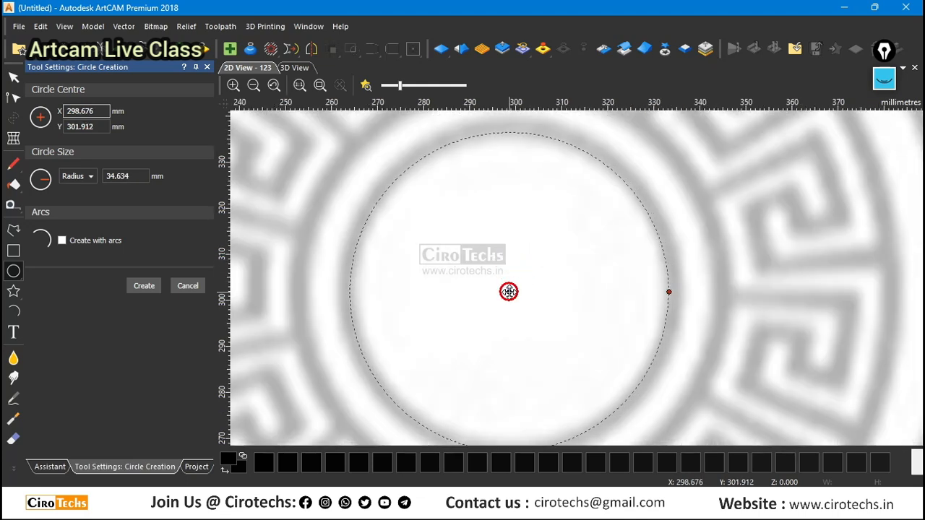
scroll(665, 292, "up", 4)
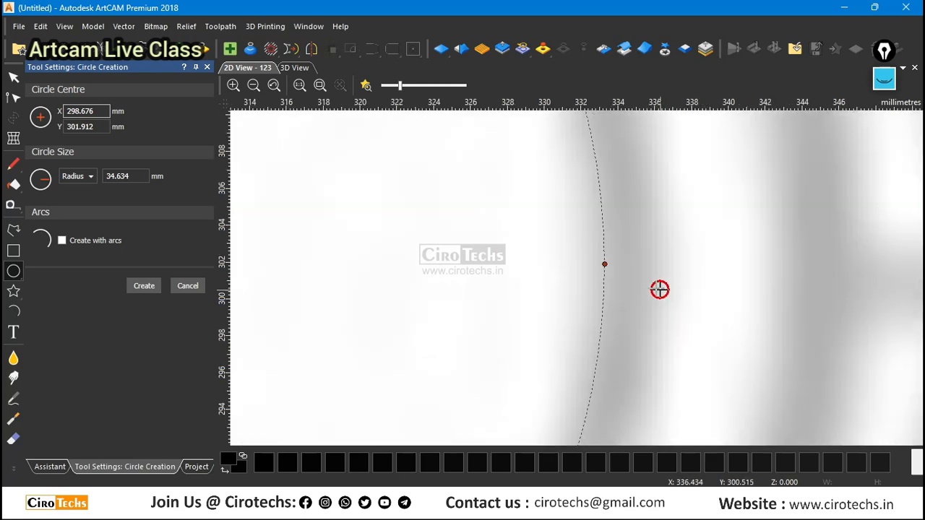
left_click_drag(606, 264, 616, 264)
scroll(593, 270, "down", 4)
scroll(477, 258, "down", 3)
scroll(550, 278, "up", 2)
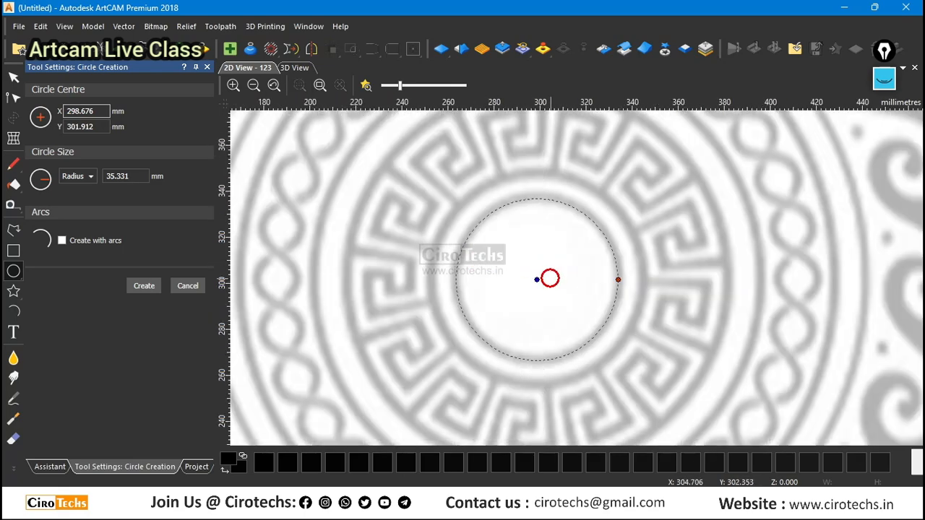
Refine the circle's centre to about X 299.3, Y 302.2 mm and its radius to about 35.4 mm, and create it.
scroll(550, 278, "up", 2)
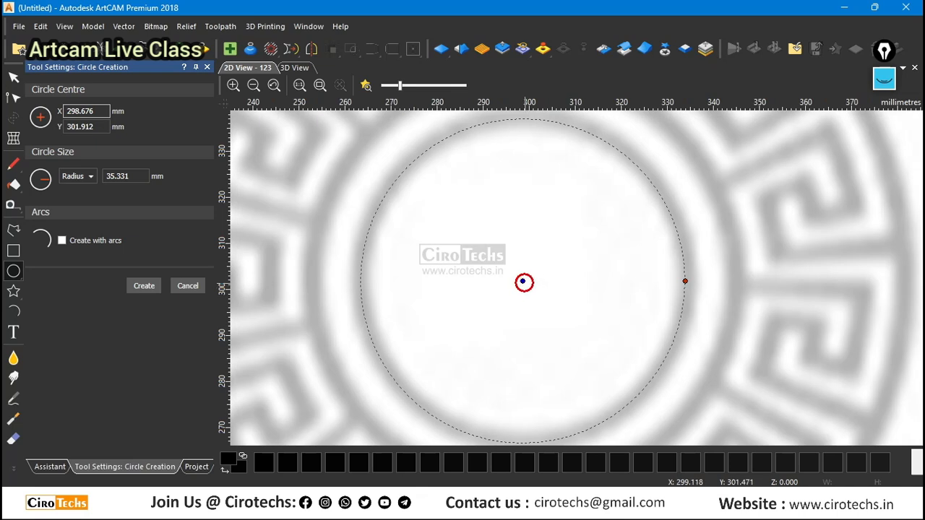
left_click_drag(523, 281, 525, 280)
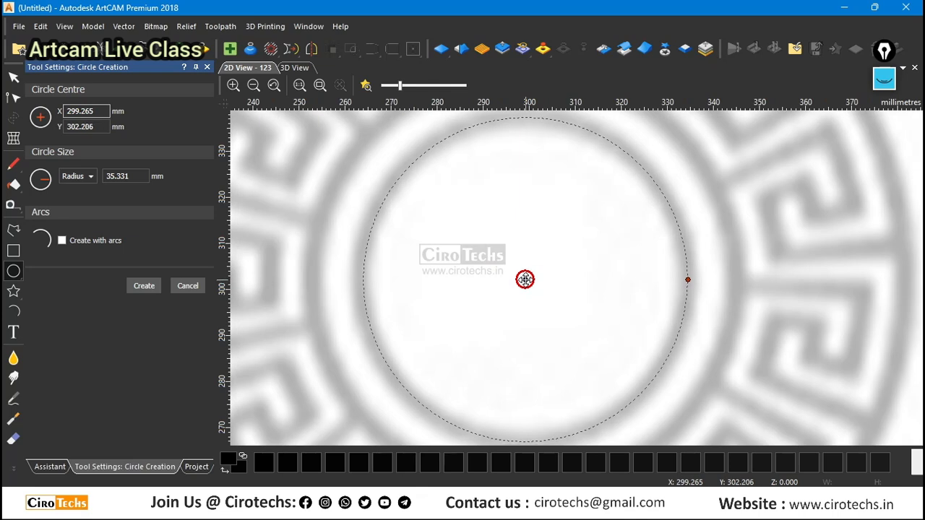
scroll(687, 280, "up", 4)
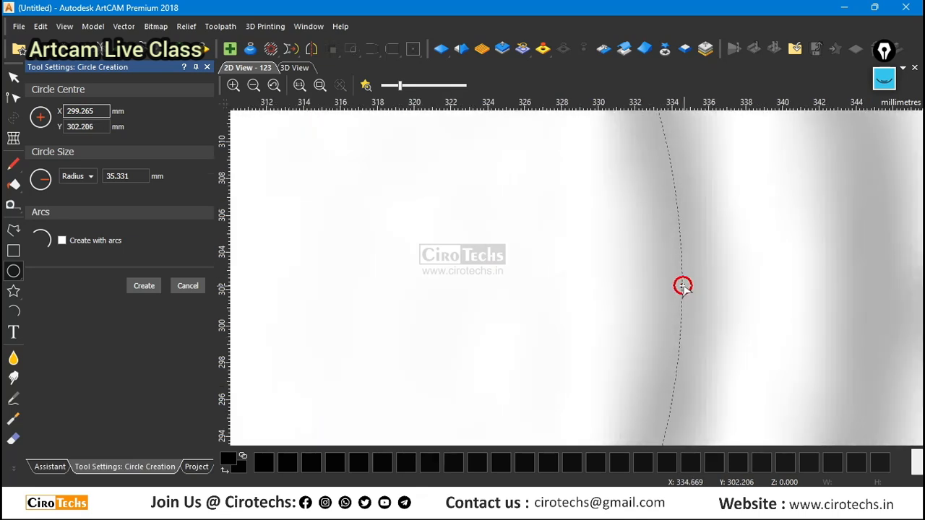
left_click_drag(682, 287, 685, 285)
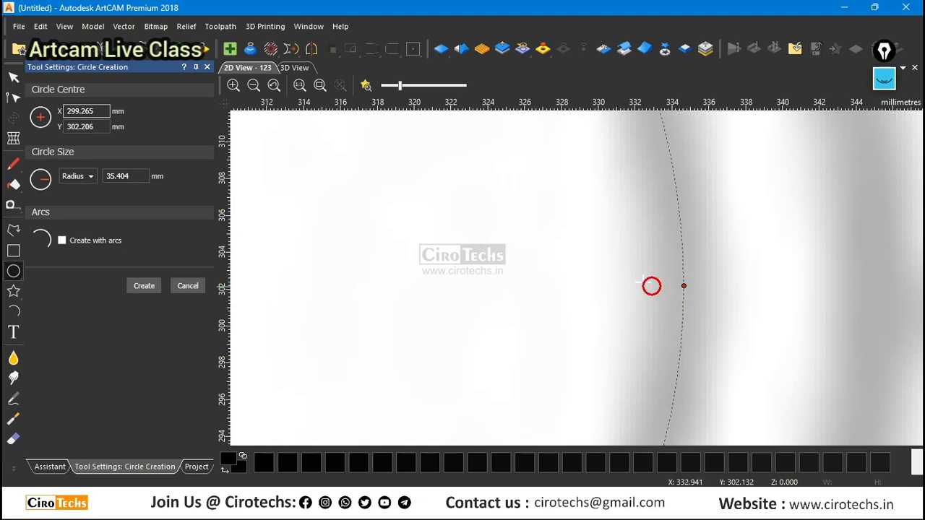
scroll(652, 285, "down", 4)
scroll(560, 259, "down", 2)
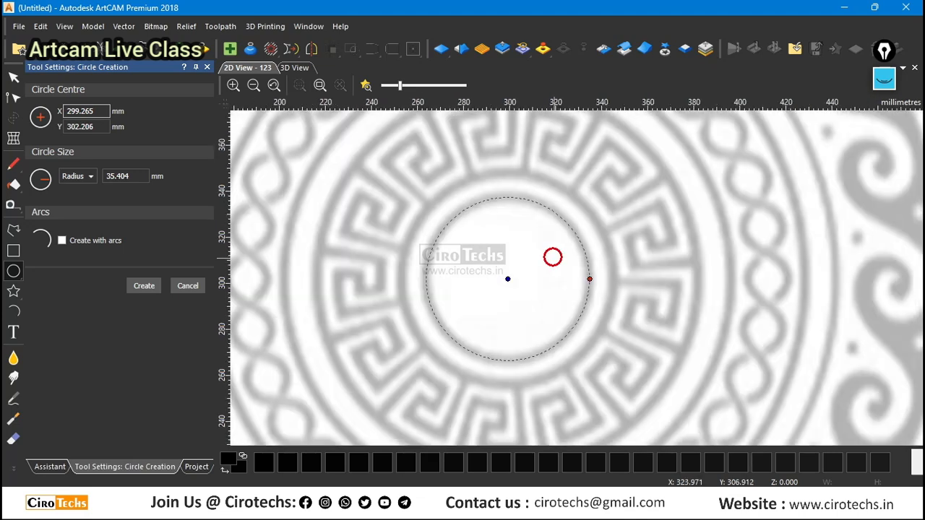
scroll(553, 258, "down", 2)
left_click(144, 286)
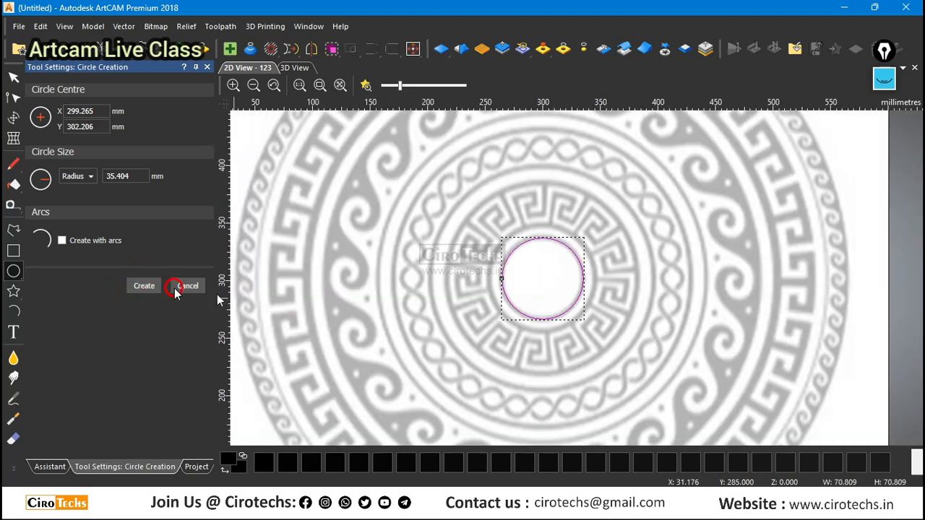
left_click(187, 286)
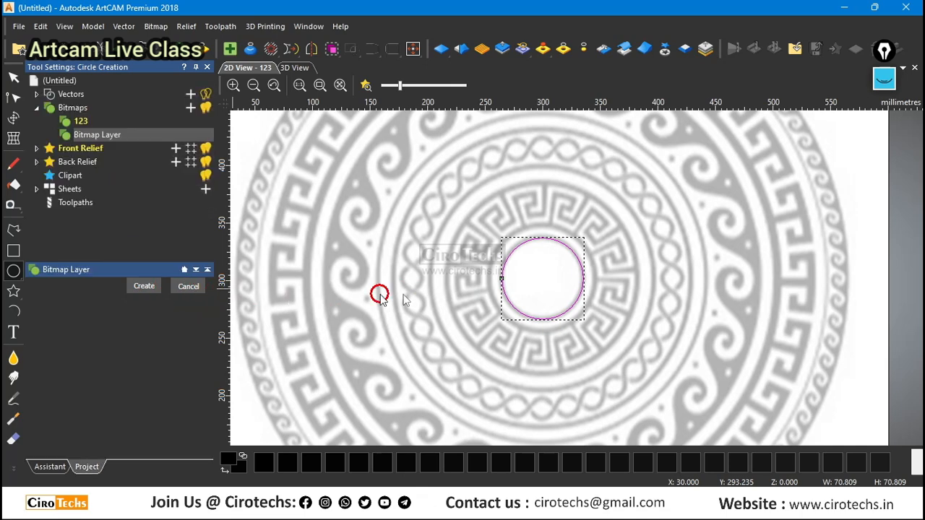
Select the central circle, try moving it off the central hole, and undo the move.
scroll(444, 295, "down", 2)
scroll(611, 285, "up", 2)
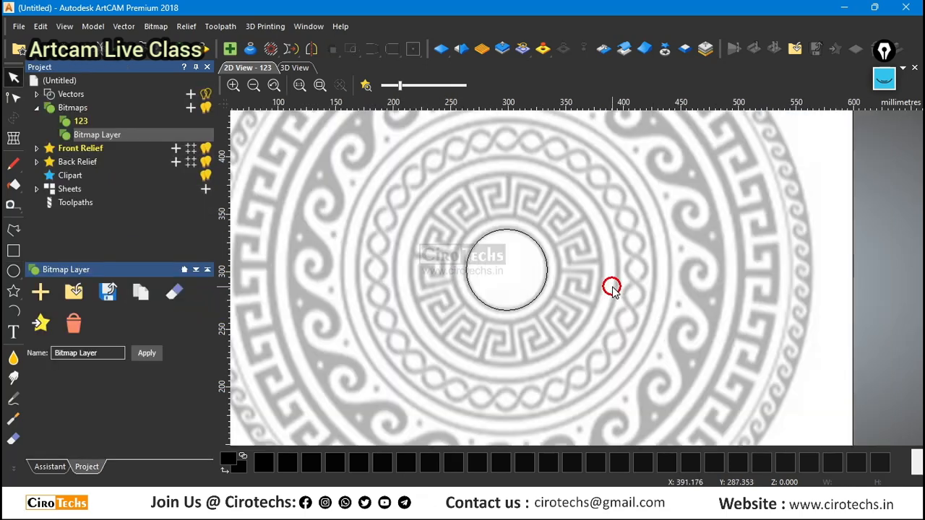
left_click_drag(407, 188, 603, 363)
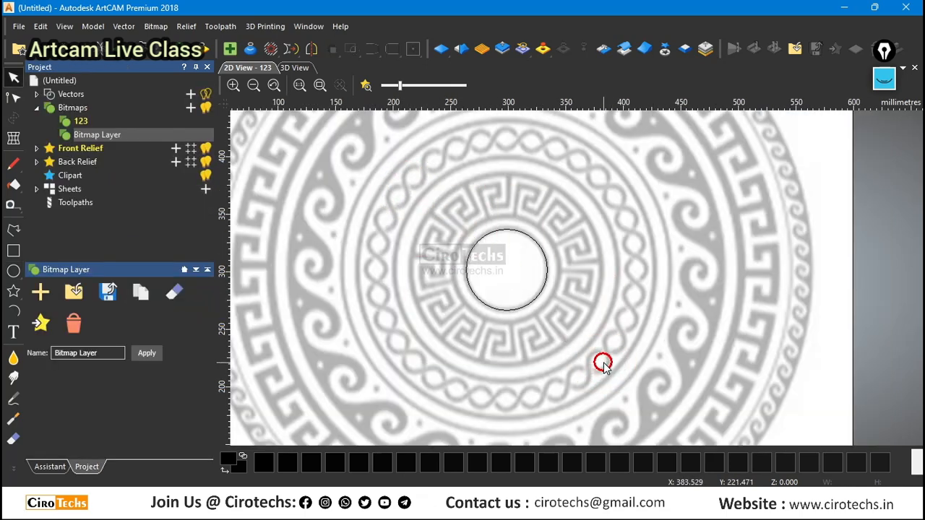
scroll(553, 309, "down", 1)
left_click_drag(394, 137, 695, 399)
left_click_drag(561, 275, 616, 289)
key("ctrl+z")
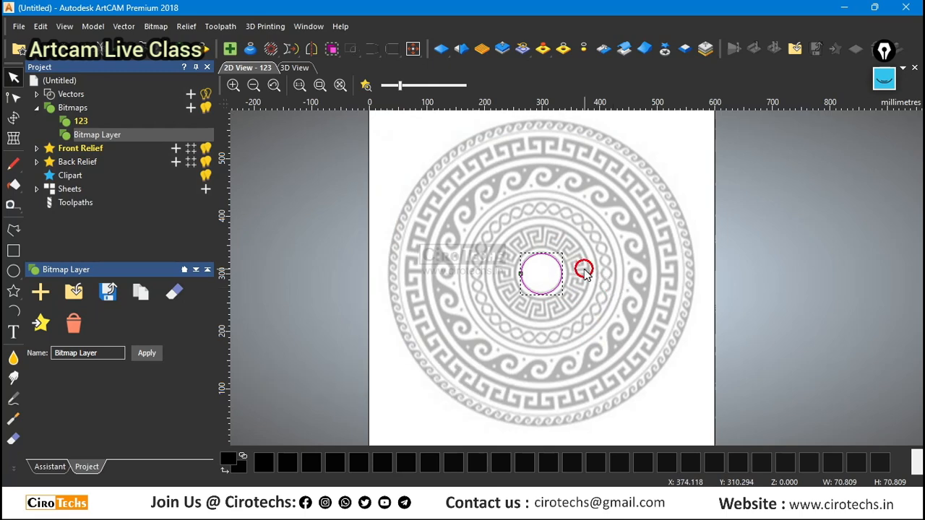
Examine at close range how the central circle follows the edge of the pattern's central hole.
scroll(584, 266, "up", 2)
key("F9")
scroll(509, 266, "up", 4)
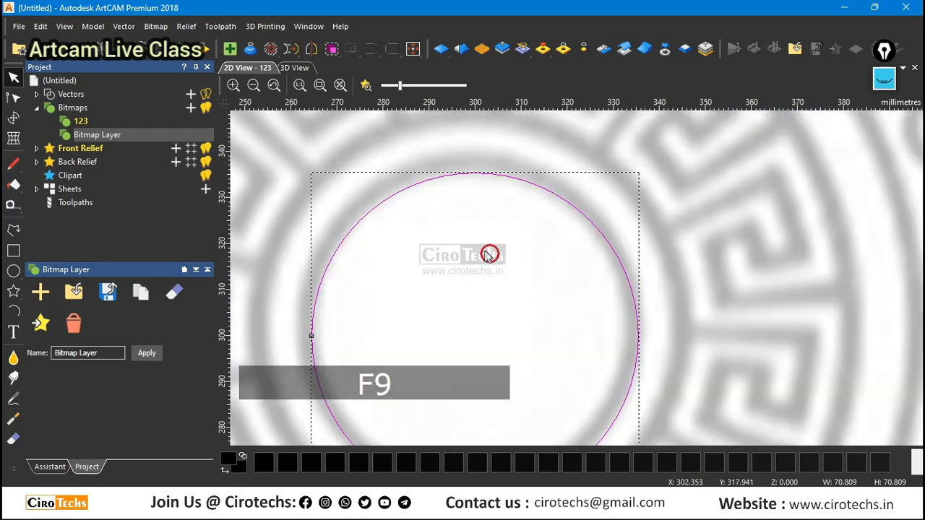
scroll(578, 302, "down", 4)
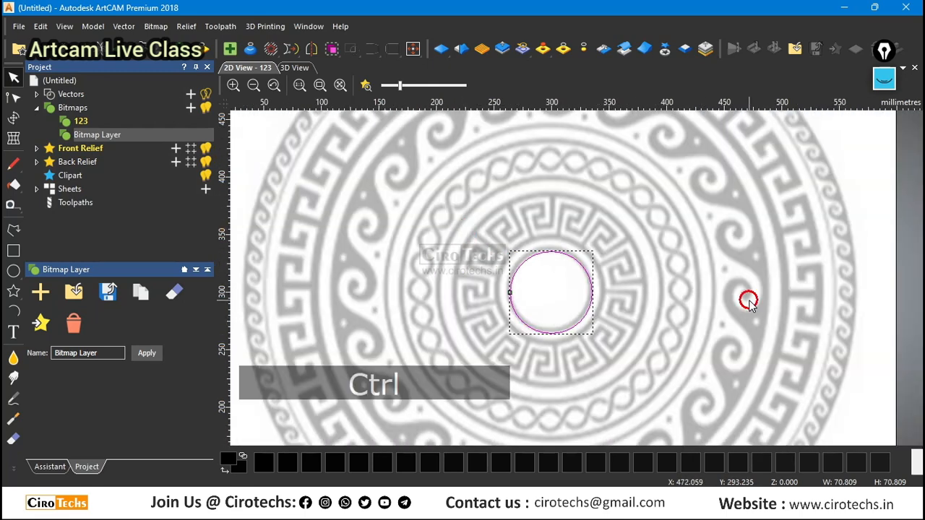
key("ctrl+z")
scroll(634, 253, "down", 4)
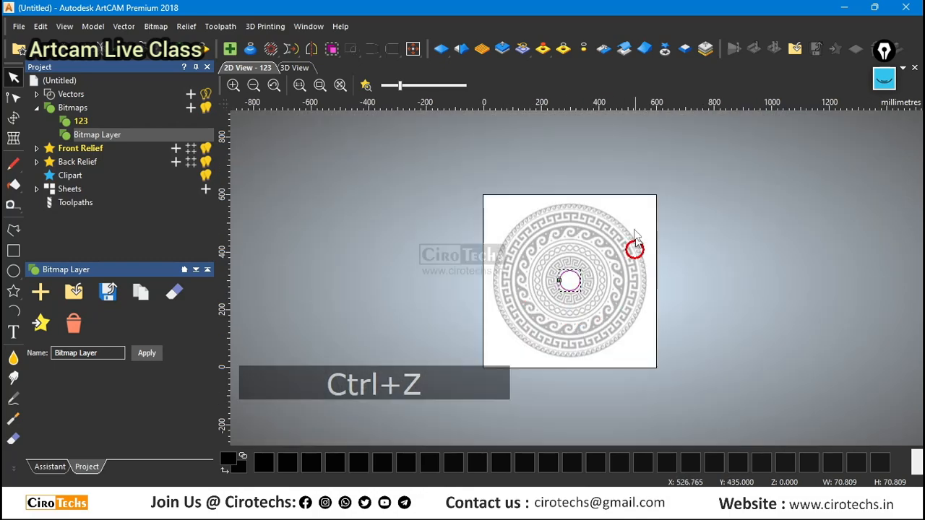
scroll(589, 280, "up", 4)
scroll(590, 281, "down", 2)
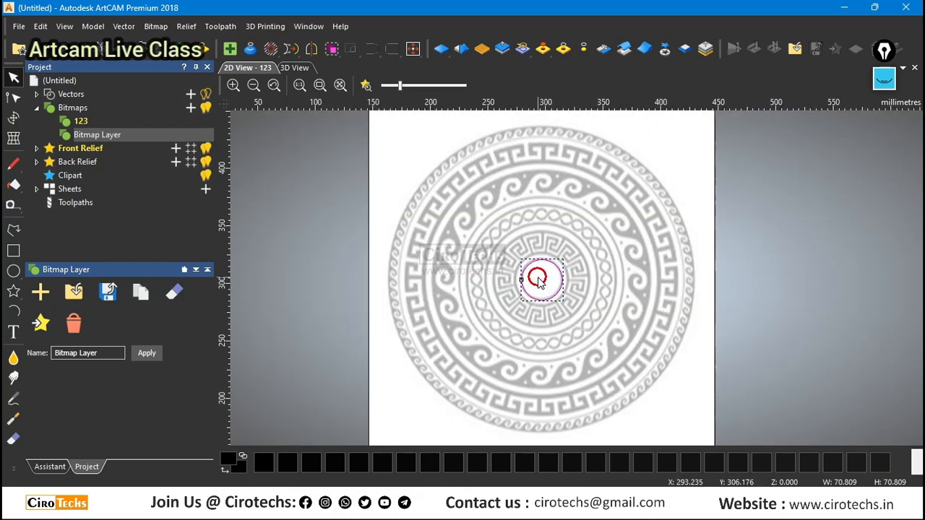
scroll(538, 280, "up", 4)
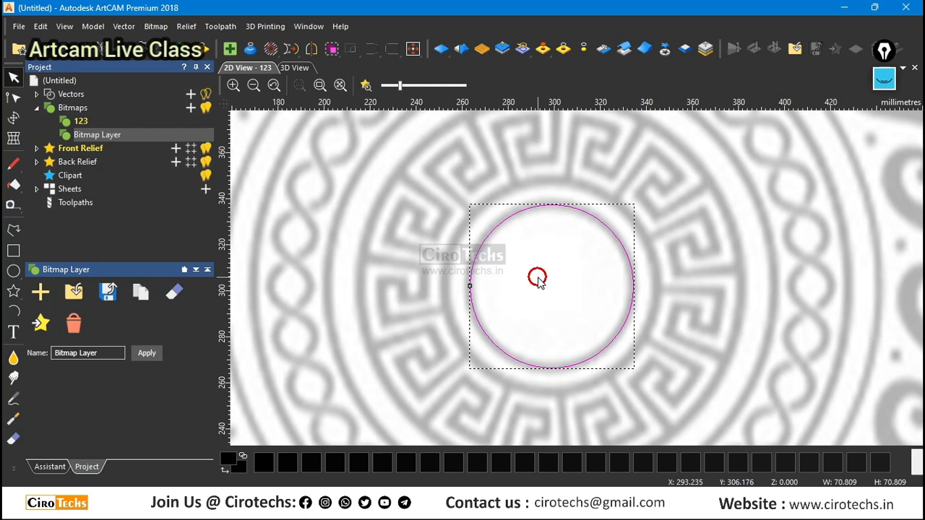
scroll(538, 281, "down", 3)
scroll(654, 289, "down", 3)
scroll(650, 259, "up", 2)
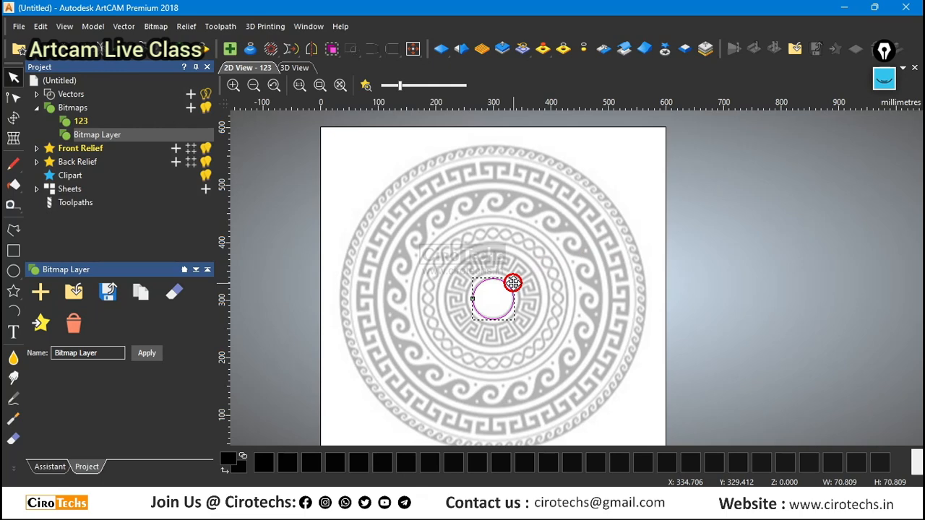
Make an enlarged copy of the central circle about its own centre, about 536.7 mm in diameter, around the pattern's outer edge.
left_click(513, 282)
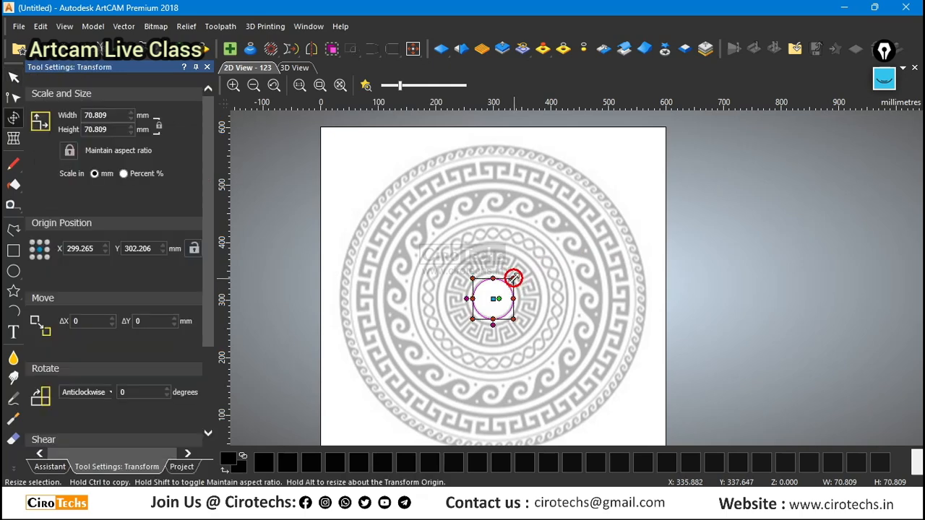
left_click_drag(514, 278, 659, 149, "alt")
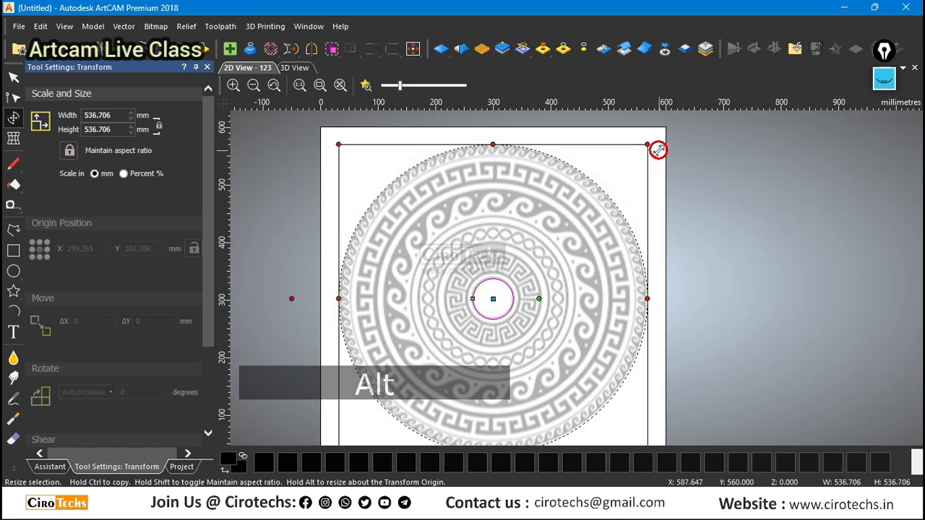
key("ctrl")
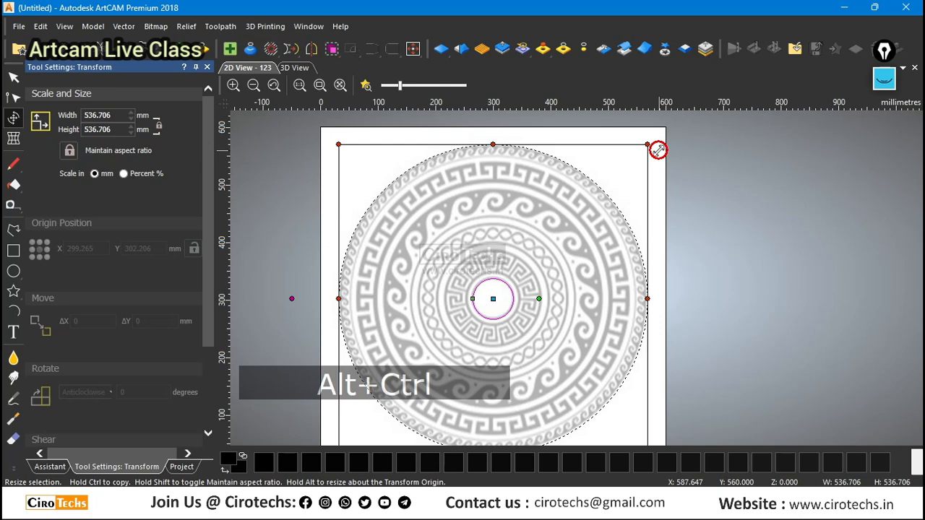
left_click_drag(659, 149, 658, 149, "ctrl+alt")
scroll(593, 163, "up", 2)
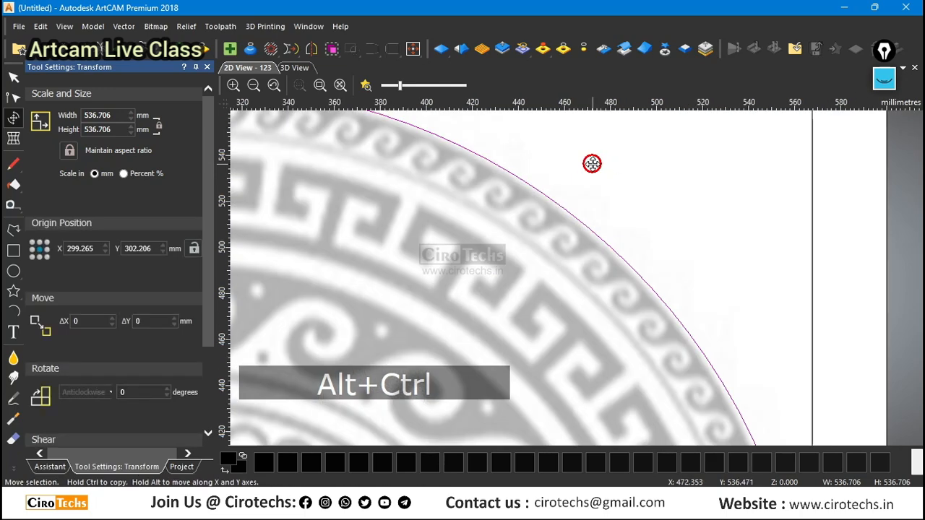
left_click(592, 163)
Shrink the outer circle about its centre to a diameter of about 533.8 mm to fit the pattern's outer edge.
scroll(569, 186, "down", 1)
scroll(409, 177, "up", 1)
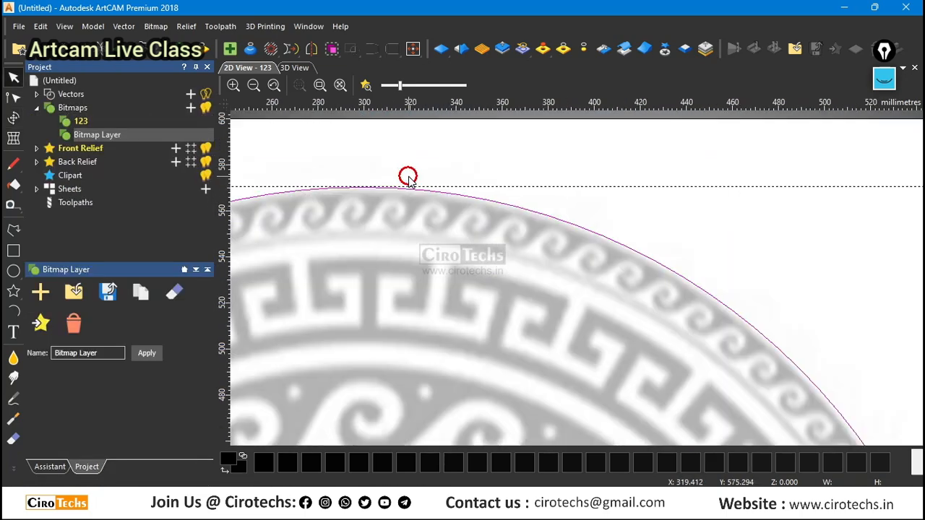
left_click(455, 197)
scroll(464, 201, "down", 2)
scroll(692, 278, "up", 2)
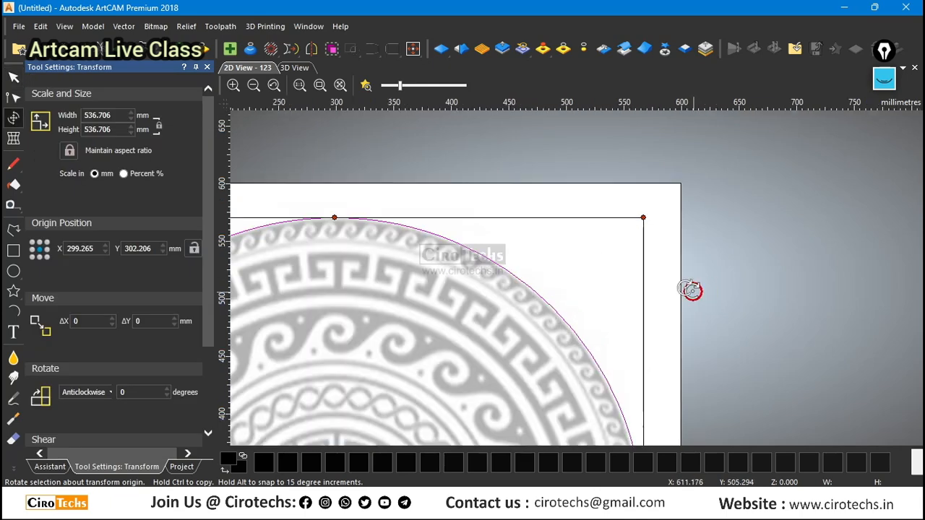
scroll(627, 221, "up", 1)
left_click_drag(661, 213, 657, 217, "alt")
scroll(685, 218, "down", 2)
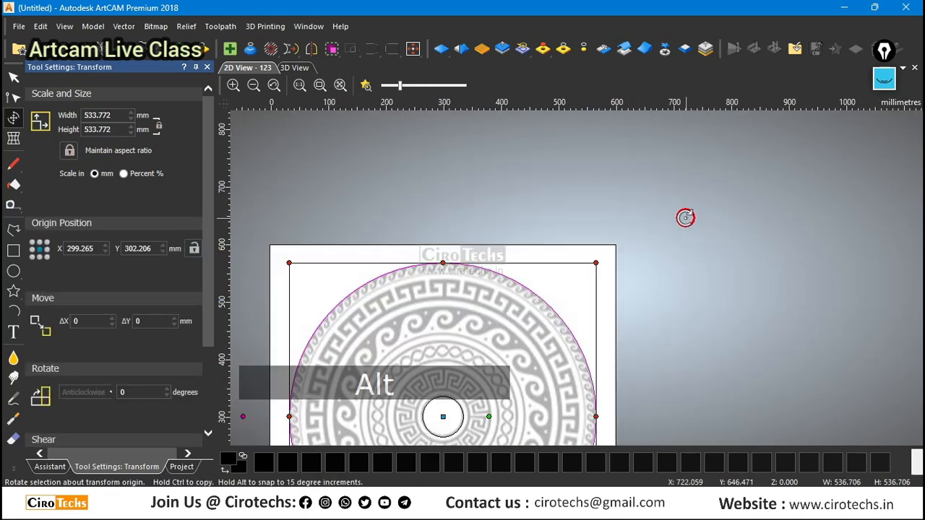
left_click(587, 250)
scroll(581, 252, "down", 2)
scroll(575, 337, "up", 2)
scroll(613, 325, "down", 1)
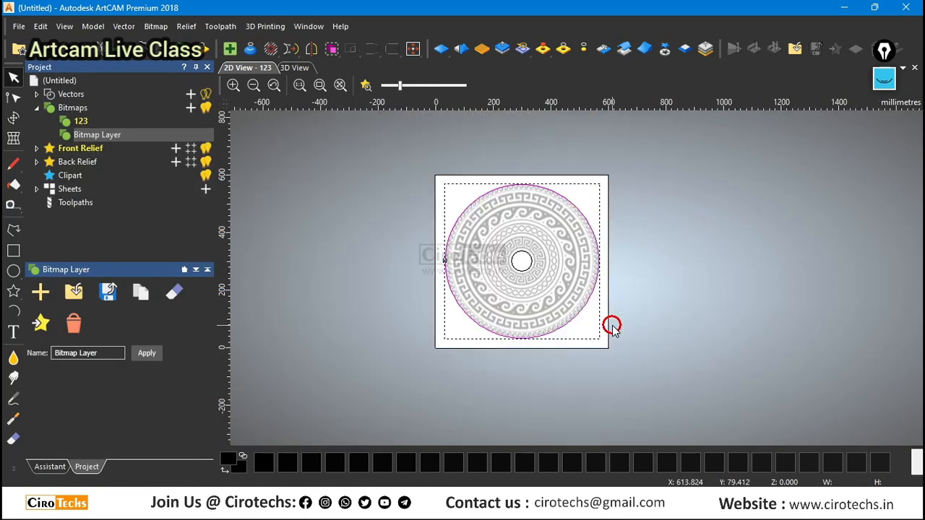
Check the outer circle's width and height, deselect it, and inspect its fit around the whole pattern.
left_click(565, 225)
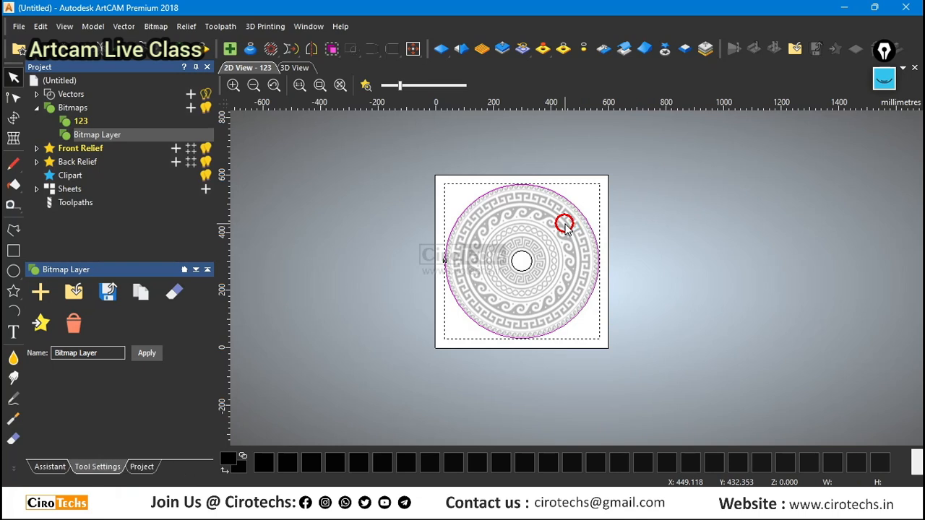
left_click(563, 224)
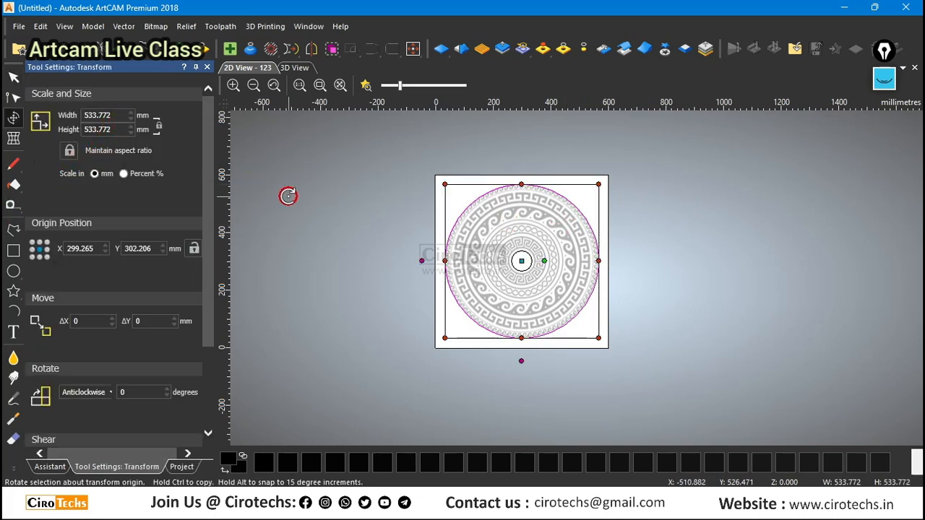
left_click(354, 250)
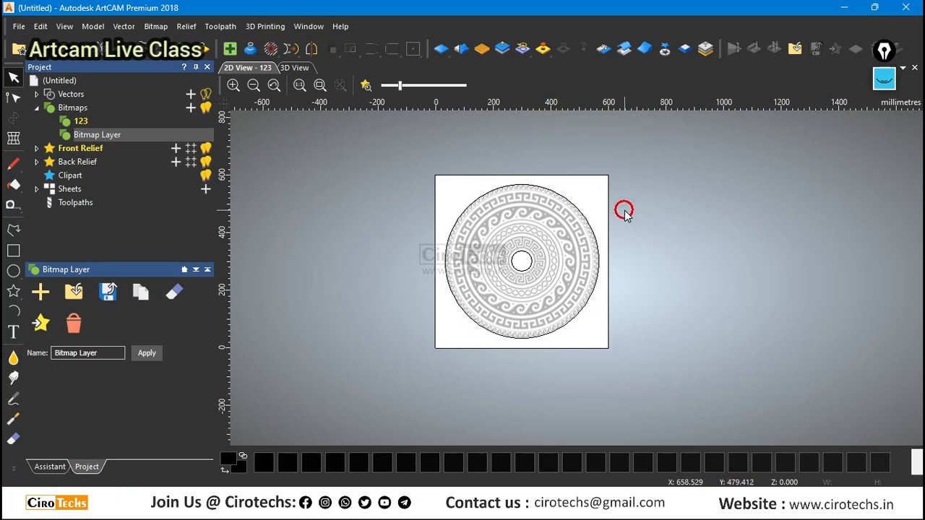
scroll(618, 214, "up", 1)
scroll(554, 287, "down", 3)
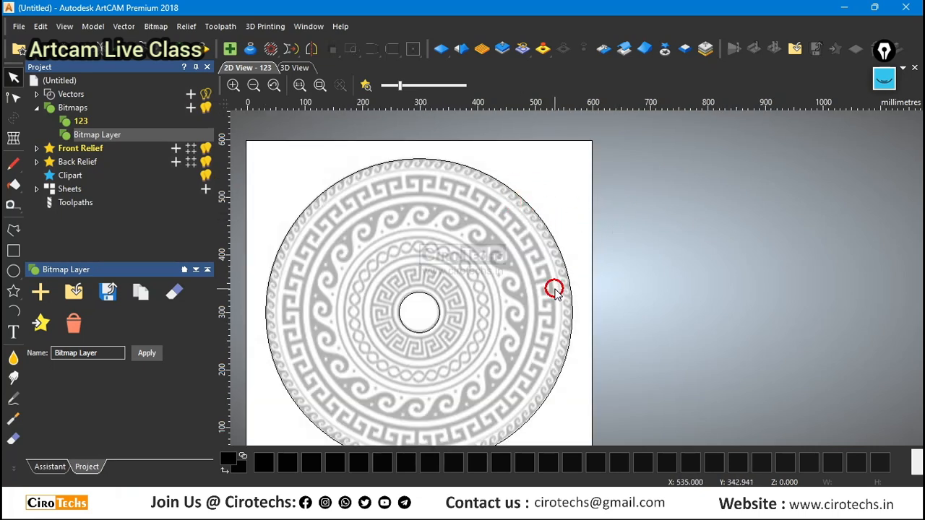
scroll(522, 261, "up", 3)
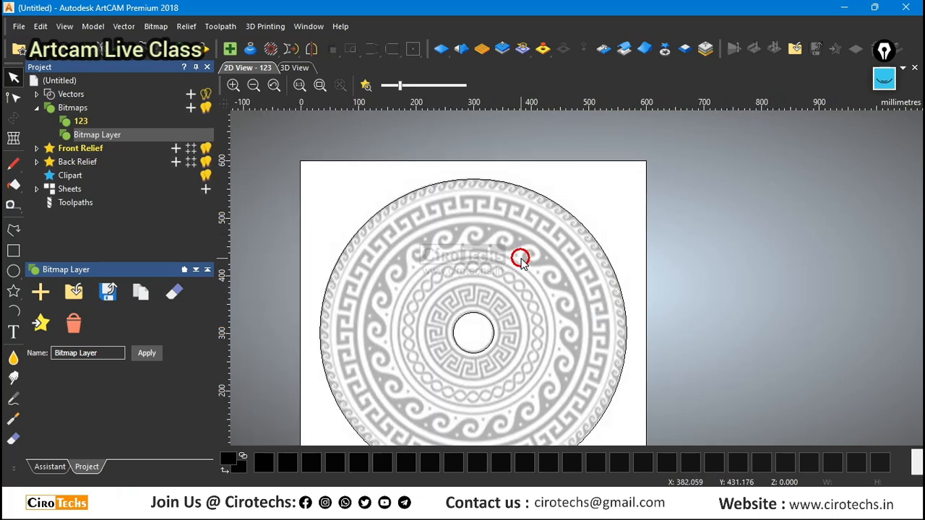
scroll(521, 260, "down", 3)
scroll(553, 295, "up", 3)
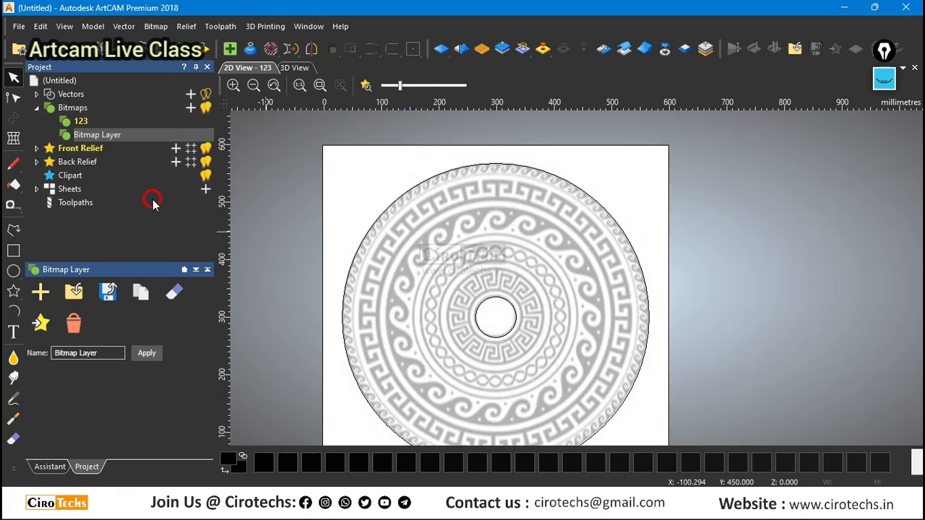
scroll(572, 289, "down", 3)
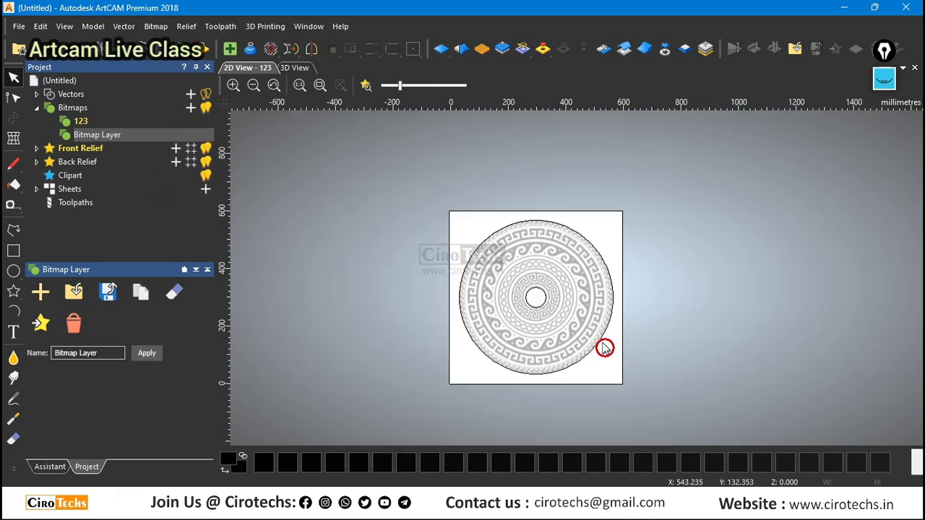
scroll(603, 343, "up", 3)
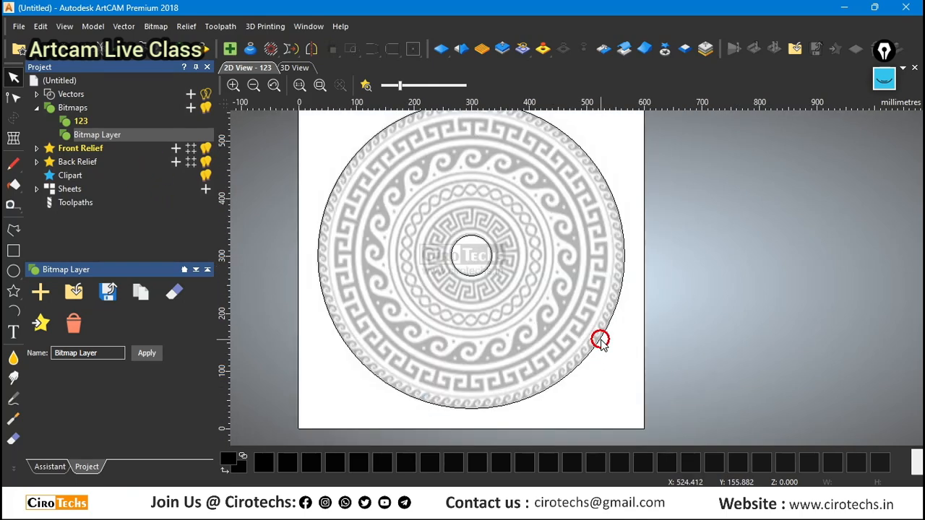
Create a 550 mm square with about 7.1 mm corner radius beside the pattern, centred at about X 825.6, Y 79.4 mm.
left_click(13, 250)
scroll(578, 339, "down", 3)
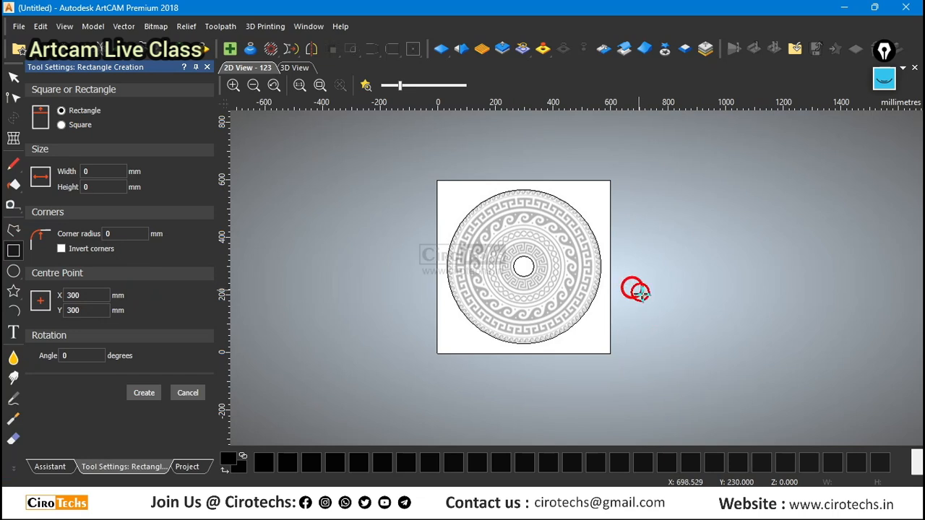
left_click_drag(633, 288, 718, 373)
left_click(127, 172)
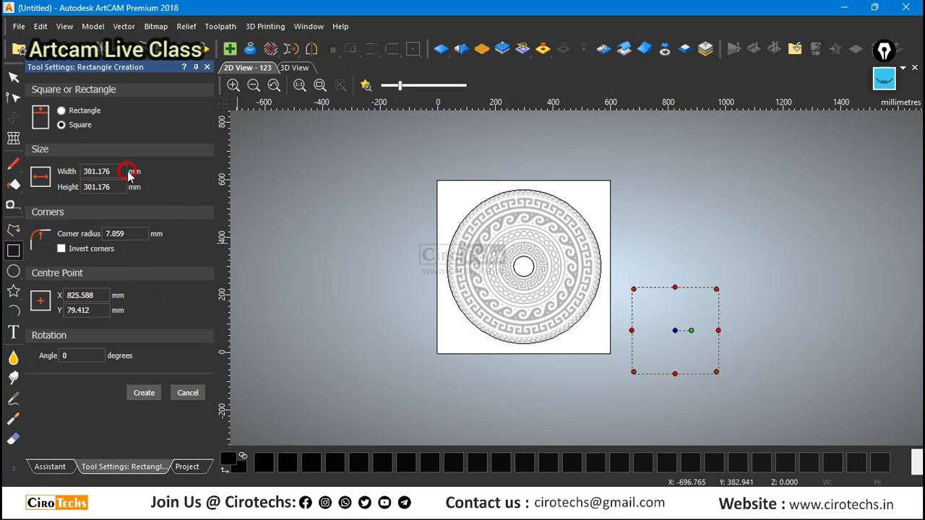
double_click(123, 171)
type("550")
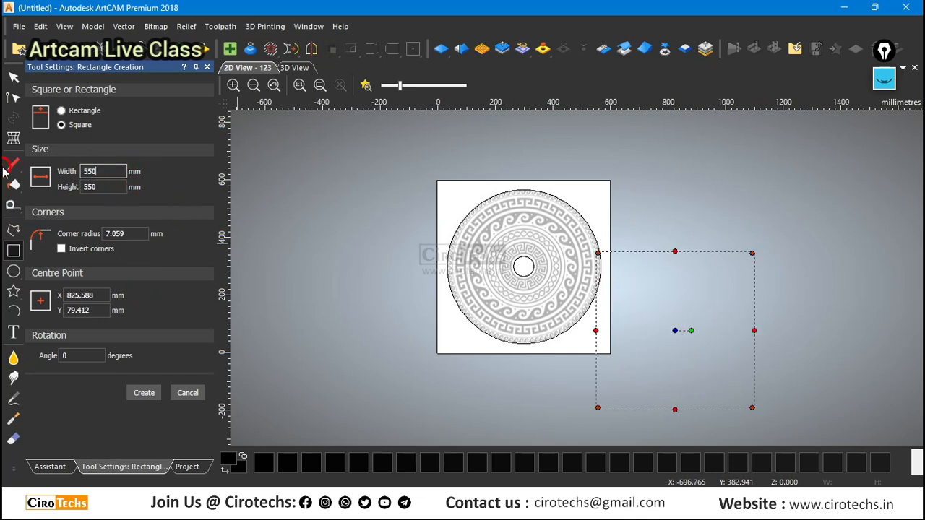
left_click(144, 394)
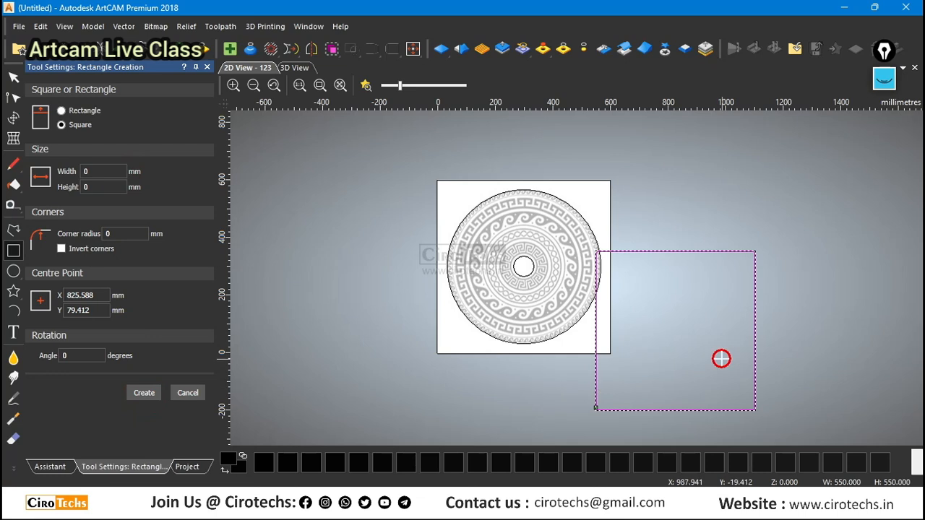
scroll(660, 320, "up", 2)
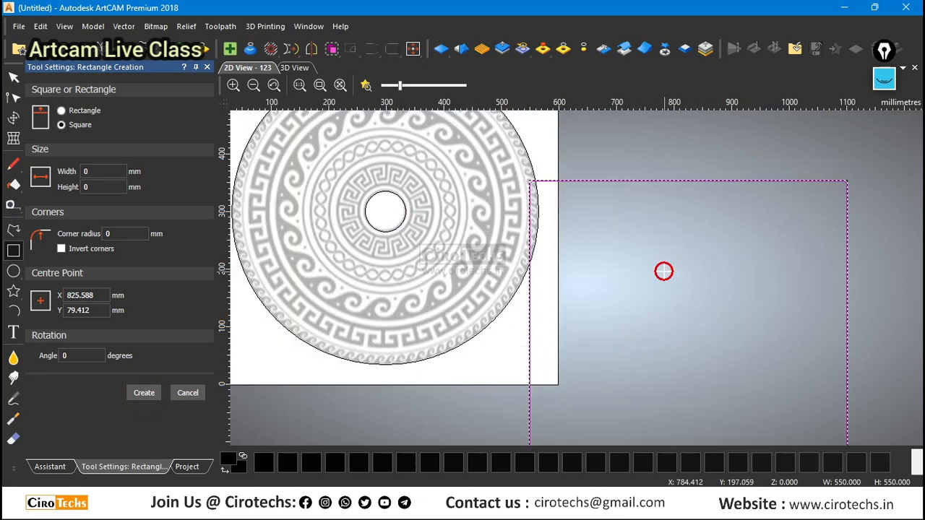
left_click(188, 392)
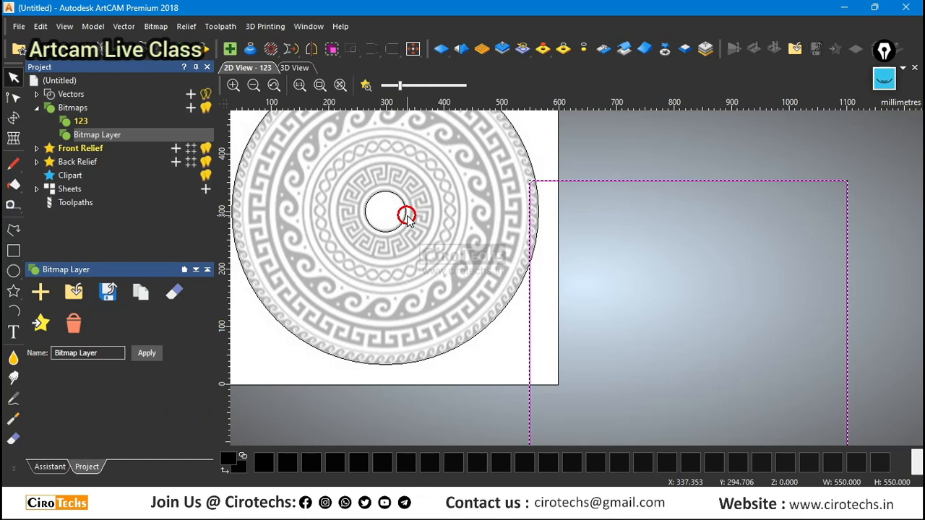
Select the 550 mm square together with the central circle and align the square's centre with the circle's centre.
scroll(533, 285, "down", 2)
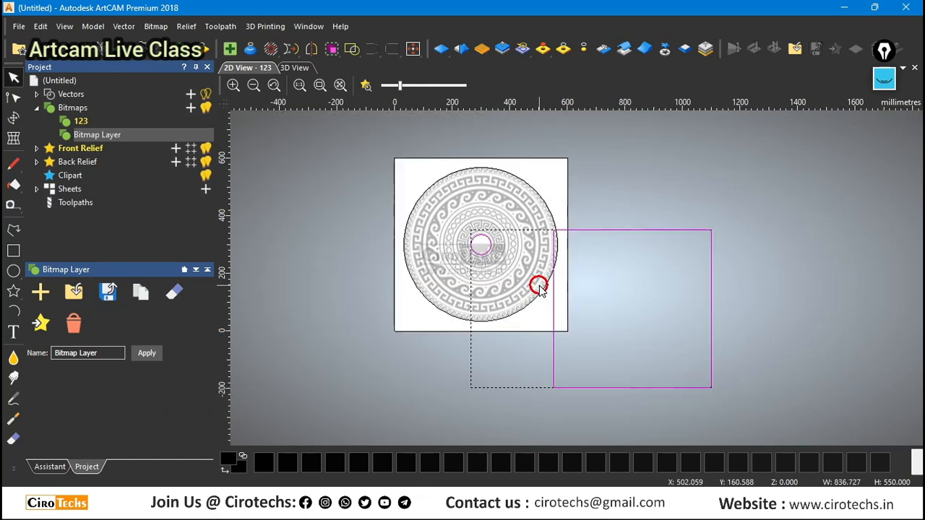
scroll(527, 285, "up", 2)
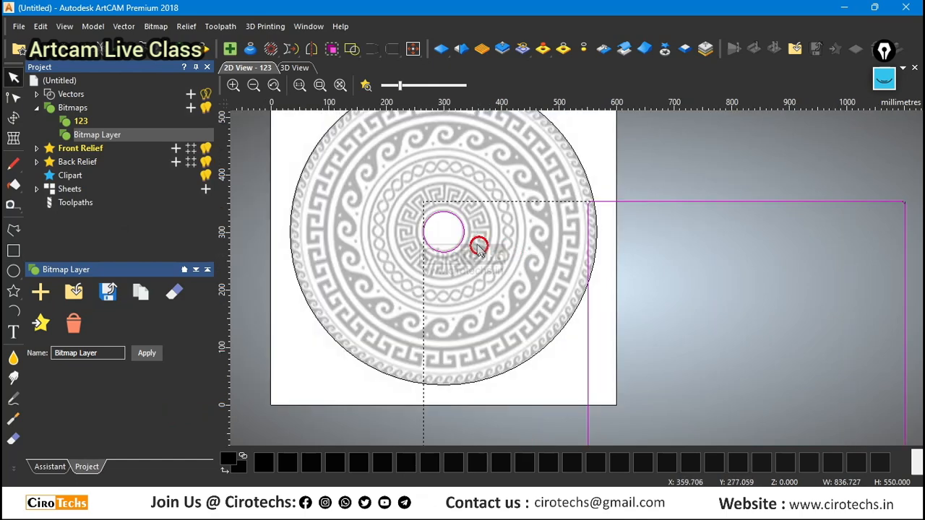
scroll(813, 328, "down", 2)
left_click(640, 289)
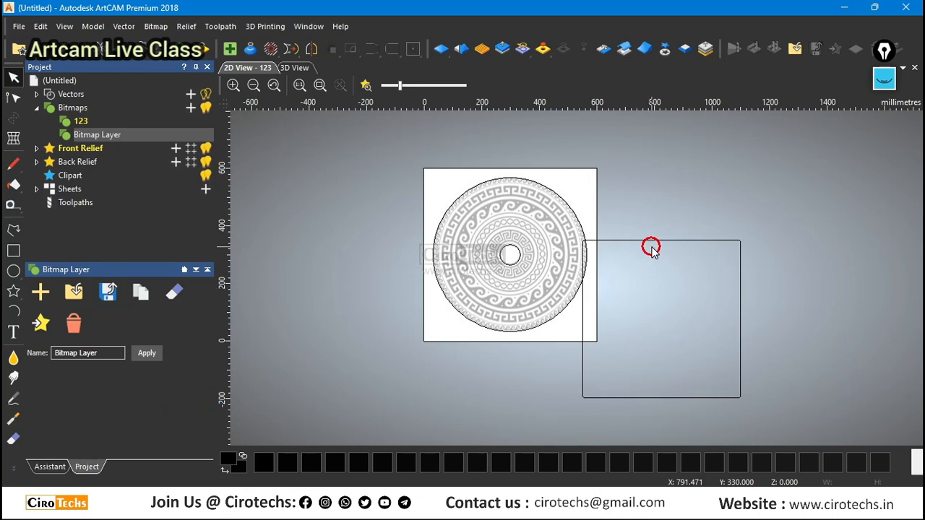
left_click(657, 239)
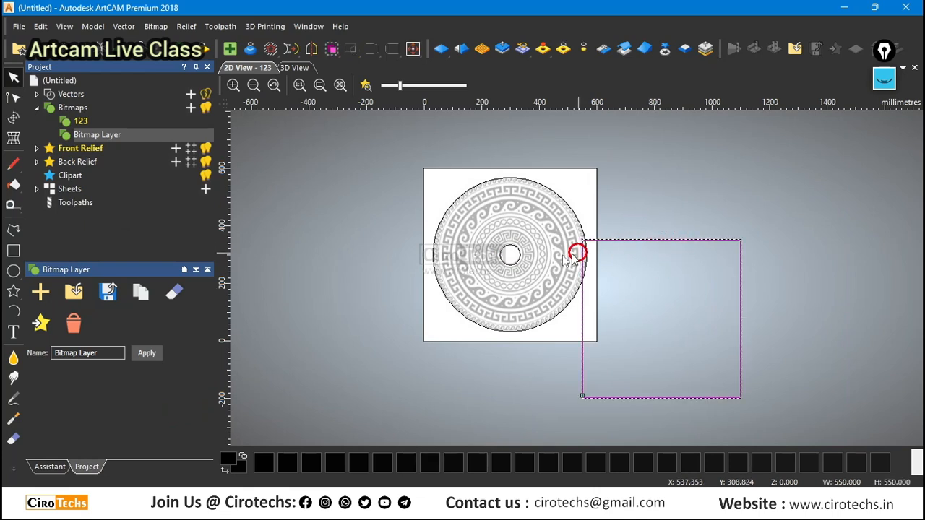
left_click(519, 258, "shift")
left_click(40, 468)
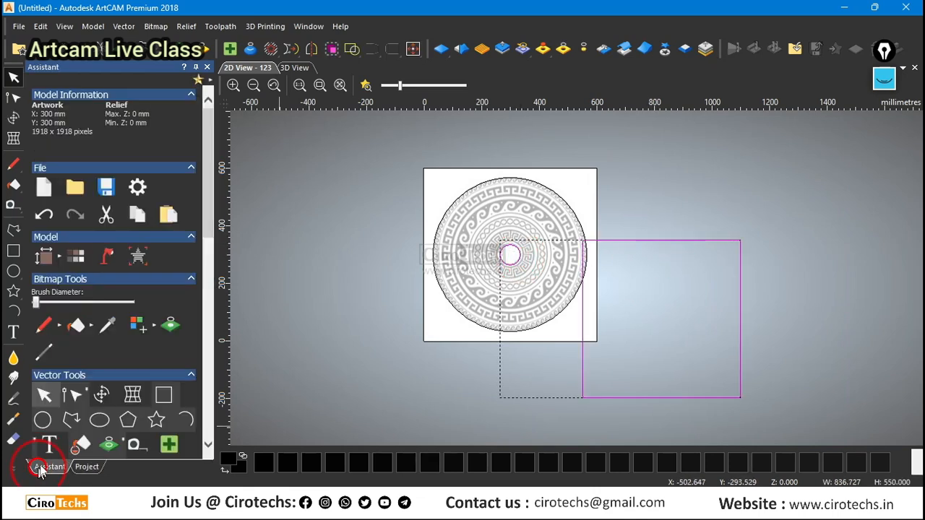
scroll(72, 390, "down", 5)
left_click(75, 439)
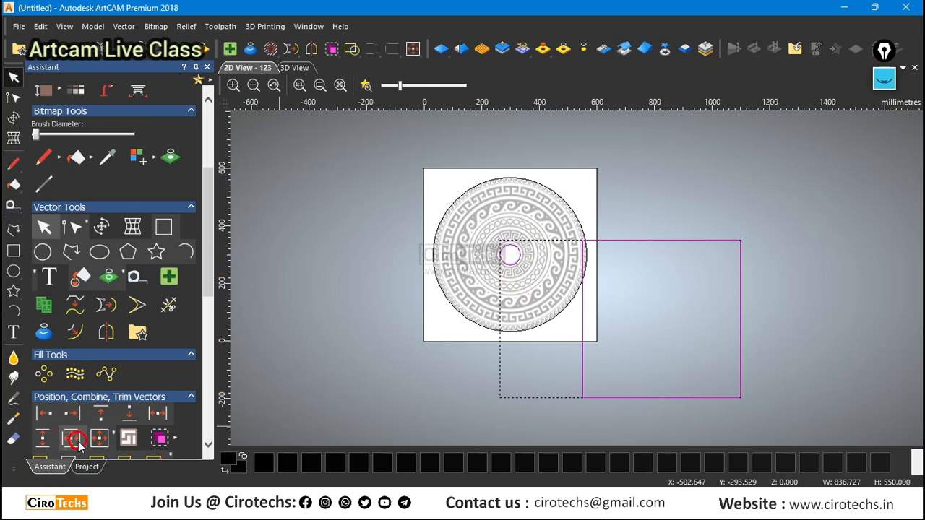
Inspect how the centred square sits around the outer circle and inside the model area, and deselect the vectors.
scroll(503, 259, "up", 2)
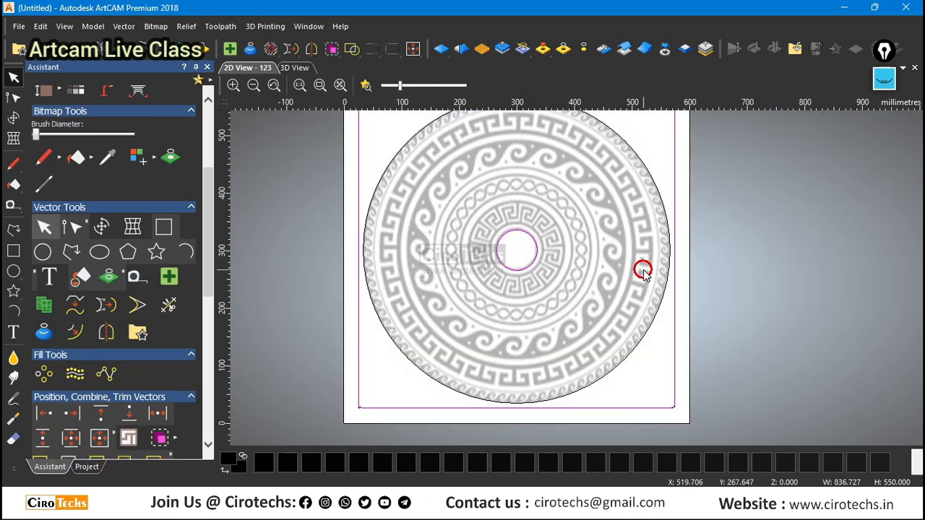
scroll(622, 272, "down", 2)
scroll(571, 271, "up", 2)
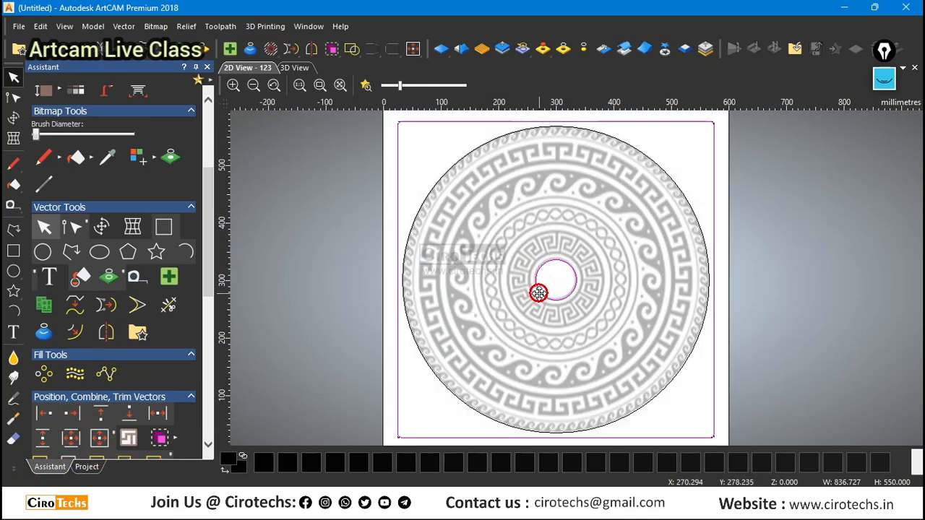
scroll(539, 293, "down", 2)
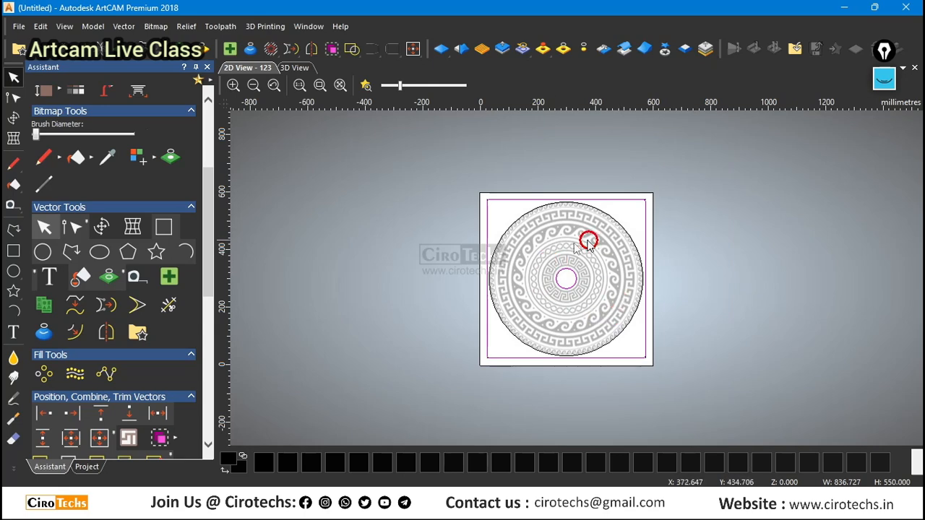
scroll(589, 261, "up", 2)
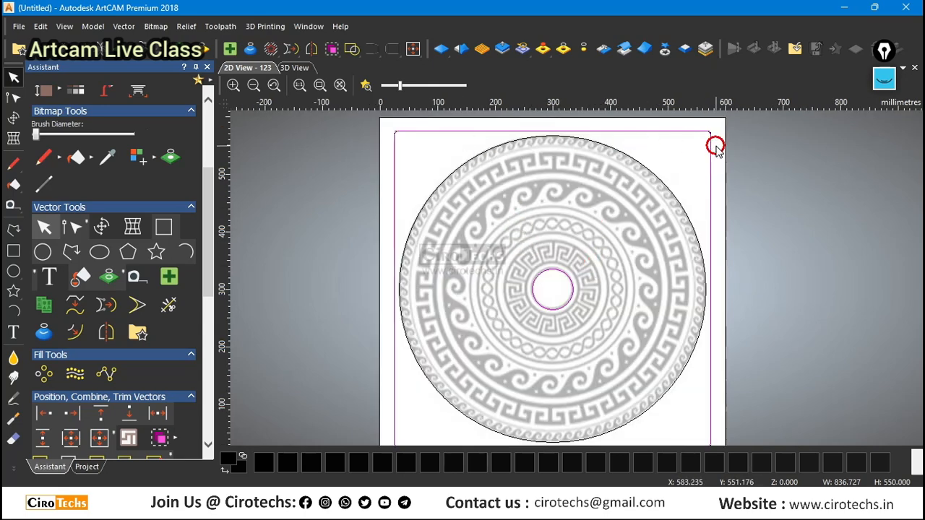
scroll(443, 270, "down", 2)
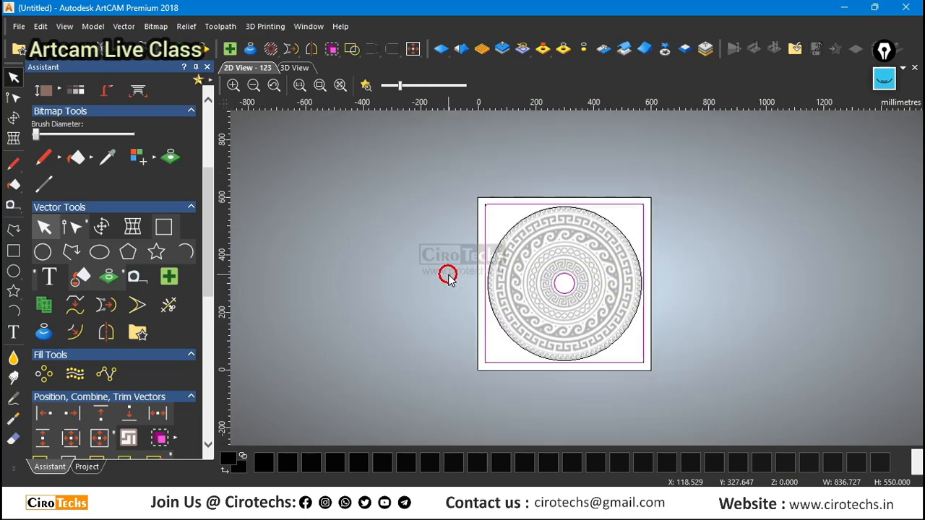
left_click(377, 245)
Crop the model to the rounded 550 mm square around the pattern, and clear the selection.
scroll(501, 202, "up", 3)
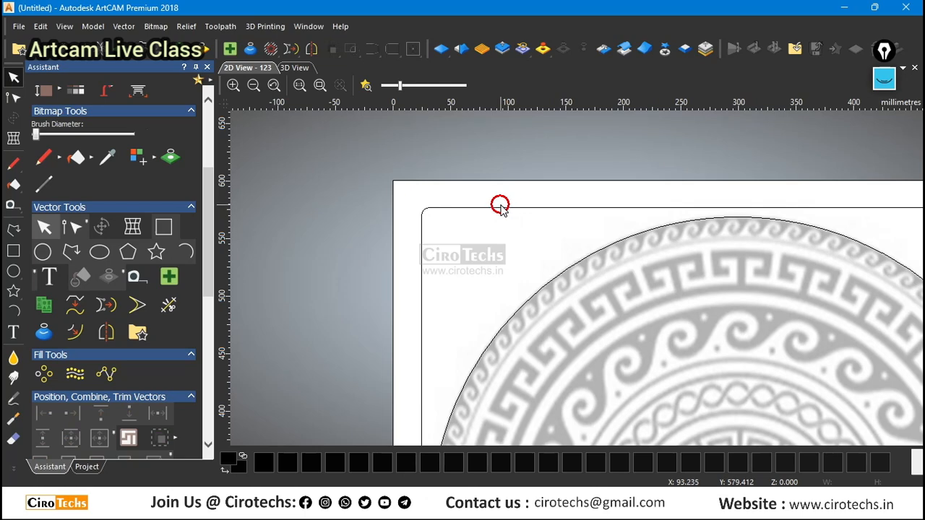
left_click(497, 208)
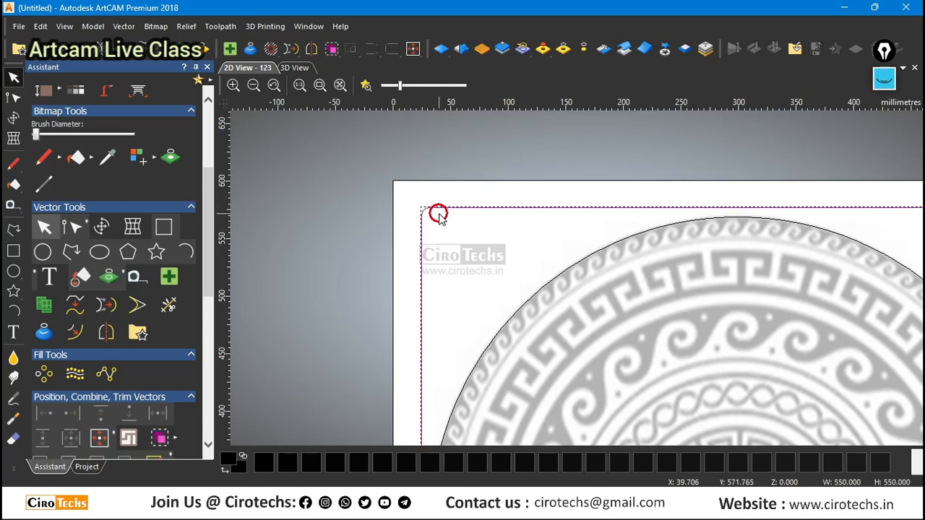
scroll(422, 220, "down", 1)
scroll(785, 330, "up", 1)
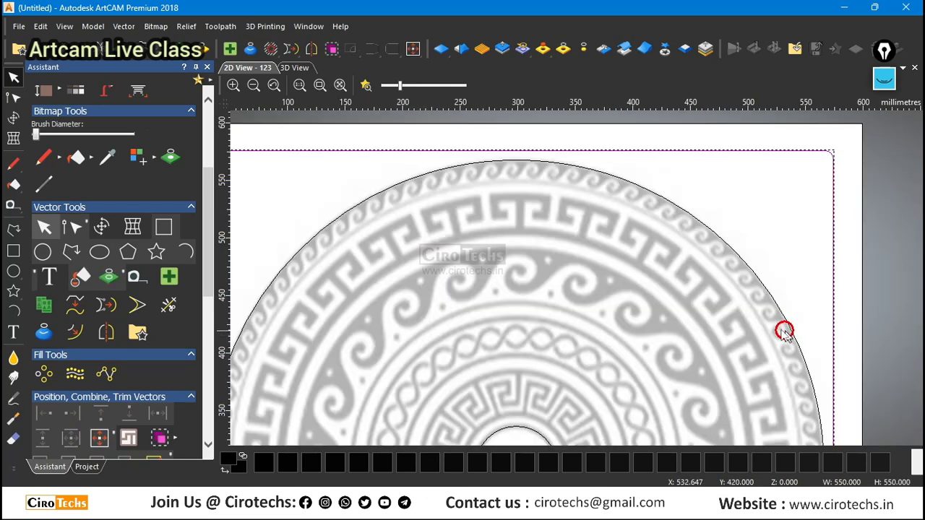
scroll(687, 294, "down", 1)
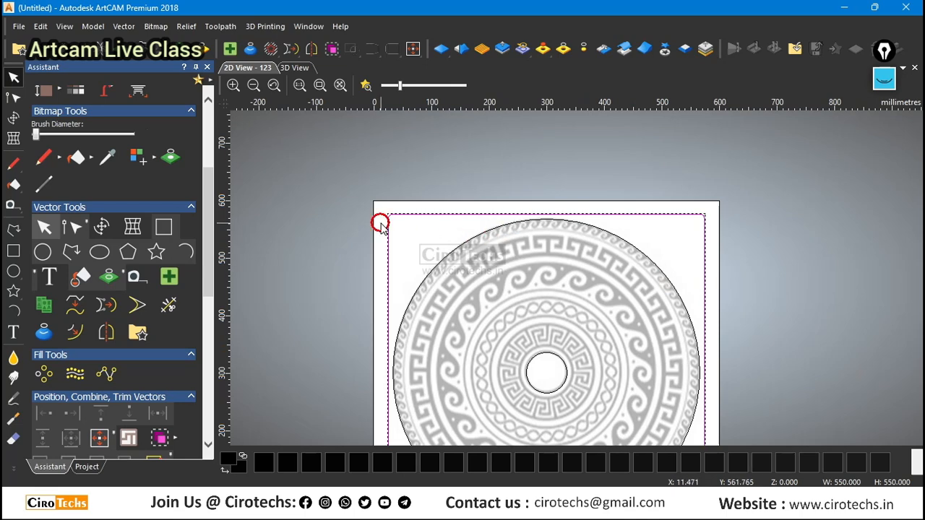
scroll(696, 316, "down", 1)
scroll(693, 319, "up", 1)
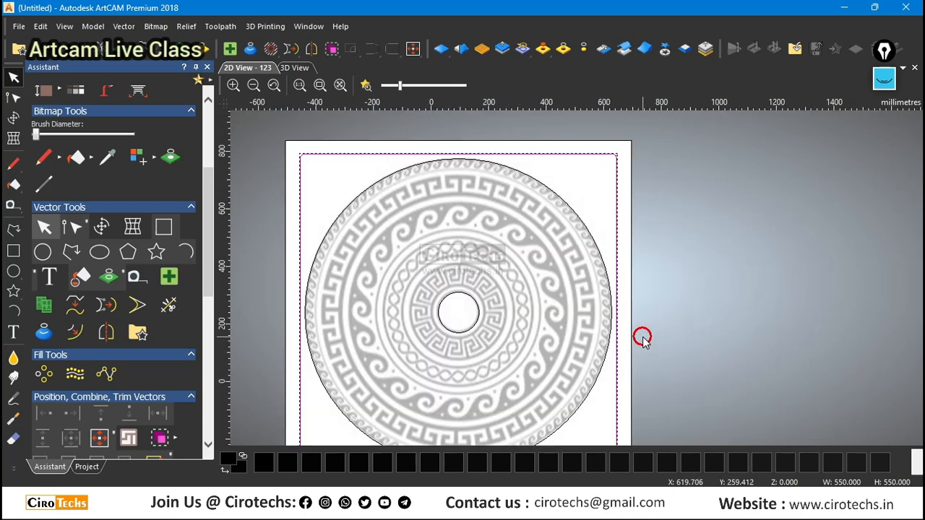
scroll(643, 337, "down", 1)
scroll(576, 227, "up", 1)
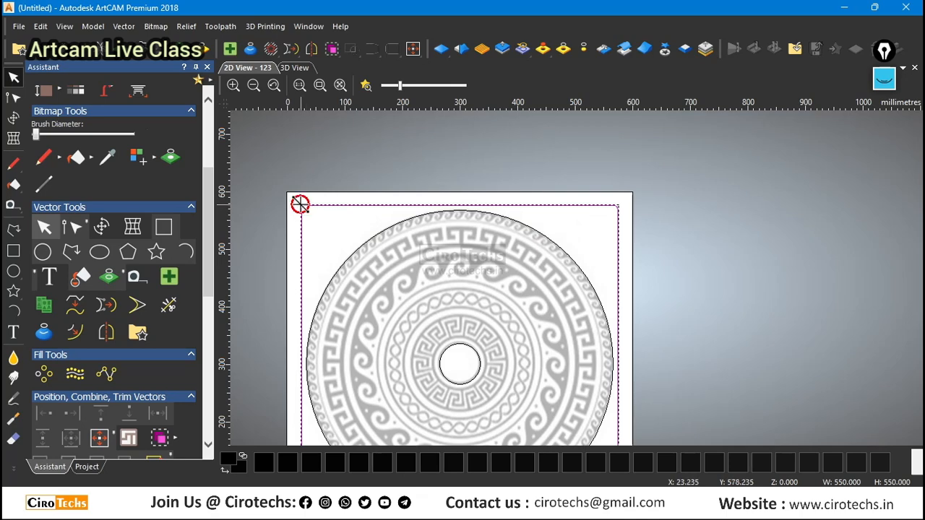
left_click(92, 26)
left_click(113, 189)
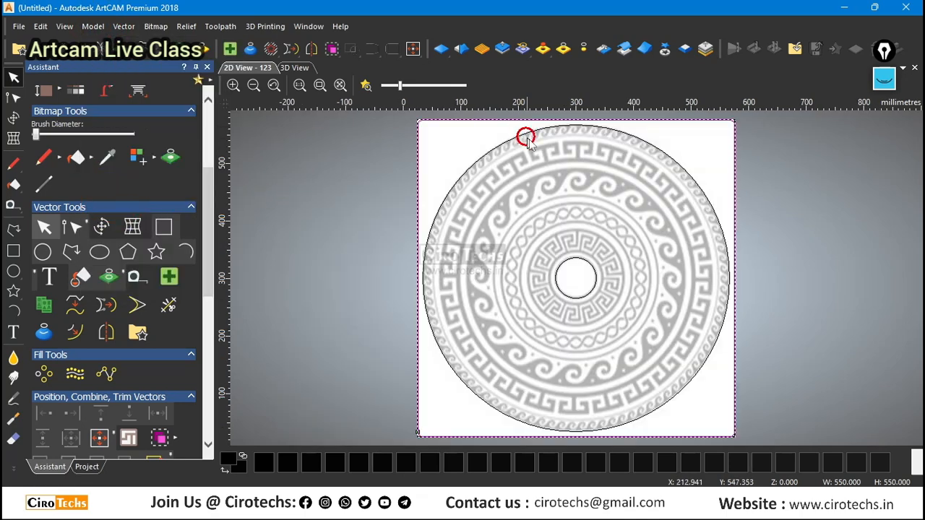
left_click(92, 26)
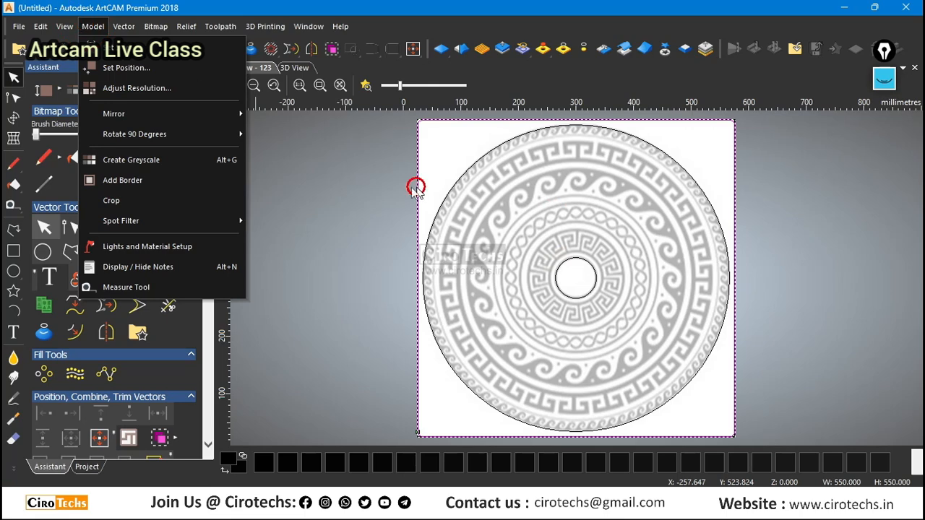
left_click(359, 204)
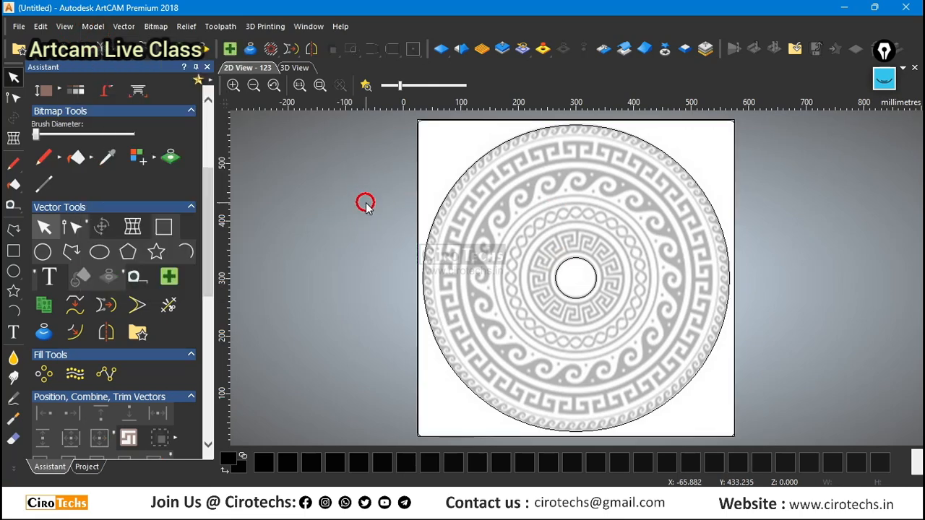
Apply a model height of 550 mm in millimetres with the origin at the lower-left corner, and check it in the 3D view.
left_click(293, 67)
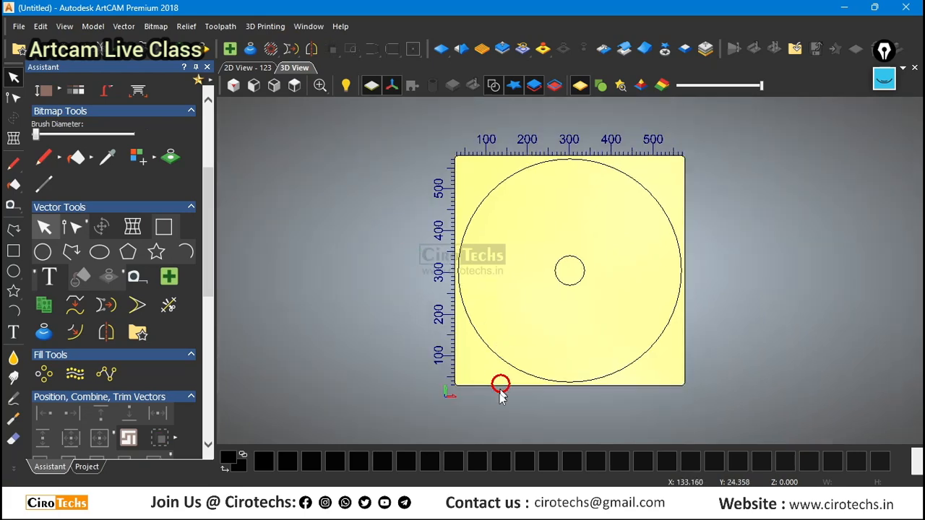
scroll(436, 395, "up", 2)
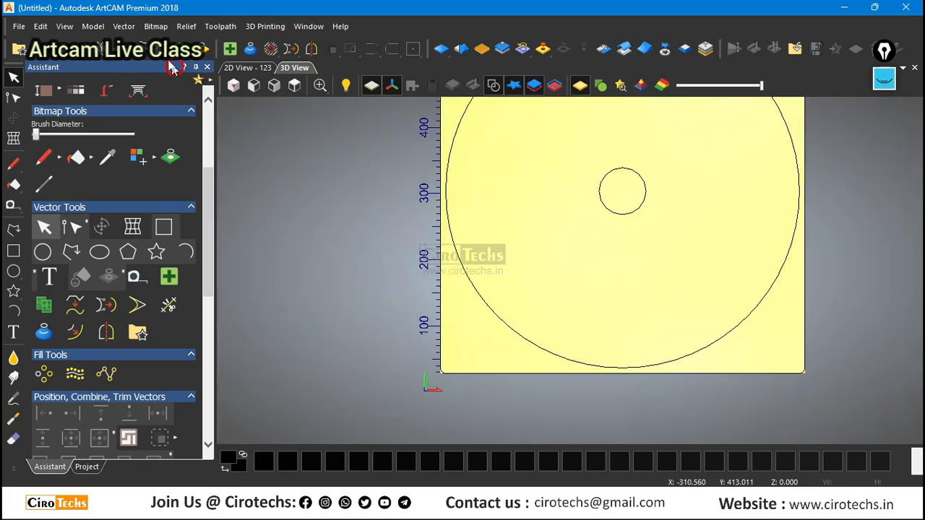
left_click(92, 26)
left_click(110, 51)
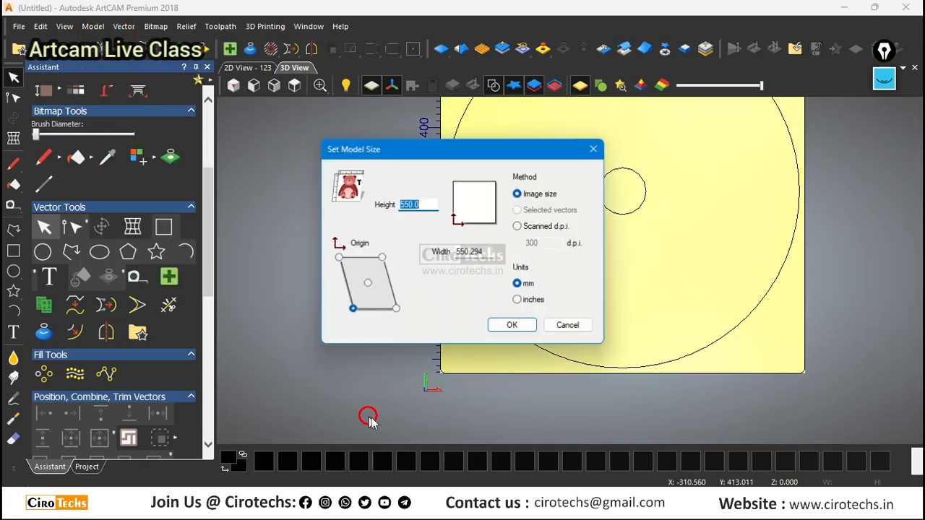
left_click(511, 327)
scroll(432, 411, "up", 3)
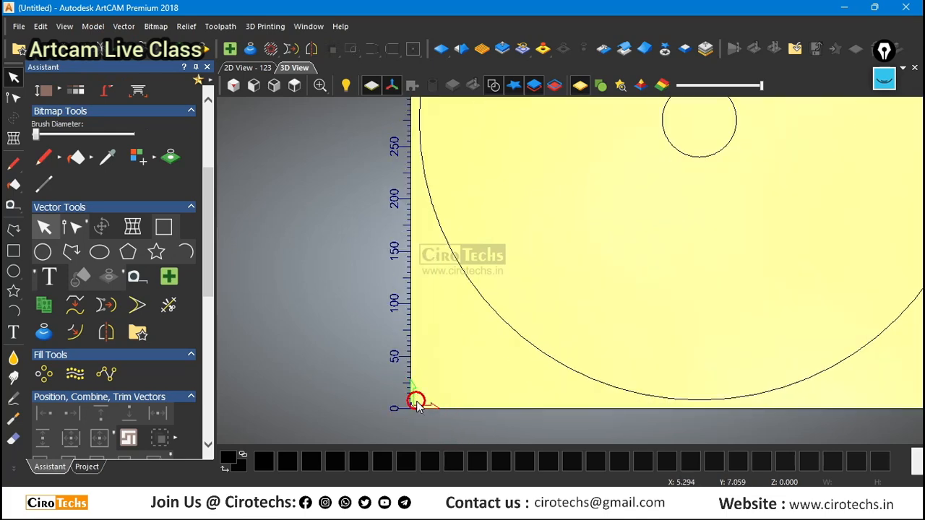
Return to the 2D view, check the central circle and the cropped model's edges, and leave nothing selected.
left_click(246, 68)
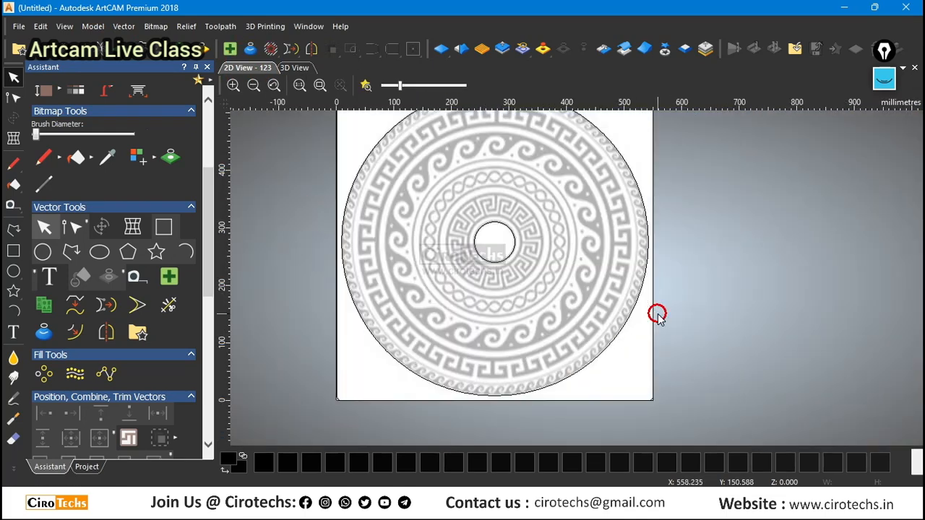
scroll(497, 240, "up", 2)
left_click(533, 250)
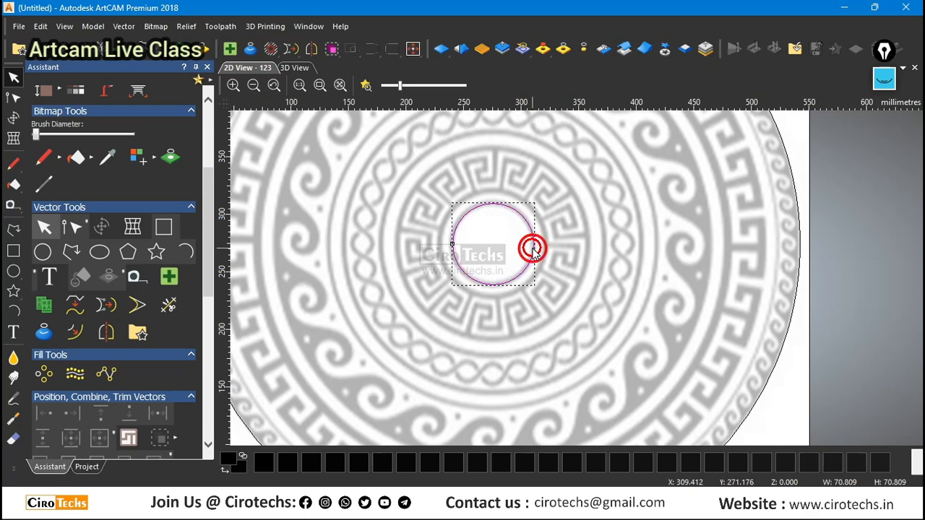
scroll(578, 278, "down", 4)
left_click_drag(350, 163, 767, 431)
scroll(676, 284, "down", 2)
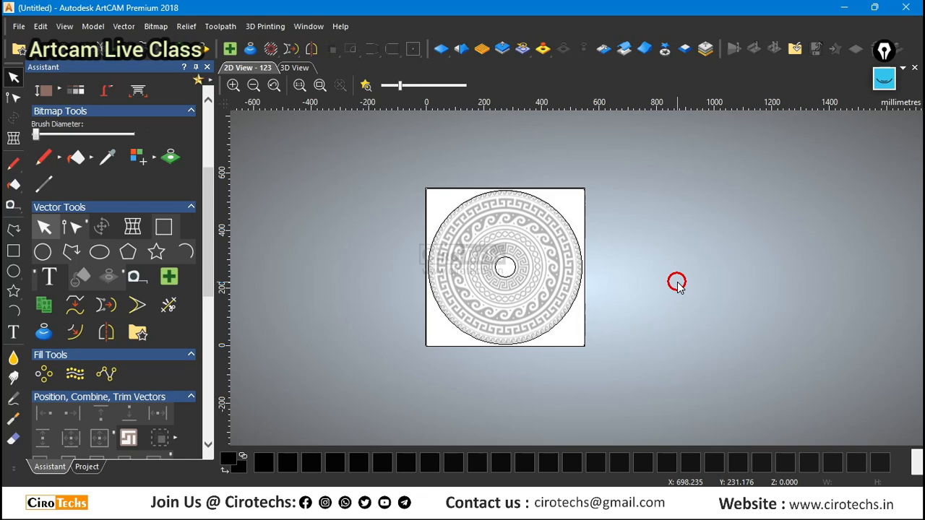
Save the model to the Desktop as an ArtCAM model file named Exercise Round Pattern.
key("alt")
key("ctrl+s")
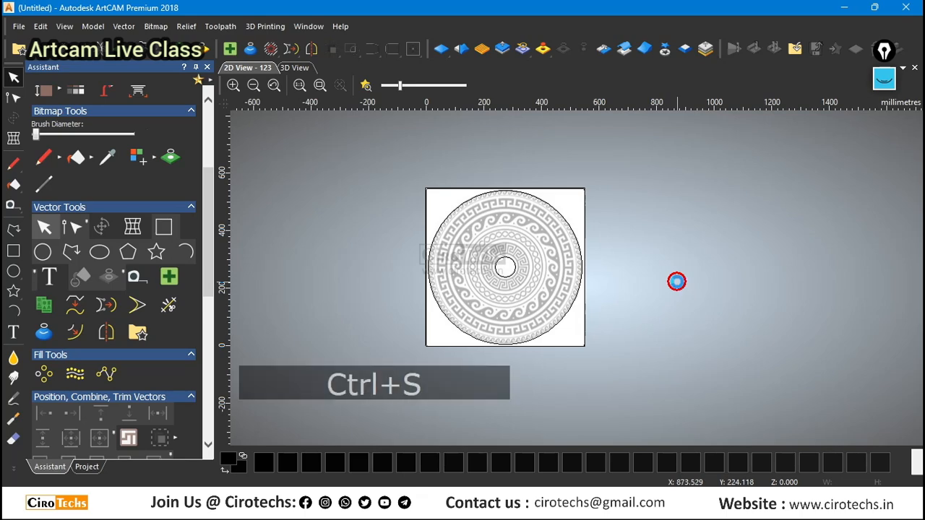
scroll(323, 220, "up", 4)
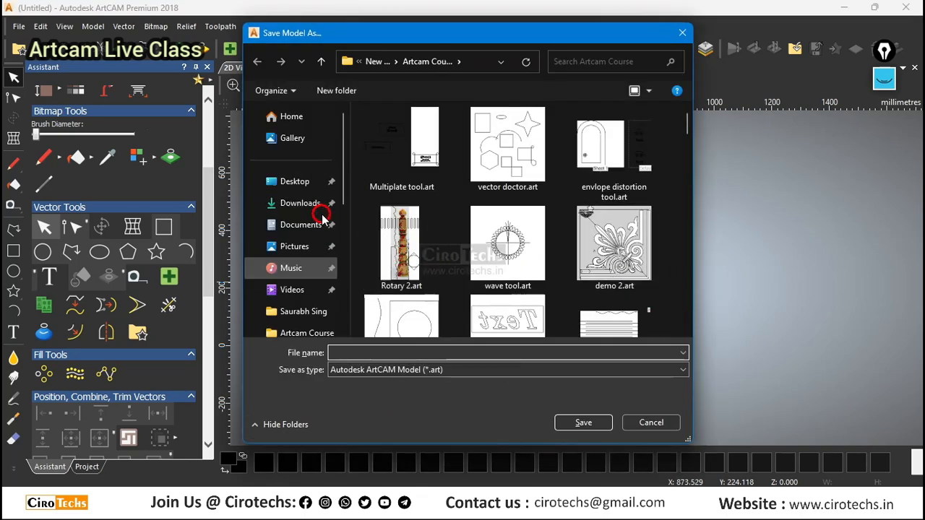
left_click(293, 182)
left_click(361, 353)
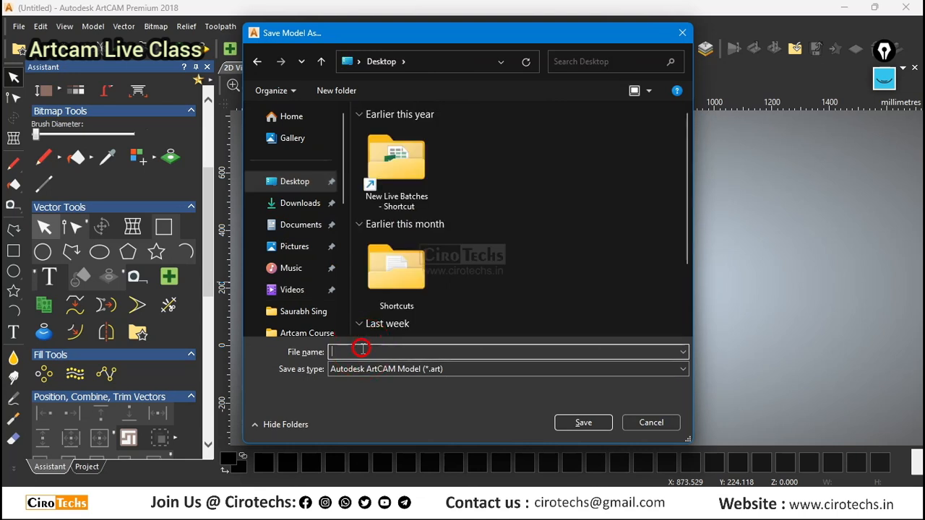
type("Exercise R")
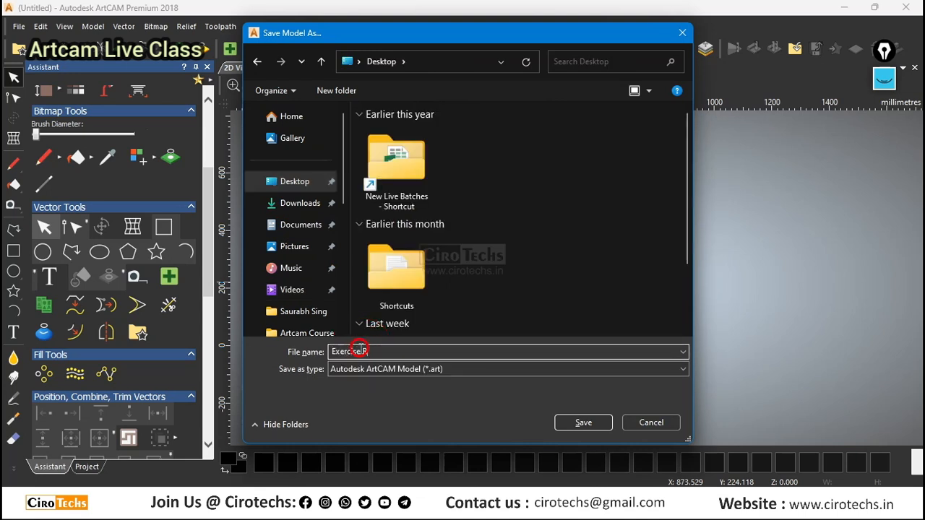
type("ound €P")
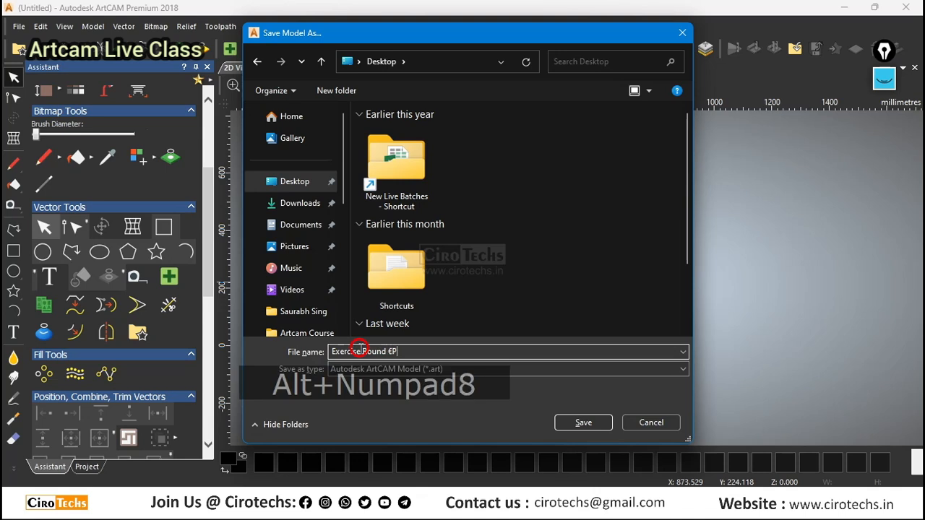
key("BackSpace")
key("BackSpace")
type("Pattern")
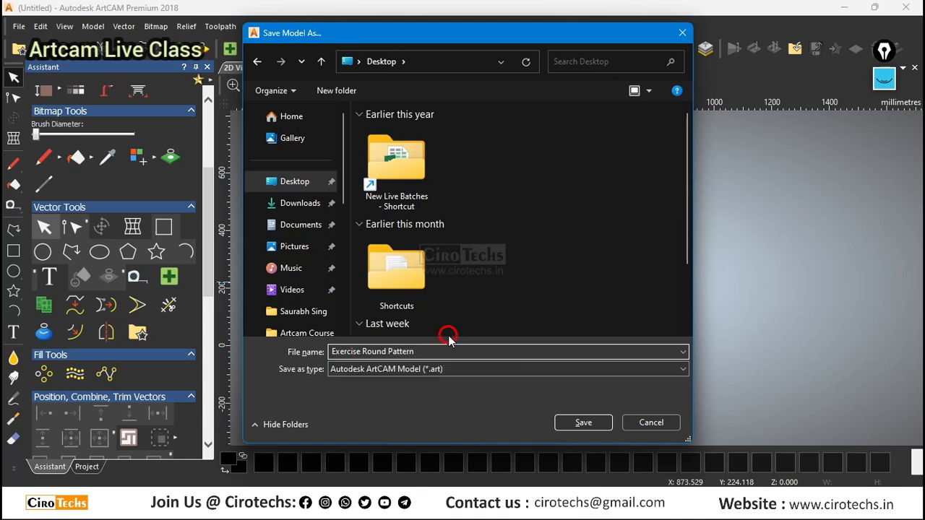
left_click(583, 427)
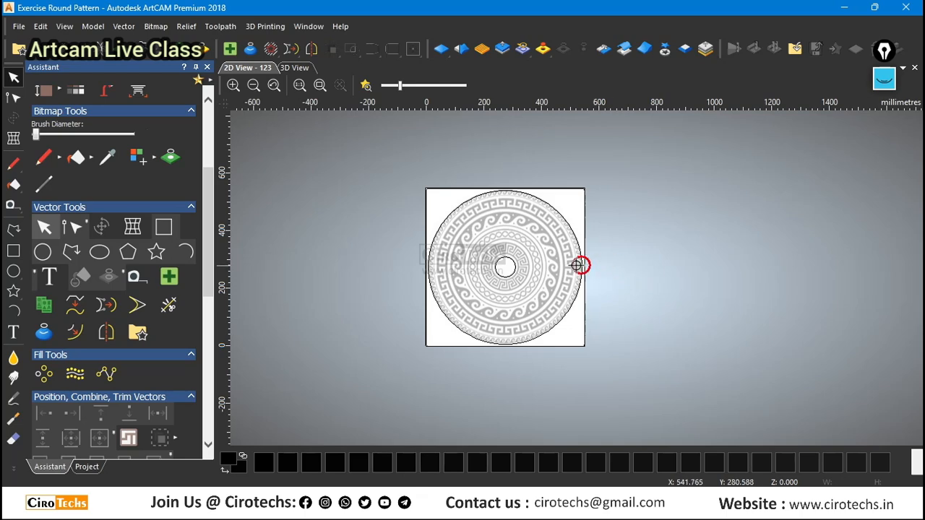
scroll(520, 262, "up", 4)
scroll(520, 262, "down", 3)
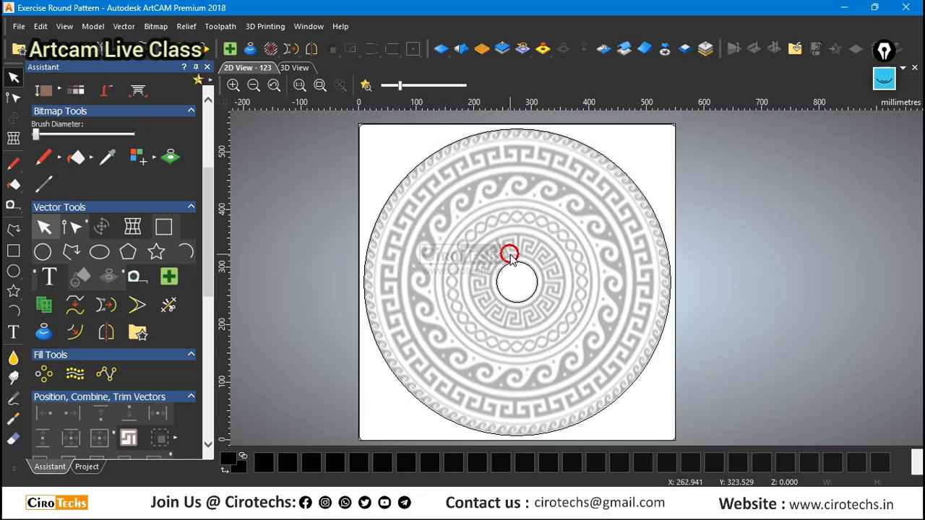
Draw a straight vertical polyline about 753 mm long just outside the model's left edge, extending beyond its height at both ends.
scroll(494, 242, "down", 2)
scroll(587, 286, "up", 2)
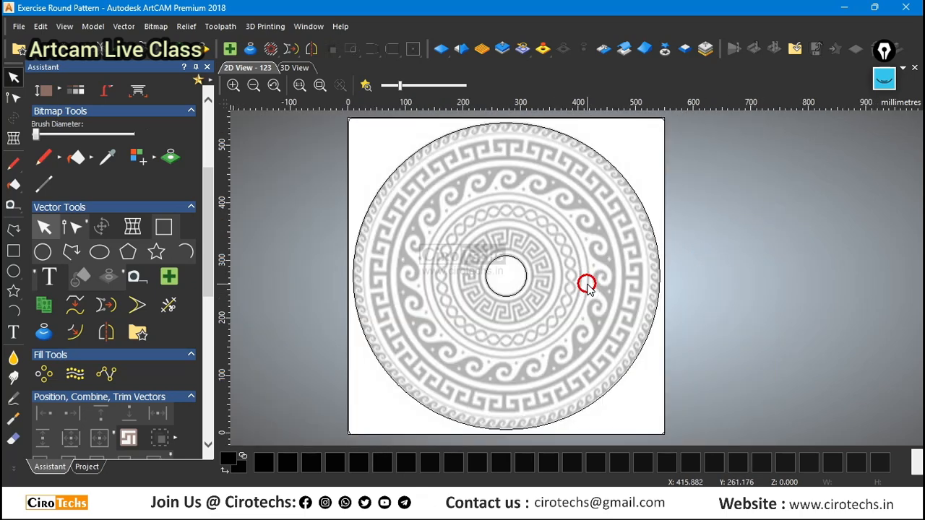
left_click(13, 228)
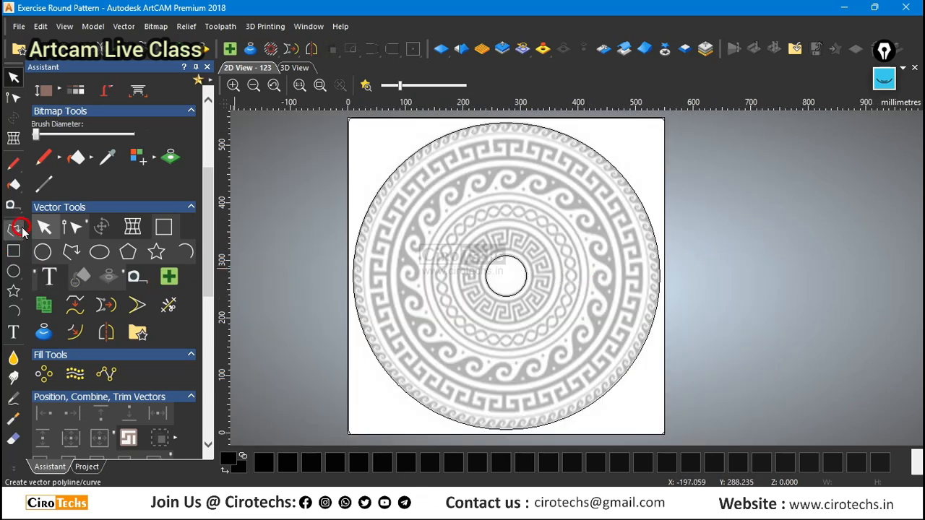
scroll(398, 229, "down", 2)
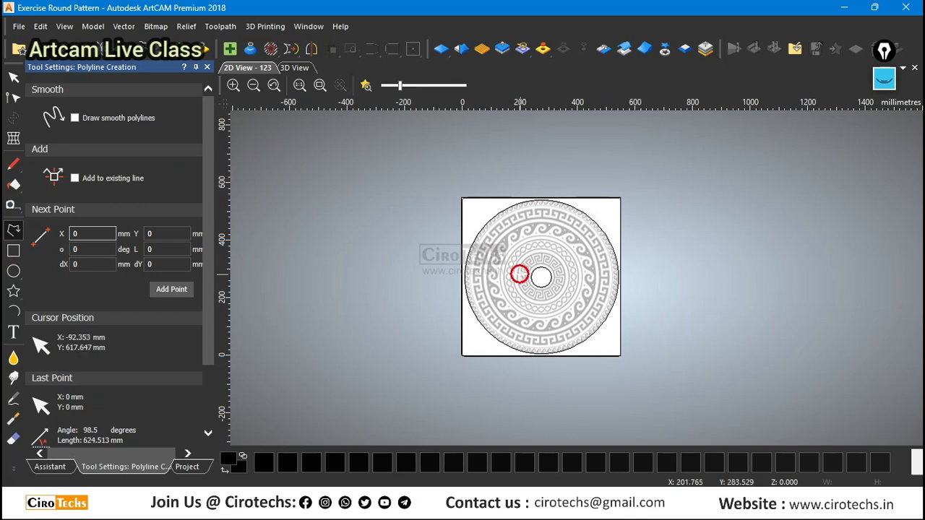
left_click(447, 181)
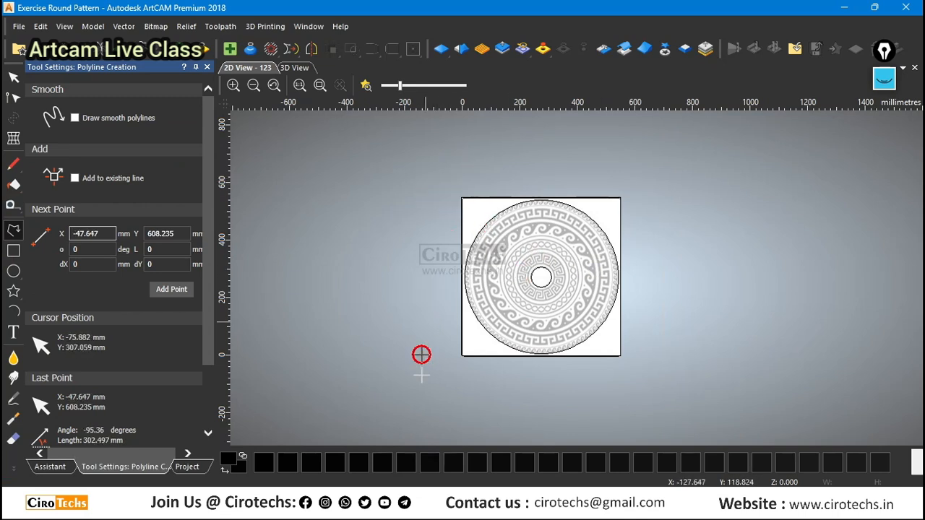
left_click(449, 396, "ctrl")
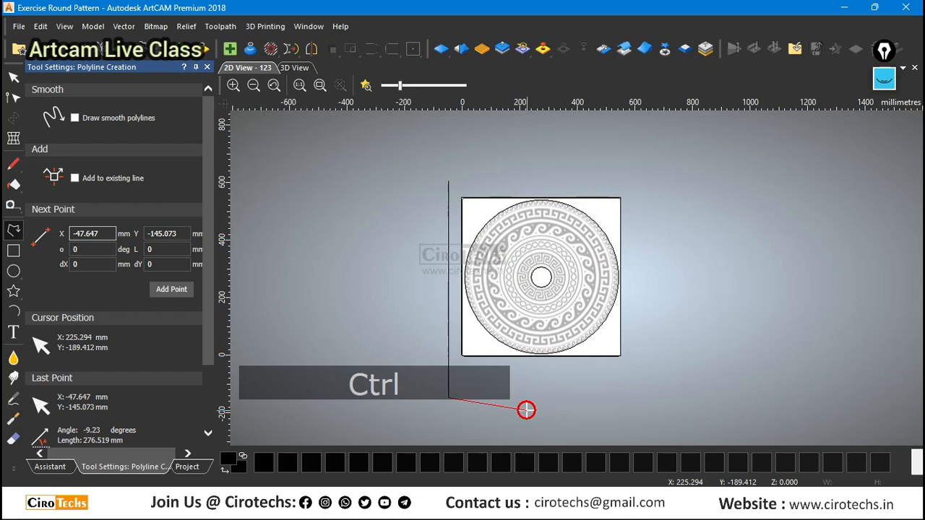
right_click(530, 406)
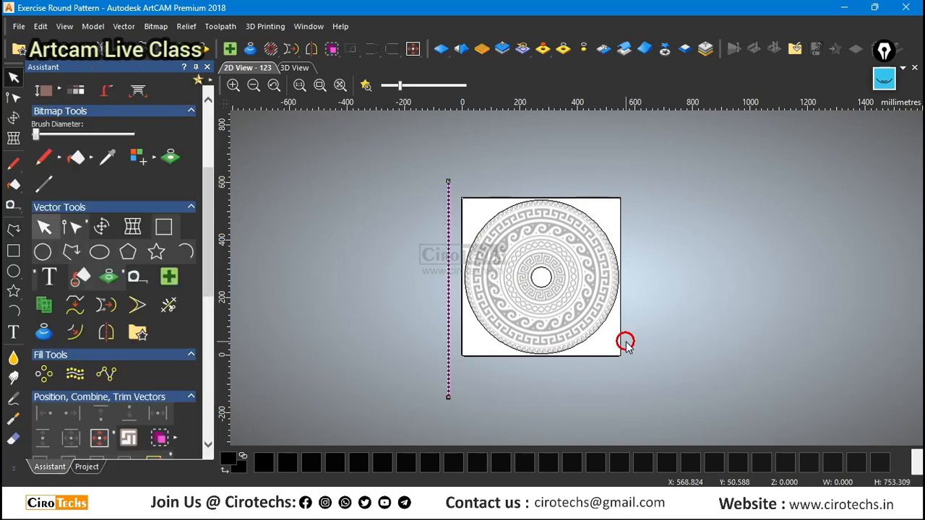
Align the vertical line's centre to the central circle and clear the selection.
scroll(560, 270, "up", 2)
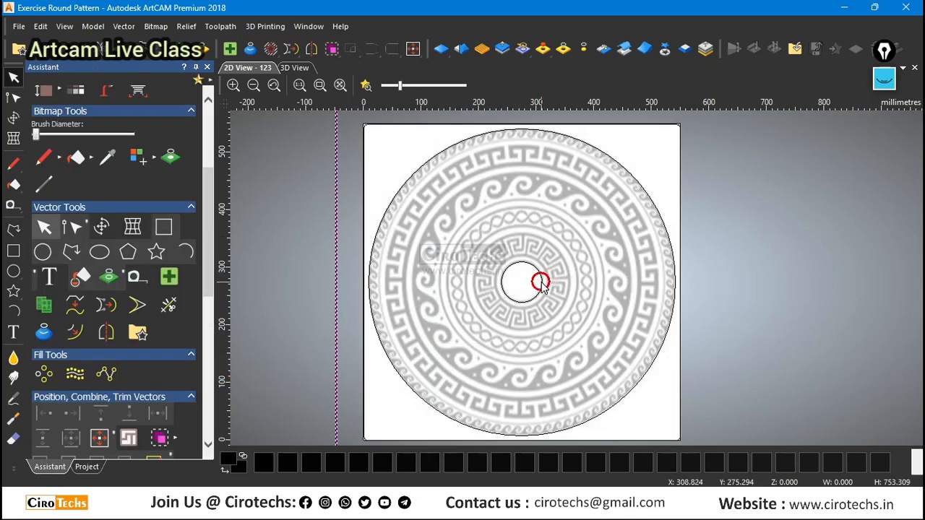
left_click(541, 283)
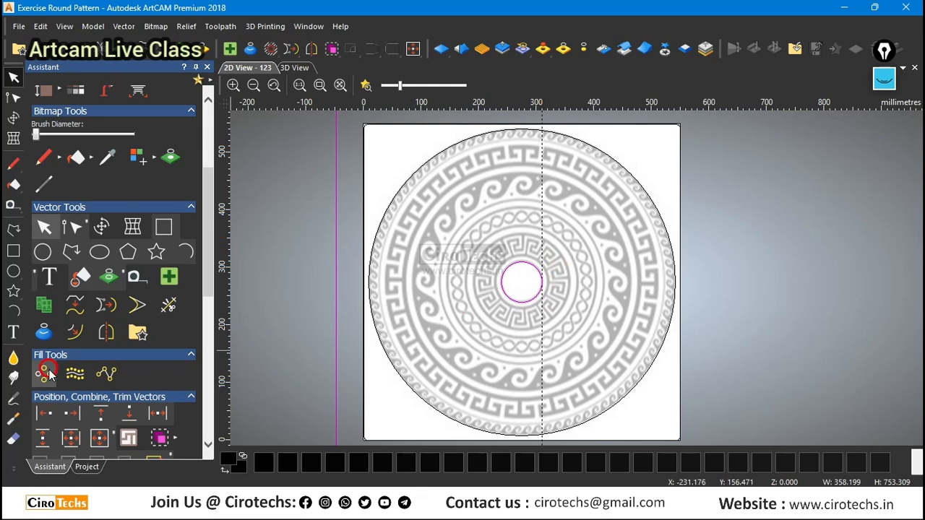
left_click(73, 443)
left_click(300, 283)
scroll(304, 284, "down", 1)
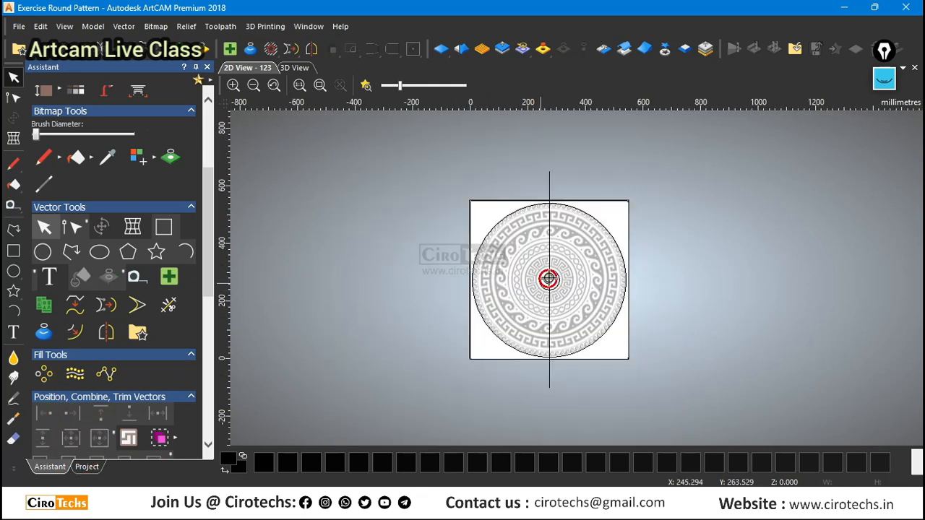
Centre the vertical line in the model, and align its centre to the central circle once more.
left_click(548, 233)
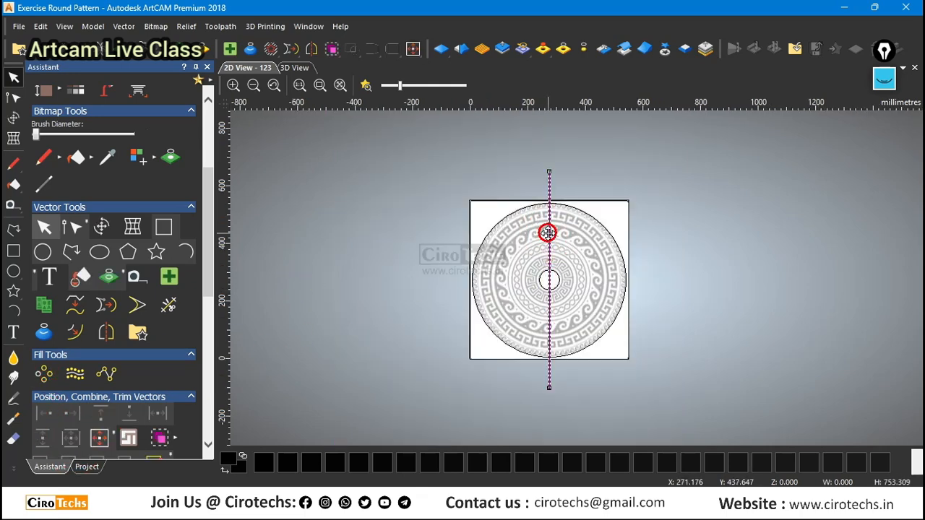
scroll(549, 240, "up", 1)
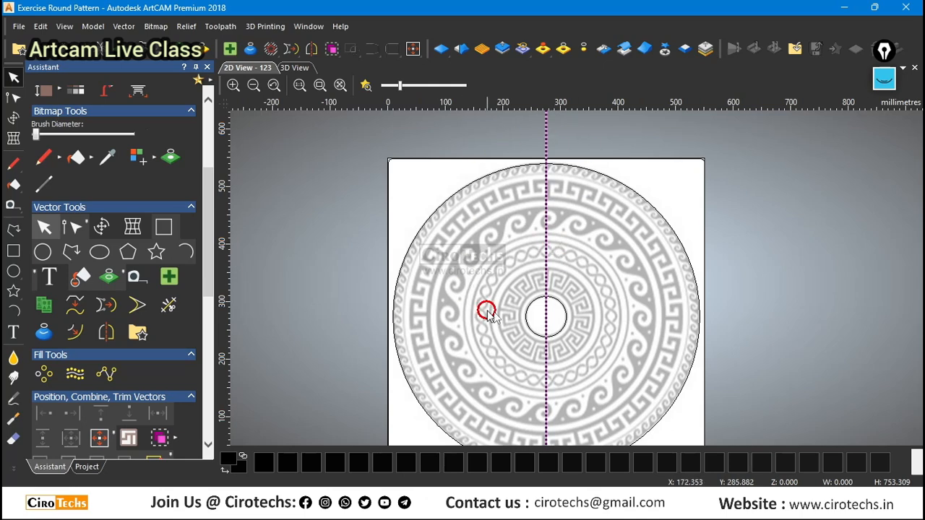
scroll(558, 227, "down", 1)
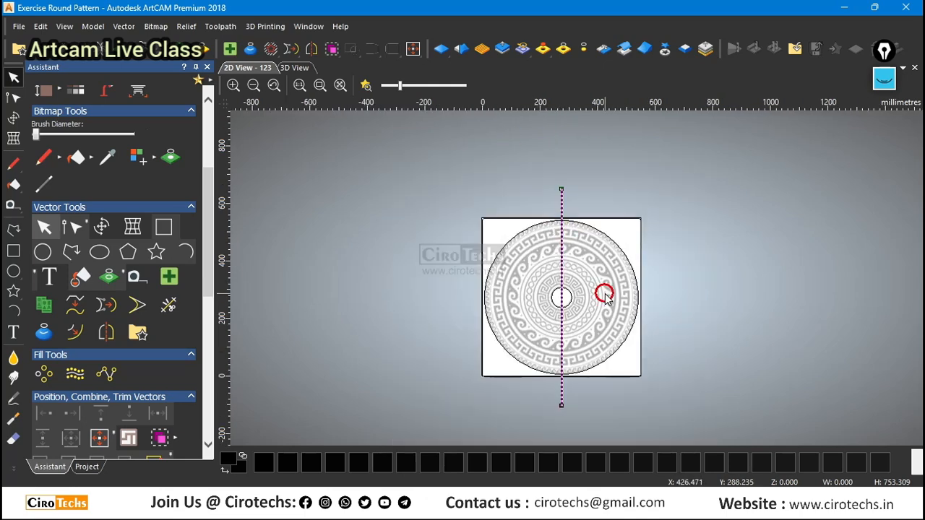
scroll(606, 297, "up", 1)
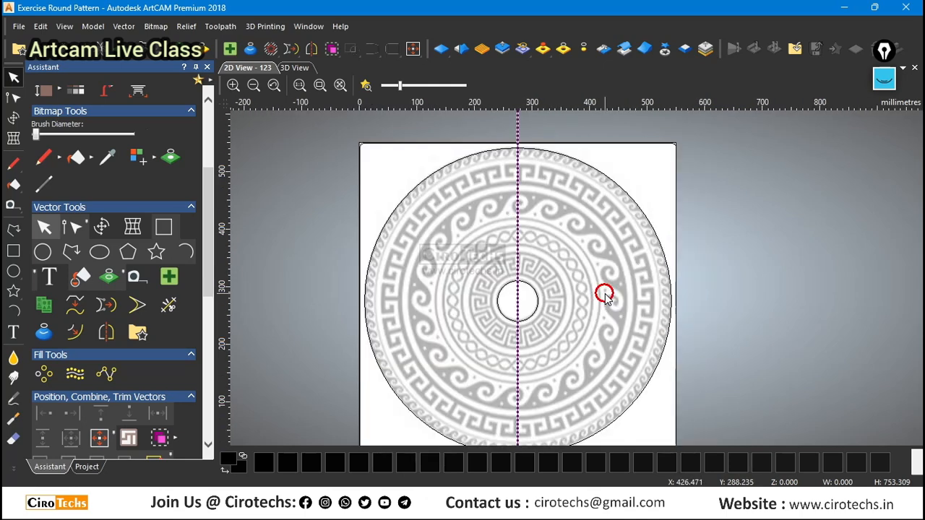
key("F9")
scroll(606, 298, "down", 1)
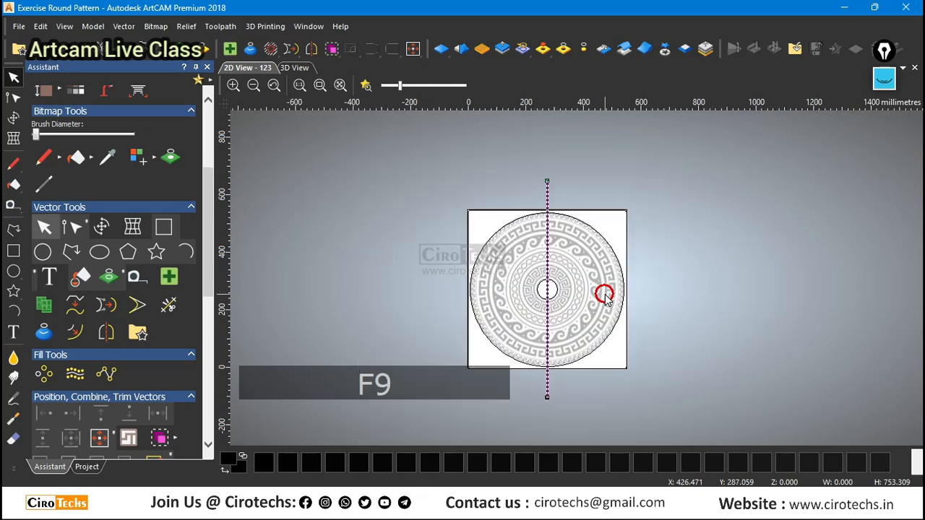
scroll(555, 288, "up", 2)
scroll(555, 288, "down", 1)
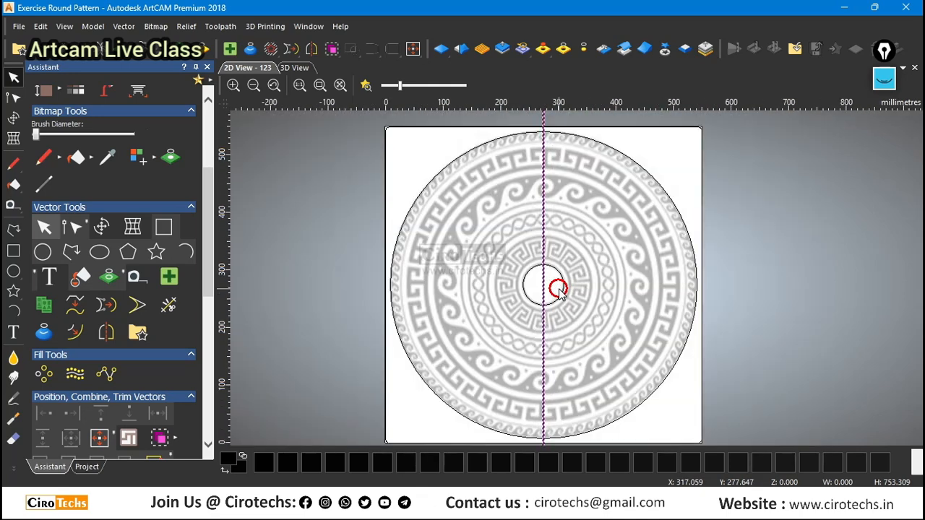
left_click(561, 288)
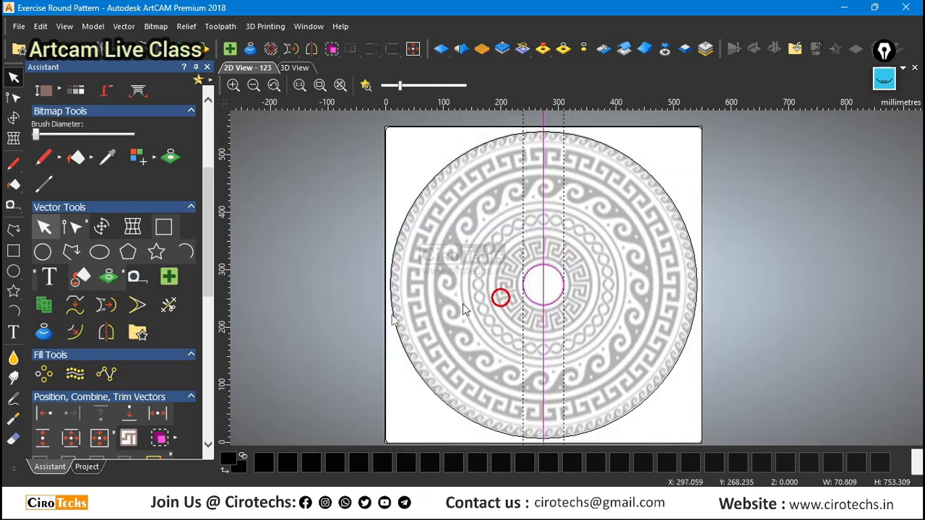
left_click(76, 439)
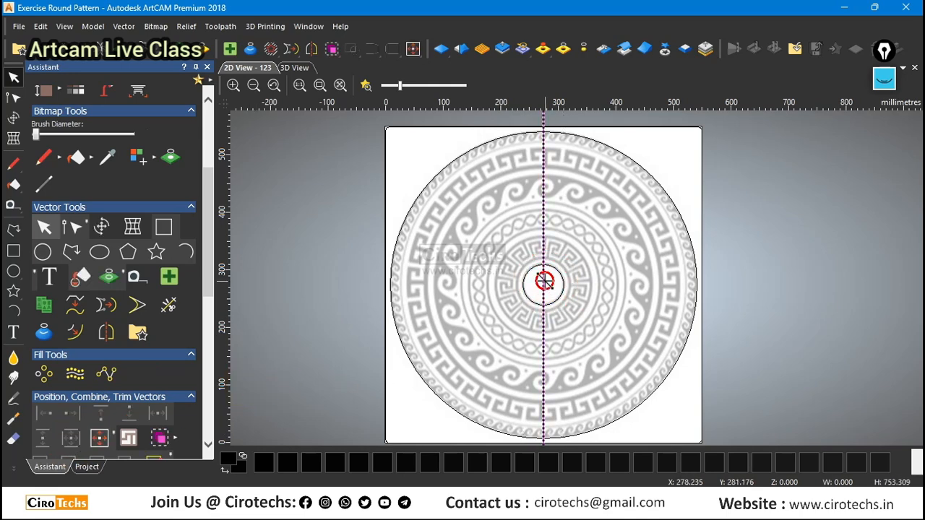
Create a copy of the vertical line rotated 90 degrees about its centre to form a horizontal line, and clear the selection.
key("t")
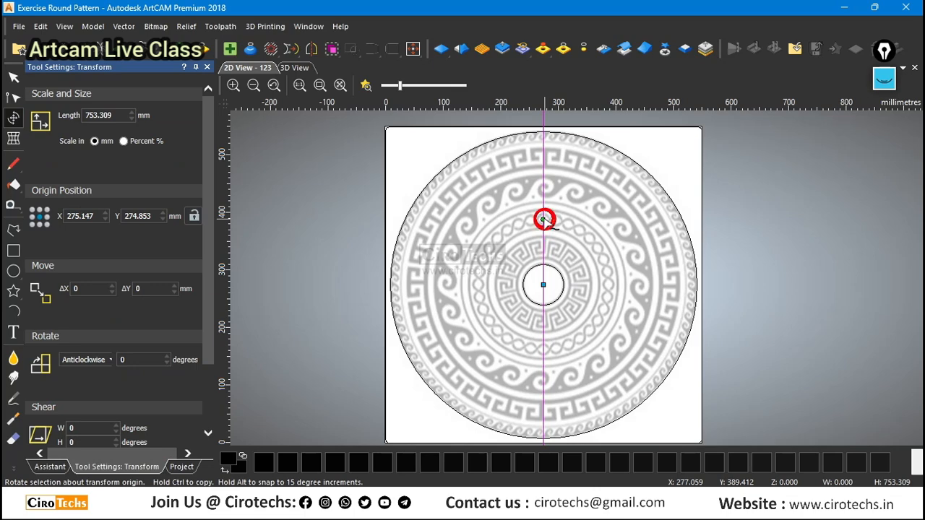
left_click_drag(544, 219, 593, 284, "alt")
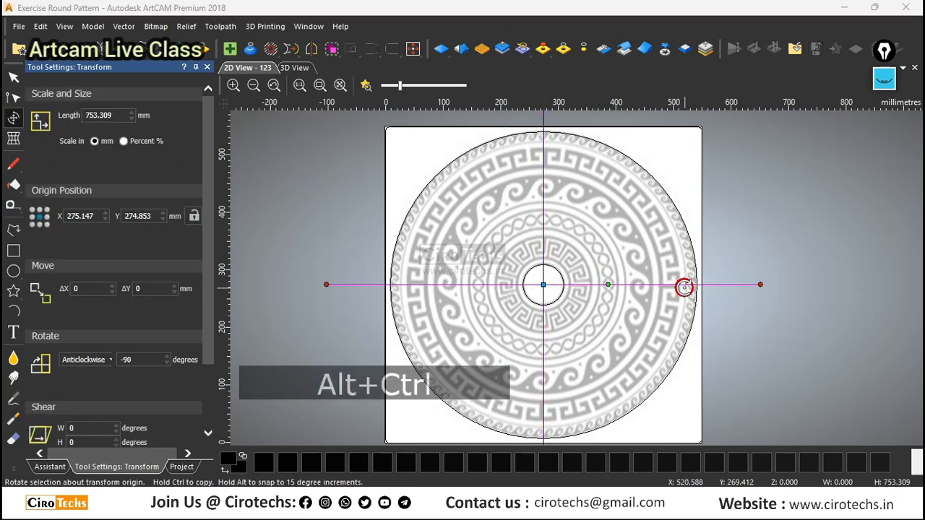
left_click(751, 211)
scroll(573, 240, "down", 1)
scroll(638, 287, "up", 1)
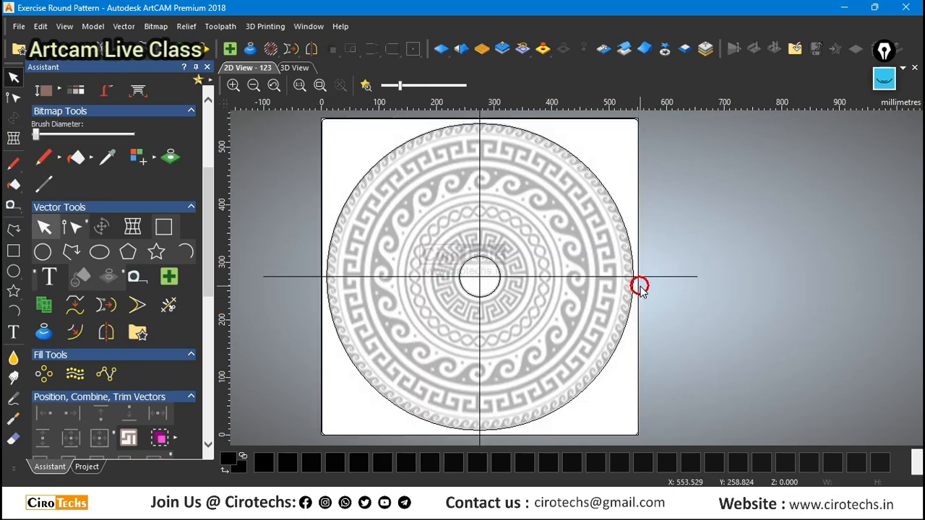
Check the central circle's nodes and centre against the crossing lines, and leave nothing selected.
scroll(306, 293, "up", 1)
scroll(401, 295, "up", 1)
left_click(400, 282)
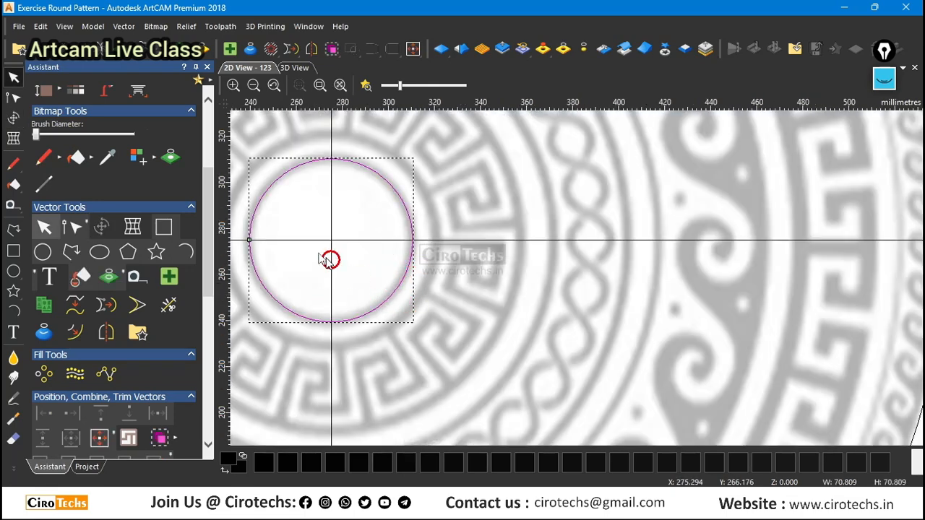
key("n")
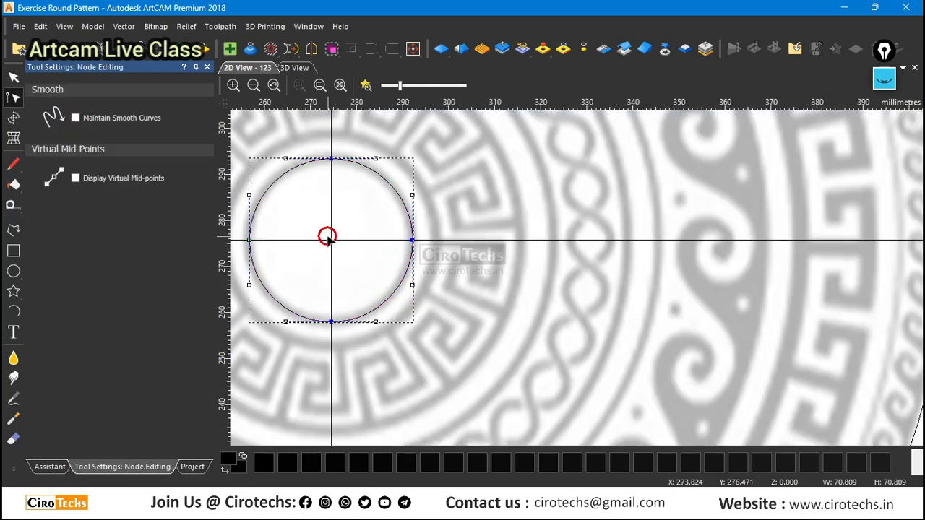
scroll(331, 253, "up", 2)
key("n")
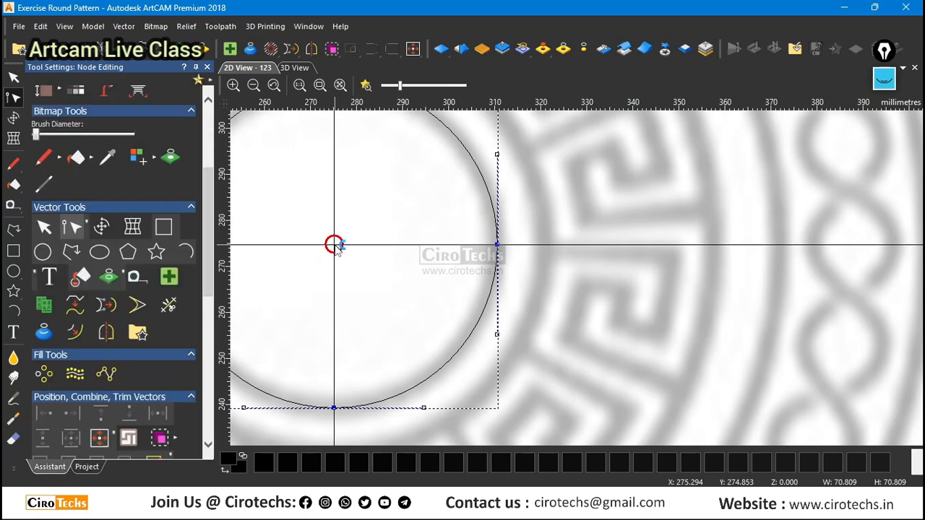
scroll(334, 244, "down", 2)
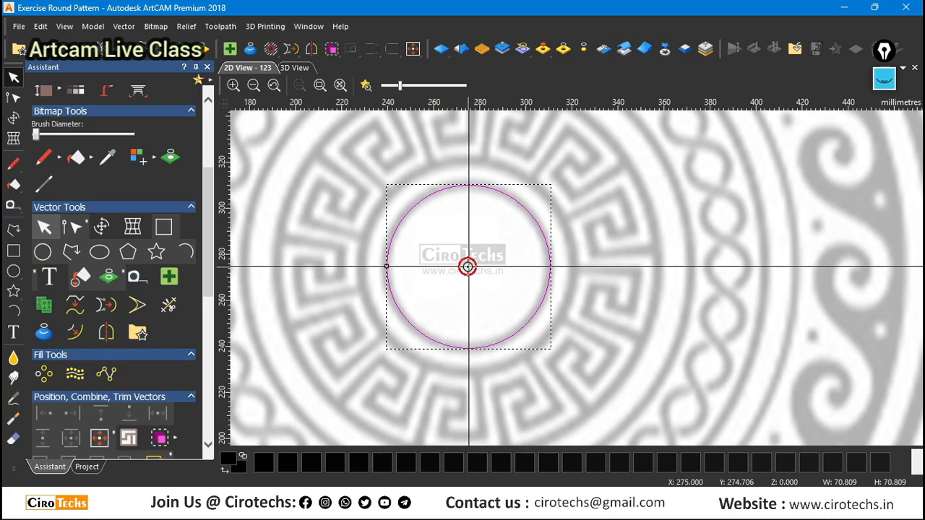
scroll(526, 258, "down", 3)
left_click(399, 244)
Examine the crossing lines over the whole pattern and the Greek-key ring around the central circle.
scroll(634, 298, "up", 1)
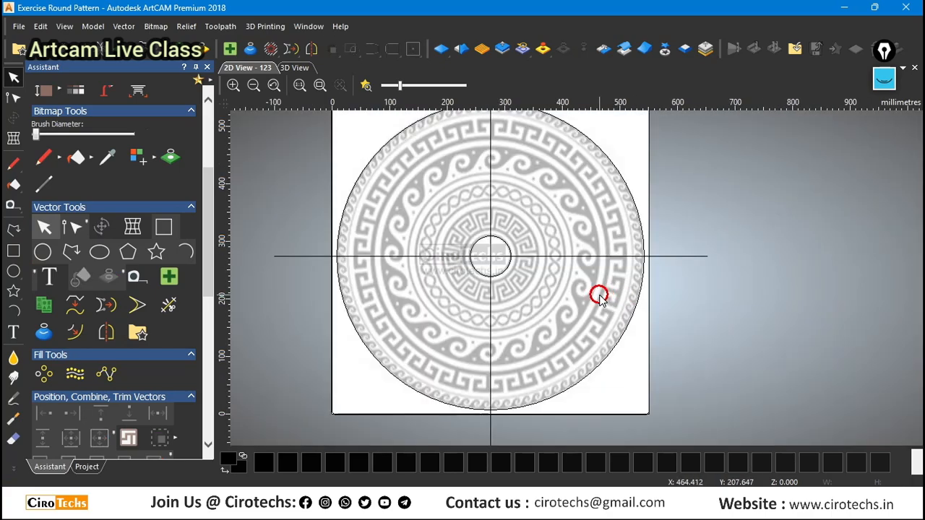
scroll(597, 295, "down", 1)
scroll(552, 228, "up", 1)
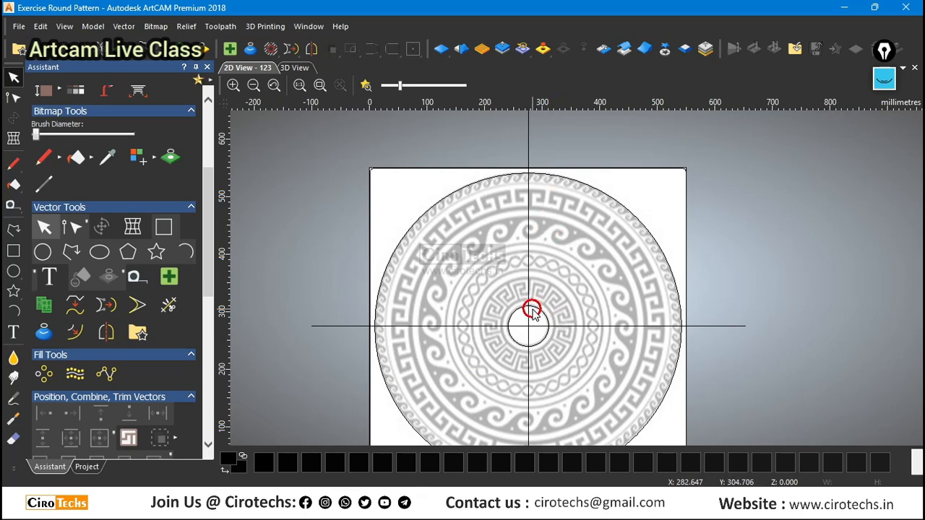
scroll(540, 326, "up", 1)
scroll(539, 326, "down", 1)
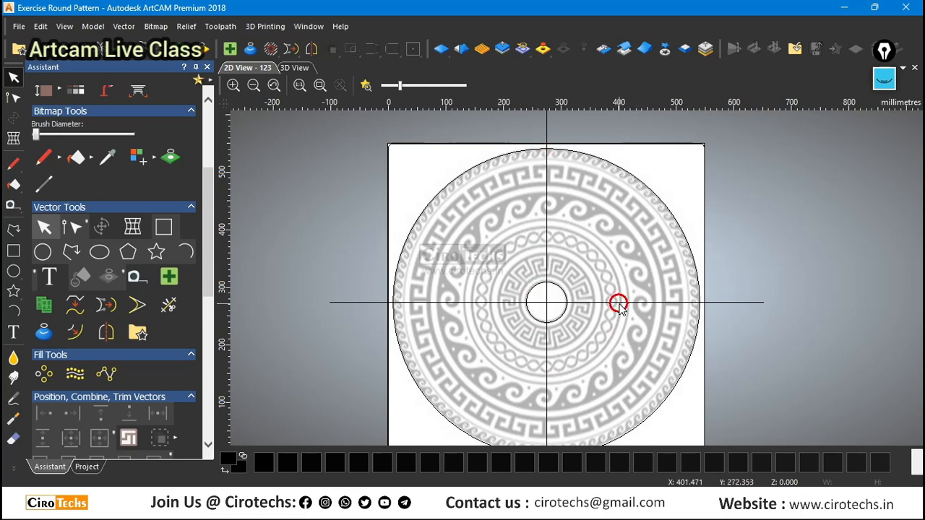
scroll(570, 287, "up", 3)
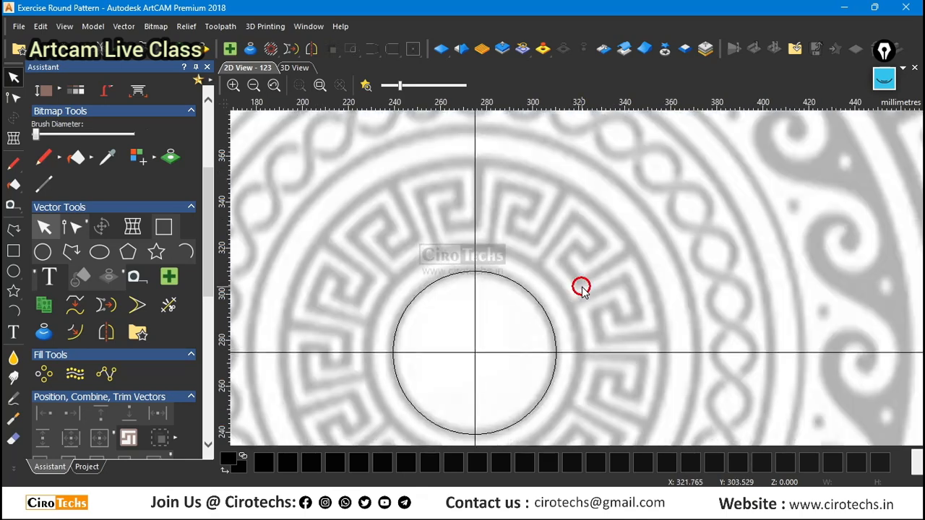
scroll(584, 289, "down", 2)
scroll(542, 280, "up", 2)
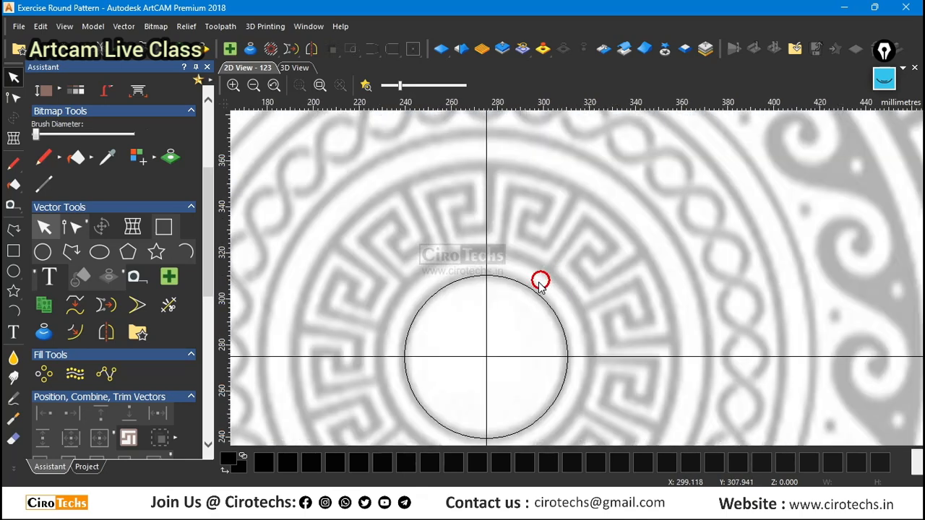
Create a concentric copy of the central circle scaled to about 92.6 mm diameter, matching the Greek-key ring's inner edge, and finish transforming.
scroll(528, 285, "up", 2)
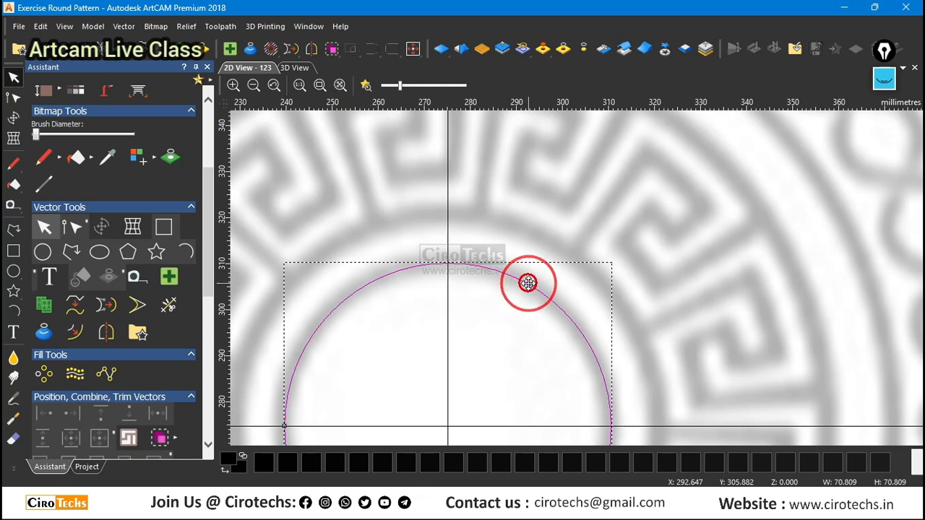
left_click(530, 282)
left_click(532, 283)
scroll(537, 277, "down", 2)
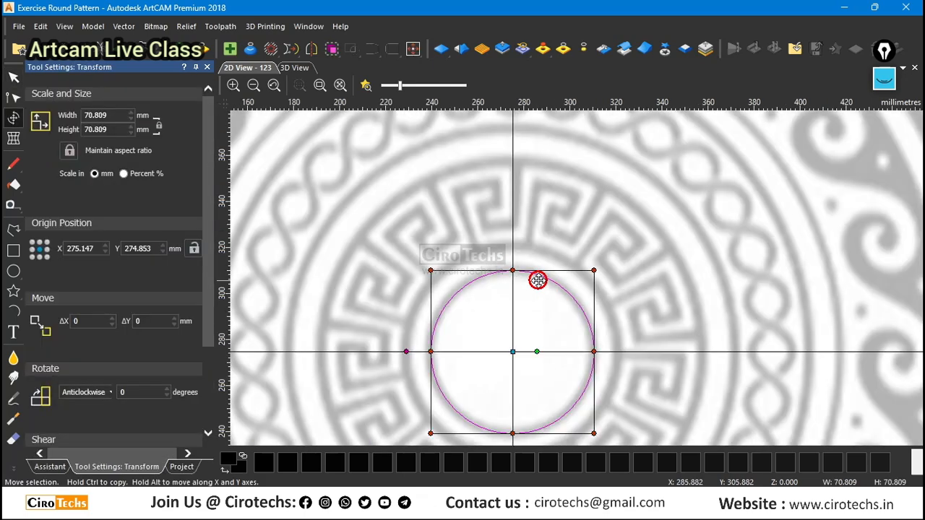
scroll(595, 270, "up", 2)
left_click_drag(573, 262, 637, 224, "alt")
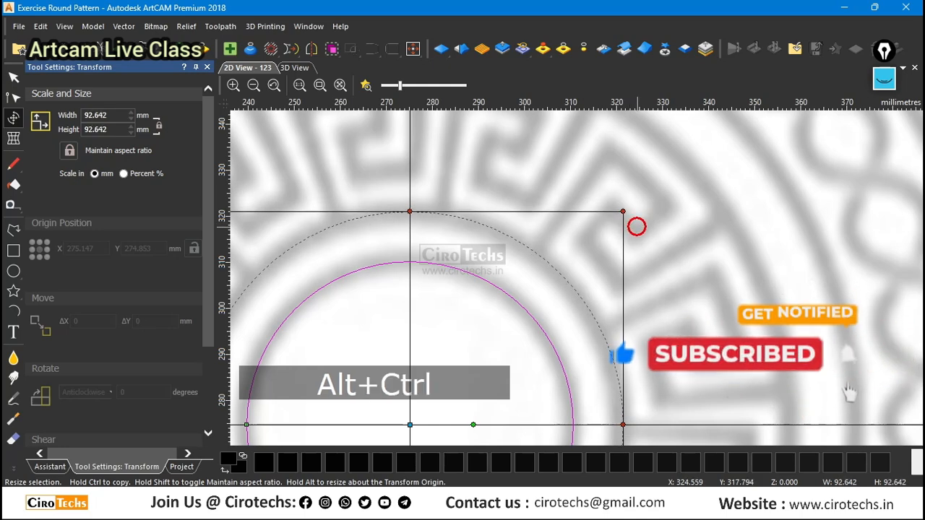
scroll(639, 216, "down", 2)
scroll(577, 316, "up", 2)
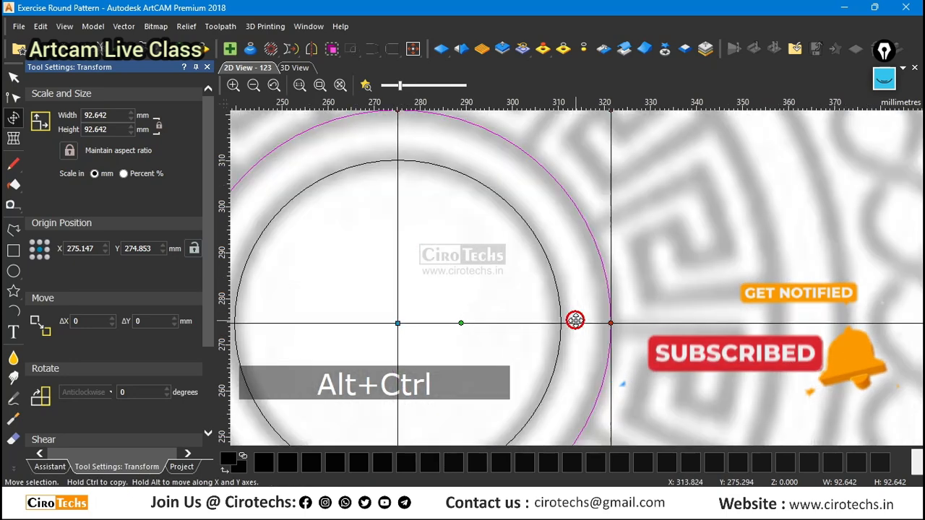
scroll(567, 278, "down", 1)
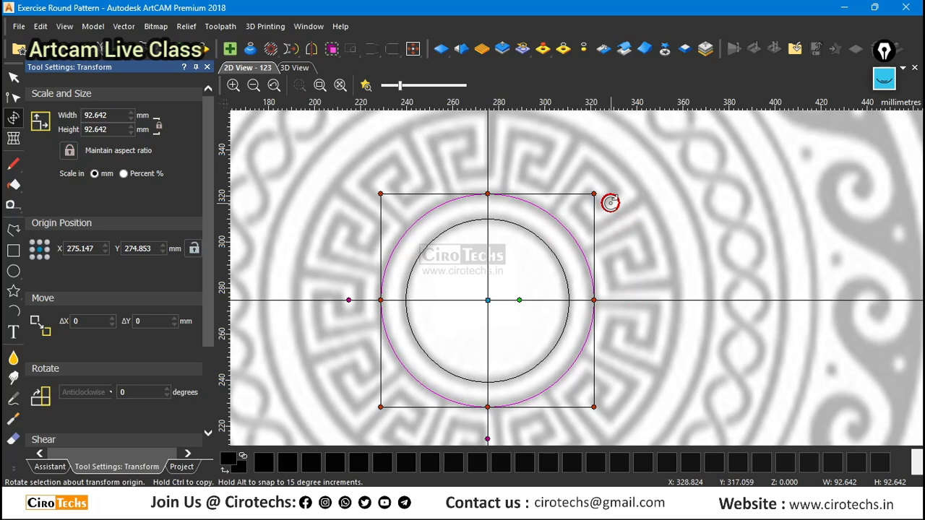
key("Escape")
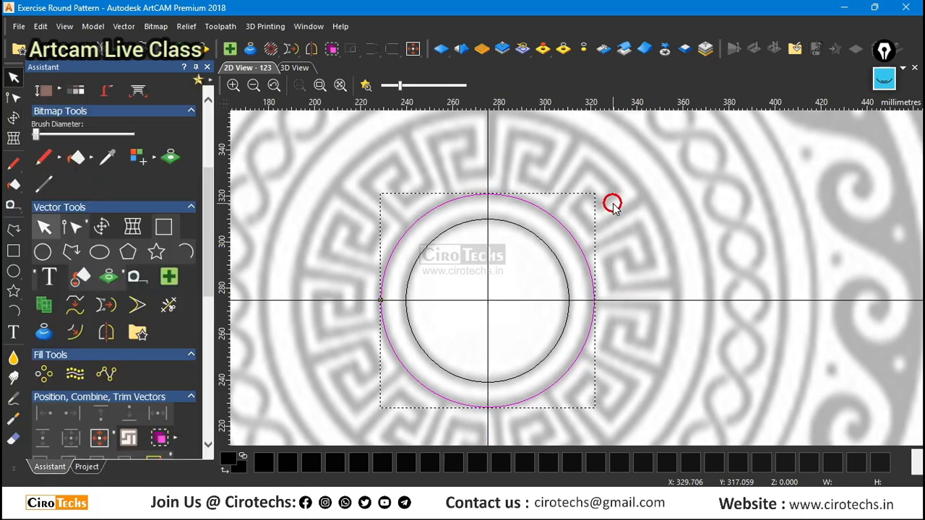
Create a concentric copy of the 92.6 mm circle scaled to about 165.9 mm diameter at the Greek-key ring's outer edge, and save the model.
key("t")
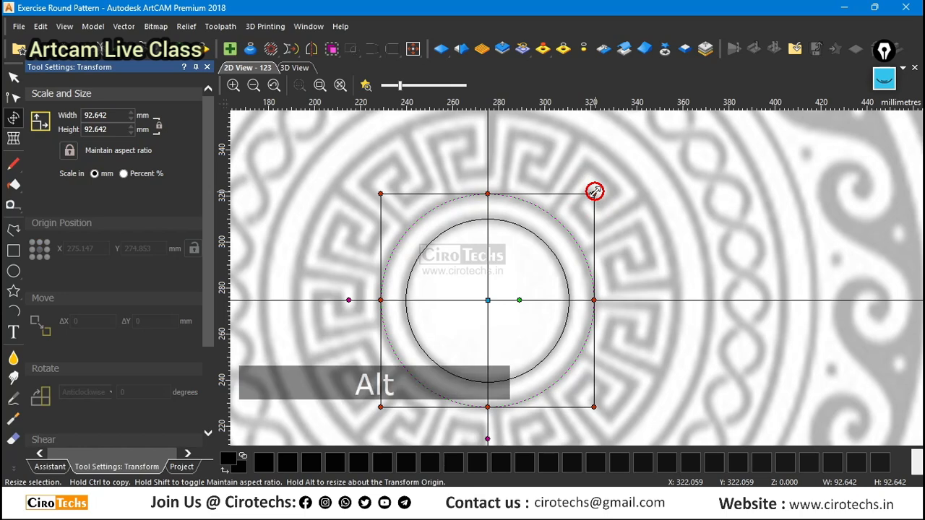
left_click_drag(595, 192, 694, 120, "ctrl+alt")
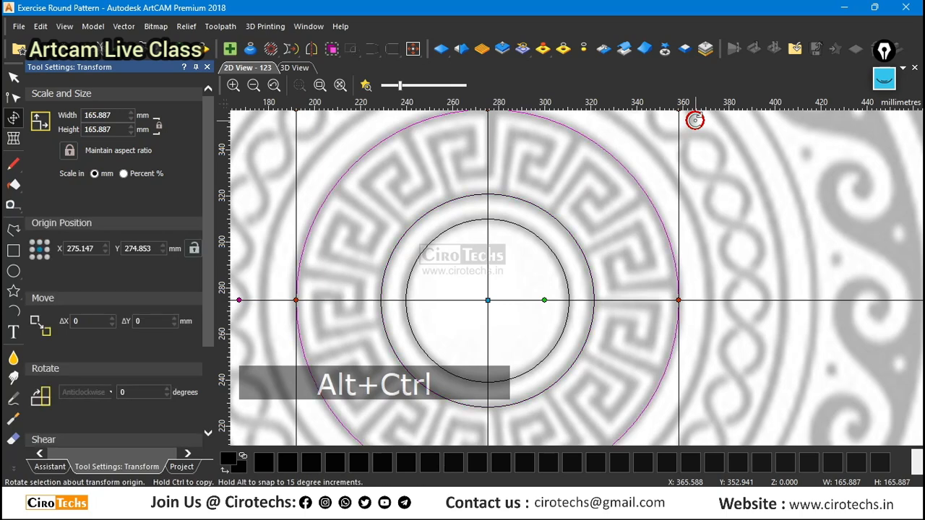
scroll(629, 247, "down", 1)
key("Escape")
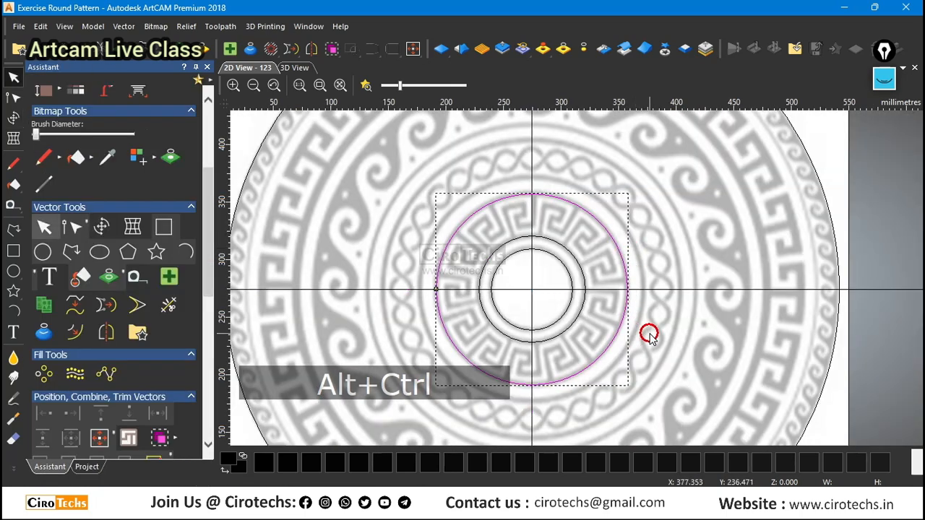
left_click(650, 331)
scroll(607, 248, "up", 1)
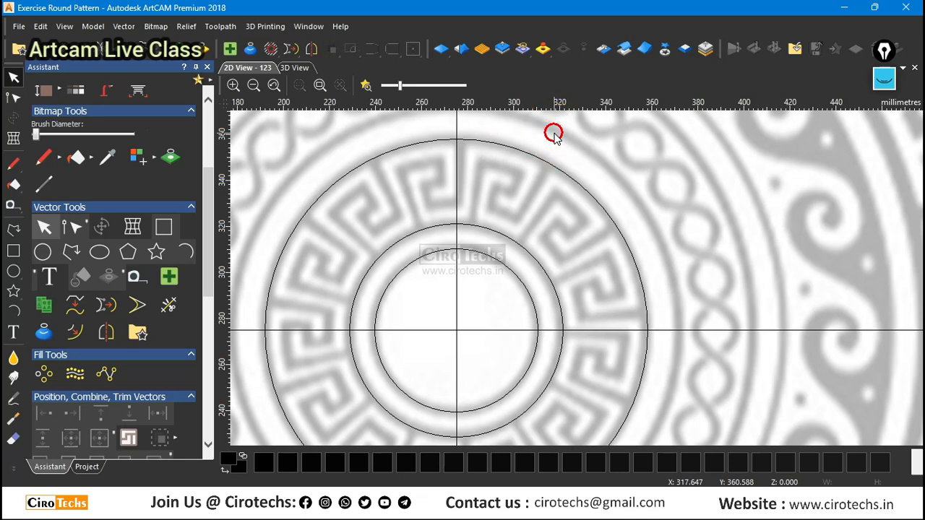
key("ctrl+s")
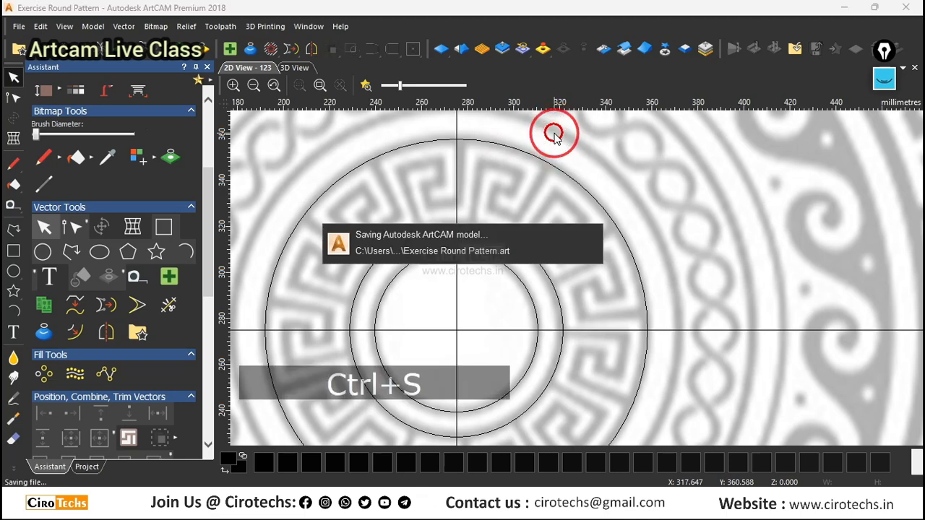
Start a straight-segment polyline on the 92.6 mm circle, tracing the long side and top edge of the Greek-key unit just left of the vertical line.
scroll(552, 134, "up", 2)
left_click(13, 230)
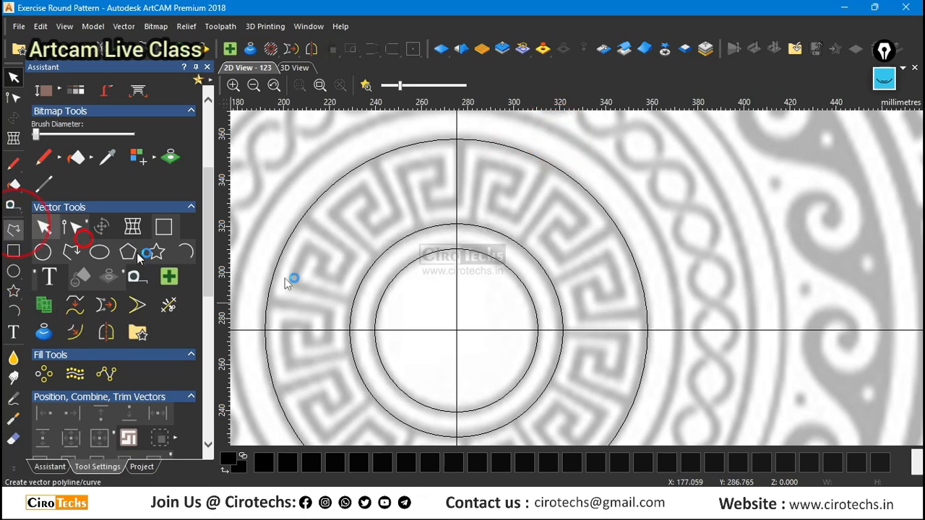
scroll(408, 203, "up", 1)
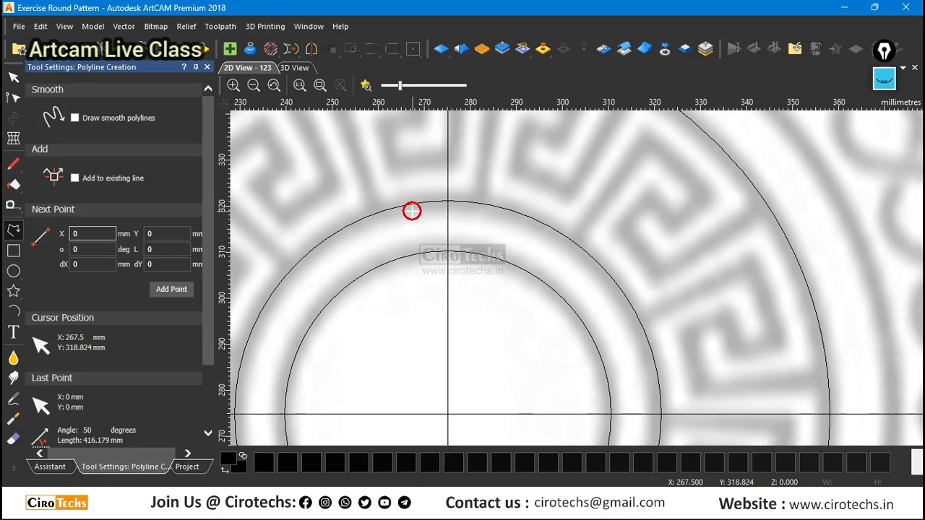
left_click(375, 211)
scroll(512, 227, "down", 2)
scroll(528, 233, "up", 2)
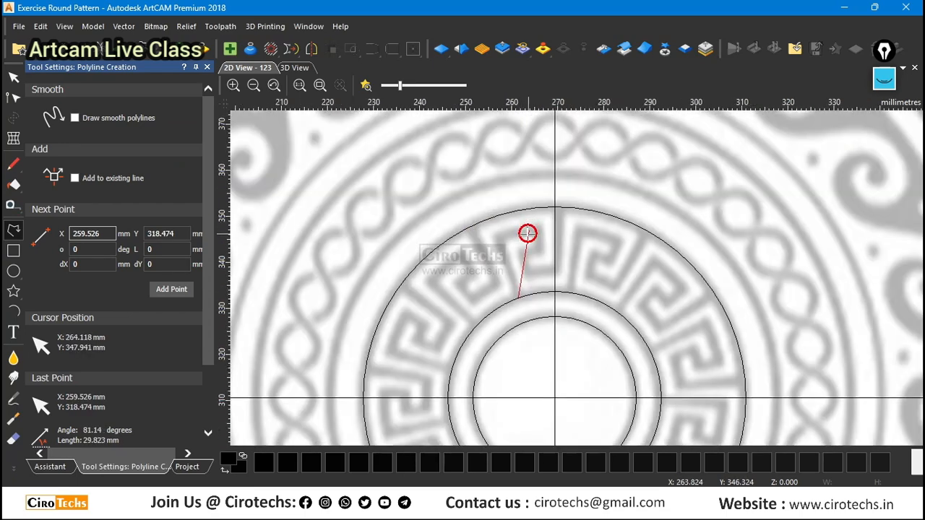
scroll(528, 232, "up", 2)
left_click(418, 254)
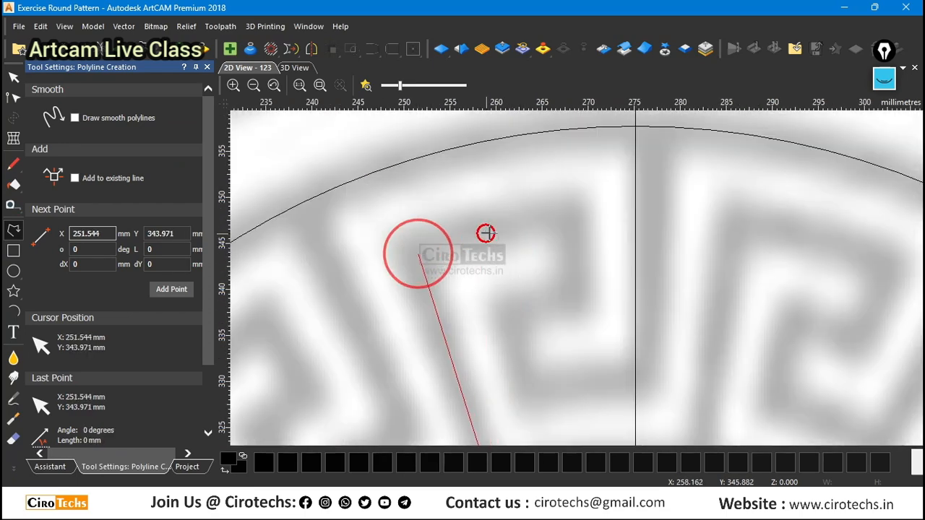
left_click(567, 216)
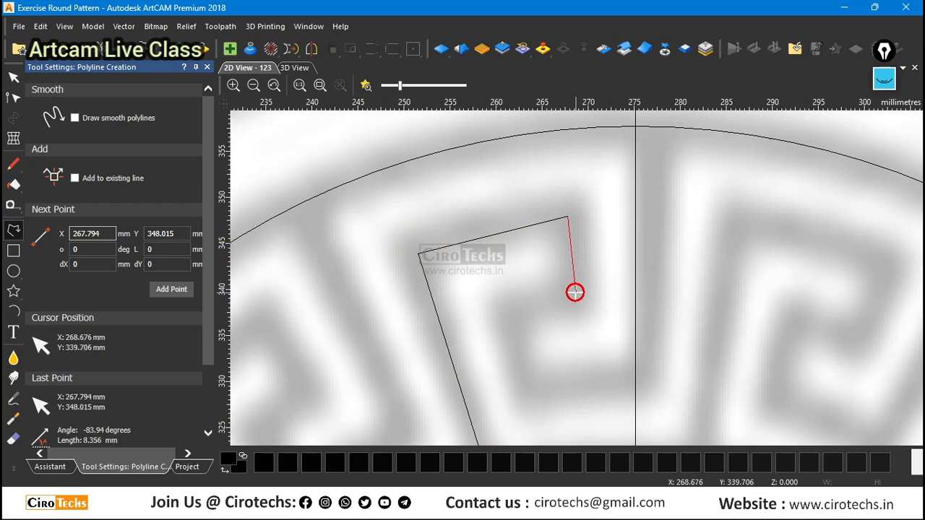
Continue the polyline around the inner hook of the Greek-key unit, end it on the 165.9 mm circle, and finish drawing.
left_click(575, 293)
left_click(517, 310)
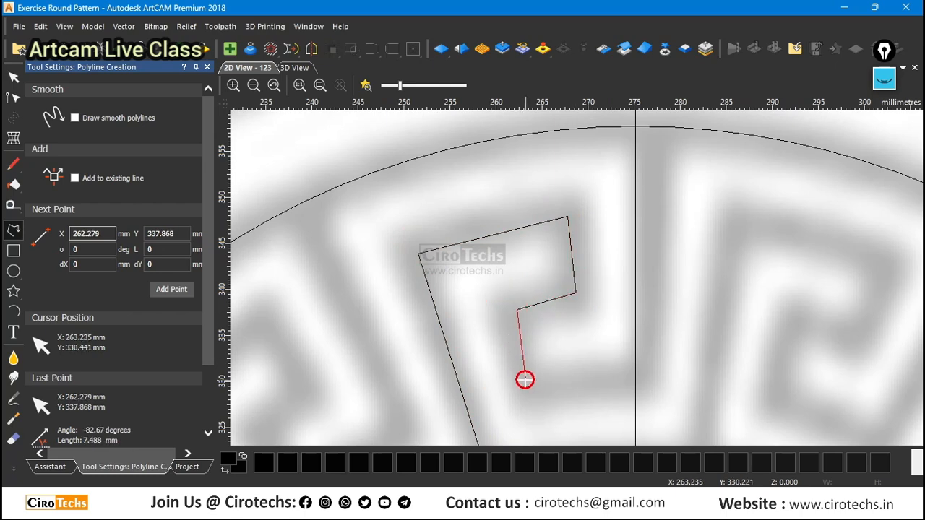
left_click(530, 394)
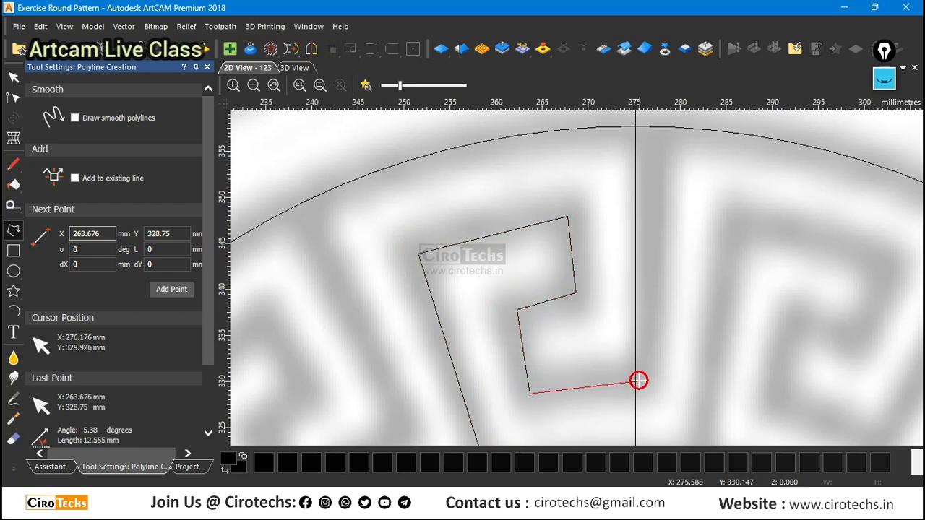
left_click(639, 381)
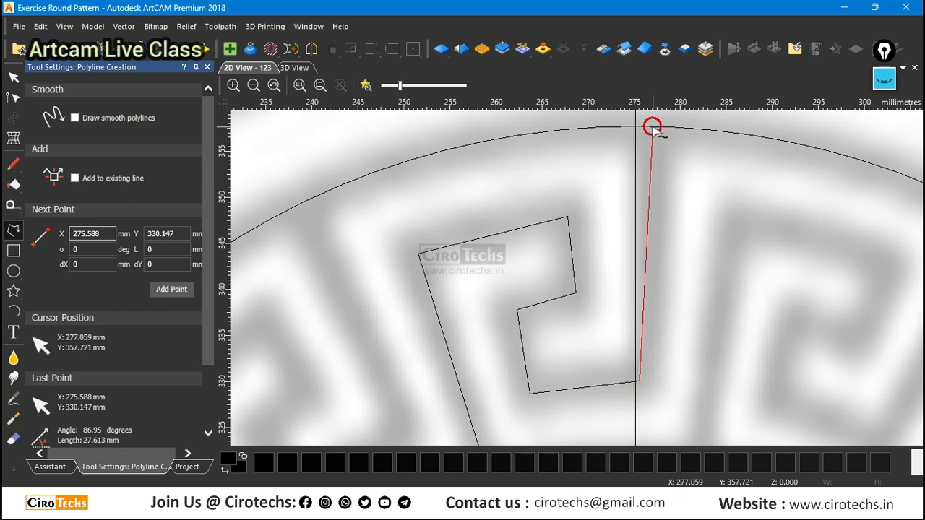
left_click(653, 127)
key("Escape")
scroll(589, 198, "down", 1)
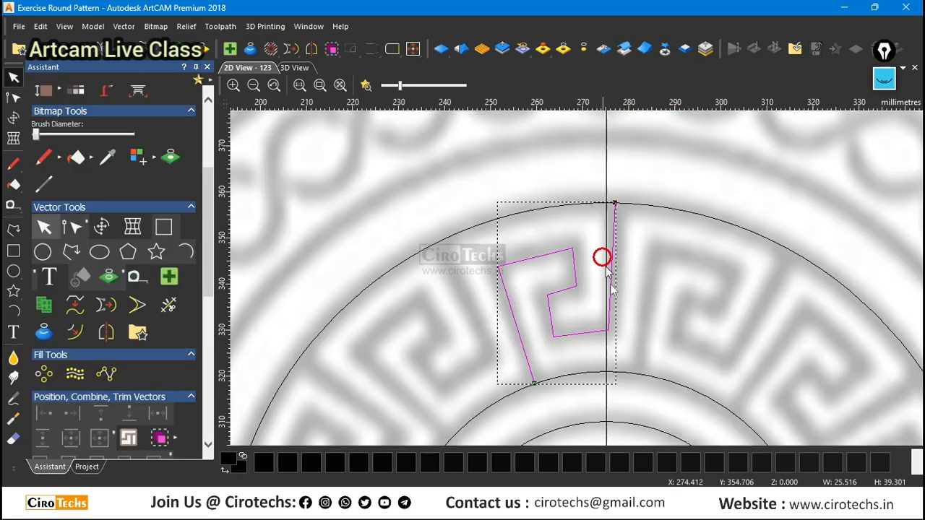
scroll(623, 331, "up", 2)
scroll(626, 330, "down", 2)
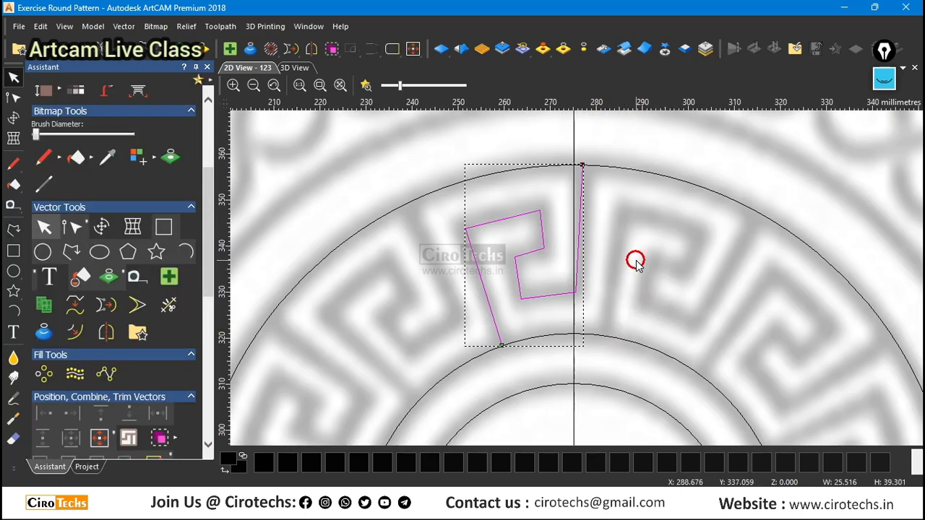
Edit the polyline's nodes and move its lower-right corner to about X 276.6, Y 330.5 on the centre of the grey band.
key("n")
scroll(579, 300, "up", 2)
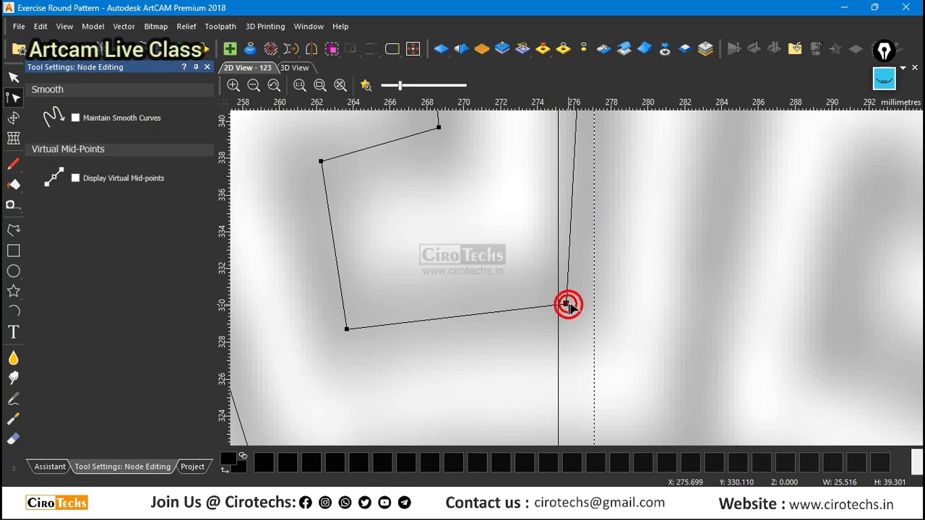
left_click_drag(567, 305, 584, 297)
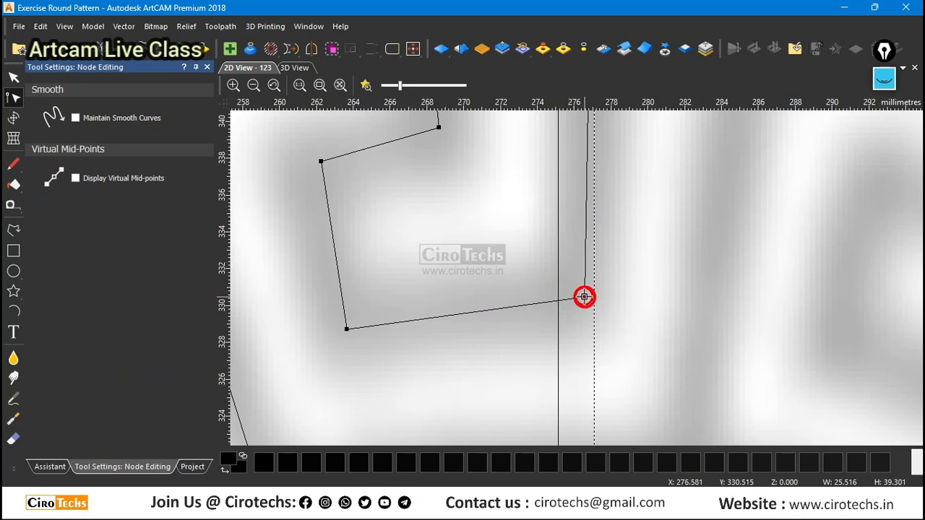
scroll(581, 295, "down", 1)
scroll(505, 201, "up", 1)
scroll(502, 205, "down", 1)
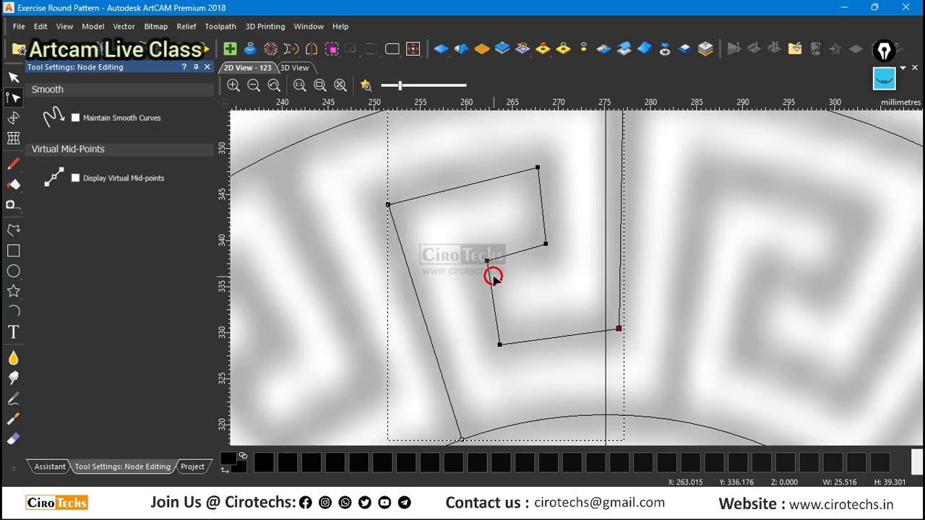
Move the two right-hand corner nodes of the hook onto the centre of the grey band so the segment between them runs nearly vertical.
scroll(546, 163, "up", 1)
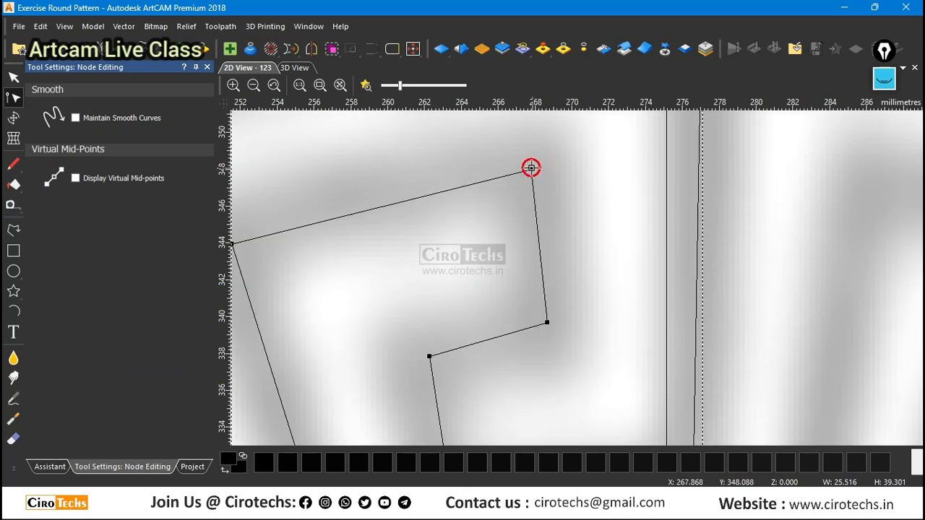
left_click_drag(532, 168, 542, 167)
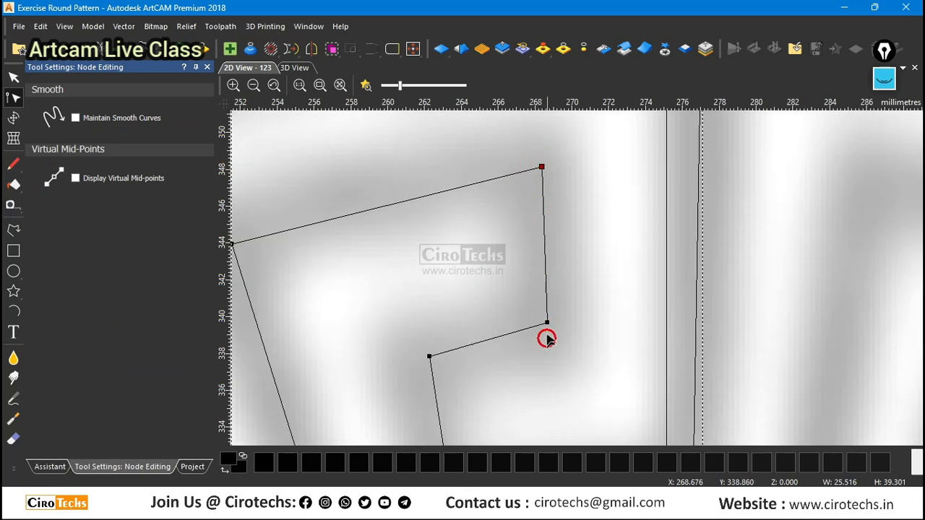
left_click_drag(547, 325, 544, 323)
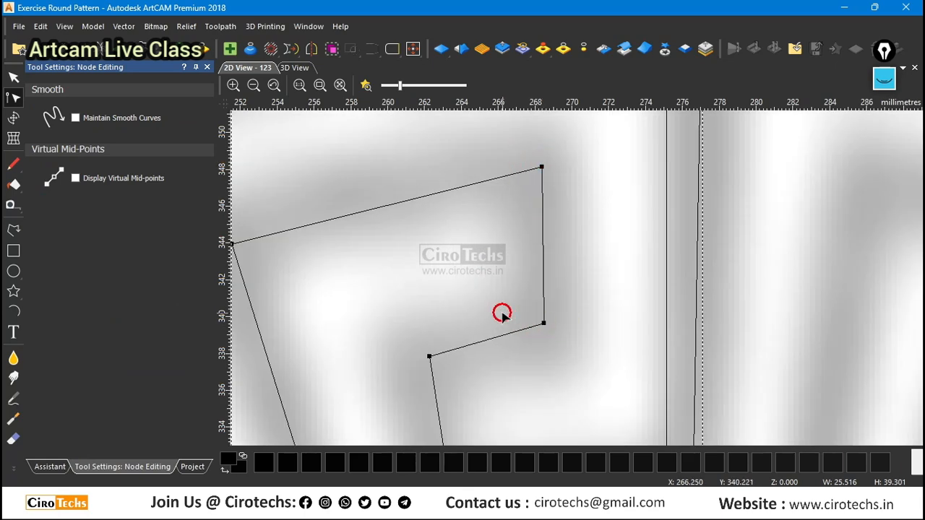
scroll(561, 312, "down", 1)
scroll(561, 295, "up", 1)
left_click_drag(561, 291, 566, 299)
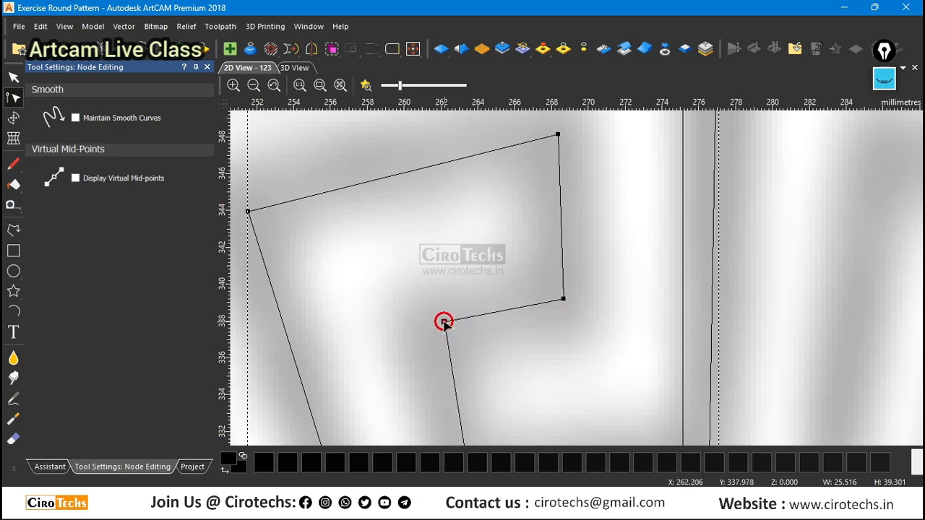
scroll(456, 304, "down", 2)
scroll(580, 347, "up", 1)
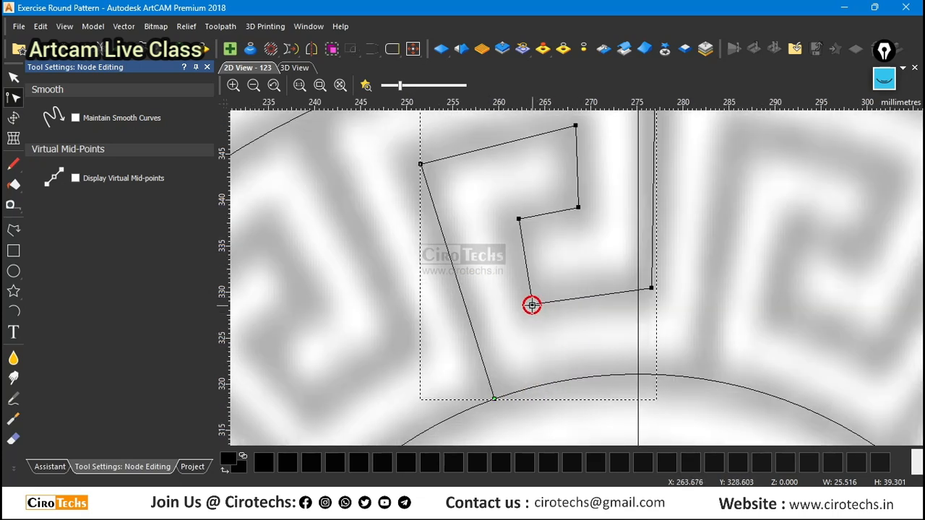
Adjust the hook's inner-left and lower-left corner nodes to follow the grey band's centre, then leave node editing with nothing selected.
left_click_drag(516, 217, 512, 218)
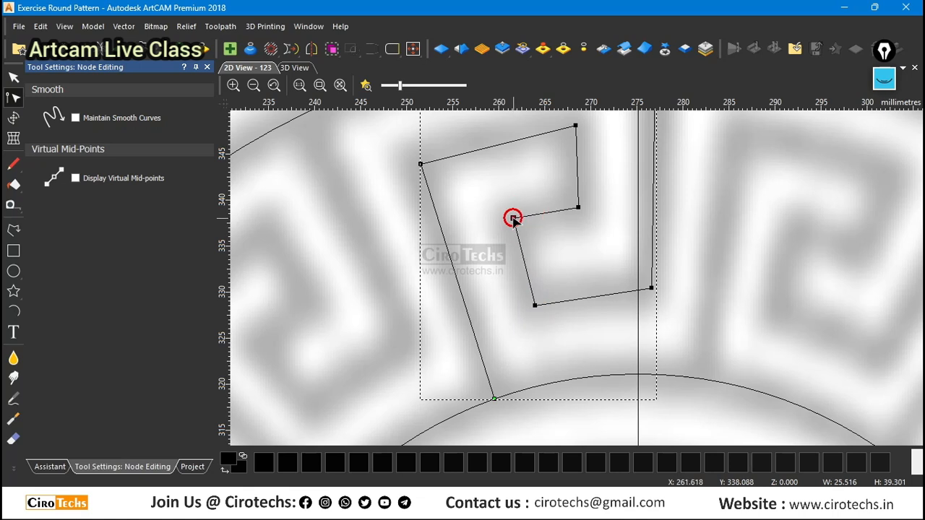
left_click_drag(532, 304, 539, 300)
scroll(519, 225, "up", 2)
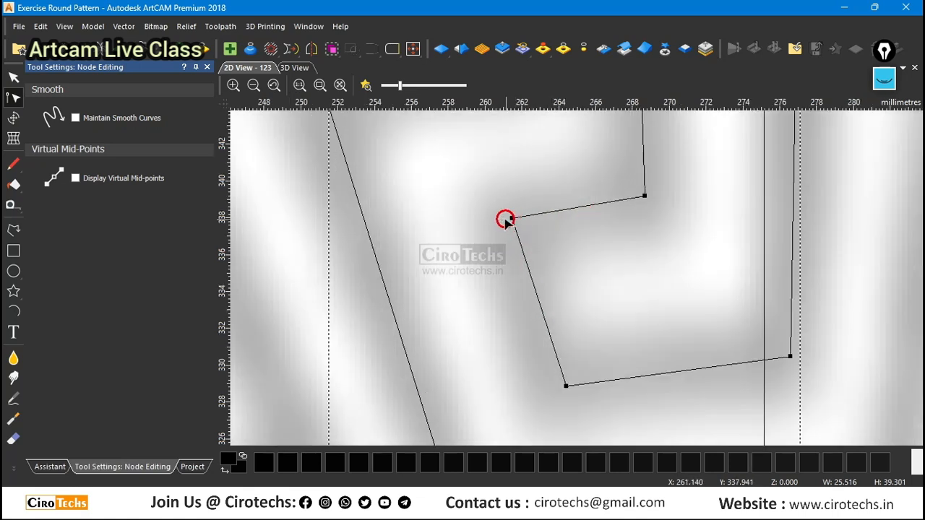
left_click_drag(511, 217, 516, 215)
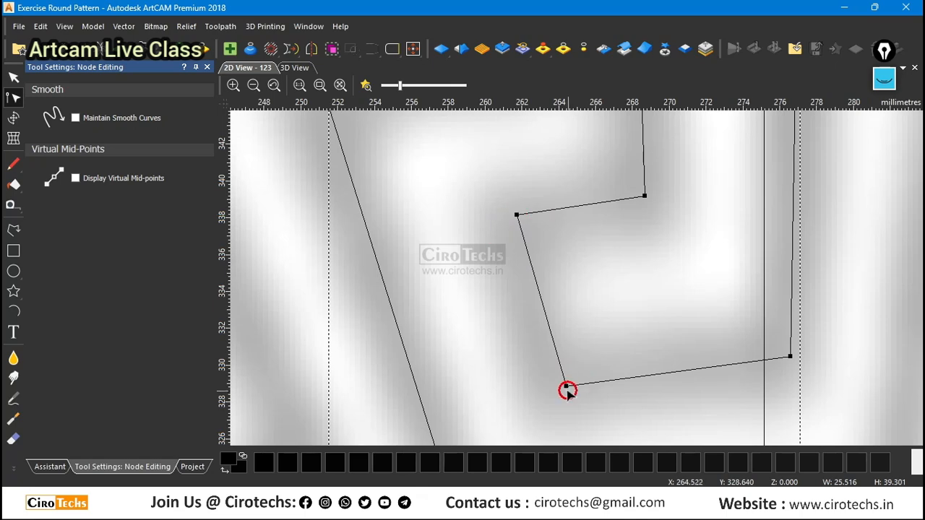
left_click_drag(565, 385, 559, 384)
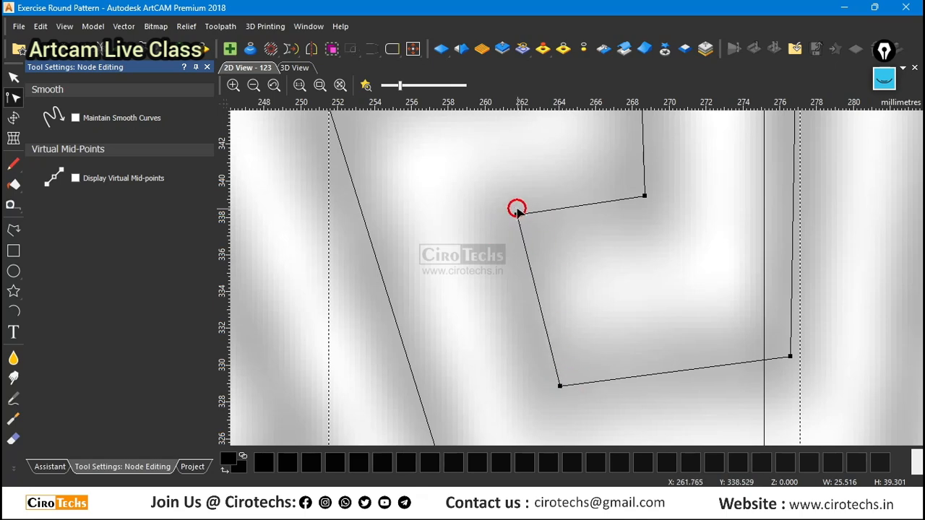
left_click_drag(516, 214, 521, 213)
scroll(567, 281, "down", 3)
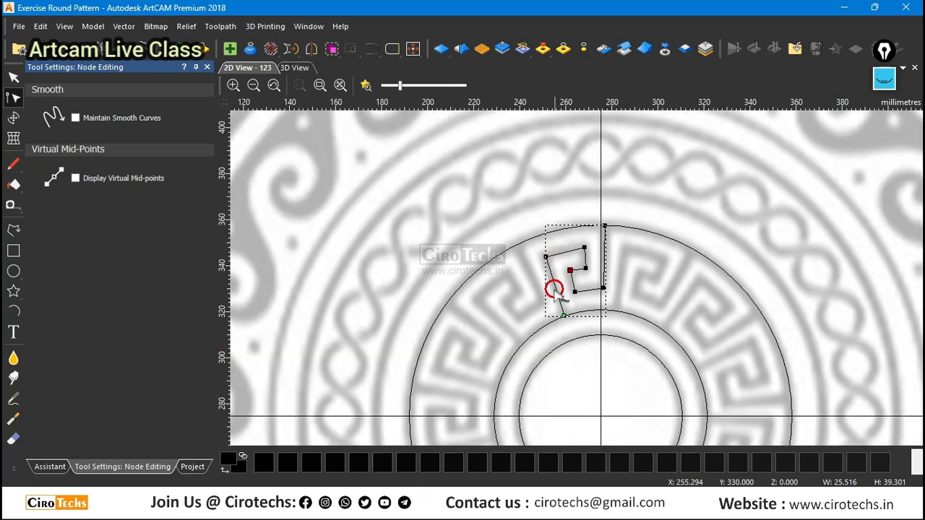
scroll(570, 294, "up", 3)
scroll(570, 295, "down", 2)
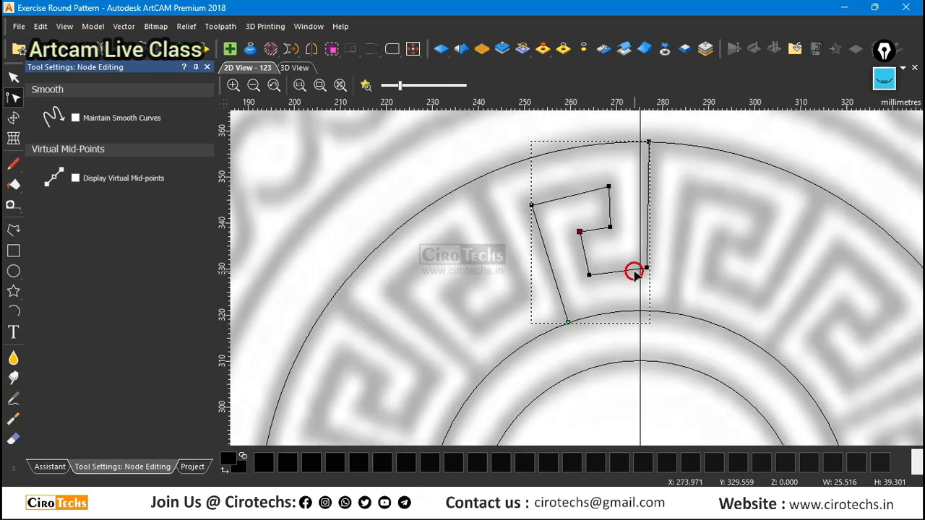
key("Escape")
left_click(677, 220)
Examine the traced Greek-key unit against the remaining units around the ring and the overall round pattern.
scroll(673, 220, "down", 2)
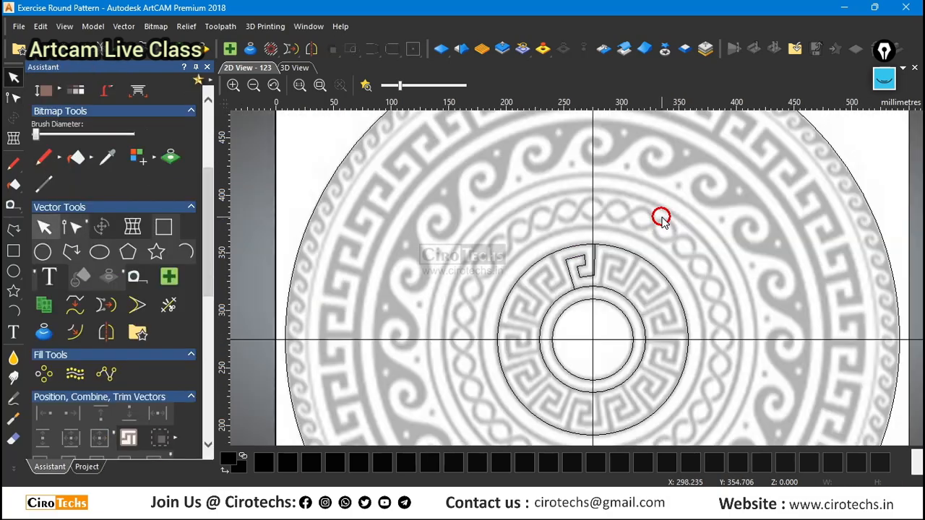
scroll(644, 327, "up", 2)
scroll(607, 242, "down", 2)
scroll(643, 296, "up", 2)
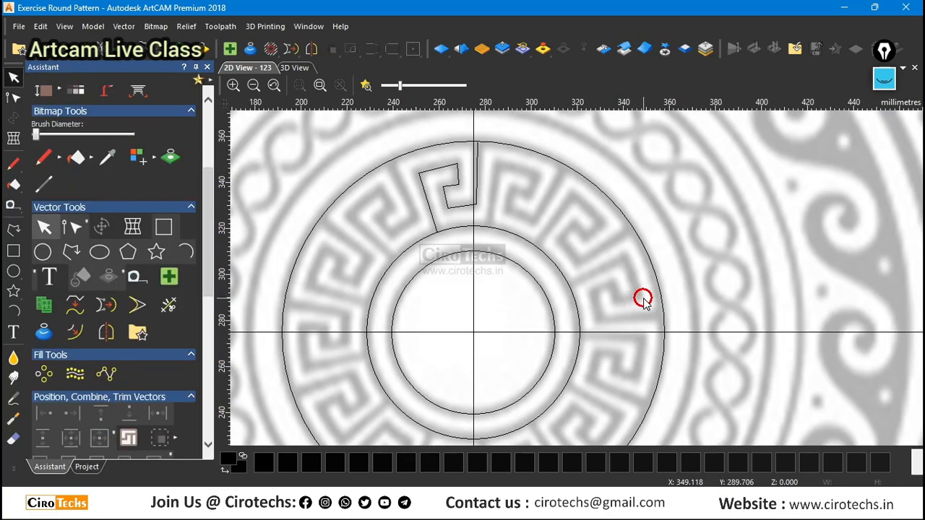
scroll(571, 250, "down", 2)
scroll(584, 322, "up", 2)
scroll(576, 326, "down", 2)
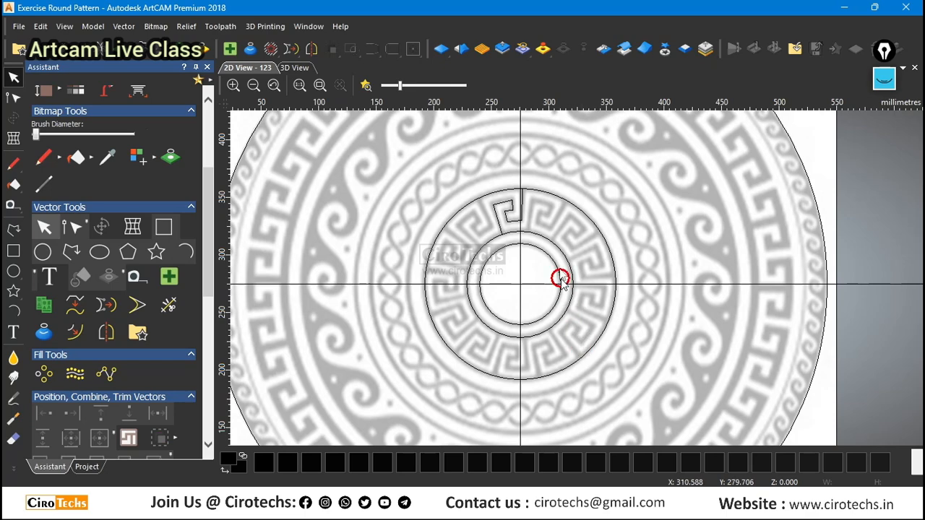
scroll(555, 250, "up", 2)
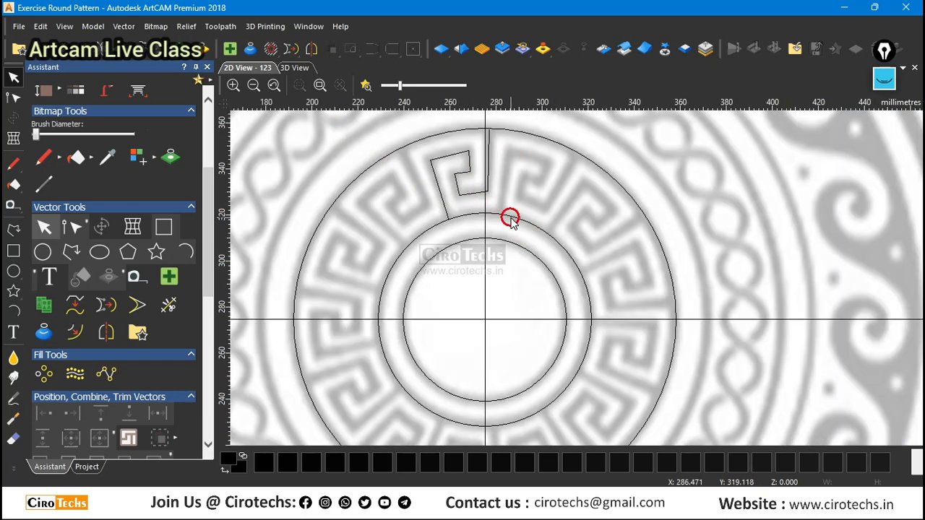
scroll(523, 219, "down", 2)
scroll(608, 286, "up", 2)
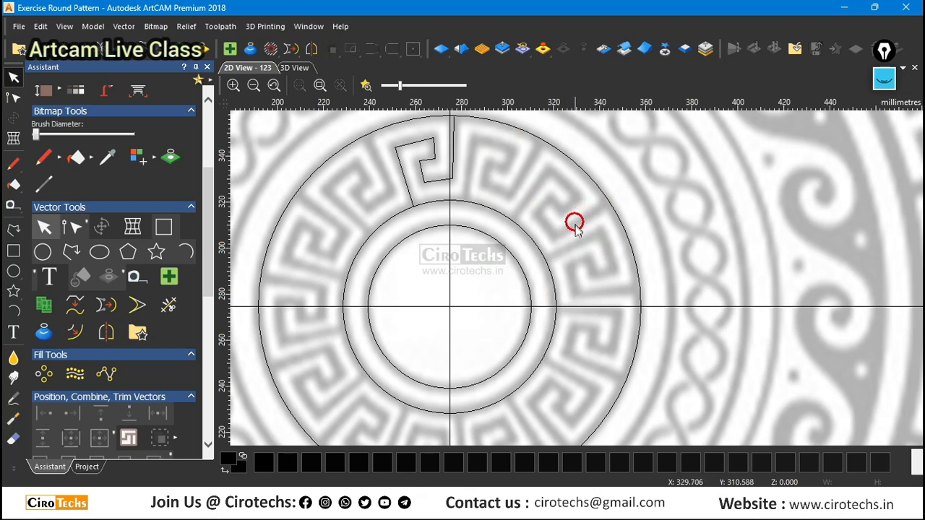
scroll(574, 226, "down", 2)
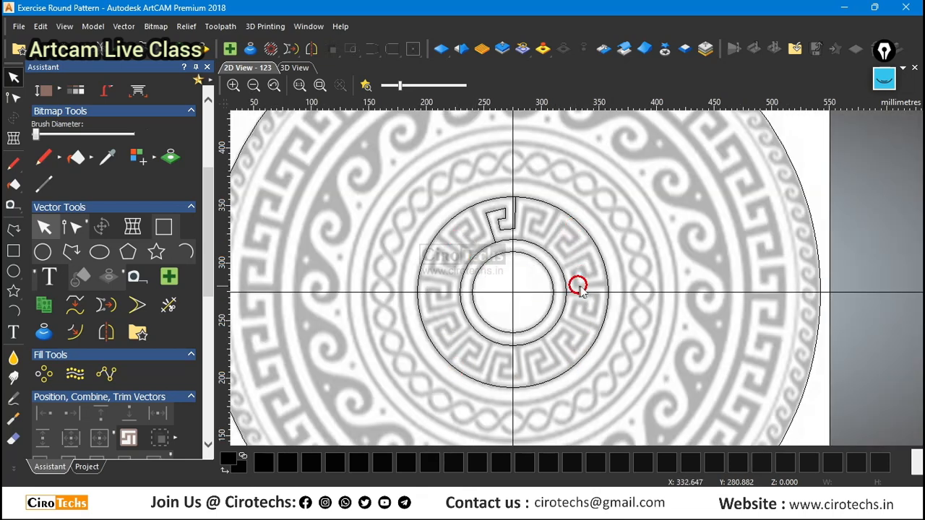
Inspect how the traced key's right-hand side lies against the vertical centre line, the grey bands and the neighbouring units.
scroll(581, 285, "up", 1)
scroll(581, 286, "down", 1)
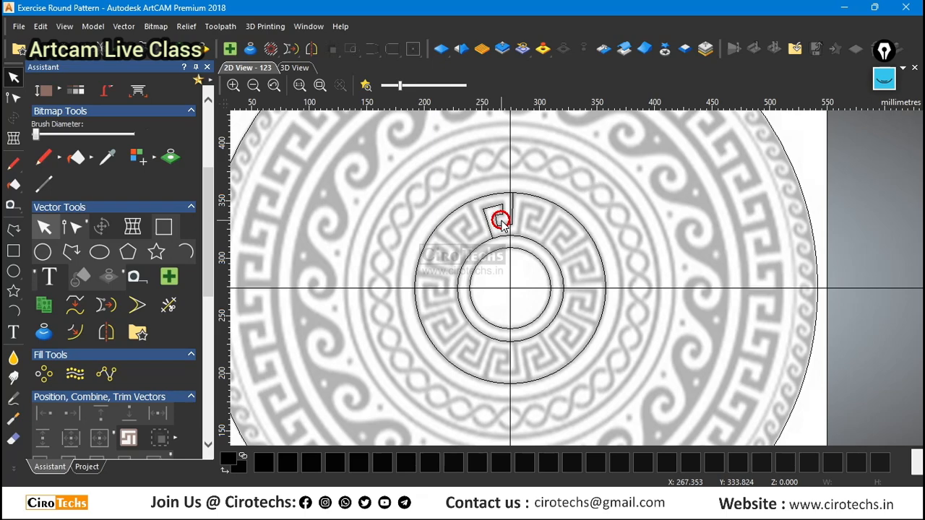
scroll(512, 217, "up", 2)
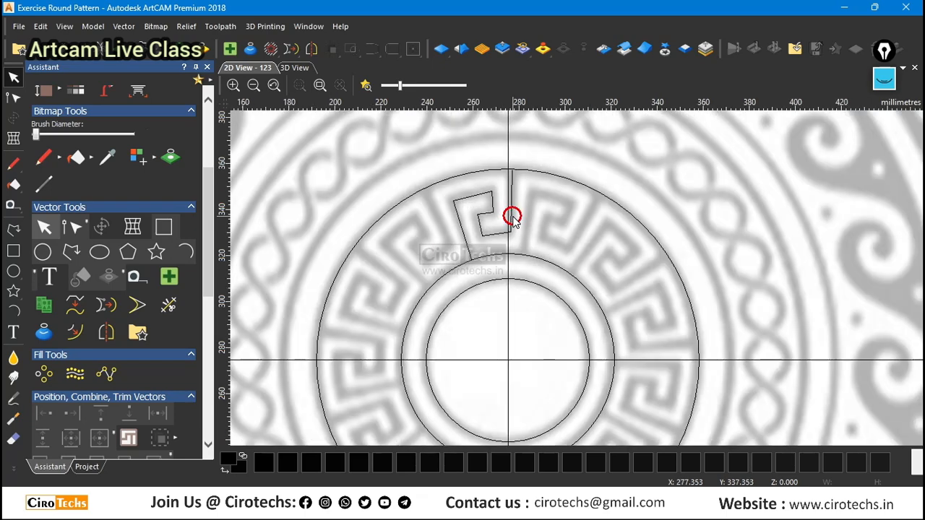
scroll(510, 213, "up", 4)
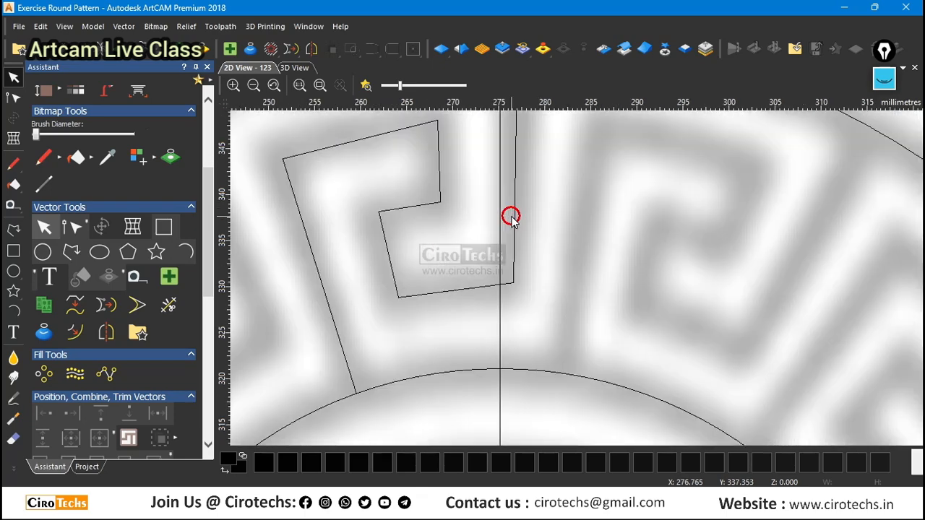
scroll(510, 213, "down", 4)
scroll(542, 265, "up", 4)
scroll(557, 273, "down", 5)
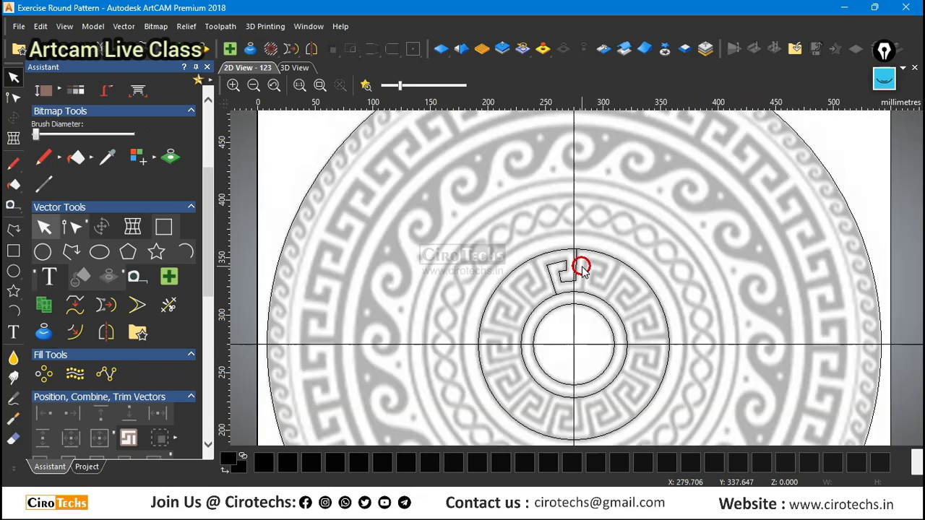
scroll(647, 309, "up", 2)
scroll(616, 279, "down", 2)
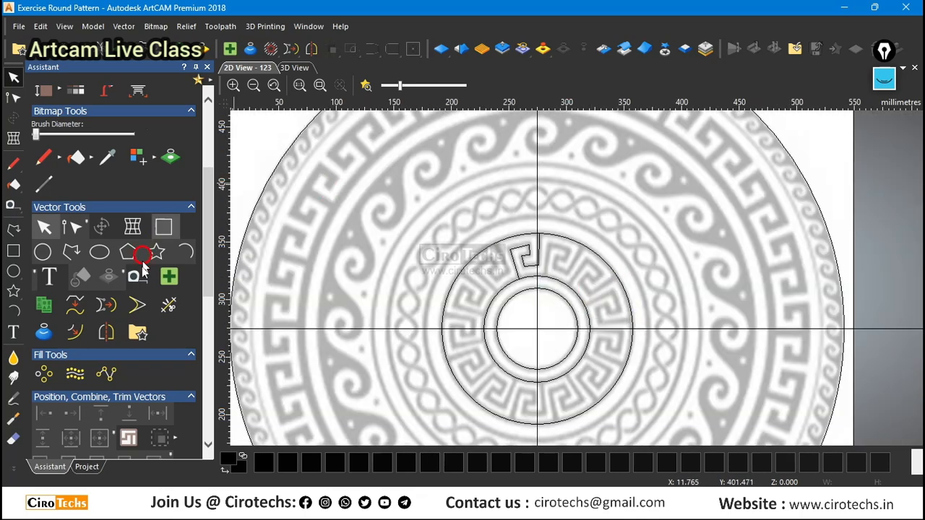
left_click(43, 373)
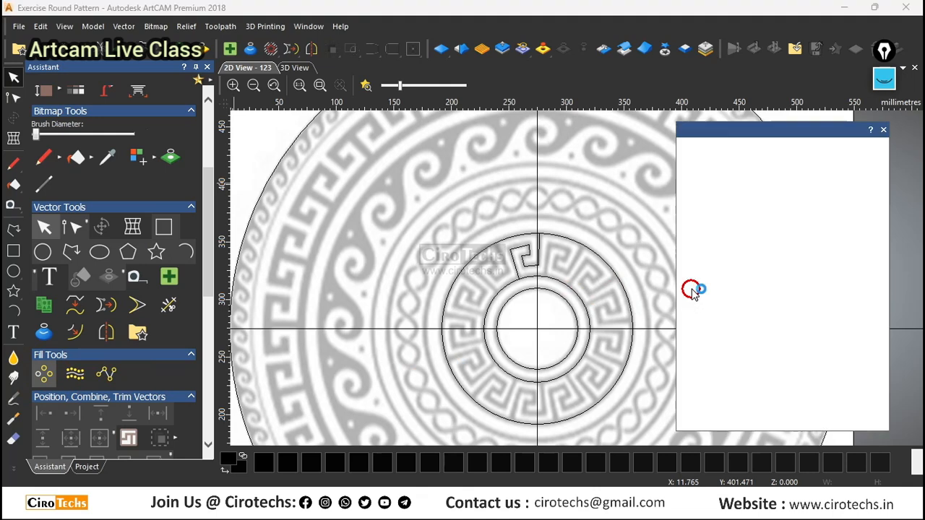
left_click(726, 189)
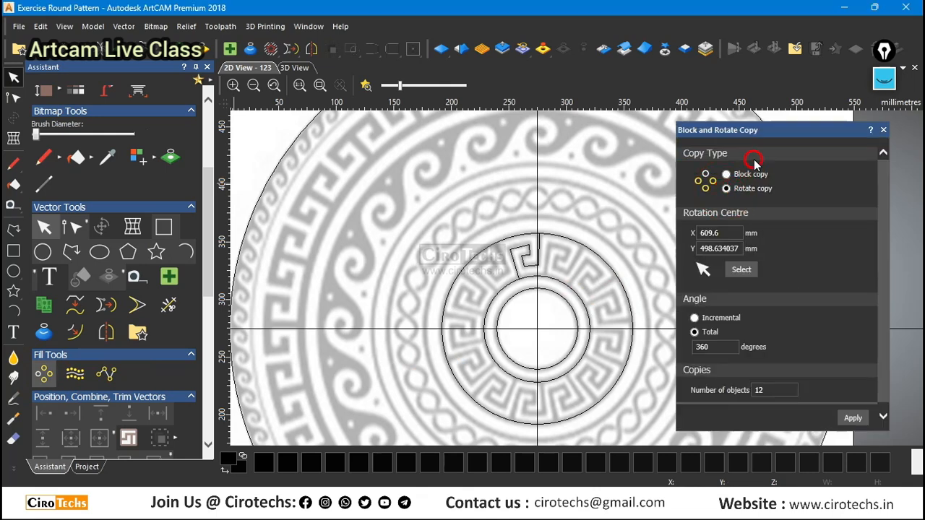
left_click_drag(765, 135, 795, 131)
double_click(794, 131)
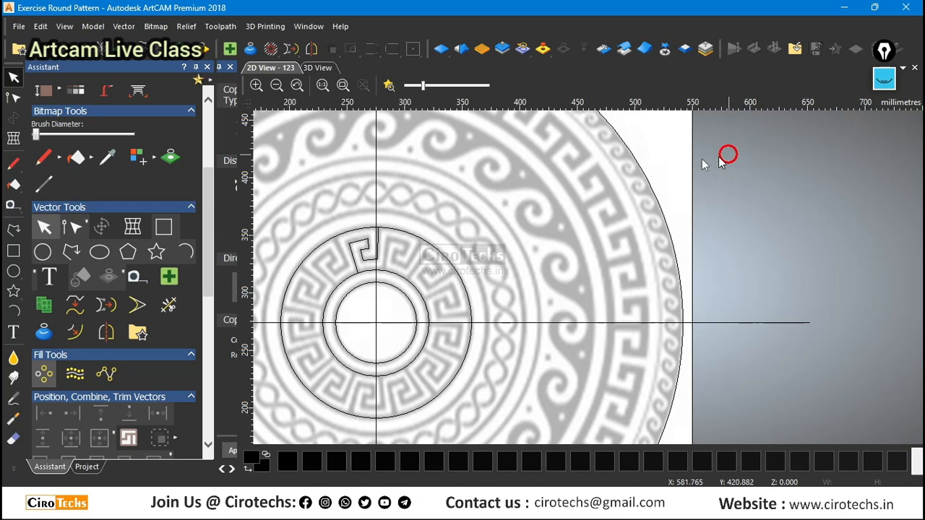
scroll(672, 171, "down", 2)
left_click(70, 376)
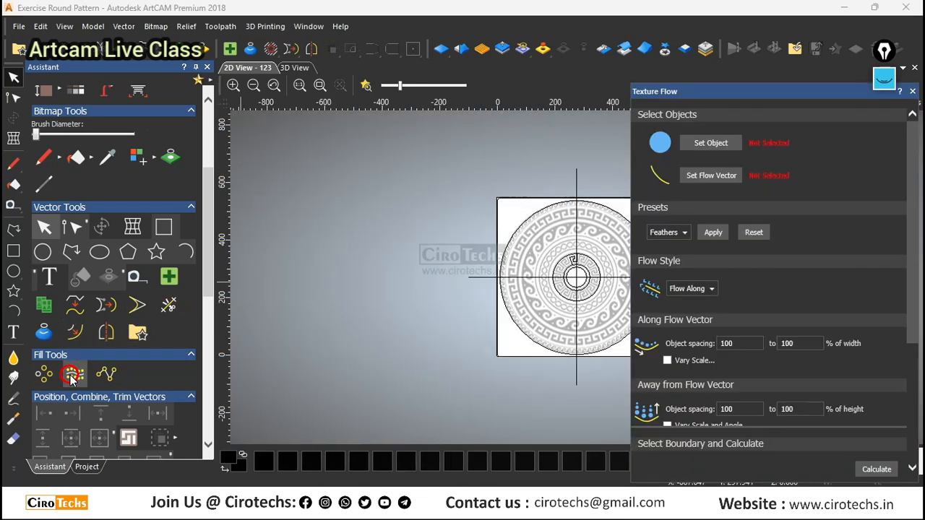
Set up Block and Rotate Copy in a floating window as a rotate copy centred on the crossing of the centre lines.
left_click(53, 376)
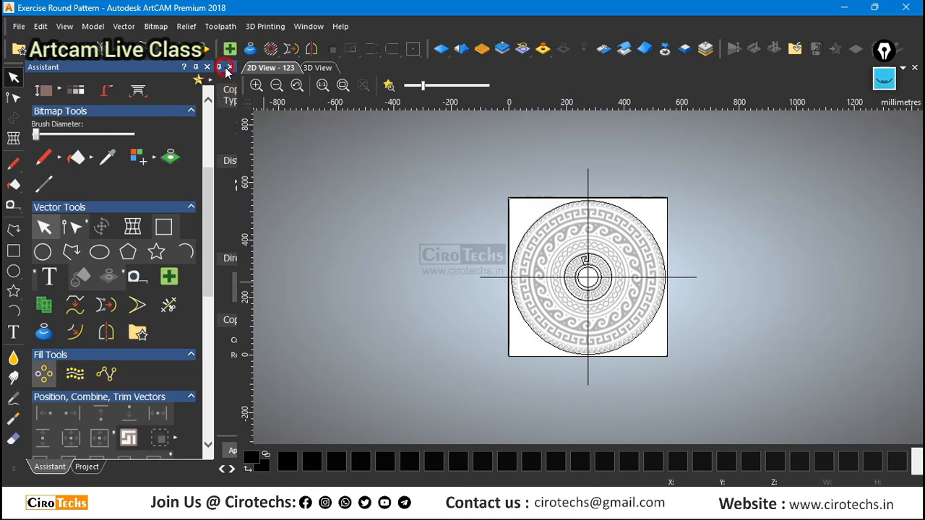
left_click_drag(227, 70, 686, 146)
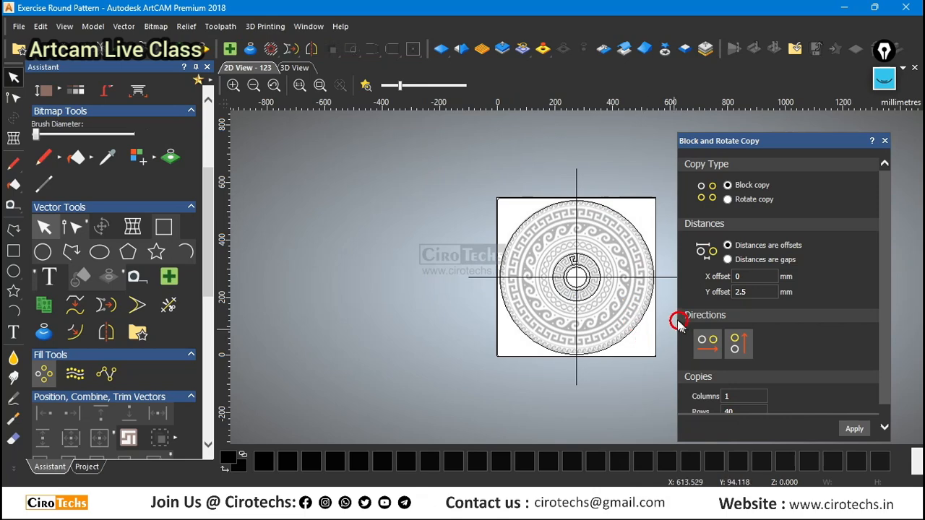
scroll(582, 290, "up", 3)
scroll(582, 289, "down", 3)
scroll(648, 248, "up", 2)
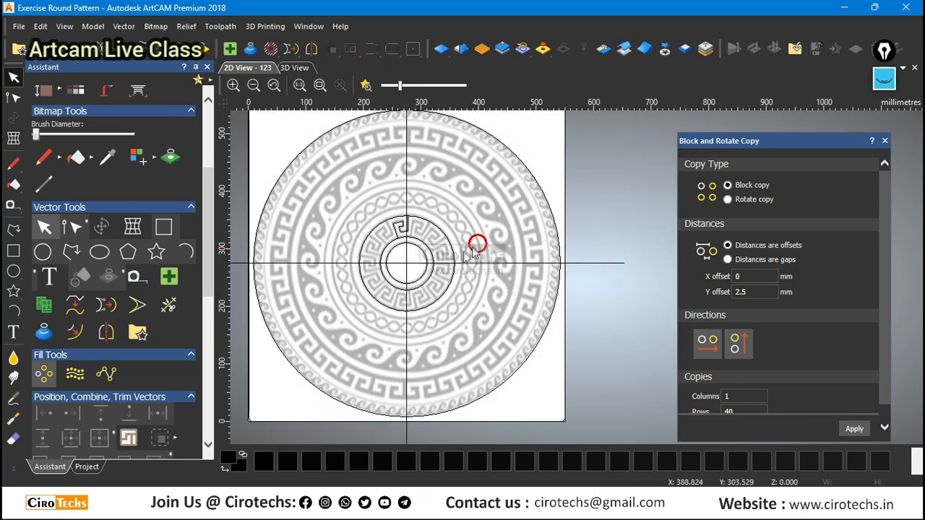
left_click(729, 200)
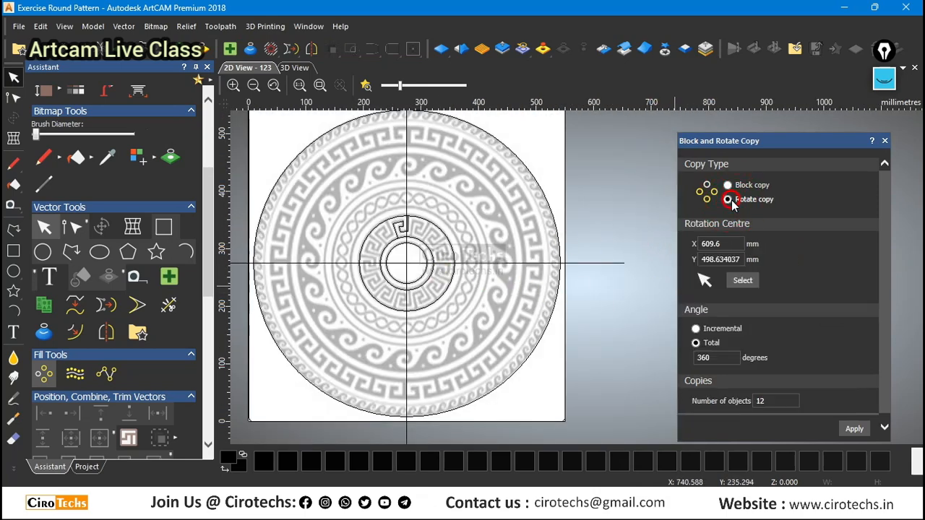
left_click(741, 283)
left_click(407, 265)
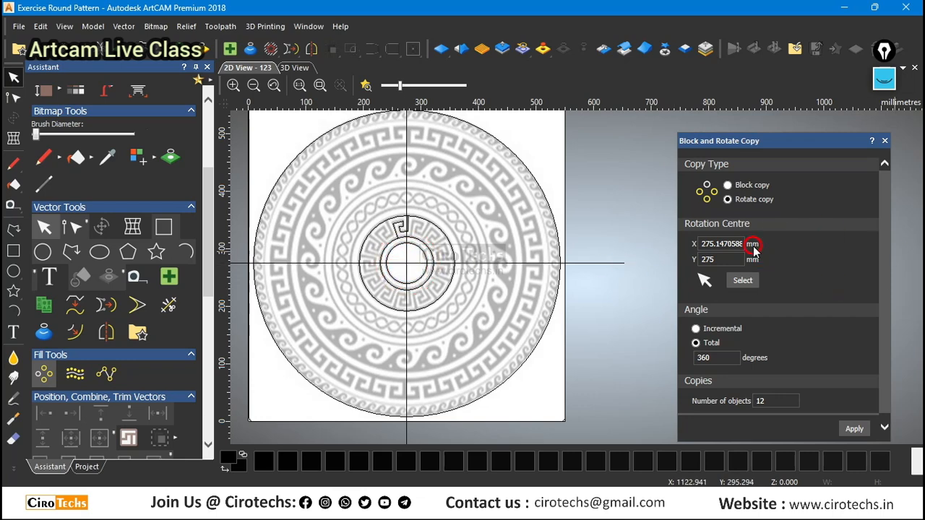
Set the rotate copy's number of objects to 13.
scroll(541, 255, "down", 3)
scroll(498, 248, "up", 5)
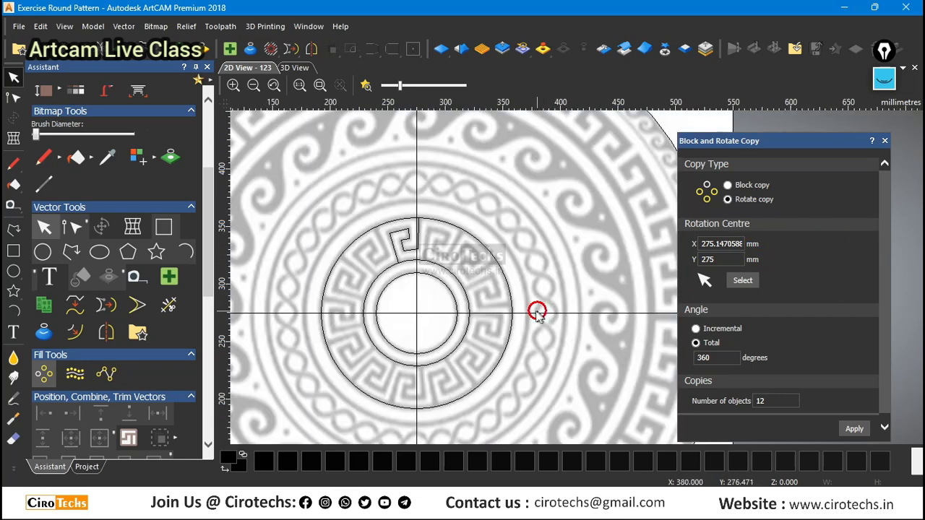
scroll(537, 311, "up", 2)
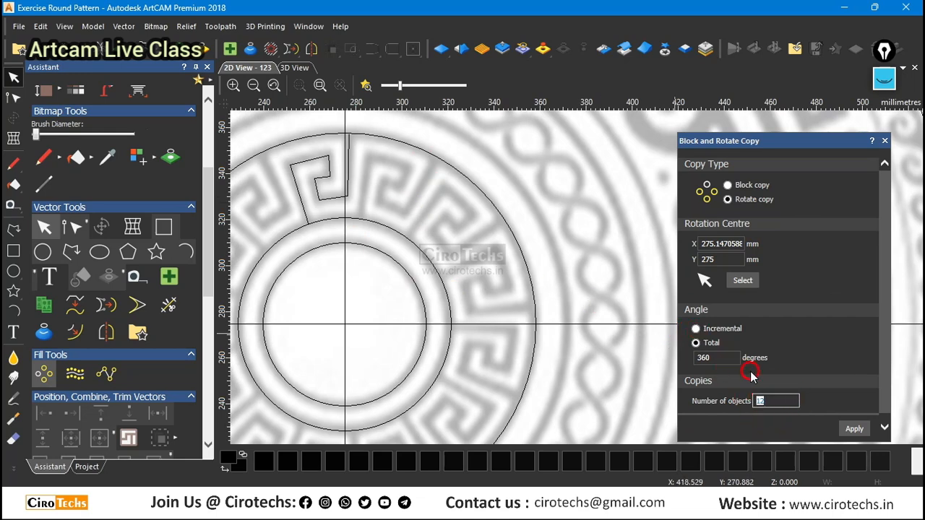
scroll(723, 370, "down", 1)
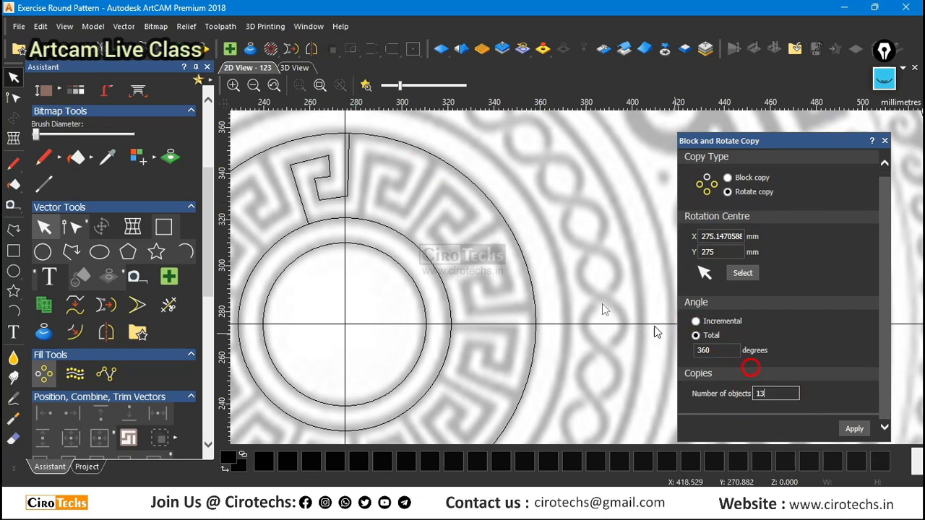
Try to rotate-copy the traced Greek-key polyline around the ring as 13 objects over a total of 360 degrees.
left_click(326, 196)
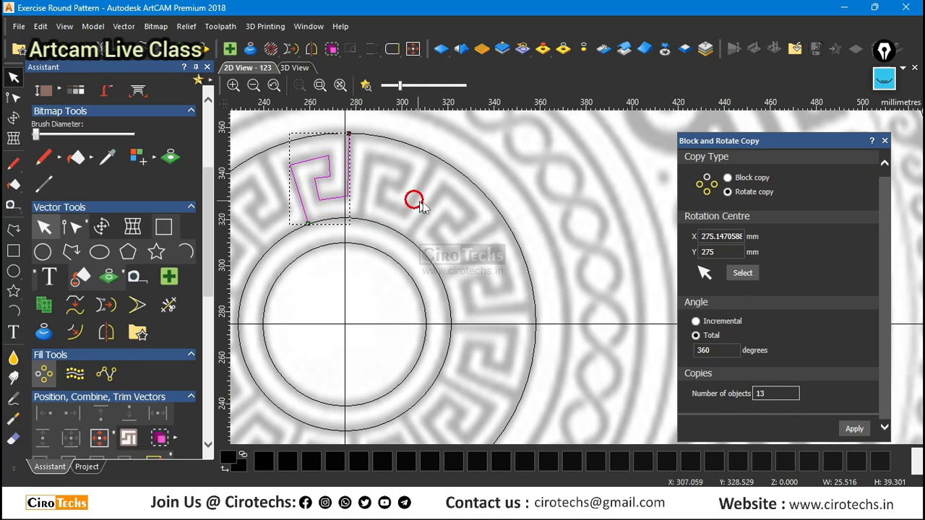
scroll(499, 230, "down", 2)
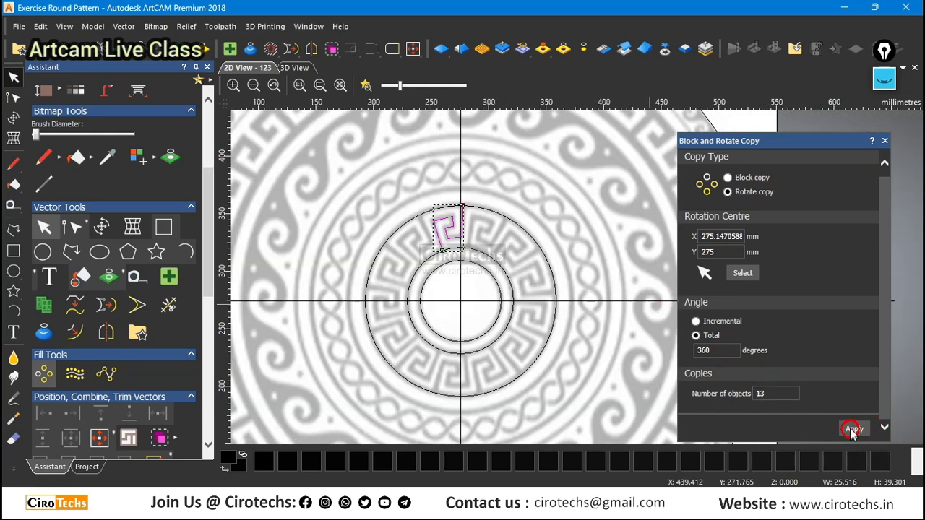
left_click(854, 429)
Check the rotated key copies around the ring against the grey bands and the inner and outer guide circles.
scroll(546, 290, "up", 4)
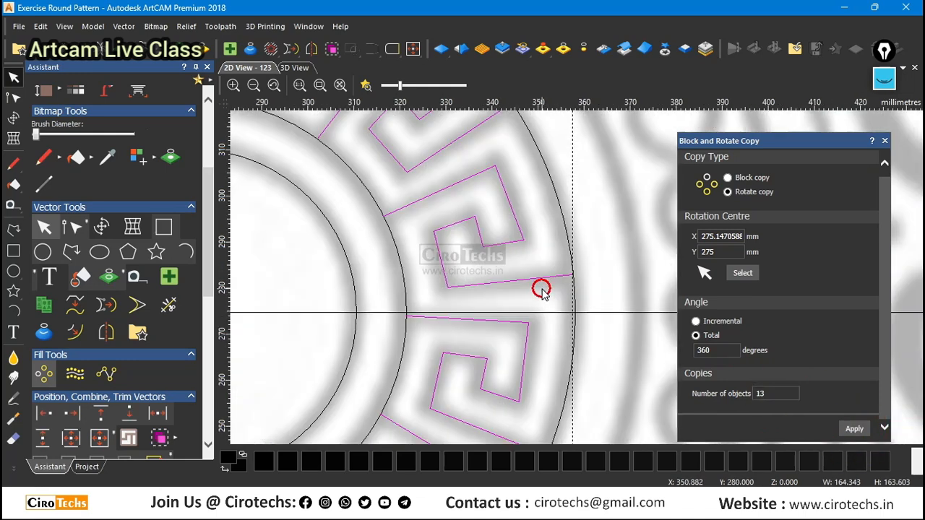
scroll(542, 291, "down", 2)
scroll(488, 256, "up", 4)
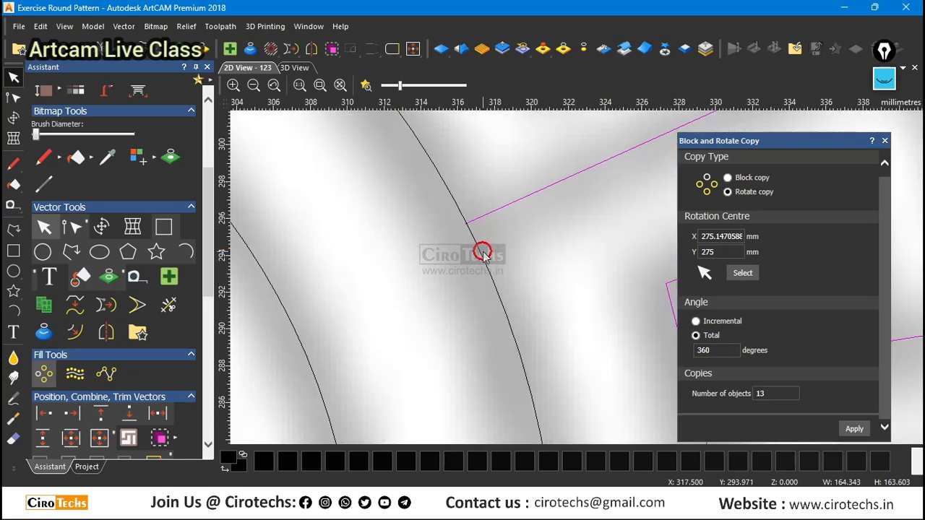
scroll(487, 253, "down", 3)
scroll(376, 159, "up", 3)
scroll(421, 180, "down", 5)
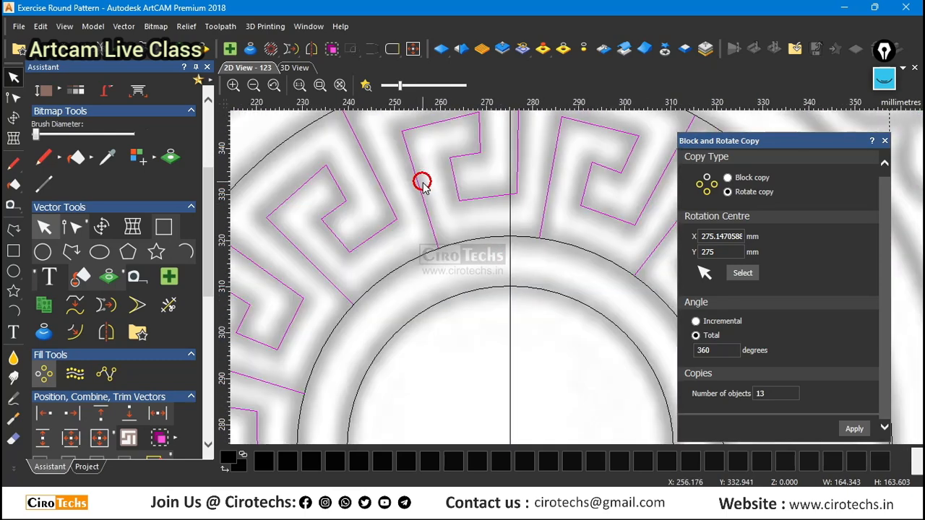
scroll(611, 371, "up", 3)
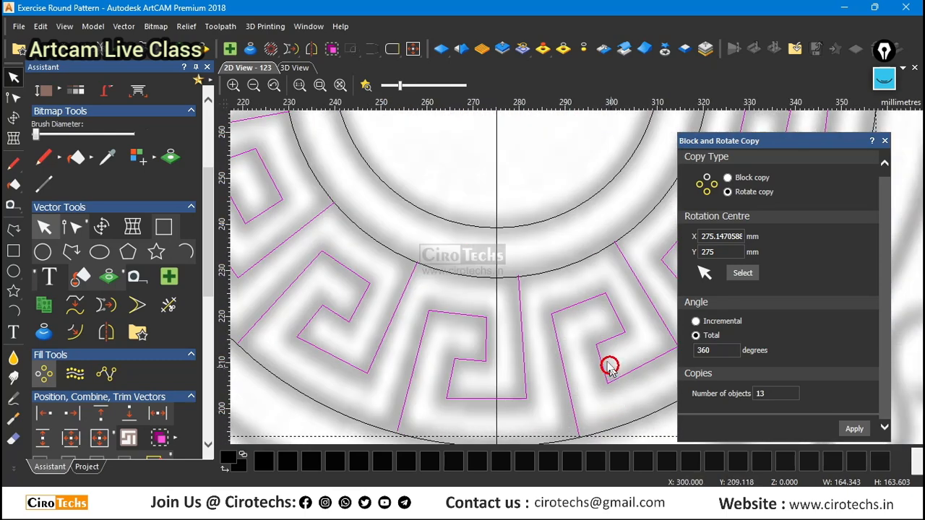
scroll(571, 329, "up", 3)
scroll(492, 253, "down", 3)
scroll(546, 411, "down", 4)
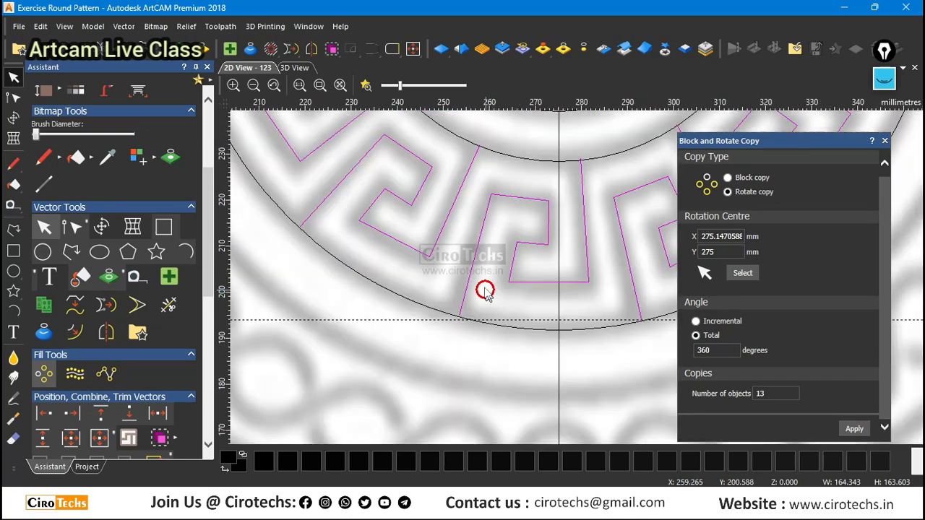
scroll(499, 277, "up", 5)
scroll(526, 273, "down", 5)
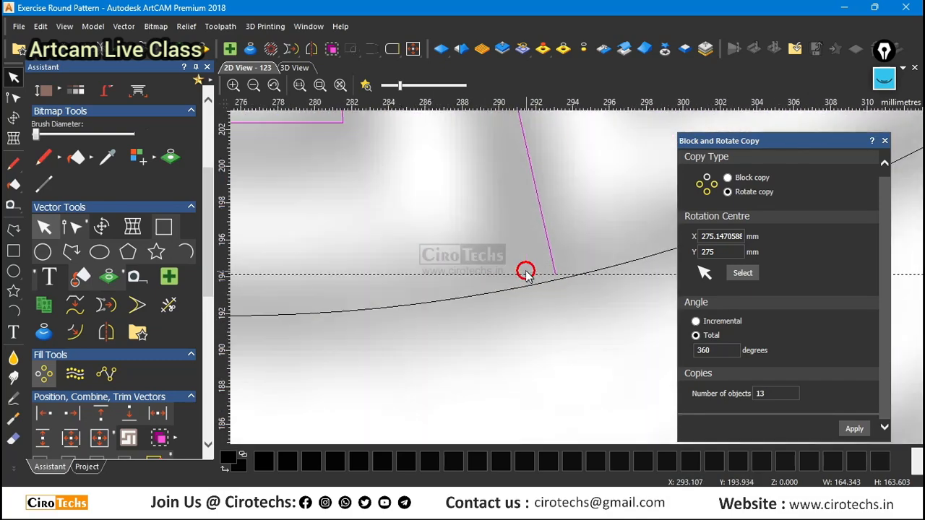
scroll(586, 207, "up", 2)
scroll(548, 257, "down", 2)
scroll(547, 257, "down", 3)
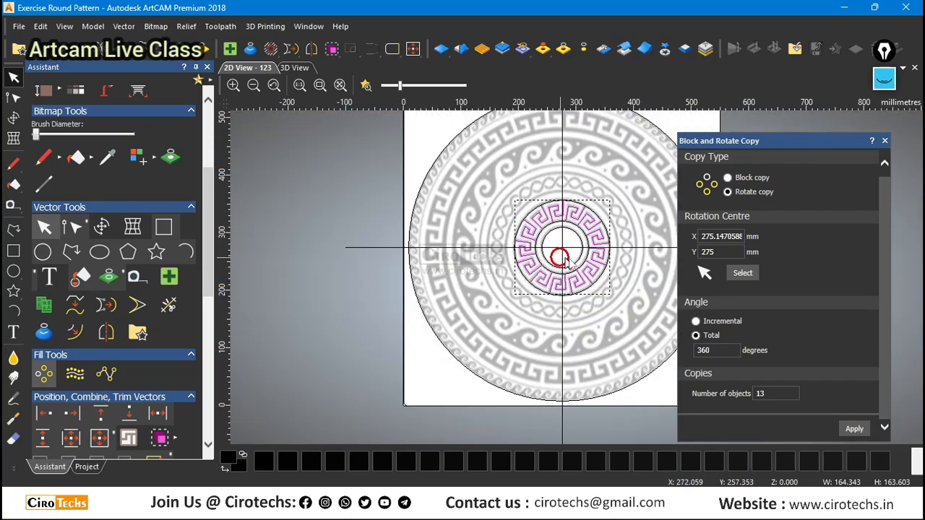
Undo the rotated copies of the Greek-key unit and check the horizontal centre line through the ring.
key("ctrl+z")
scroll(590, 246, "up", 5)
scroll(526, 239, "down", 3)
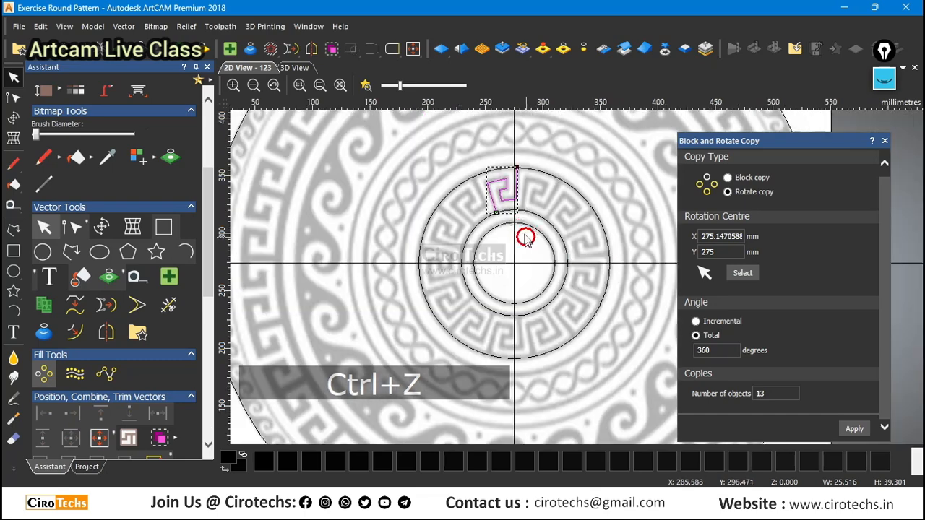
scroll(516, 239, "down", 3)
scroll(502, 248, "up", 3)
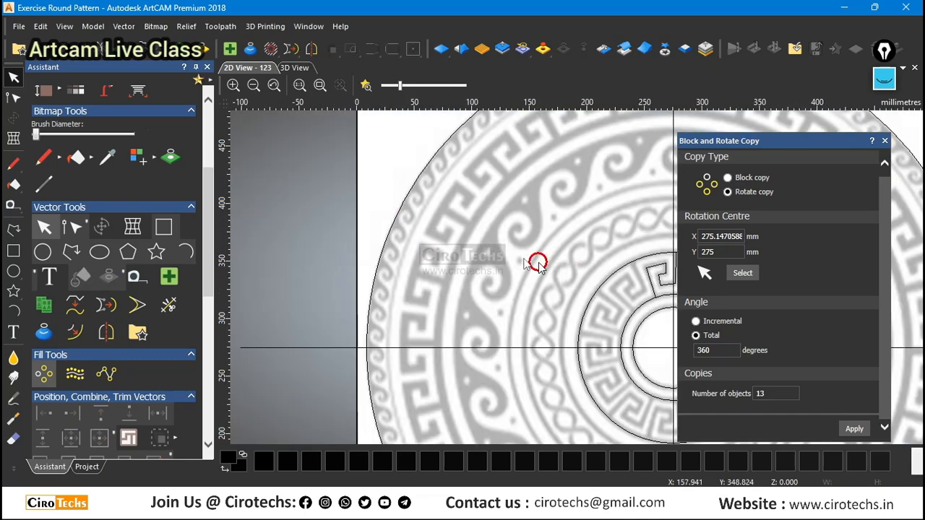
scroll(537, 262, "down", 2)
scroll(654, 300, "up", 5)
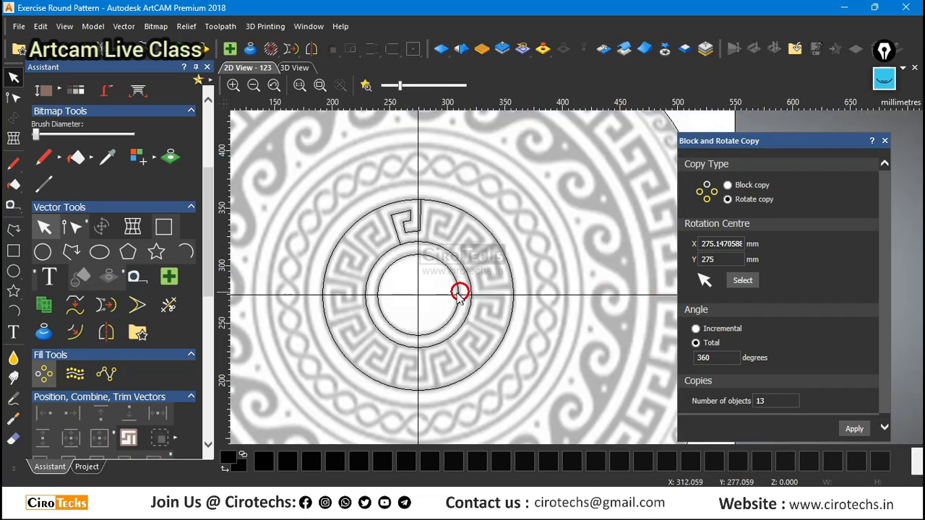
left_click(431, 294)
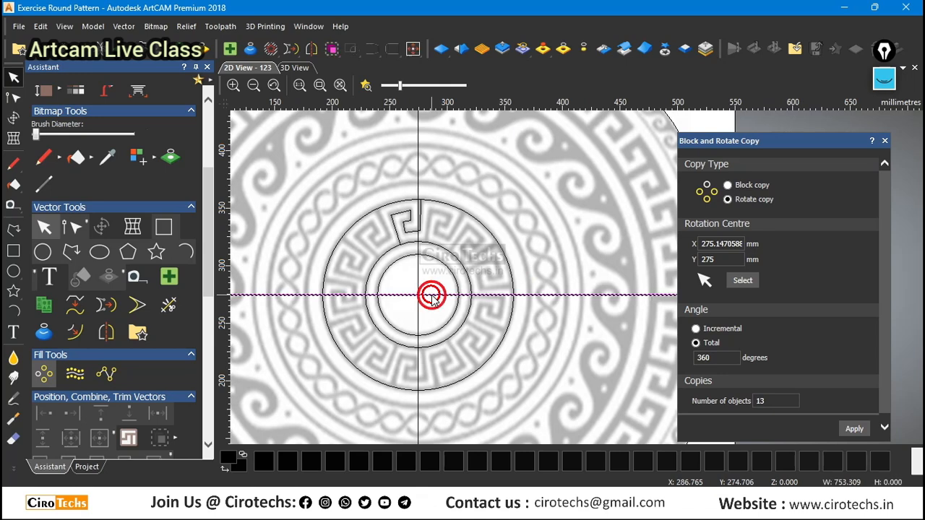
left_click(290, 164)
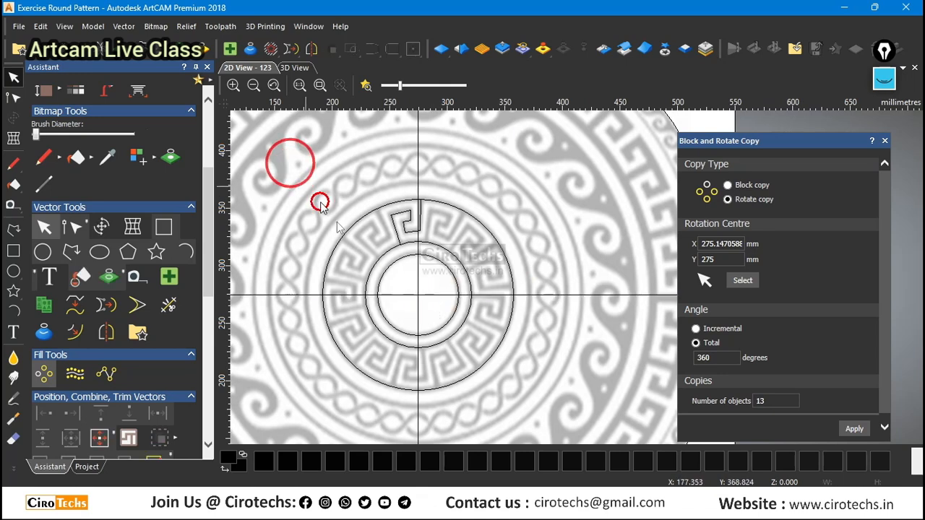
Check the model's height and width in the Set Model Size dialog and cancel it.
scroll(395, 262, "down", 5)
left_click(93, 26)
left_click(127, 66)
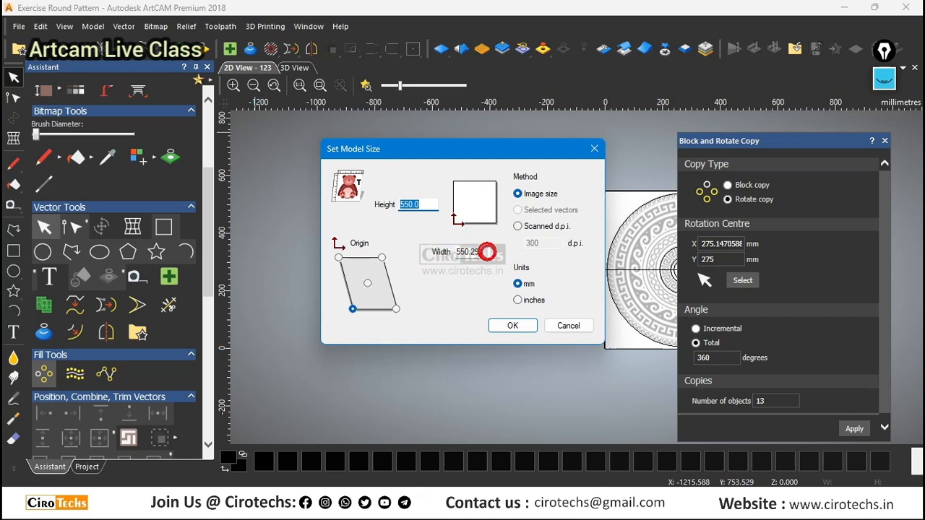
left_click_drag(488, 252, 467, 267)
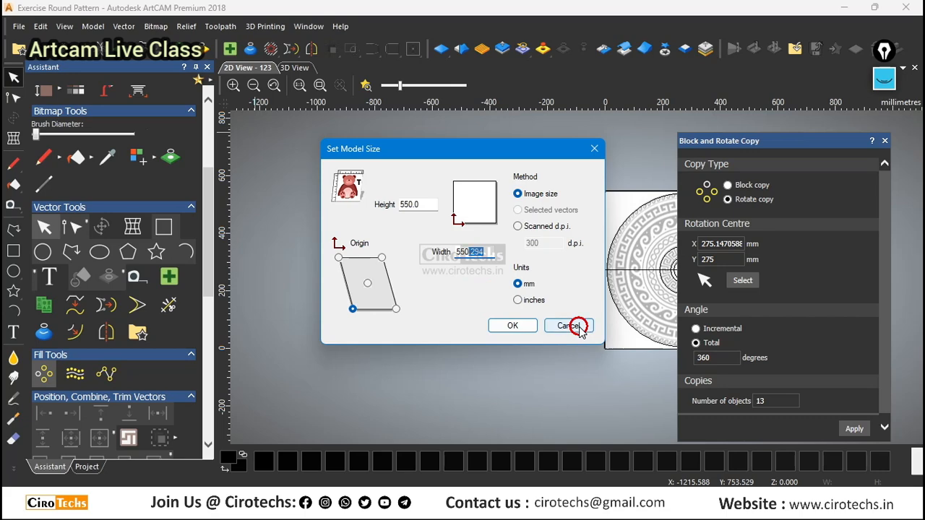
left_click(579, 327)
left_click(580, 348)
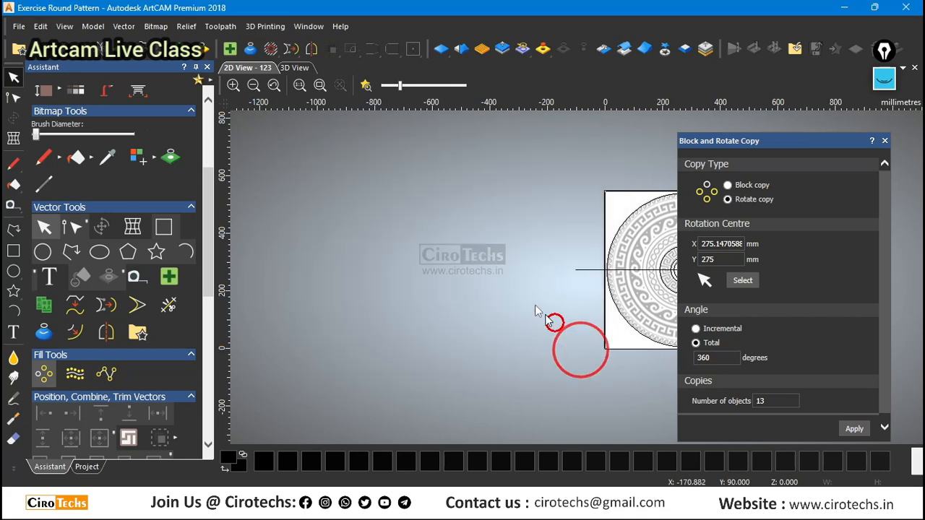
scroll(571, 278, "down", 2)
scroll(629, 284, "up", 2)
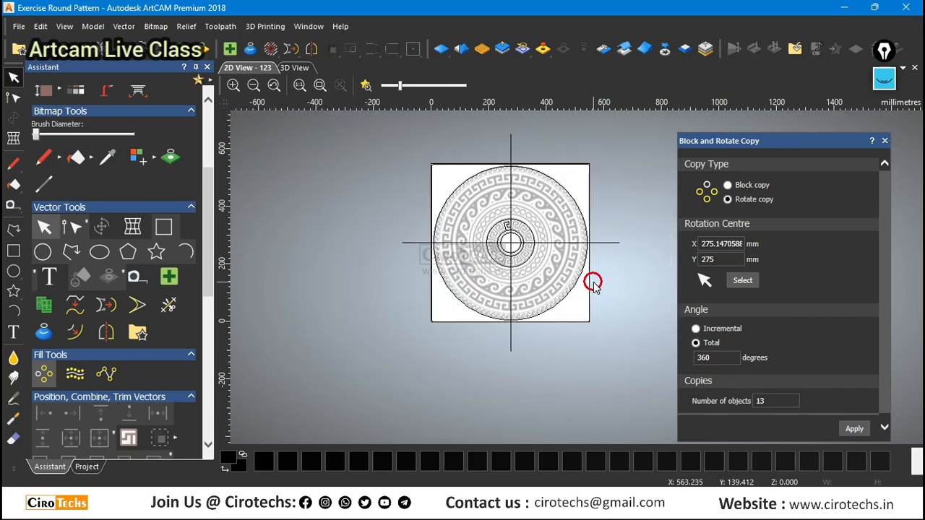
Select the square border vector and examine its edges and the ring's horizontal centre line.
left_click(589, 284)
scroll(586, 198, "up", 4)
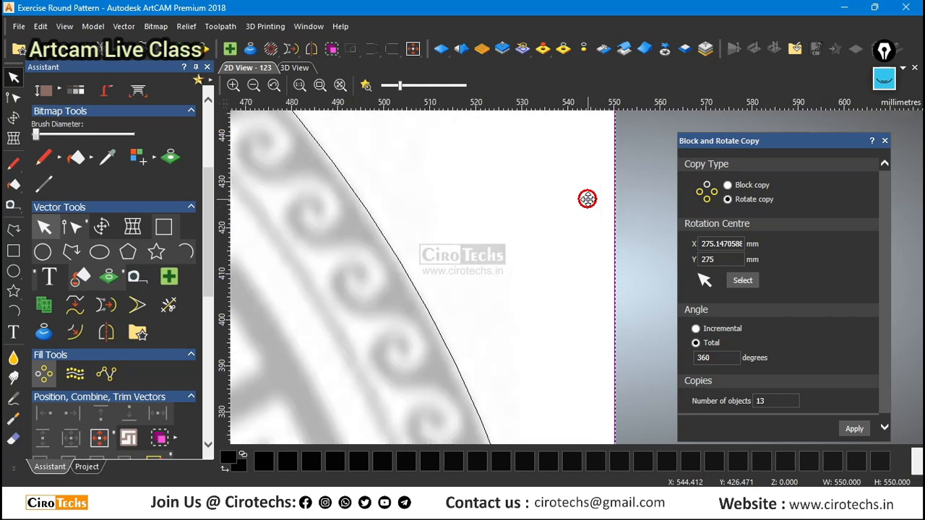
scroll(582, 202, "down", 2)
scroll(532, 217, "up", 2)
scroll(481, 192, "down", 4)
scroll(525, 282, "up", 2)
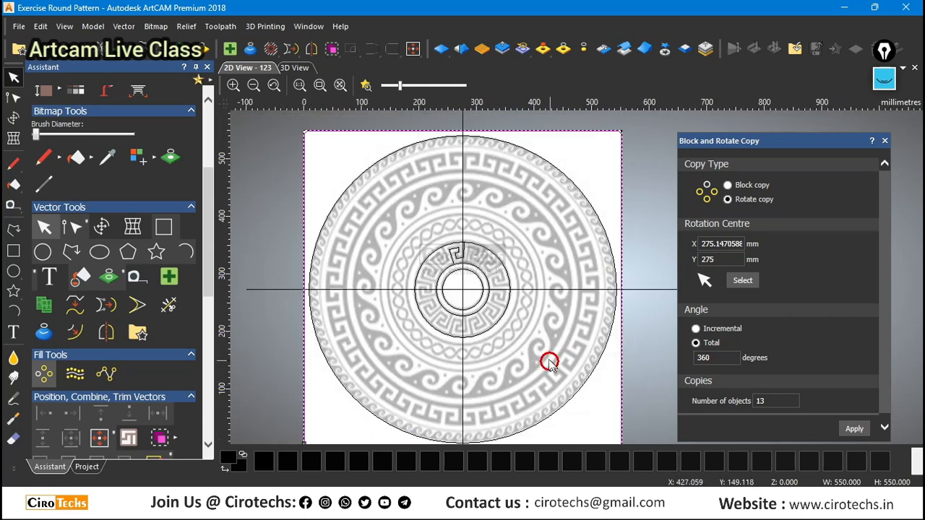
scroll(553, 329, "up", 1)
scroll(542, 313, "down", 1)
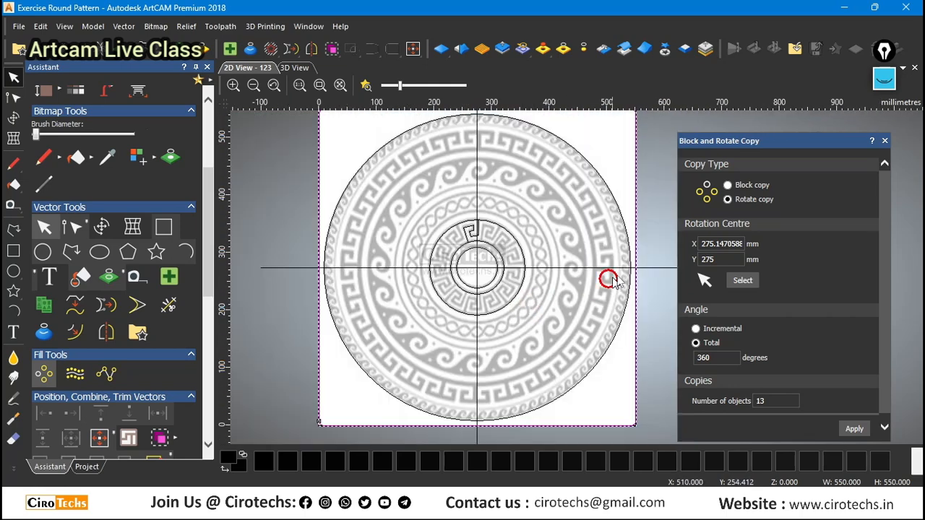
scroll(438, 297, "down", 2)
scroll(549, 281, "up", 3)
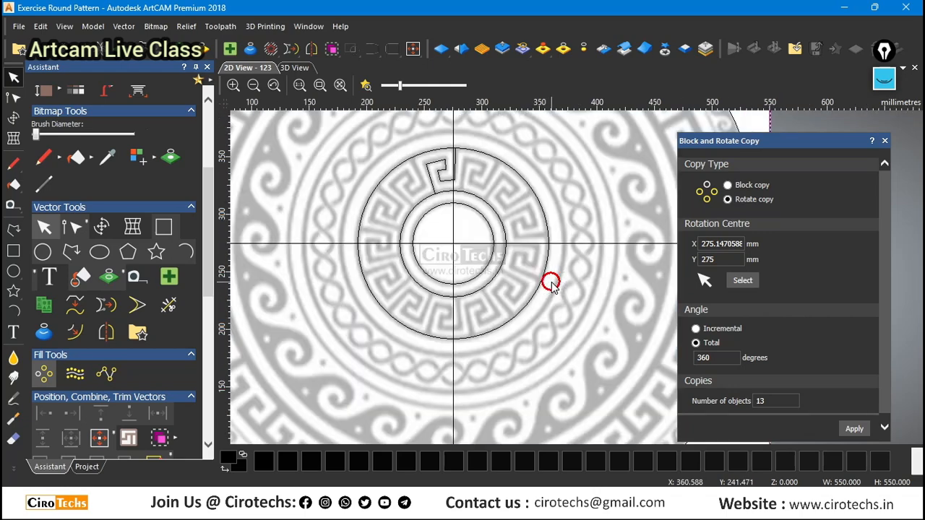
scroll(546, 271, "down", 3)
scroll(620, 265, "up", 3)
scroll(621, 267, "down", 2)
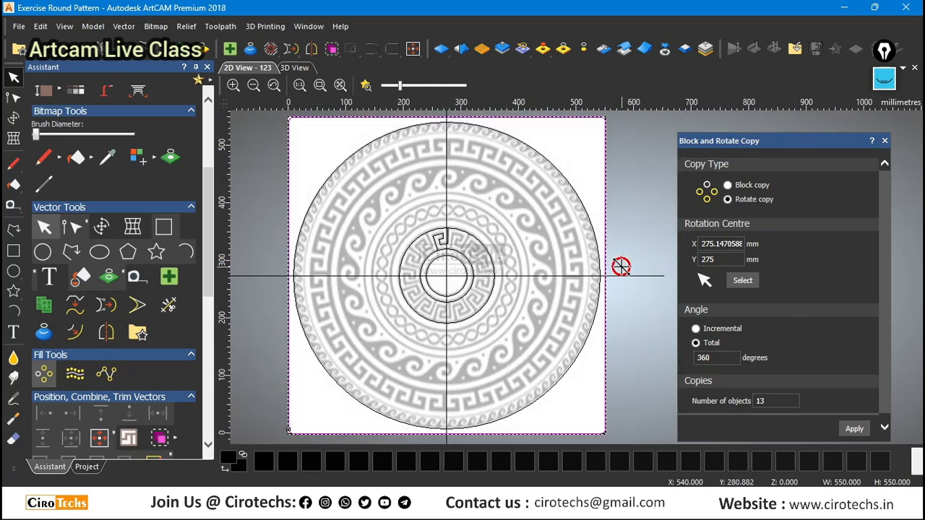
Try to pick a new rotation centre for the copy, placing it on the innermost circle.
scroll(620, 266, "up", 2)
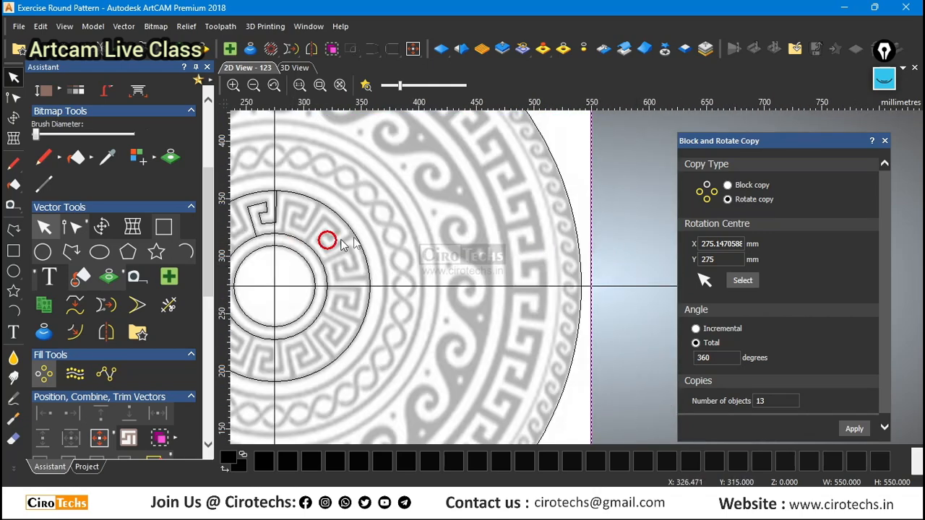
scroll(381, 242, "down", 2)
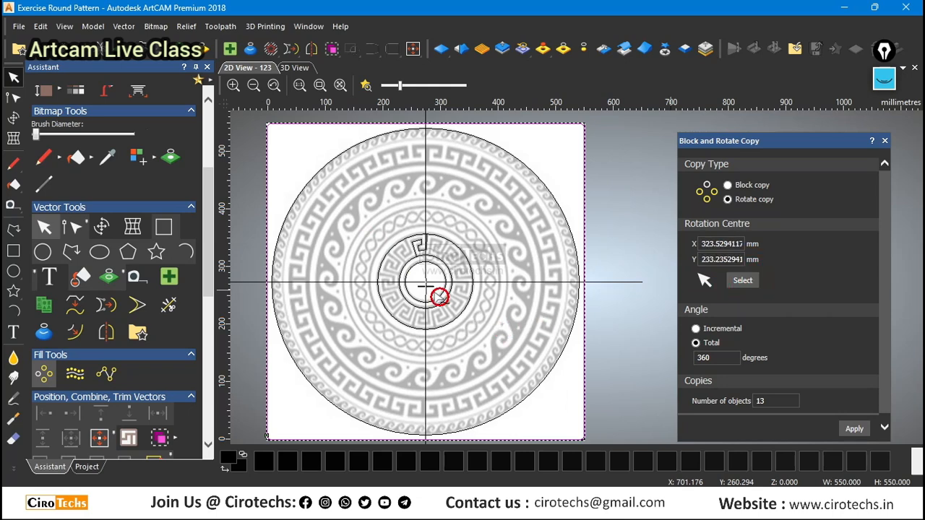
scroll(440, 296, "up", 4)
scroll(527, 306, "down", 1)
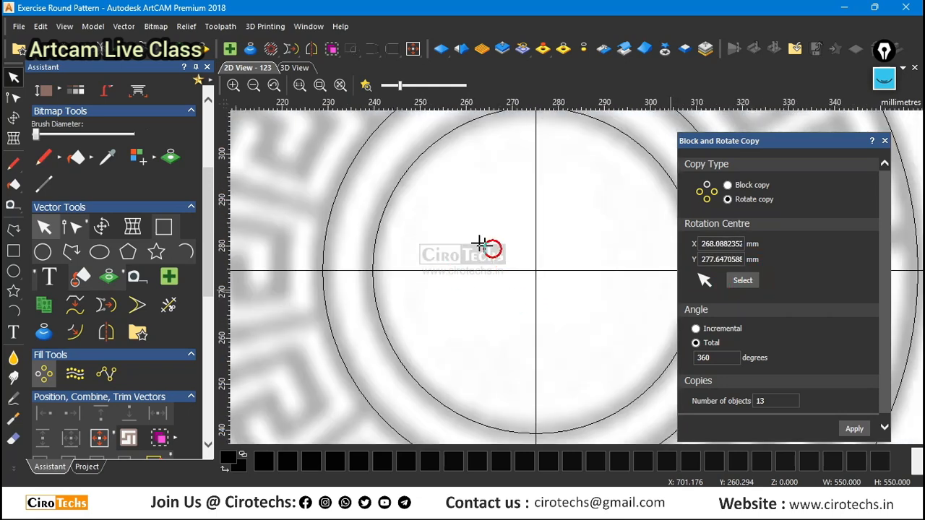
left_click(409, 167)
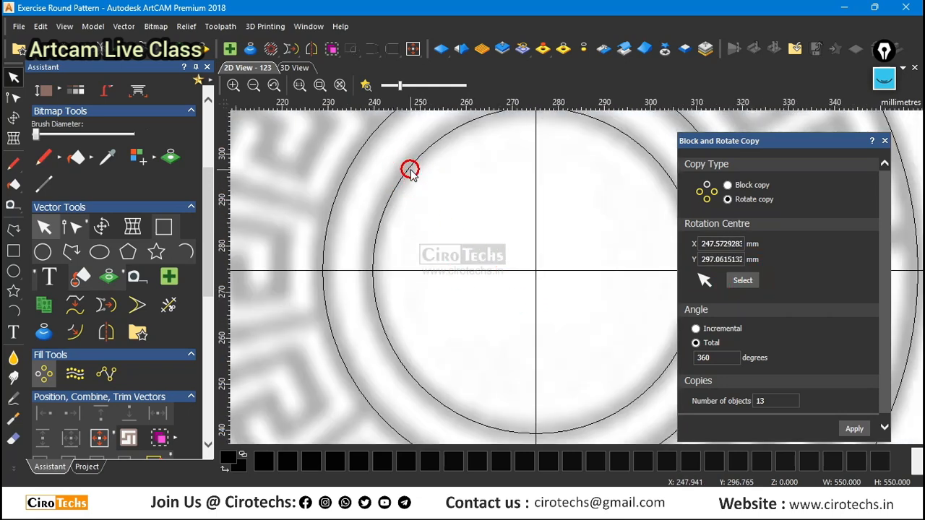
Centre the innermost circle, the vertical centre line and the horizontal centre line in the model.
left_click(410, 166)
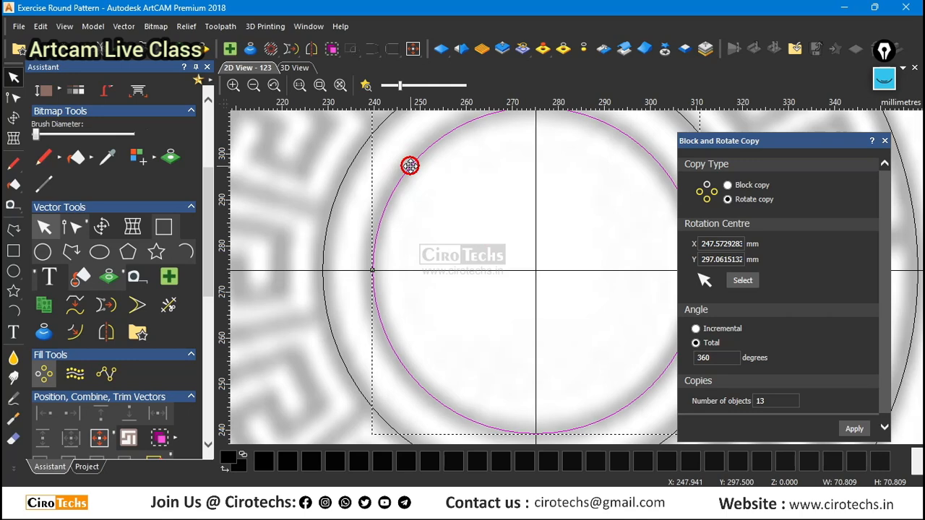
key("F9")
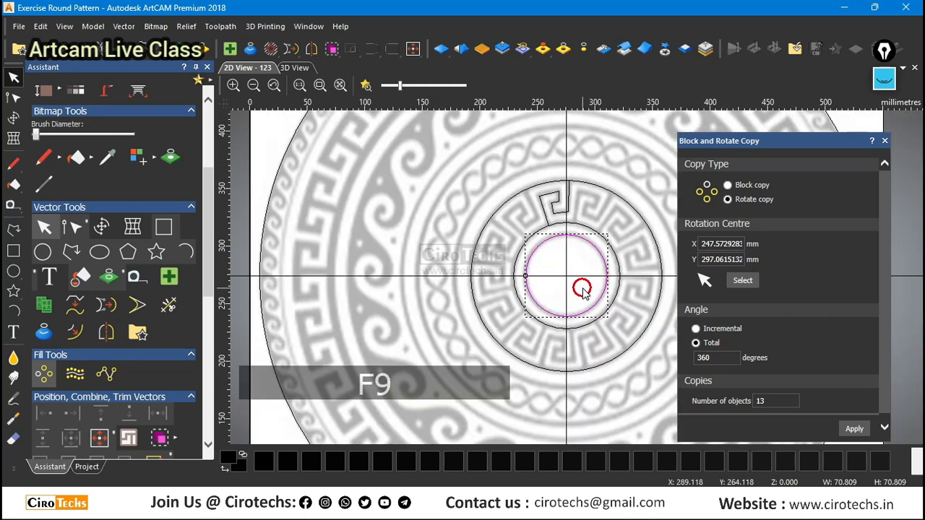
left_click(582, 289)
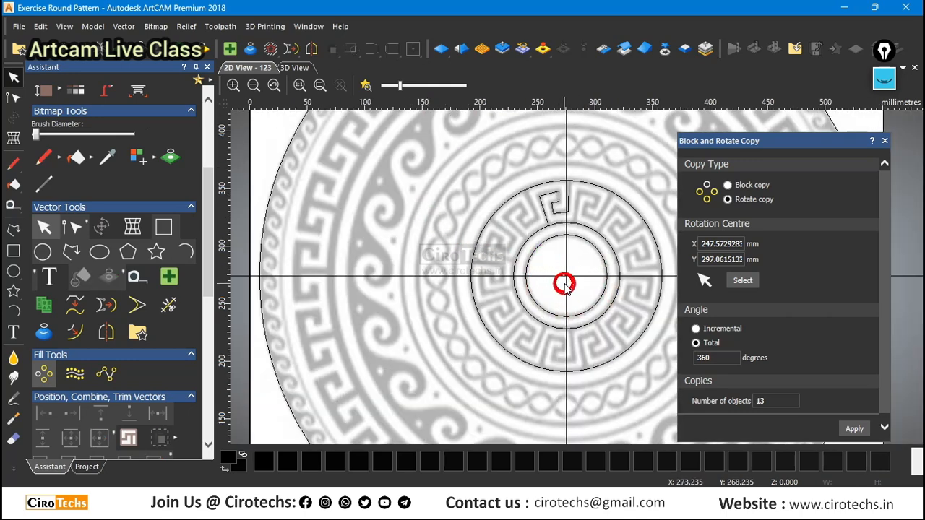
left_click(566, 283)
key("F9")
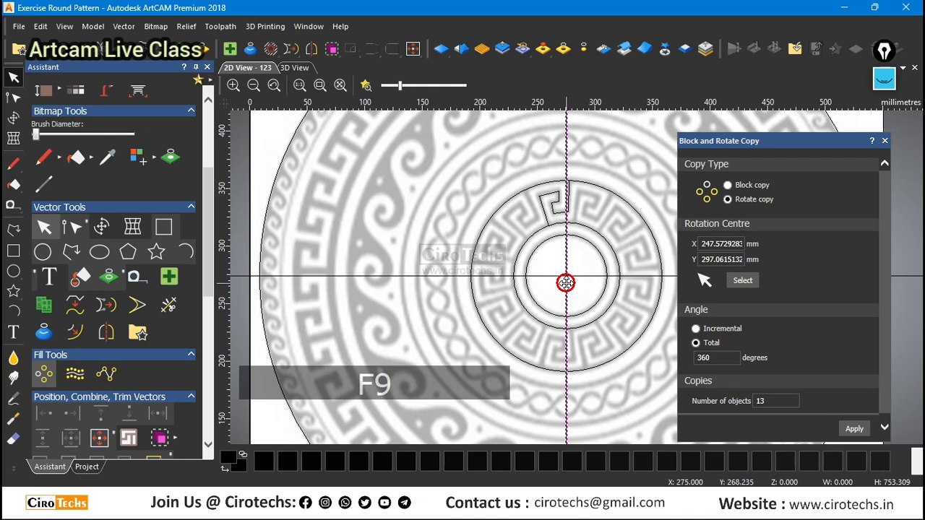
left_click(576, 276)
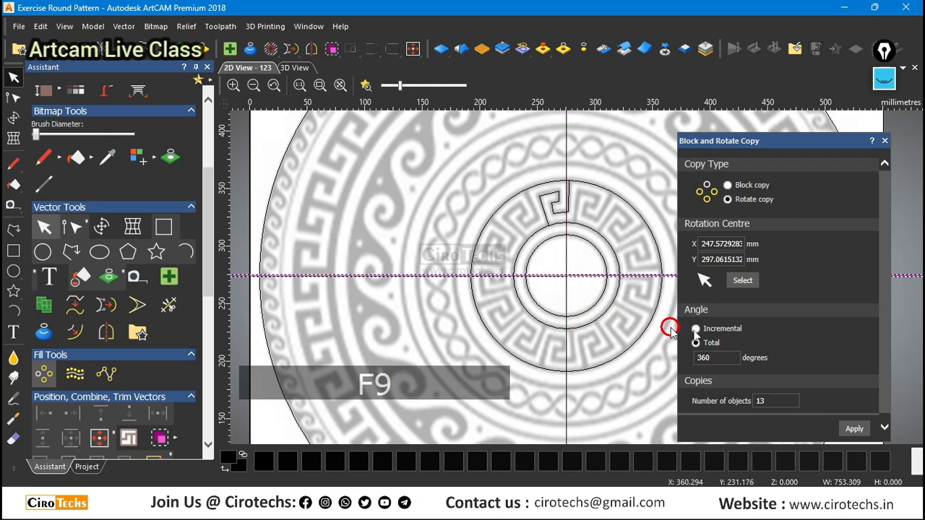
Try to rotate-copy the Greek-key polyline as 13 objects over 360 degrees around the crossing of the centre lines.
left_click(743, 281)
scroll(541, 293, "up", 4)
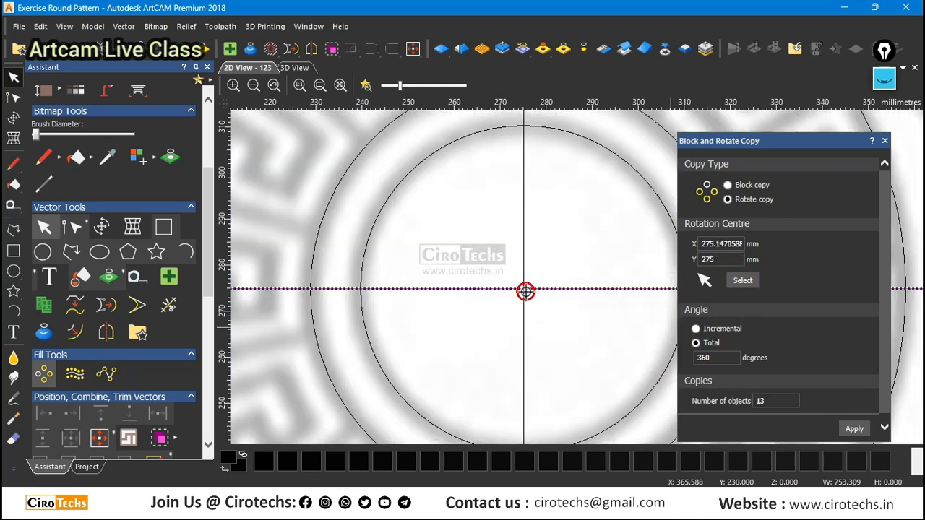
scroll(438, 252, "down", 3)
scroll(607, 260, "up", 2)
left_click(437, 256)
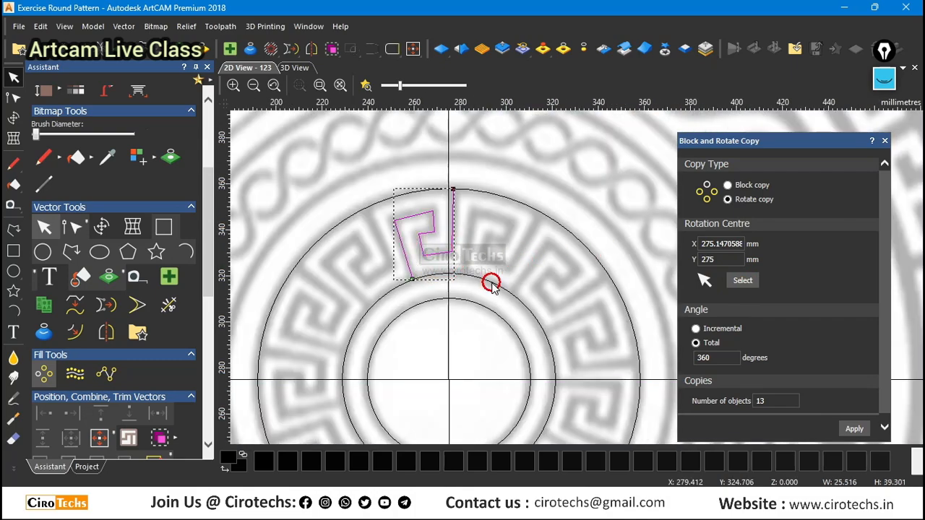
left_click(853, 429)
Check the rotated key copies against the outer guide circle and undo the rotate copy.
scroll(561, 306, "down", 2)
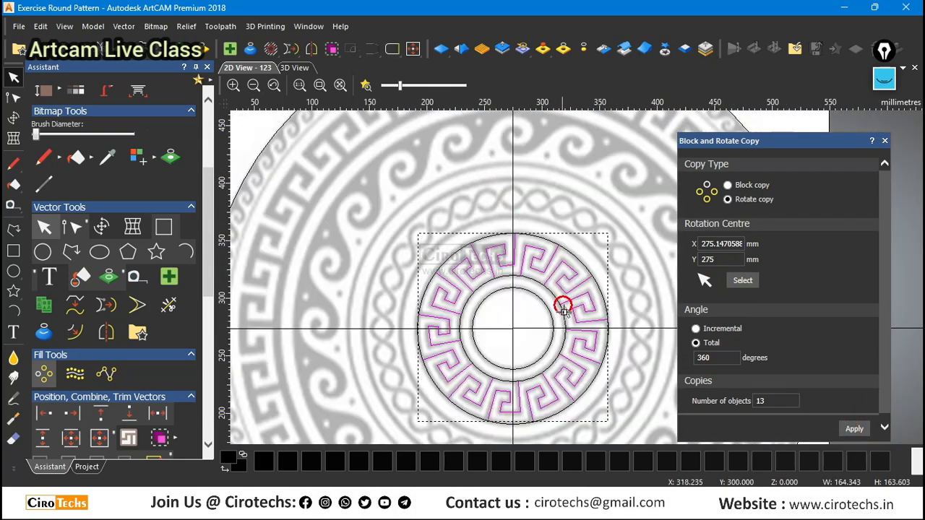
scroll(543, 407, "up", 4)
scroll(510, 334, "down", 3)
scroll(550, 390, "up", 4)
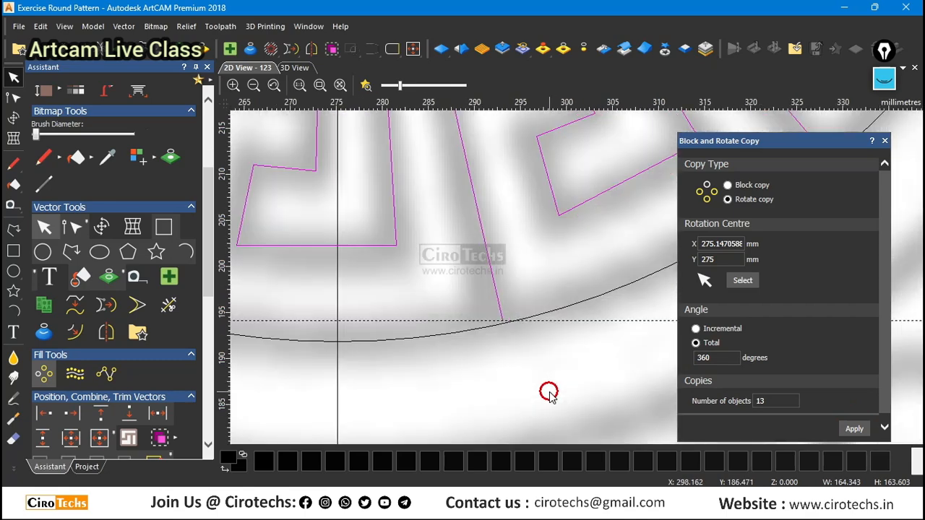
scroll(509, 354, "down", 2)
scroll(543, 282, "down", 3)
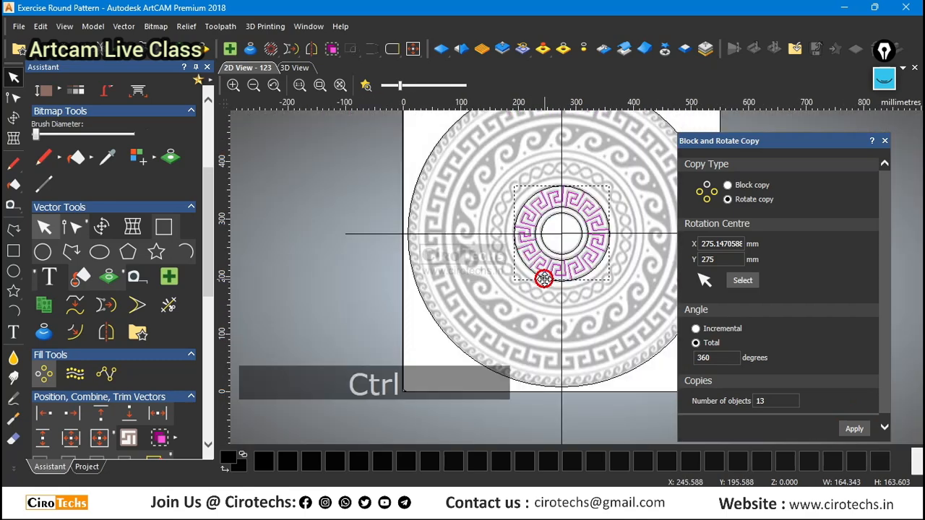
key("ctrl+z")
Save the model, close it and reopen Exercise Round Pattern.art from the recent models.
key("ctrl+s")
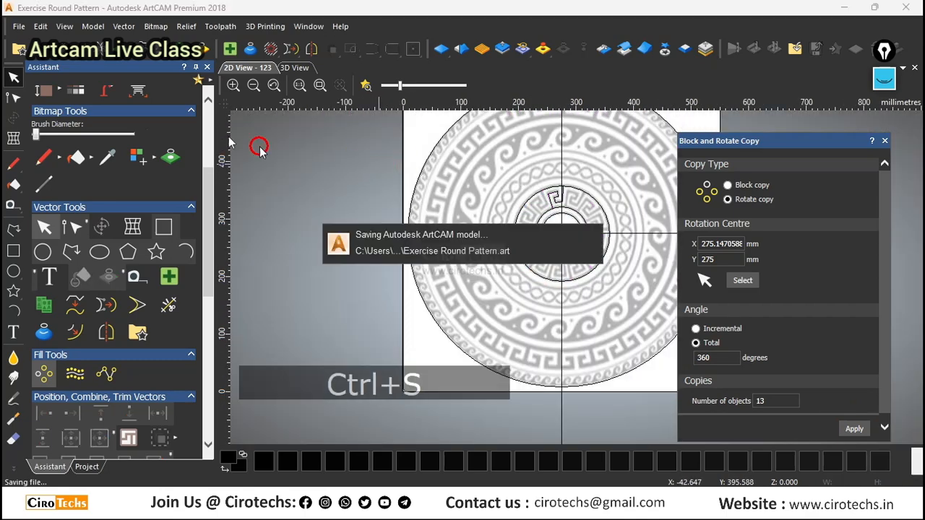
left_click(19, 26)
left_click(43, 87)
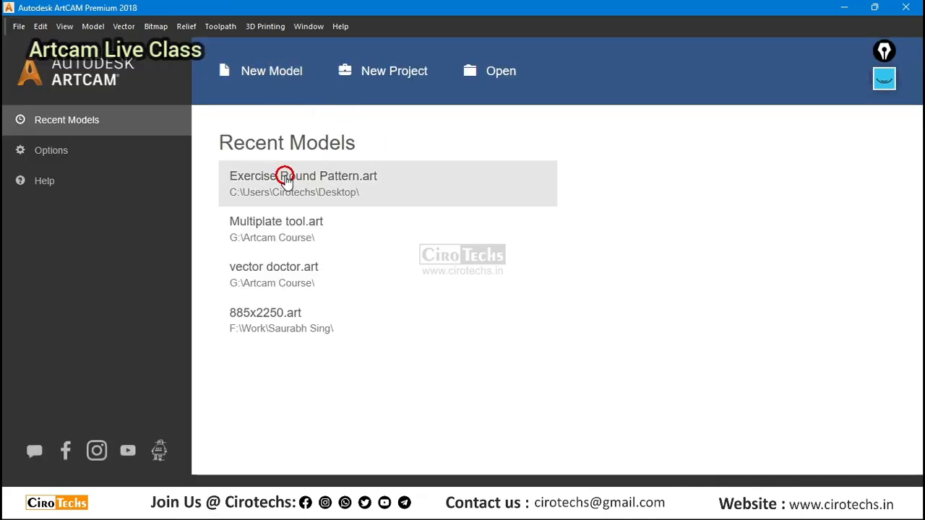
left_click(283, 177)
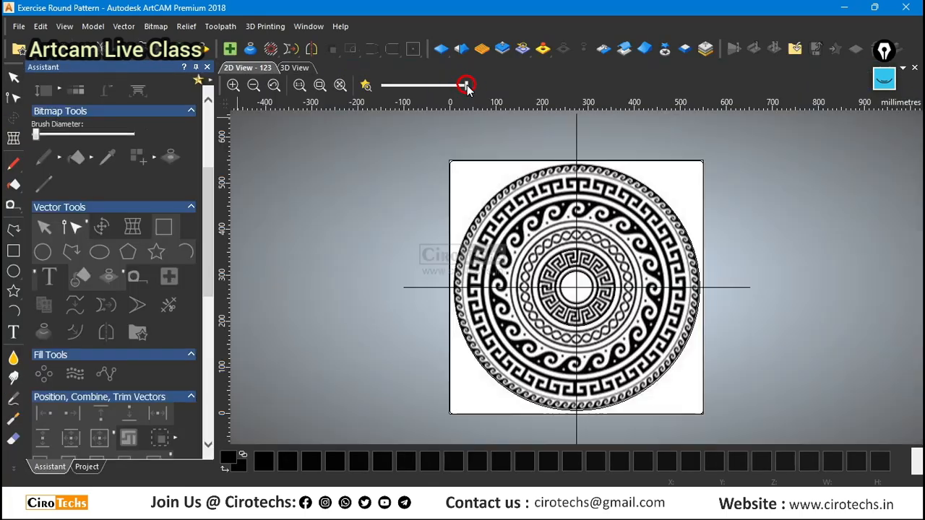
Fade the reference bitmap to light grey behind the vectors.
left_click_drag(466, 85, 396, 86)
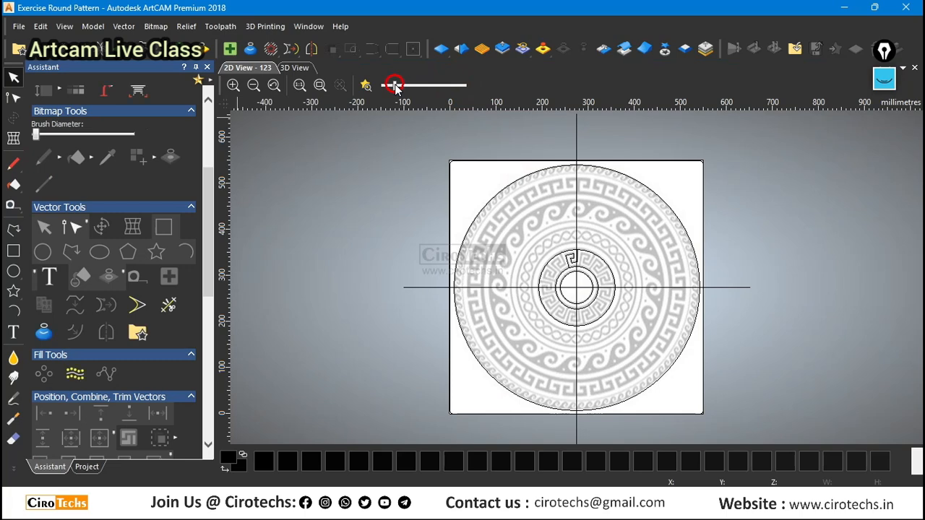
left_click(340, 189)
scroll(704, 336, "up", 2)
scroll(578, 275, "down", 1)
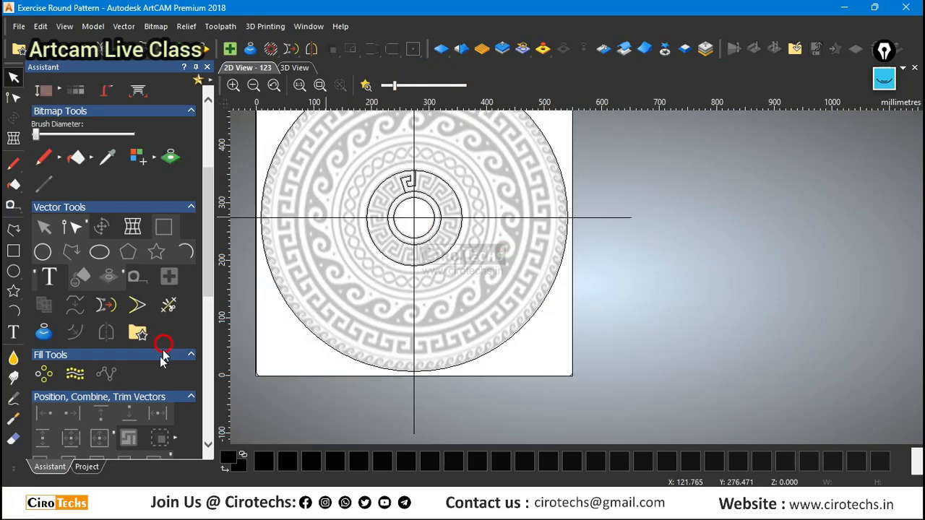
Open Block and Rotate Copy in rotate mode and pick the crossing of the centre lines as rotation centre.
left_click(44, 374)
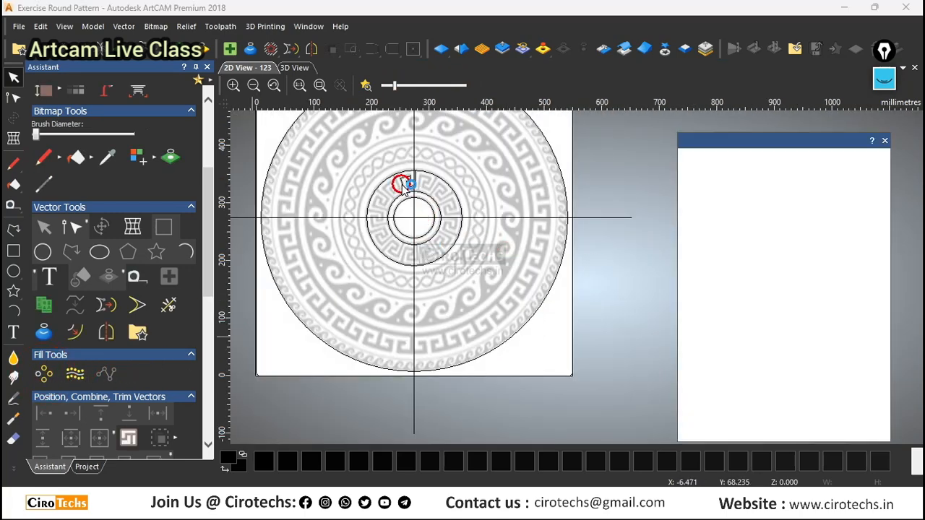
scroll(423, 199, "up", 2)
left_click(727, 246)
left_click(726, 200)
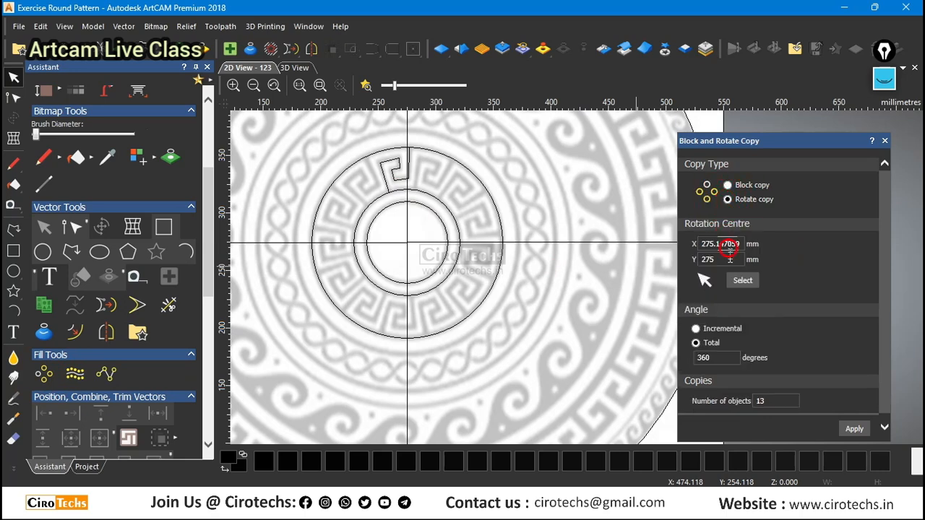
left_click(742, 281)
left_click(404, 242)
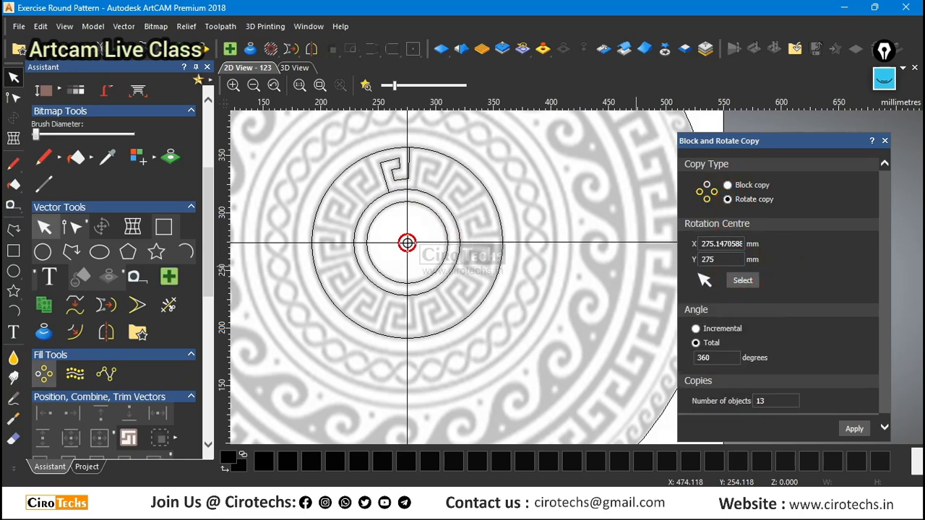
Examine the crossing of the centre lines and how the key polyline's ends meet the two guide circles.
scroll(407, 243, "up", 5)
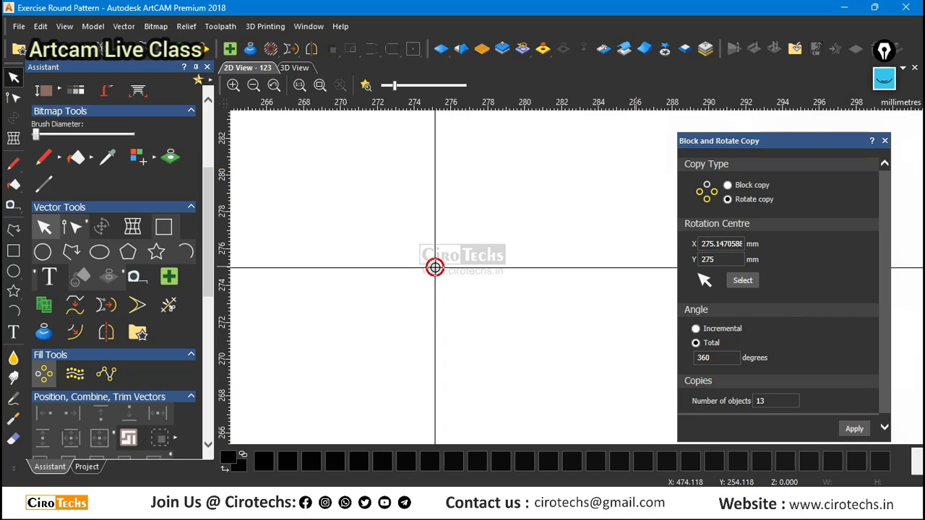
scroll(456, 215, "down", 6)
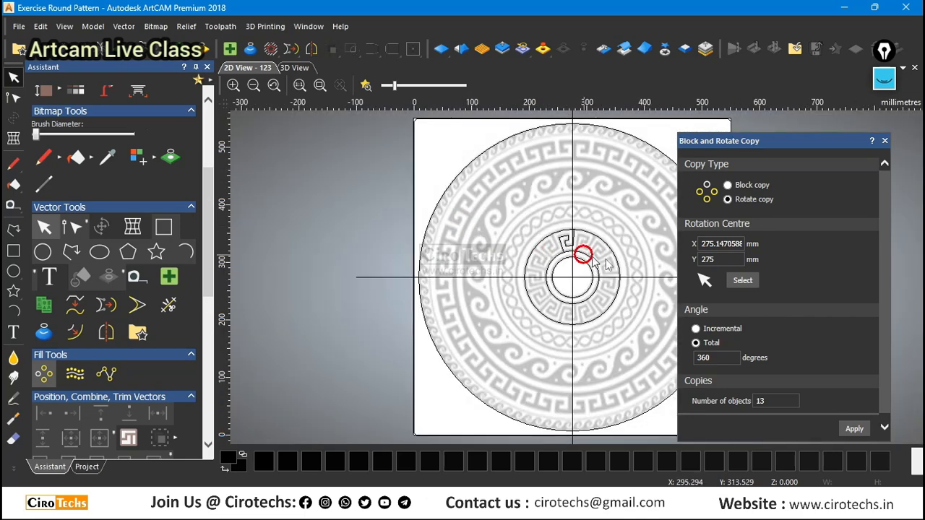
scroll(510, 244, "up", 2)
scroll(510, 244, "up", 4)
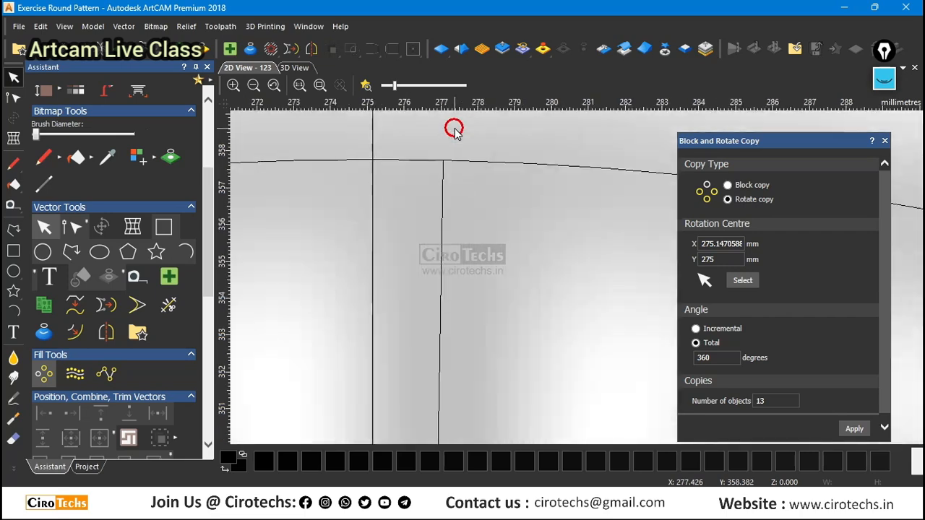
scroll(547, 289, "down", 4)
scroll(543, 364, "up", 4)
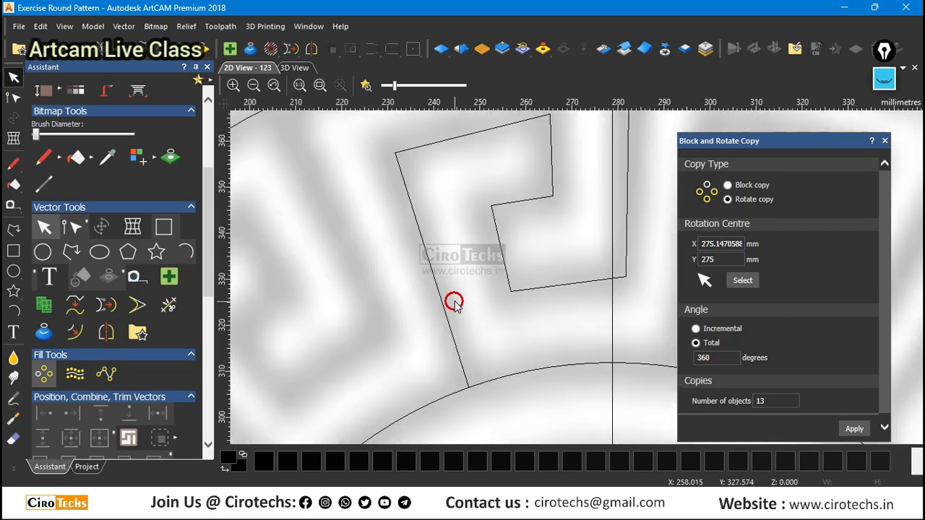
scroll(536, 310, "down", 5)
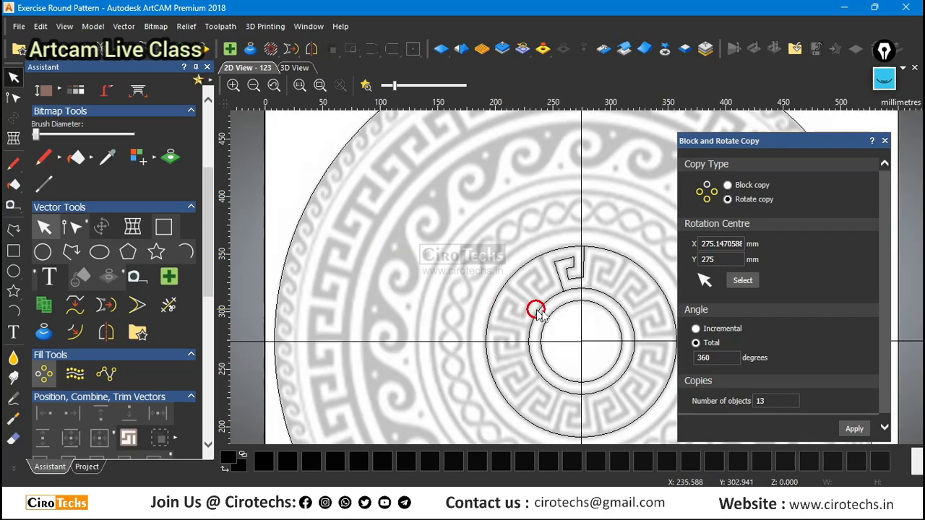
Centre the key band's outer and inner guide circles and the innermost circle in the model.
left_click_drag(655, 268, 619, 314)
left_click(653, 276)
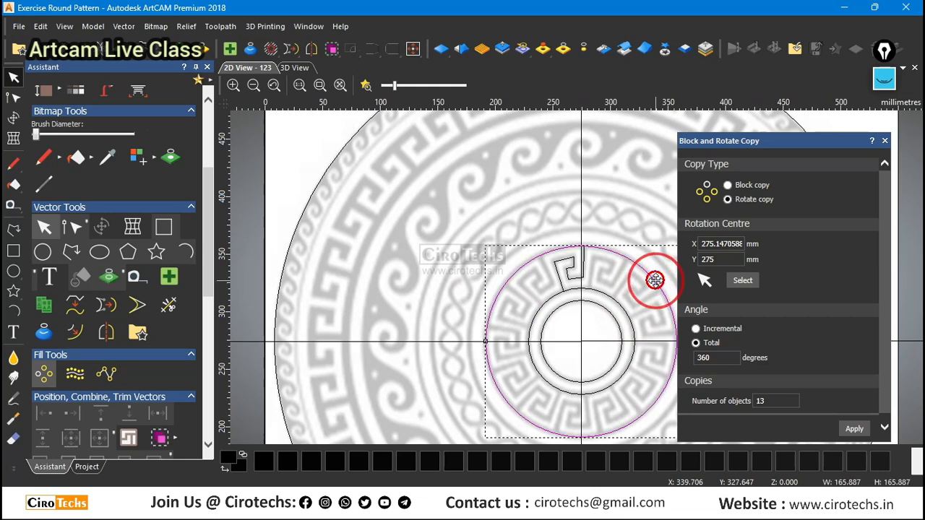
key("F9")
left_click(626, 311)
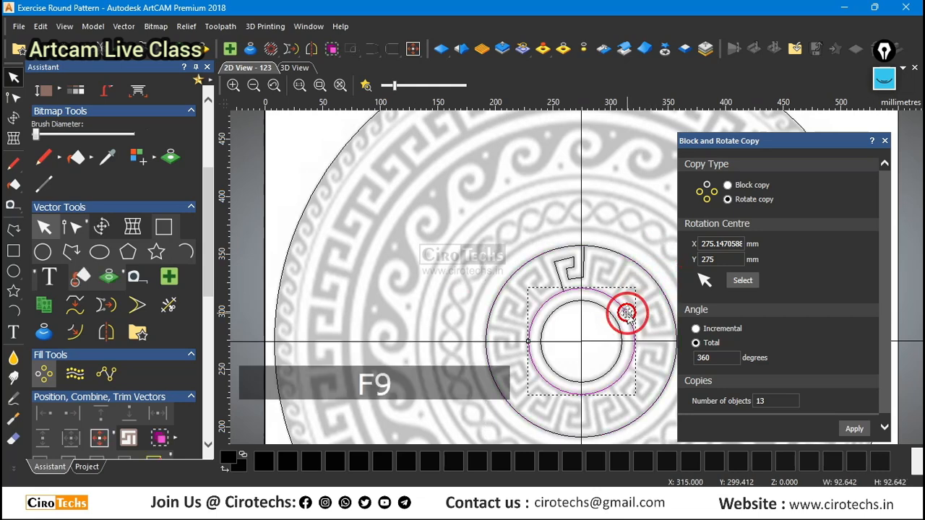
left_click(614, 319)
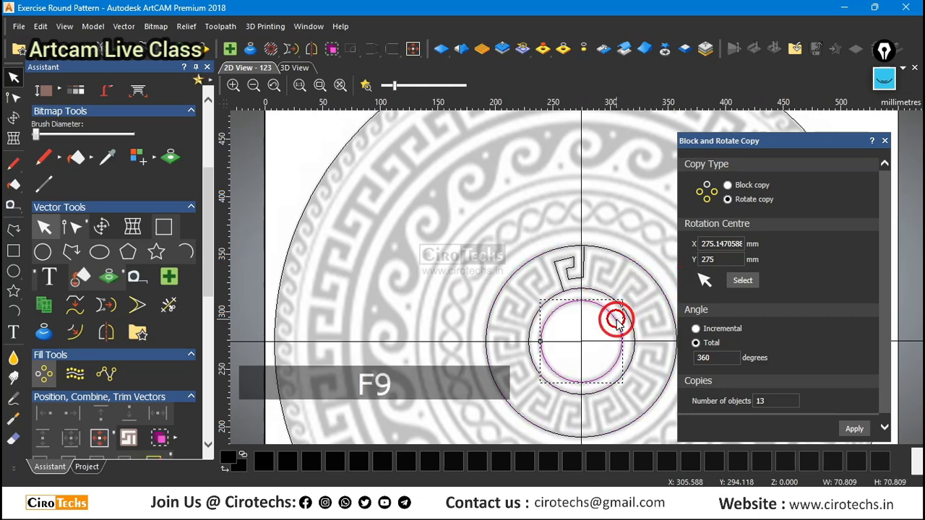
Rotate-copy the traced Greek-key polyline as 13 objects over a total of 360 degrees around the set rotation centre.
left_click(574, 277)
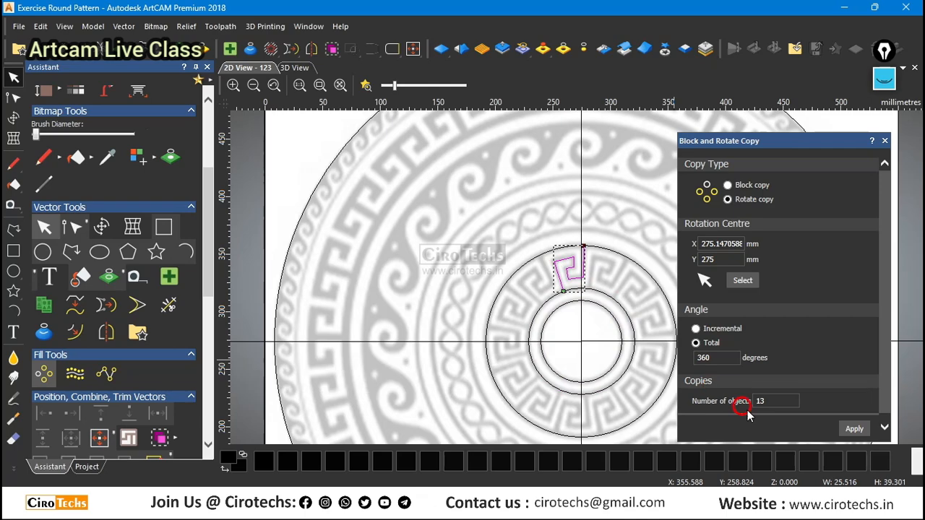
left_click(855, 427)
Examine how the copied key units meet the guide circles around the ring, and check the full X value of the rotation centre.
scroll(608, 398, "up", 5)
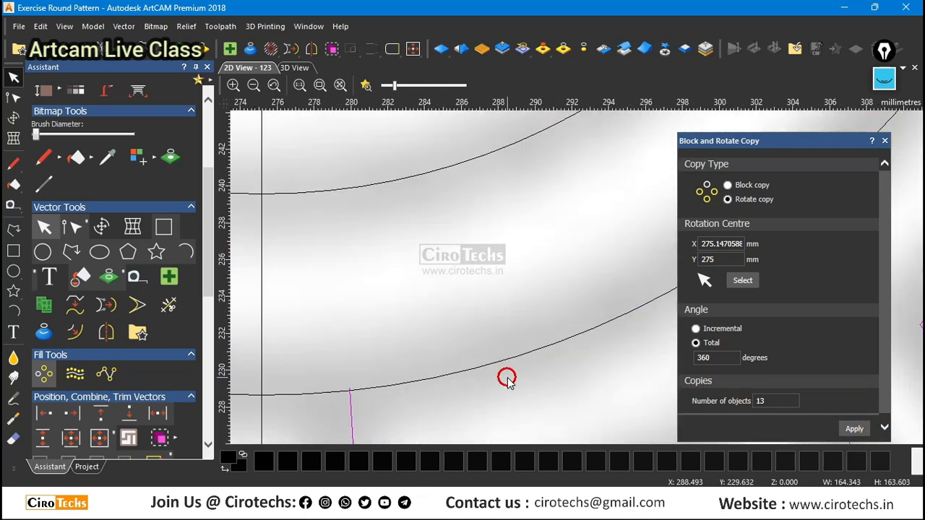
scroll(507, 378, "down", 5)
scroll(558, 347, "up", 2)
scroll(558, 350, "down", 2)
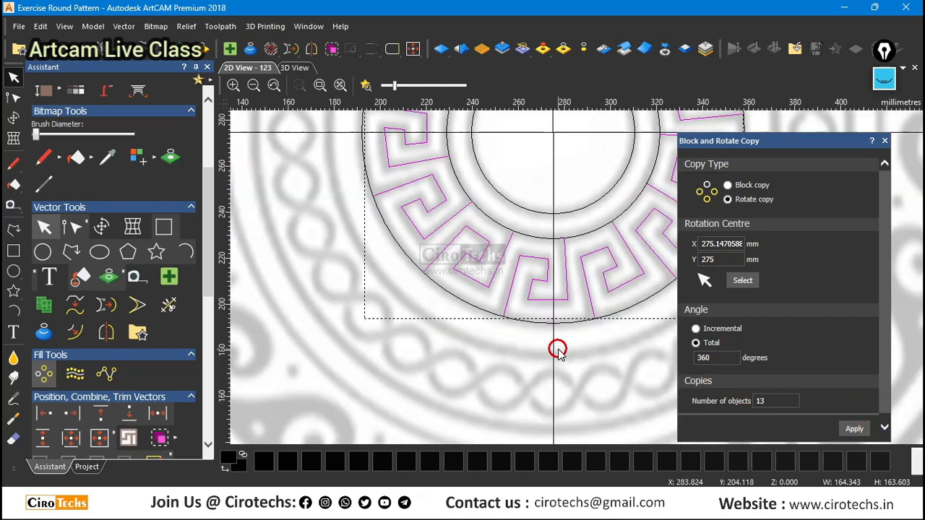
scroll(558, 350, "down", 2)
scroll(578, 260, "up", 3)
scroll(568, 157, "down", 3)
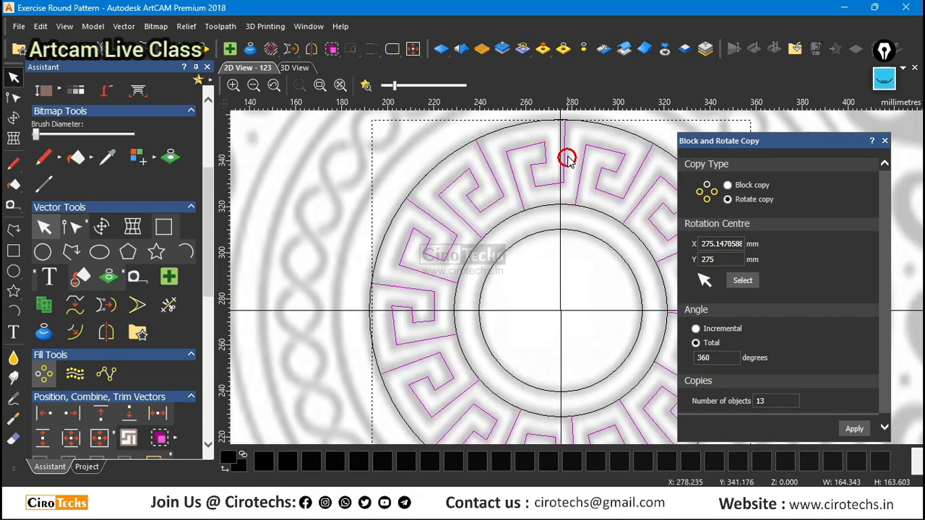
scroll(525, 147, "up", 2)
scroll(599, 215, "down", 2)
scroll(594, 162, "up", 4)
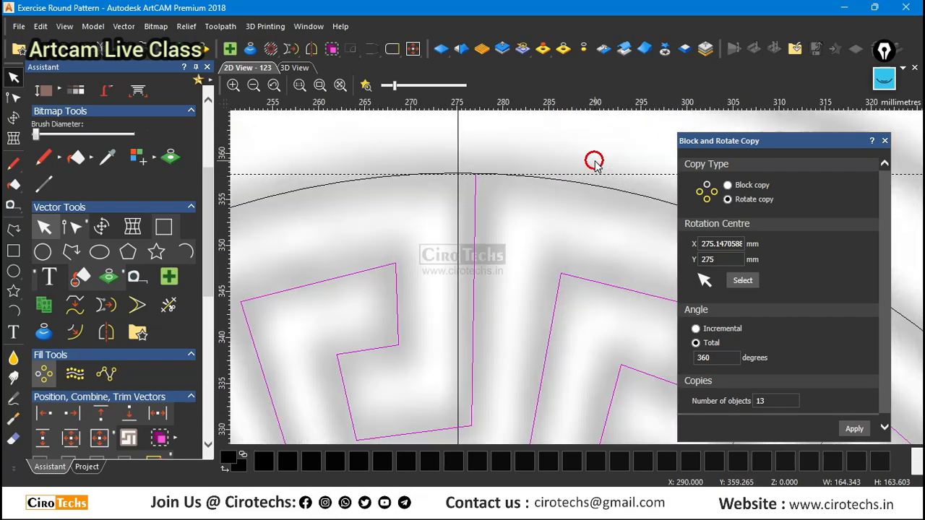
scroll(594, 162, "down", 3)
scroll(525, 198, "down", 2)
scroll(624, 311, "up", 2)
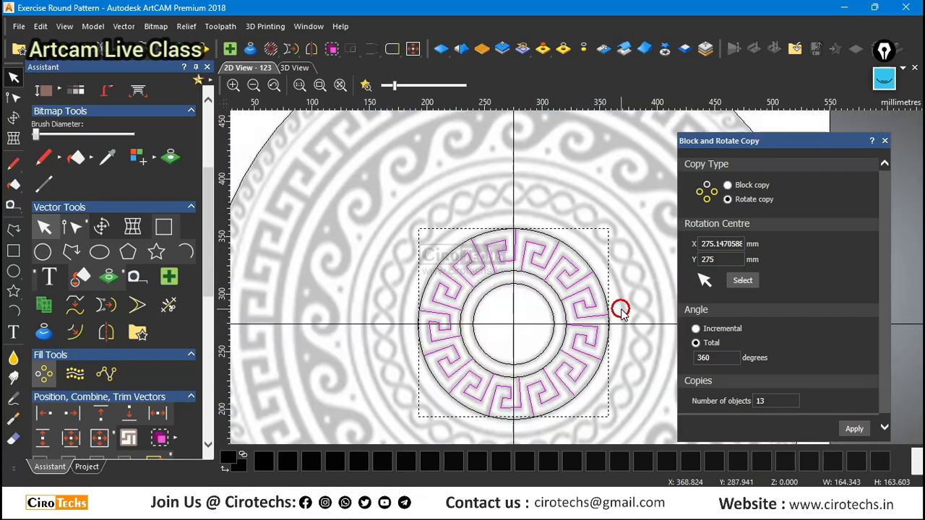
scroll(621, 309, "up", 3)
scroll(613, 310, "down", 1)
scroll(614, 311, "down", 2)
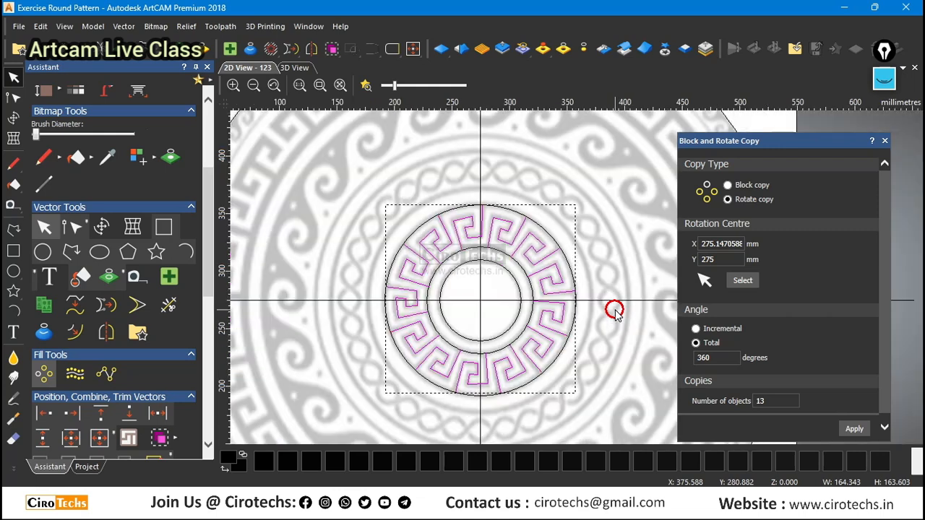
scroll(520, 264, "up", 2)
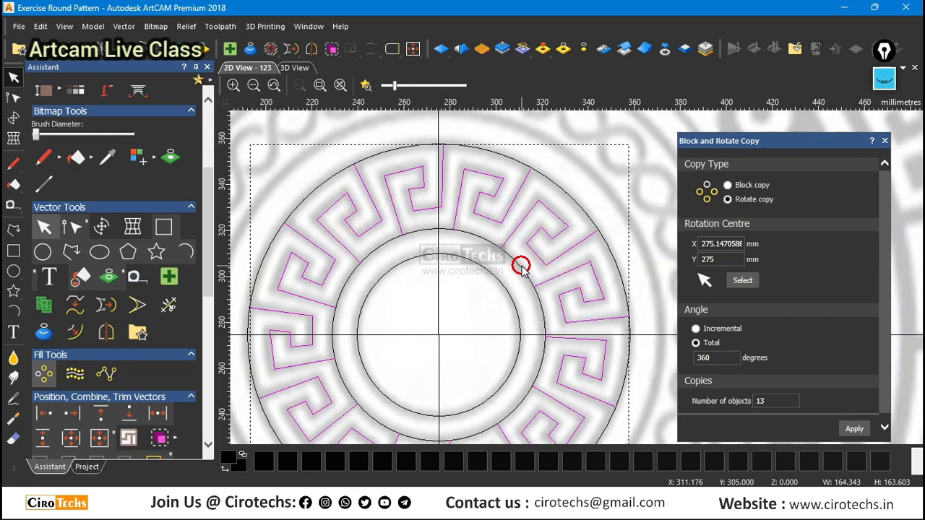
left_click(706, 258)
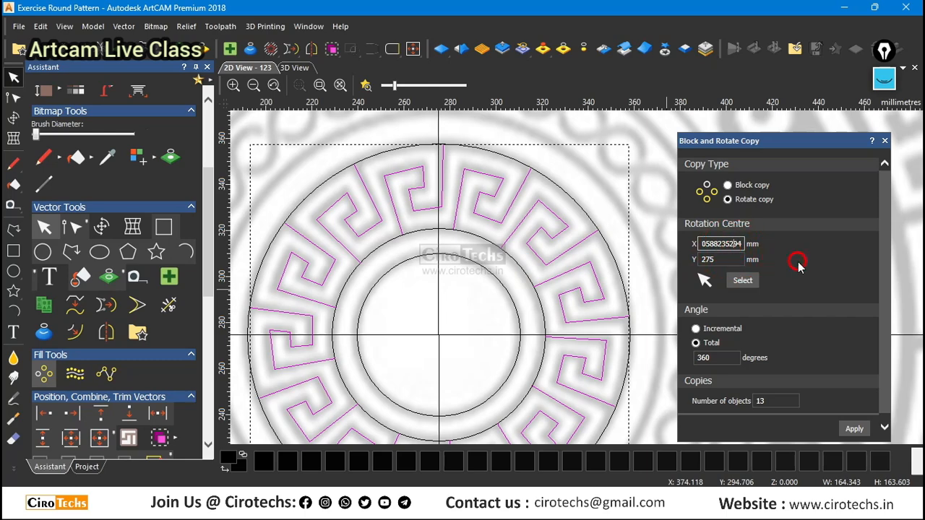
scroll(467, 265, "down", 2)
scroll(508, 275, "up", 1)
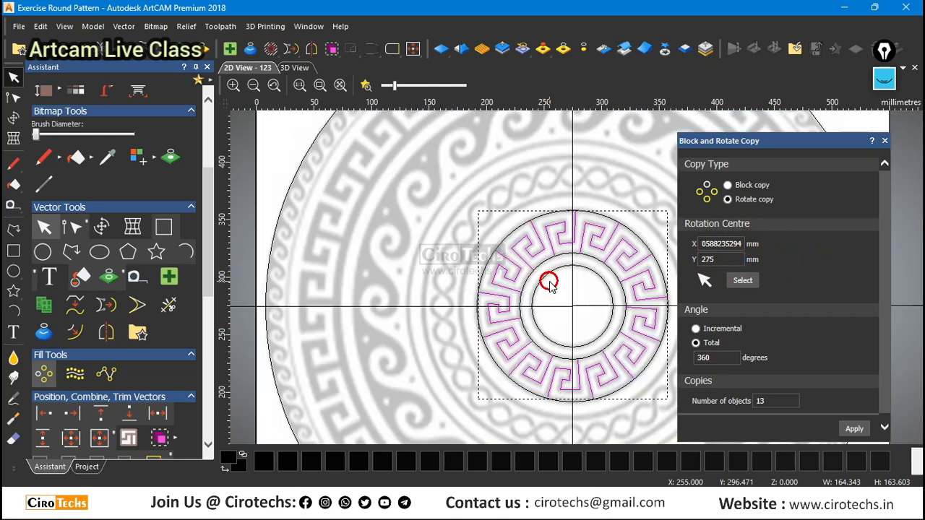
scroll(576, 231, "up", 1)
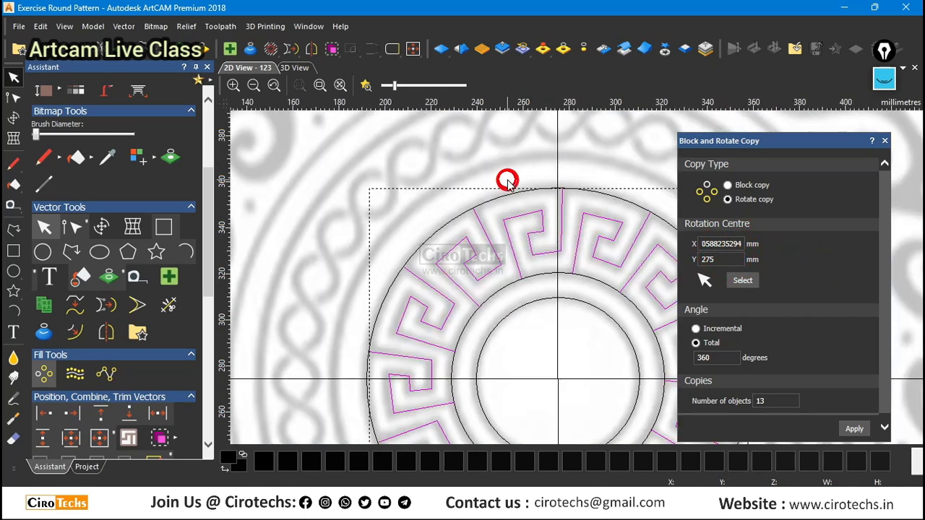
scroll(498, 185, "down", 1)
scroll(605, 217, "up", 2)
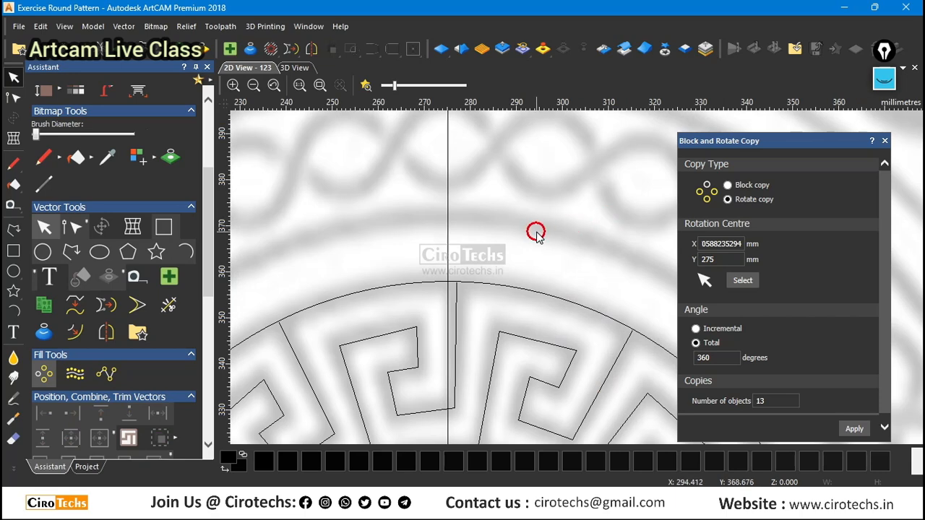
scroll(522, 235, "down", 3)
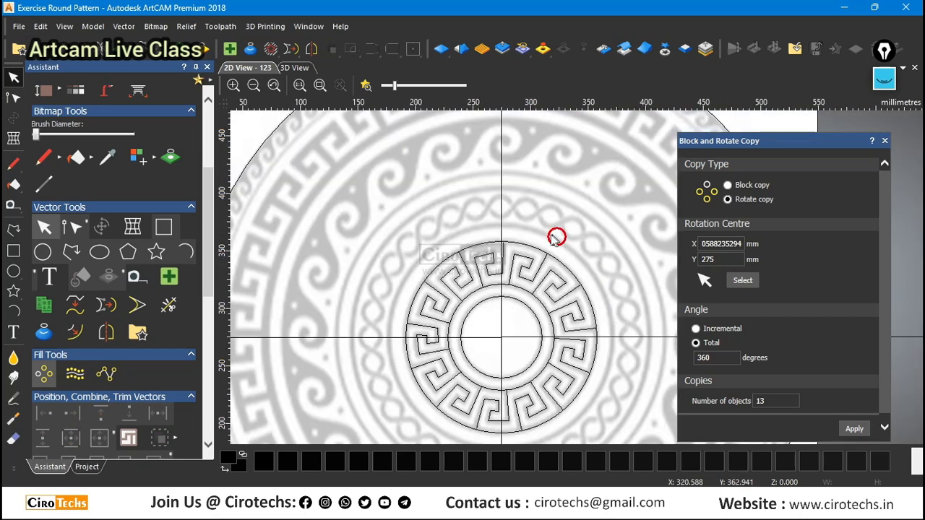
scroll(600, 304, "down", 3)
scroll(600, 304, "up", 5)
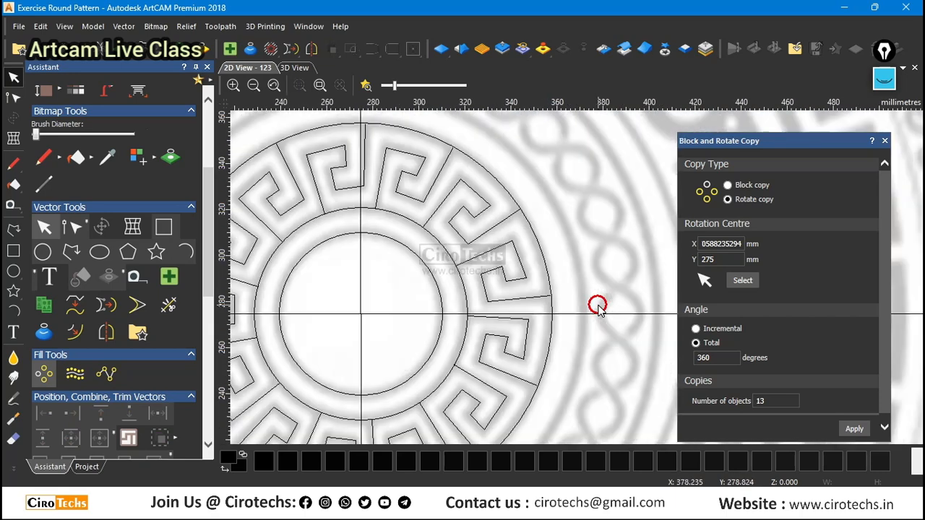
Make three larger concentric copies of the key band's outer circle along the braid band's edges, the two largest about 258 mm and 286 mm in diameter.
left_click(547, 273)
scroll(547, 272, "down", 2)
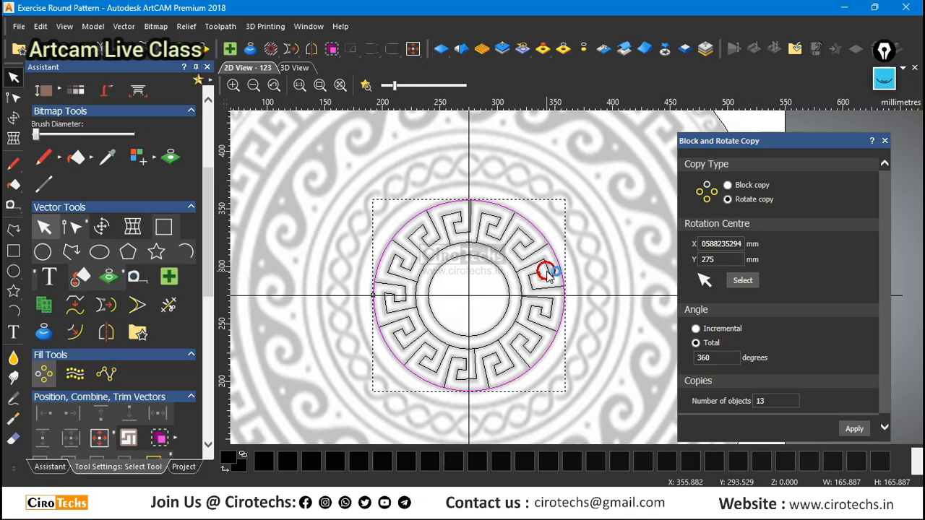
left_click(547, 271)
left_click_drag(563, 203, 626, 154, "ctrl+alt")
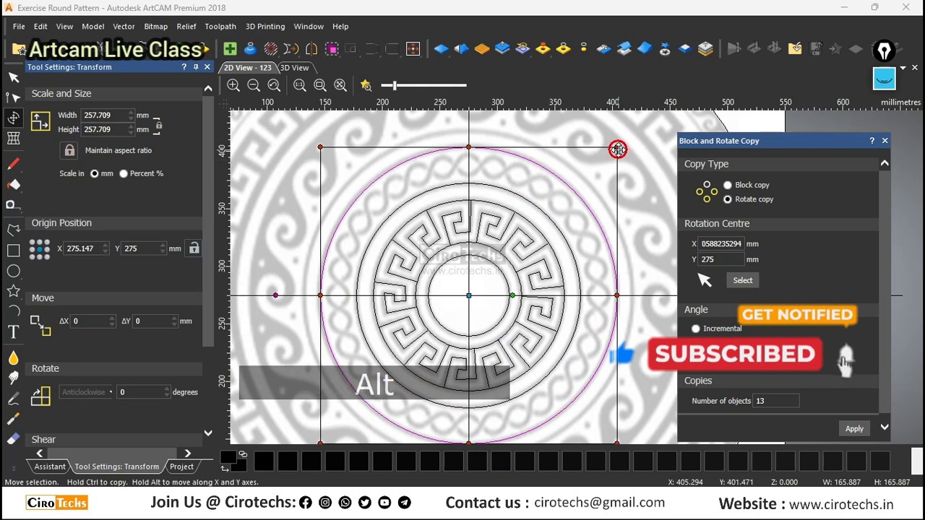
left_click_drag(616, 148, 636, 135, "ctrl+alt")
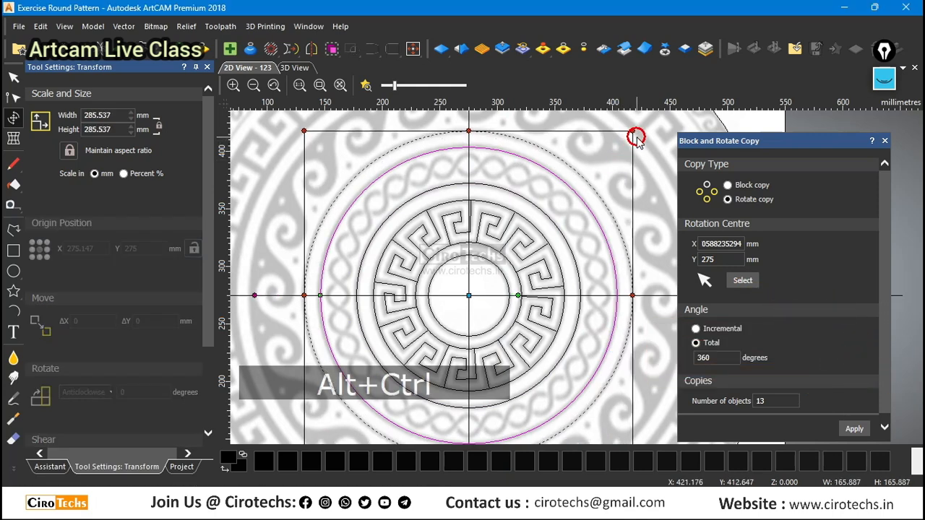
left_click(592, 216)
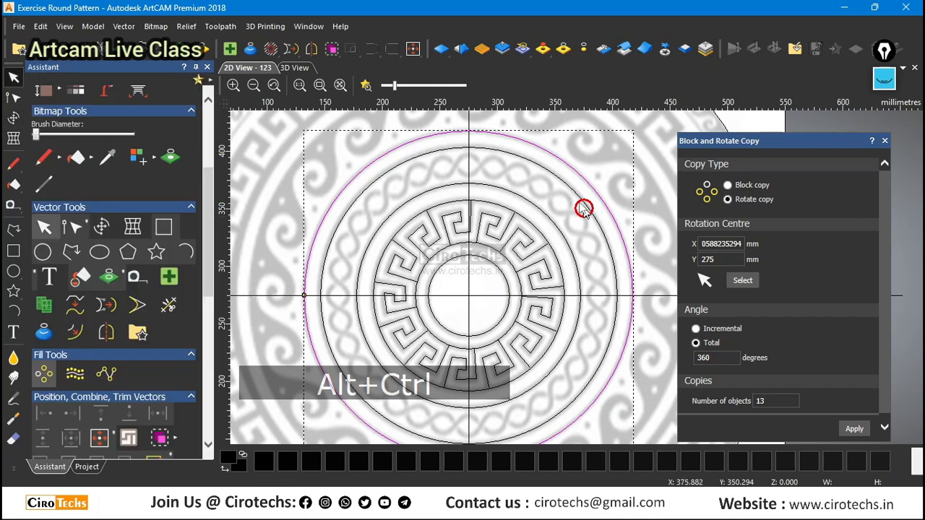
left_click(549, 198)
Draw a straight polyline about 38 mm long across two braid loops, from X 267.647, Y 383.015 to X 305.441, Y 388.824.
scroll(438, 144, "up", 2)
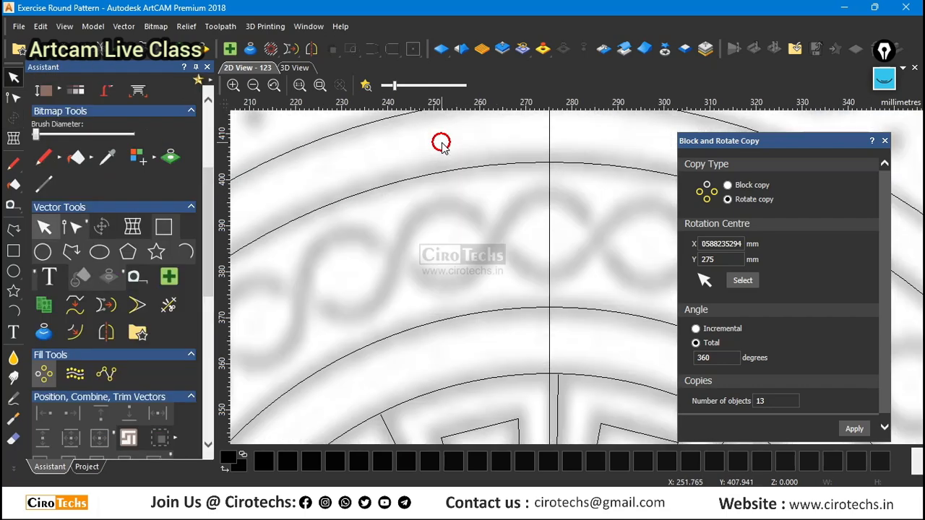
scroll(368, 141, "down", 5)
scroll(611, 291, "up", 2)
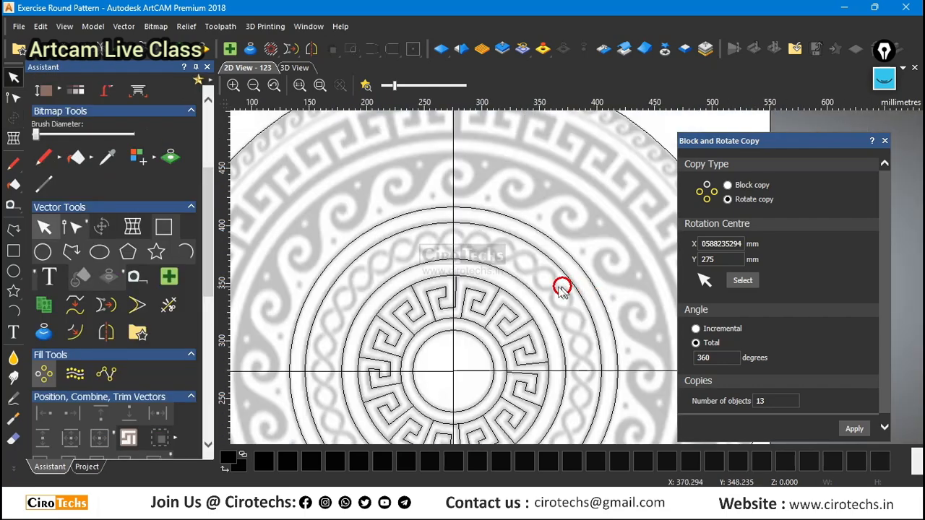
scroll(536, 287, "up", 3)
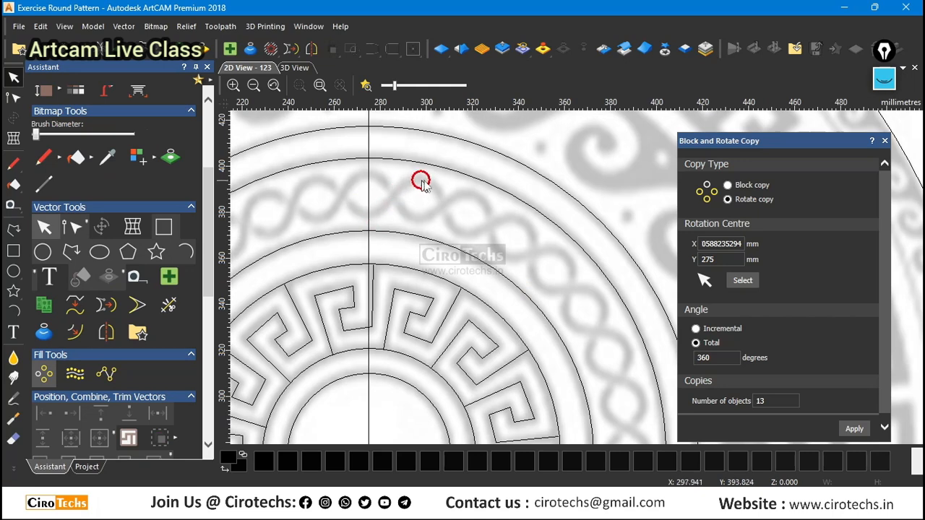
left_click(13, 230)
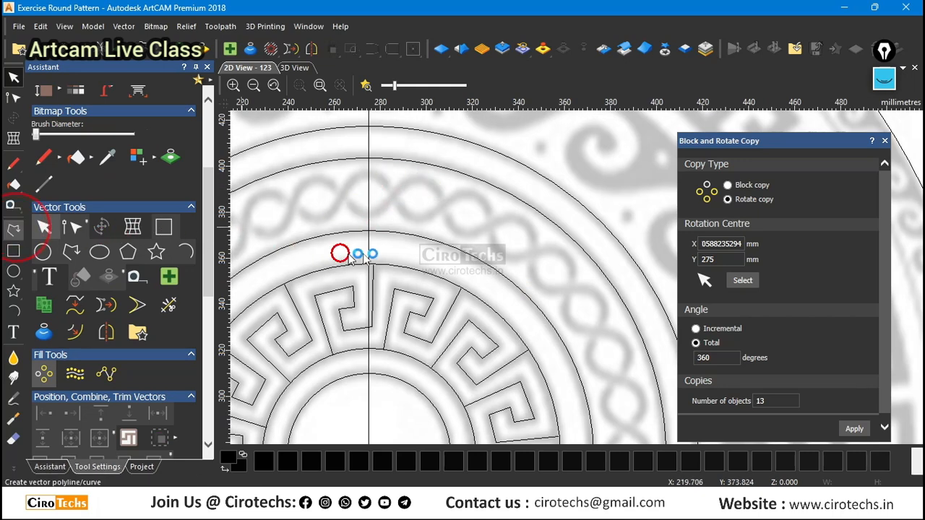
scroll(368, 203, "up", 4)
scroll(356, 205, "down", 1)
scroll(306, 229, "down", 2)
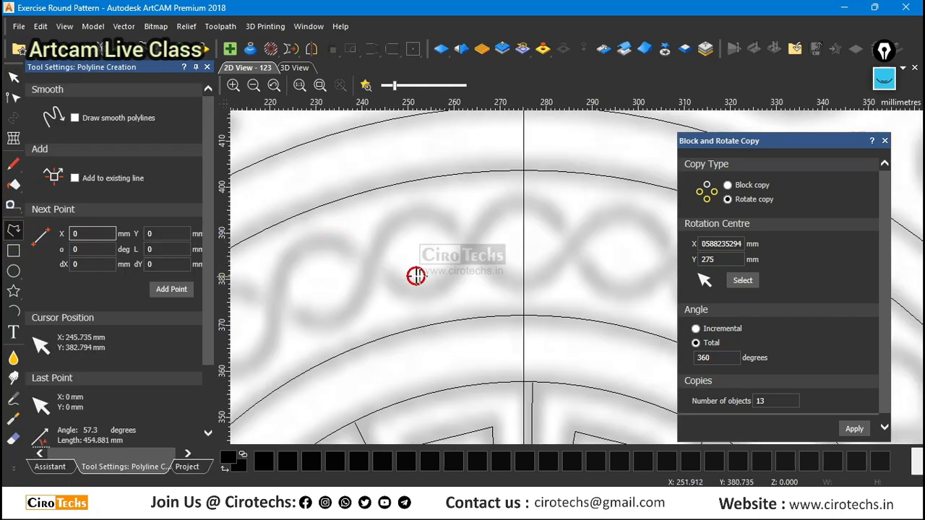
scroll(549, 283, "up", 1)
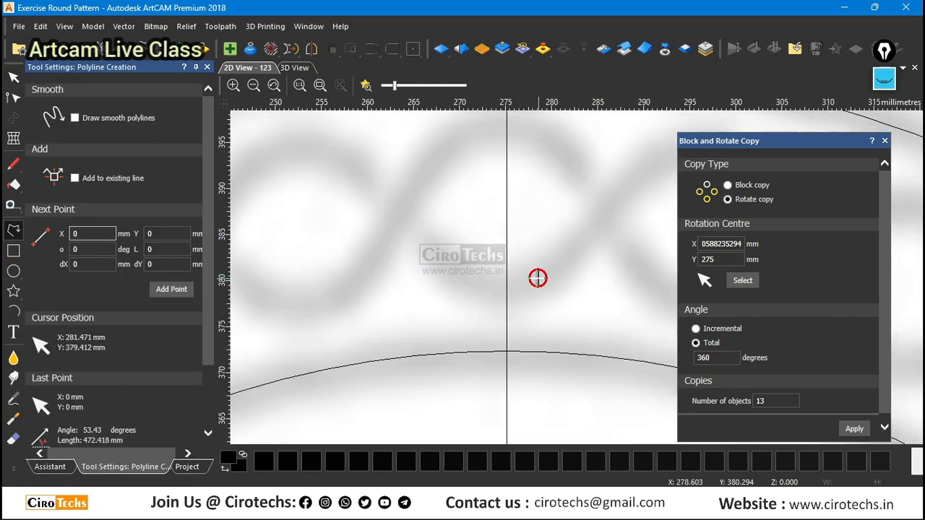
left_click(436, 252)
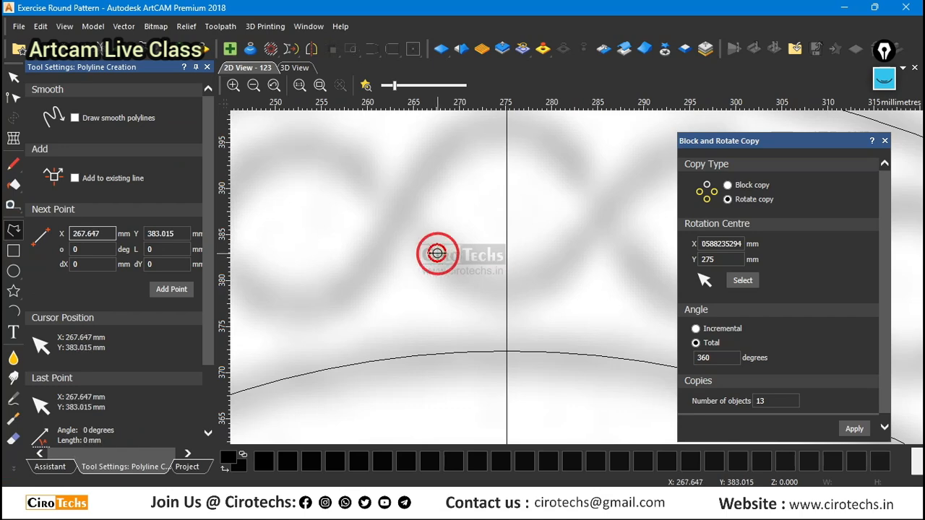
scroll(463, 261, "down", 2)
scroll(578, 266, "up", 1)
scroll(579, 260, "down", 1)
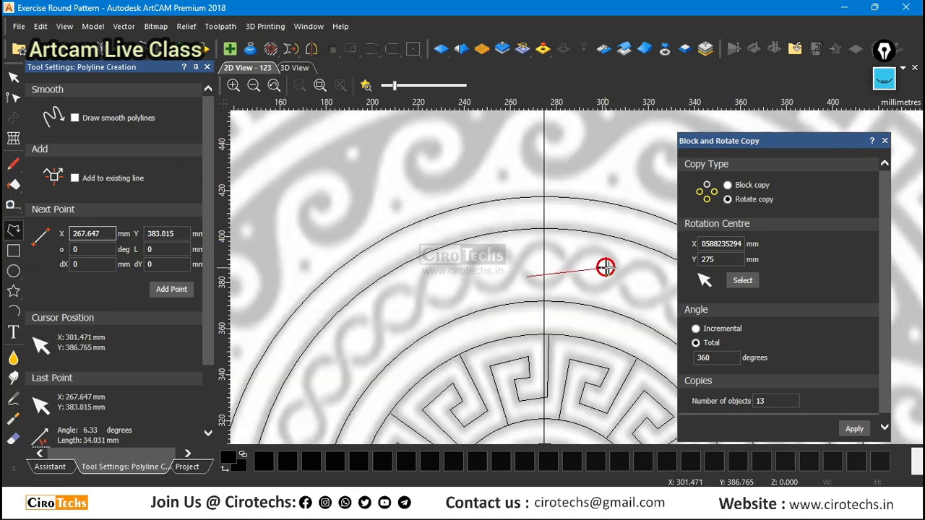
scroll(605, 264, "up", 1)
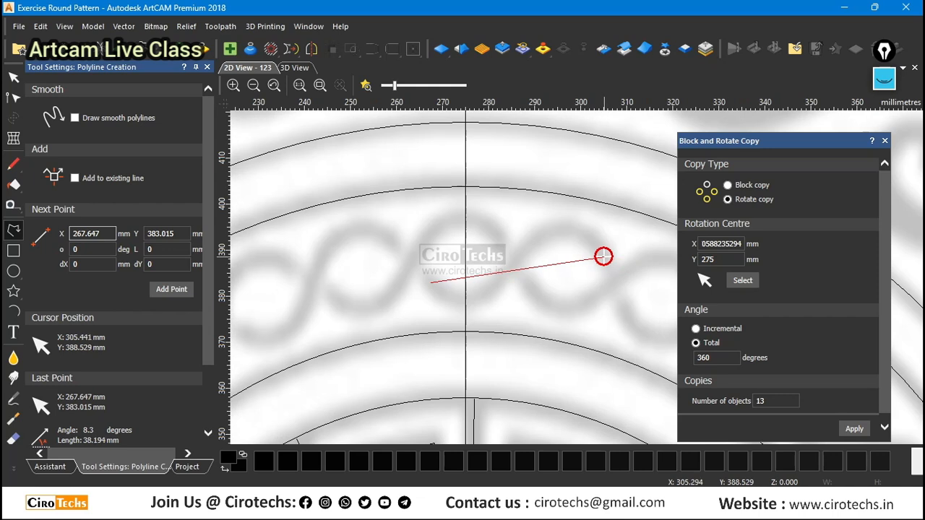
left_click(605, 255)
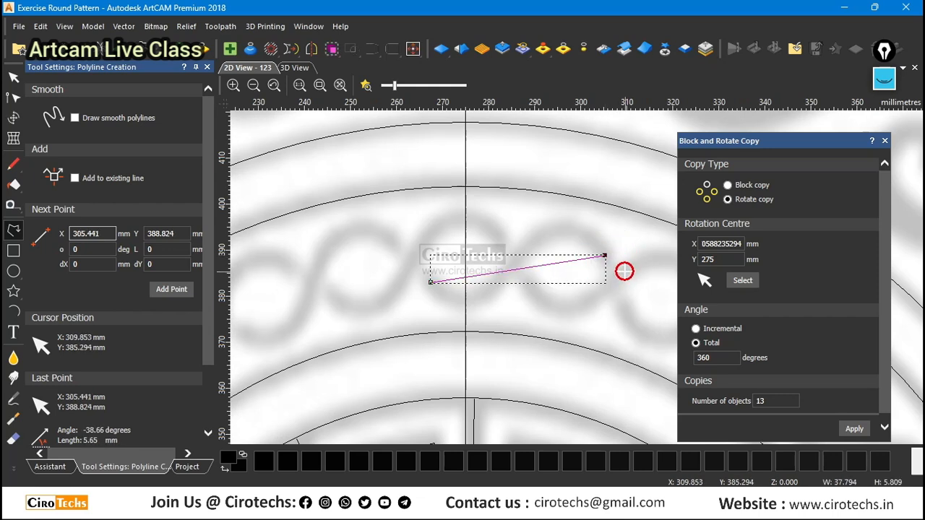
key("Escape")
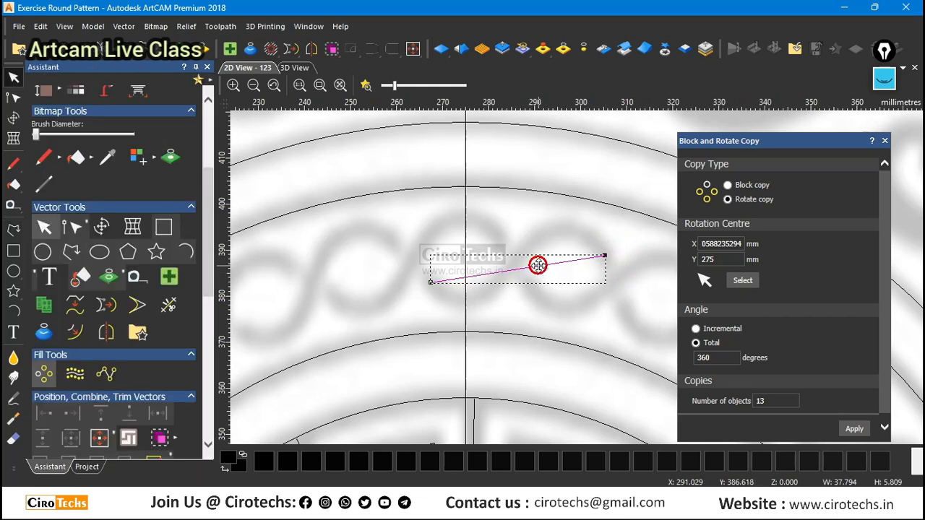
Convert the braid line to a curve and adjust its two control handles into an S-shape about 15 mm high that follows the braid strand.
double_click(538, 266)
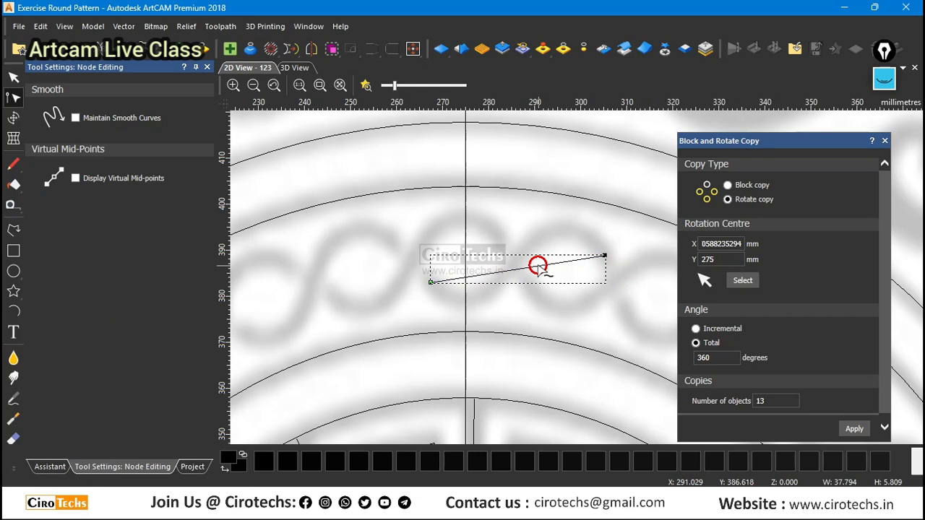
left_click_drag(545, 264, 553, 180)
left_click_drag(490, 273, 498, 350)
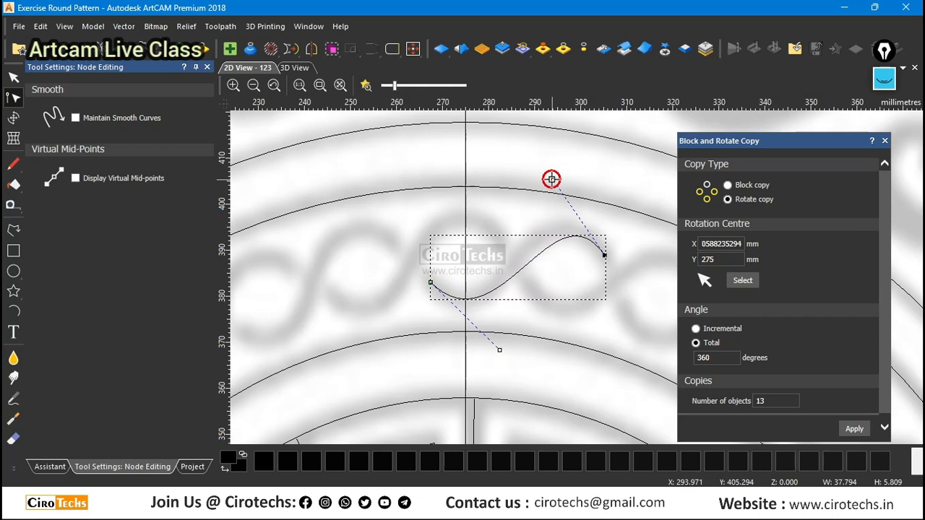
left_click_drag(553, 180, 531, 158)
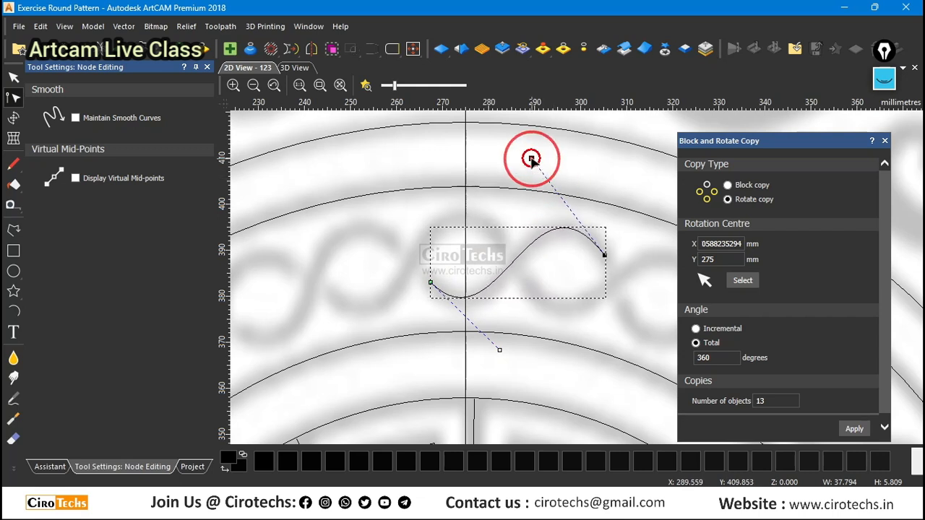
left_click_drag(499, 352, 510, 356)
left_click(530, 157)
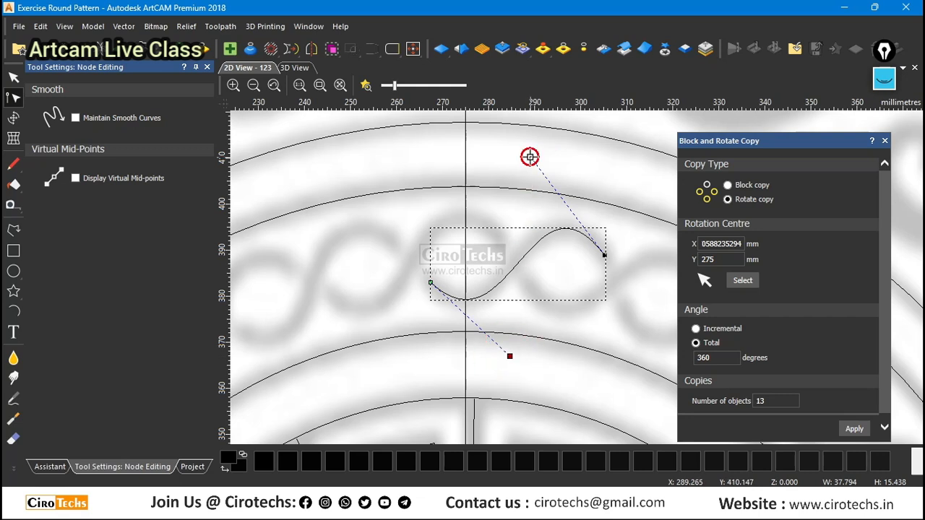
left_click_drag(531, 158, 525, 154)
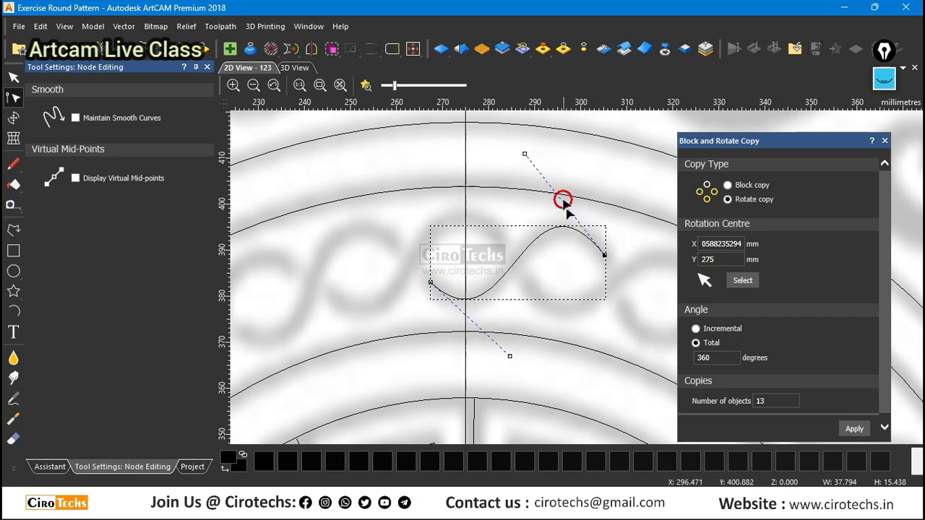
scroll(557, 241, "up", 2)
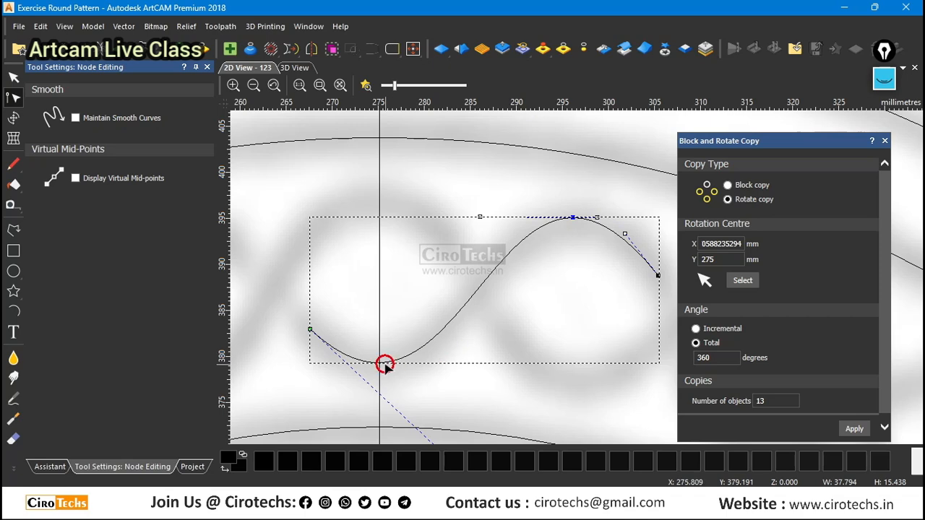
Adjust the control handles at both ends of the braid S-curve to round its ends along the strand, and finish node editing.
scroll(530, 341, "down", 2)
scroll(562, 287, "up", 2)
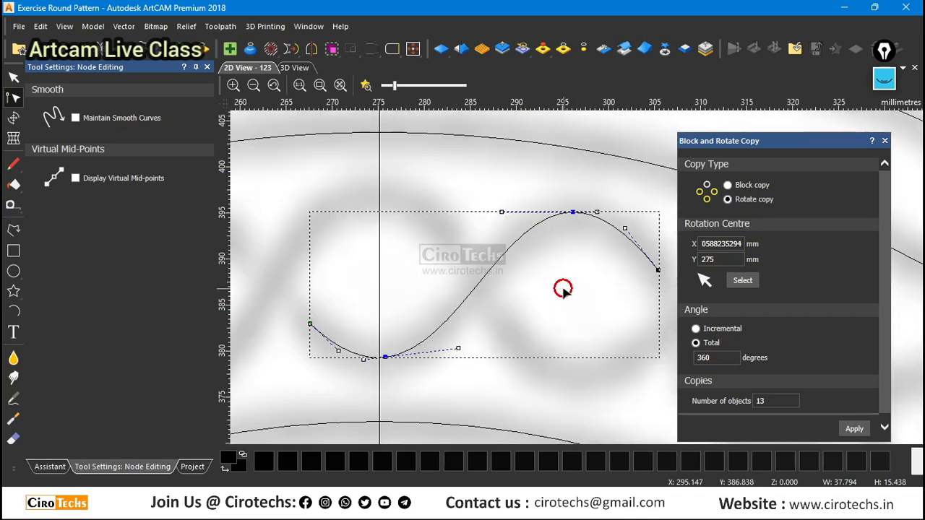
scroll(609, 272, "down", 2)
scroll(609, 275, "up", 2)
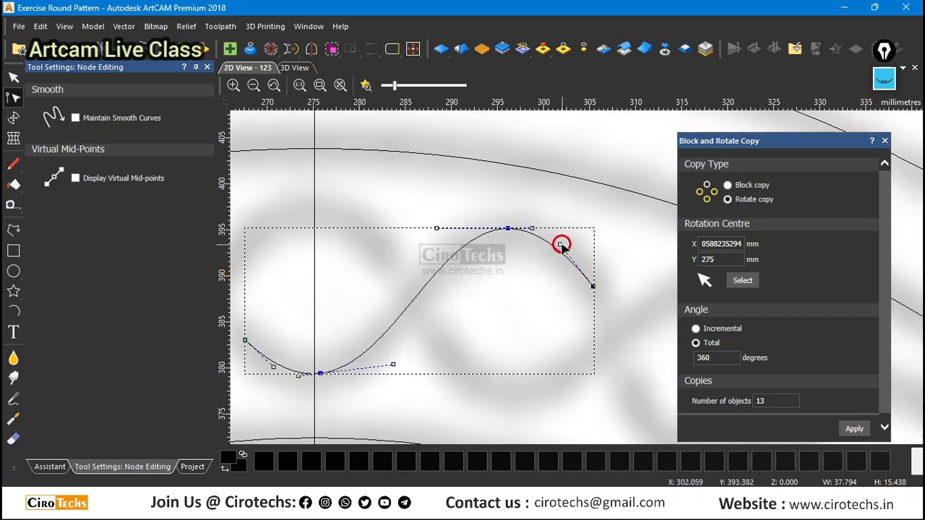
left_click_drag(561, 245, 572, 234)
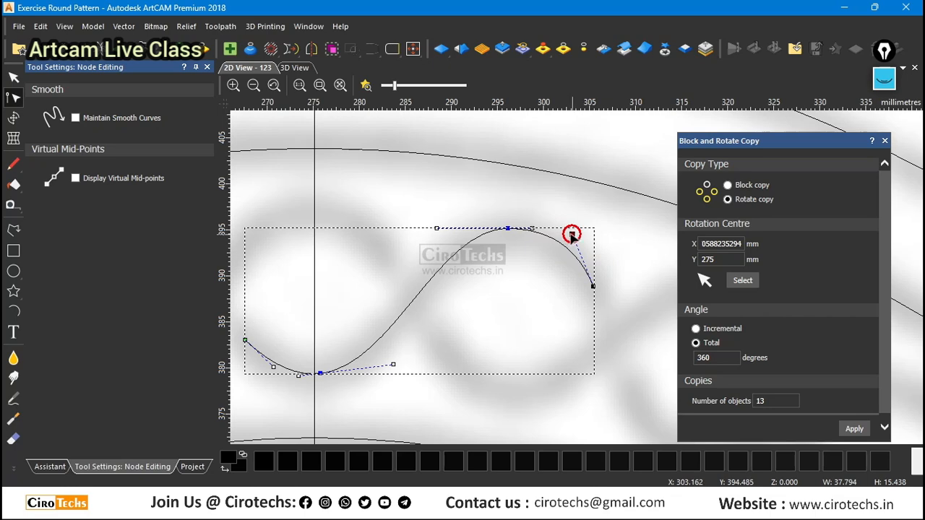
scroll(525, 285, "down", 2)
scroll(423, 333, "up", 2)
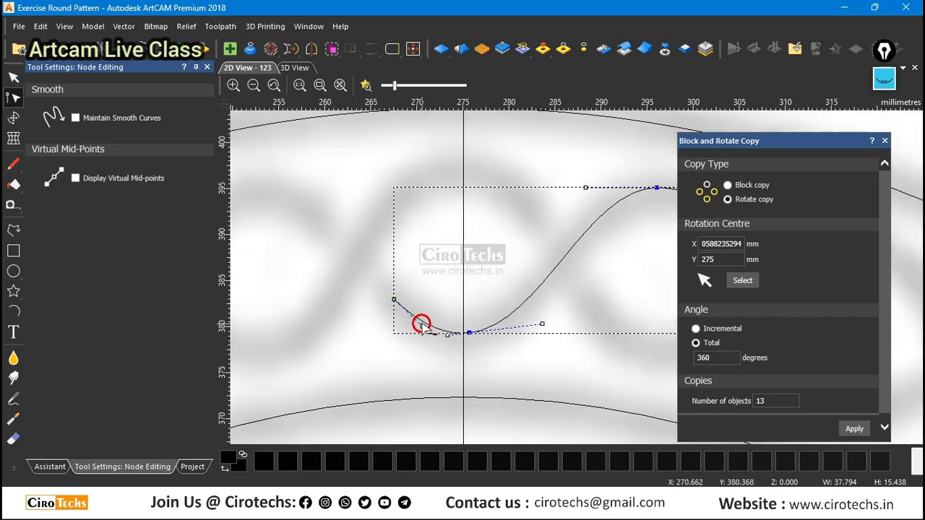
left_click_drag(423, 328, 419, 332)
scroll(452, 327, "down", 2)
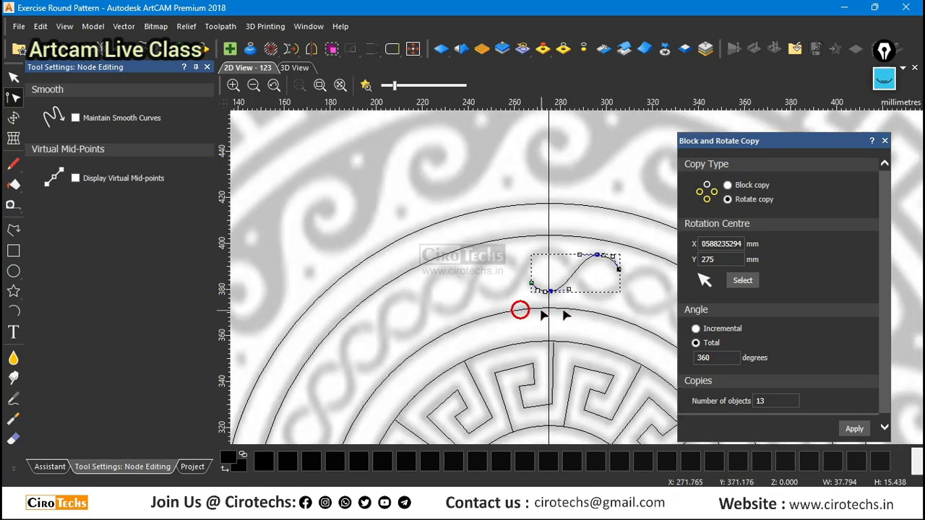
scroll(628, 284, "up", 1)
key("n")
scroll(510, 243, "down", 2)
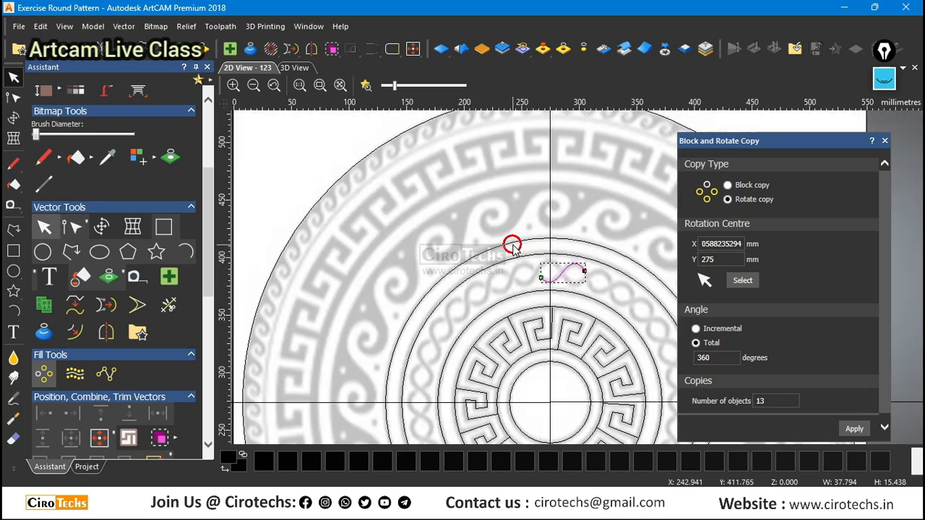
scroll(626, 306, "up", 2)
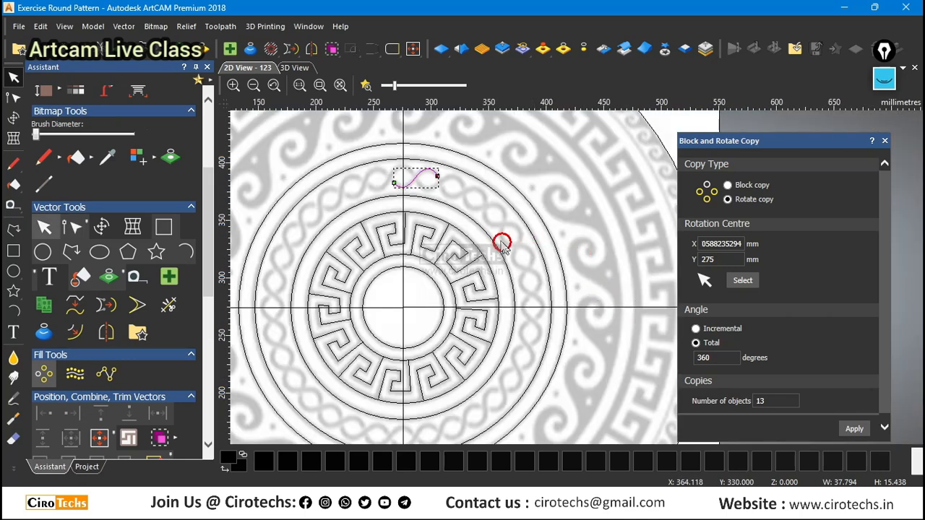
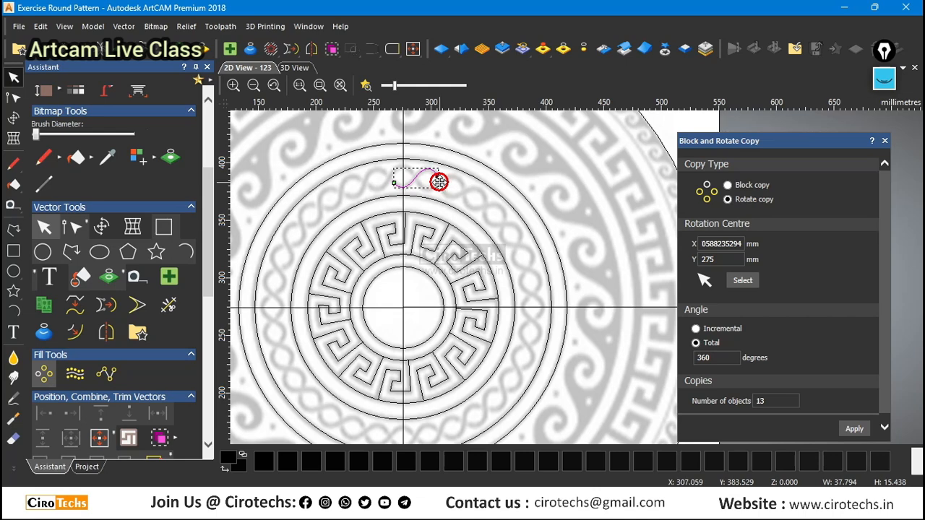
Rotate-copy the braid S-curve around the ornament's centre as 32 objects over a total angle of 360 degrees.
scroll(436, 183, "up", 2)
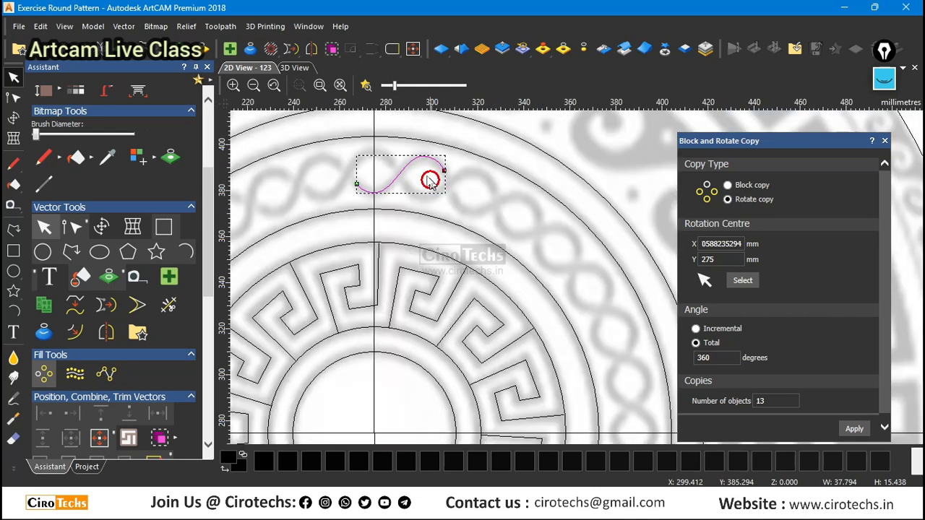
scroll(413, 178, "down", 2)
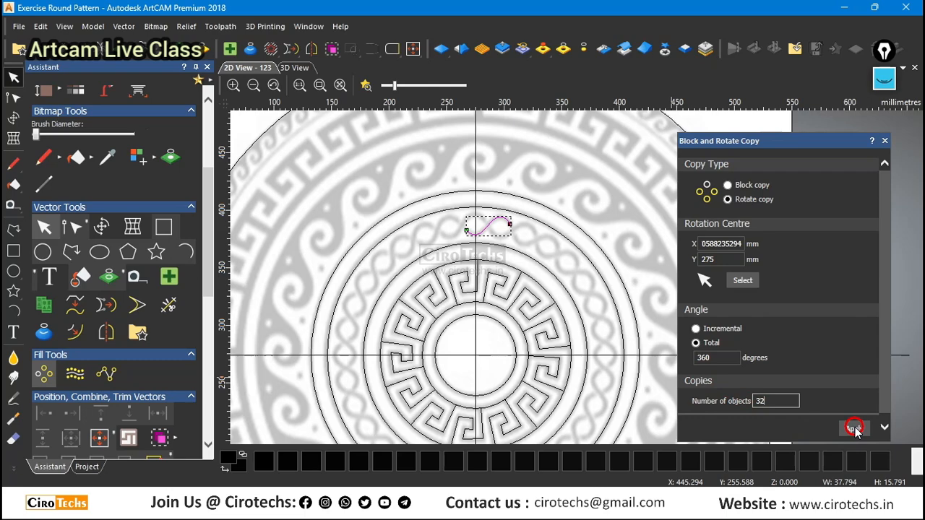
left_click(854, 430)
scroll(510, 224, "up", 2)
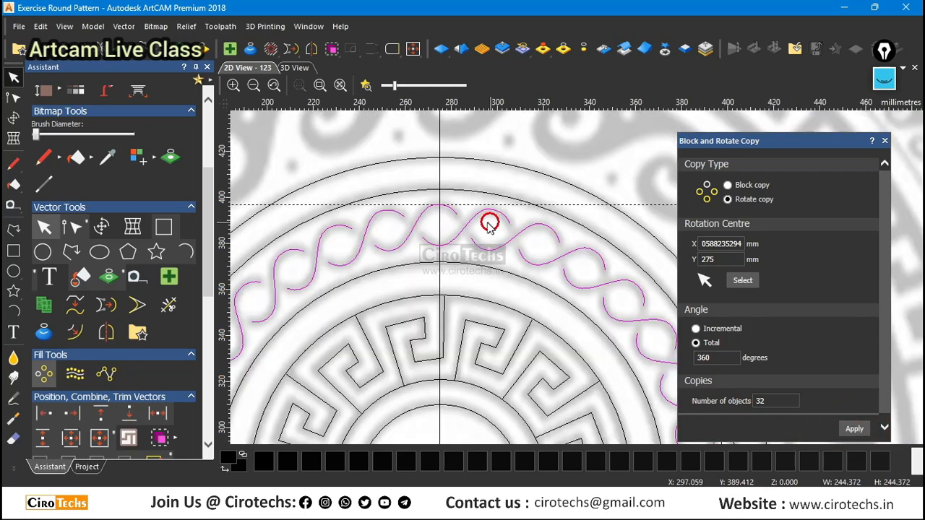
Check the copied braid strands all around the ring against the reference bitmap and save the model.
scroll(412, 228, "up", 2)
scroll(429, 209, "down", 4)
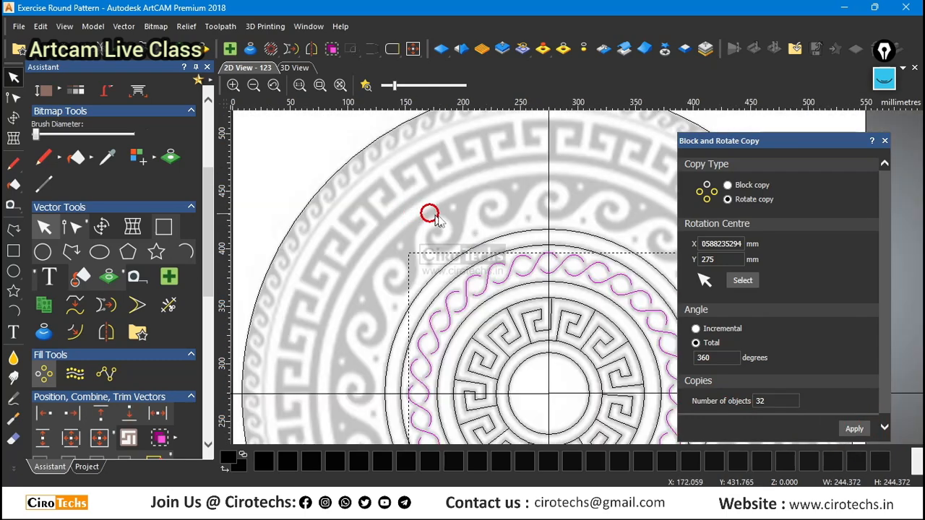
scroll(645, 325, "up", 3)
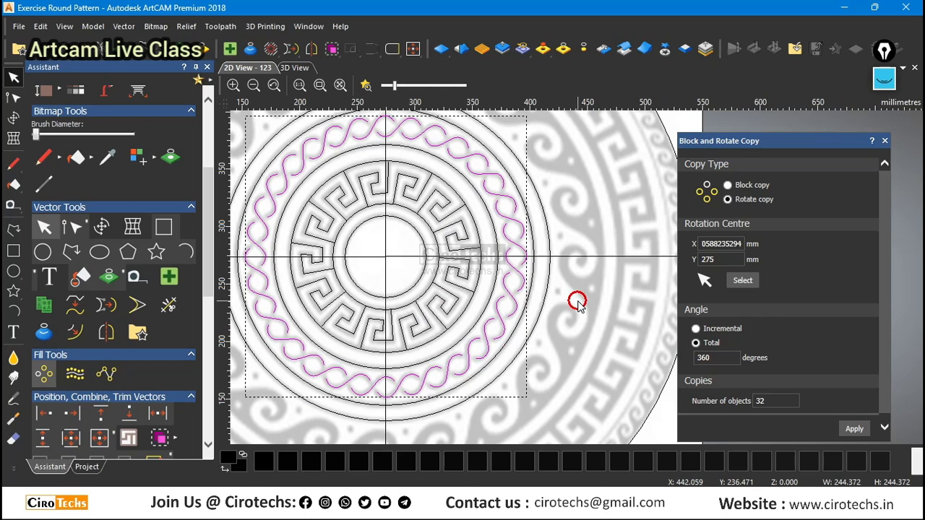
scroll(535, 296, "up", 3)
scroll(498, 301, "down", 4)
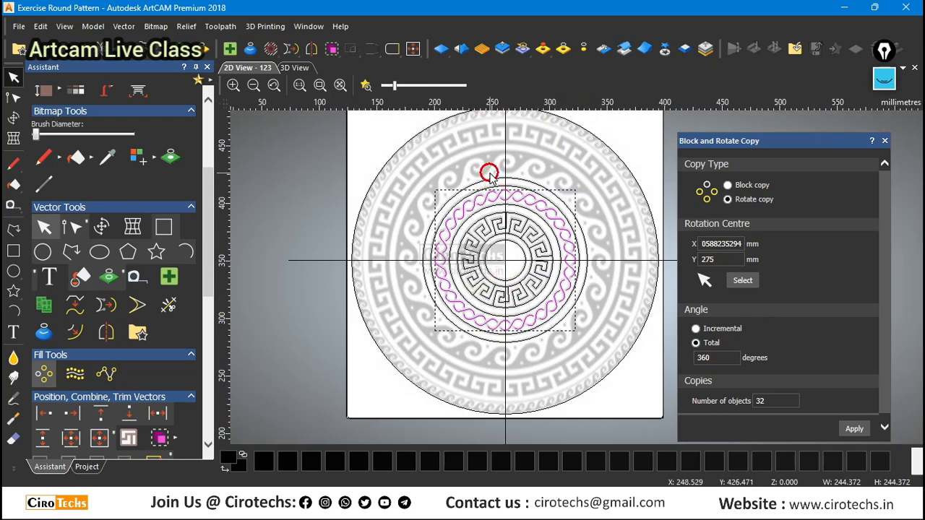
scroll(489, 174, "up", 3)
scroll(450, 266, "down", 4)
scroll(619, 376, "up", 2)
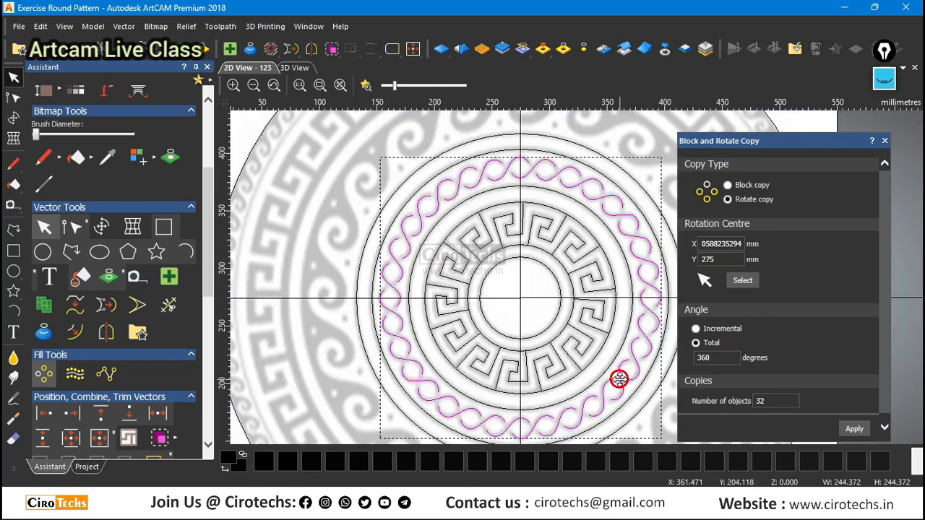
scroll(388, 311, "up", 2)
scroll(388, 311, "up", 1)
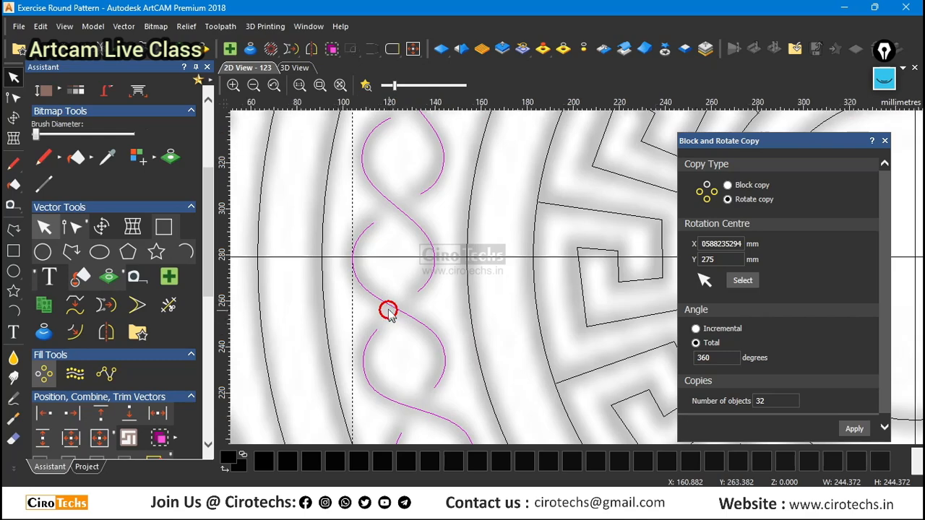
scroll(443, 271, "down", 4)
scroll(602, 286, "up", 1)
scroll(463, 266, "down", 4)
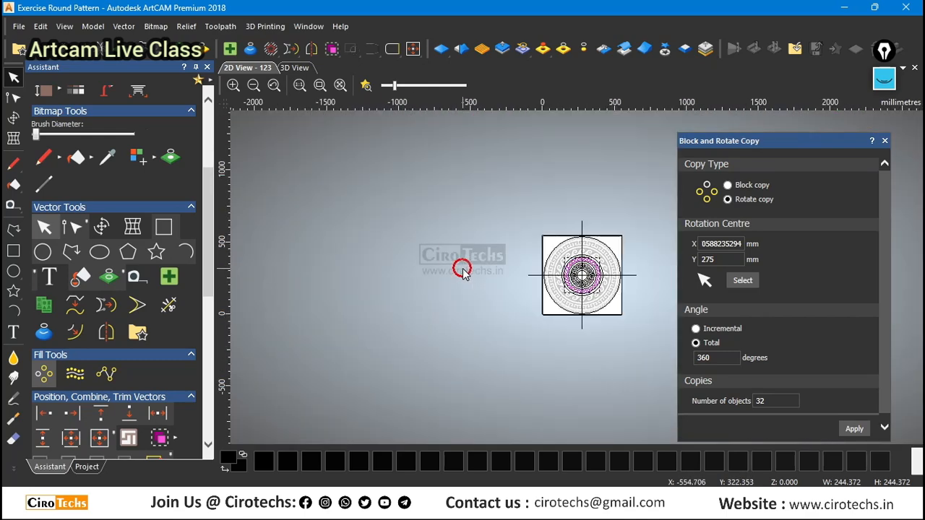
scroll(613, 272, "up", 5)
scroll(614, 277, "down", 4)
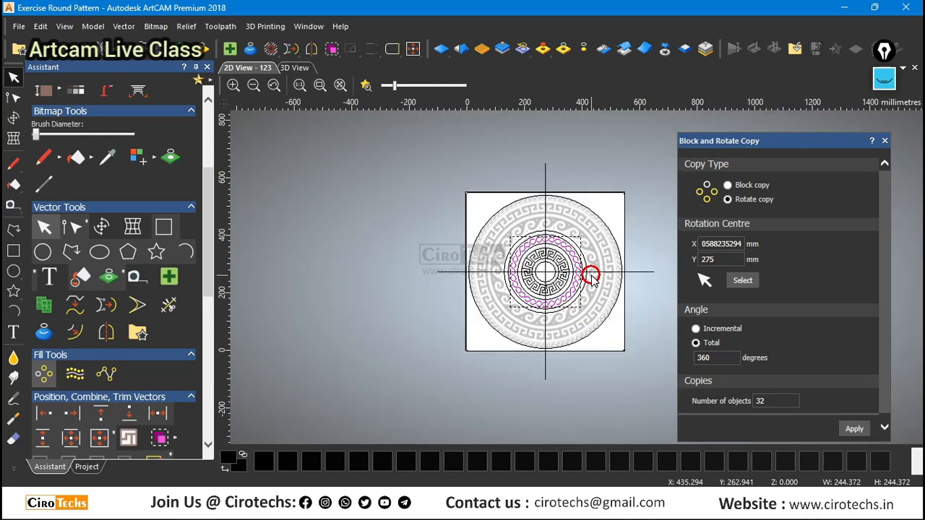
scroll(614, 254, "up", 4)
scroll(616, 257, "down", 2)
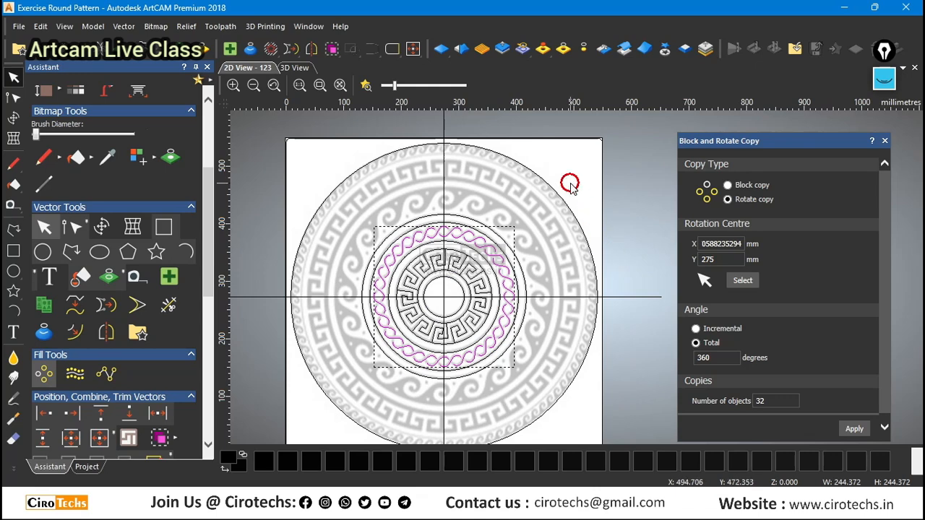
key("ctrl+s")
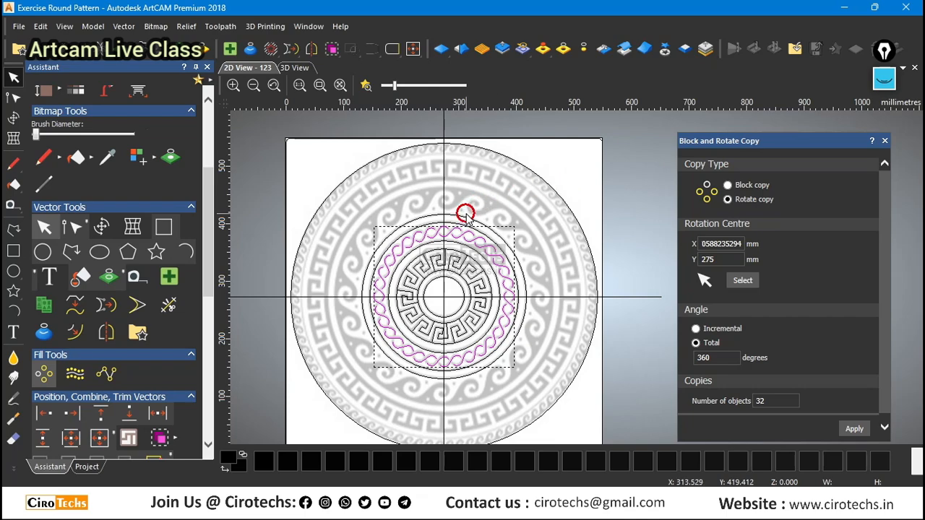
Examine the traced Greek-key ring, its guide circles and the braid band against the reference bitmap.
scroll(465, 208, "up", 3)
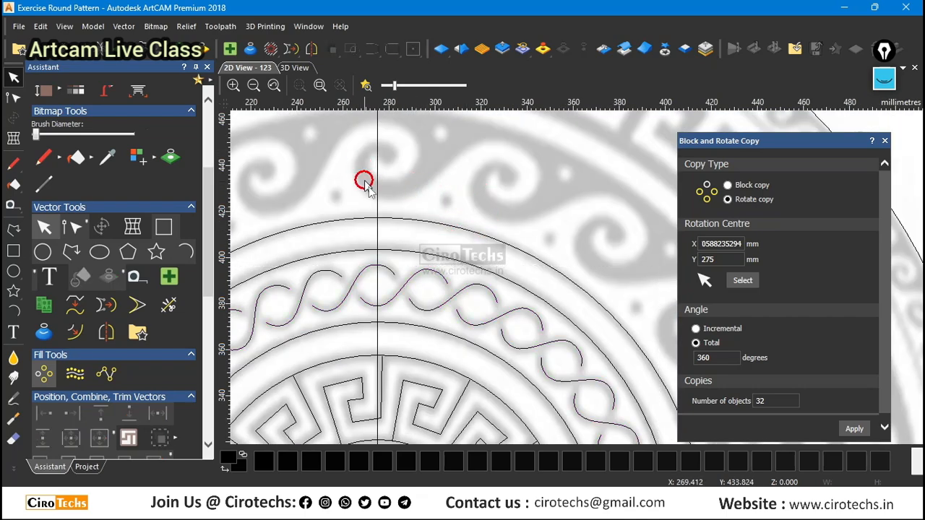
scroll(477, 161, "down", 2)
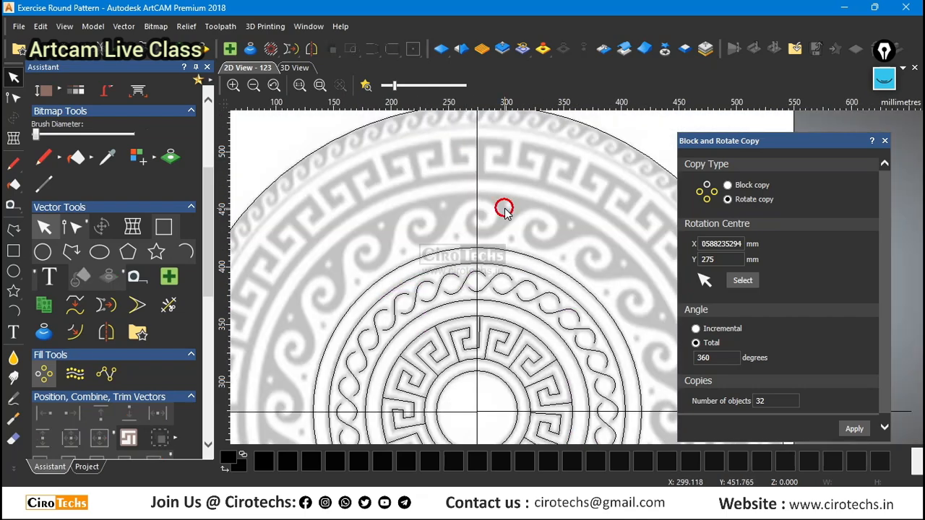
scroll(504, 209, "down", 2)
scroll(562, 319, "up", 2)
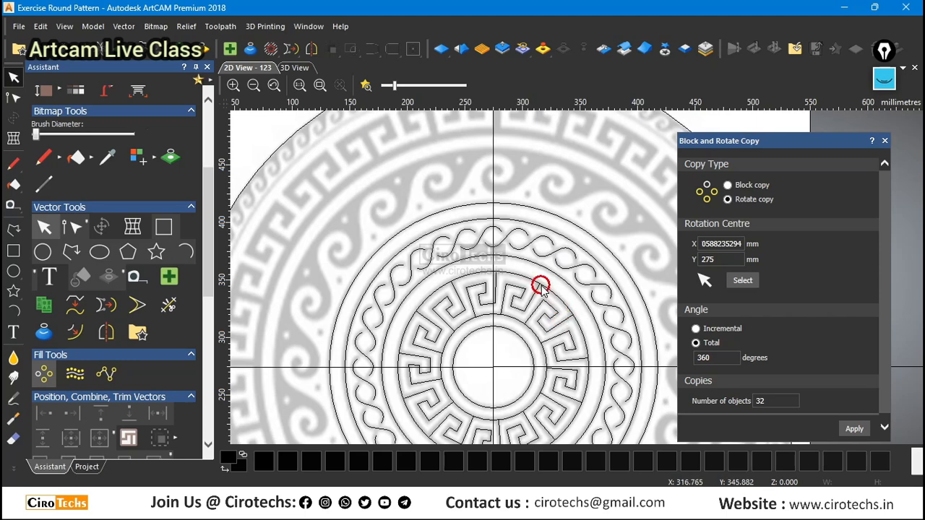
scroll(541, 285, "up", 5)
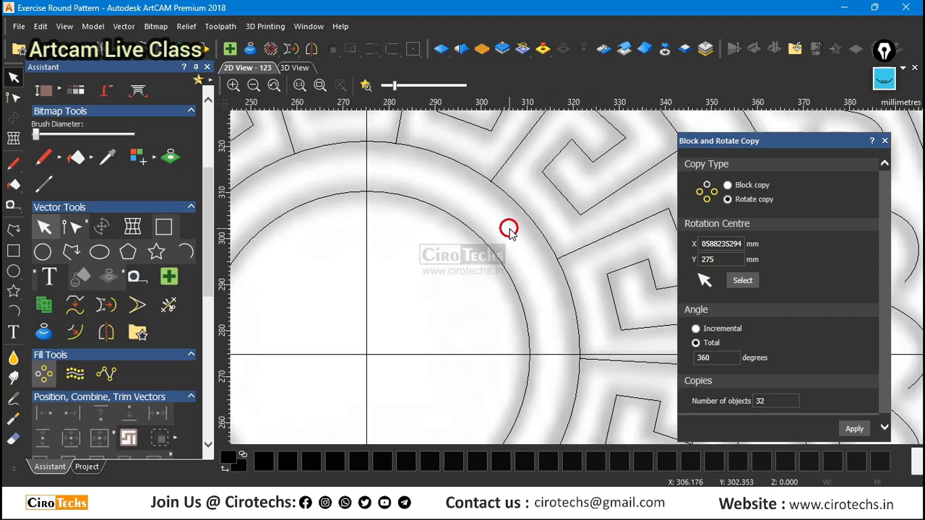
scroll(512, 229, "down", 2)
scroll(513, 203, "up", 2)
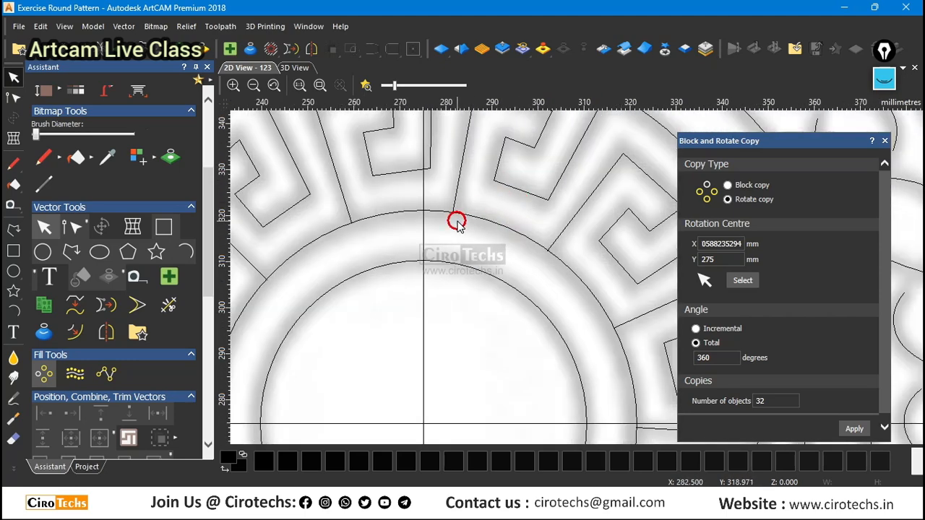
scroll(457, 222, "down", 2)
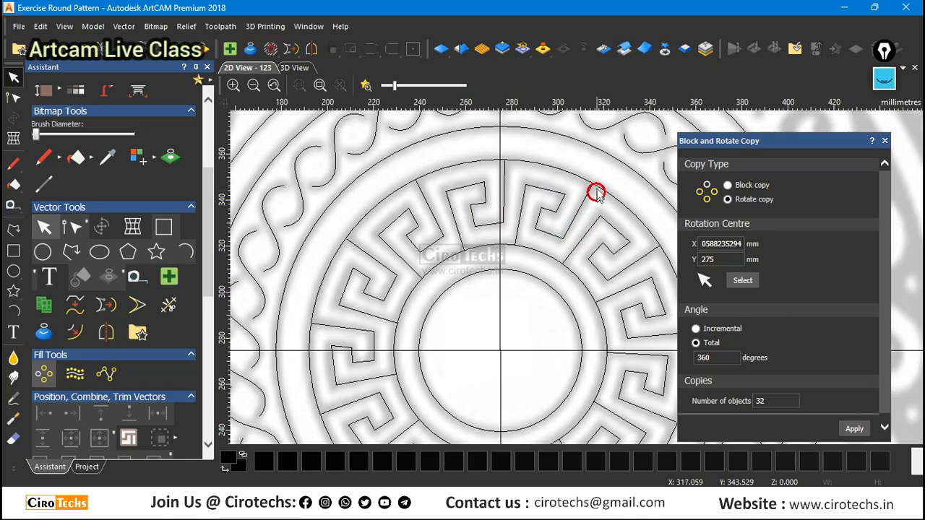
scroll(561, 240, "down", 2)
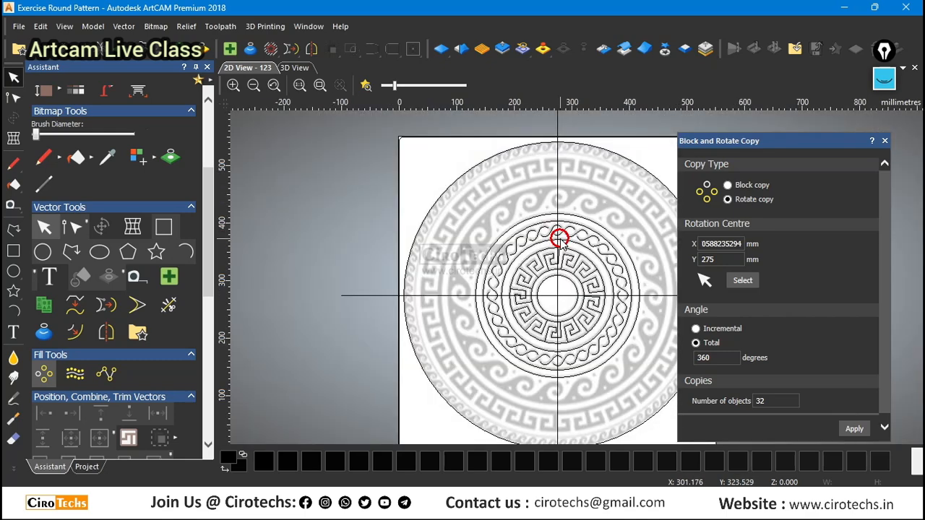
scroll(568, 267, "up", 2)
scroll(569, 272, "down", 2)
scroll(567, 194, "up", 2)
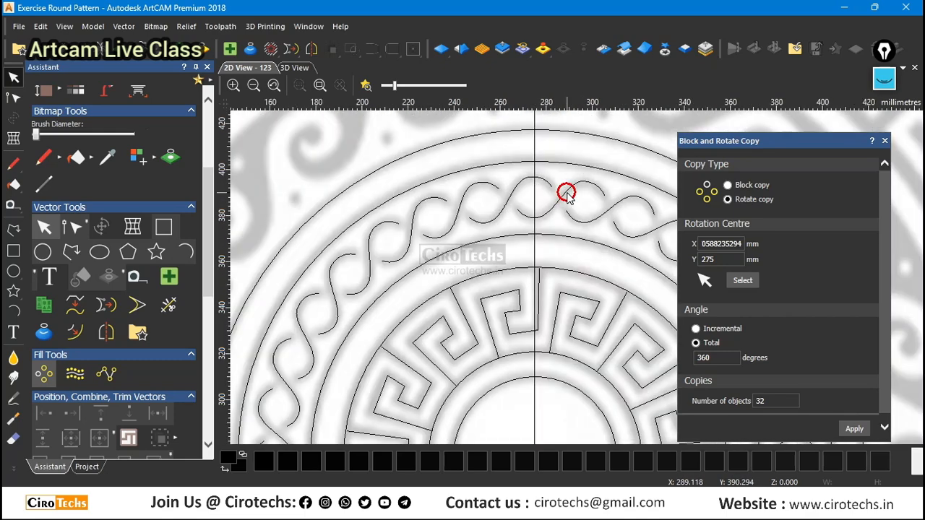
Select the original braid strand just beside the vertical centre line, compare it with the neighbouring copies around the band, and clear the selection.
left_click(567, 190)
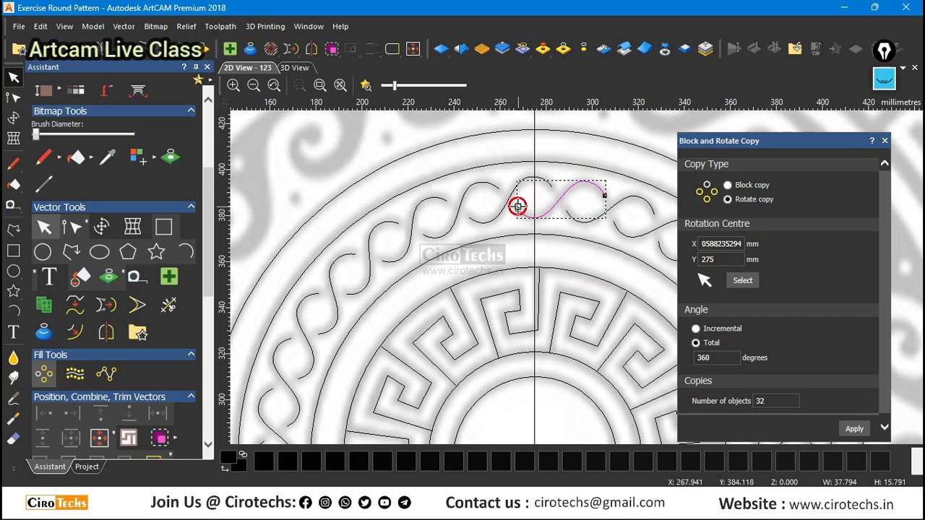
scroll(619, 199, "up", 2)
scroll(607, 227, "down", 2)
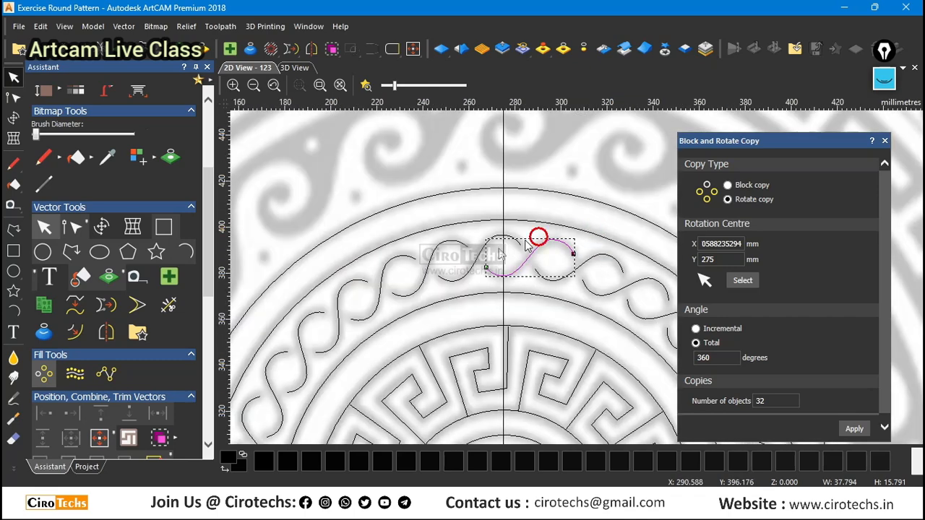
scroll(400, 277, "up", 2)
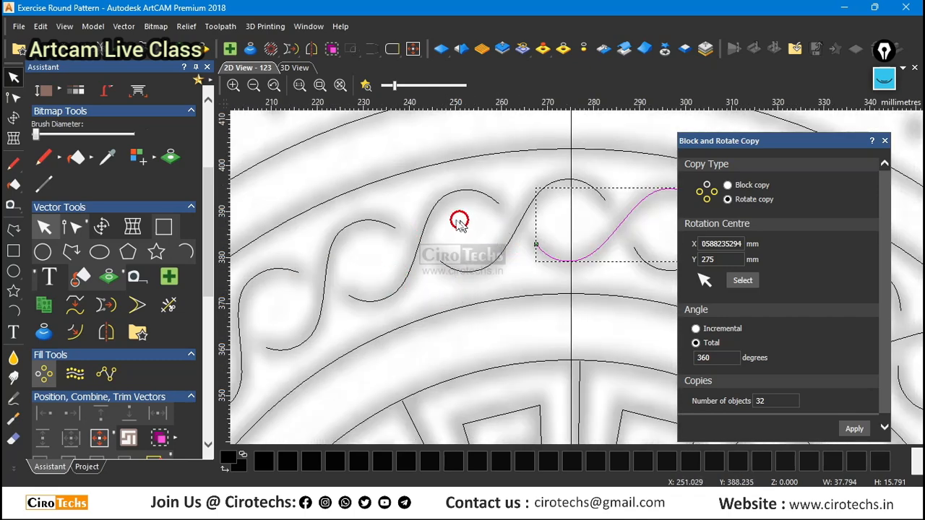
scroll(459, 222, "down", 3)
scroll(591, 278, "down", 1)
scroll(627, 292, "up", 1)
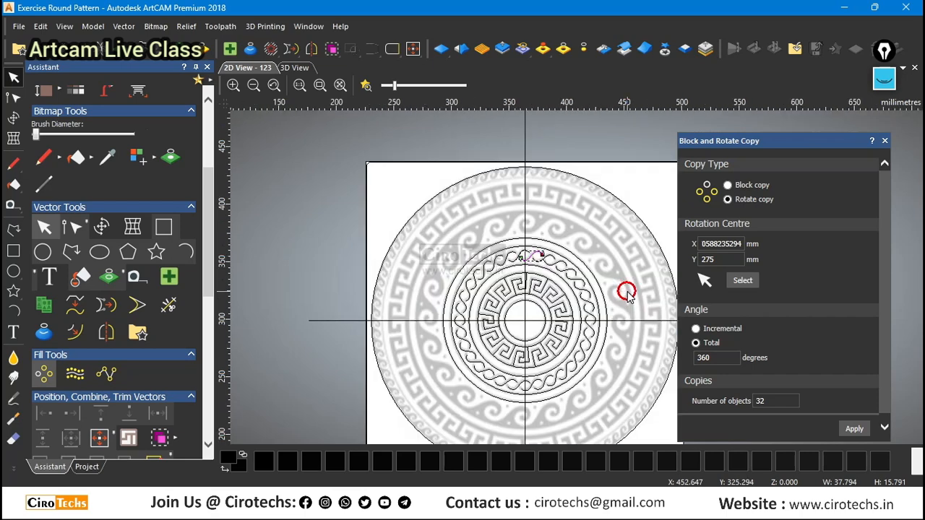
scroll(627, 292, "up", 2)
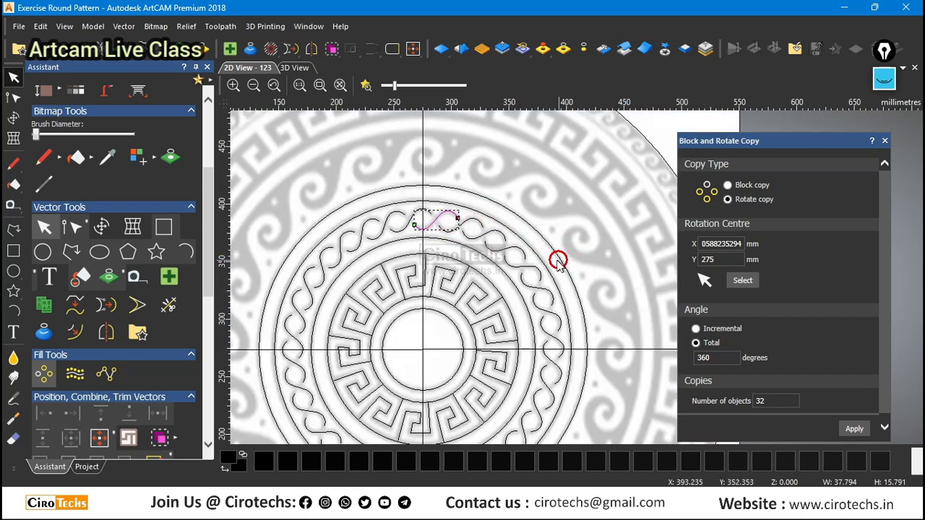
scroll(525, 262, "up", 2)
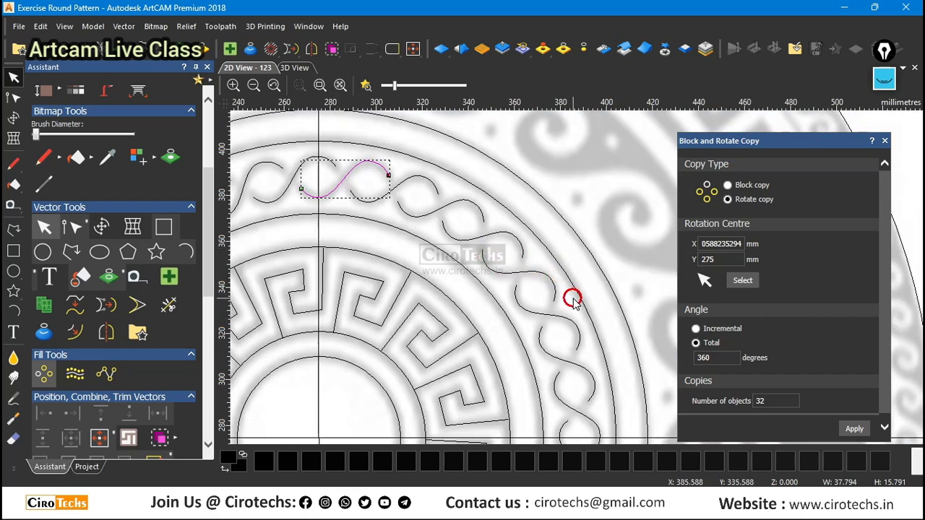
scroll(571, 296, "down", 3)
scroll(434, 227, "up", 1)
scroll(433, 231, "down", 1)
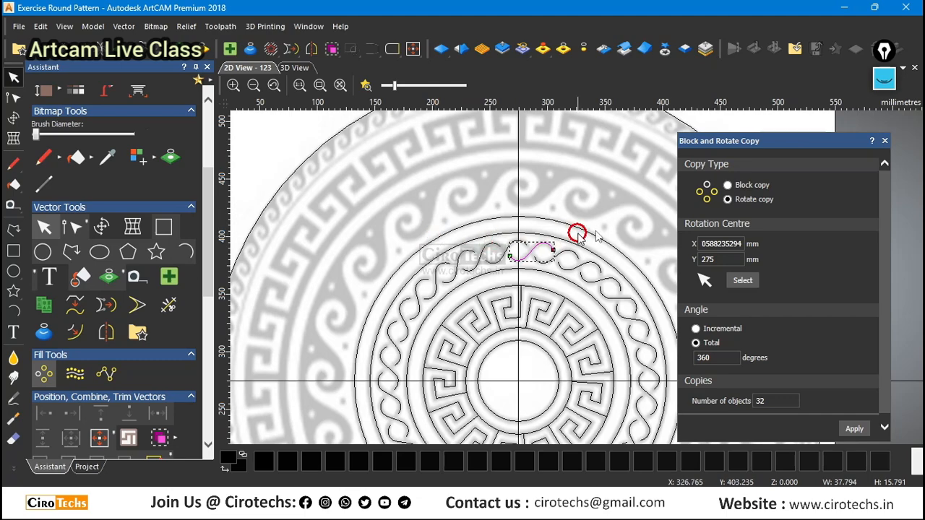
left_click(623, 223)
Show the reference bitmap at full contrast to check the traced key and braid lines, and fade it back to a light grey.
scroll(629, 224, "down", 2)
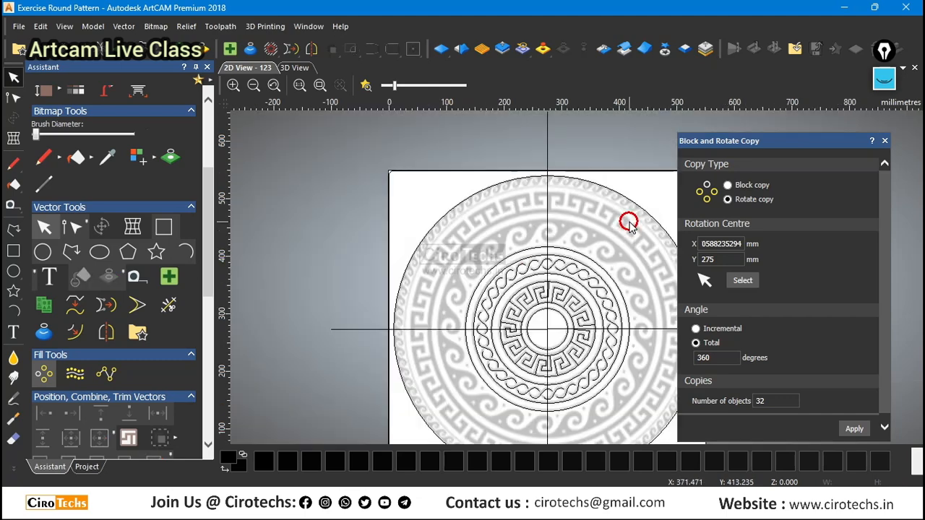
scroll(632, 277, "up", 2)
scroll(539, 228, "up", 2)
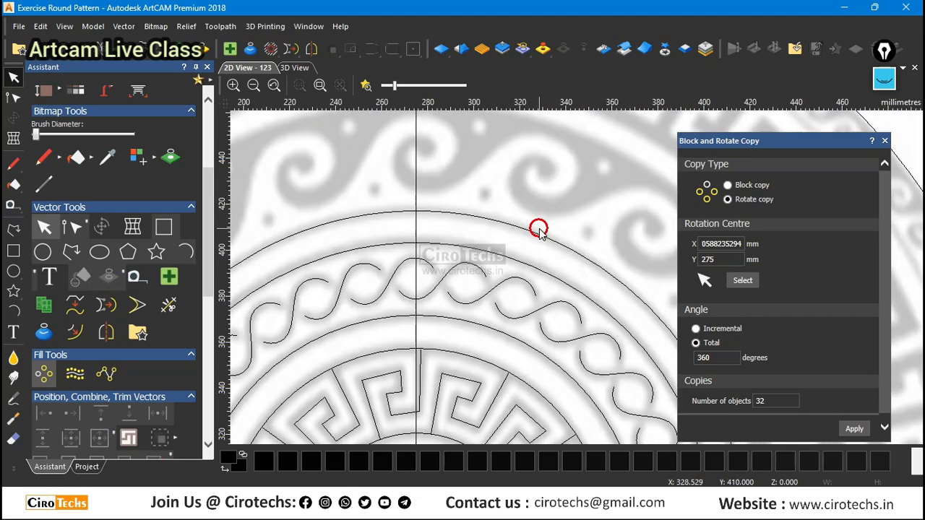
scroll(539, 230, "down", 2)
scroll(540, 228, "down", 2)
scroll(614, 290, "up", 2)
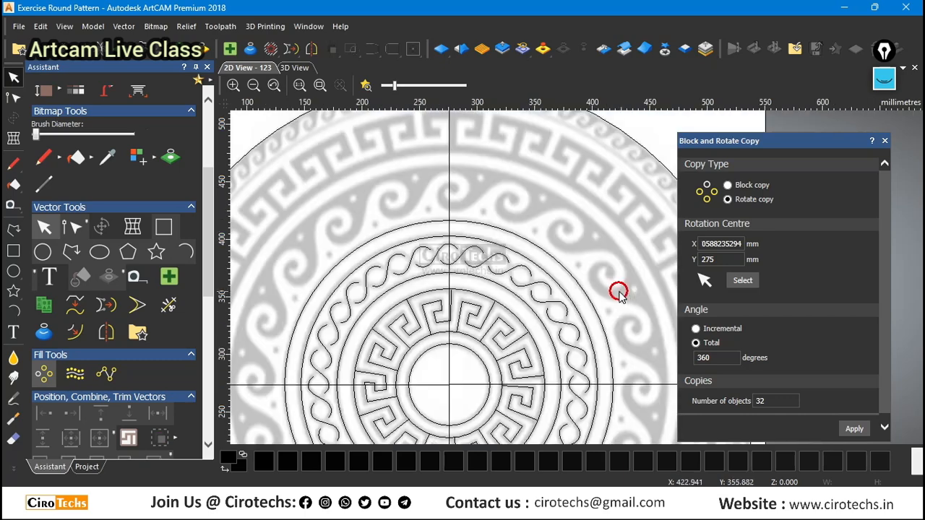
left_click_drag(396, 86, 531, 97)
scroll(372, 285, "up", 2)
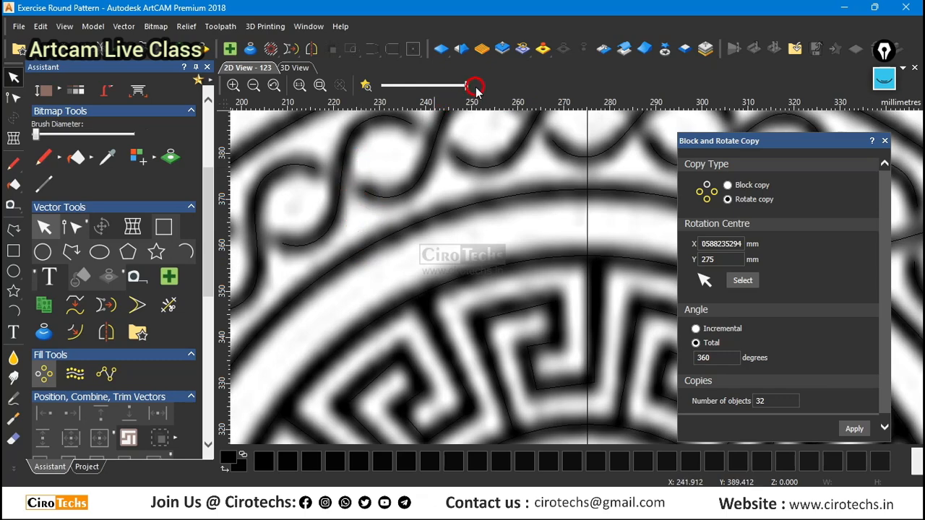
left_click_drag(466, 85, 403, 86)
Make an enlarged concentric copy of the braid band's outermost circle, about 380 mm in diameter, at the outer edge of the wave-scroll band.
scroll(440, 225, "down", 4)
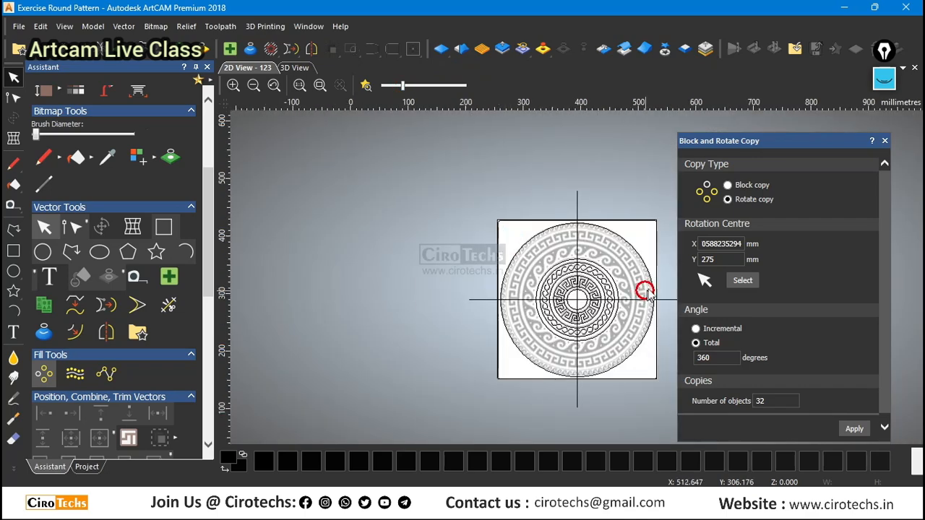
scroll(646, 289, "up", 2)
left_click(510, 249)
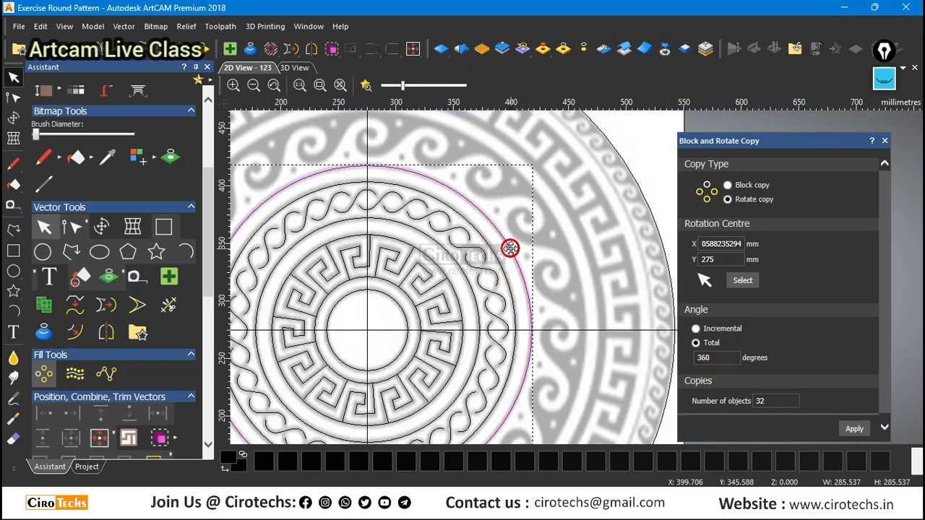
left_click(513, 250)
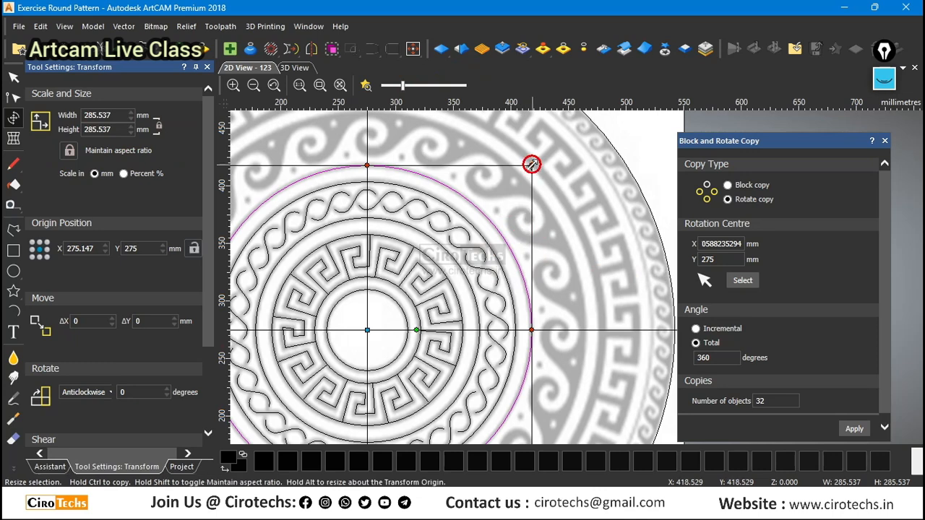
left_click_drag(531, 166, 600, 120, "alt")
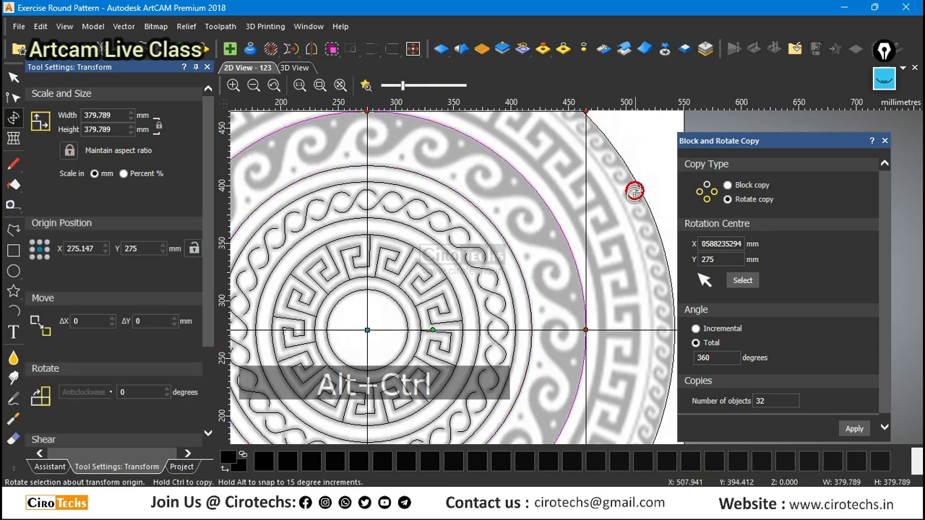
Clear the selection of the enlarged guide circle and examine the wave scrolls between the band's inner and outer guide circles.
scroll(617, 227, "down", 2)
left_click(619, 231)
scroll(480, 212, "up", 2)
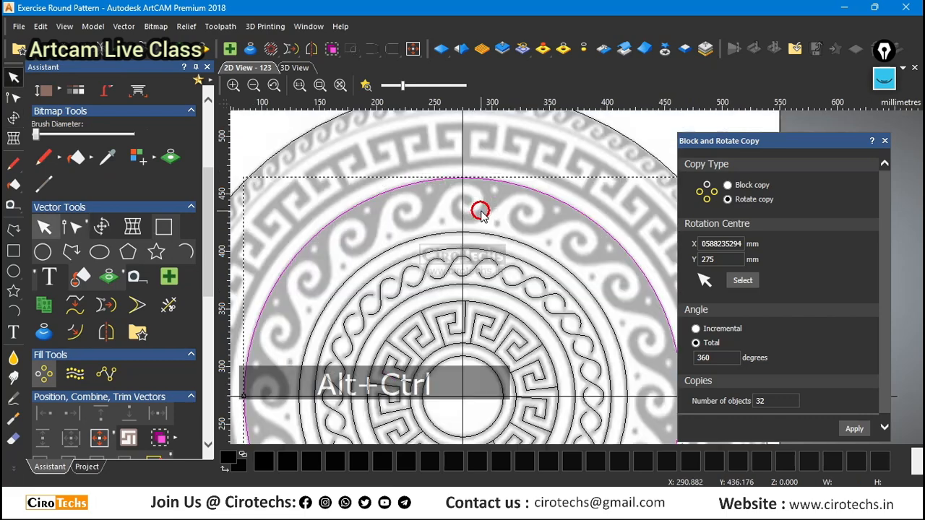
left_click(480, 211)
scroll(479, 208, "down", 2)
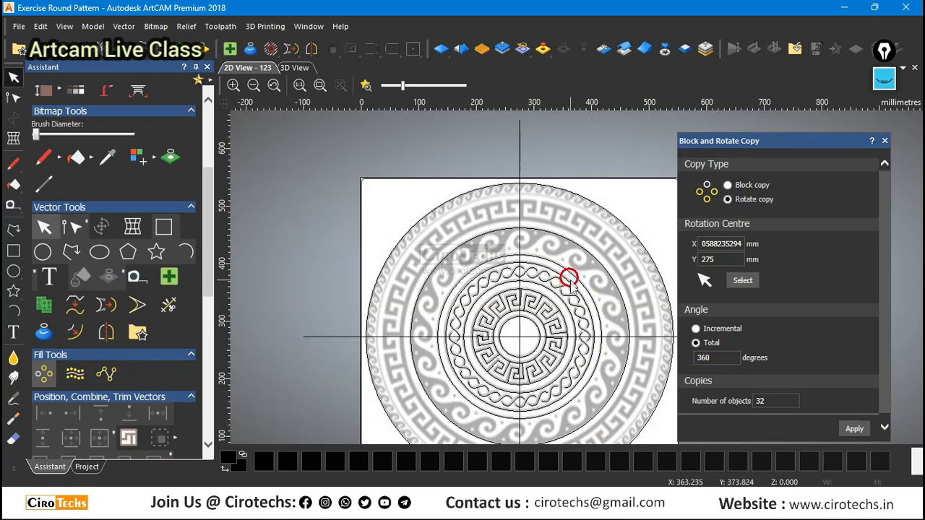
scroll(557, 238, "up", 6)
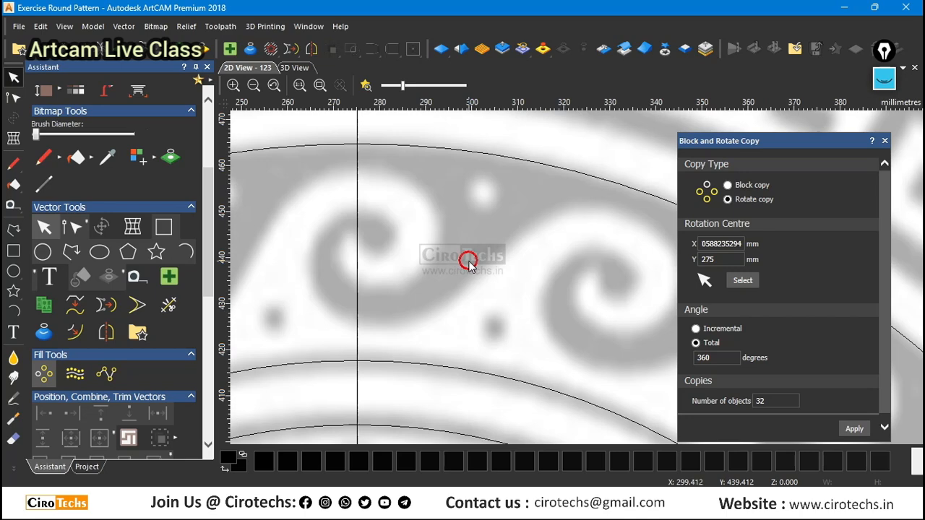
scroll(477, 266, "down", 2)
scroll(470, 231, "down", 1)
scroll(573, 284, "up", 1)
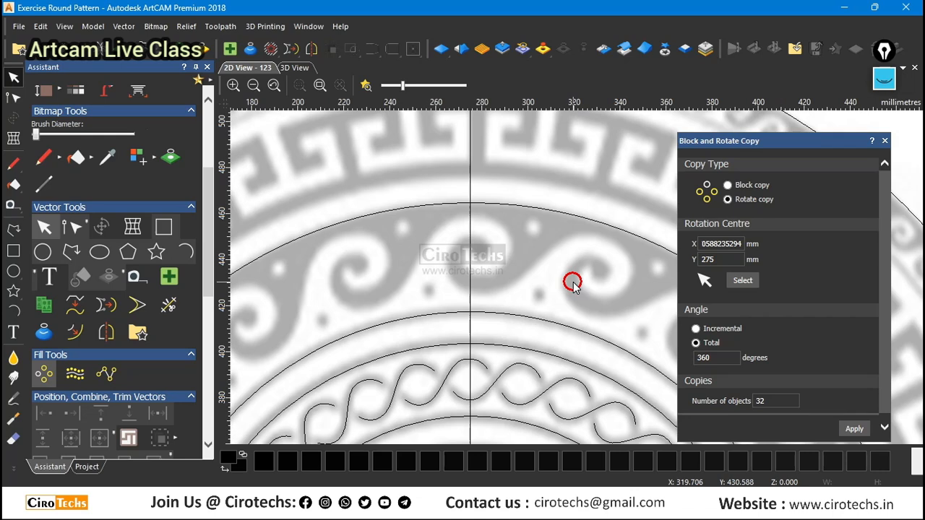
scroll(571, 284, "down", 2)
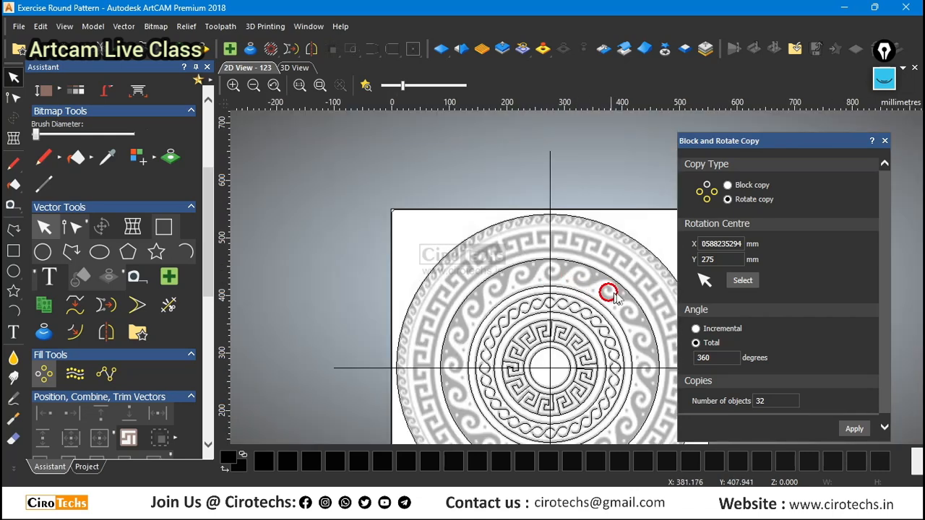
Make a reduced concentric copy of the wave-scroll band's outer circle, about 301 mm in diameter, at the band's inner edge.
left_click(587, 258)
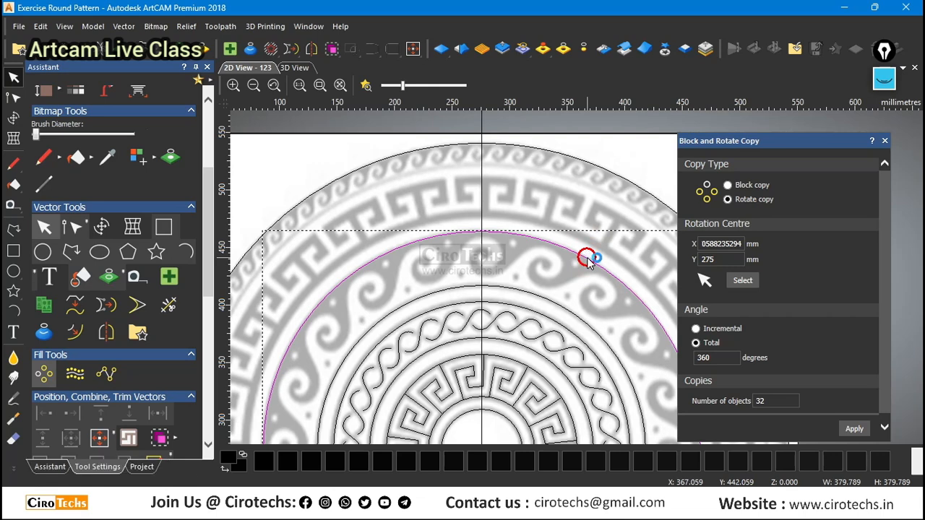
scroll(579, 253, "down", 2)
scroll(619, 247, "up", 7)
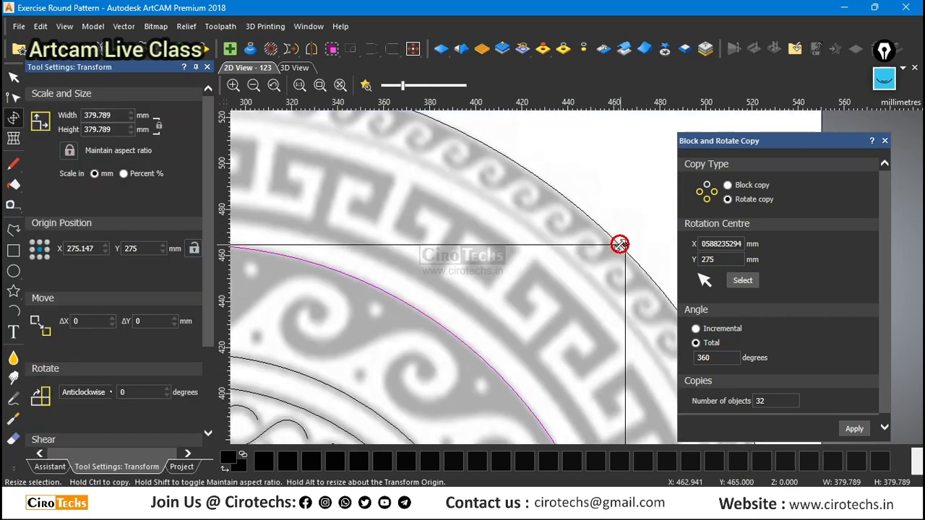
left_click_drag(625, 245, 517, 320, "alt")
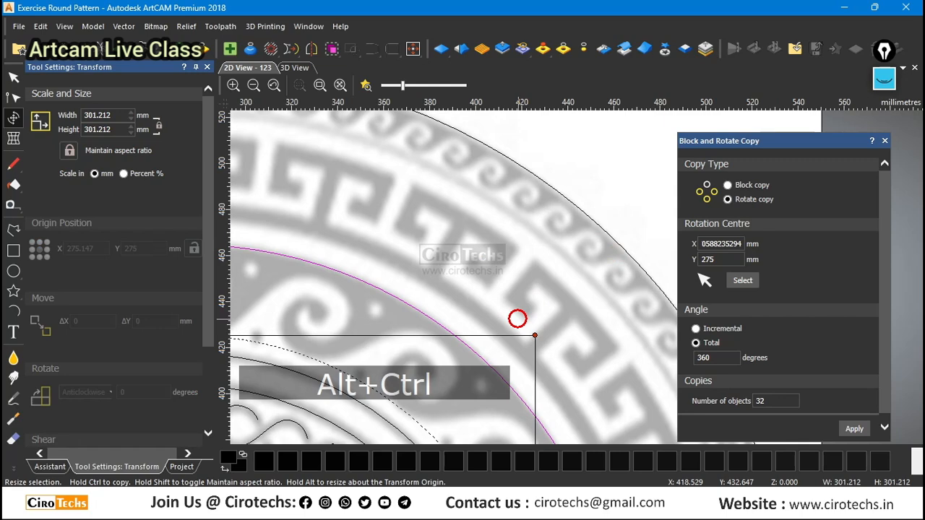
scroll(423, 307, "down", 4)
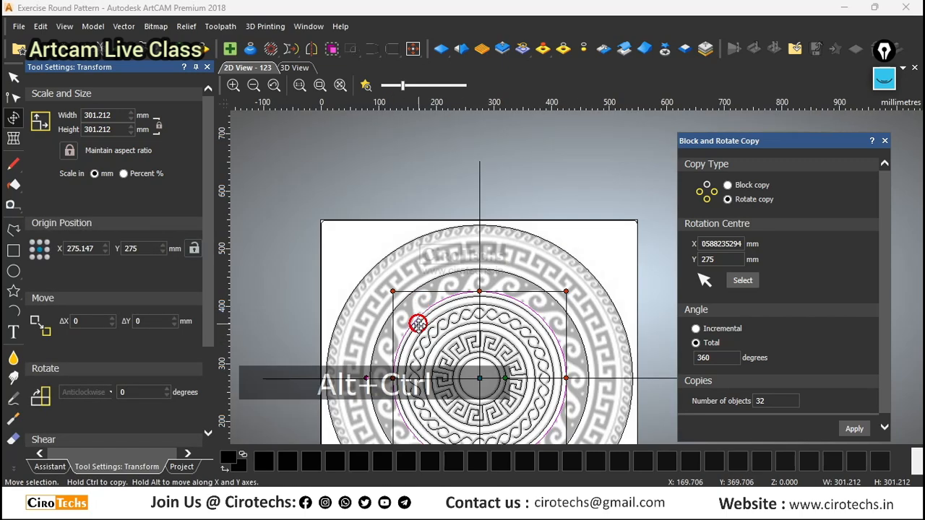
scroll(525, 289, "up", 1)
scroll(524, 289, "up", 5)
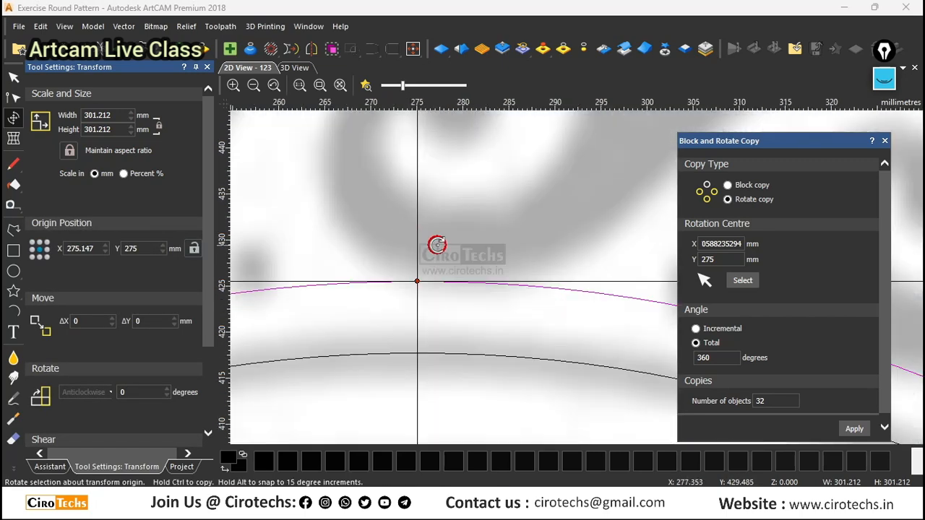
scroll(427, 278, "down", 3)
scroll(550, 292, "up", 2)
scroll(482, 270, "down", 2)
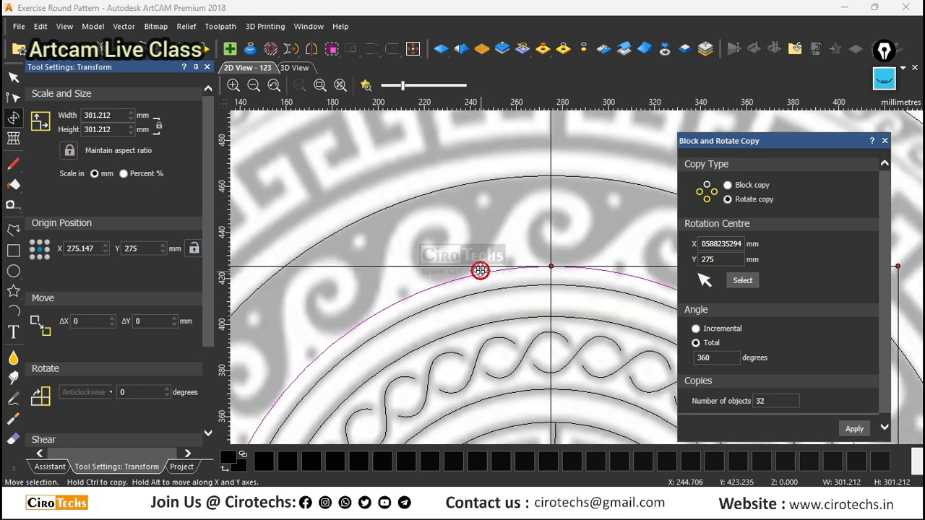
left_click(445, 219)
Examine the wave-scroll band all the way around the ornament to count its repeating scrolls.
scroll(522, 260, "down", 2)
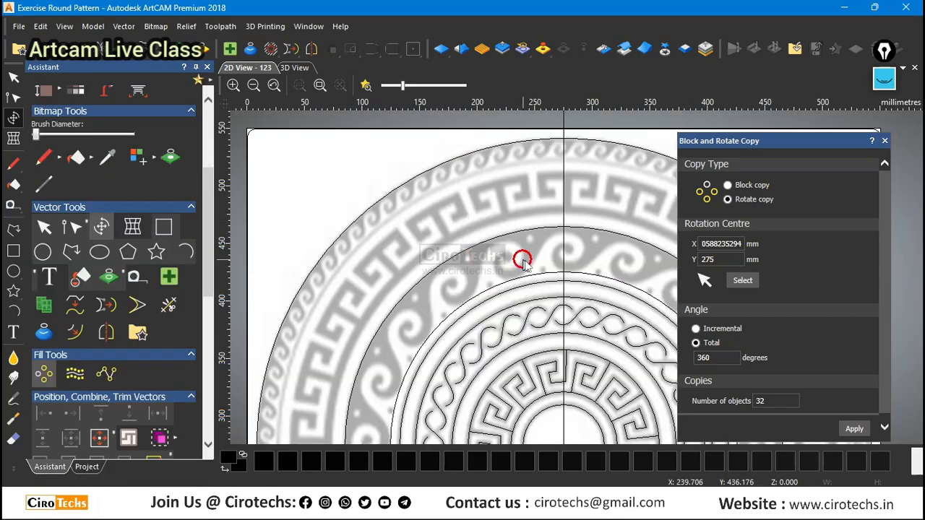
scroll(597, 277, "up", 3)
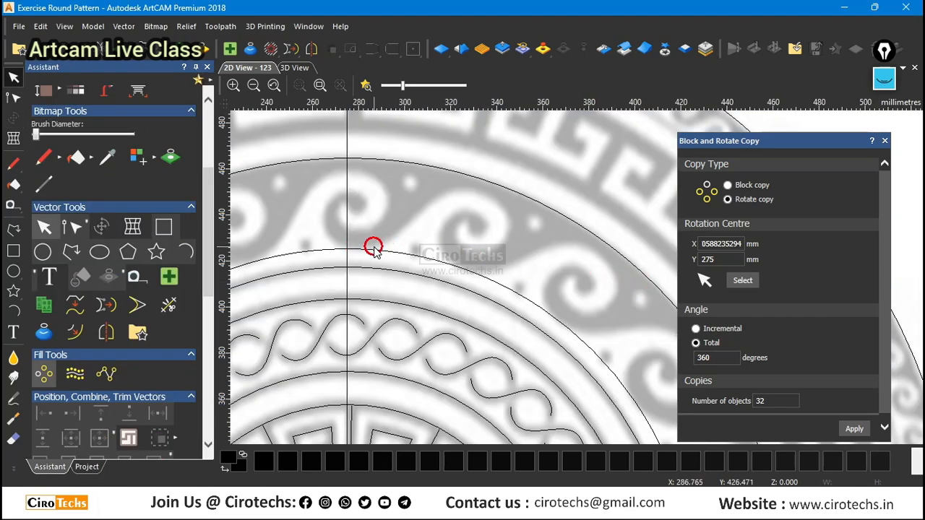
scroll(440, 201, "down", 2)
scroll(543, 268, "up", 2)
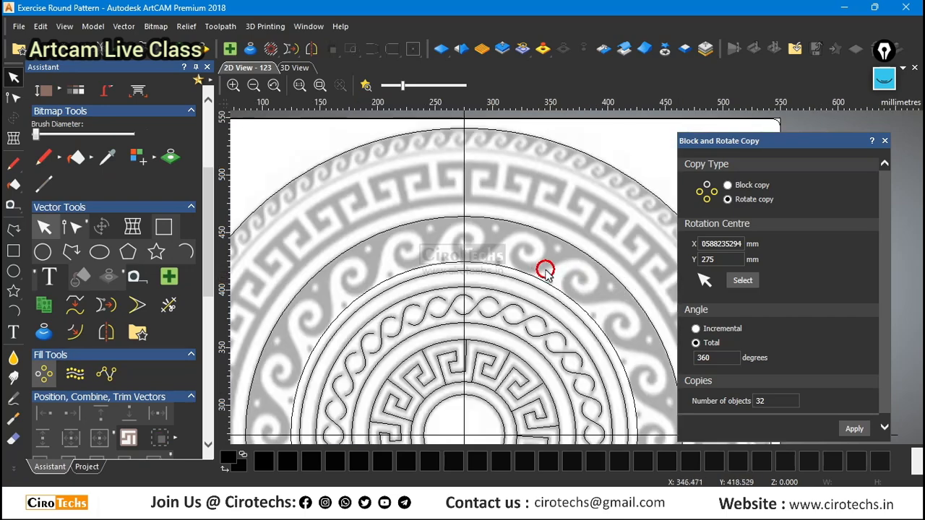
scroll(477, 246, "down", 4)
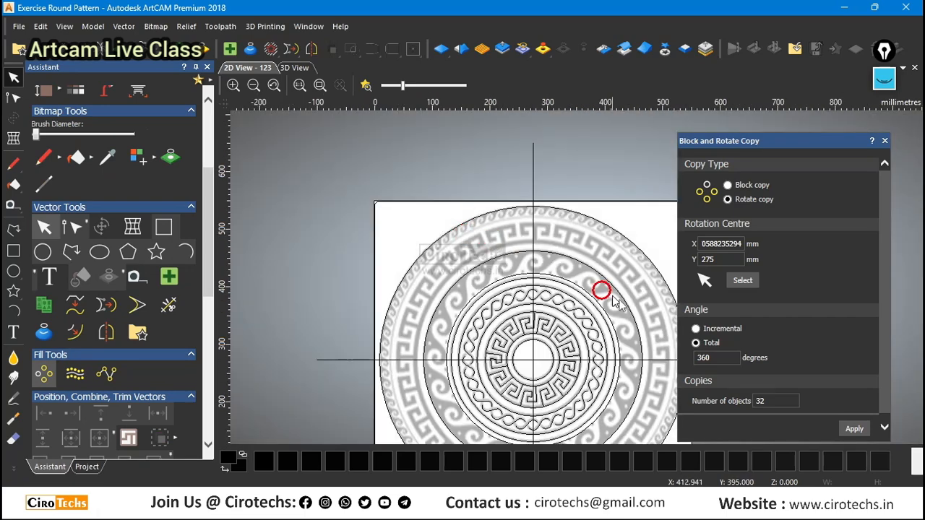
scroll(593, 296, "up", 1)
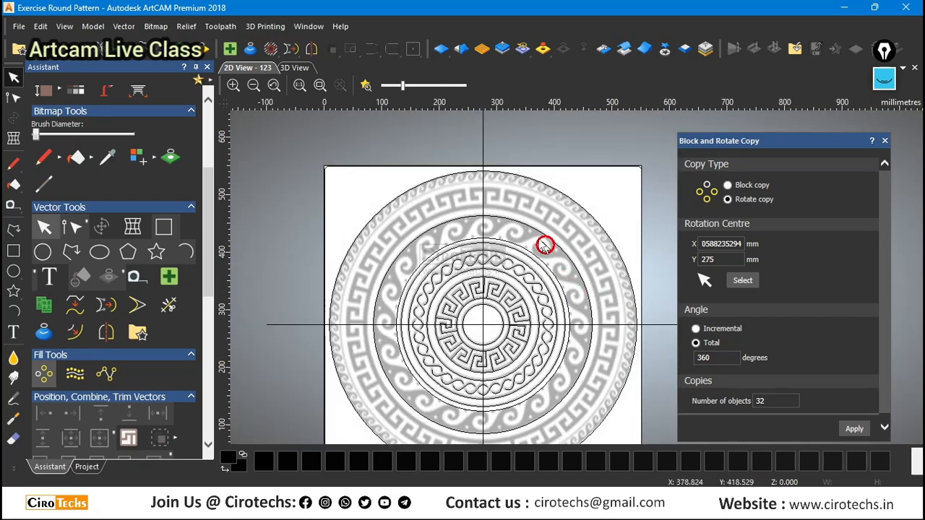
scroll(545, 245, "up", 2)
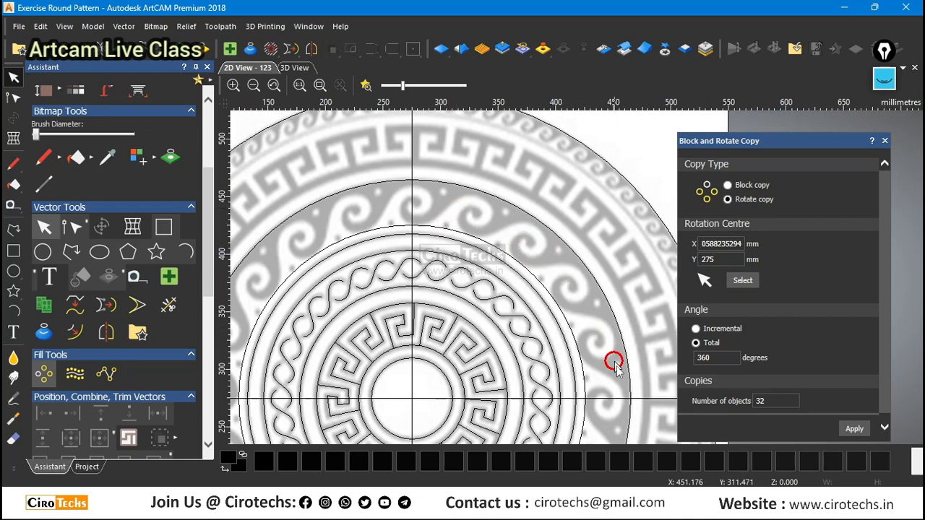
scroll(614, 390, "down", 2)
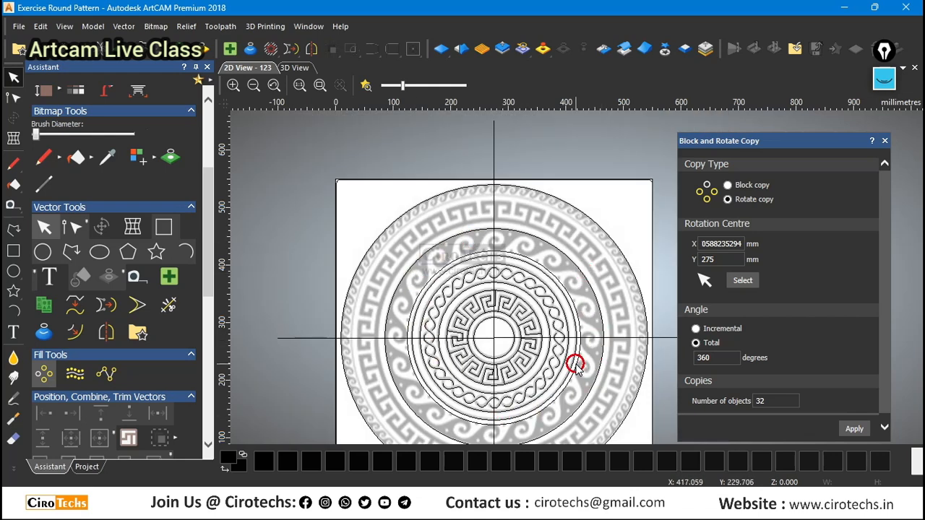
scroll(582, 296, "up", 2)
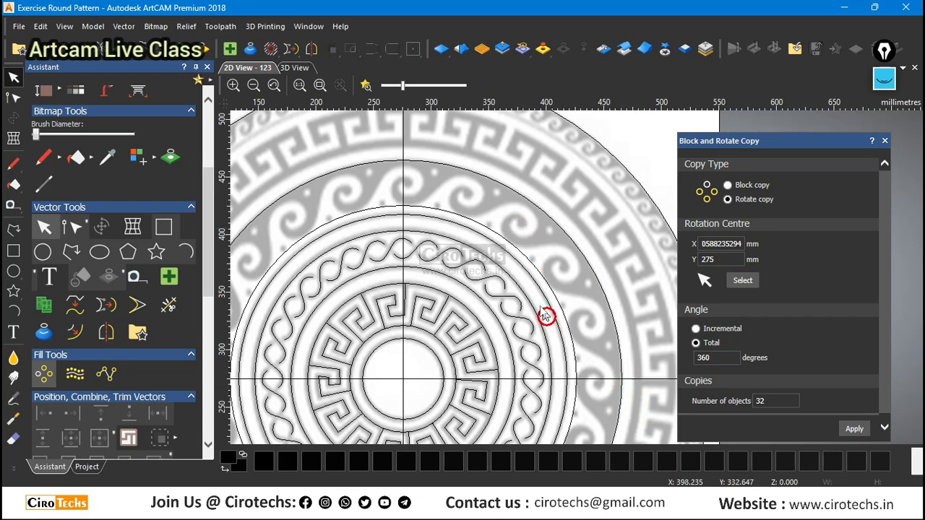
scroll(509, 272, "down", 1)
Draw a vertical polyline about 190 mm long from the ornament's centre up to the outer circle of the wave-scroll band.
left_click(12, 231)
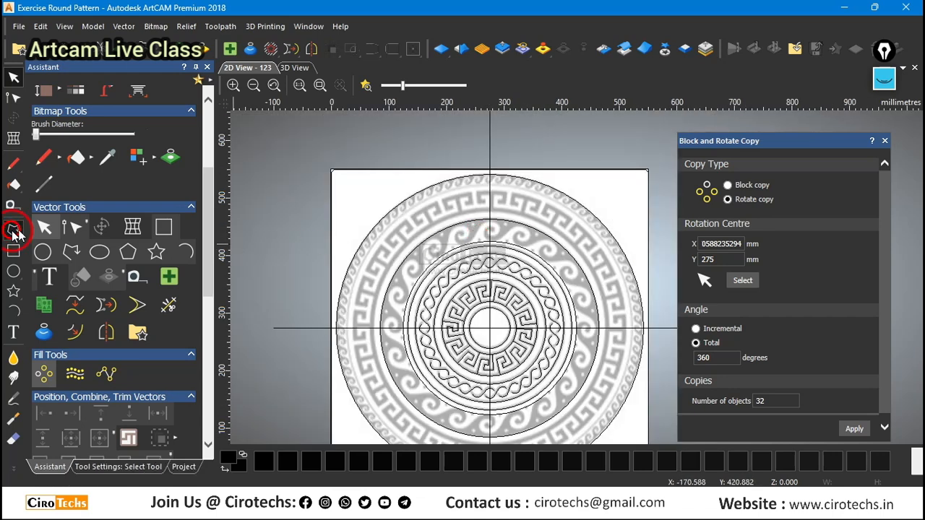
left_click(490, 328)
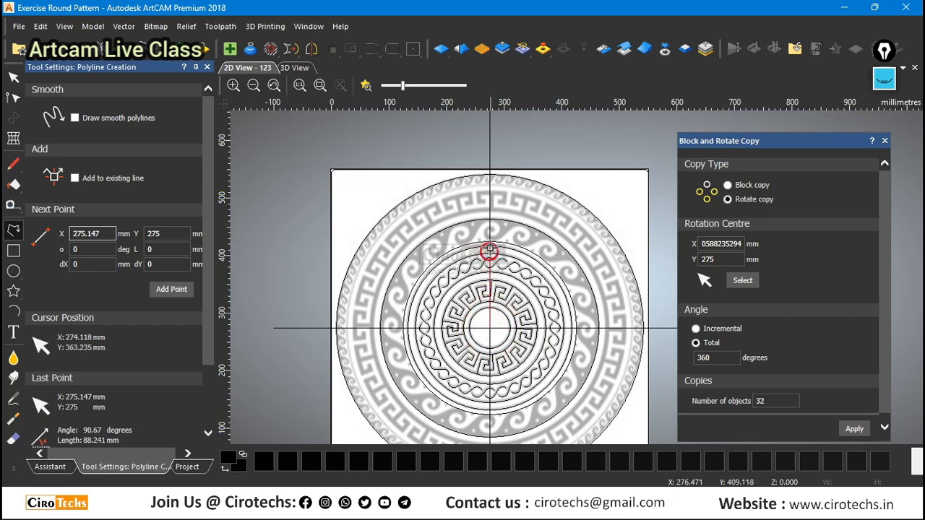
scroll(491, 251, "up", 3)
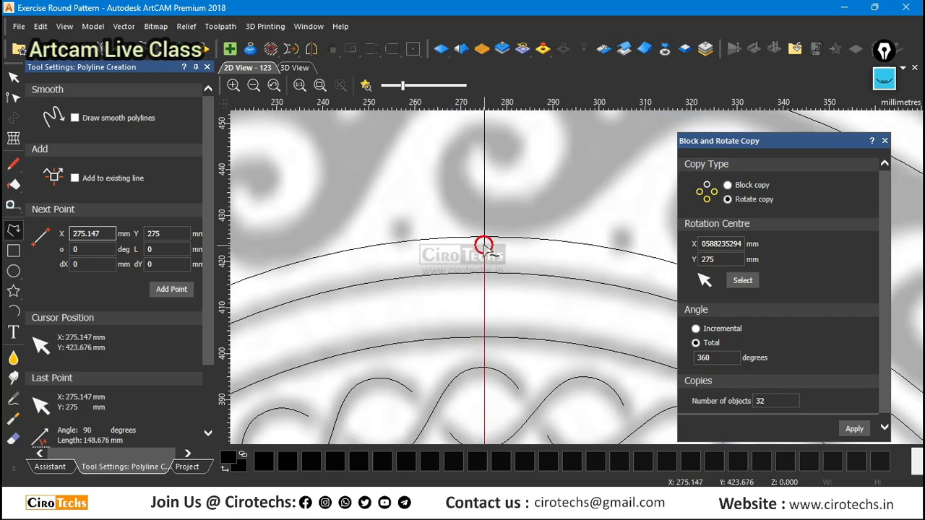
scroll(484, 244, "down", 2)
scroll(557, 221, "up", 1)
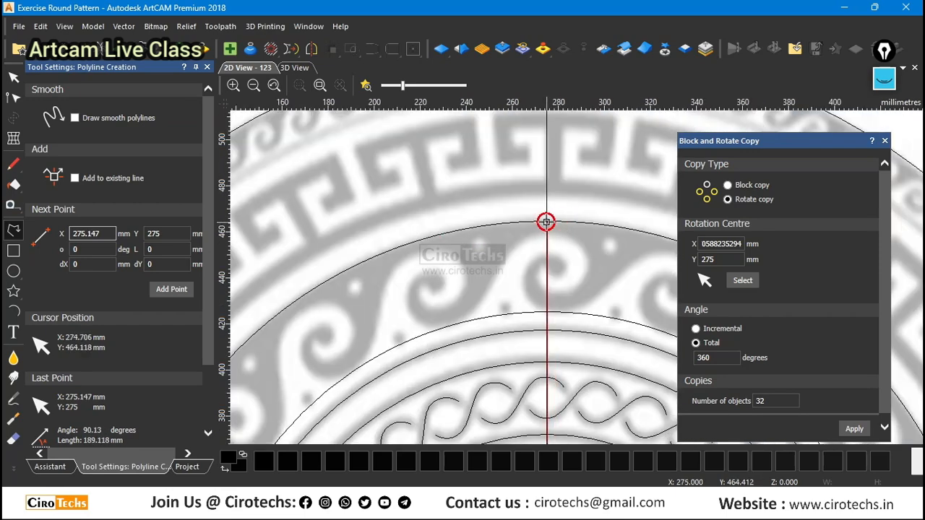
left_click(546, 222)
key("Escape")
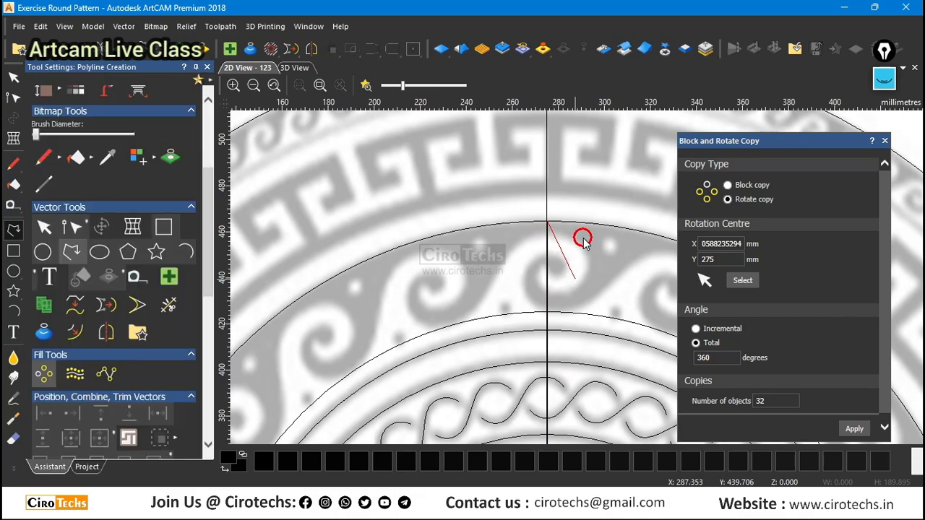
Rotate-copy the vertical radial line about the ornament's centre as 20 objects over a total of 360 degrees.
scroll(567, 237, "up", 3)
scroll(567, 236, "down", 6)
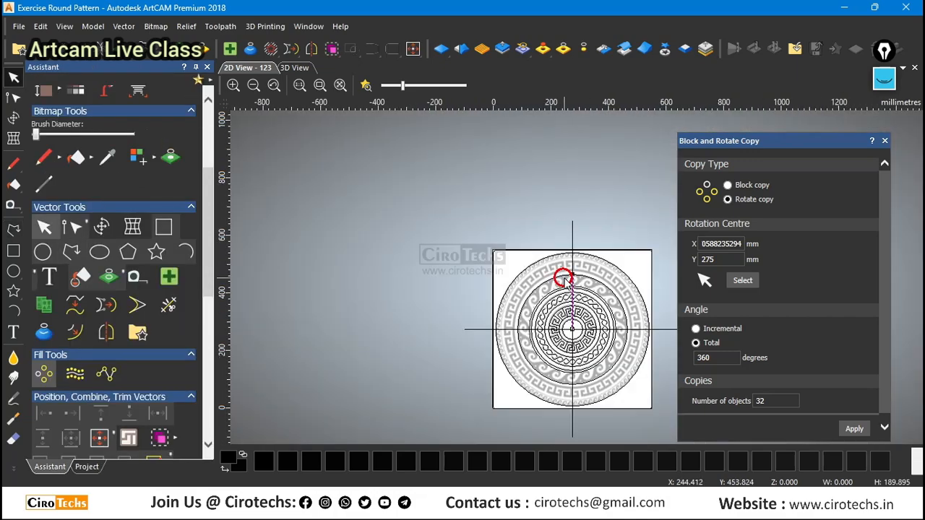
scroll(637, 343, "up", 3)
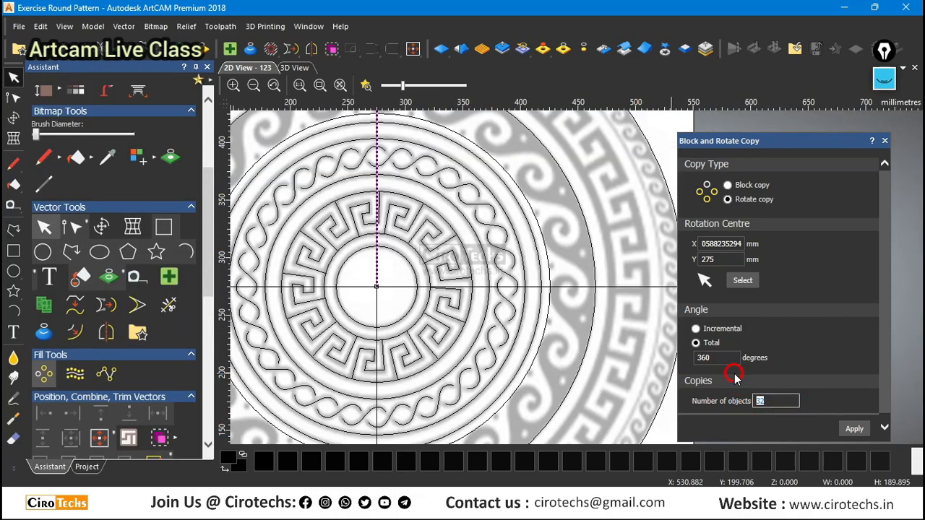
left_click(855, 429)
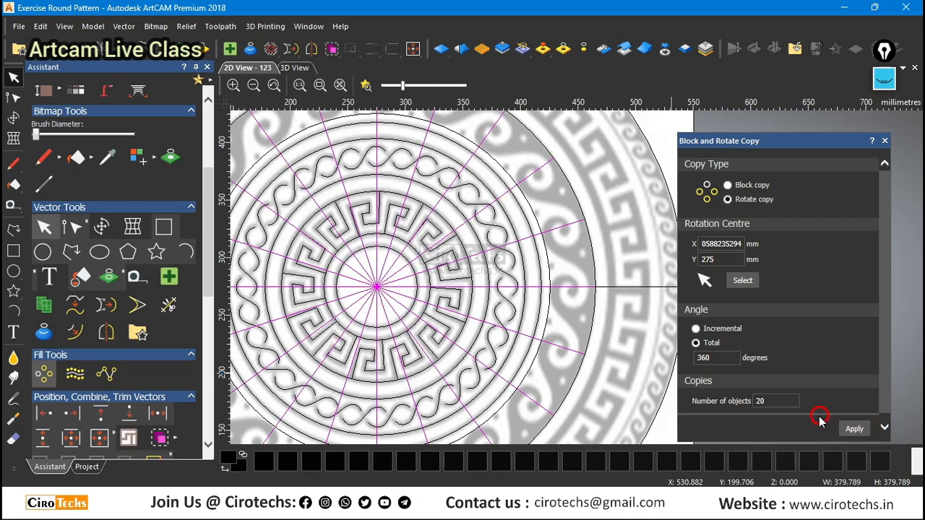
scroll(439, 233, "down", 3)
scroll(489, 176, "up", 3)
scroll(488, 175, "down", 3)
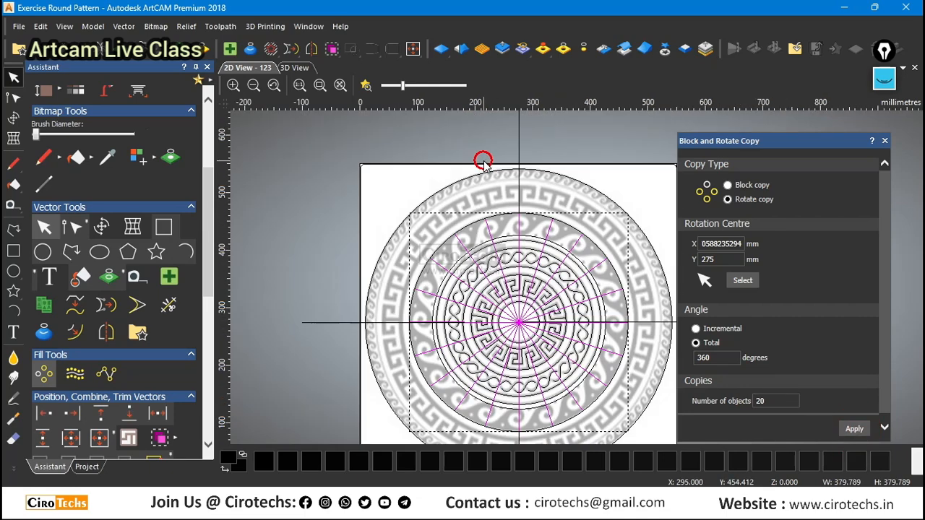
scroll(570, 219, "up", 3)
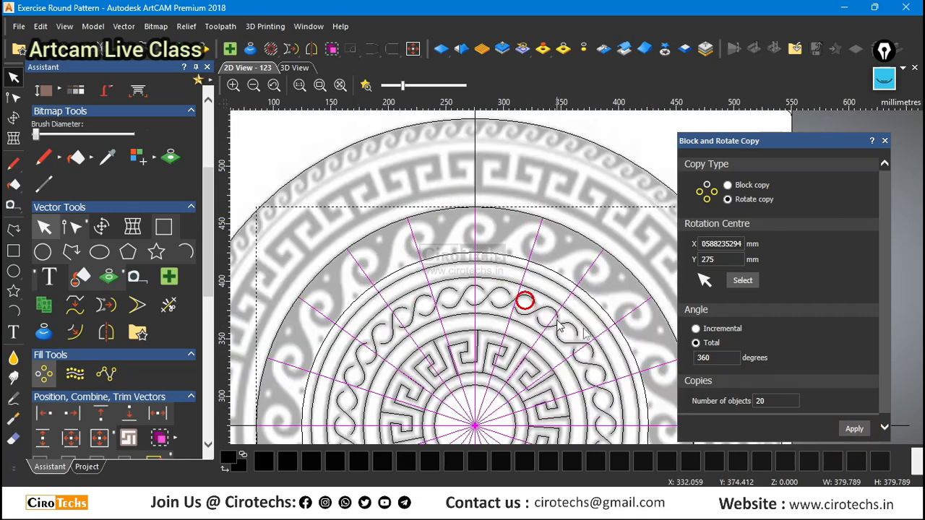
Delete the radial line copies, keeping only the vertical line and its nearest clockwise neighbour.
left_click(476, 229, "shift")
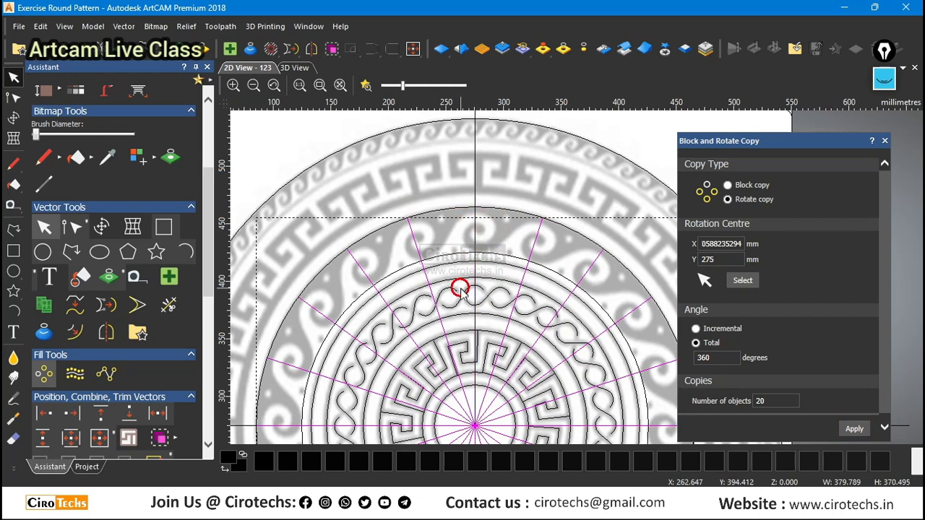
left_click(534, 239, "shift")
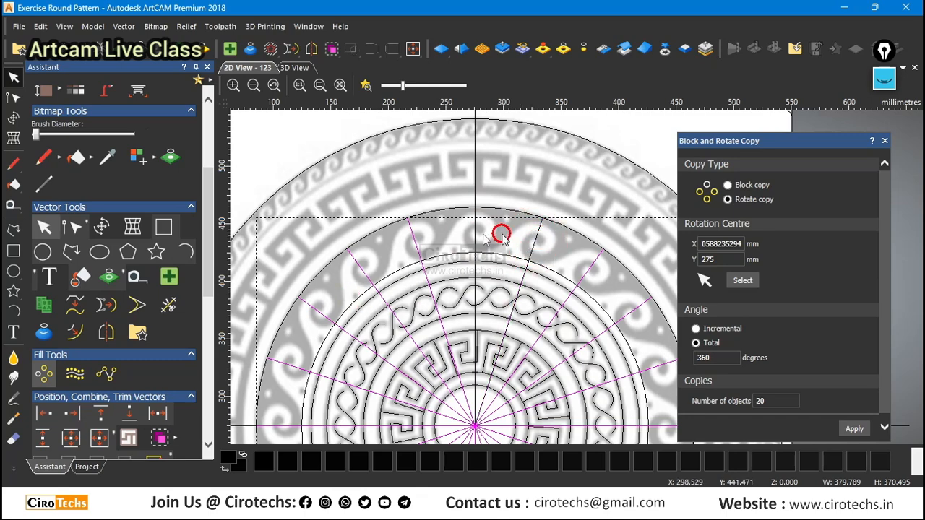
scroll(534, 224, "down", 2)
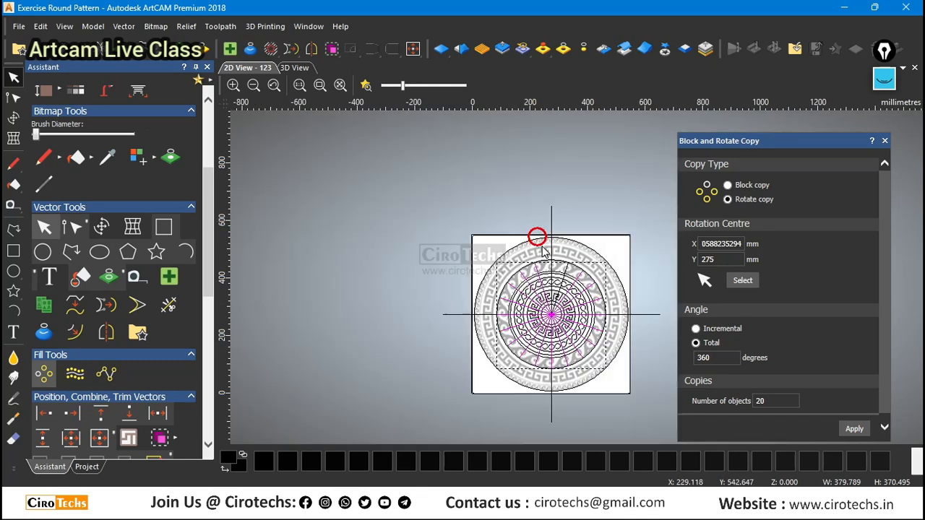
scroll(627, 351, "up", 2)
scroll(582, 287, "down", 1)
key("Delete")
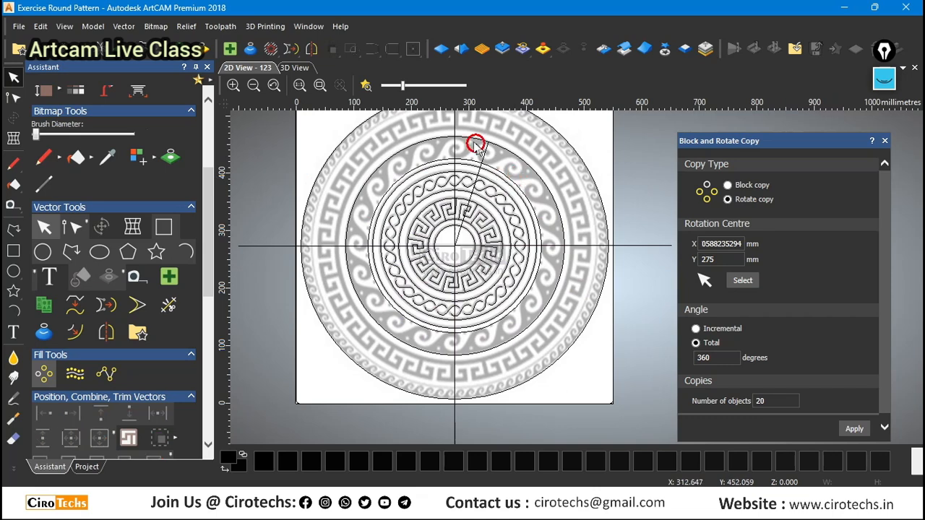
Examine the two radial lines and the wave scroll between them to see where one repeating segment starts and ends.
scroll(485, 173, "up", 1)
left_click(499, 167)
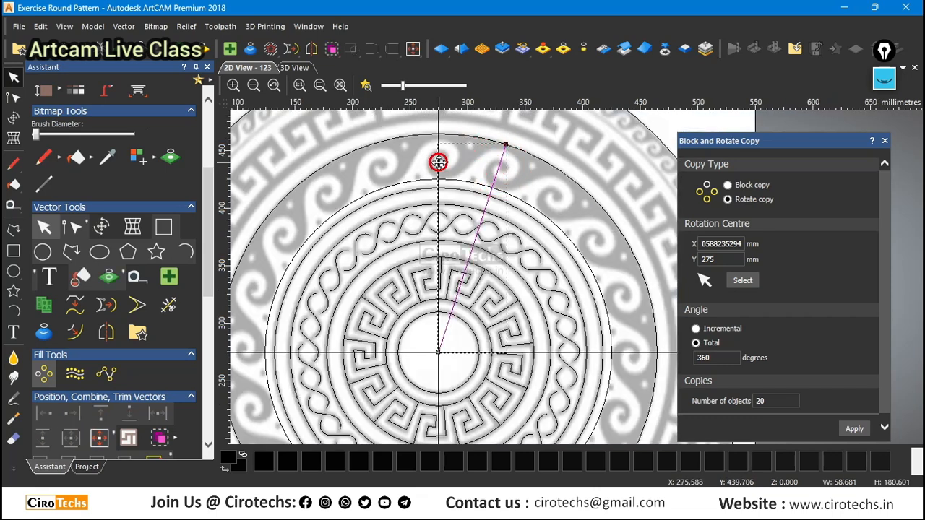
left_click(434, 196)
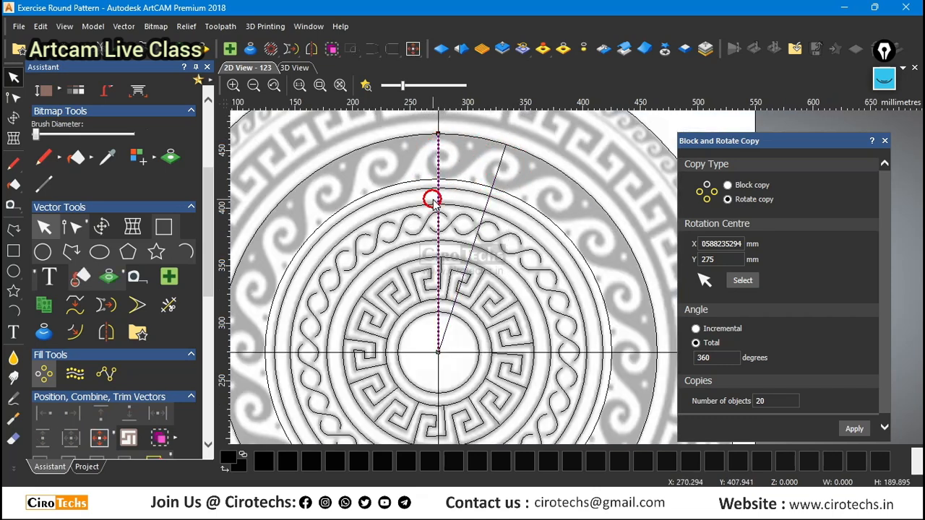
left_click(498, 162)
left_click(438, 165)
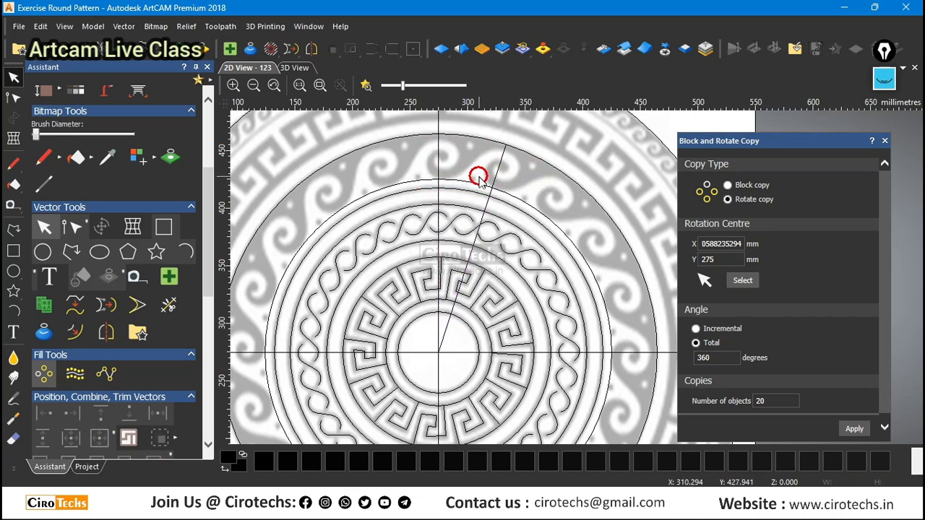
scroll(496, 171, "up", 2)
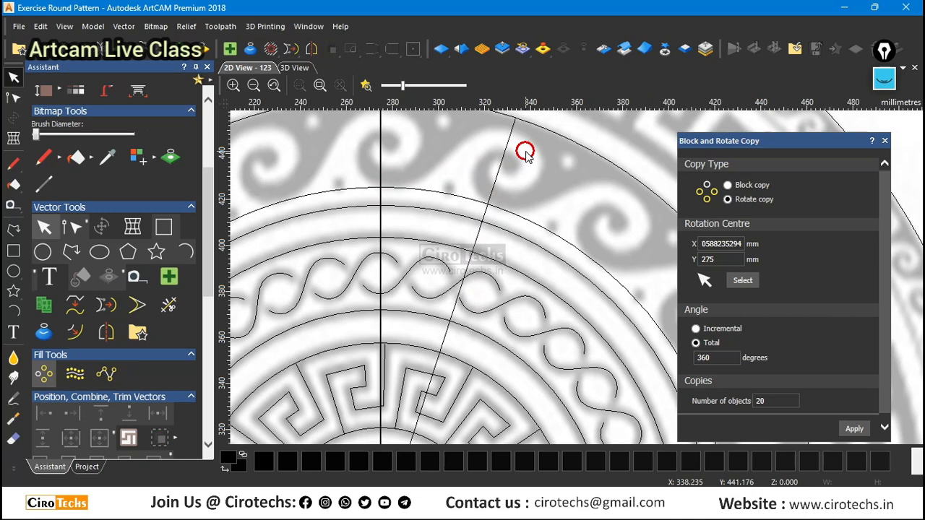
scroll(523, 152, "down", 2)
scroll(557, 219, "up", 2)
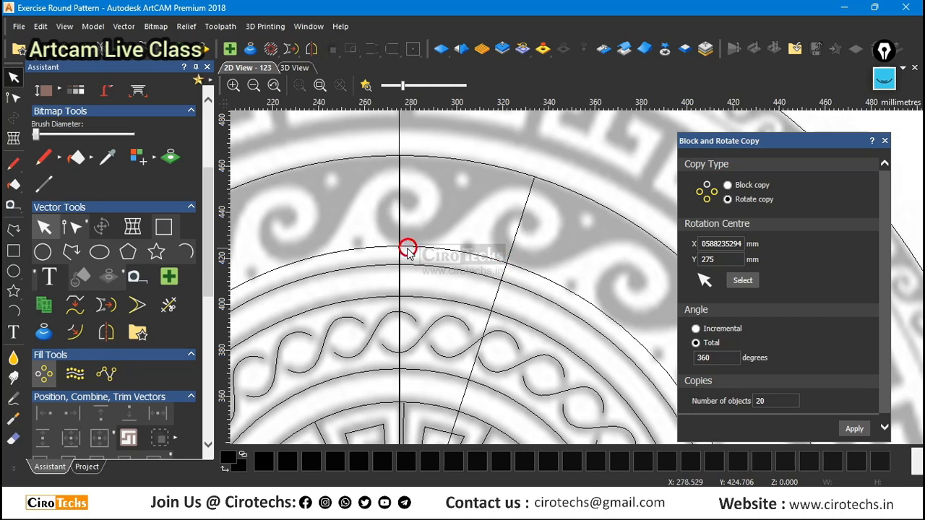
scroll(422, 242, "up", 1)
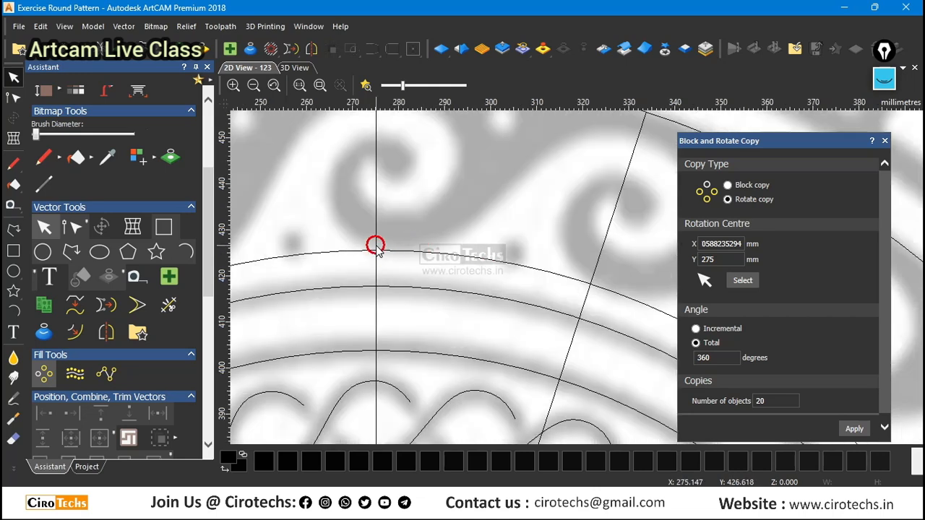
scroll(579, 277, "down", 1)
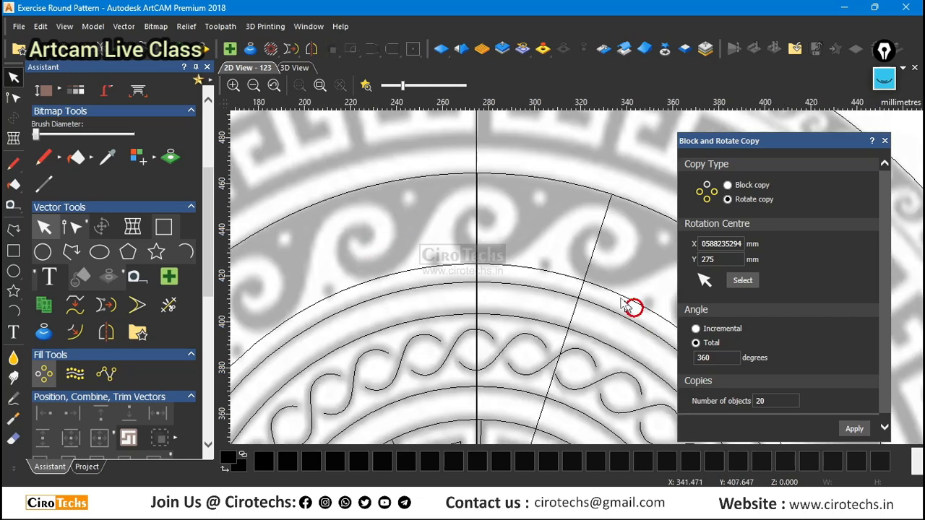
Start a polyline where the vertical line meets the wave-scroll band's inner circle, placing its second point on the crest of the next clockwise scroll.
left_click(13, 228)
scroll(474, 266, "up", 1)
scroll(474, 260, "up", 1)
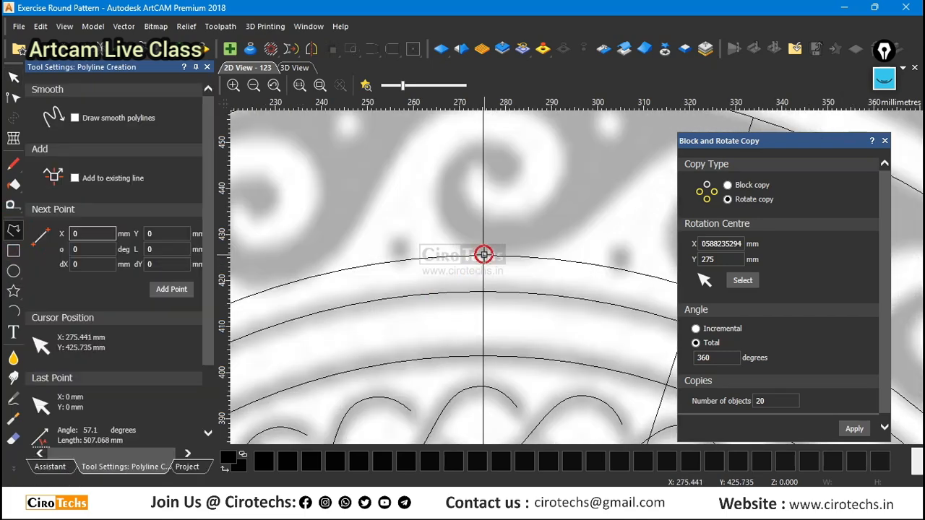
left_click(484, 254)
scroll(504, 252, "down", 3)
scroll(579, 253, "up", 2)
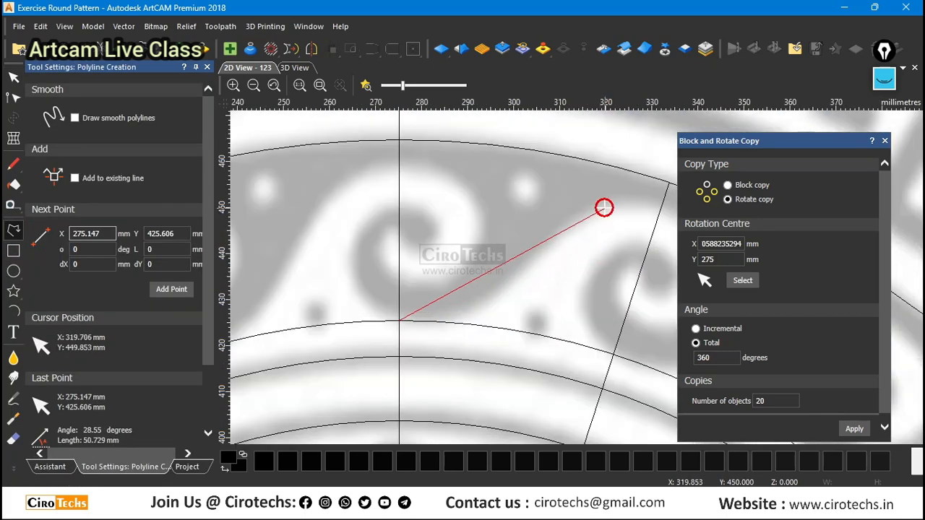
scroll(550, 219, "down", 1)
scroll(578, 228, "up", 1)
left_click(613, 210)
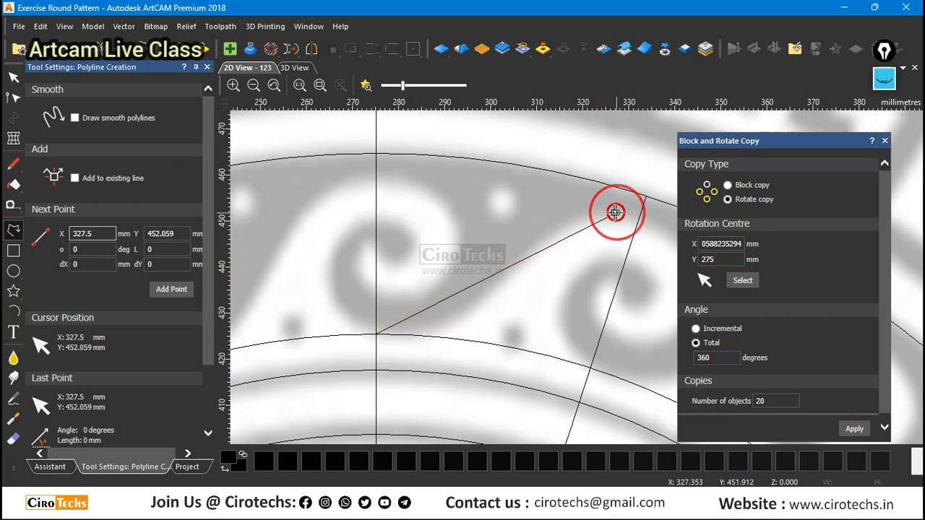
Continue the polyline around the scroll's spiral and finish where the second radial line meets the inner circle, spanning about 68 by 34 mm.
scroll(629, 253, "down", 2)
scroll(646, 293, "up", 2)
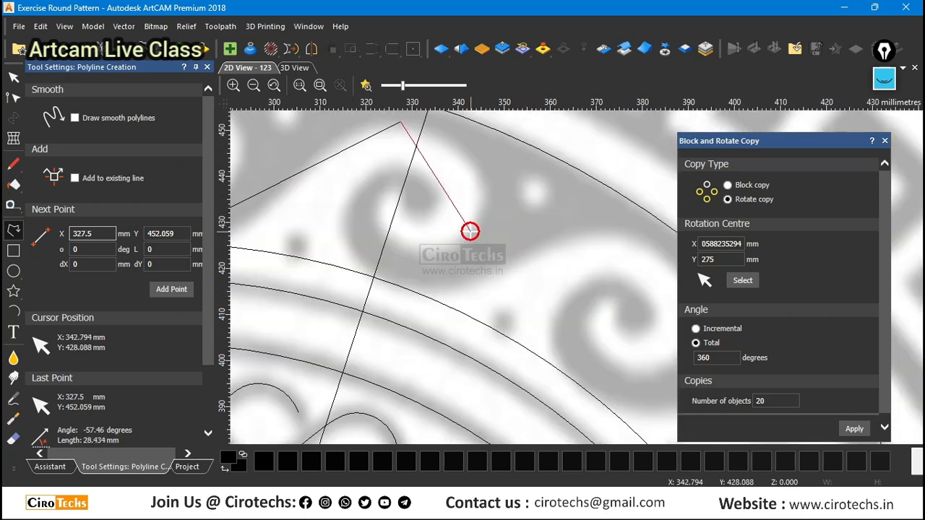
left_click(470, 231)
left_click(377, 217)
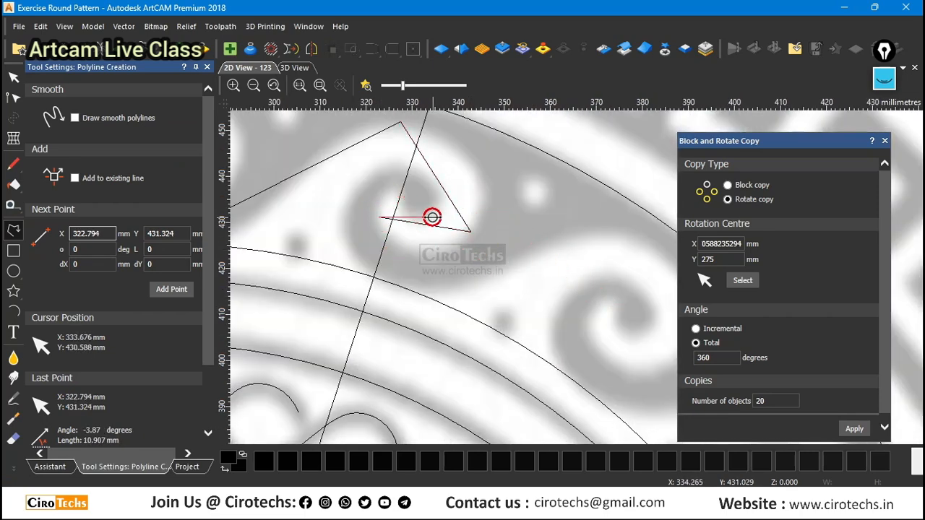
left_click(433, 210)
left_click(400, 161)
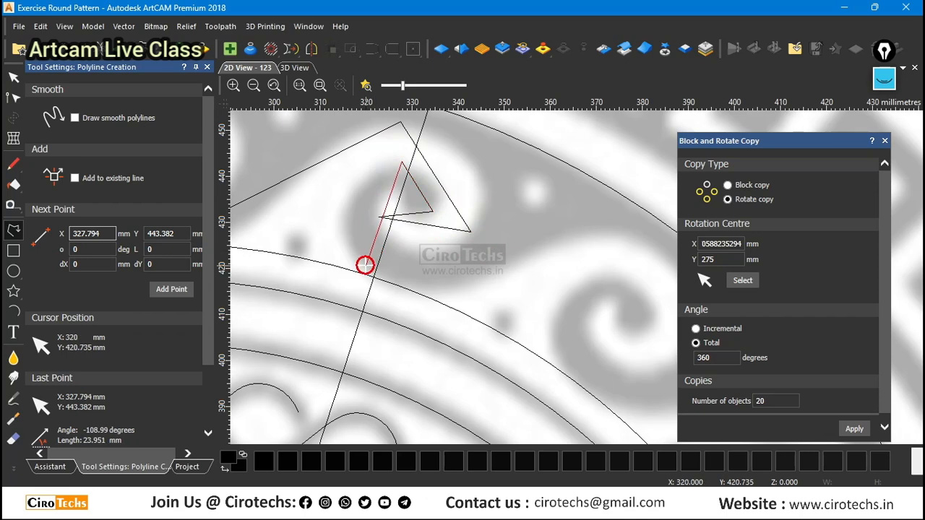
left_click(373, 276)
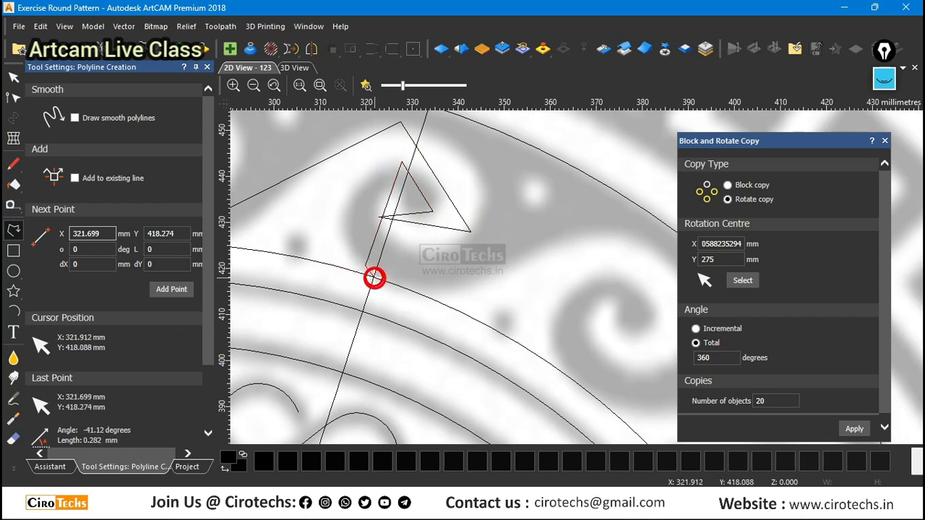
scroll(372, 277, "down", 3)
scroll(351, 270, "up", 3)
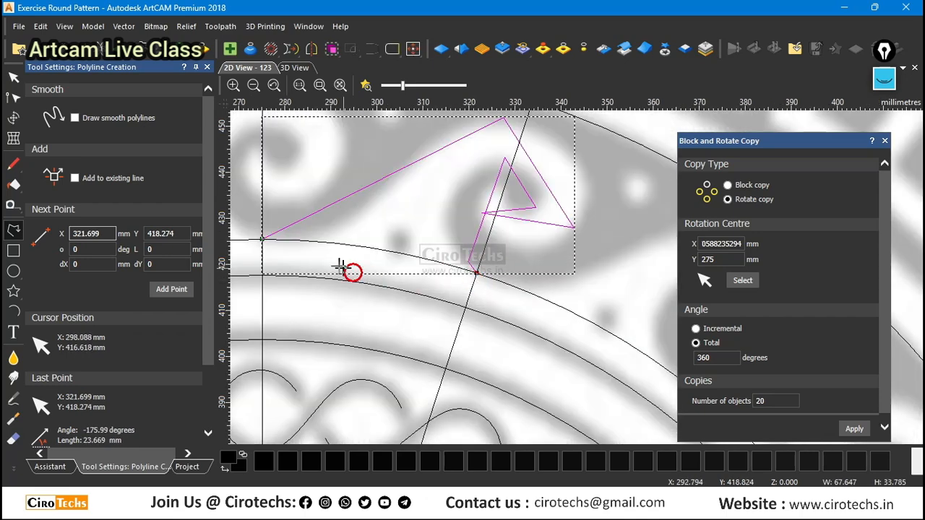
Convert the scroll polyline's crest, outer-side and inner-turn nodes to smooth nodes so the outer outline follows the spiral.
scroll(263, 248, "up", 3)
scroll(261, 220, "down", 4)
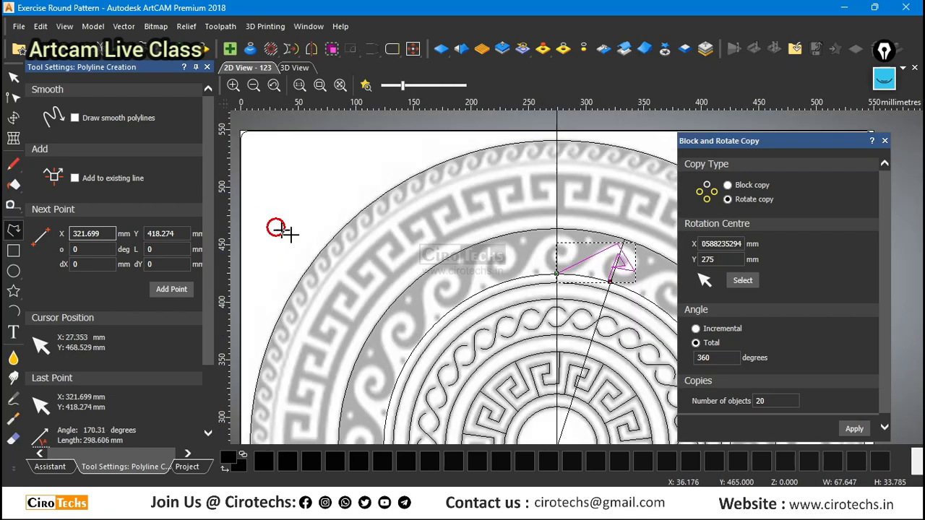
scroll(624, 282, "up", 3)
scroll(607, 268, "down", 4)
scroll(613, 252, "up", 3)
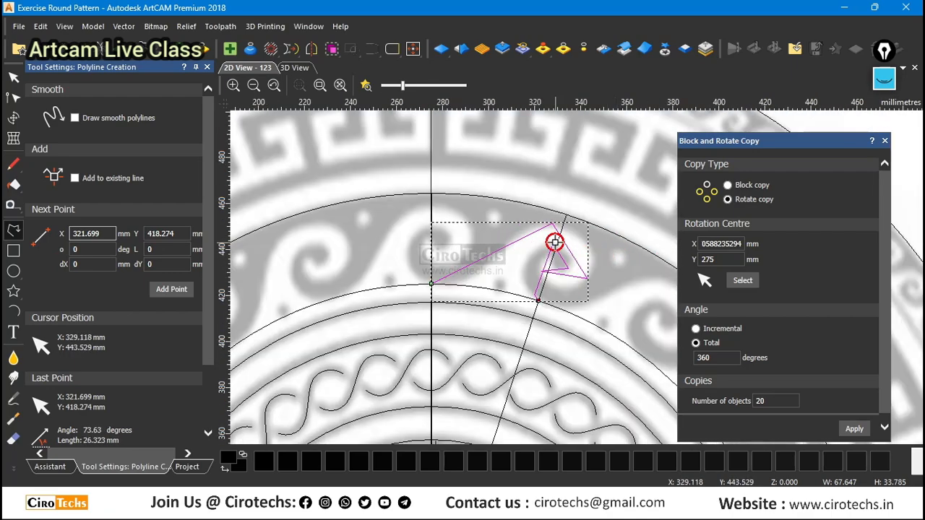
key("Escape")
left_click(577, 250)
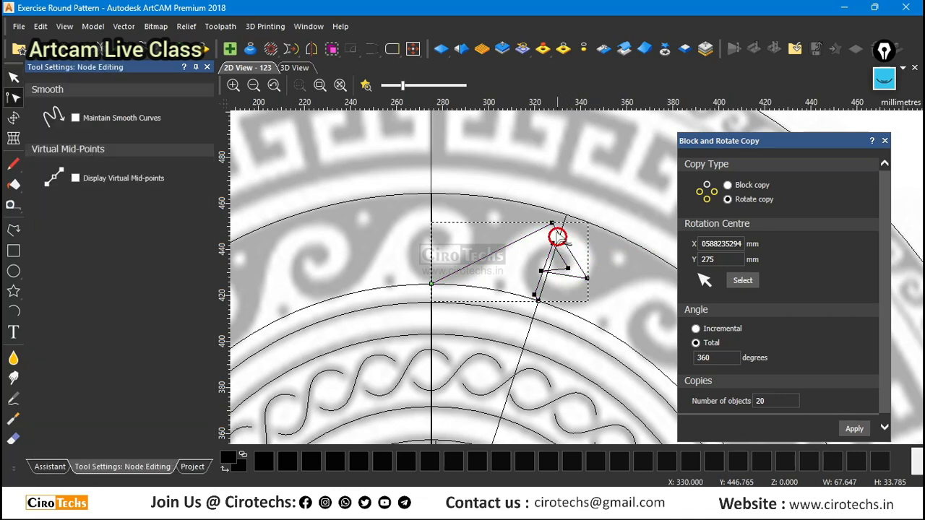
key("s")
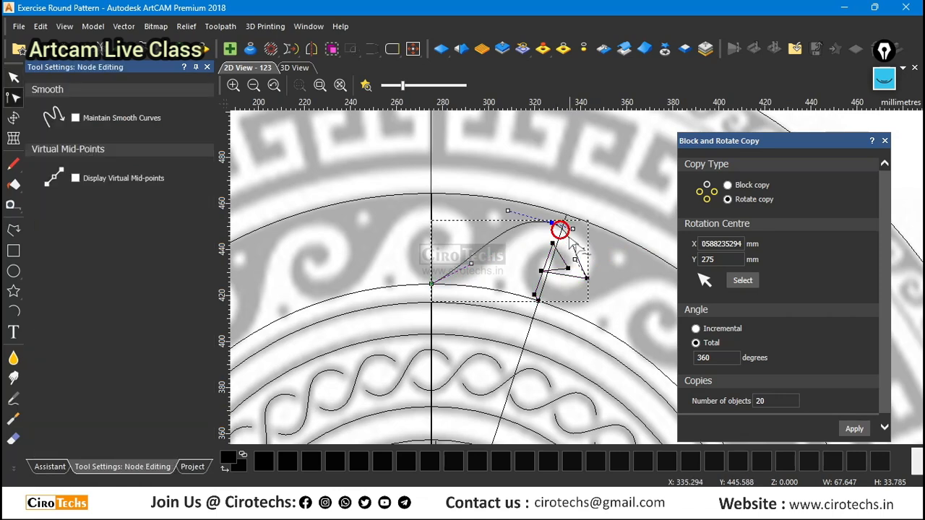
key("s")
scroll(545, 274, "up", 1)
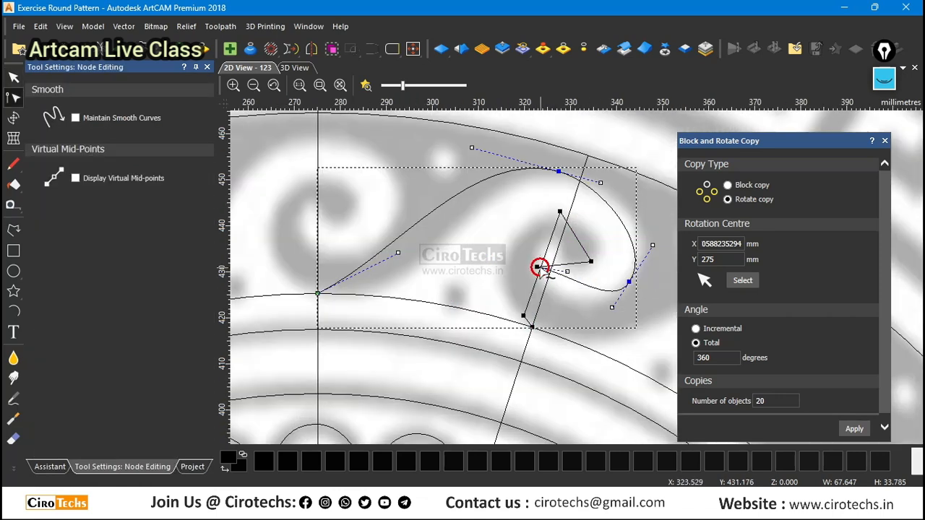
key("s")
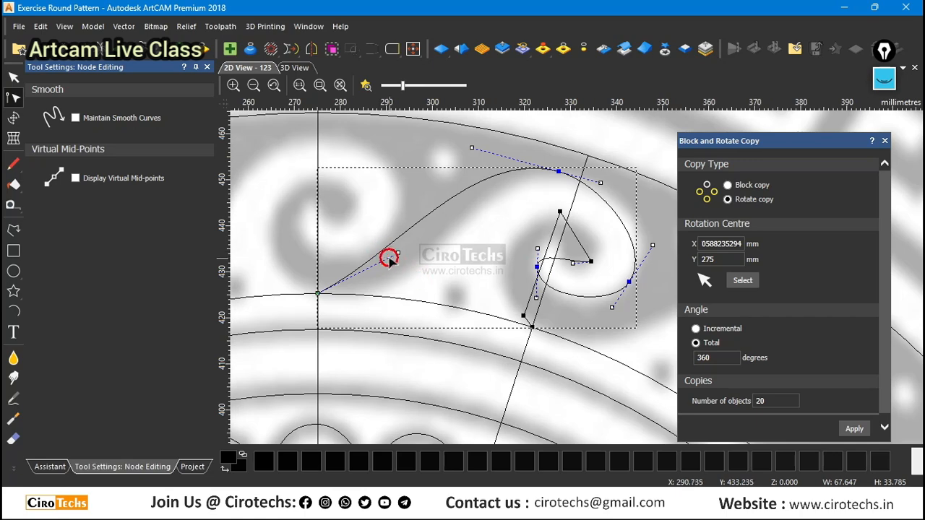
Adjust the control handles at the outline's start point and crest so the rising curve and outer bulge match the scroll.
left_click_drag(398, 254, 450, 308)
scroll(477, 152, "up", 1)
scroll(445, 172, "down", 1)
scroll(499, 223, "down", 2)
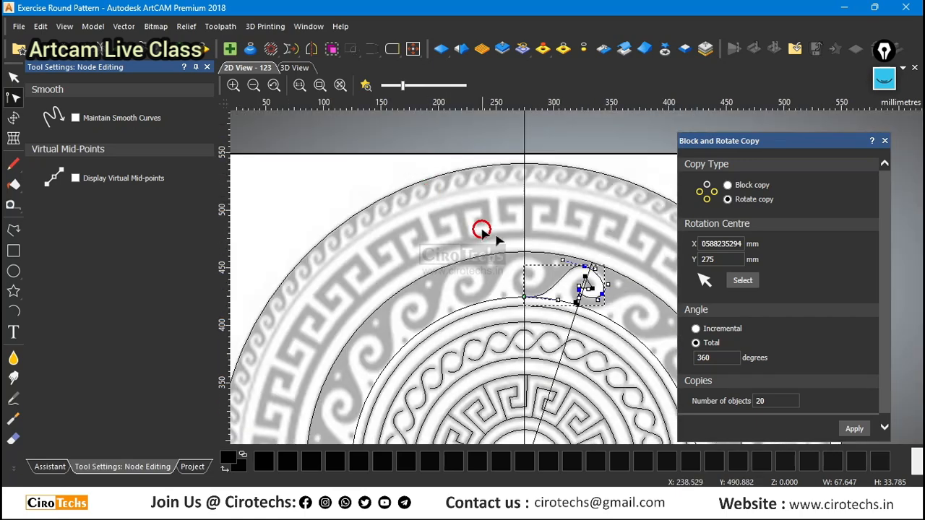
scroll(619, 276, "up", 2)
scroll(557, 292, "up", 2)
left_click_drag(447, 219, 509, 203)
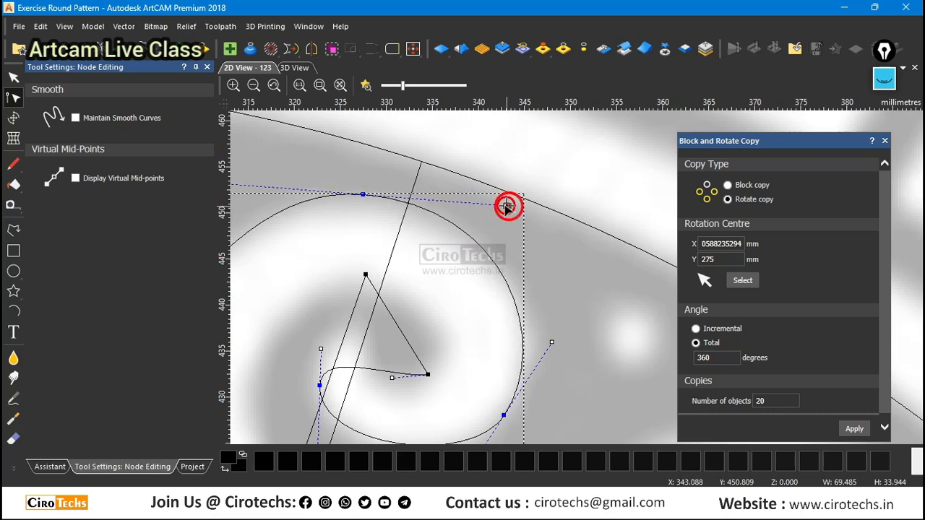
Reshape the spiral's lower turn and the curve leading into its inner gray hook by adjusting the control handles.
scroll(532, 355, "down", 1)
scroll(428, 351, "up", 1)
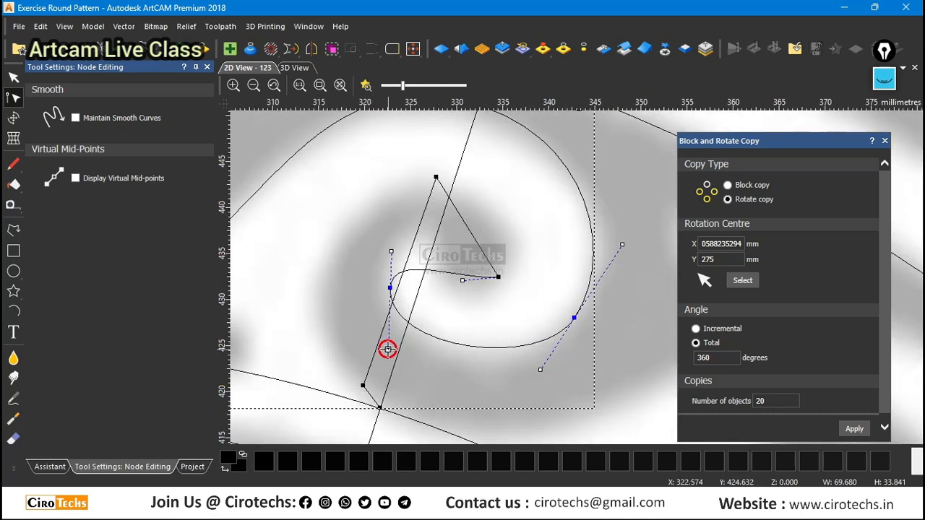
left_click_drag(388, 349, 398, 377)
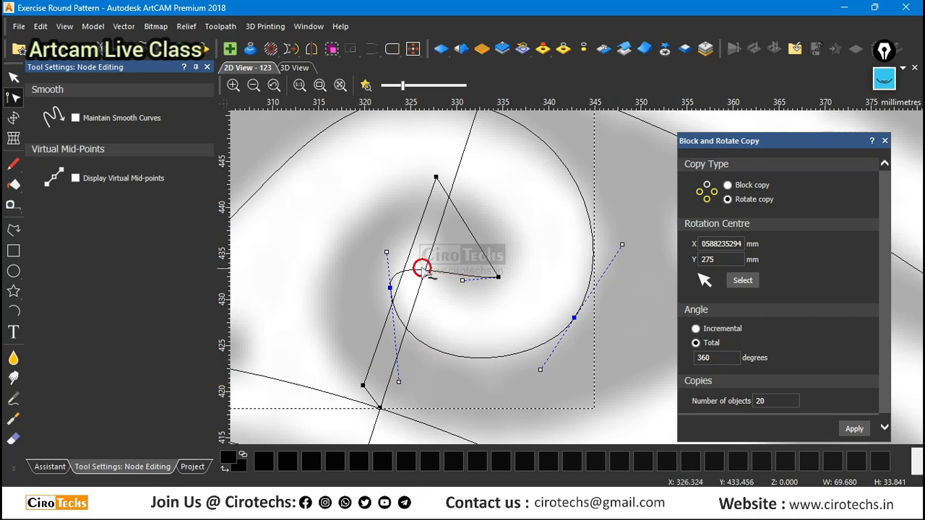
left_click_drag(464, 282, 452, 318)
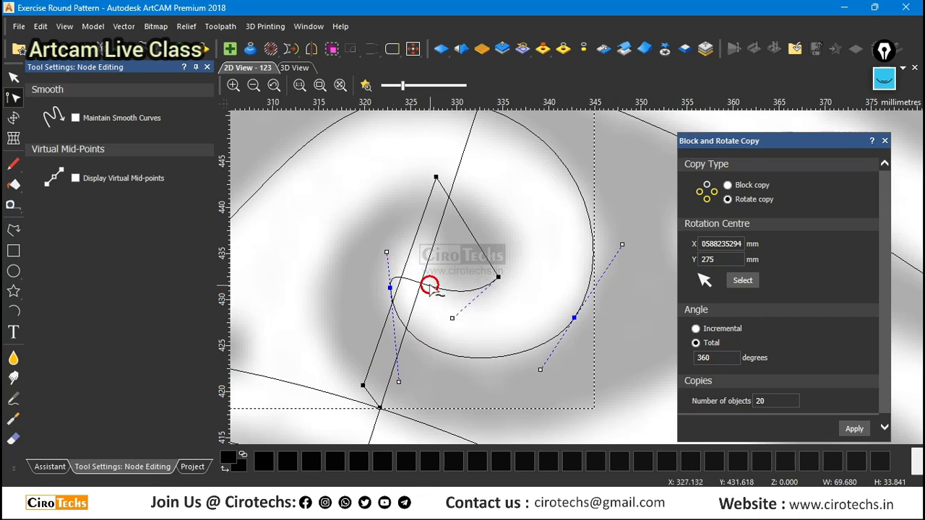
Add a node at the white spiral's inner tip, make it a corner, and bend its outer side around the tip.
left_click_drag(430, 287, 424, 310)
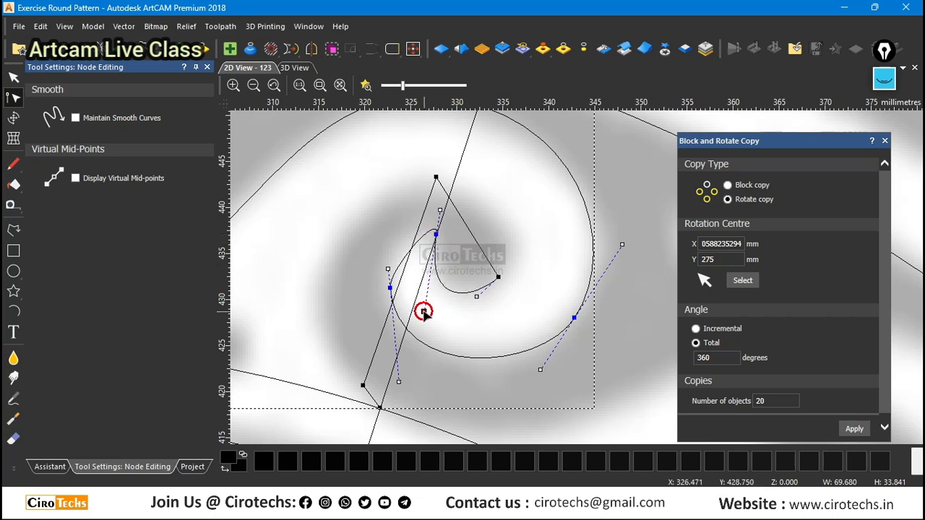
left_click_drag(440, 209, 440, 209)
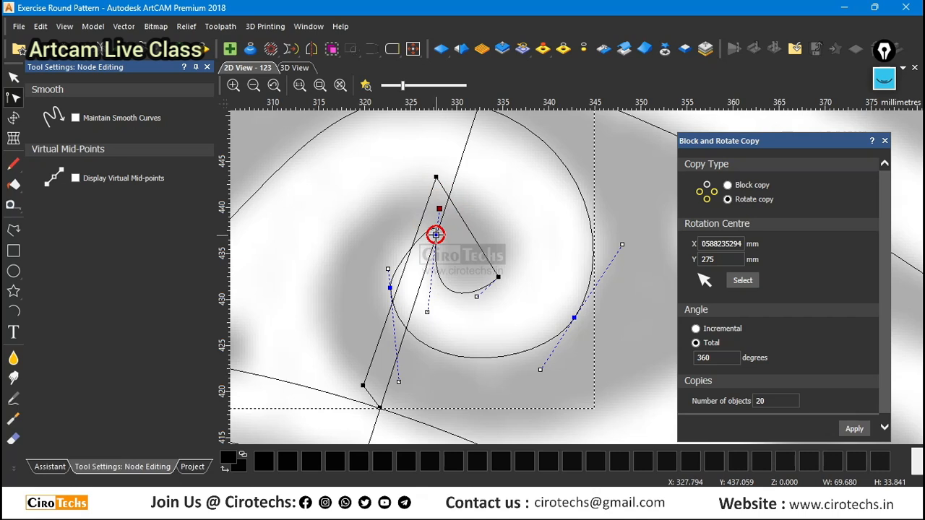
key("s")
left_click_drag(437, 211, 405, 226)
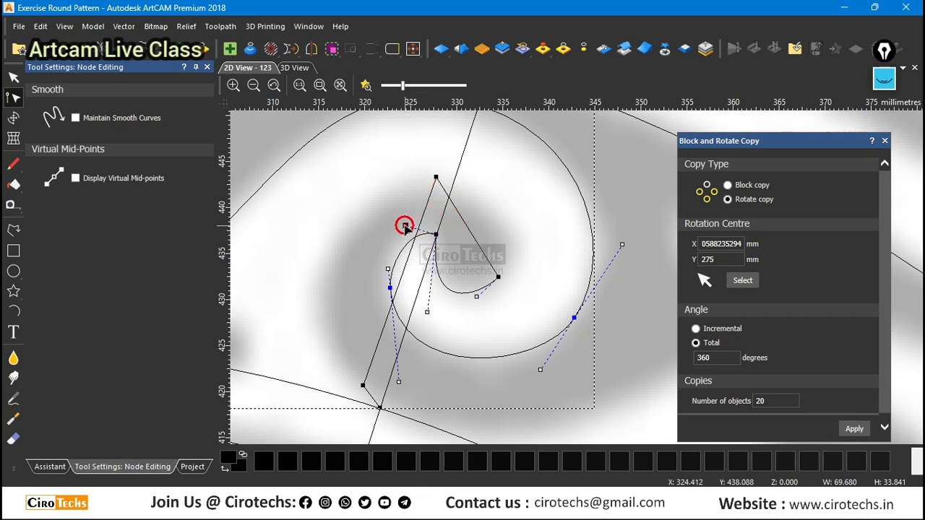
Fine-tune the handles on both sides of the spiral's inner tip so the curves follow the white shape.
scroll(388, 280, "up", 2)
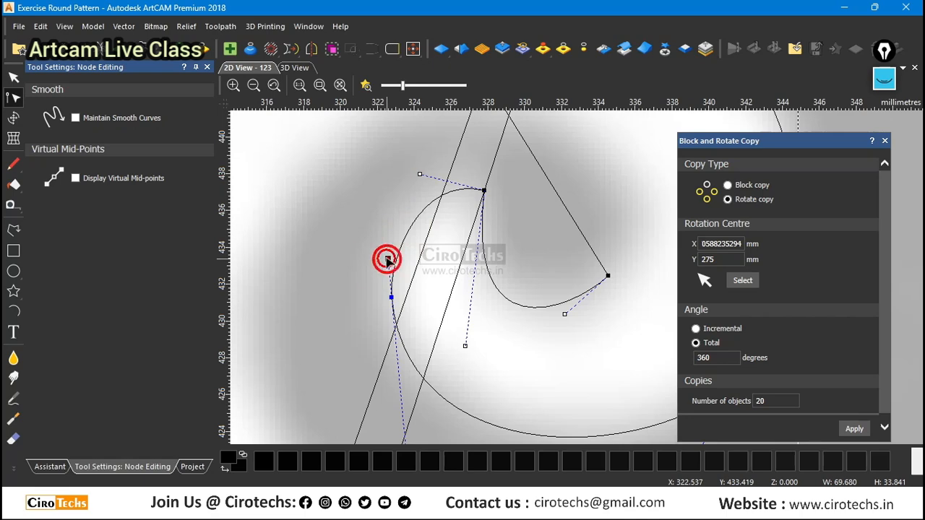
left_click_drag(386, 261, 385, 246)
scroll(385, 246, "down", 2)
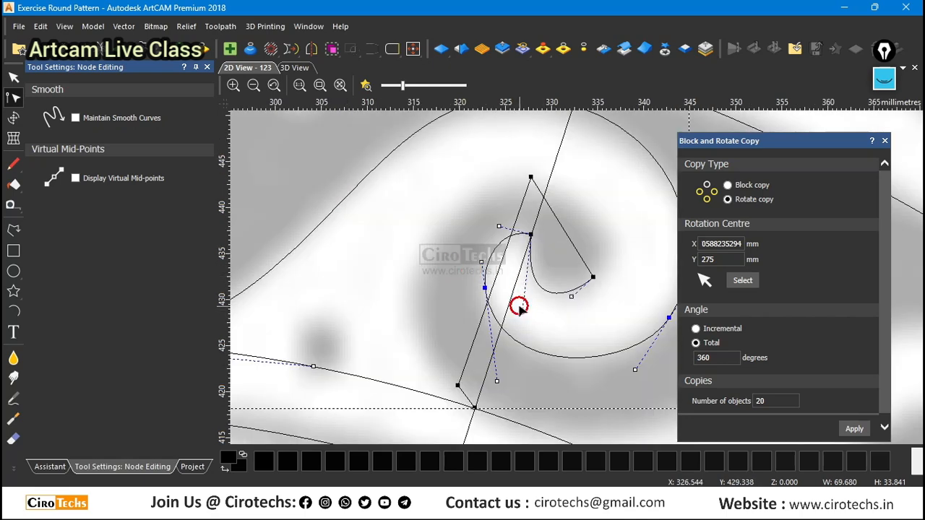
left_click_drag(522, 313, 514, 285)
scroll(573, 305, "up", 1)
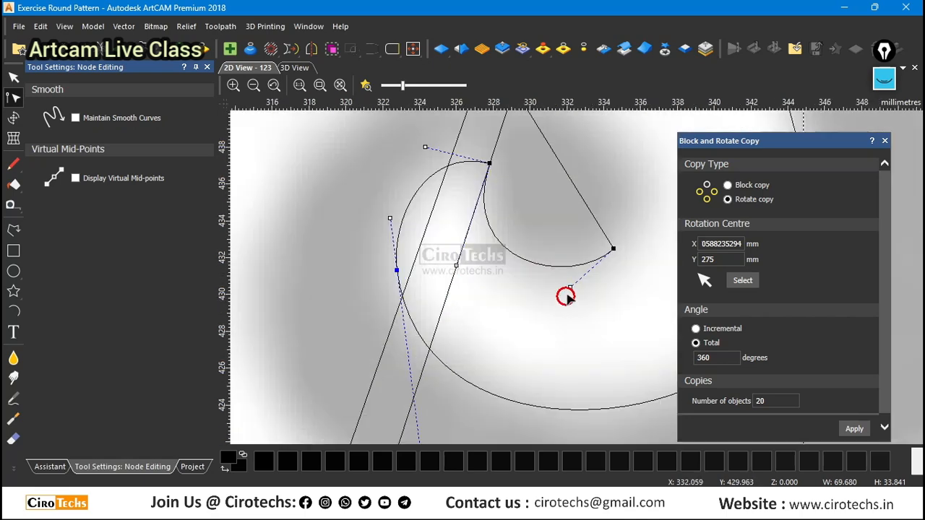
Smooth the nodes at the top and lower end of the gray inner hook, bowing the curve between them outward along the scroll's edge.
scroll(557, 296, "down", 2)
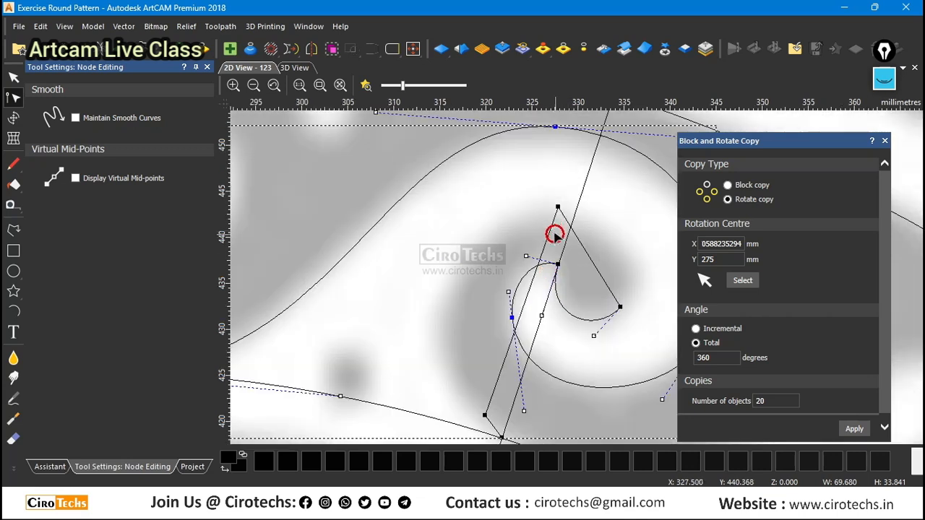
key("s")
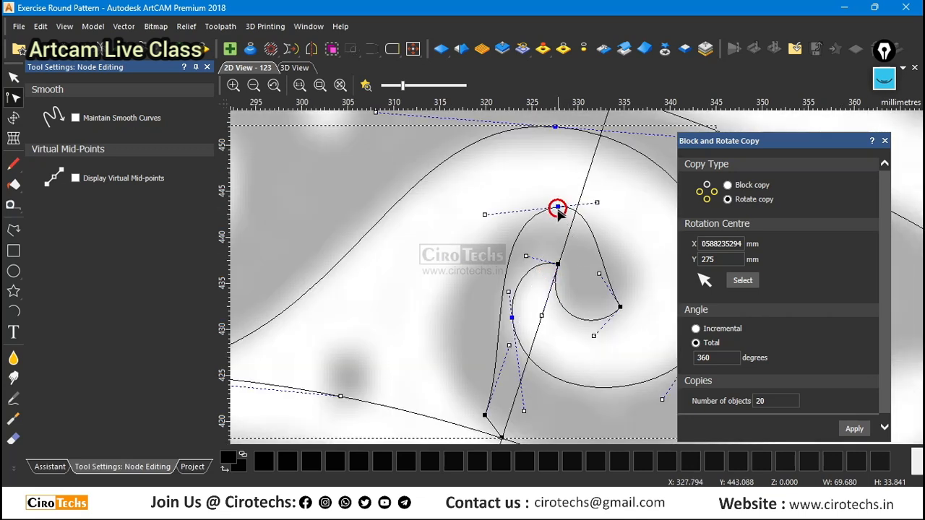
left_click_drag(483, 414, 424, 347)
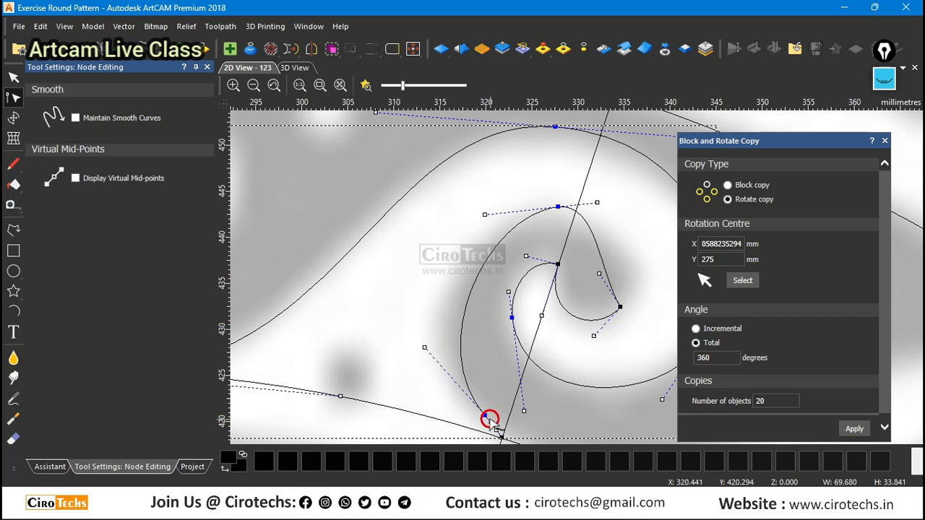
Delete the node near the scroll's lower end and bend the gray hook's outer curve along its edge with the control handles.
key("d")
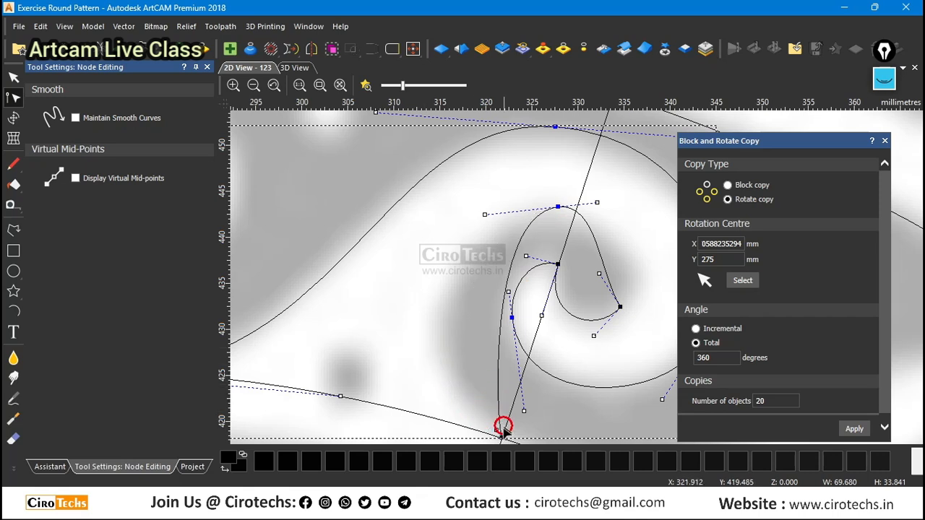
left_click_drag(495, 430, 369, 362)
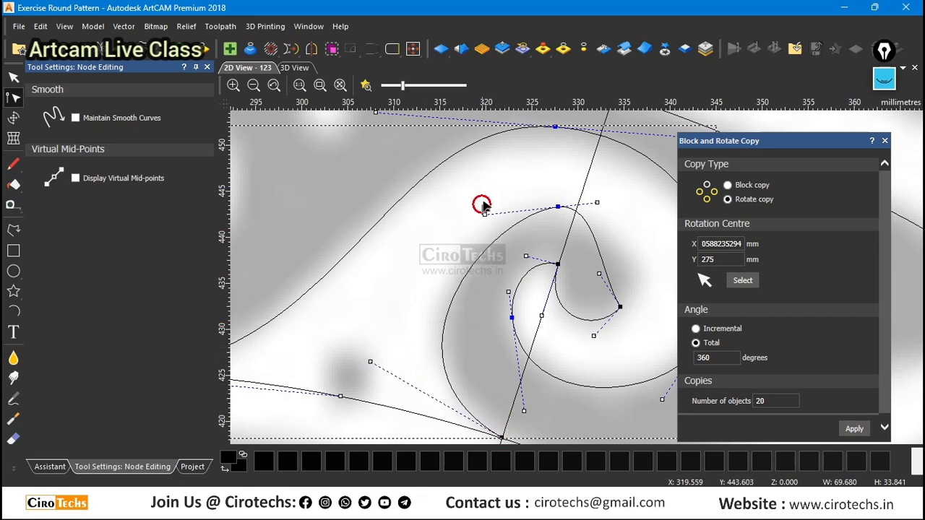
left_click_drag(484, 214, 451, 190)
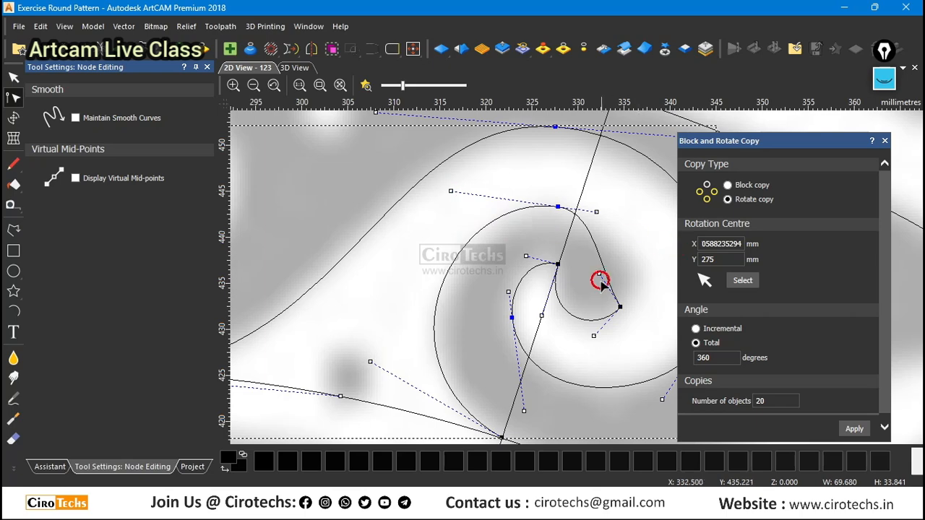
left_click_drag(600, 275, 654, 253)
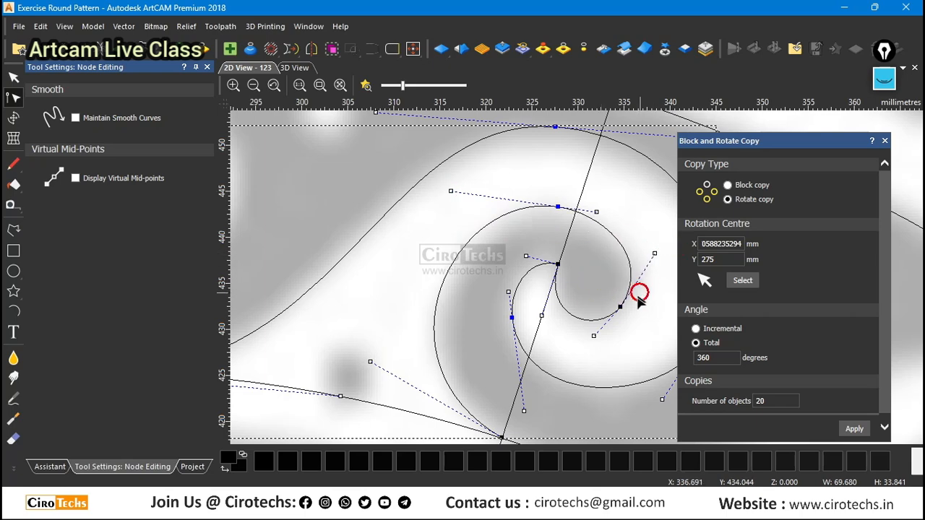
Smooth the node at the gray hook's inner end and fine-tune both its handles to round the curve.
key("s")
scroll(620, 293, "down", 1)
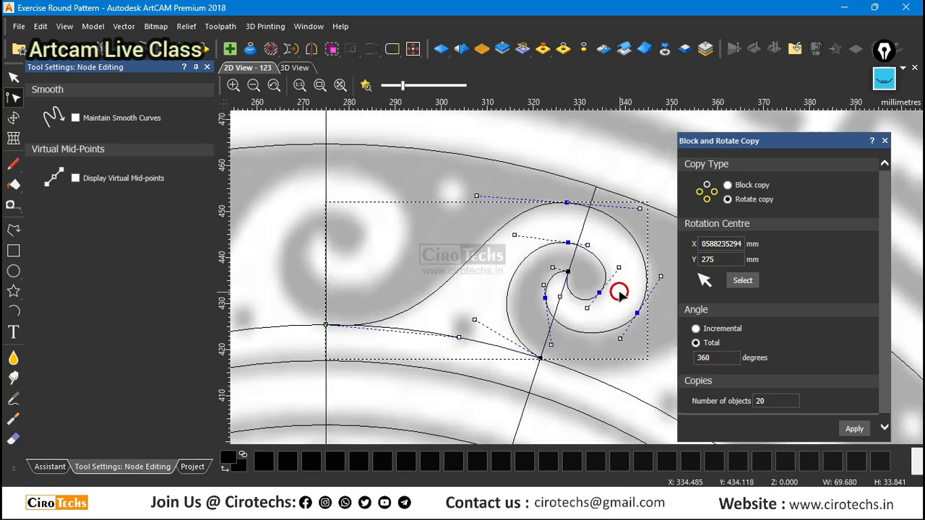
scroll(647, 279, "up", 1)
mouse_move(597, 261)
left_mouse_down()
mouse_move(593, 241)
mouse_move(591, 259)
left_mouse_up()
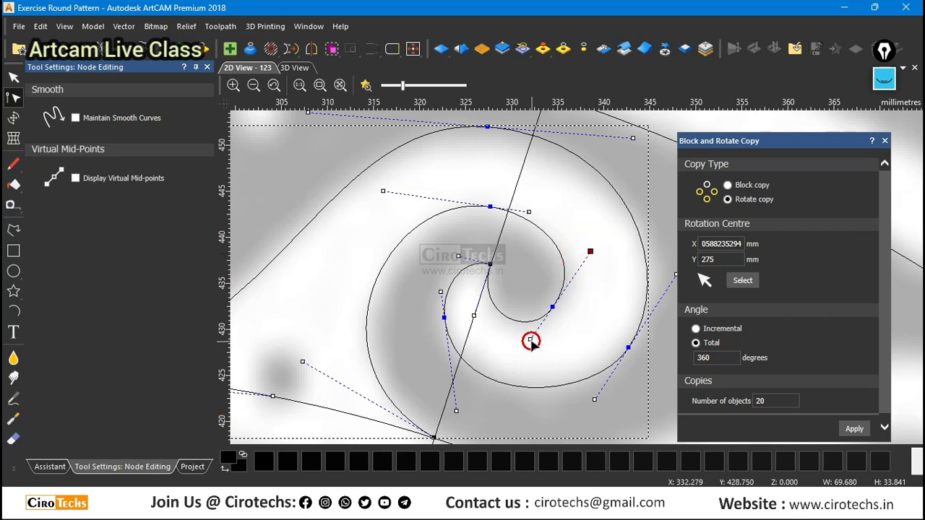
left_click_drag(531, 341, 528, 333)
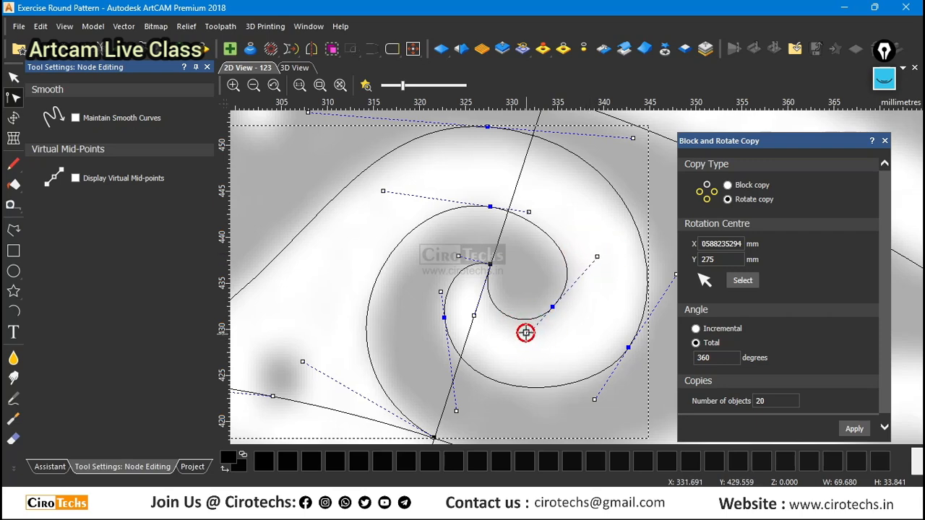
scroll(522, 330, "down", 1)
scroll(470, 231, "up", 1)
scroll(524, 260, "down", 2)
scroll(605, 328, "up", 1)
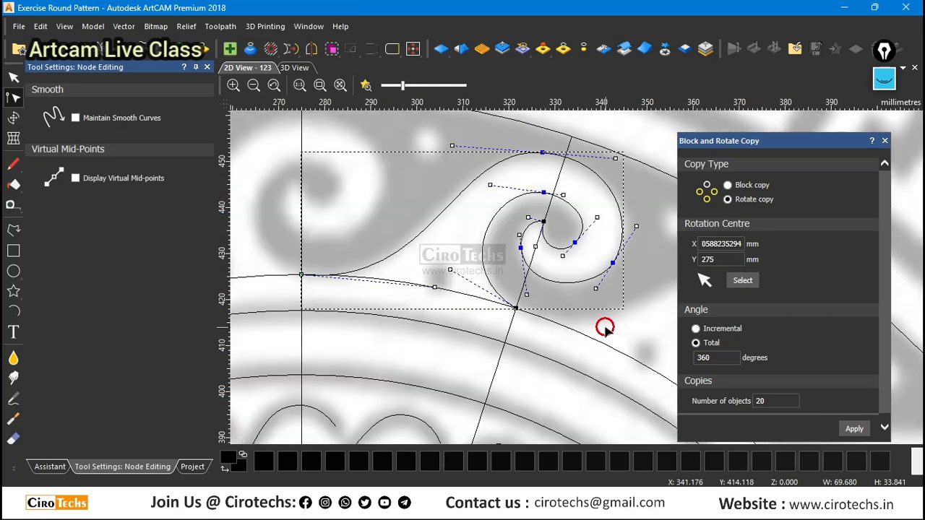
Leave node editing and examine how the start of the scroll motif meets the vertical line and the band's inner circle.
key("n")
scroll(543, 325, "down", 1)
scroll(426, 266, "up", 1)
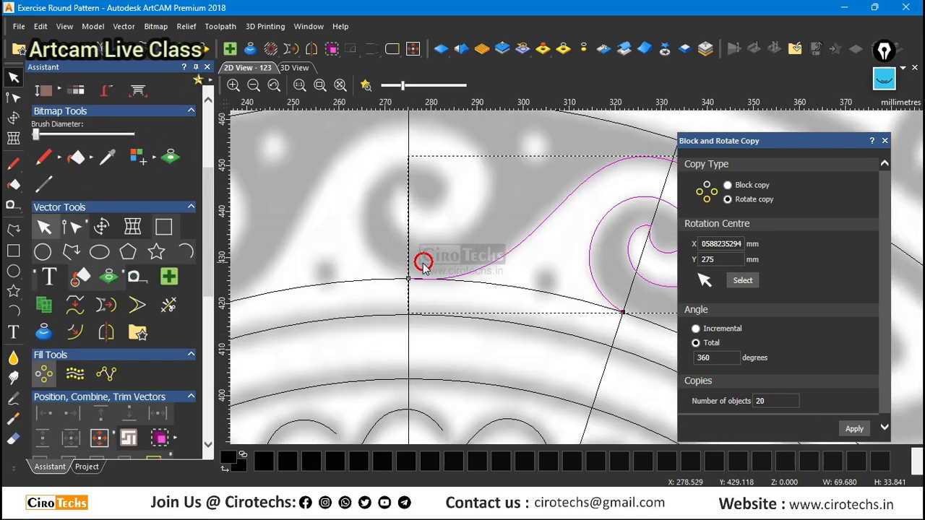
scroll(465, 284, "down", 1)
scroll(499, 279, "down", 1)
scroll(597, 304, "up", 1)
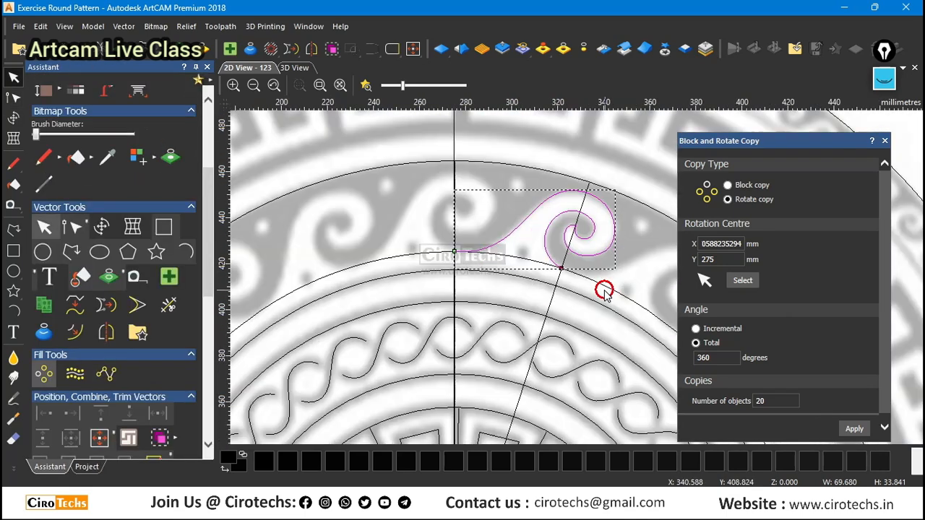
left_click(583, 277)
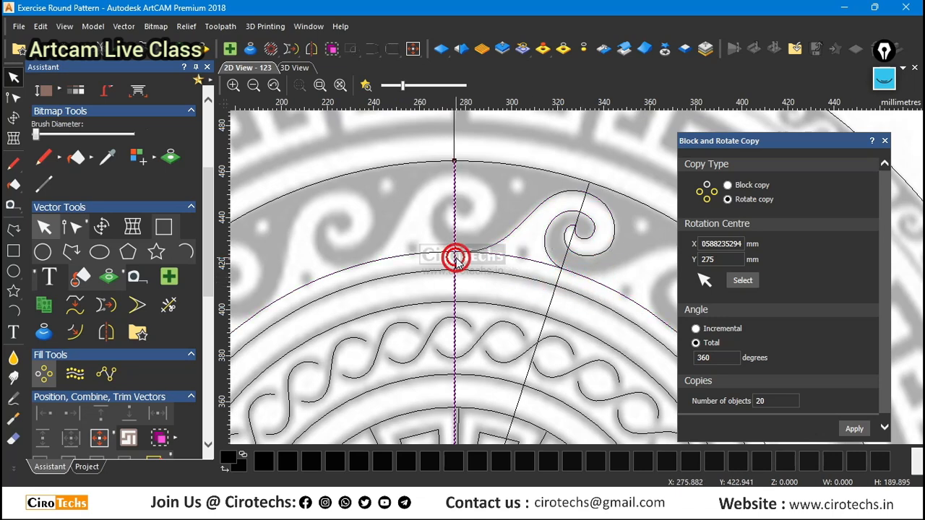
left_click(597, 296)
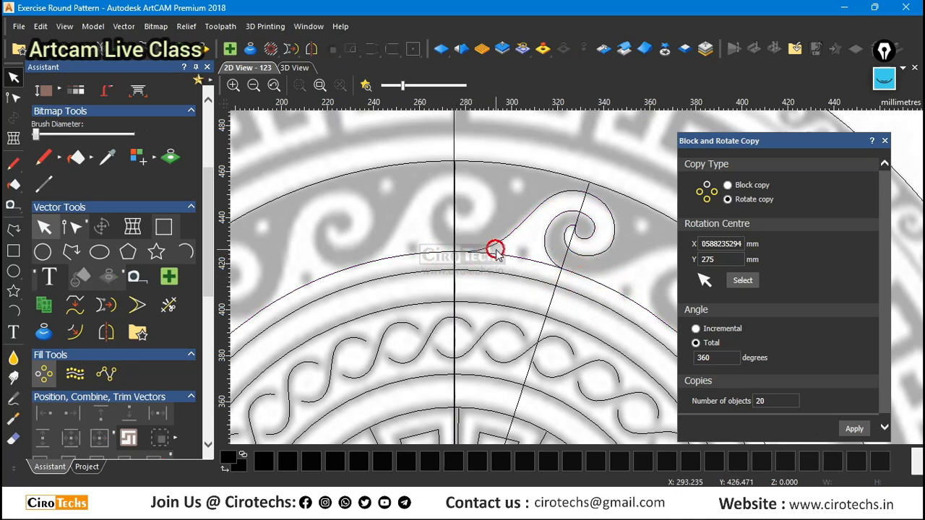
scroll(495, 250, "up", 2)
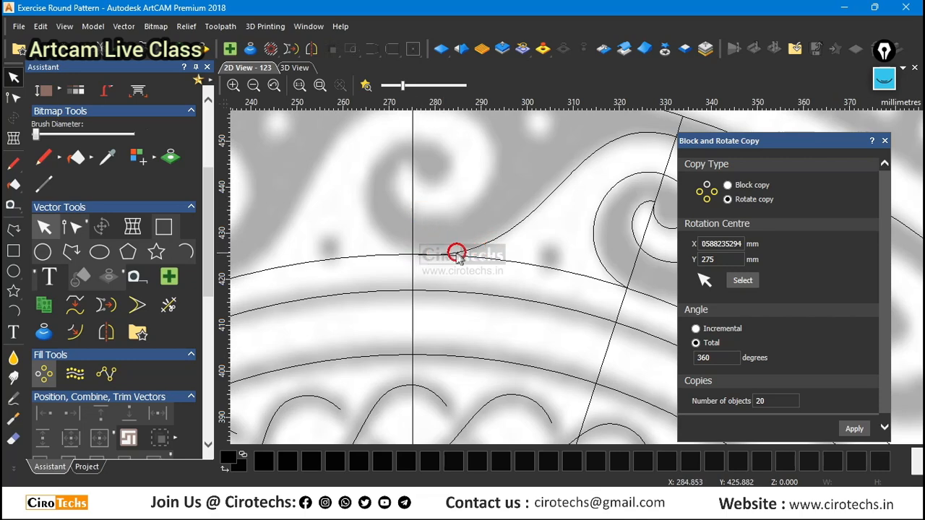
scroll(463, 257, "down", 2)
scroll(607, 276, "up", 2)
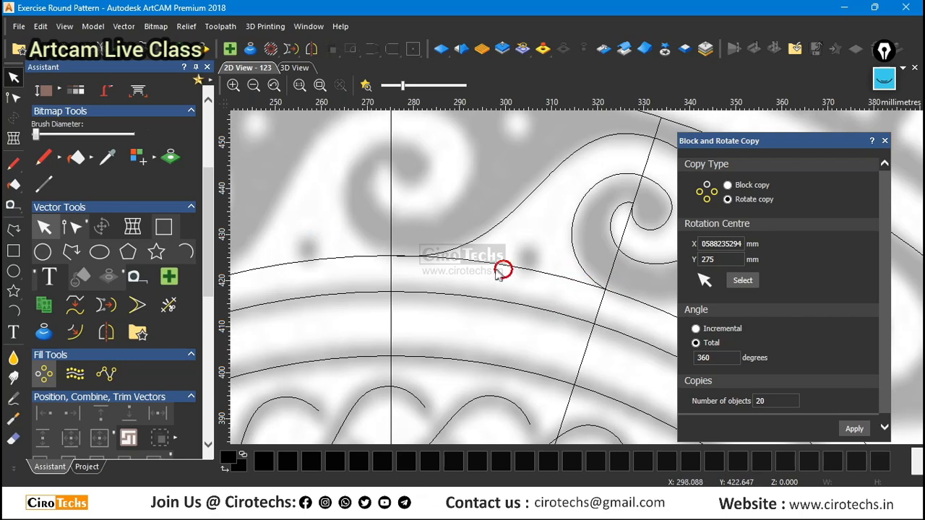
Examine the scroll's lower end where the band's inner circle crosses the slanted segment line.
left_click(579, 282)
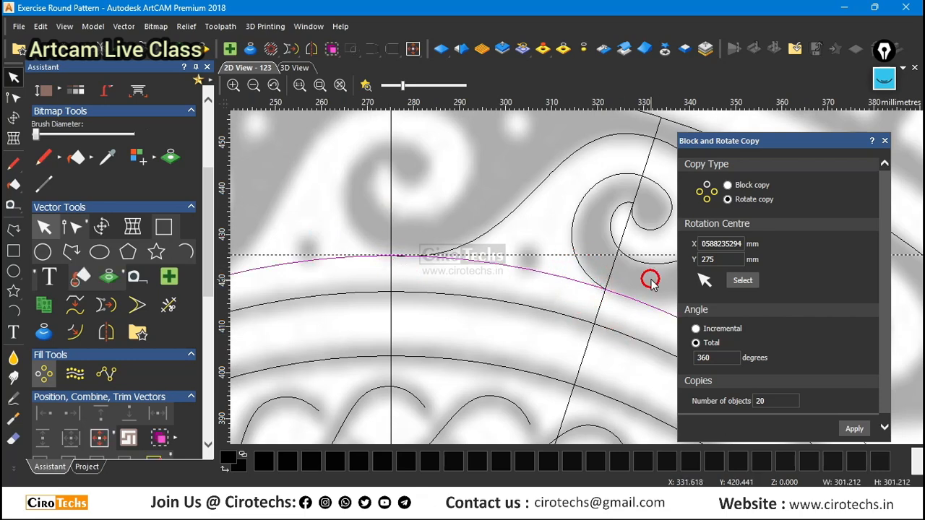
scroll(591, 282, "down", 2)
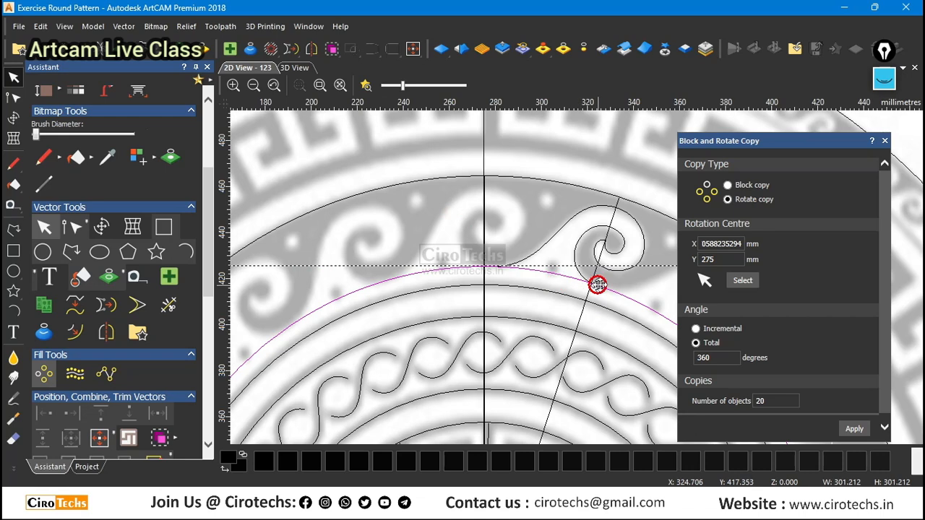
left_click(576, 249)
scroll(603, 299, "down", 1)
scroll(579, 264, "up", 3)
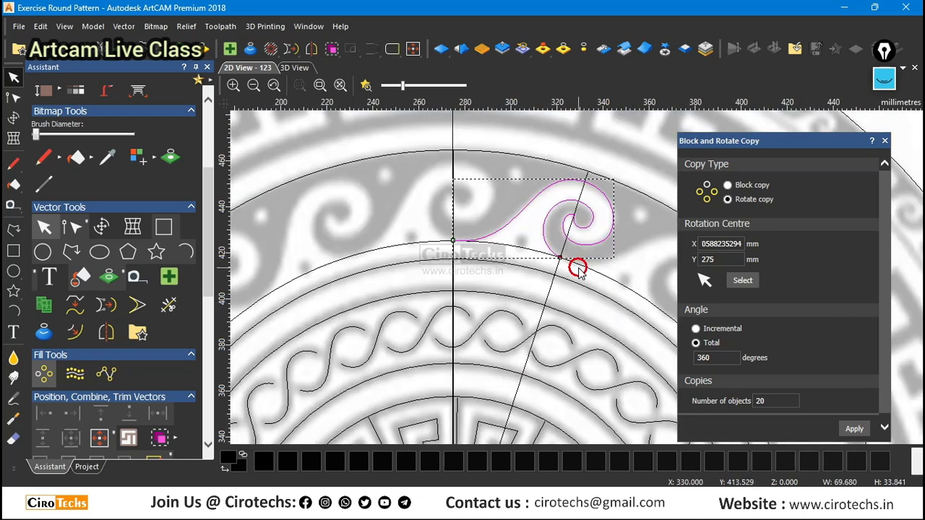
left_click(578, 264)
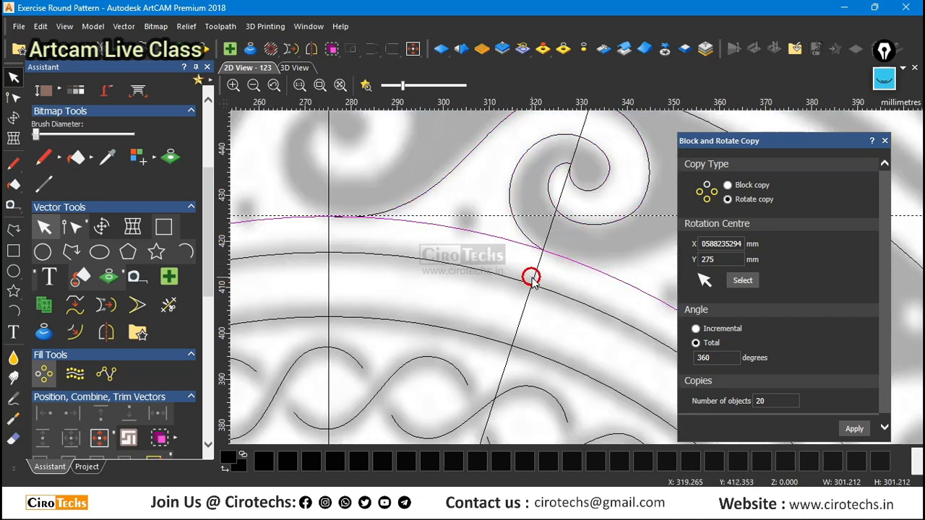
left_click(585, 282)
scroll(525, 253, "up", 2)
Move the scroll's lower end node along the band's inner circle, slightly past the slanted segment line.
left_click(539, 235)
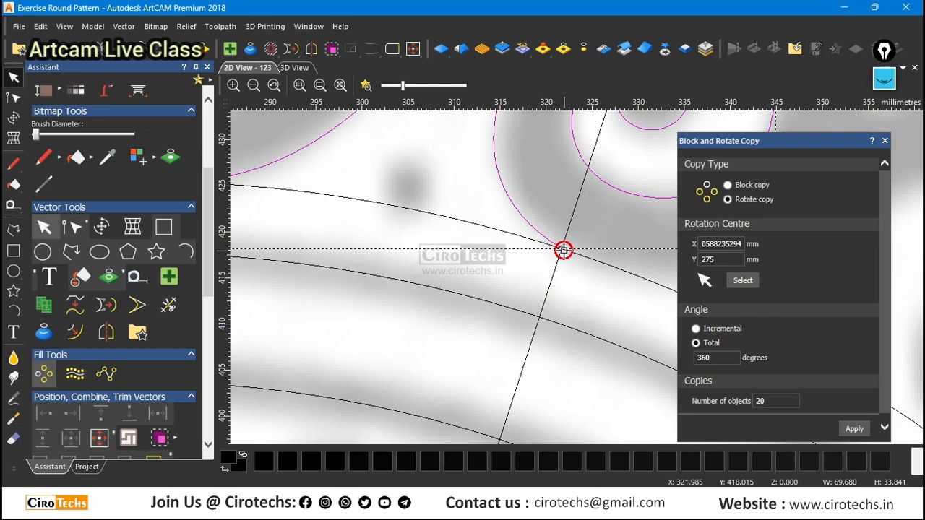
key("n")
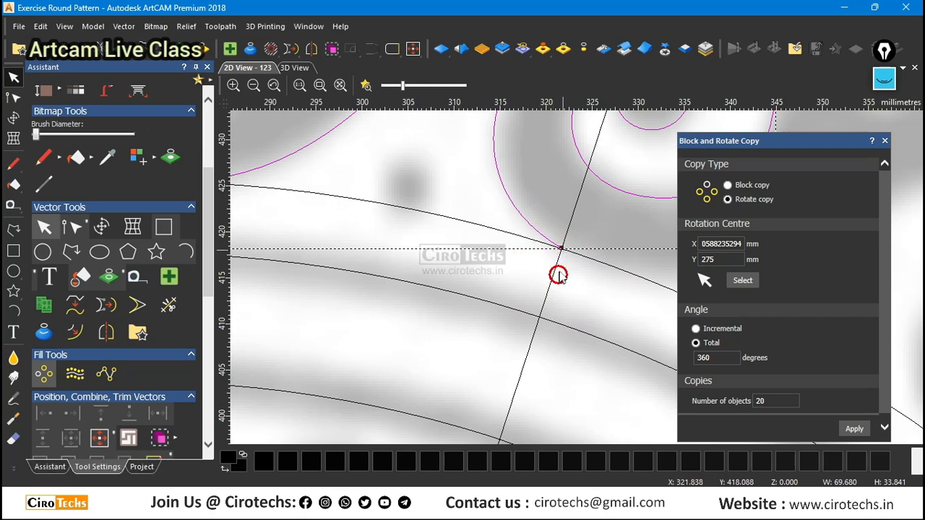
left_click_drag(562, 250, 579, 255)
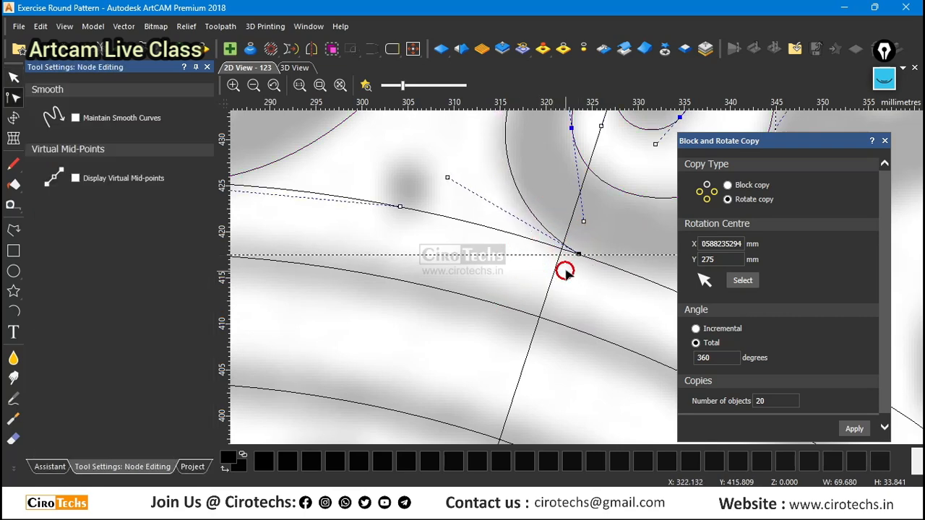
scroll(517, 286, "down", 4)
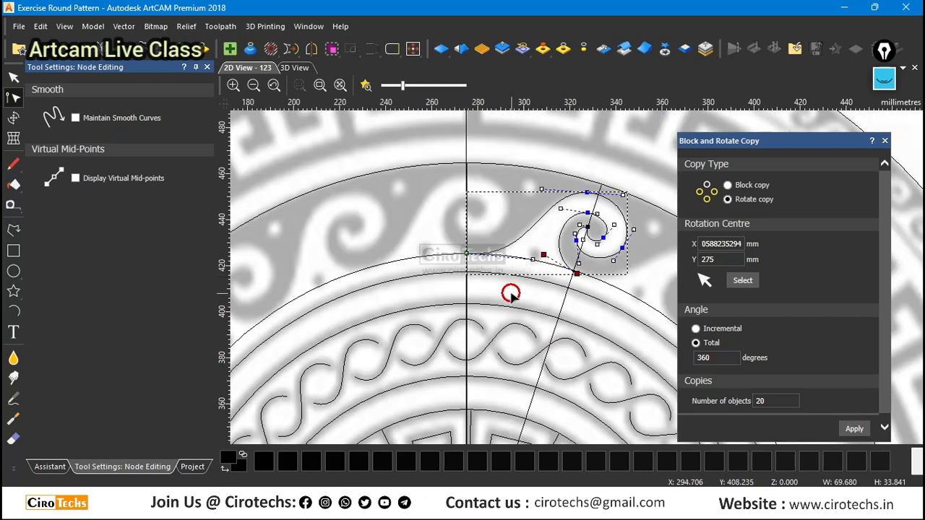
Leave node editing and rotate-copy the extended scroll motif as 20 objects over a total of 360 degrees.
key("n")
scroll(578, 290, "down", 1)
scroll(620, 293, "up", 1)
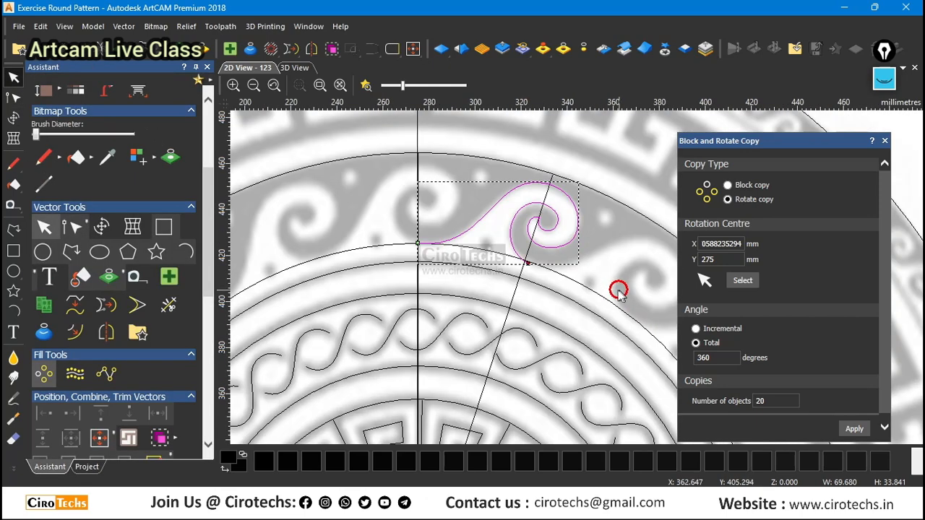
scroll(612, 290, "down", 2)
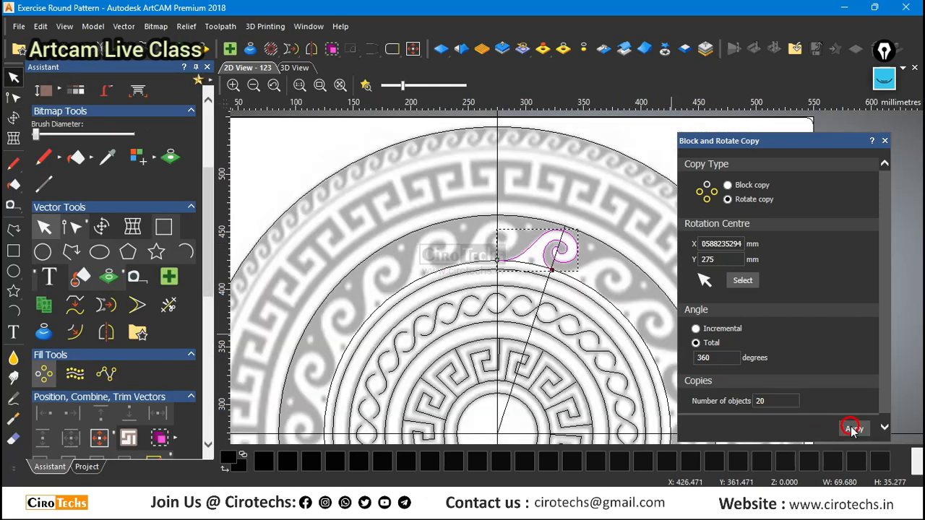
left_click(853, 428)
Examine the joins between neighbouring scroll copies at the slanted segment line, the vertical line and around the band.
scroll(544, 279, "up", 2)
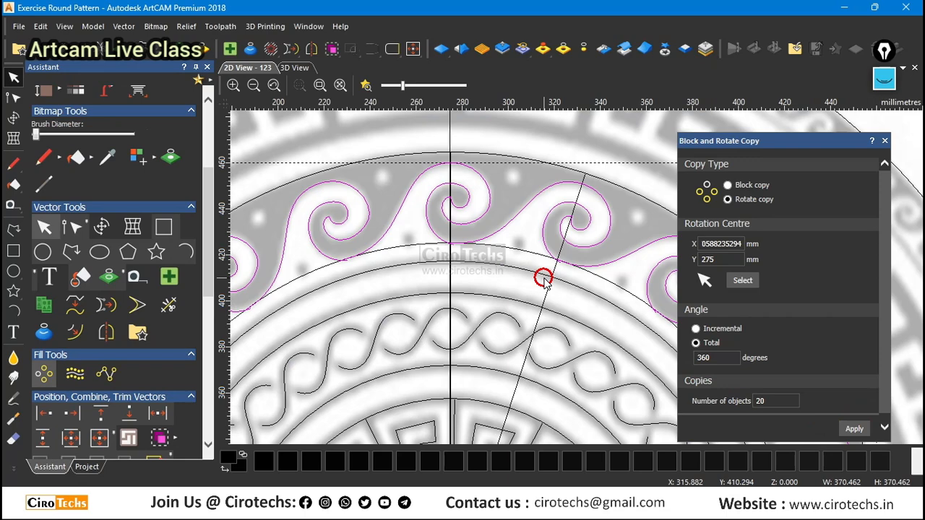
scroll(543, 280, "up", 3)
scroll(351, 305, "up", 3)
scroll(342, 281, "up", 2)
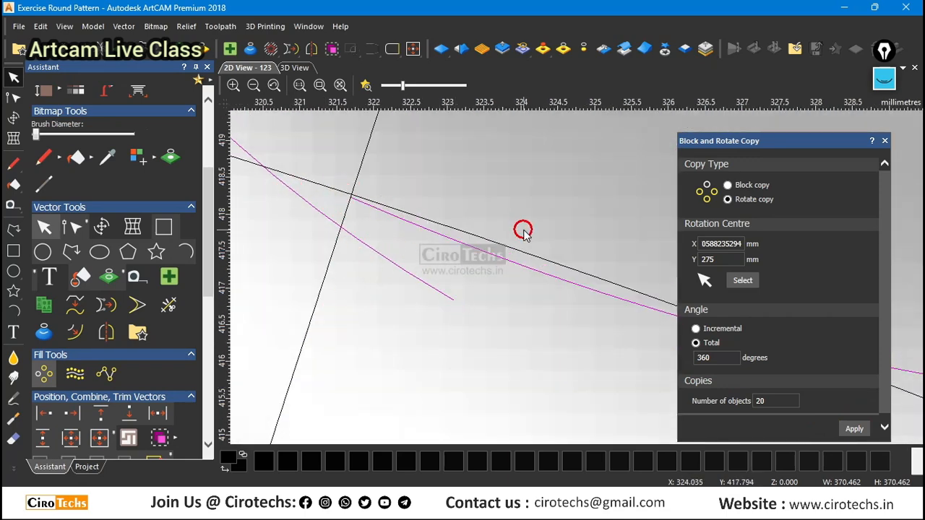
scroll(522, 229, "down", 1)
scroll(508, 244, "down", 1)
scroll(341, 245, "down", 1)
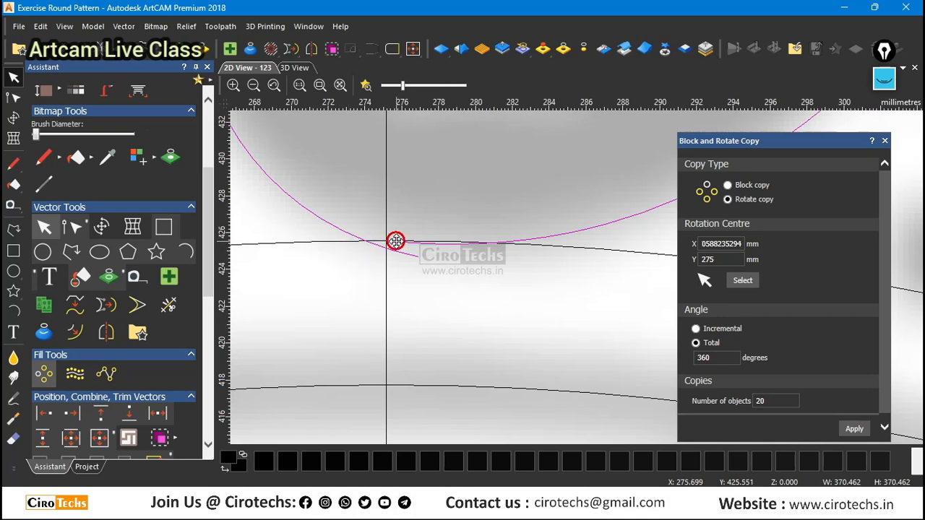
scroll(383, 247, "down", 3)
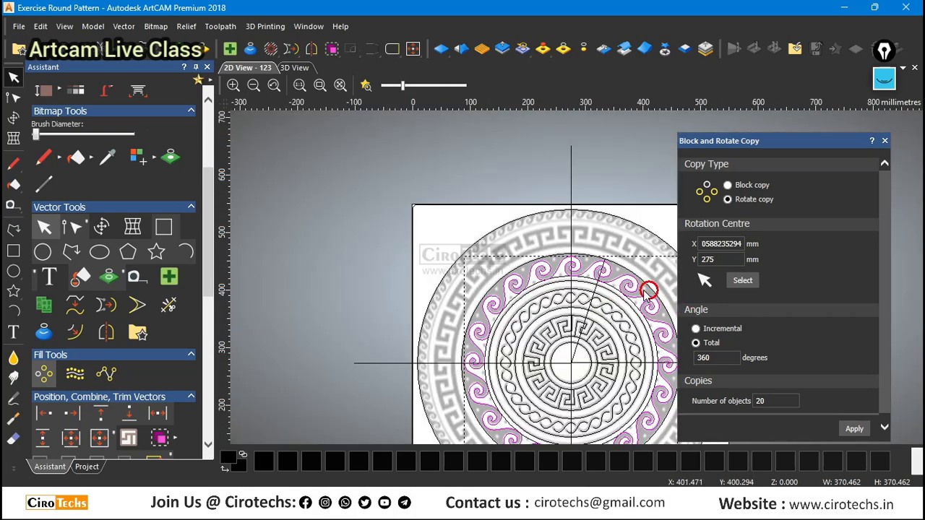
scroll(600, 272, "up", 4)
scroll(579, 272, "down", 1)
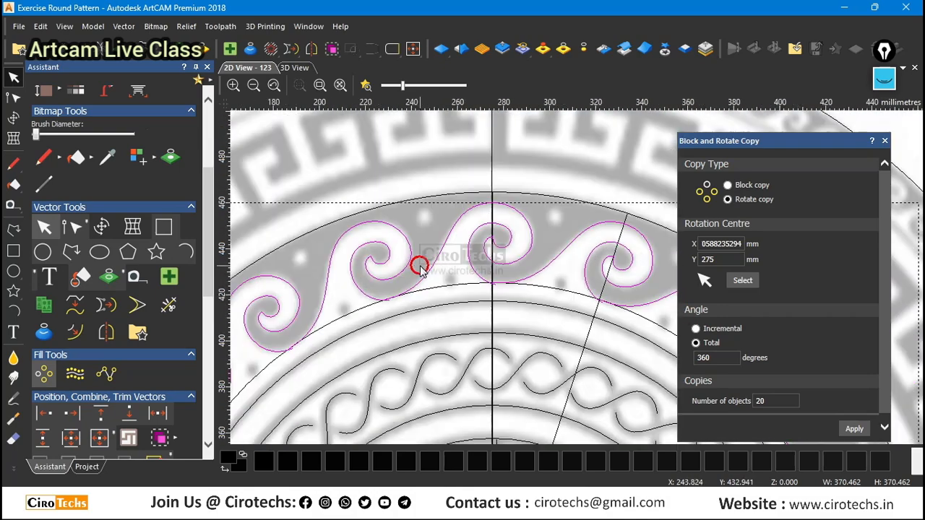
scroll(421, 267, "down", 1)
scroll(459, 295, "up", 1)
scroll(615, 302, "up", 1)
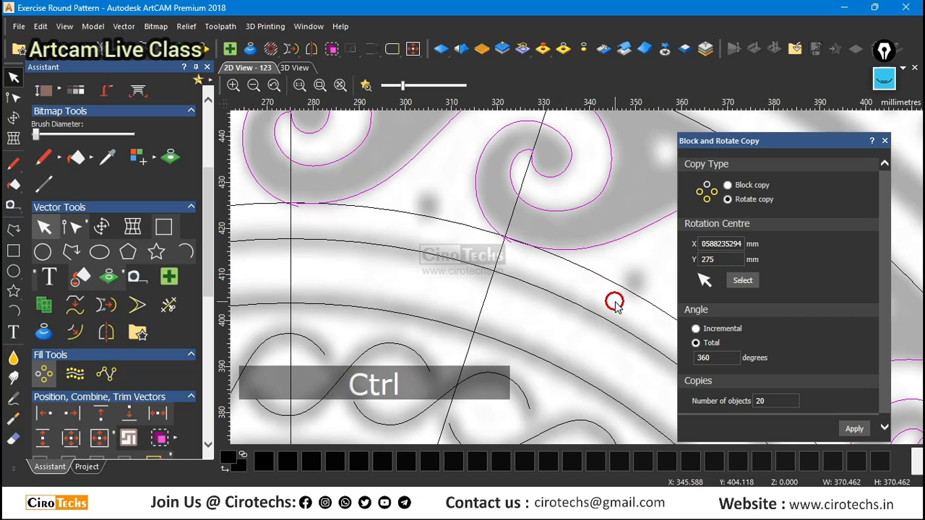
Undo the rotated copies and the shift of the scroll's lower end node.
key("ctrl+z")
key("n")
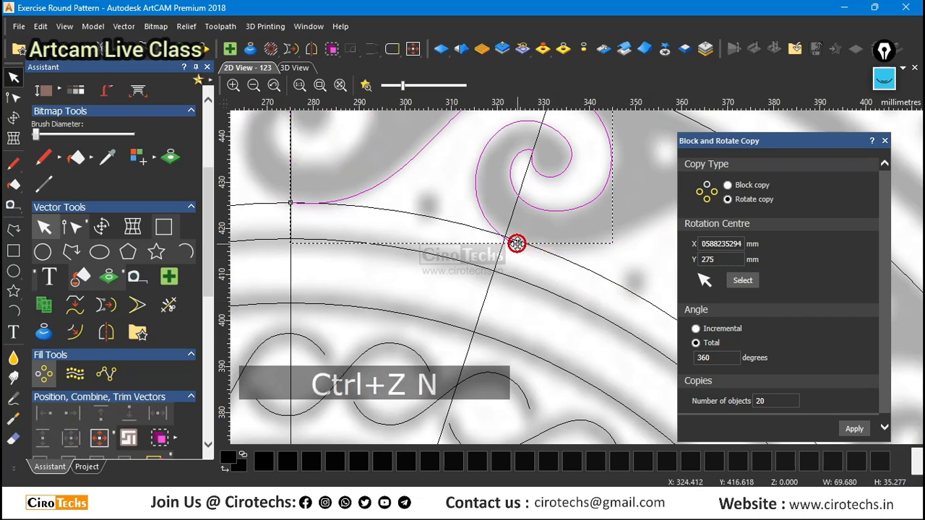
scroll(516, 244, "up", 3)
key("ctrl+z")
key("ctrl+z")
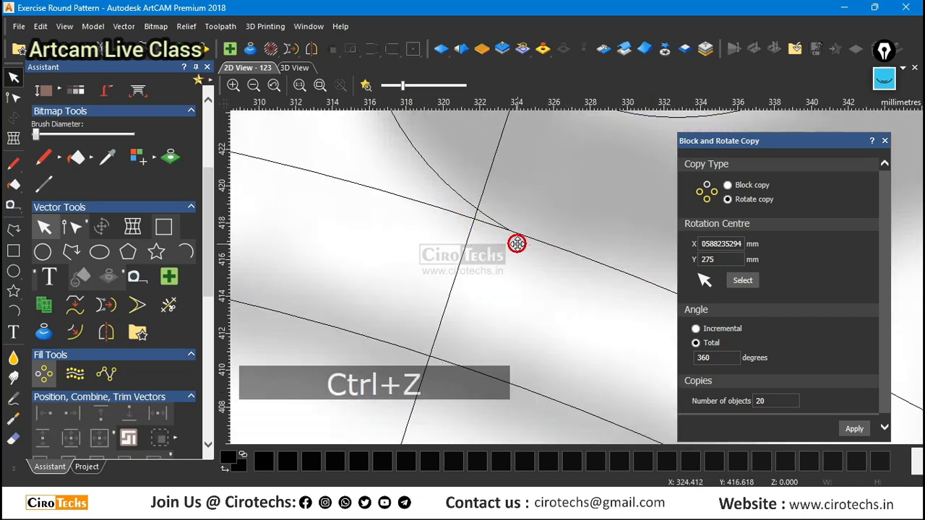
scroll(450, 213, "down", 3)
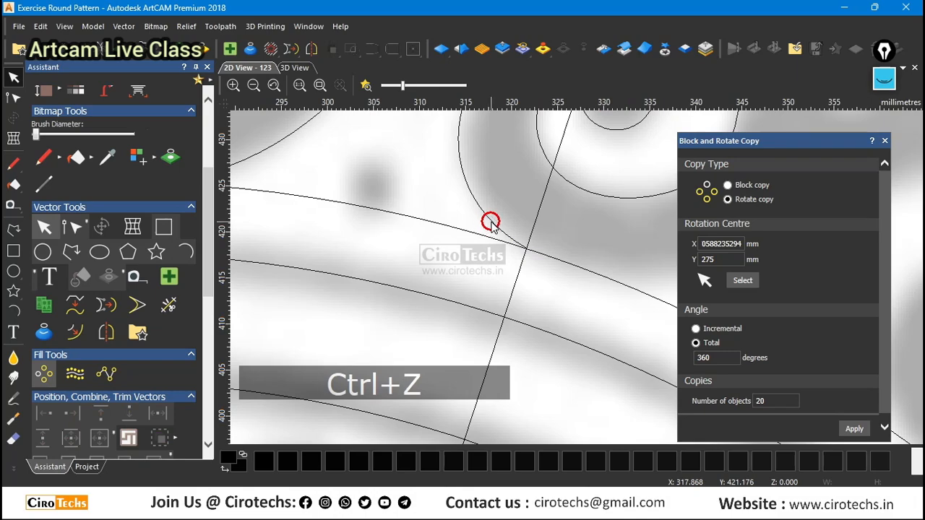
Rotate-copy the scroll motif around the band as 20 objects over a total of 360 degrees.
scroll(506, 232, "down", 5)
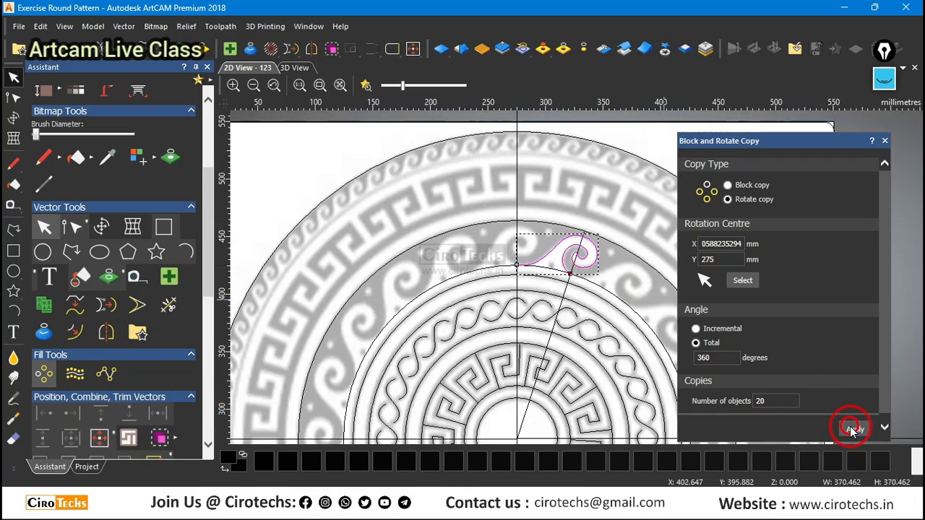
left_click(853, 429)
scroll(488, 230, "up", 8)
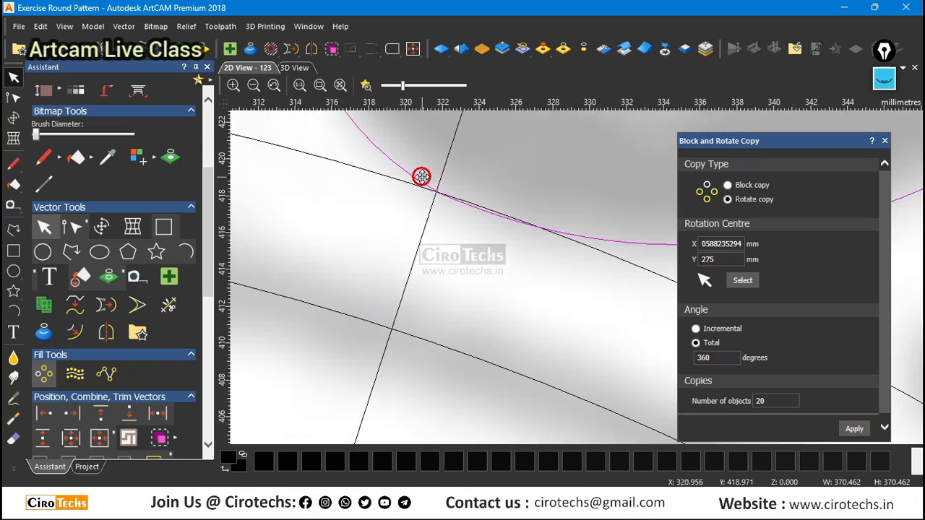
Join all the rotated scroll copies into one vector at their coincident nodes with a tolerance of 0.1 mm.
scroll(533, 244, "down", 8)
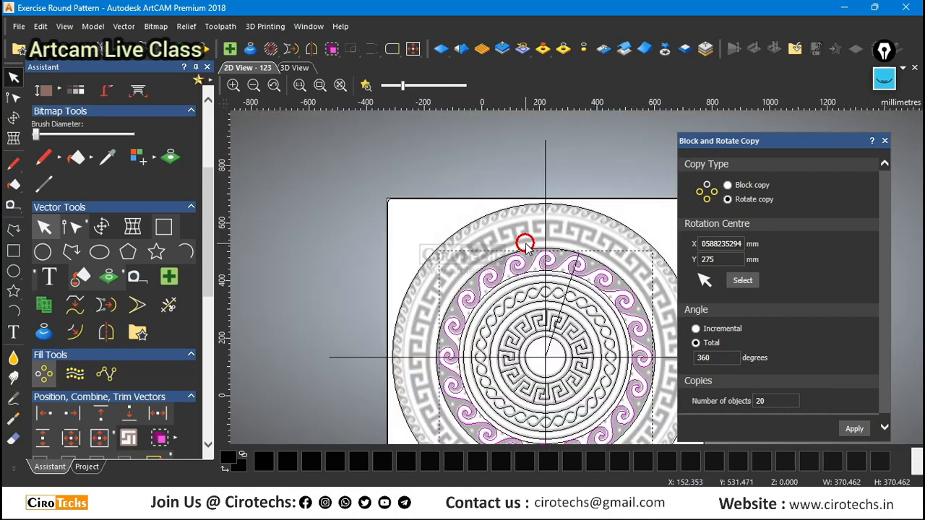
scroll(611, 374, "down", 4)
scroll(566, 371, "up", 8)
scroll(566, 364, "down", 8)
scroll(593, 205, "up", 3)
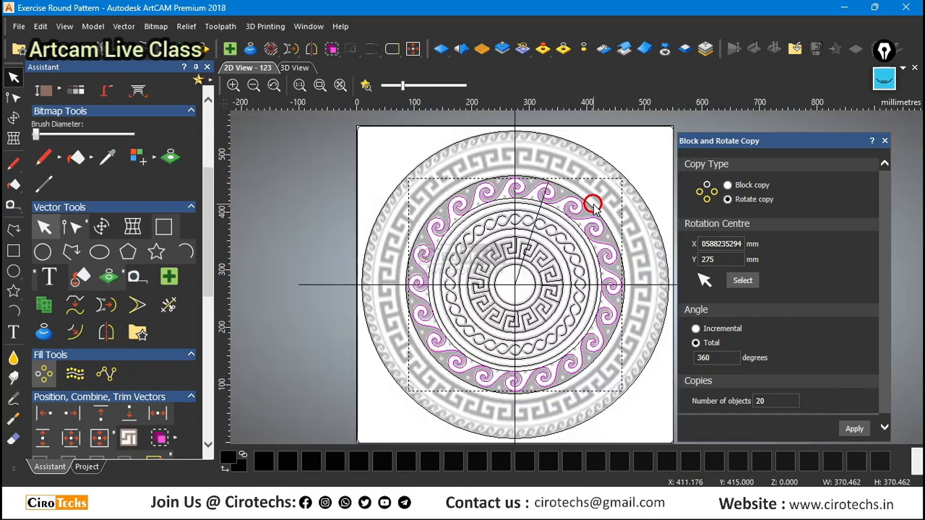
right_click(576, 206)
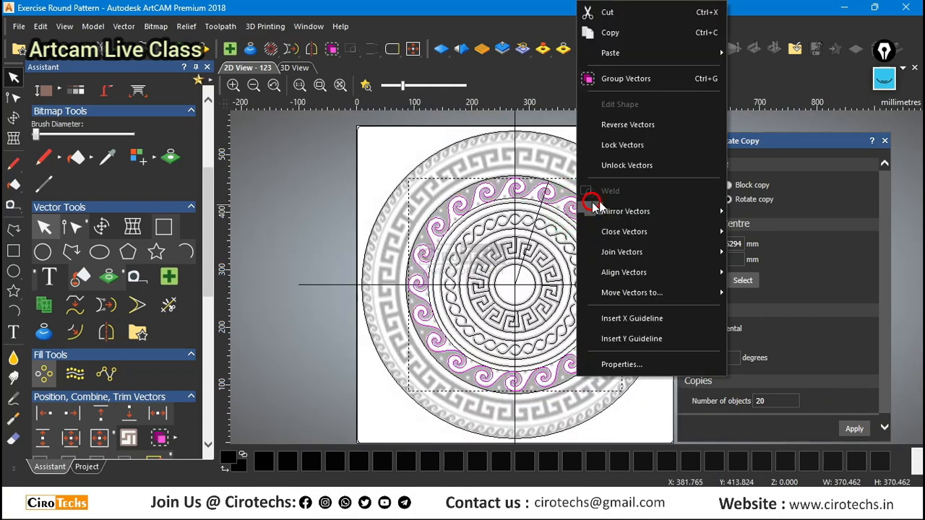
mouse_move(624, 250)
left_click(786, 322)
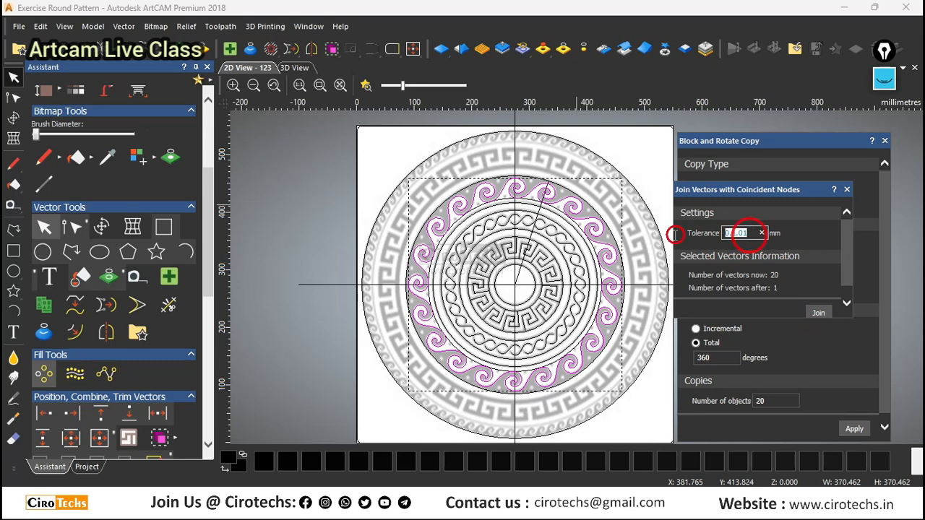
left_click(819, 313)
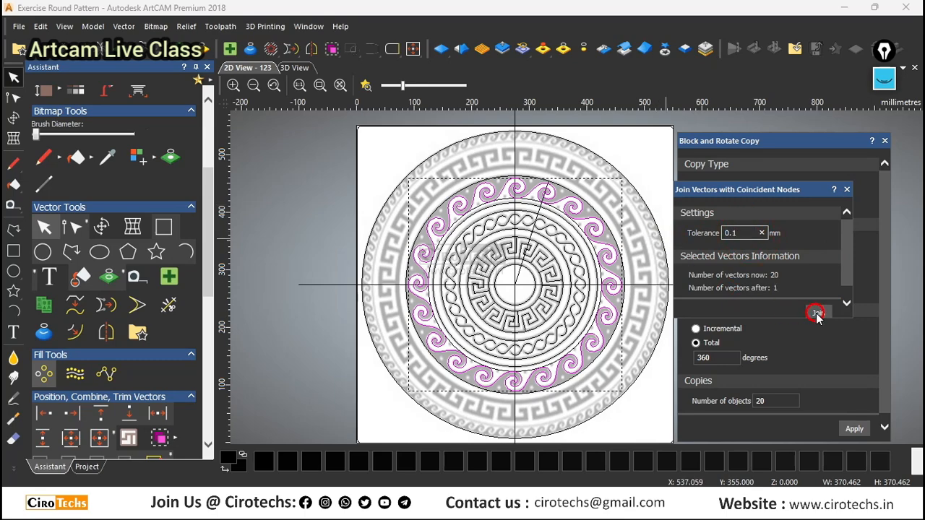
scroll(515, 194, "up", 15)
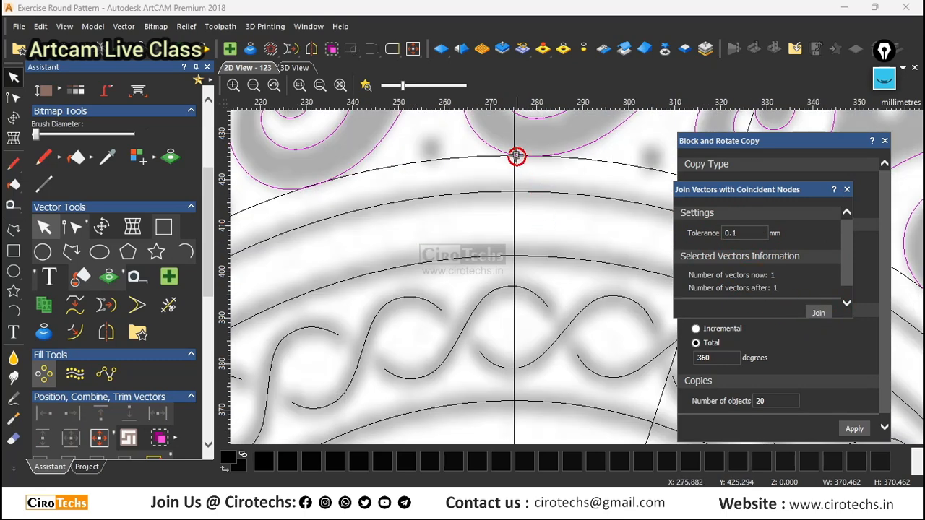
scroll(536, 222, "down", 15)
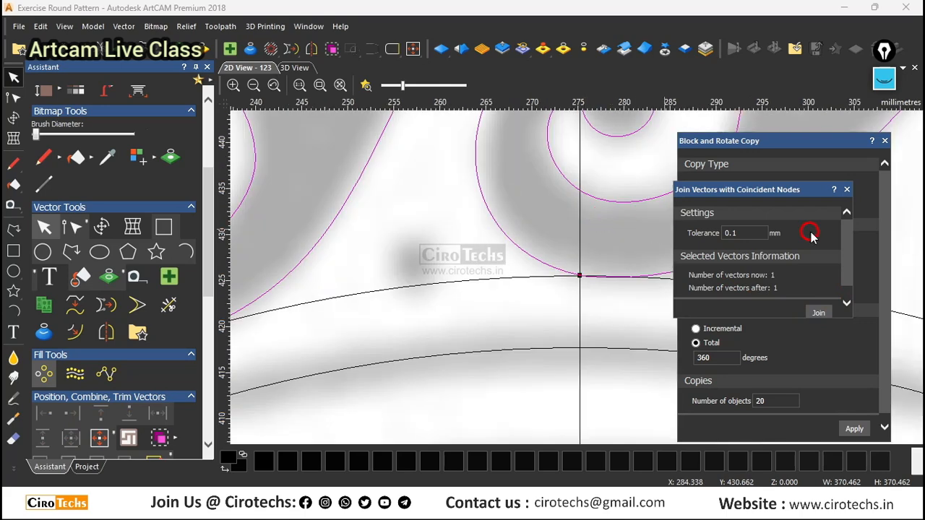
left_click(848, 189)
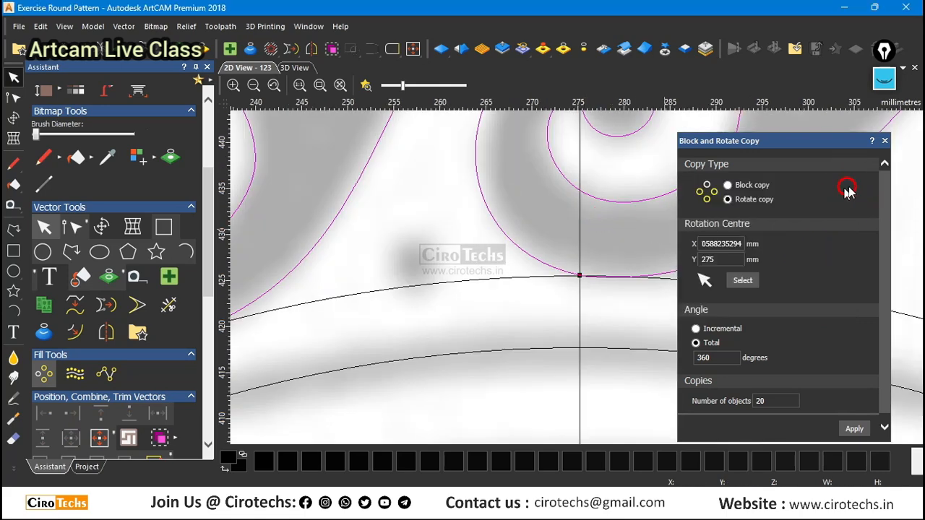
Close the joined scroll vector by moving its end point, and deselect it.
right_click(504, 232)
mouse_move(555, 190)
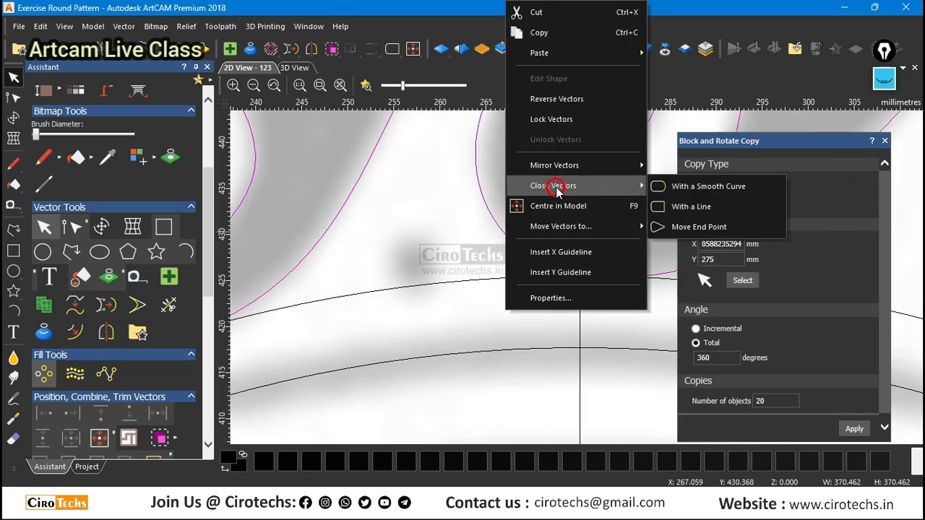
left_click(678, 233)
scroll(582, 249, "down", 5)
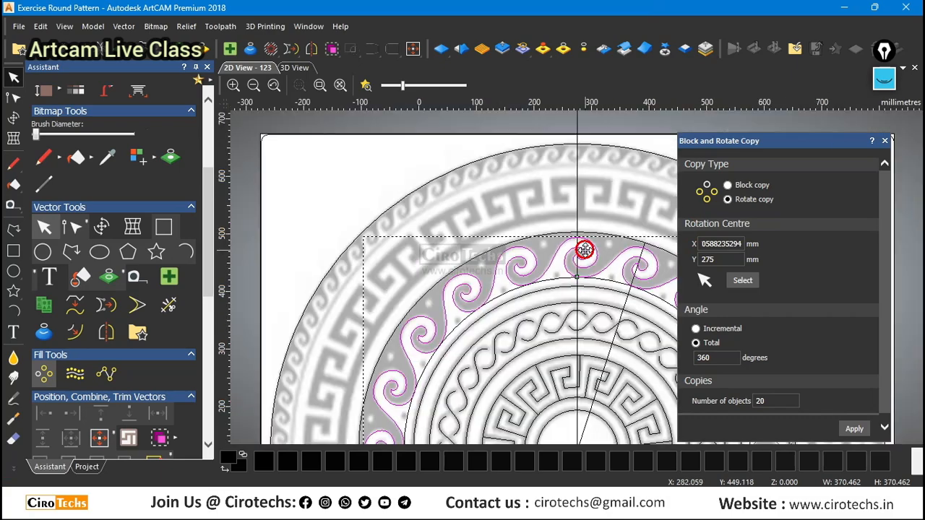
scroll(606, 317, "up", 2)
scroll(432, 177, "up", 2)
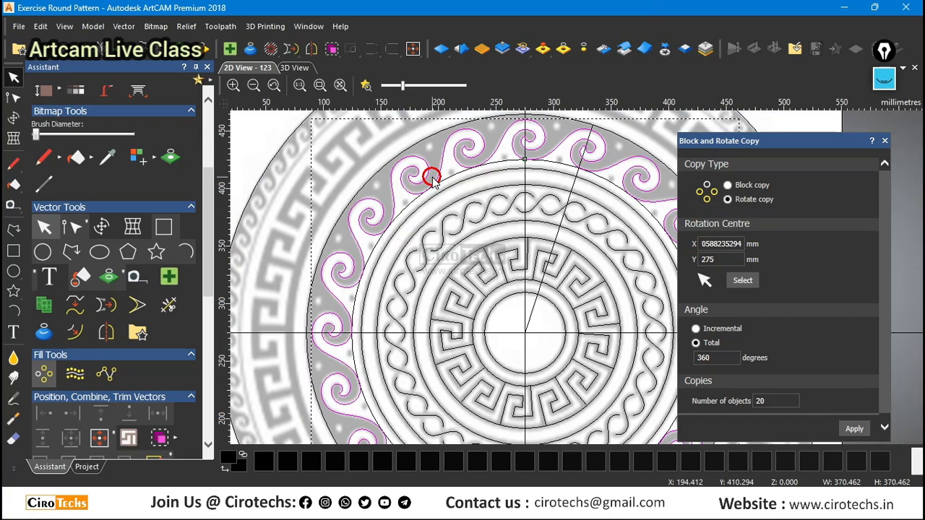
scroll(432, 177, "down", 2)
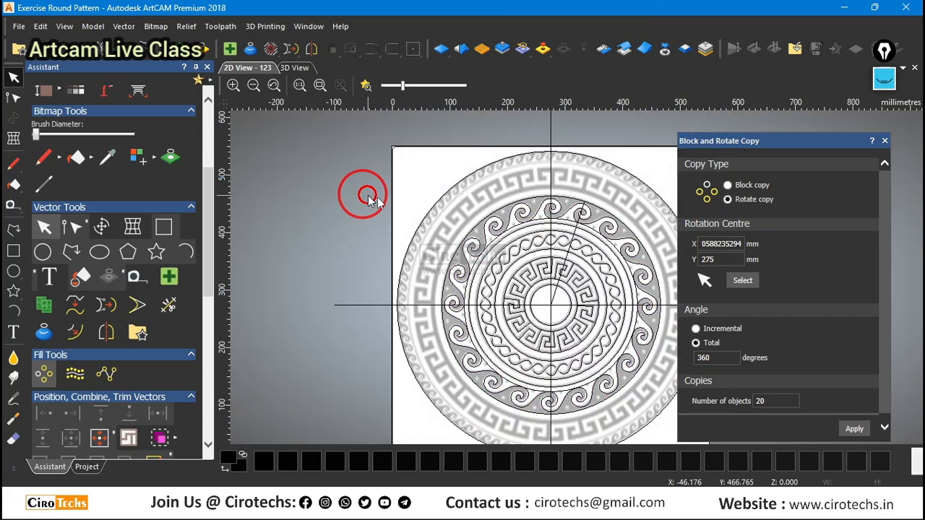
Delete the guide circle touching the inner edge of the scrolls and the slanted segment line.
scroll(599, 225, "up", 4)
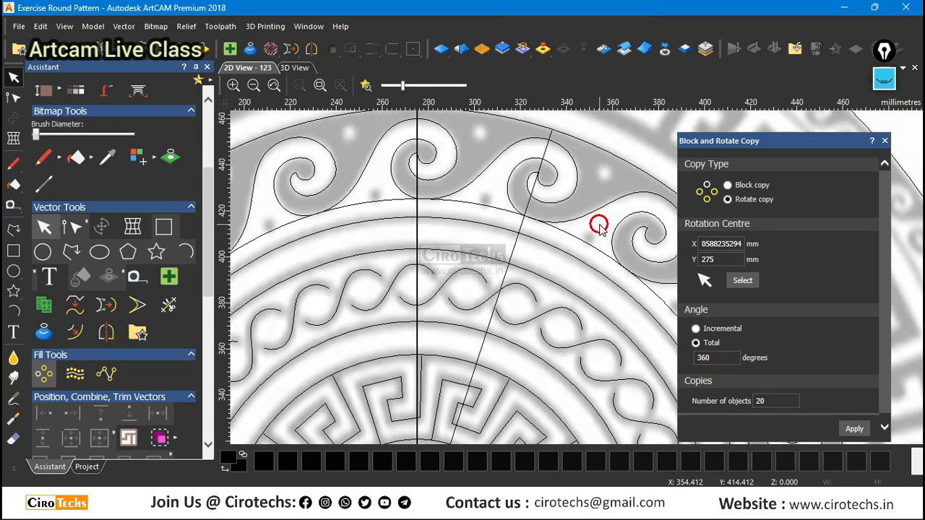
left_click(503, 209)
key("Delete")
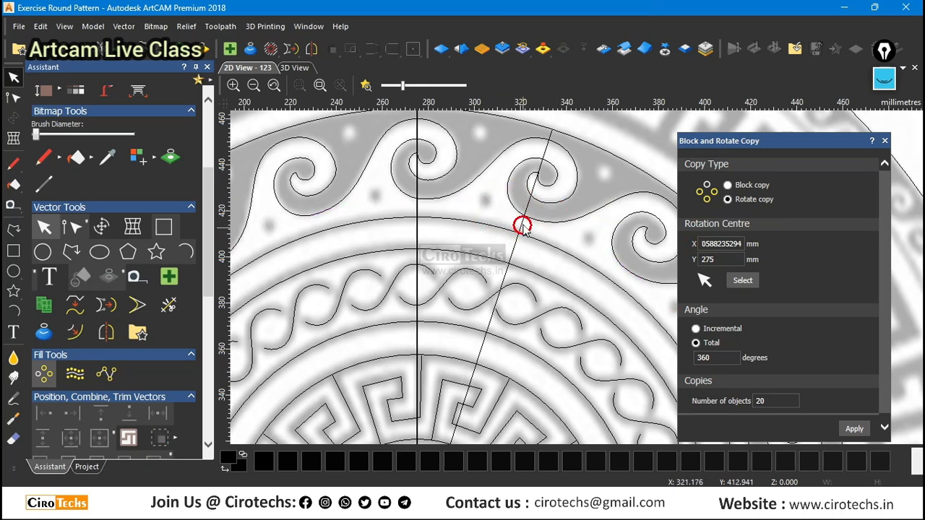
left_click(522, 223)
key("Delete")
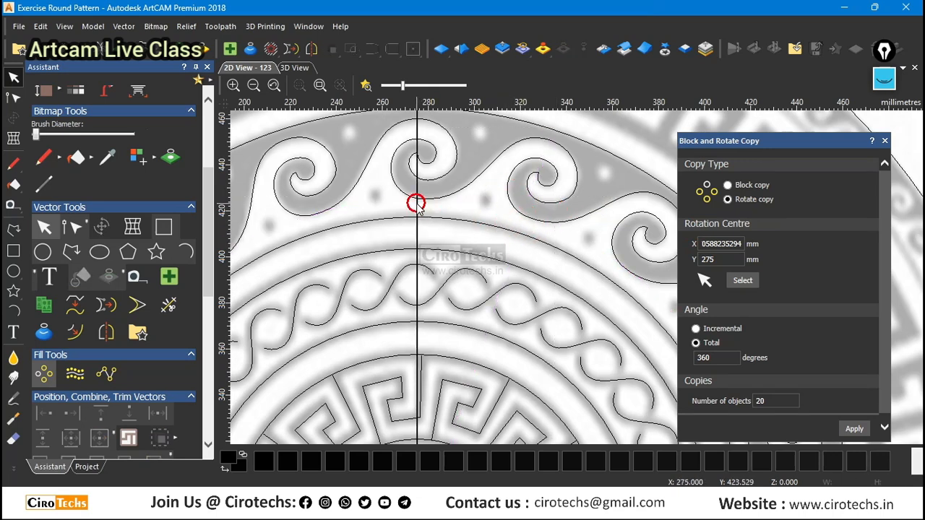
Draw a circle about 4.4 mm in diameter on the grey dot below and between the top scroll and the next one clockwise.
scroll(463, 208, "down", 3)
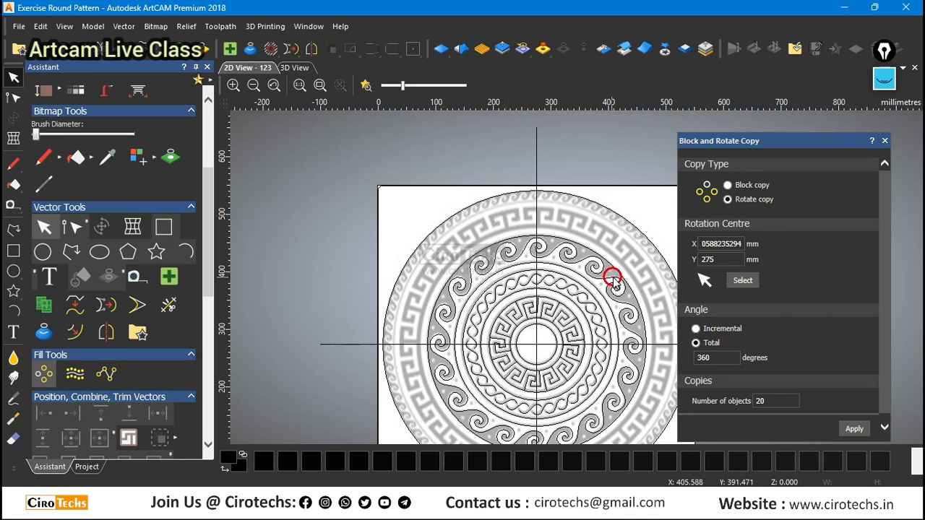
scroll(612, 280, "up", 2)
scroll(505, 242, "up", 2)
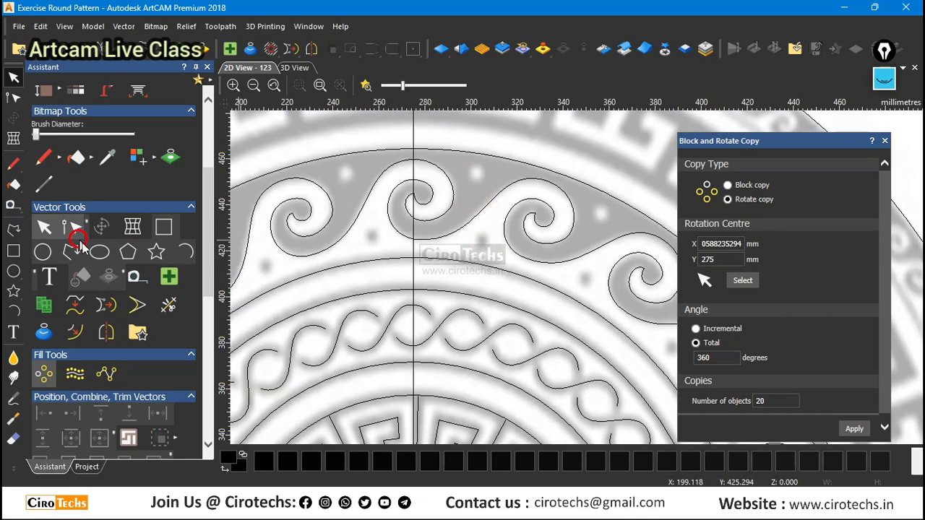
left_click(14, 270)
scroll(506, 237, "up", 2)
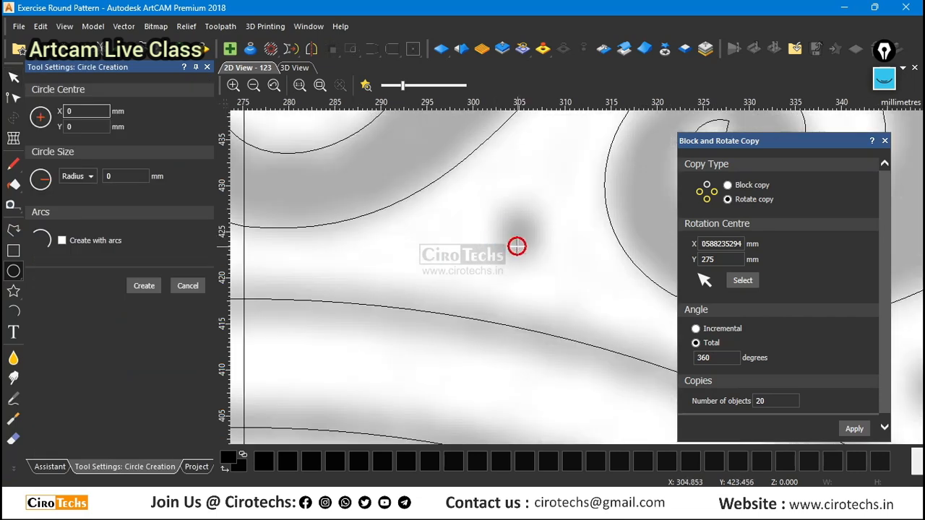
left_click_drag(516, 235, 534, 216)
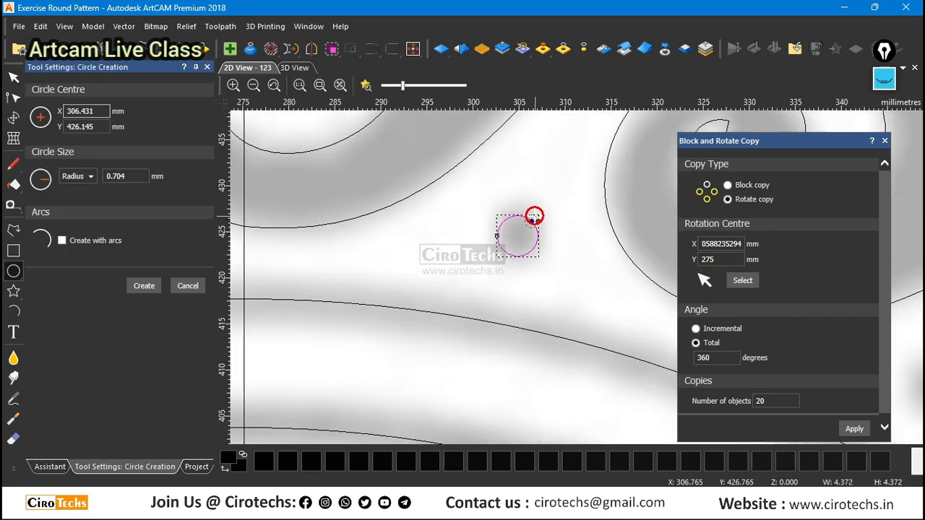
key("Escape")
Enlarge the small circle about its centre to about 5.9 mm in diameter to cover the grey dot.
scroll(501, 250, "down", 2)
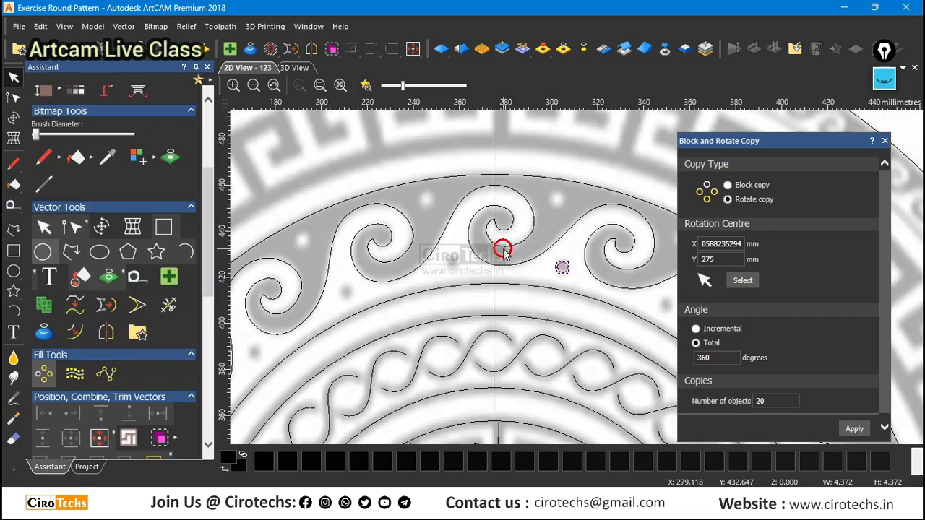
scroll(575, 254, "up", 1)
scroll(576, 258, "up", 1)
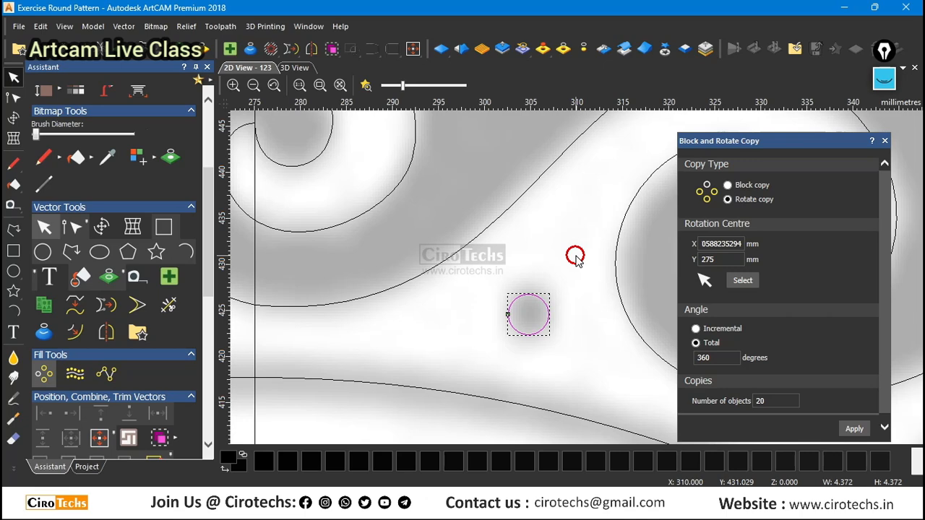
left_click_drag(550, 293, 557, 288, "alt")
Place a copy of the small circle on the light dot above it in the grey area.
scroll(560, 298, "down", 2)
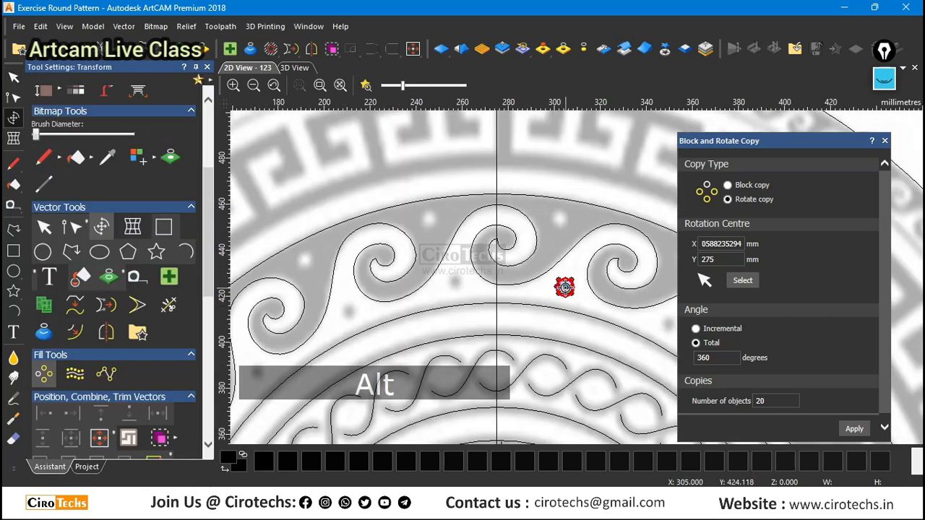
key("ctrl")
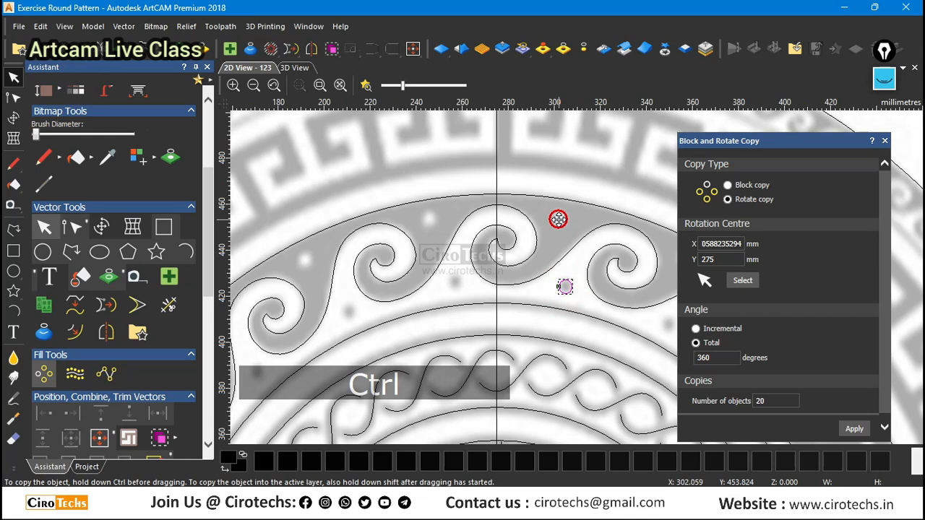
scroll(558, 219, "up", 2)
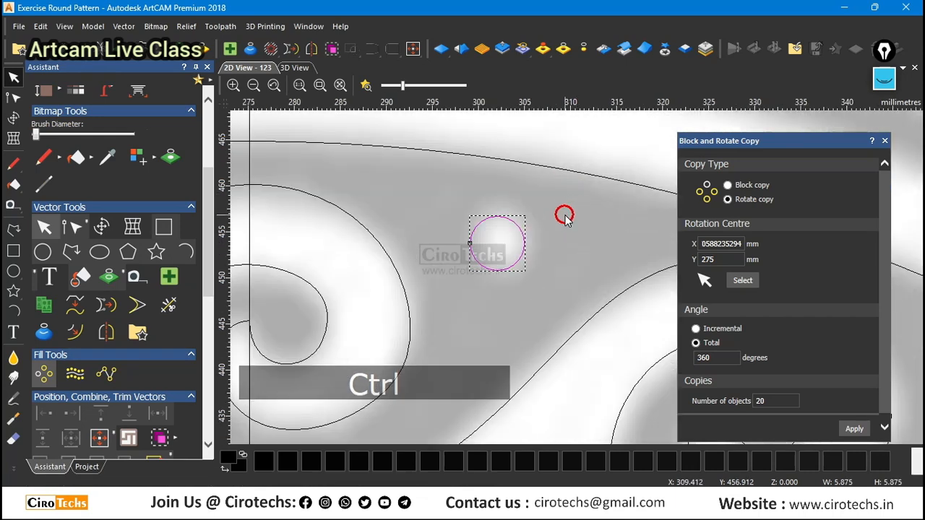
Enlarge the copied circle to about 6.5 mm and shift it by about 0.22 mm in X and 0.15 mm in Y to match the light dot.
key("ctrl+t")
left_click_drag(525, 217, 526, 212, "alt")
scroll(496, 241, "up", 1)
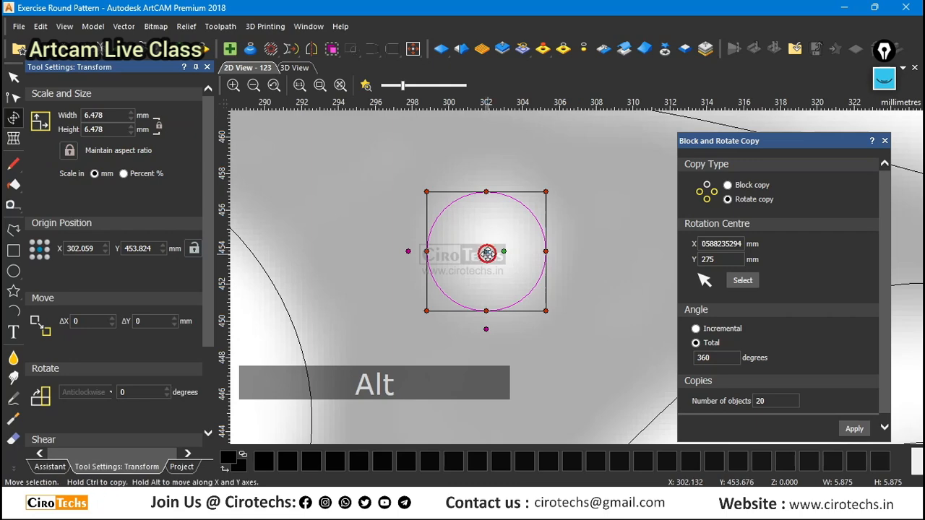
left_click_drag(487, 253, 492, 251)
scroll(491, 251, "down", 3)
left_click(562, 229)
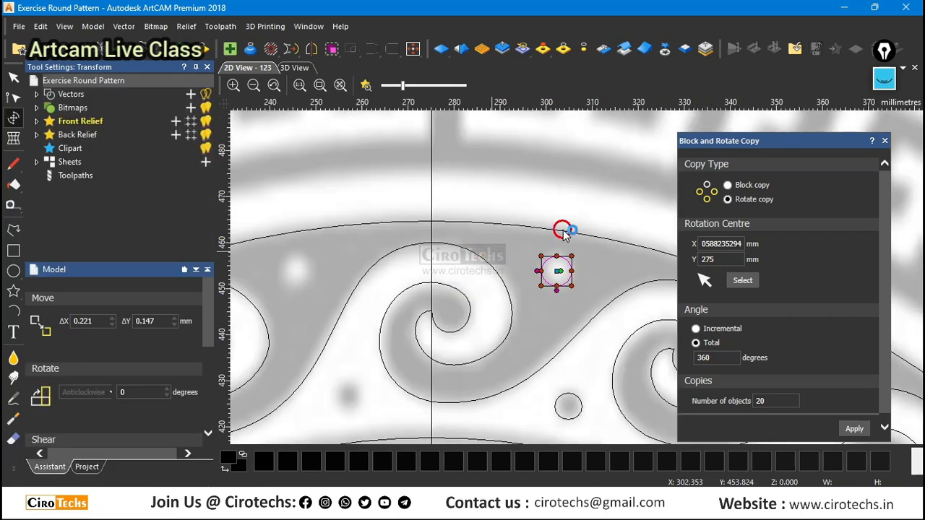
Select both dot circles and rotate-copy them around the band as 20 objects over a total of 360 degrees.
scroll(564, 233, "down", 1)
left_click(532, 225)
left_click_drag(537, 206, 601, 364)
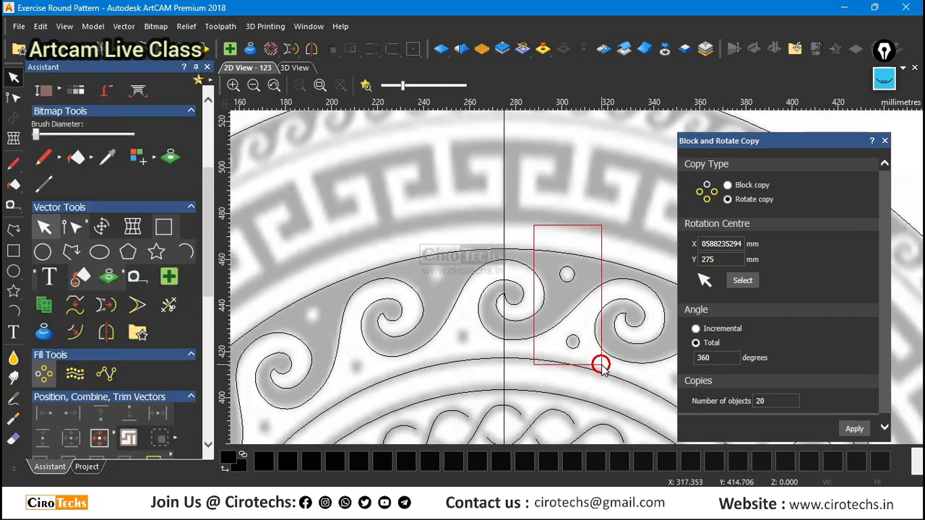
scroll(498, 234, "down", 2)
scroll(542, 240, "up", 1)
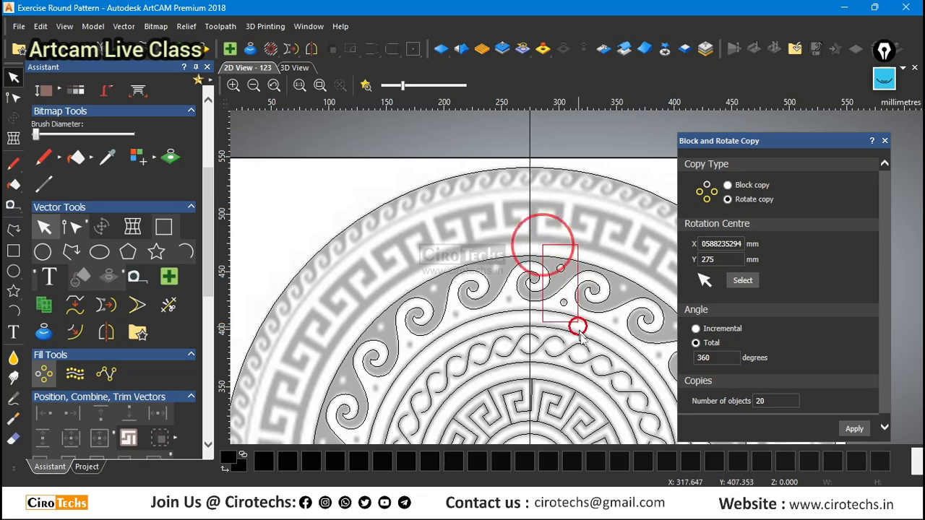
scroll(552, 239, "down", 3)
left_click(851, 429)
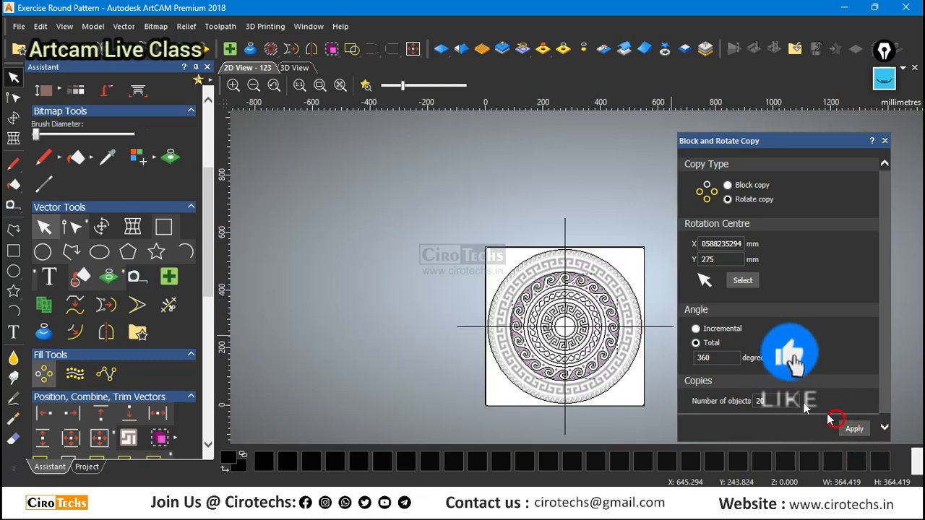
Check the dot circles around the scroll band, deselect them and save the model.
scroll(571, 284, "up", 2)
scroll(586, 314, "down", 3)
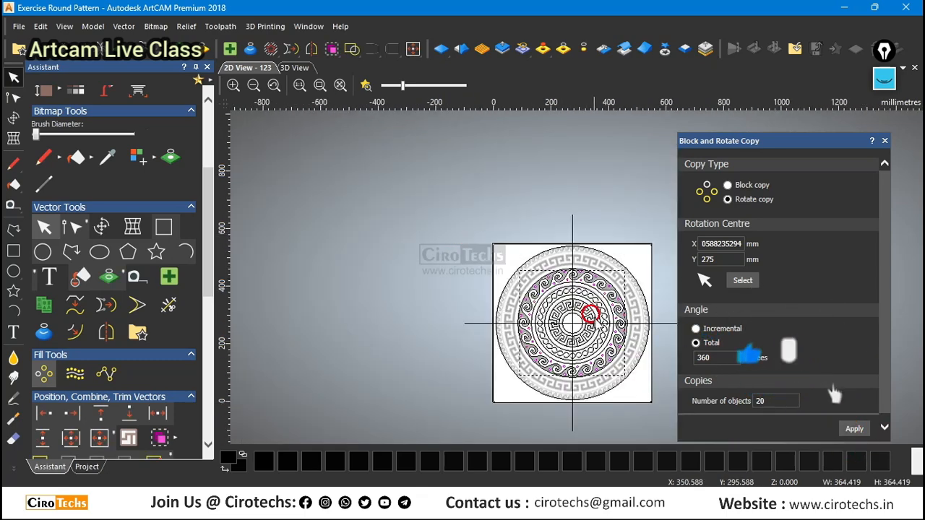
scroll(644, 337, "up", 3)
scroll(593, 296, "down", 2)
scroll(593, 206, "up", 2)
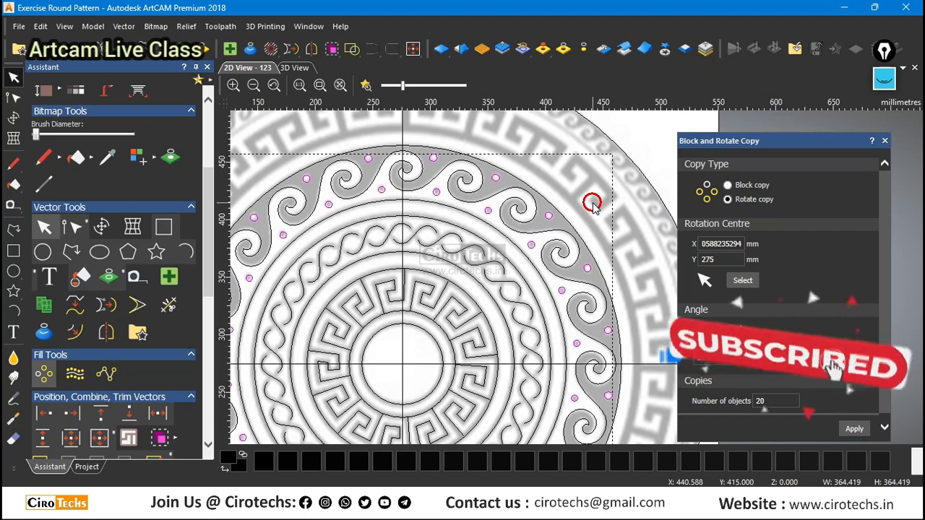
left_click(593, 206)
key("ctrl+s")
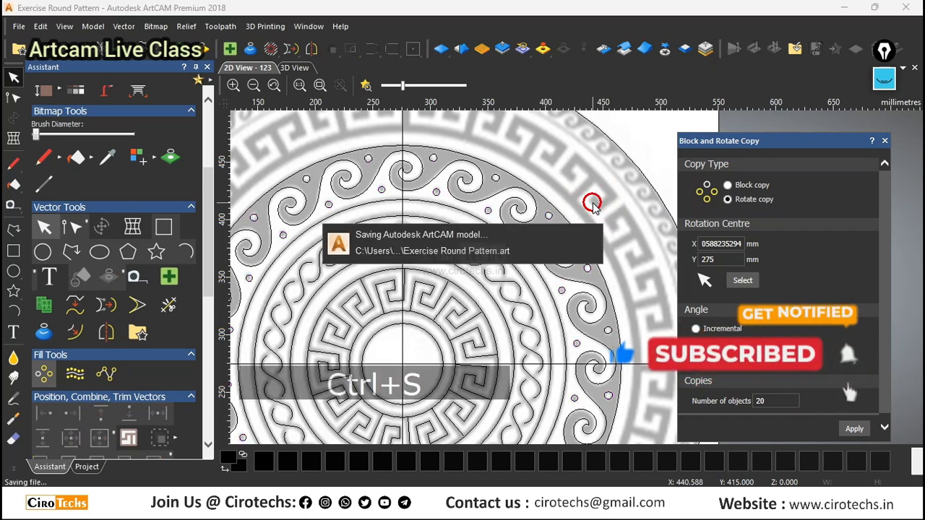
Make an enlarged concentric copy of the scroll band's outer circle, about 408 mm in diameter, along the inner edge of the Greek key band, and deselect it.
scroll(569, 205, "down", 2)
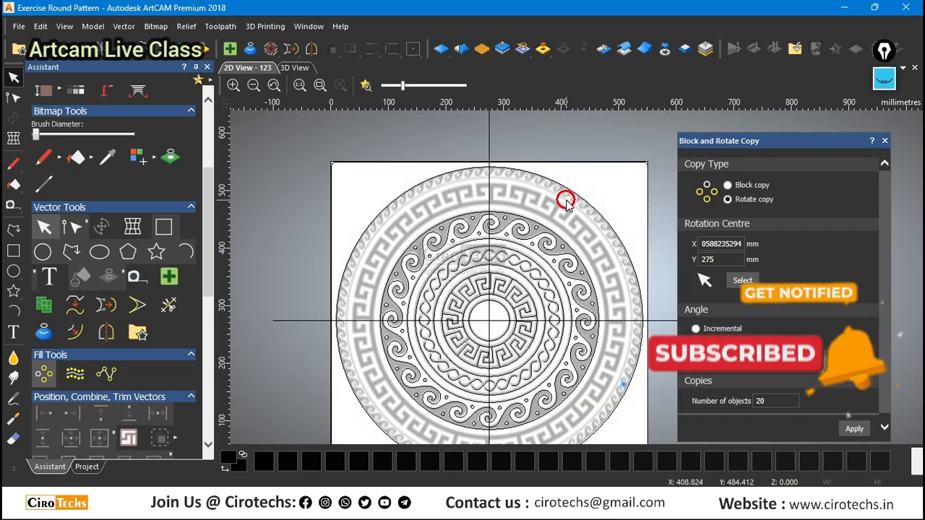
scroll(556, 248, "up", 2)
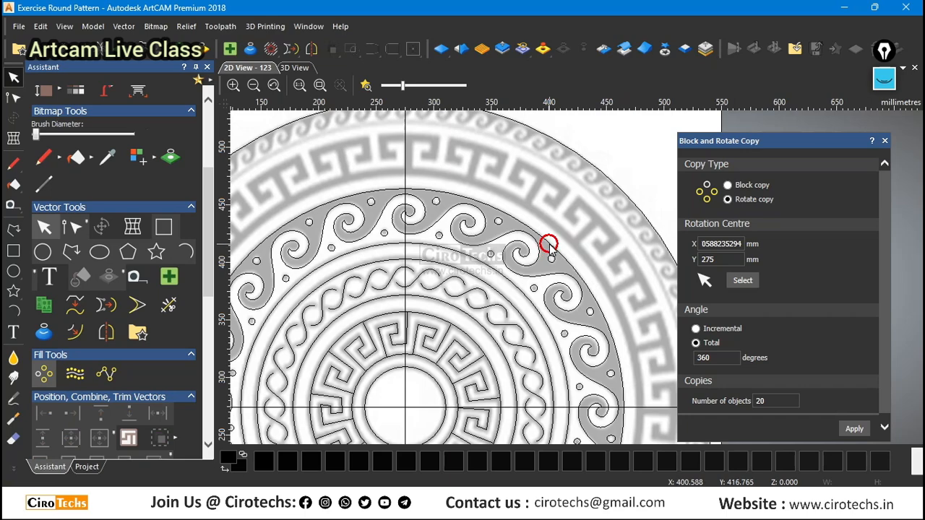
left_click(547, 240)
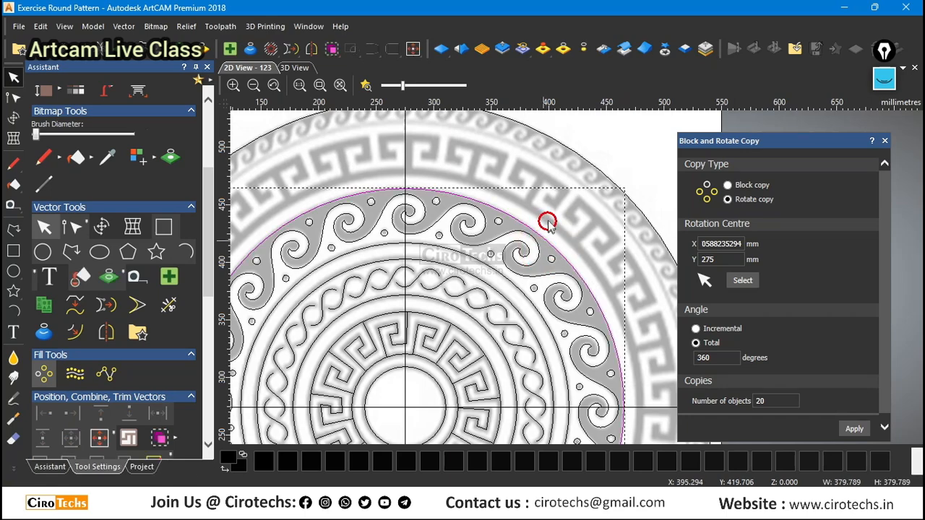
left_click(547, 222)
scroll(613, 250, "down", 2)
scroll(543, 196, "up", 4)
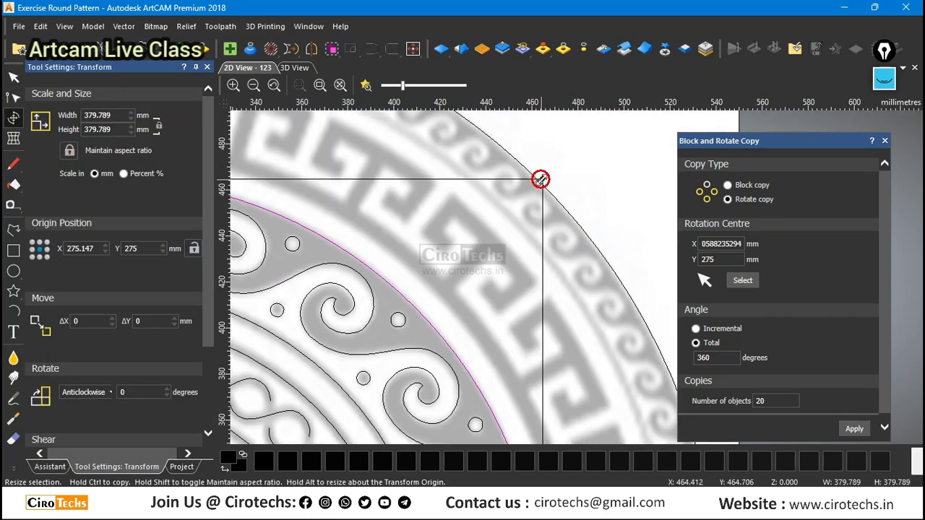
left_click_drag(546, 179, 583, 150, "alt")
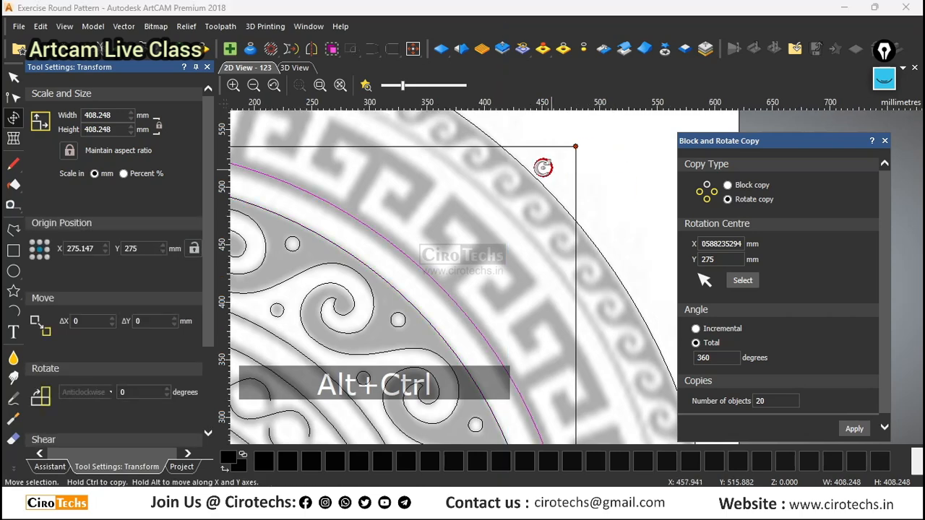
scroll(543, 167, "down", 3)
scroll(595, 243, "up", 3)
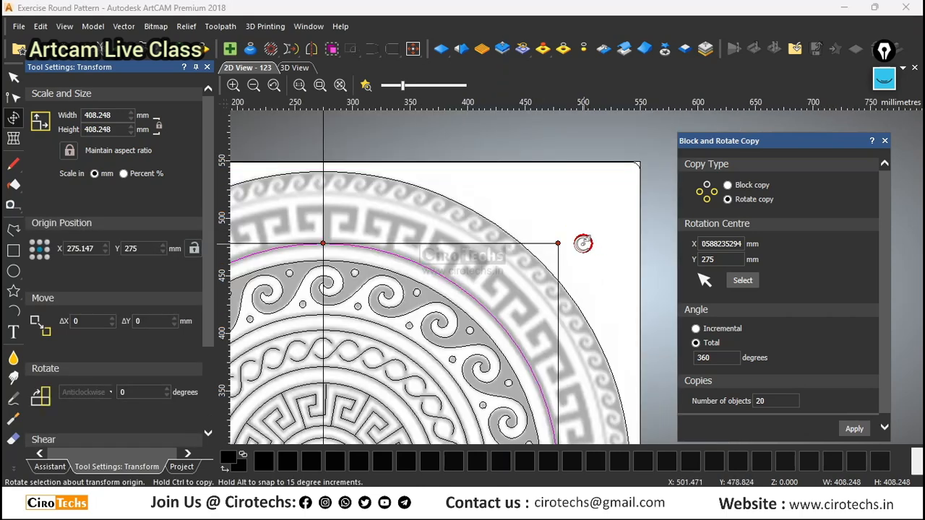
left_click(598, 209)
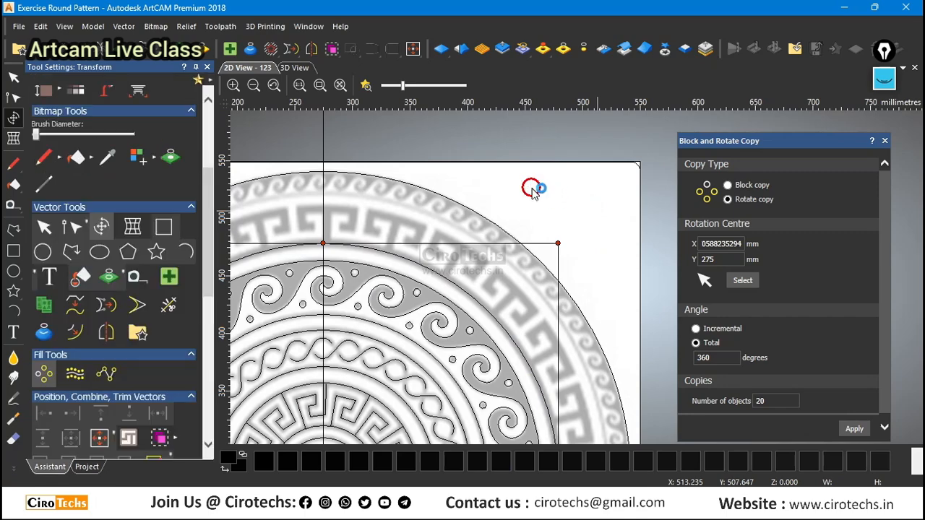
left_click(533, 190)
Count the Greek key motifs around the outer band and set the number of rotate-copy objects to 24.
scroll(532, 192, "down", 3)
scroll(541, 305, "up", 3)
scroll(542, 306, "up", 2)
scroll(444, 138, "down", 2)
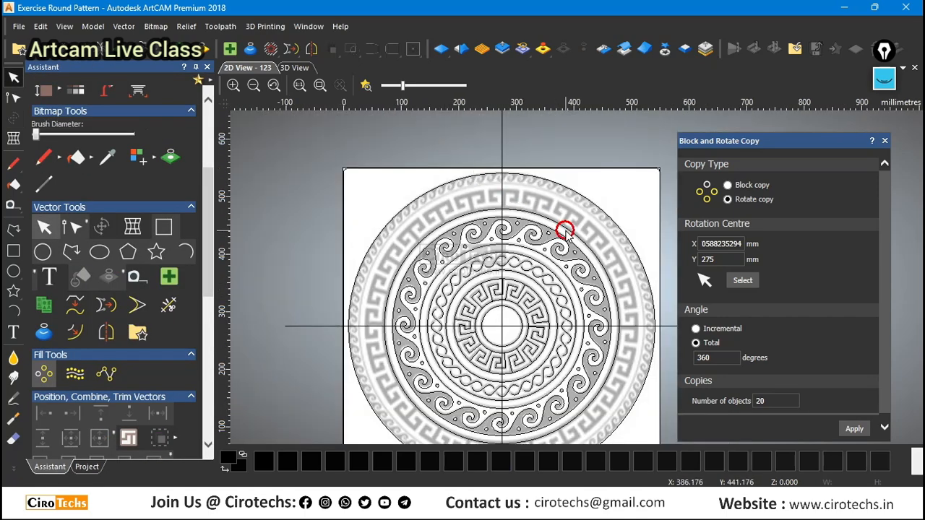
scroll(565, 231, "up", 2)
scroll(508, 207, "down", 2)
scroll(523, 221, "down", 2)
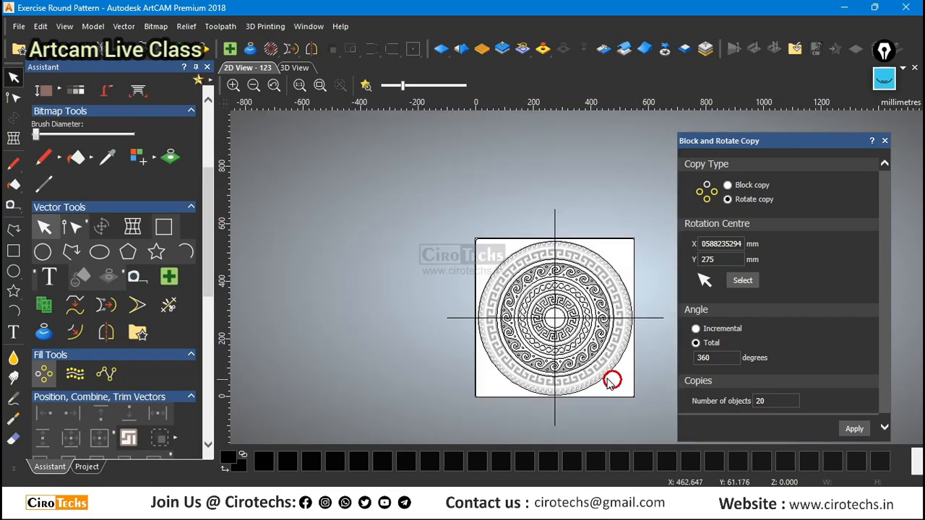
scroll(611, 382, "up", 2)
scroll(636, 196, "up", 2)
scroll(580, 196, "down", 2)
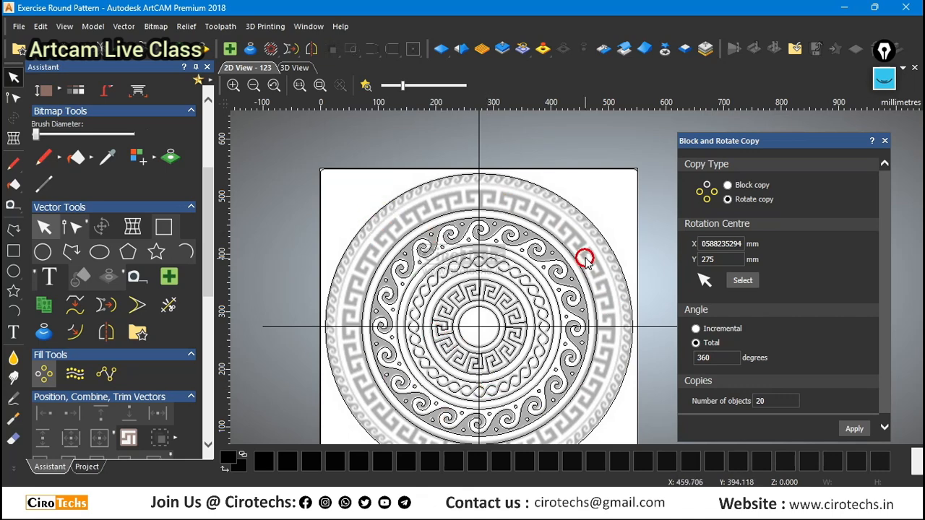
scroll(583, 242, "up", 2)
scroll(546, 239, "down", 2)
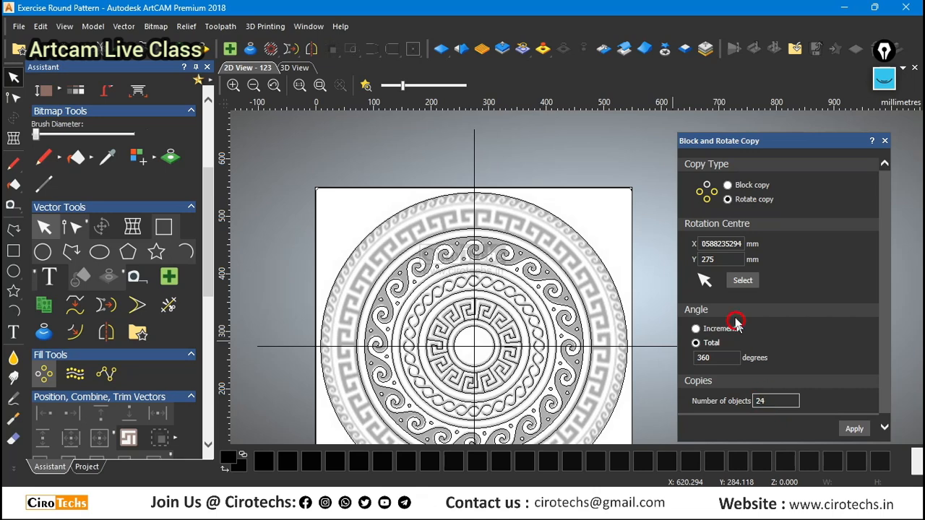
Draw a vertical polyline about 29.4 mm long from the new circle up the stem of the upper middle Greek key motif.
scroll(506, 205, "up", 2)
scroll(513, 209, "up", 2)
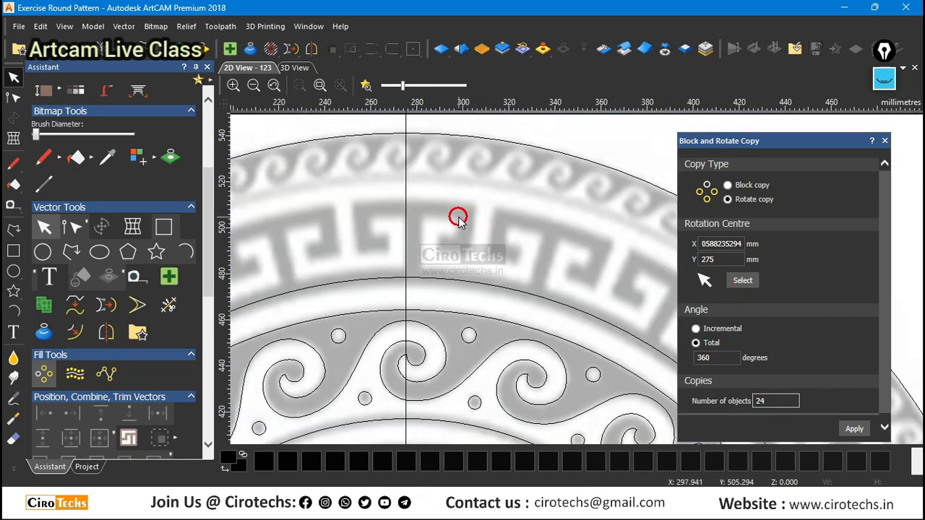
left_click(13, 229)
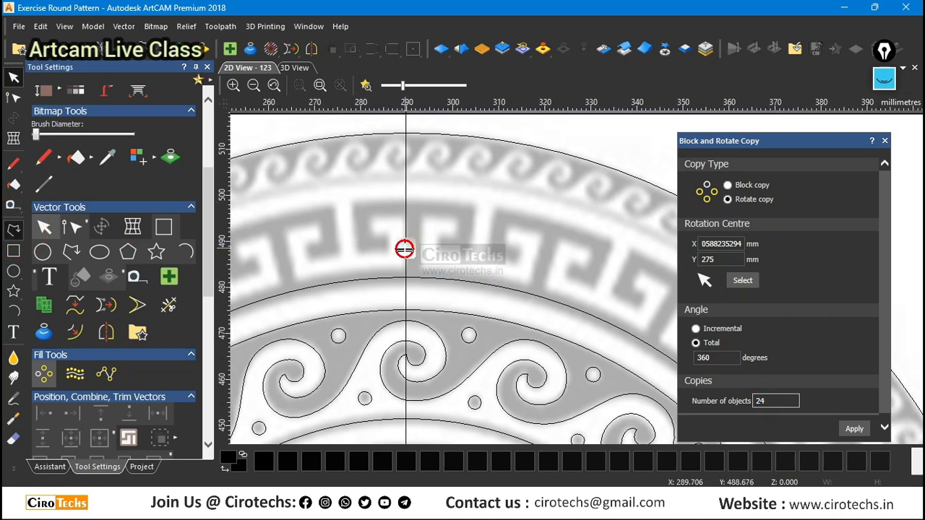
scroll(406, 249, "up", 2)
left_click(350, 292)
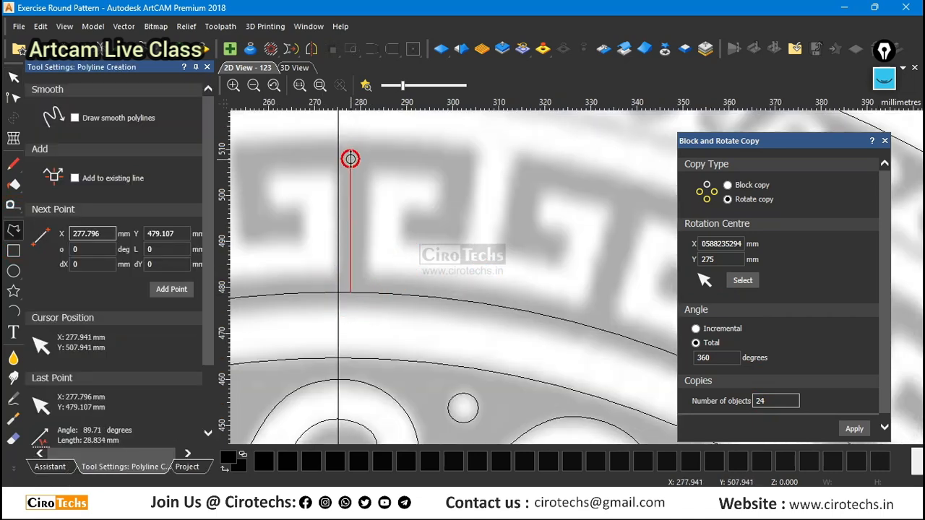
left_click(351, 158)
key("Escape")
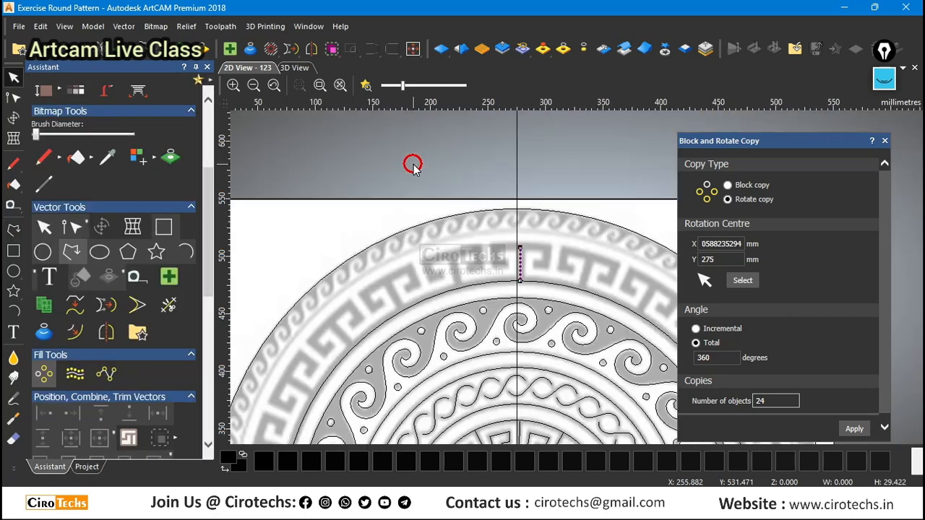
Draw a three-segment hook polyline, about 22.9 by 15.3 mm, from the stem's top end along the left half of the key motif.
scroll(562, 265, "up", 2)
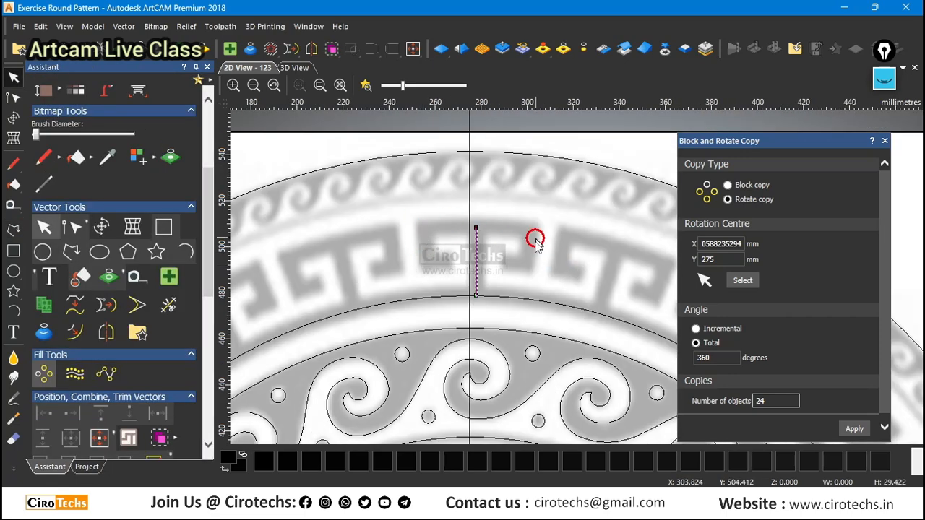
scroll(533, 235, "up", 2)
scroll(532, 238, "down", 2)
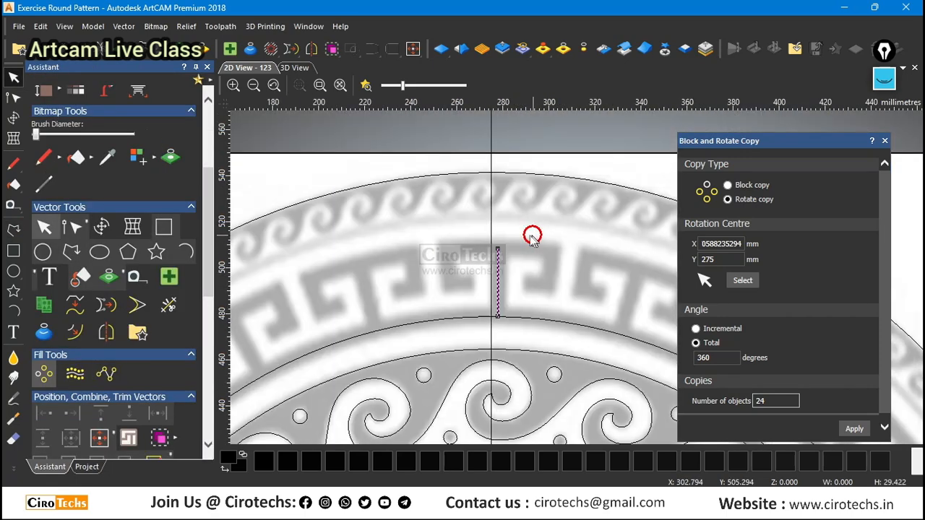
scroll(506, 242, "up", 2)
left_click(13, 230)
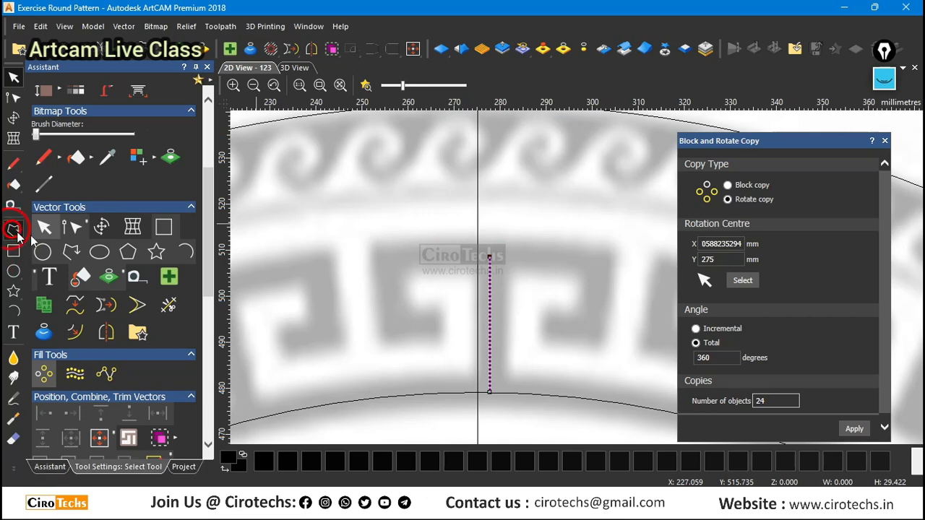
scroll(480, 237, "up", 2)
left_click(477, 227)
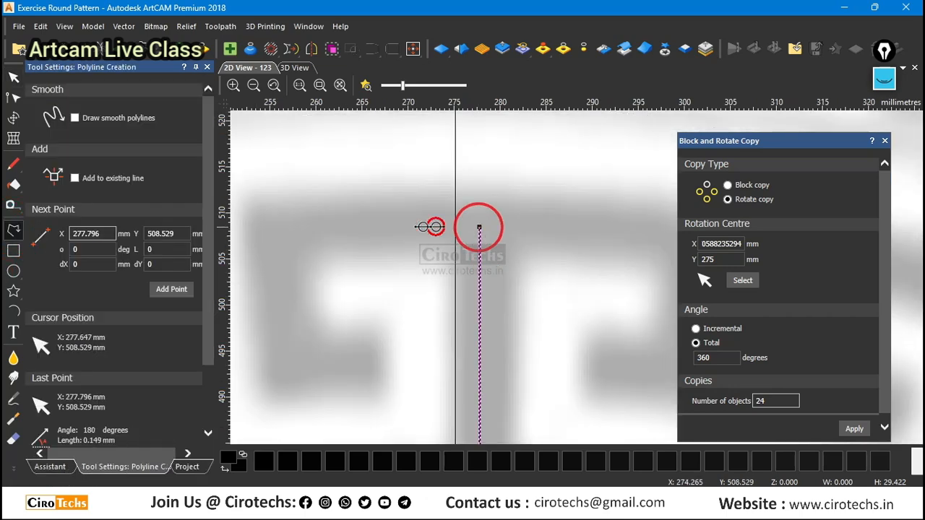
left_click(268, 222)
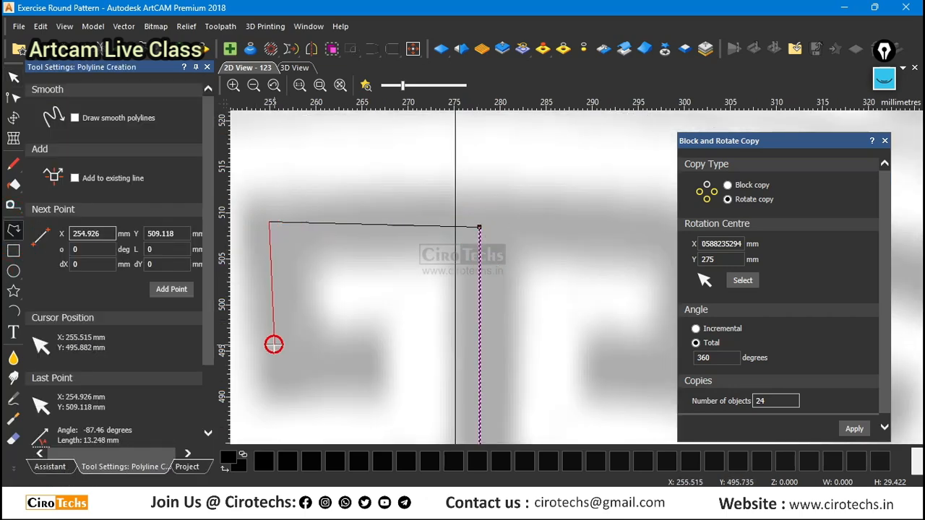
left_click(269, 360)
left_click(361, 362)
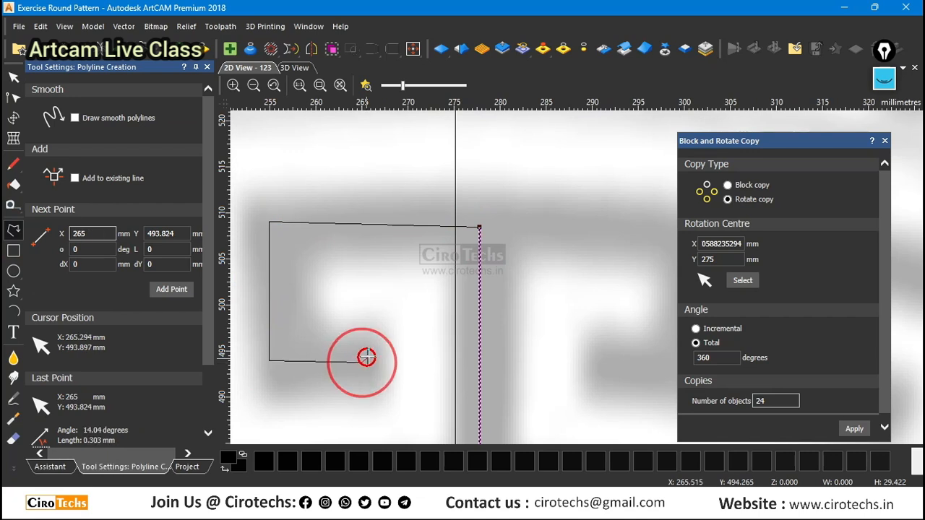
key("Escape")
scroll(452, 254, "down", 1)
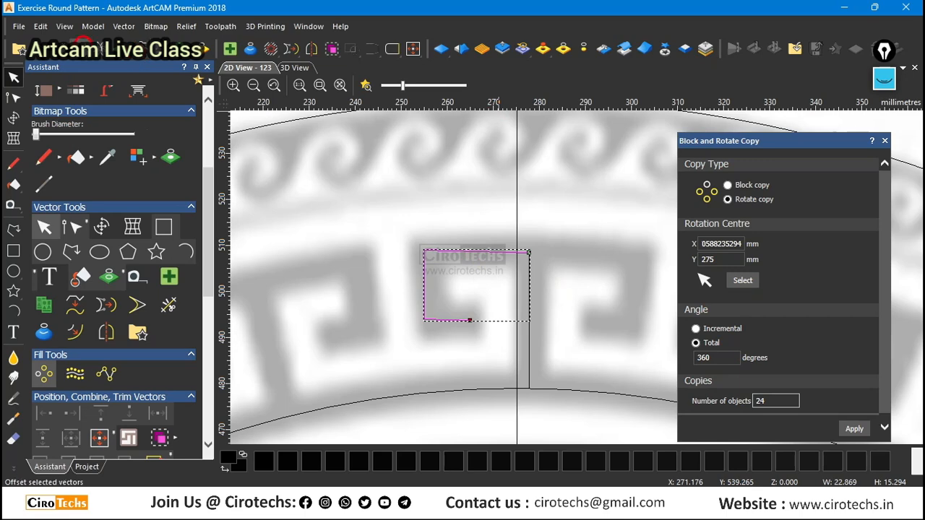
Open the Mirror tool, then raise the stem's top node to a line height of about 30.9 mm and move the hook's end node to meet it.
left_click(323, 56)
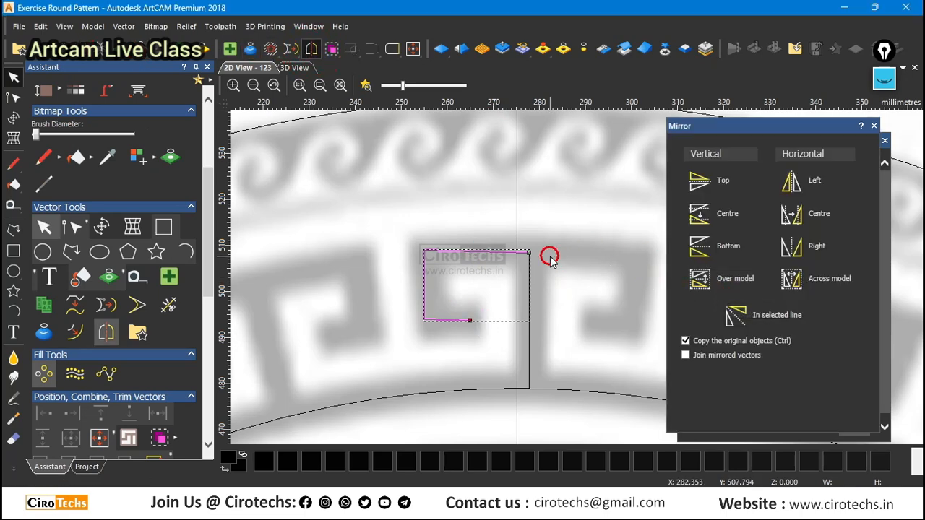
scroll(549, 253, "up", 2)
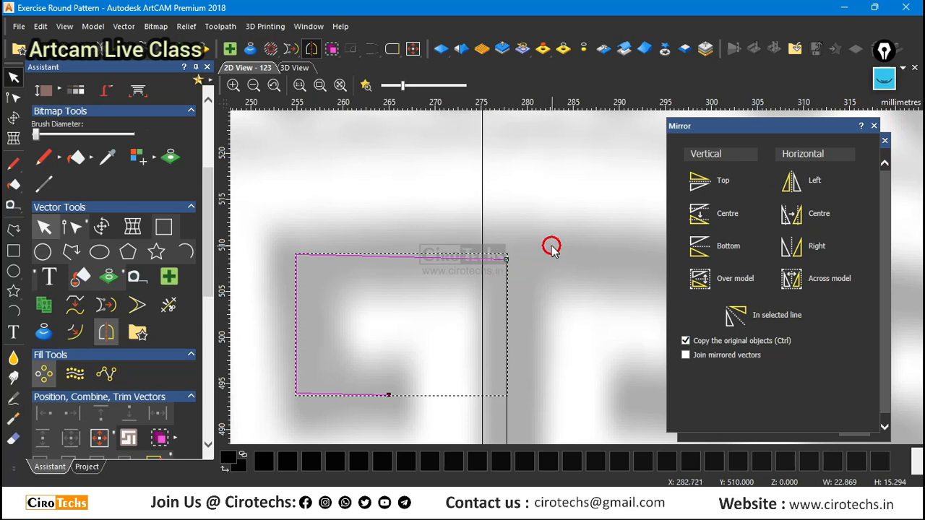
scroll(553, 249, "down", 2)
left_click(588, 269)
scroll(548, 281, "up", 2)
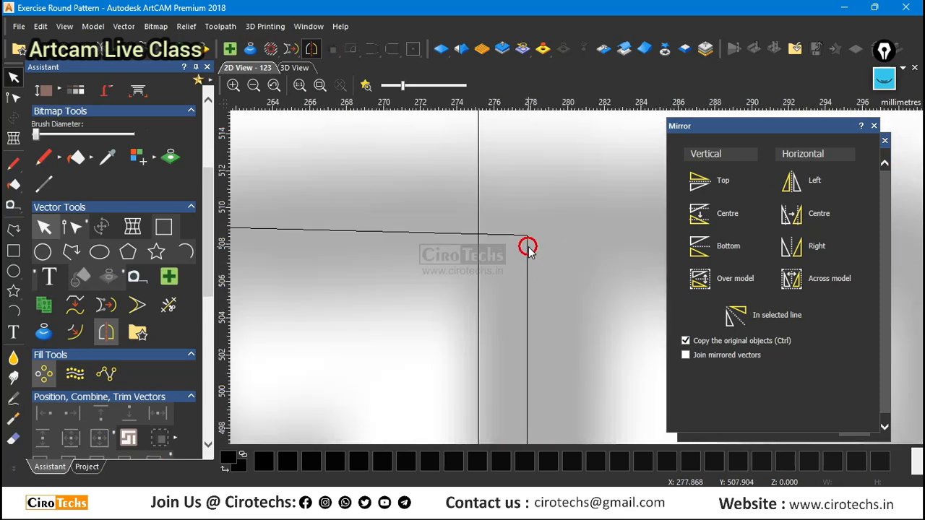
left_click(528, 247)
scroll(528, 247, "down", 2)
scroll(600, 270, "up", 1)
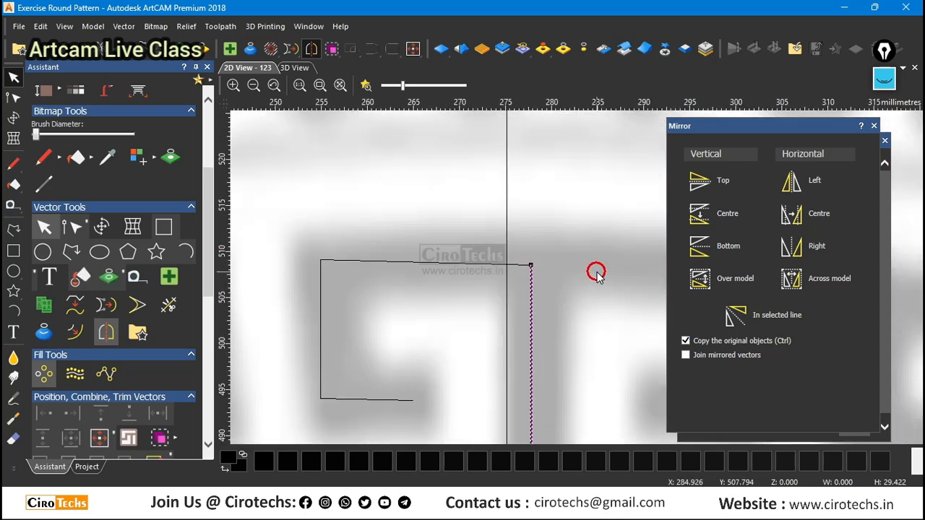
key("n")
scroll(538, 266, "up", 1)
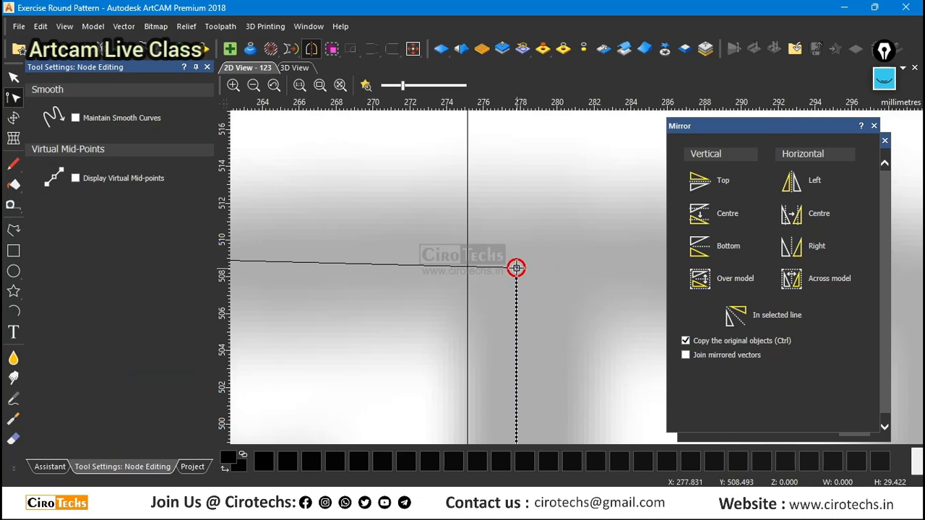
left_click_drag(516, 268, 516, 240)
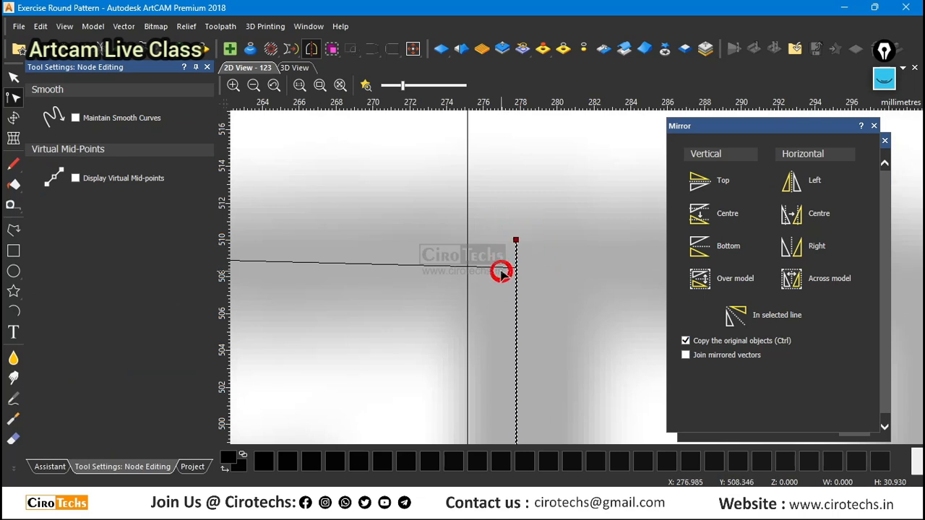
left_click(500, 265, "shift")
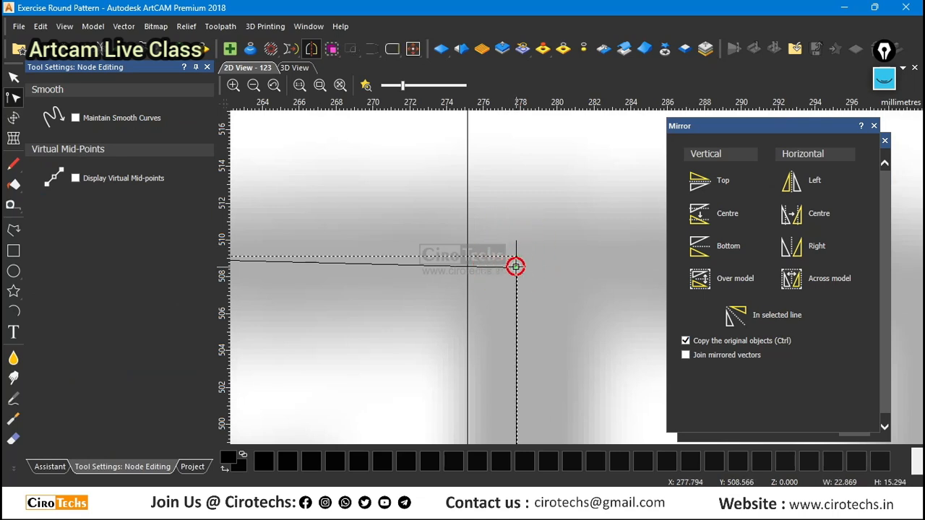
left_click_drag(516, 267, 516, 241)
Mirror a copy of the hook polyline horizontally to its right, keeping the original.
scroll(515, 262, "down", 2)
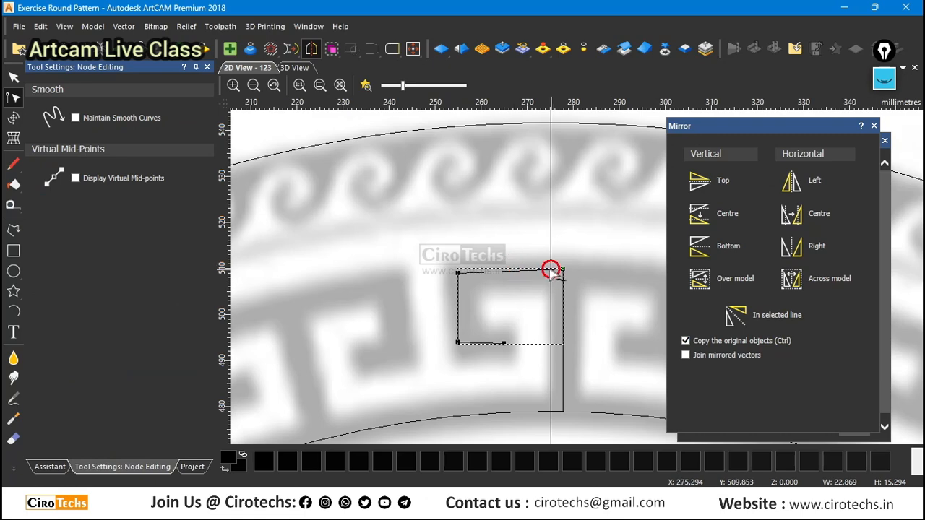
scroll(551, 270, "up", 1)
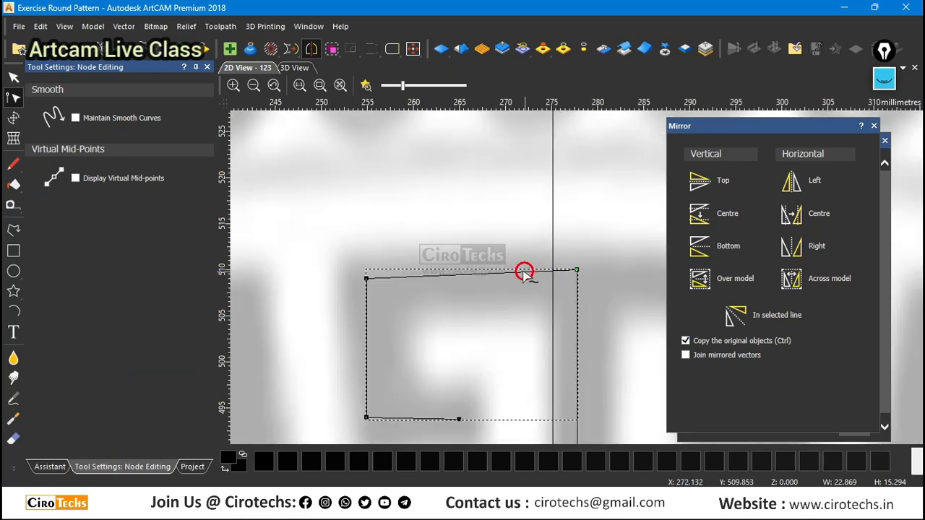
scroll(516, 285, "down", 1)
scroll(582, 278, "up", 1)
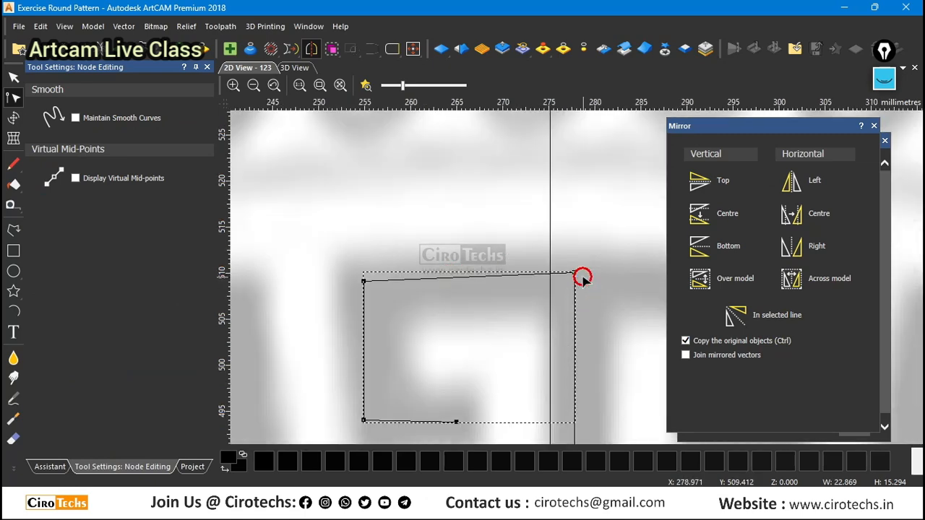
scroll(600, 304, "down", 2)
scroll(612, 326, "up", 1)
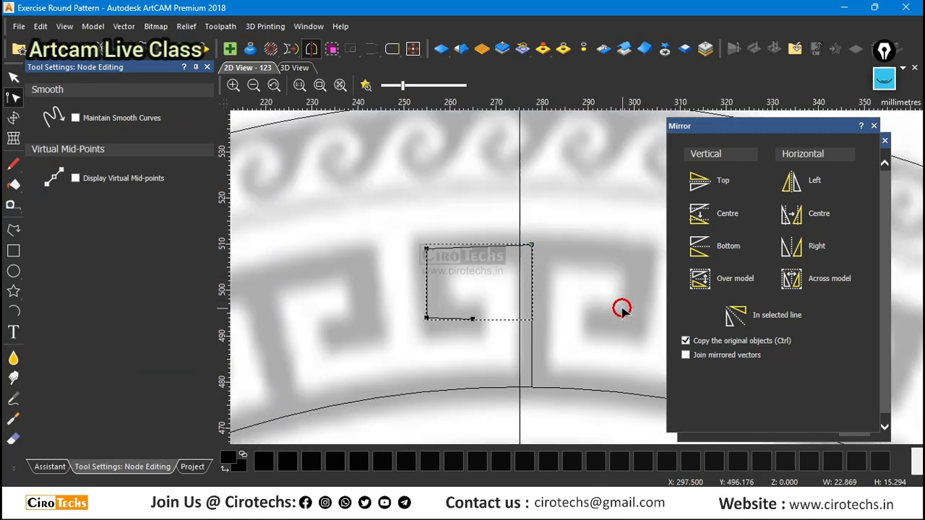
left_click(798, 248)
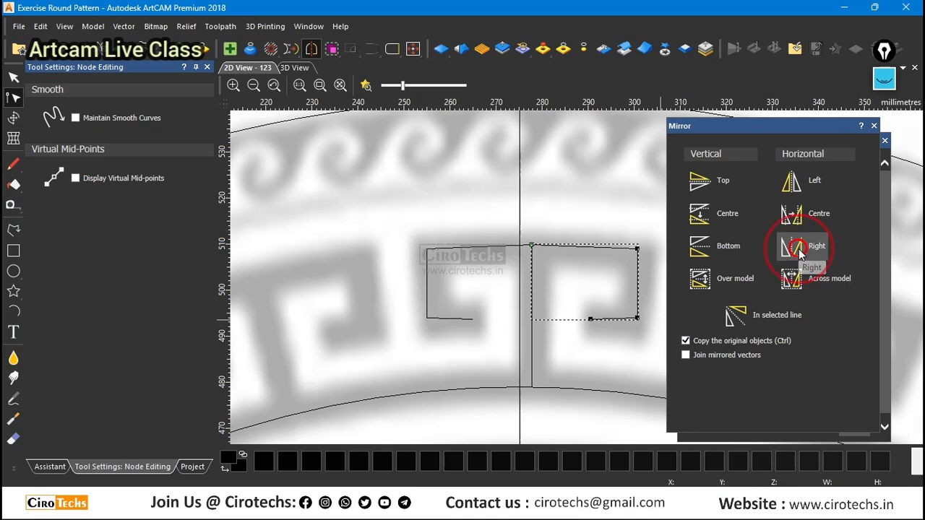
Join the left and mirrored right hook polylines at the stem's top by moving their end points together.
left_click(495, 248, "shift")
right_click(496, 248)
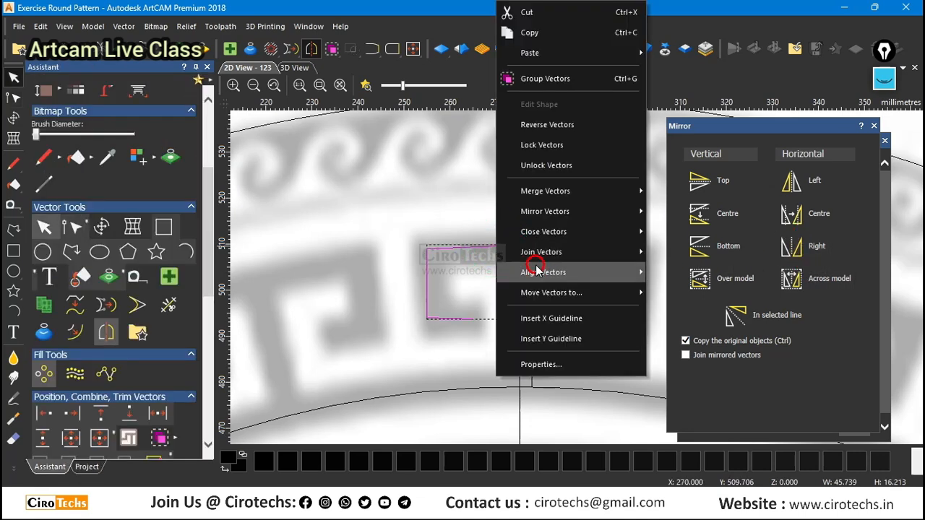
left_click(543, 252)
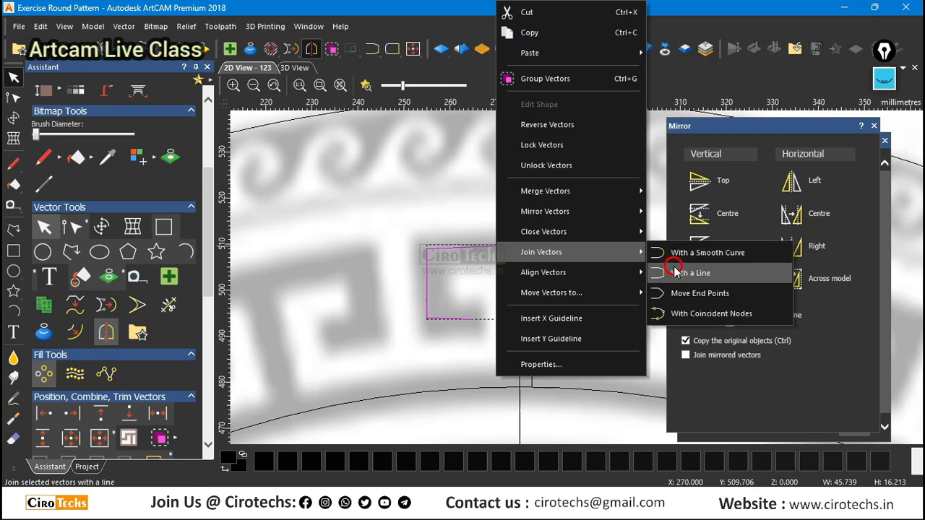
left_click(674, 290)
scroll(536, 244, "up", 2)
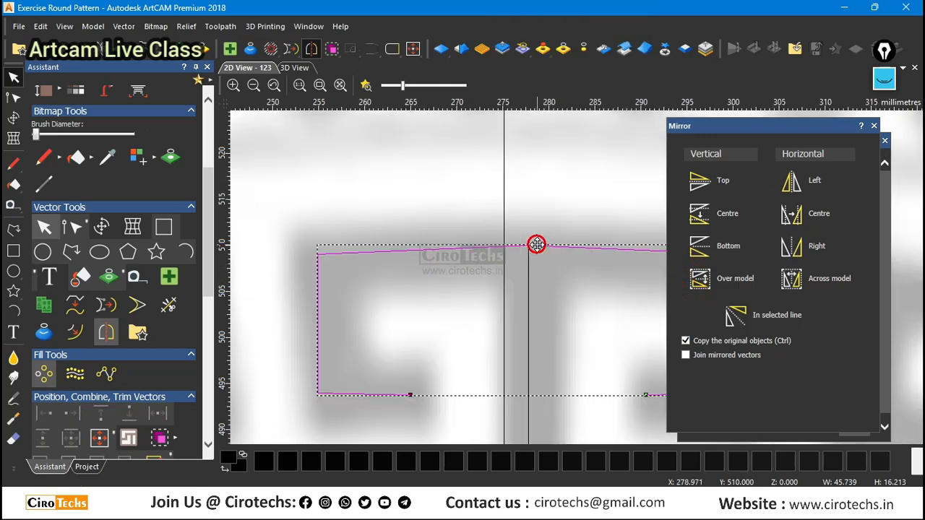
Remove the joined polyline's top middle node, convert the top span to an arc, and flatten the arc down to the stem's top.
left_click(536, 245)
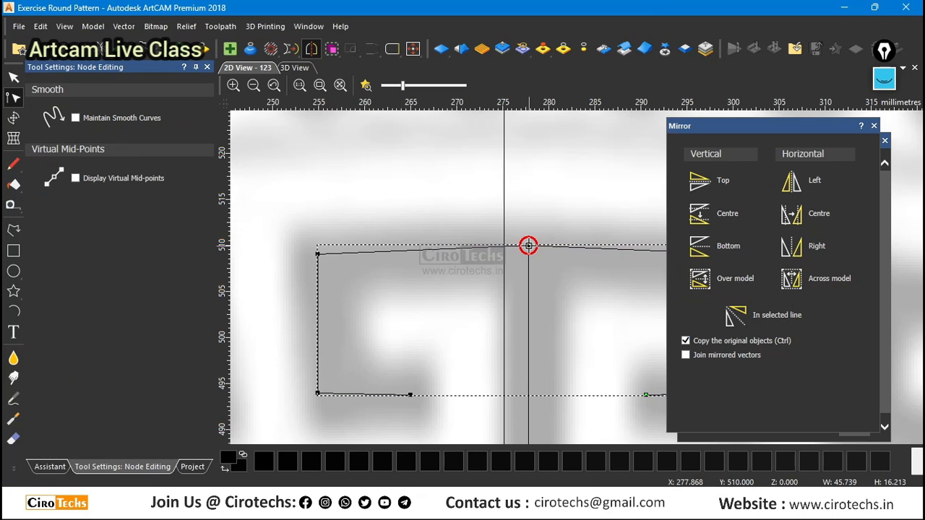
left_click_drag(529, 246, 509, 256)
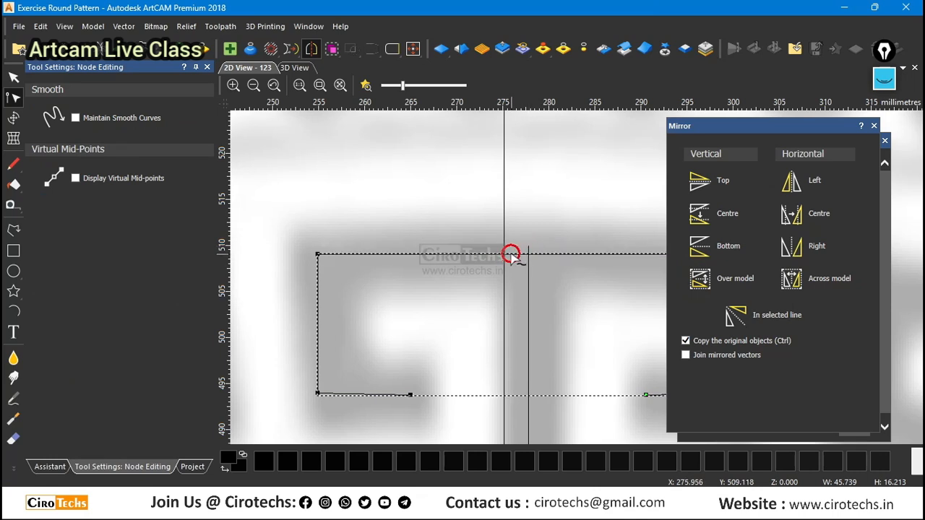
key("a")
scroll(502, 247, "down", 2)
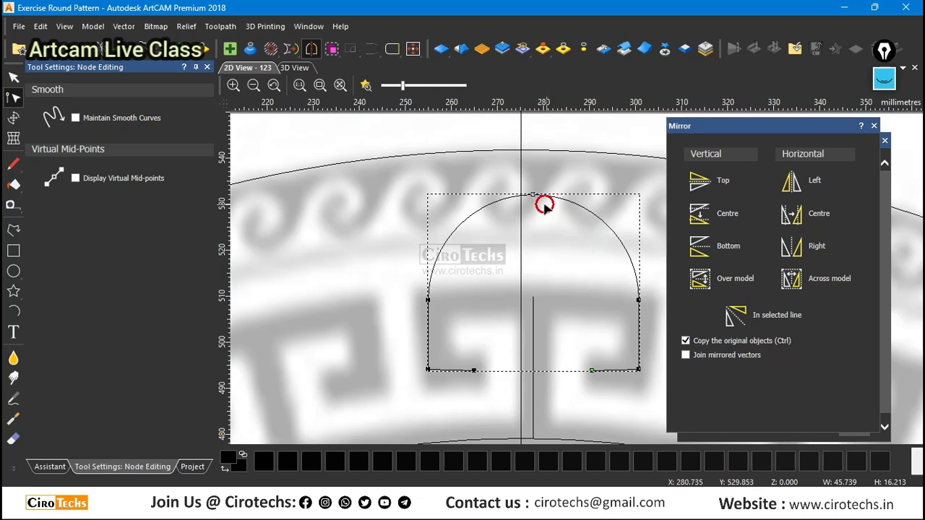
left_click_drag(533, 195, 531, 295)
key("n")
scroll(578, 307, "down", 2)
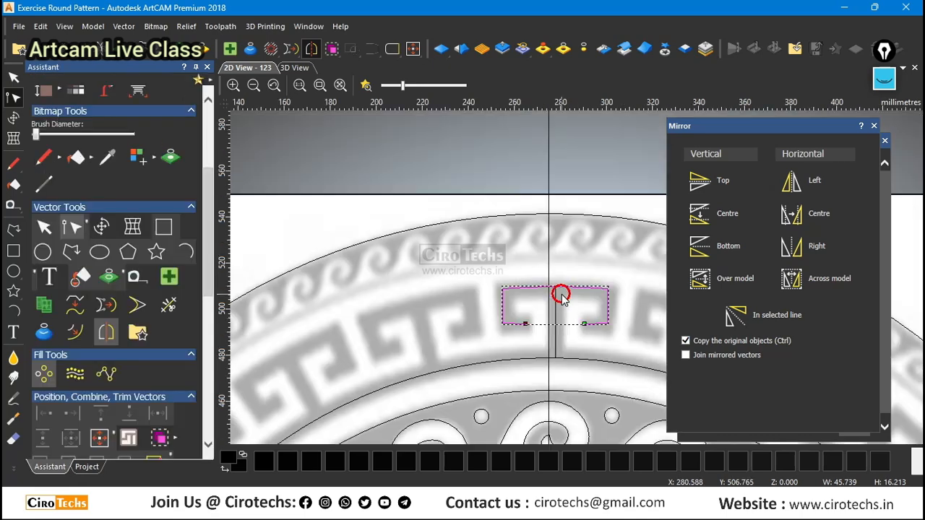
key("n")
left_click(642, 329)
Undo the arc edit, the join and the mirrored copy, back to the single left hook and stem.
scroll(642, 327, "up", 2)
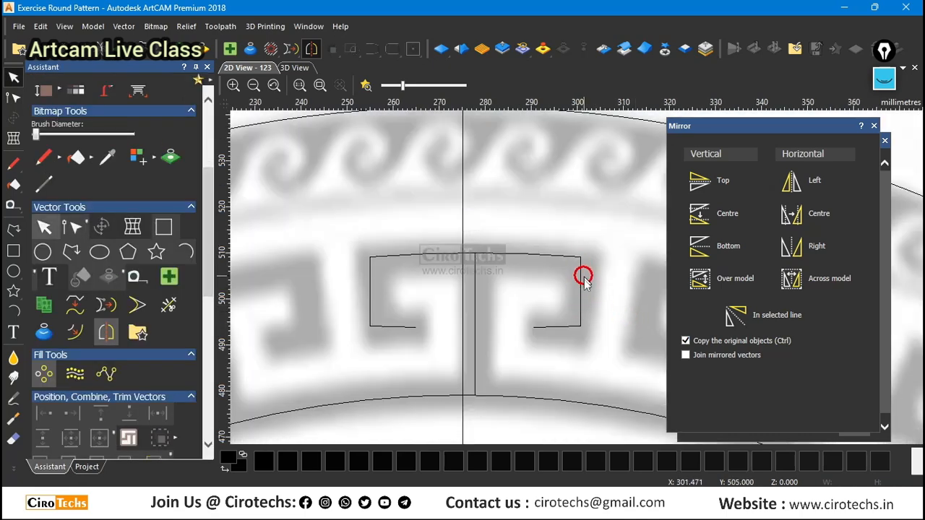
key("ctrl+z")
key("ctrl+z")
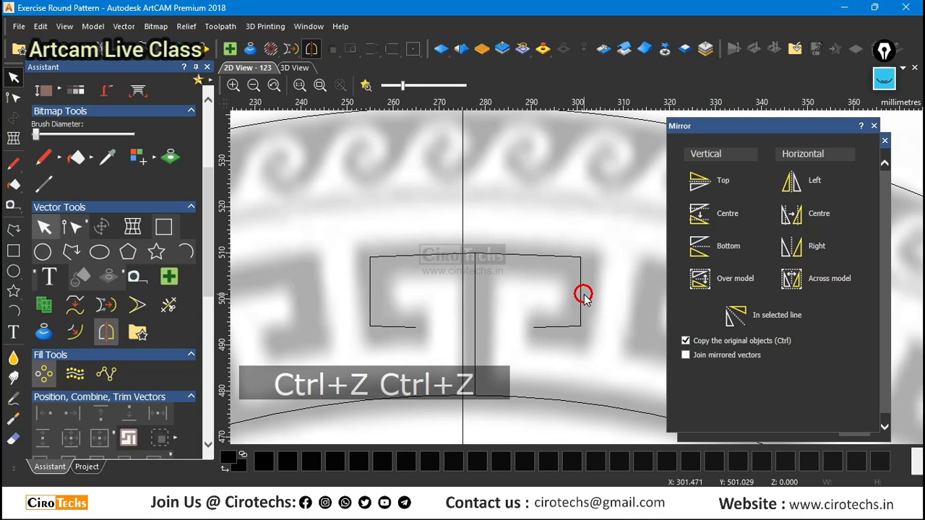
Move the left hook's corner and free end nodes inward to follow the key motif, making it about 21.5 mm wide.
left_click(366, 257)
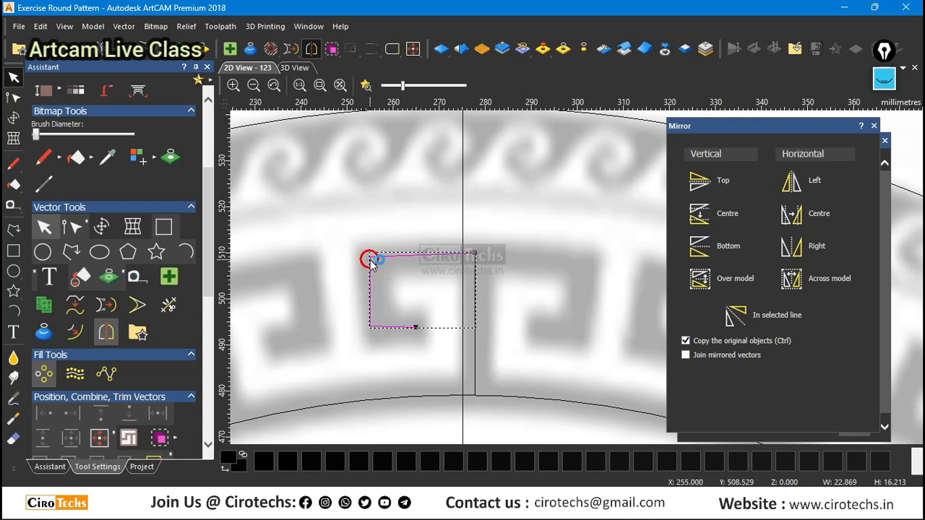
double_click(370, 259)
scroll(372, 264, "up", 2)
left_click_drag(368, 252, 382, 252)
left_click_drag(368, 393, 388, 395)
left_click_drag(461, 396, 462, 392)
left_click_drag(383, 253, 381, 257)
scroll(578, 279, "down", 1)
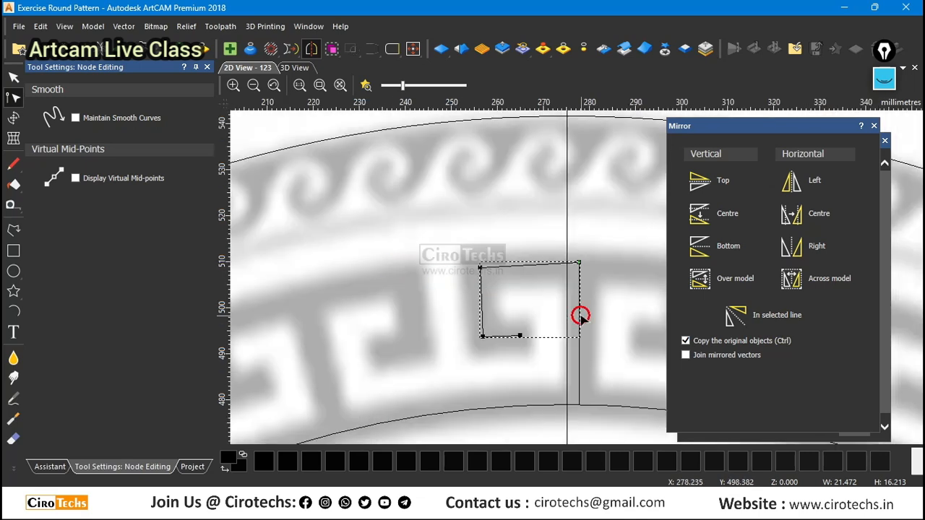
Mirror a copy of the reshaped hook to its right and join both hooks by moving their end points together.
key("Escape")
left_click(797, 248)
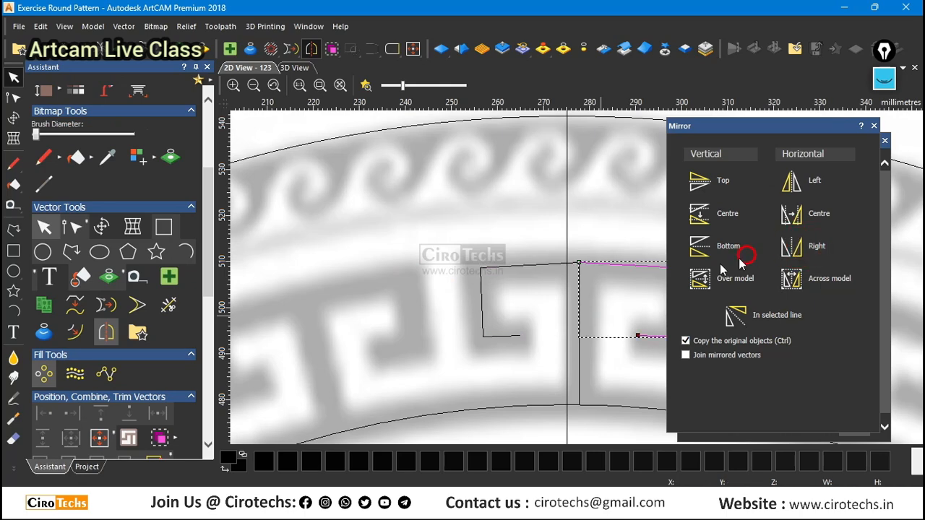
left_click(544, 267, "shift")
right_click(542, 264)
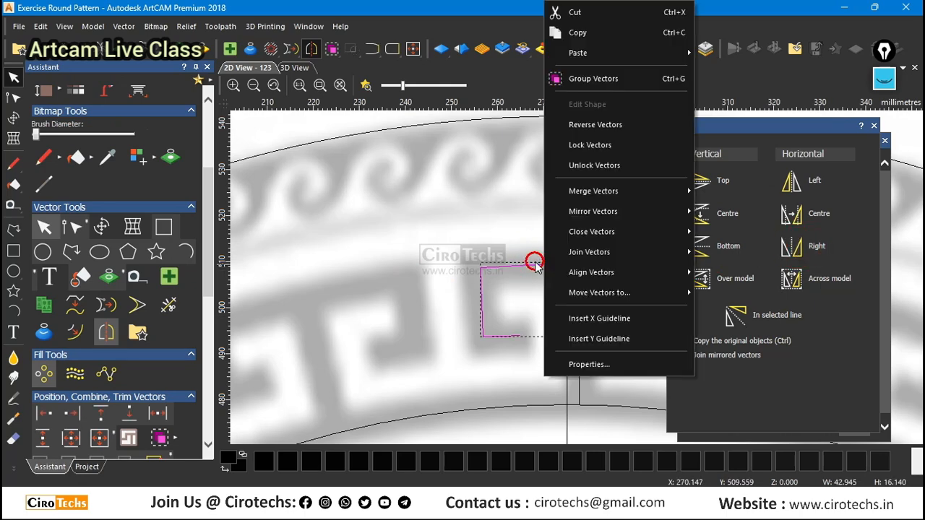
mouse_move(600, 251)
left_click(732, 293)
scroll(550, 266, "down", 2)
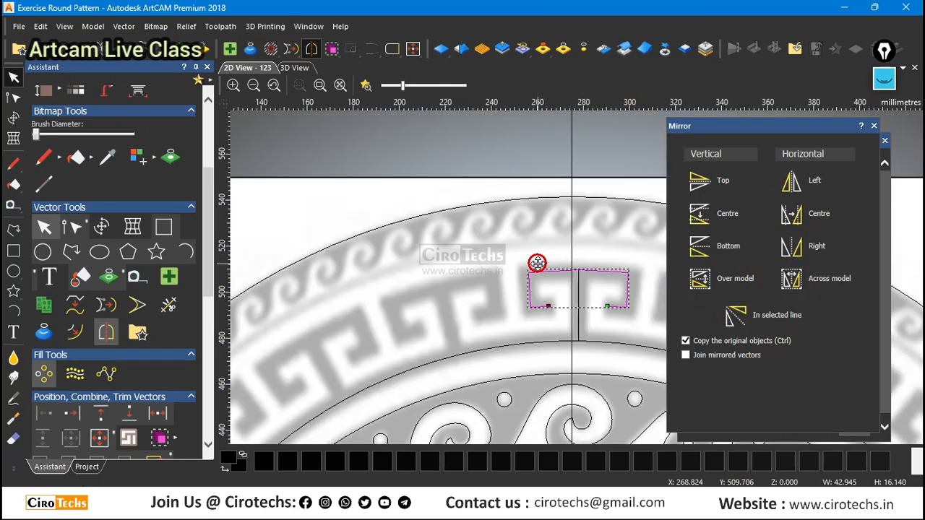
scroll(615, 286, "up", 2)
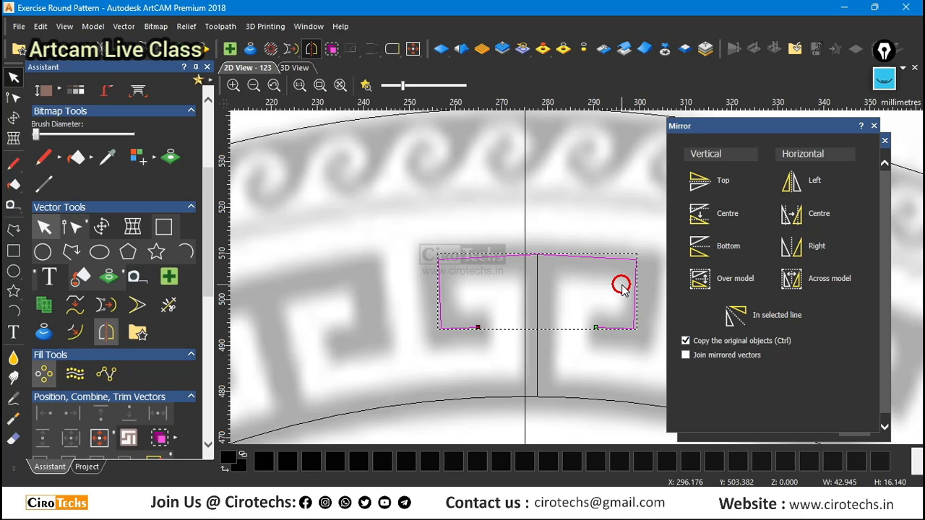
Delete the joined polyline's top middle node, convert the top span to an arc, and bend it up to the stem's top end.
double_click(532, 256)
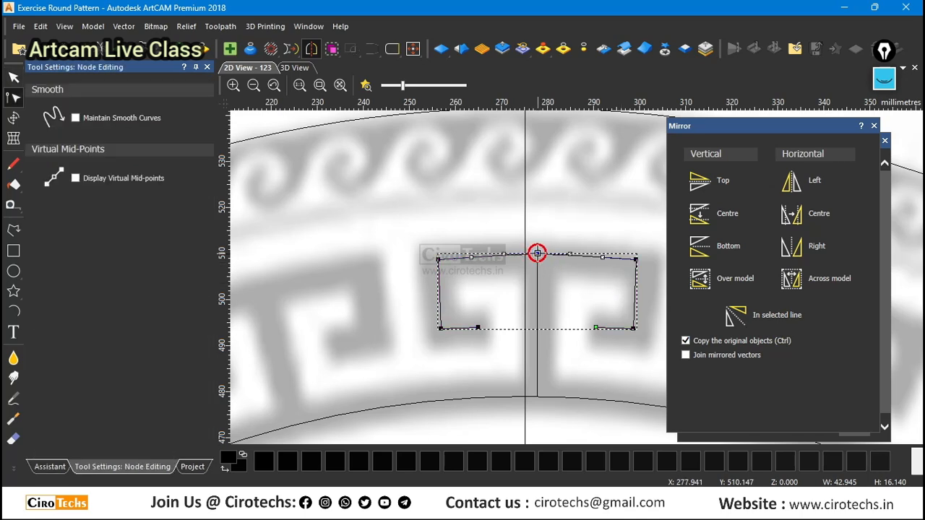
key("Delete")
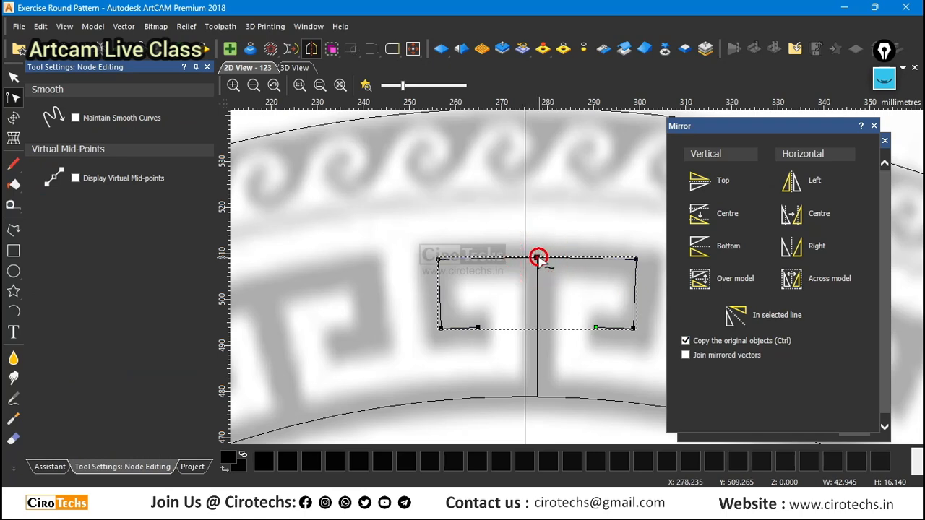
left_click_drag(536, 256, 539, 254)
left_click(539, 305)
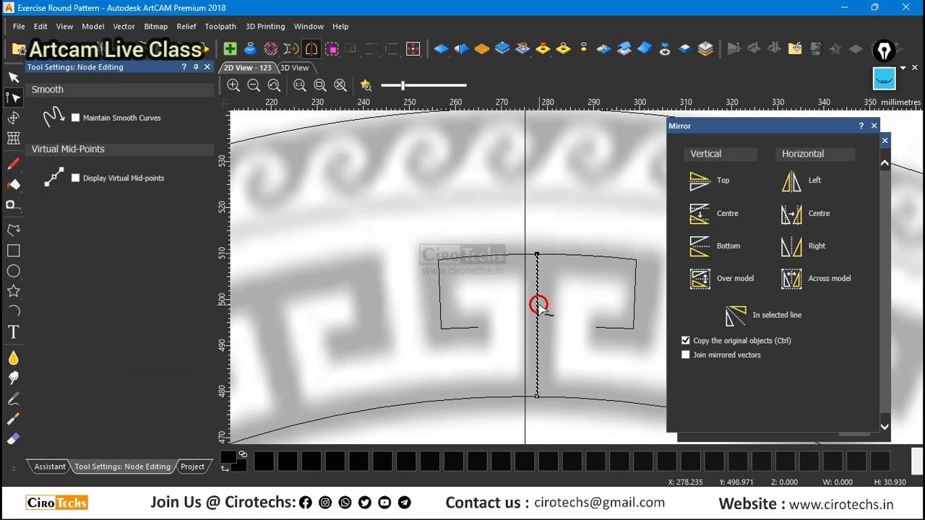
key("Escape")
scroll(521, 280, "down", 2)
scroll(620, 302, "up", 2)
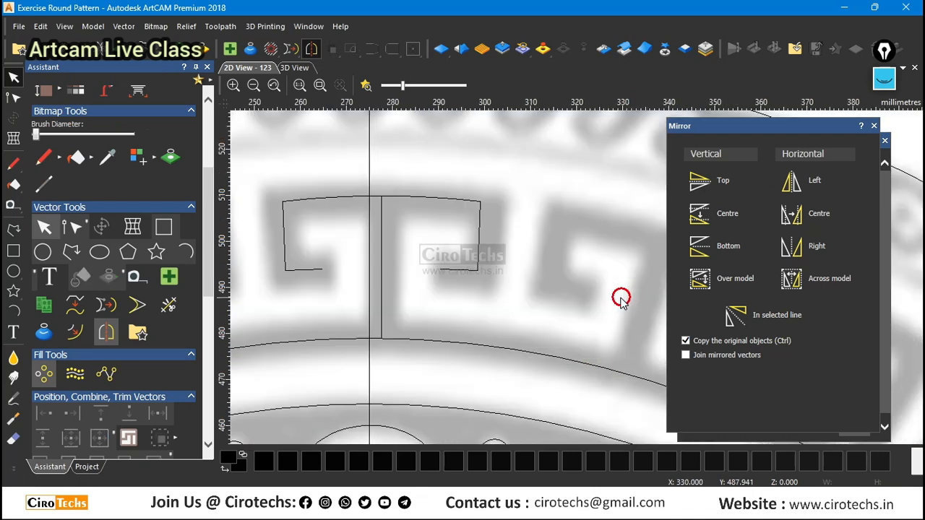
Close the Mirror tool and rotate-copy the complete key motif with its stem as 24 objects over a total of 360 degrees.
scroll(596, 289, "down", 1)
left_click_drag(399, 238, 569, 327)
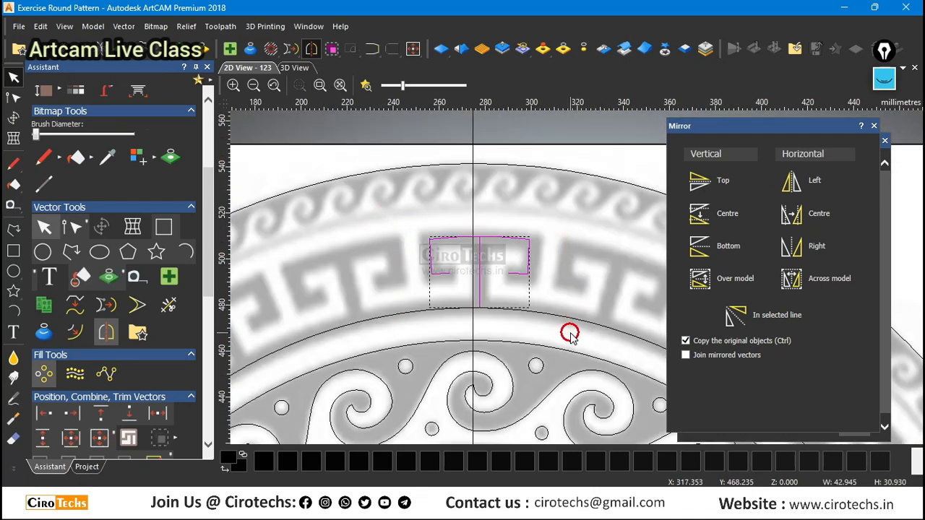
scroll(502, 268, "down", 2)
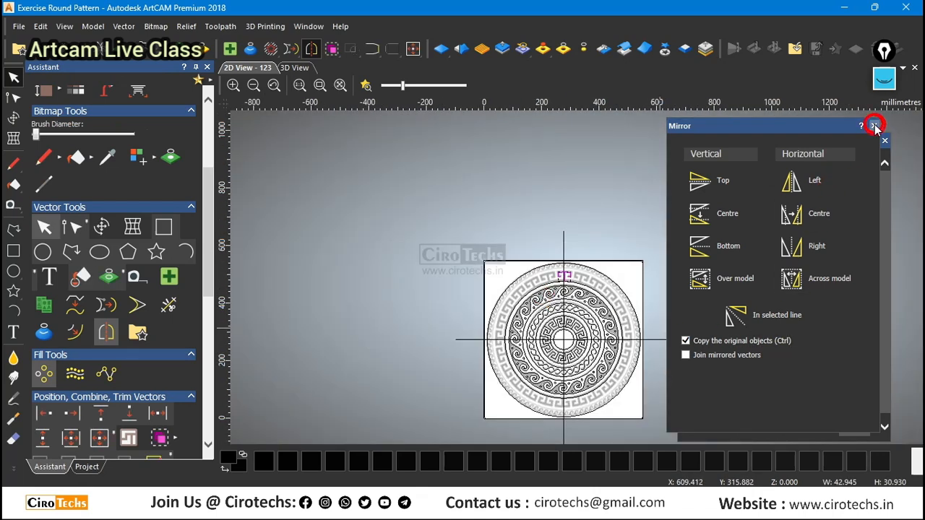
left_click(874, 127)
left_click(692, 359)
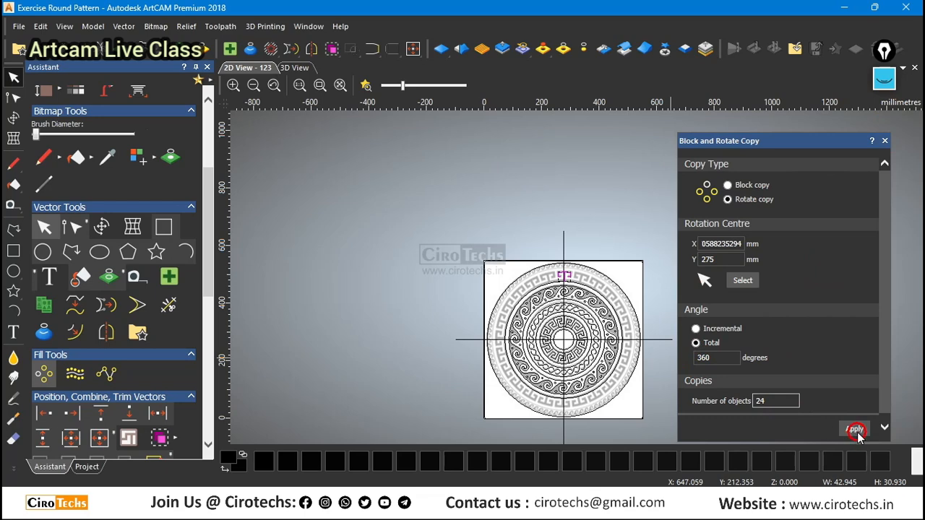
left_click(855, 430)
Examine how the rotated key motifs fit the traced outer band around the ornament.
scroll(564, 288, "up", 3)
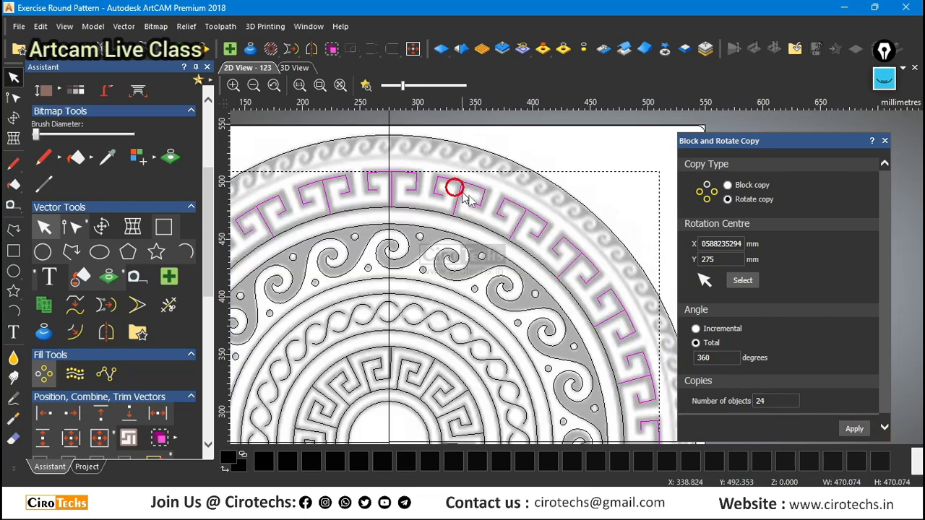
scroll(448, 195, "down", 2)
scroll(549, 304, "down", 2)
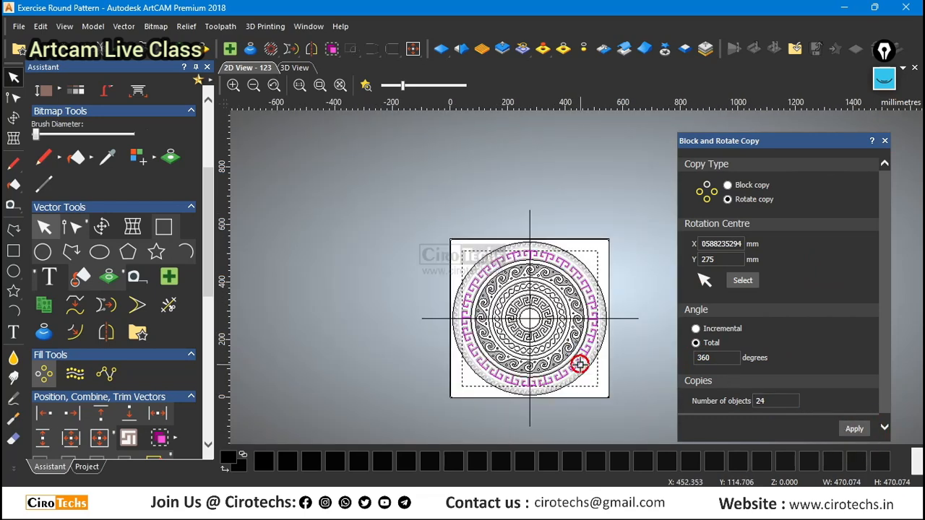
scroll(571, 369, "up", 2)
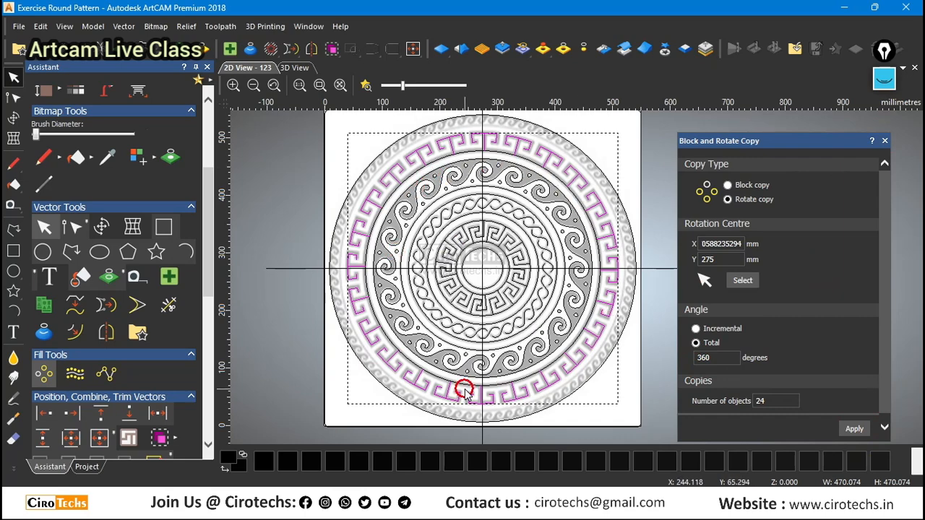
scroll(484, 142, "up", 3)
scroll(458, 198, "down", 2)
scroll(626, 226, "up", 1)
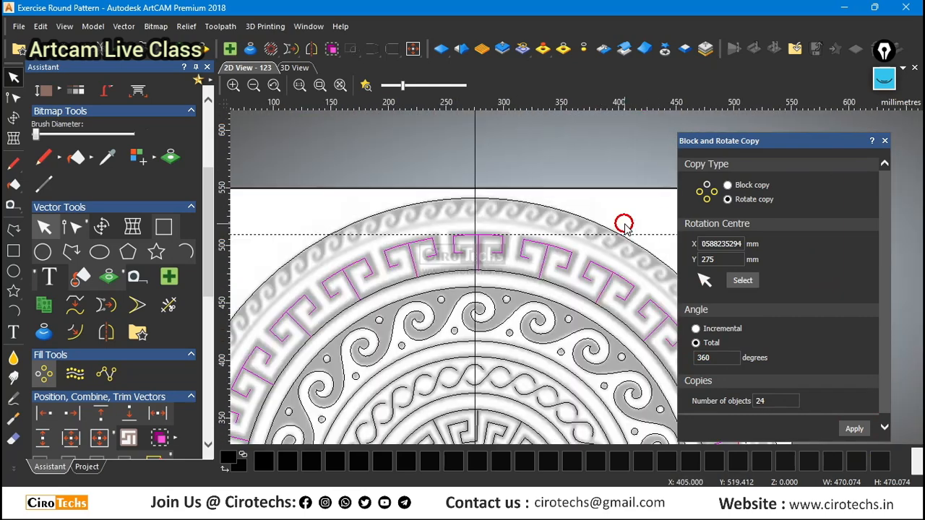
scroll(579, 214, "down", 2)
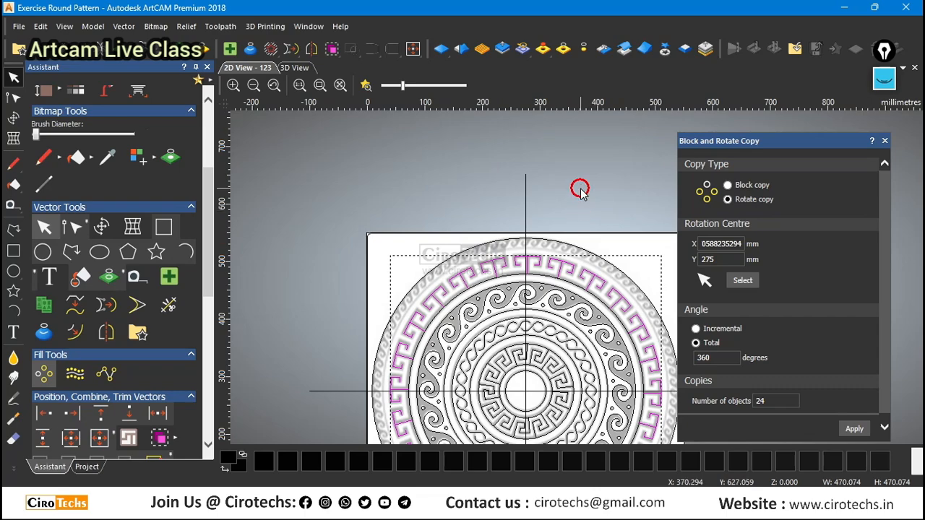
Scale a copy of the circle inside the key band about its centre to about 495.4 mm, along the outer wave band's inner edge.
scroll(605, 284, "up", 2)
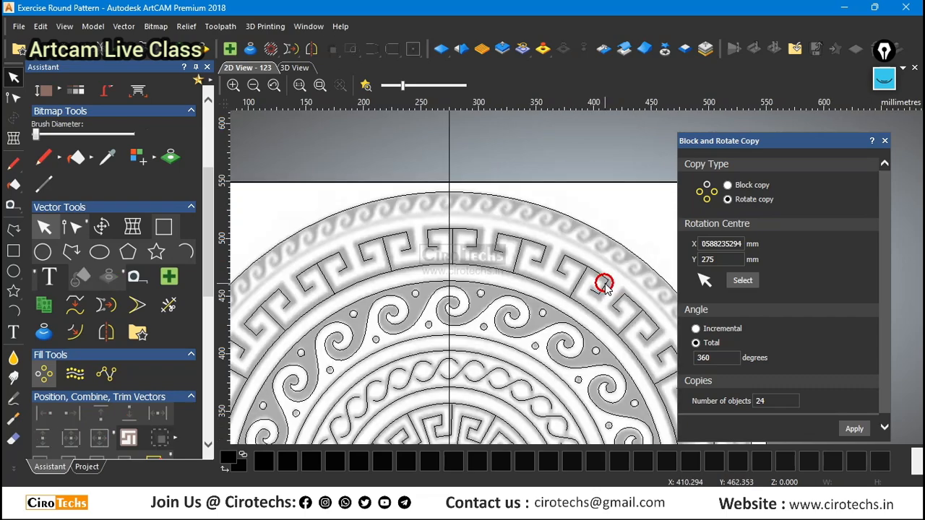
left_click(553, 291)
scroll(498, 266, "down", 2)
scroll(634, 286, "up", 2)
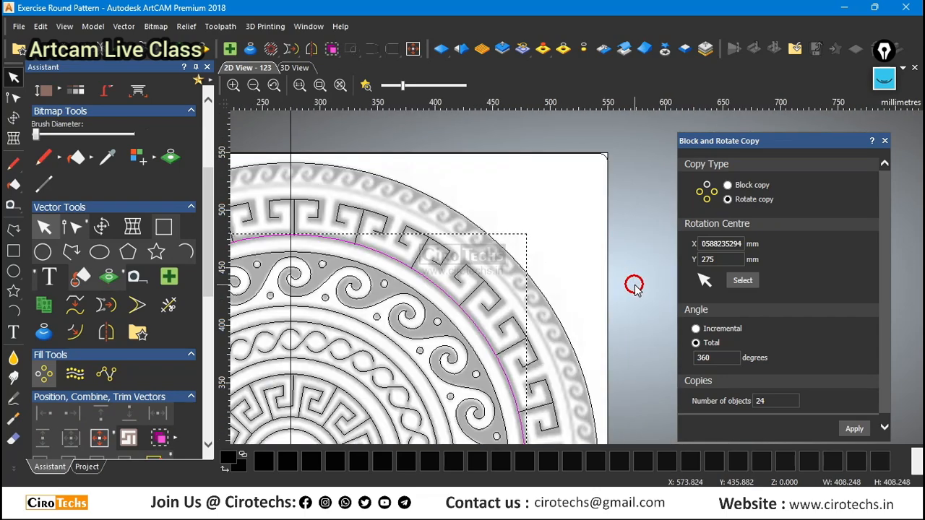
key("t")
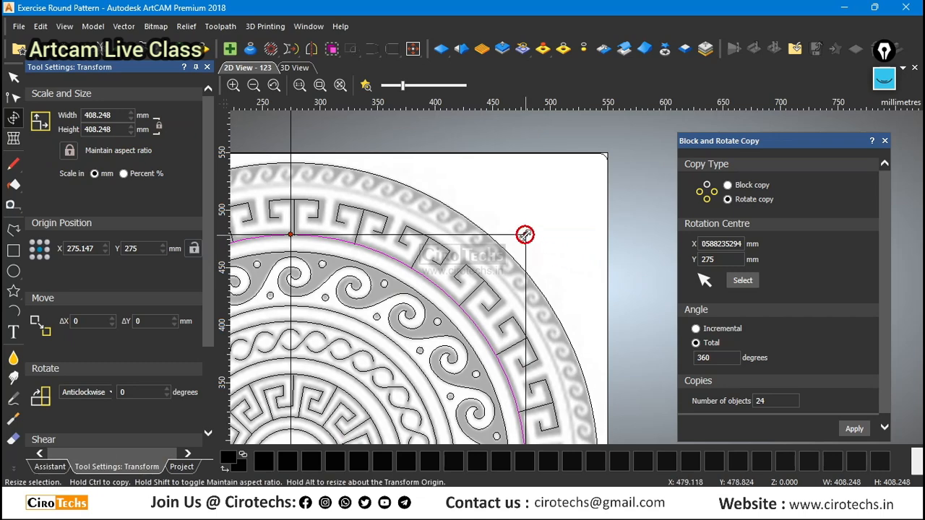
left_click_drag(524, 234, 572, 182)
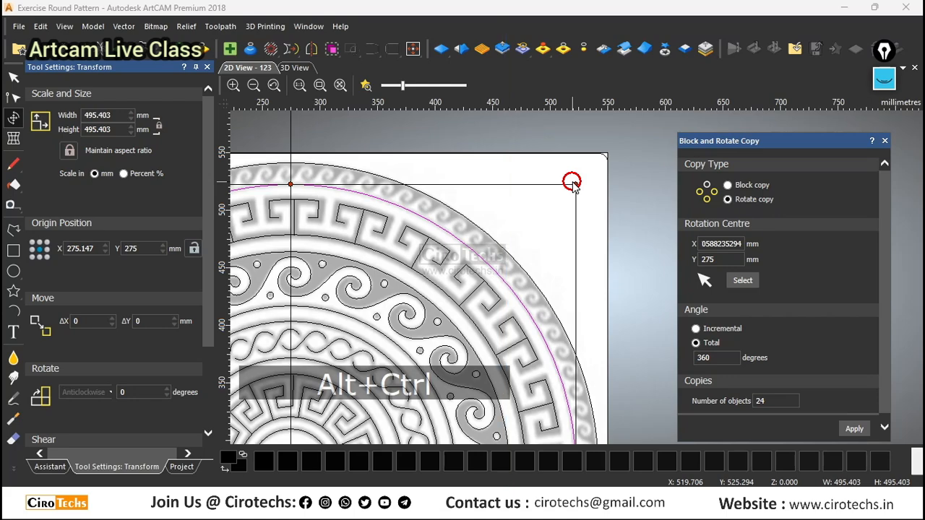
scroll(564, 256, "down", 2)
scroll(559, 270, "up", 4)
scroll(559, 270, "up", 2)
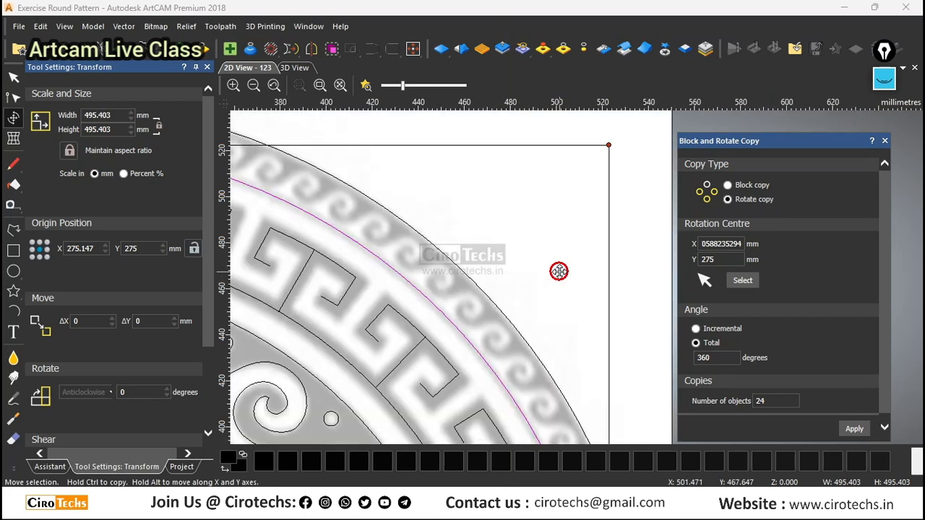
left_click(526, 265)
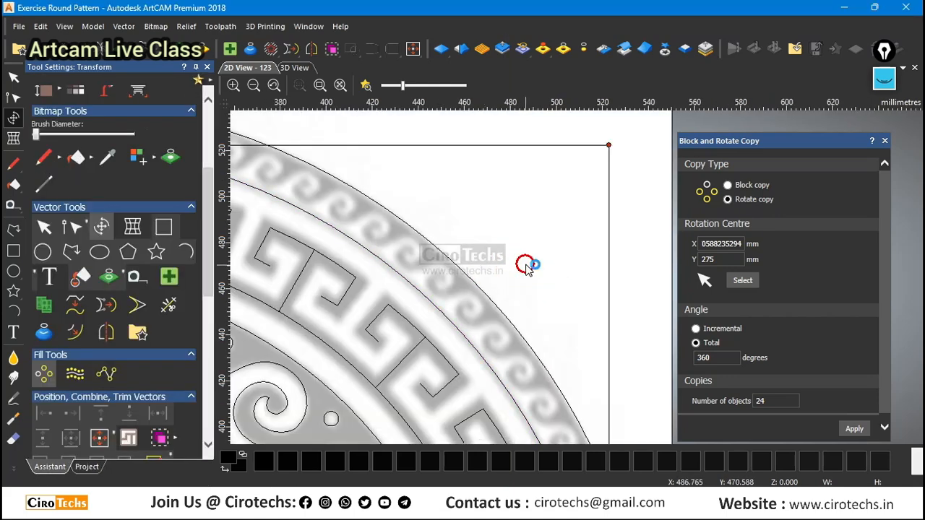
scroll(526, 266, "down", 2)
scroll(328, 192, "up", 2)
scroll(411, 256, "down", 1)
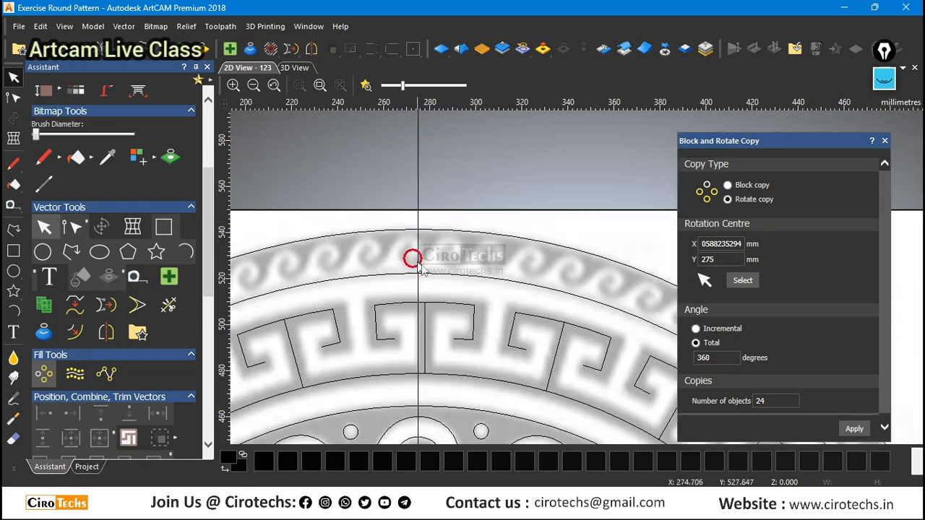
scroll(417, 236, "up", 2)
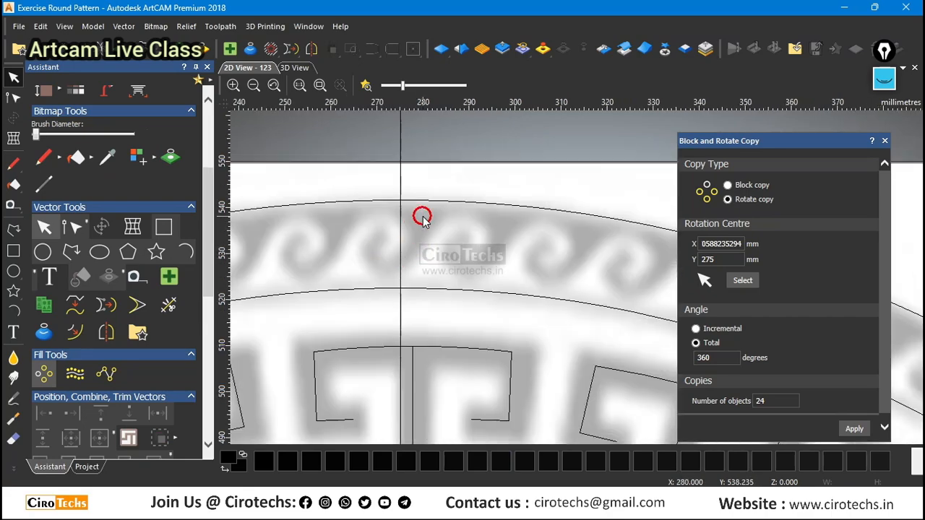
Examine the outermost wave band around the ornament, checking its repeating waves against the inner and outer boundary circles.
scroll(419, 246, "down", 1)
scroll(543, 265, "up", 1)
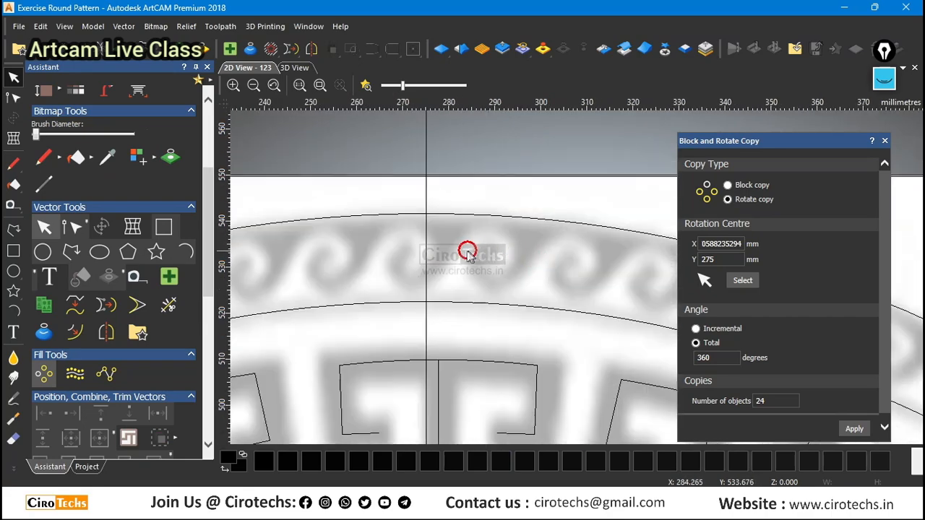
scroll(467, 251, "down", 3)
scroll(641, 307, "up", 3)
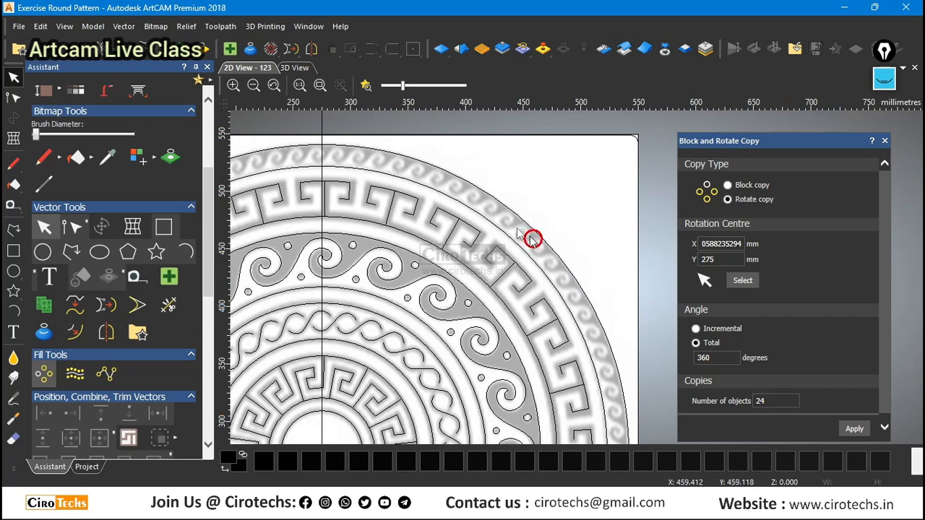
scroll(531, 238, "down", 2)
scroll(605, 338, "up", 2)
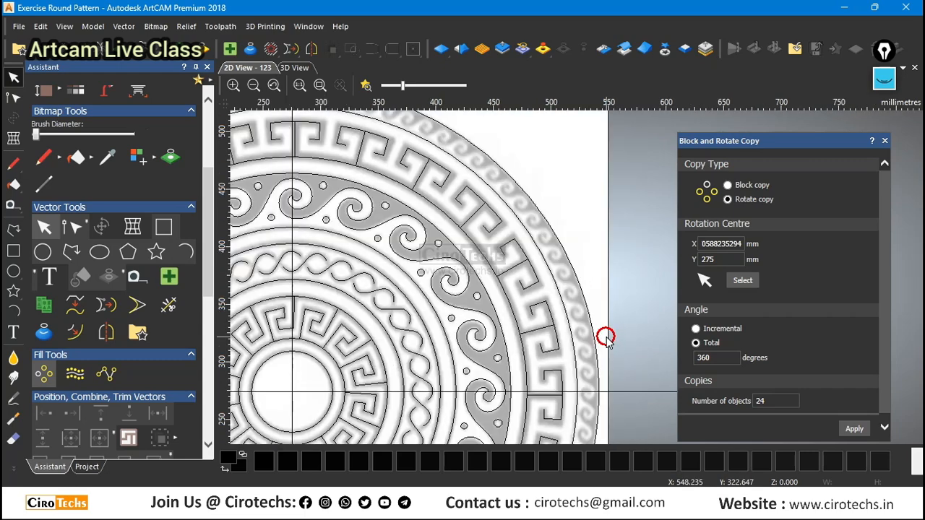
scroll(533, 258, "down", 2)
scroll(446, 186, "up", 2)
scroll(554, 256, "down", 2)
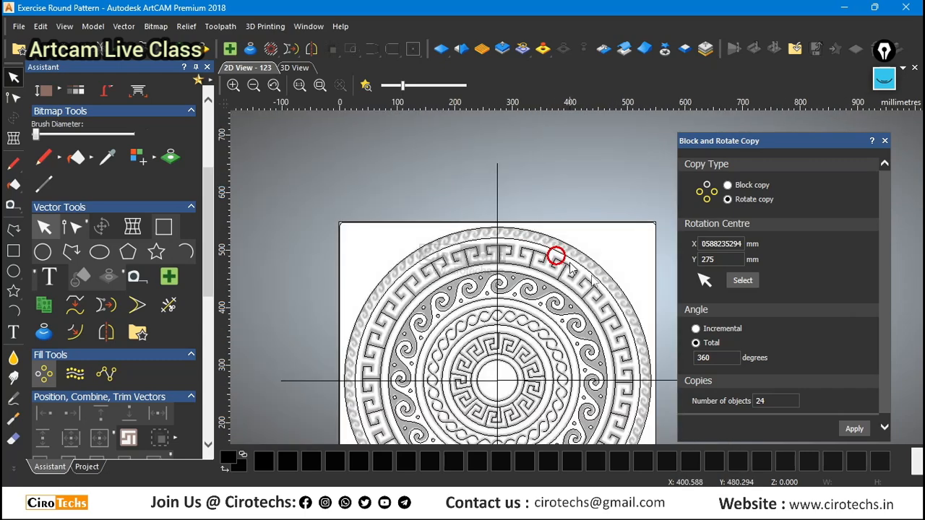
scroll(650, 322, "up", 2)
scroll(649, 321, "down", 2)
scroll(643, 328, "up", 2)
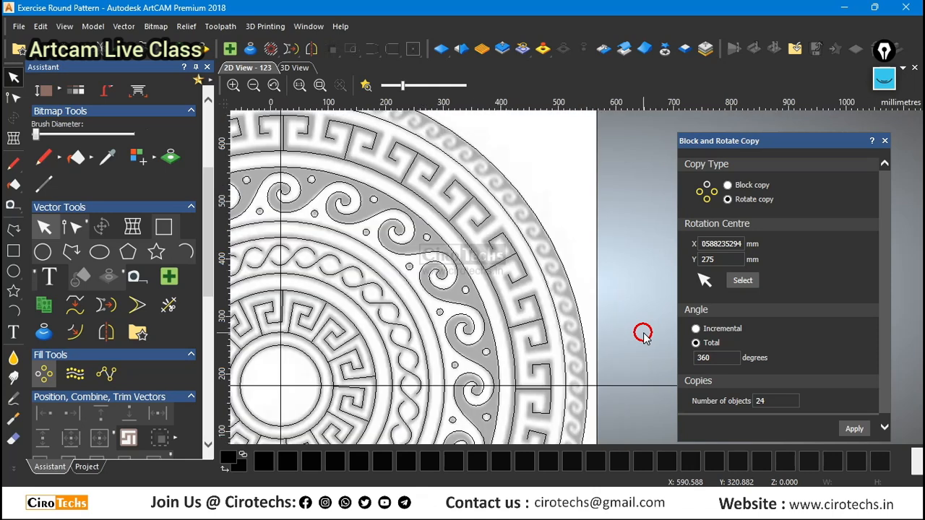
scroll(643, 328, "down", 2)
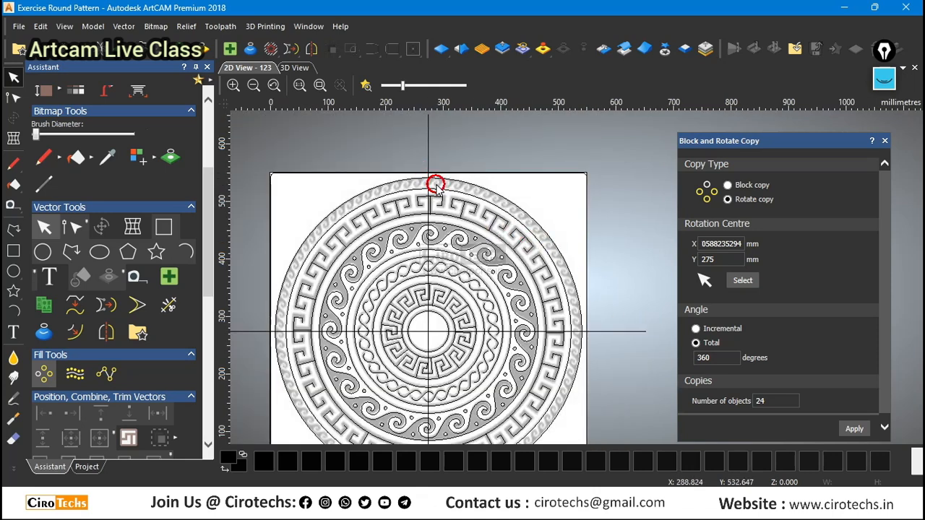
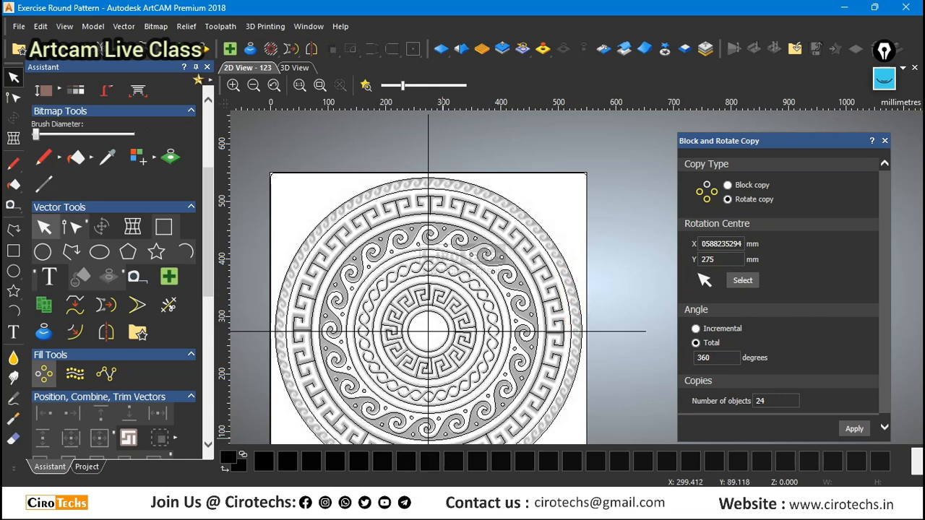
Open the Windows Calculator, multiply 23 by 4, and close the calculator.
key("super")
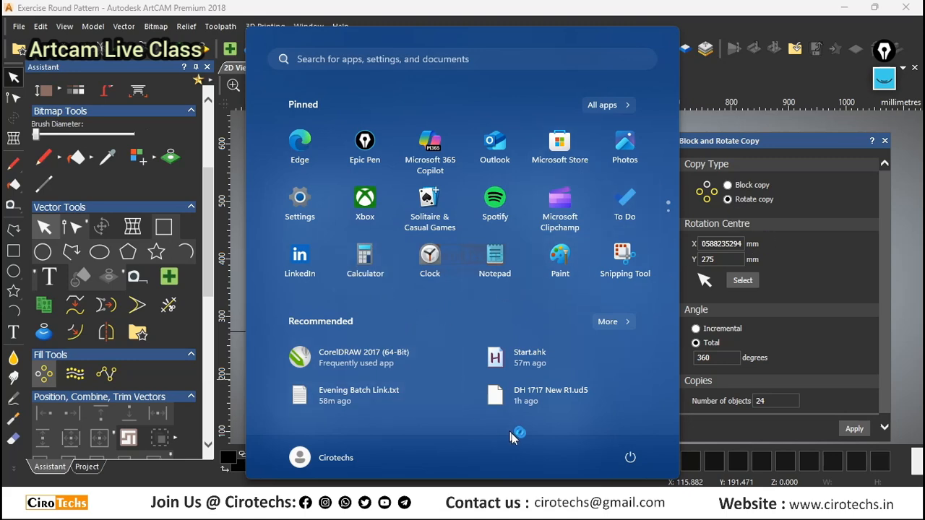
mouse_move(631, 501)
left_click(668, 451)
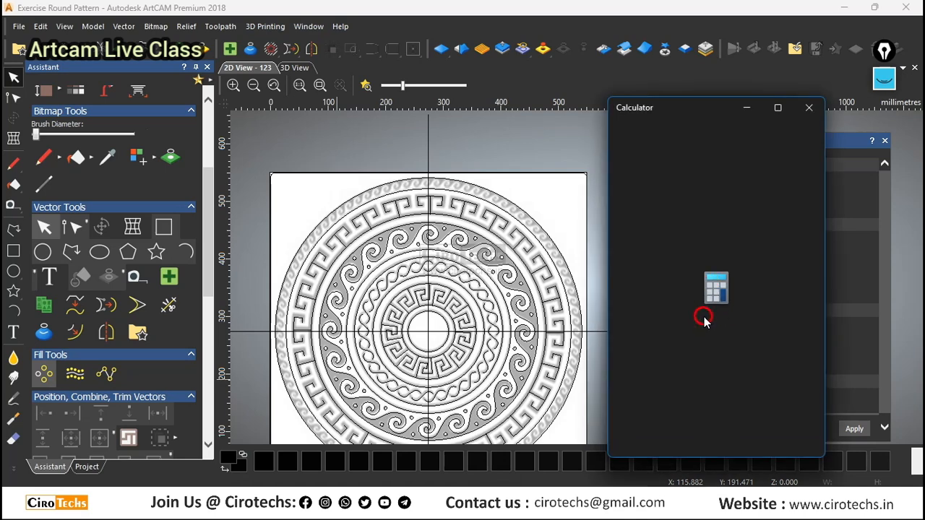
double_click(690, 402)
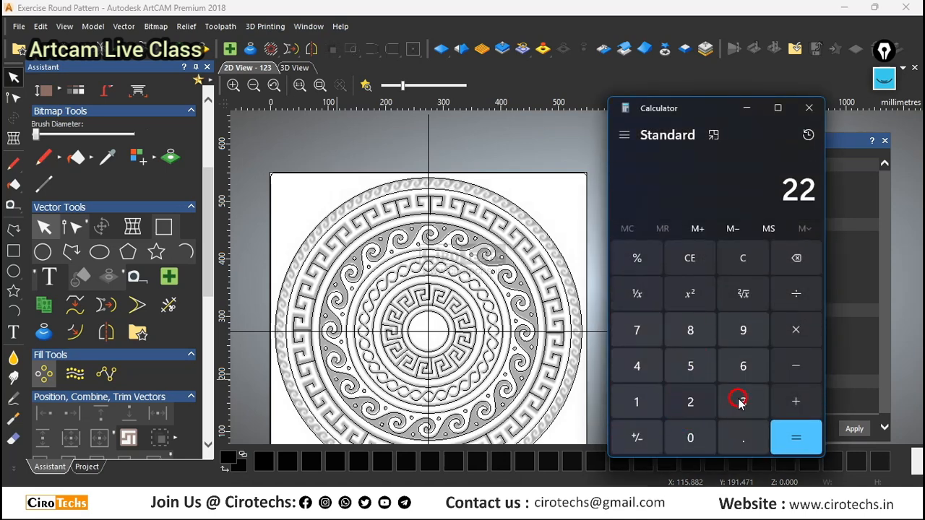
left_click(798, 258)
left_click(798, 258)
left_click(690, 402)
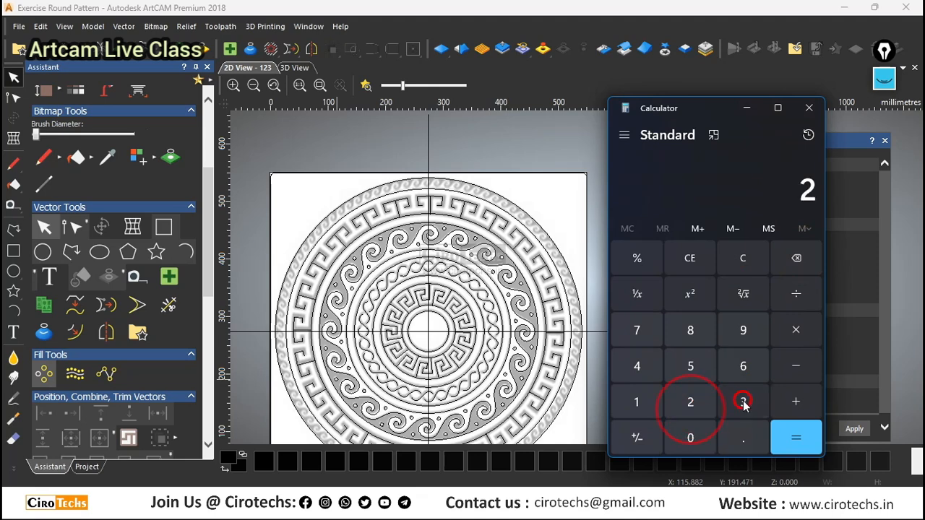
left_click(743, 402)
left_click(798, 323)
left_click(637, 362)
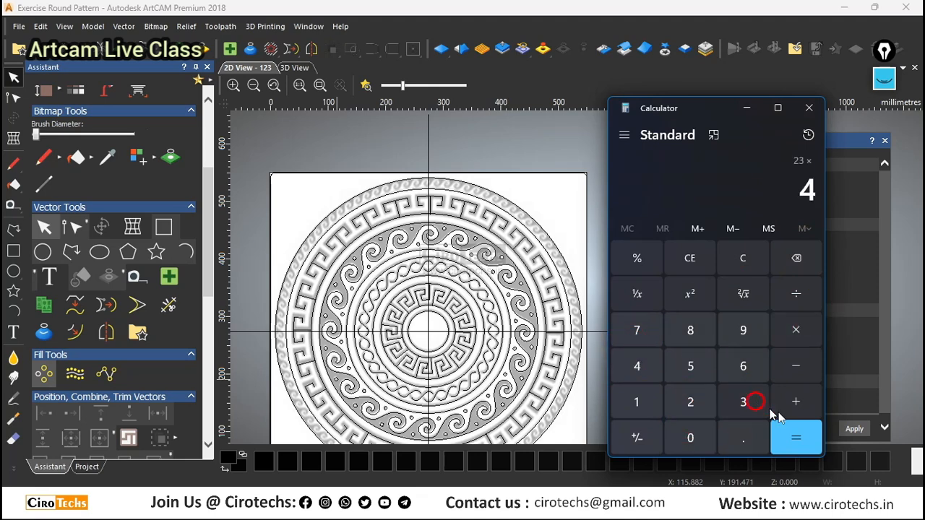
left_click(808, 437)
left_click(811, 110)
scroll(473, 186, "up", 3)
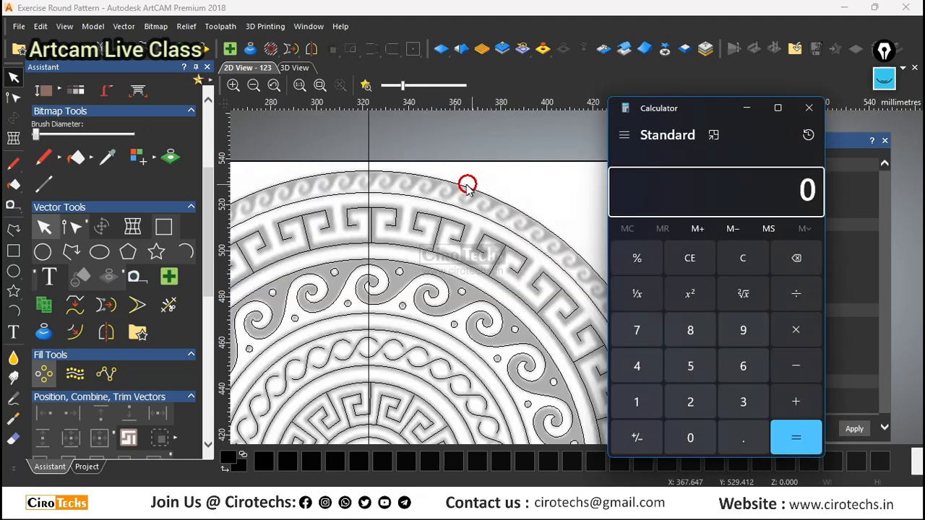
scroll(468, 186, "down", 2)
left_click(809, 108)
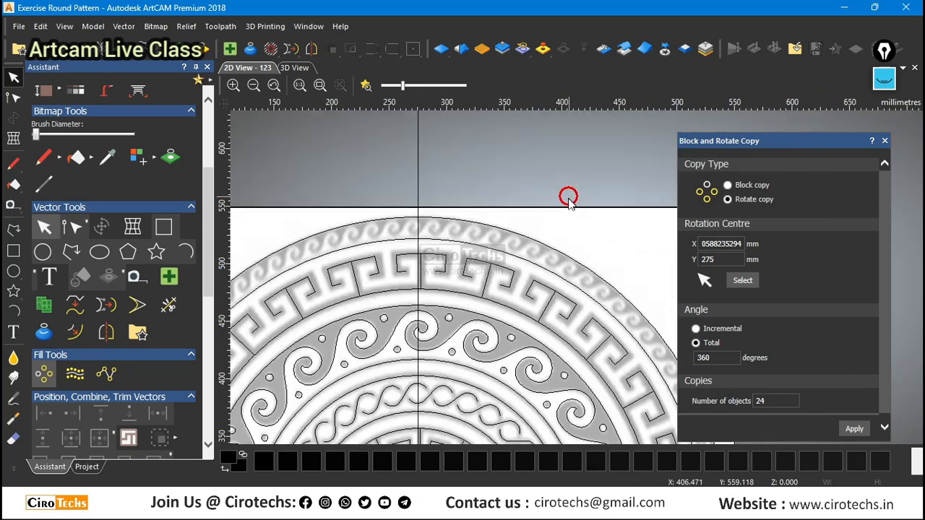
Draw an open three-segment test polyline about 10.9 × 7.5 mm over the wave at the top of the outermost band.
scroll(383, 212, "up", 3)
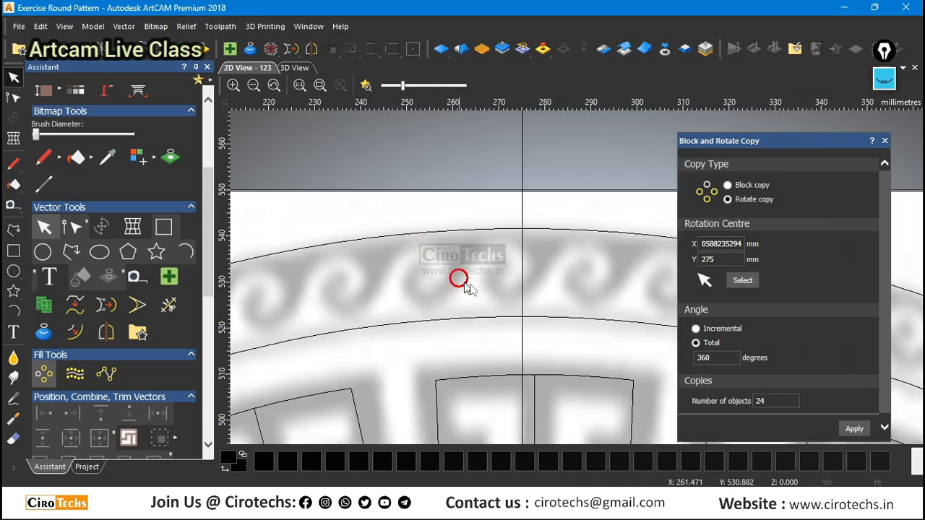
left_click(13, 230)
scroll(535, 296, "up", 2)
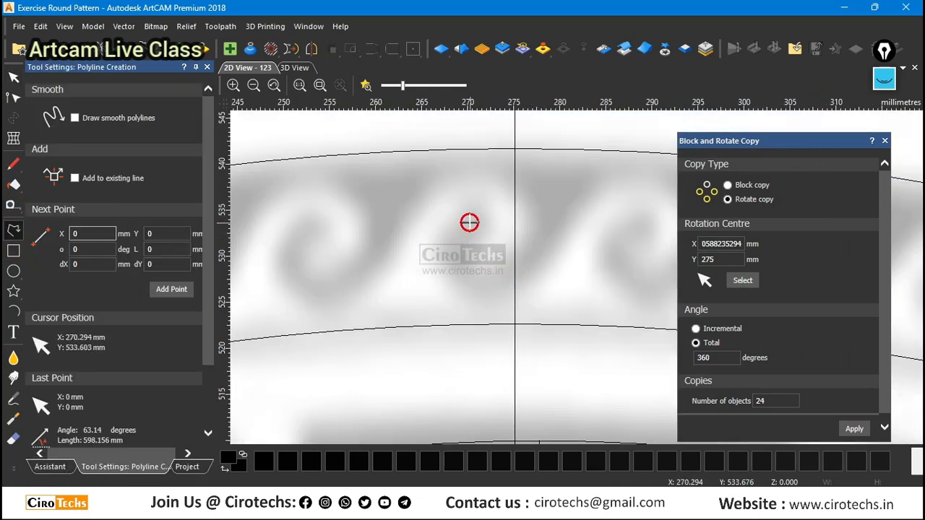
left_click(469, 223)
left_click(465, 278)
left_click(524, 274)
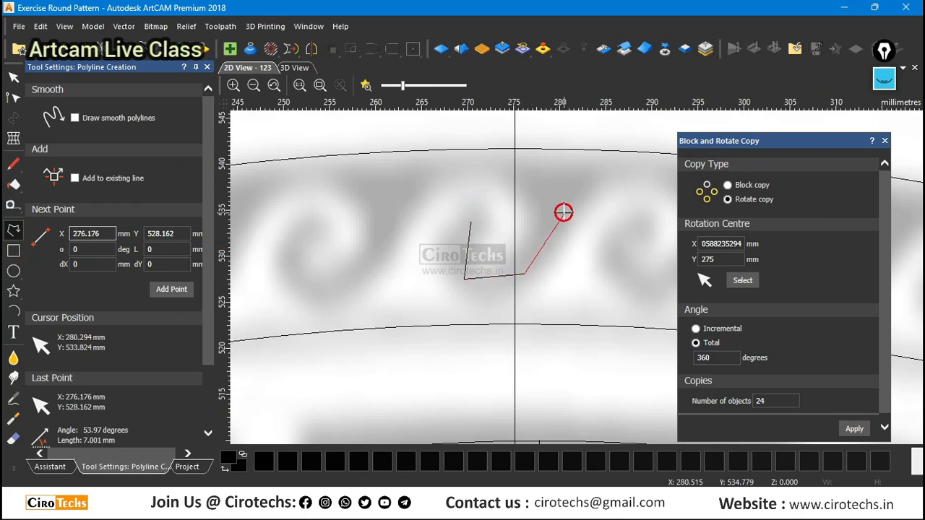
left_click(563, 211)
left_click(469, 223)
scroll(577, 276, "down", 3)
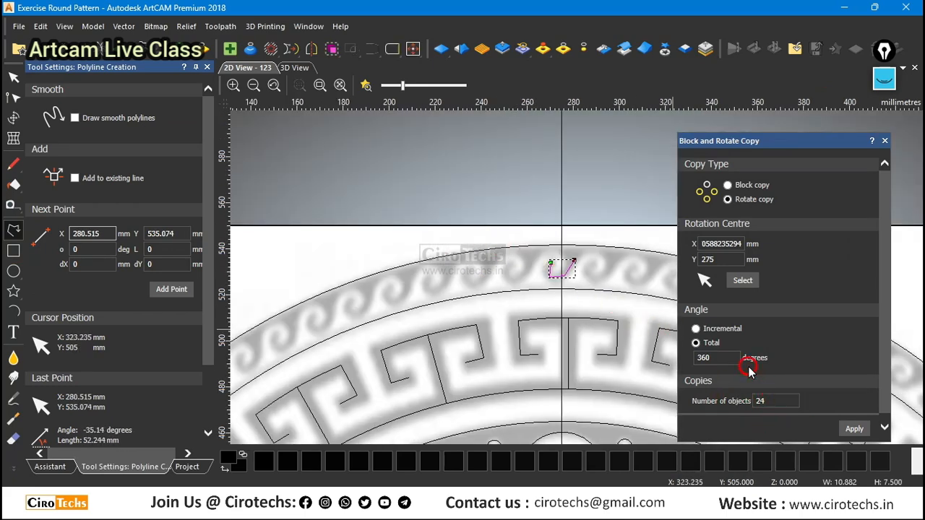
Rotate-copy the test polyline as 92 objects over a total of 360 degrees.
scroll(588, 325, "down", 5)
scroll(646, 321, "up", 2)
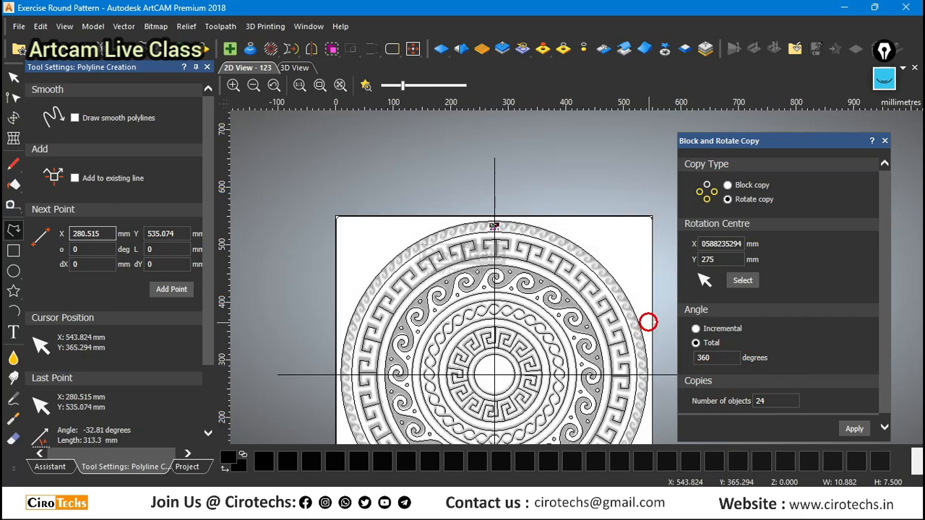
scroll(622, 326, "down", 3)
scroll(543, 277, "up", 4)
scroll(448, 181, "down", 2)
scroll(435, 177, "up", 2)
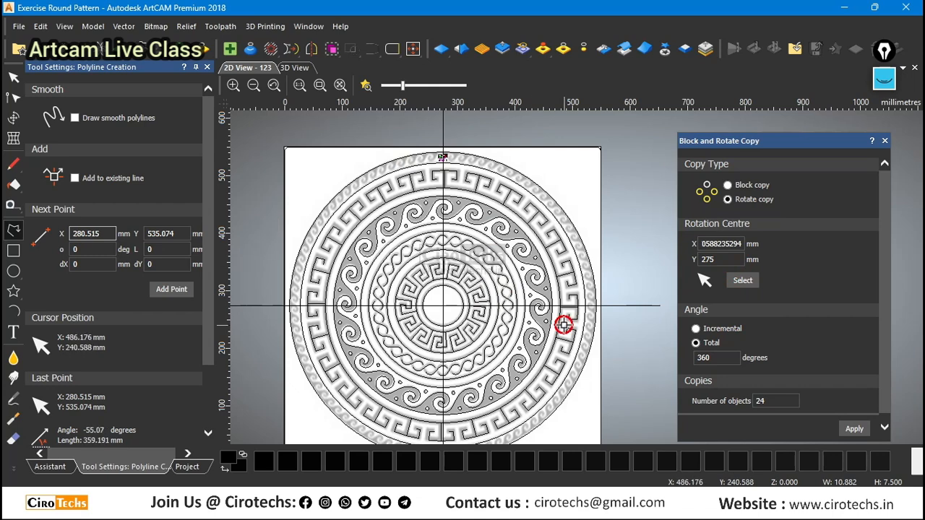
scroll(456, 172, "up", 2)
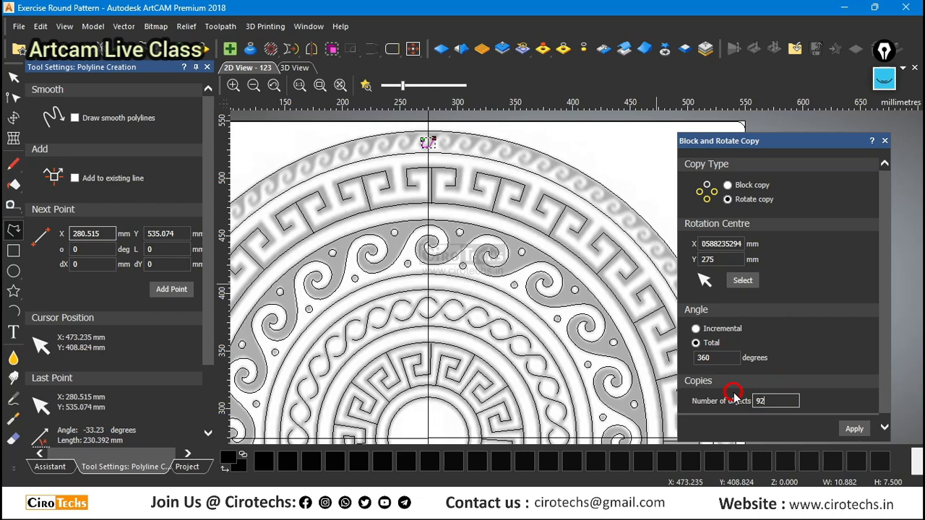
left_click(856, 429)
Examine how the 92 polyline copies line up with the waves around the outermost band.
scroll(407, 124, "up", 4)
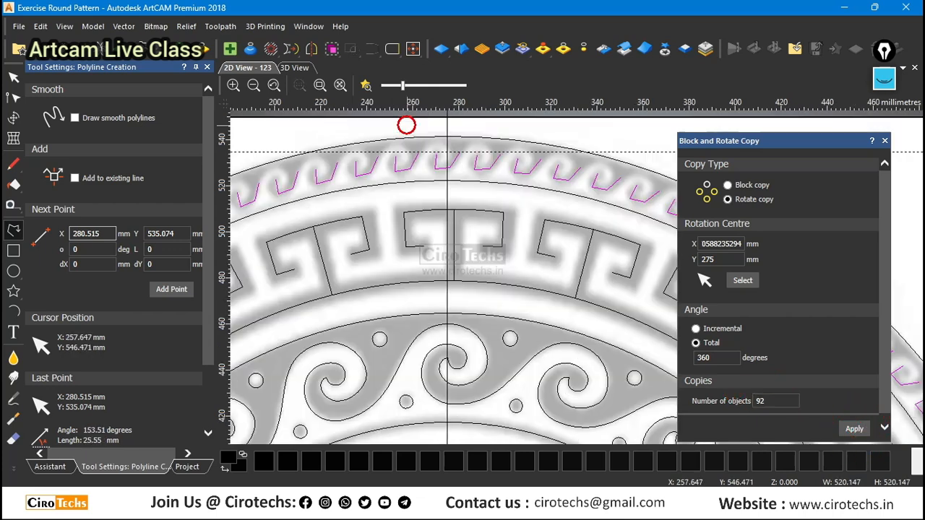
scroll(384, 273, "down", 4)
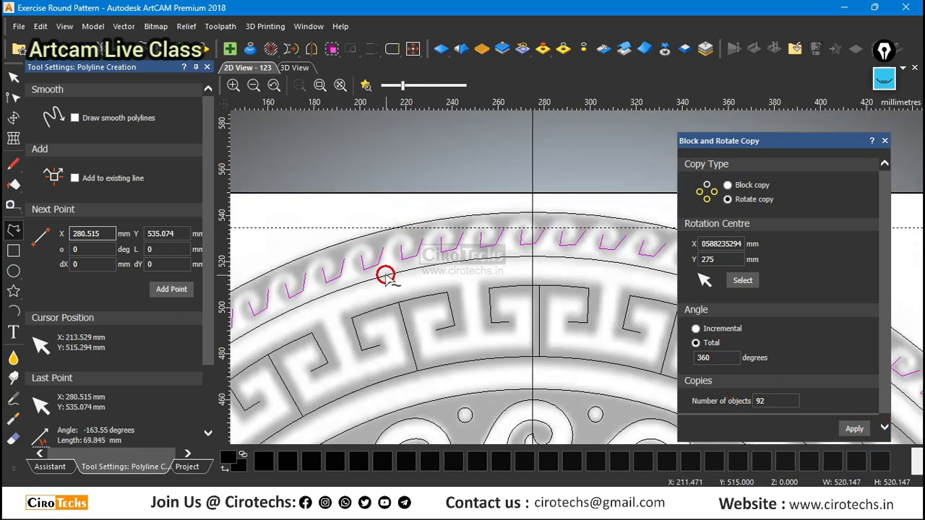
scroll(384, 271, "up", 2)
scroll(388, 272, "up", 2)
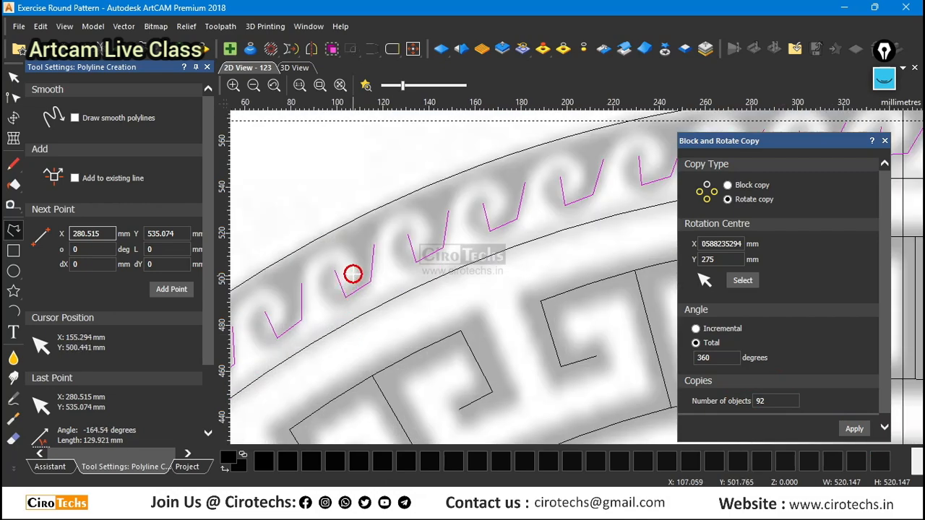
scroll(353, 273, "up", 3)
scroll(354, 315, "down", 3)
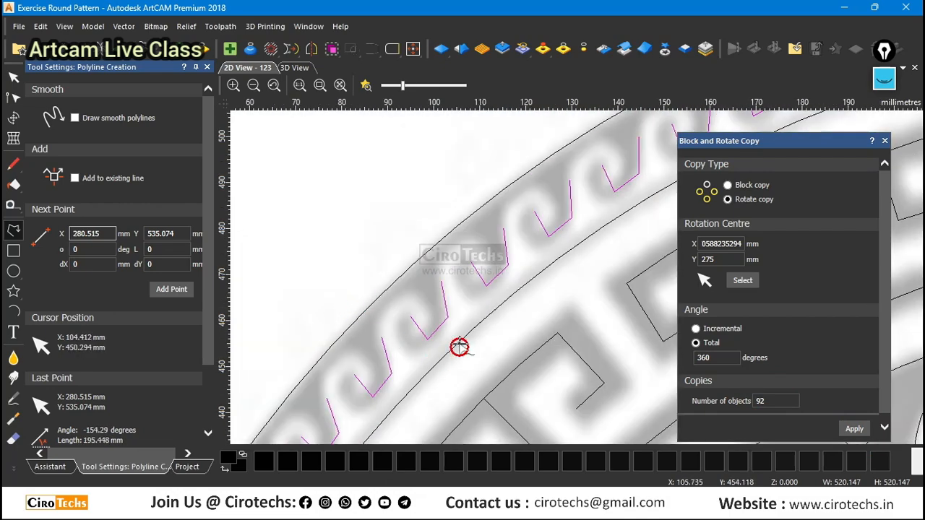
scroll(458, 347, "up", 3)
scroll(456, 285, "down", 3)
scroll(441, 328, "up", 3)
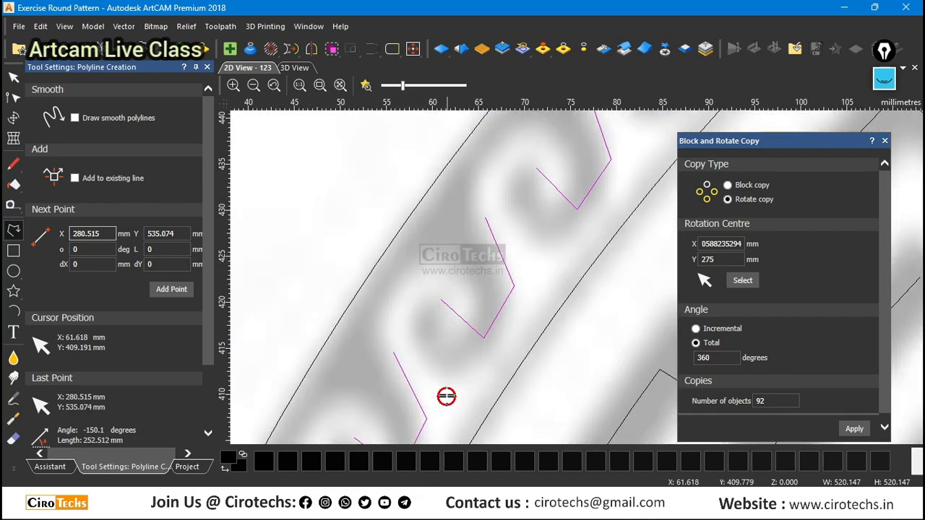
scroll(441, 397, "down", 5)
scroll(597, 290, "down", 2)
scroll(580, 260, "up", 5)
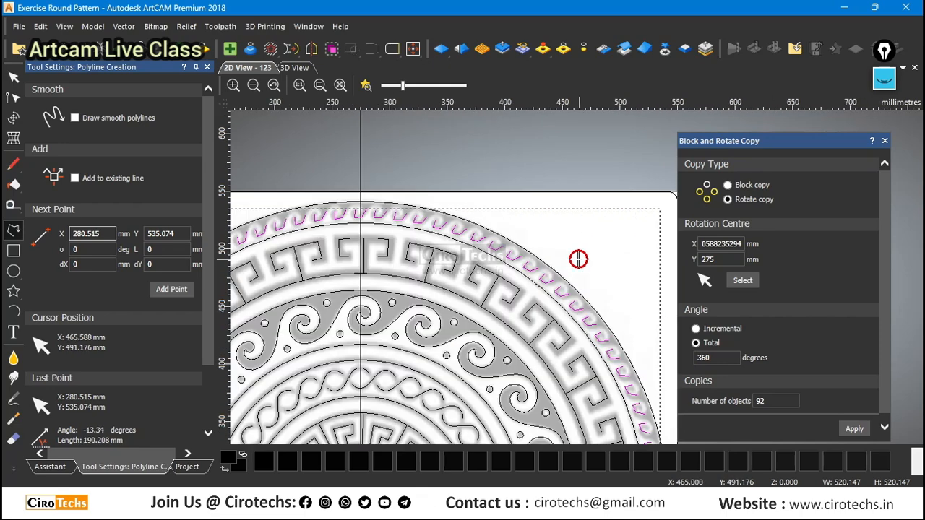
Undo the 92-object copy and rotate-copy the test polyline as 93 objects over 360 degrees.
key("ctrl+z")
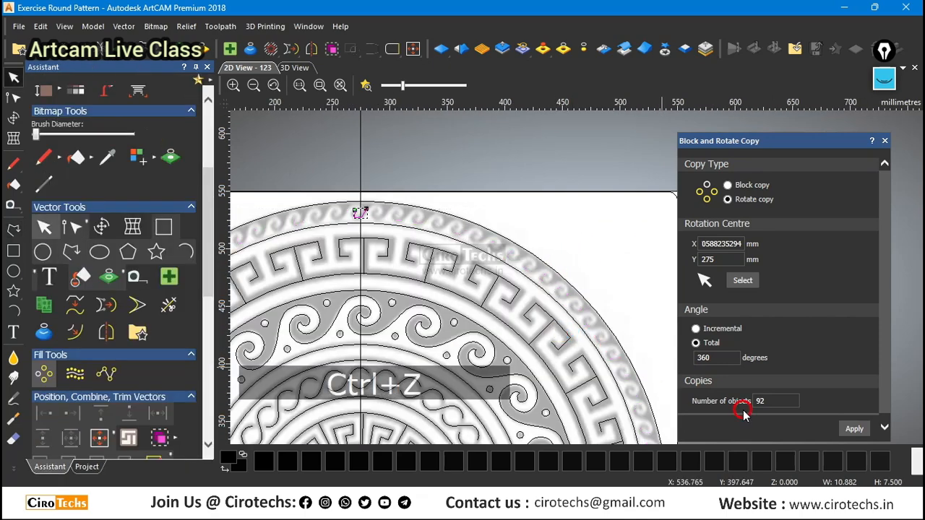
type("92")
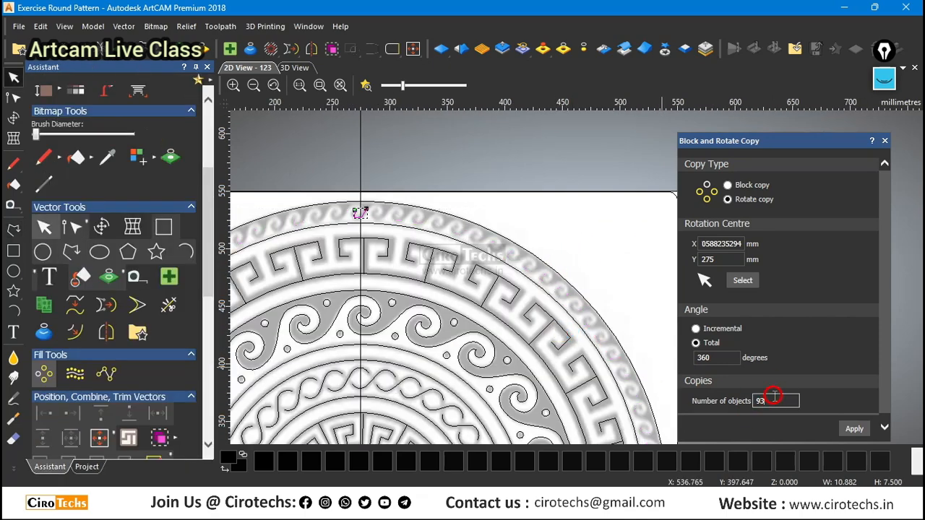
left_click(854, 428)
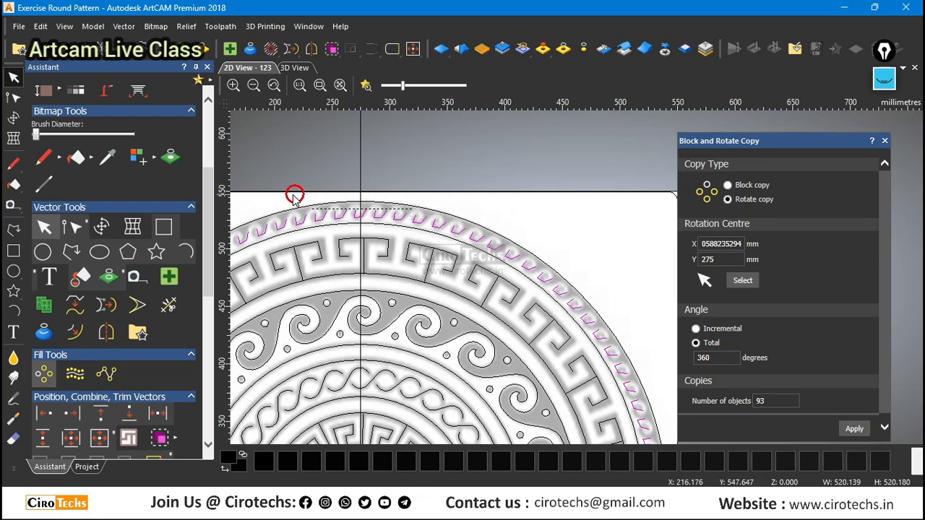
Examine how the 93 polyline copies line up with the waves along the outermost band's upper-left part.
scroll(340, 228, "up", 2)
scroll(470, 178, "down", 1)
scroll(293, 270, "up", 1)
scroll(416, 237, "down", 2)
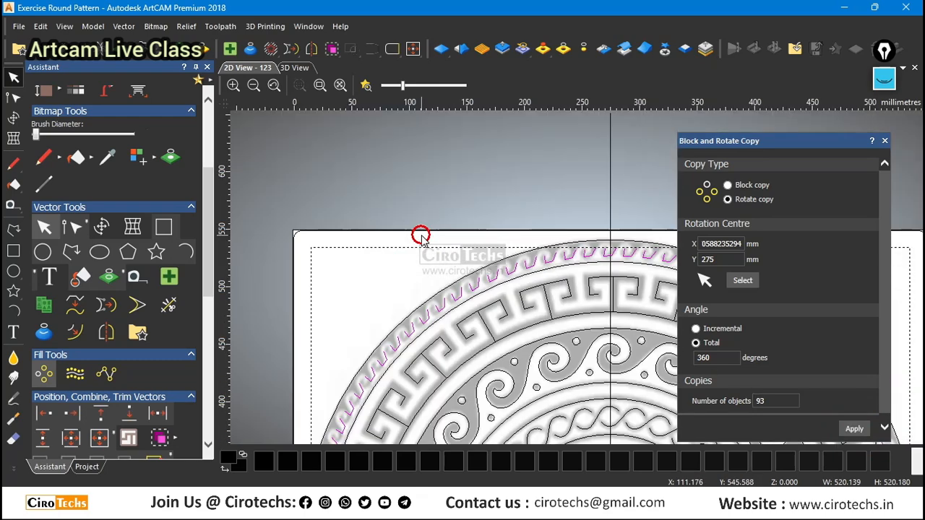
scroll(398, 358, "up", 2)
scroll(386, 326, "down", 2)
scroll(407, 395, "up", 2)
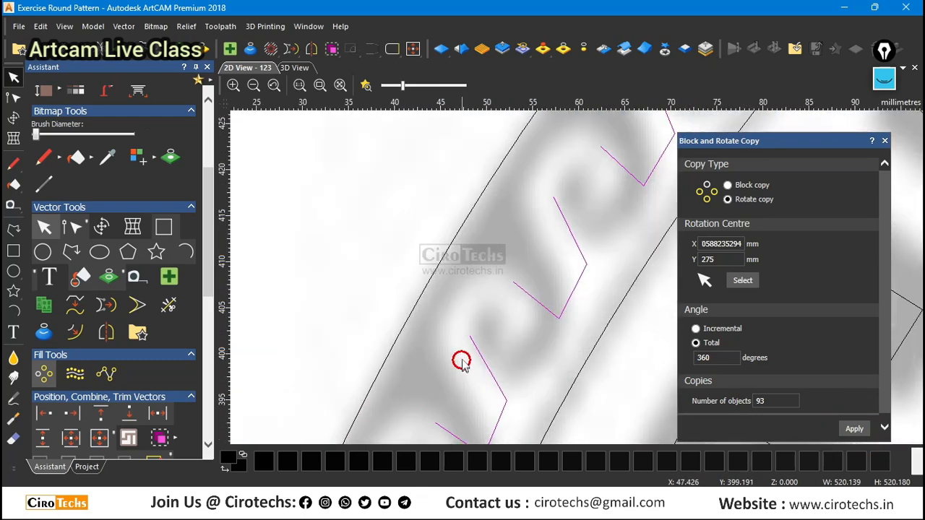
scroll(599, 386, "down", 2)
scroll(540, 347, "up", 2)
Undo the 93-object copy and rotate-copy the test polyline as 91 objects over 360 degrees.
scroll(411, 310, "down", 1)
key("ctrl+z")
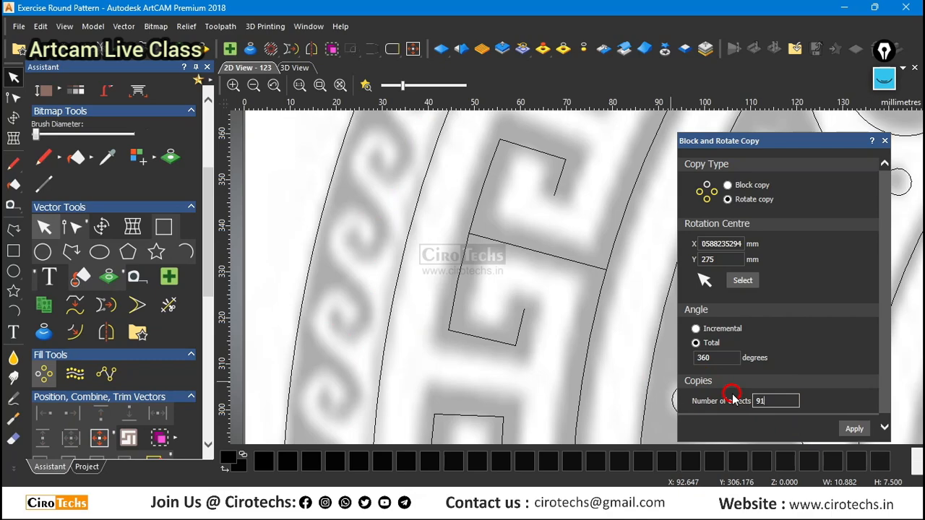
left_click(852, 430)
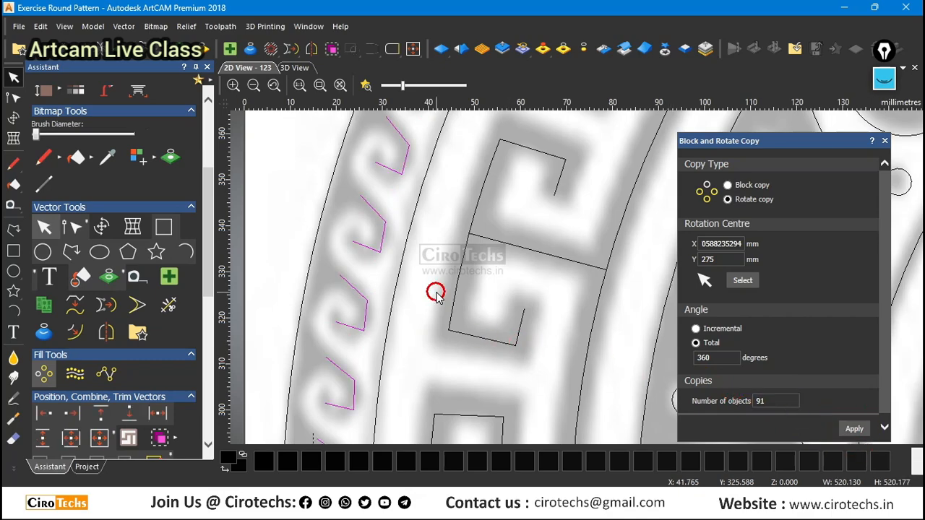
Examine how the 91 polyline copies line up with the waves around the whole outermost band.
scroll(482, 326, "down", 5)
scroll(612, 427, "up", 5)
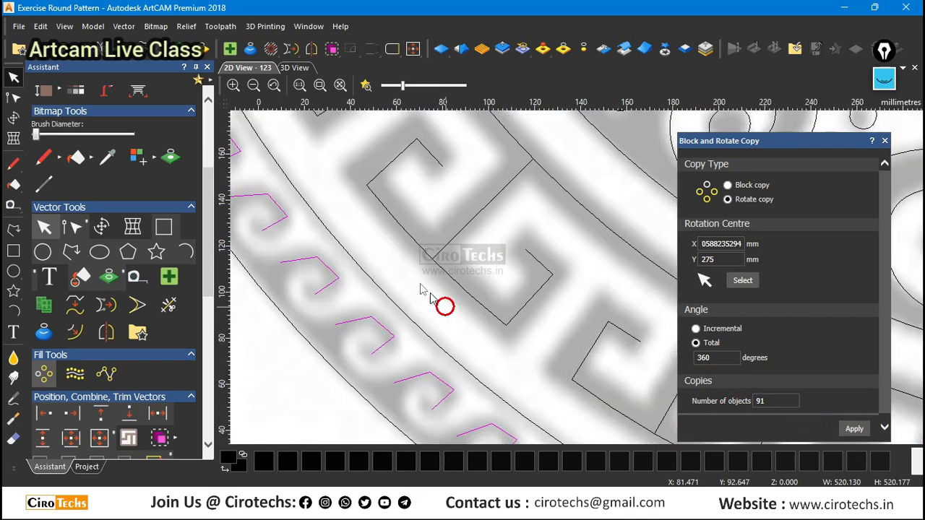
scroll(592, 339, "down", 2)
scroll(651, 374, "up", 2)
scroll(397, 256, "down", 4)
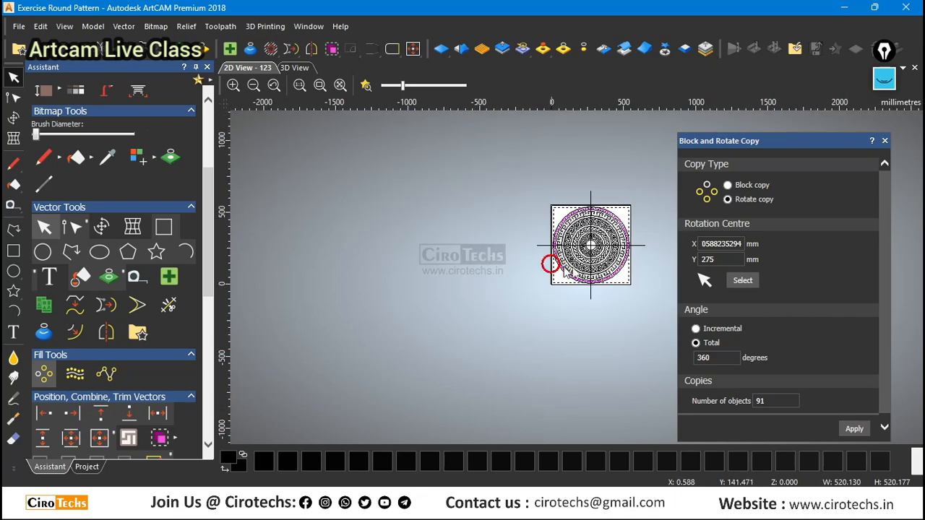
scroll(625, 312, "up", 5)
scroll(409, 290, "up", 3)
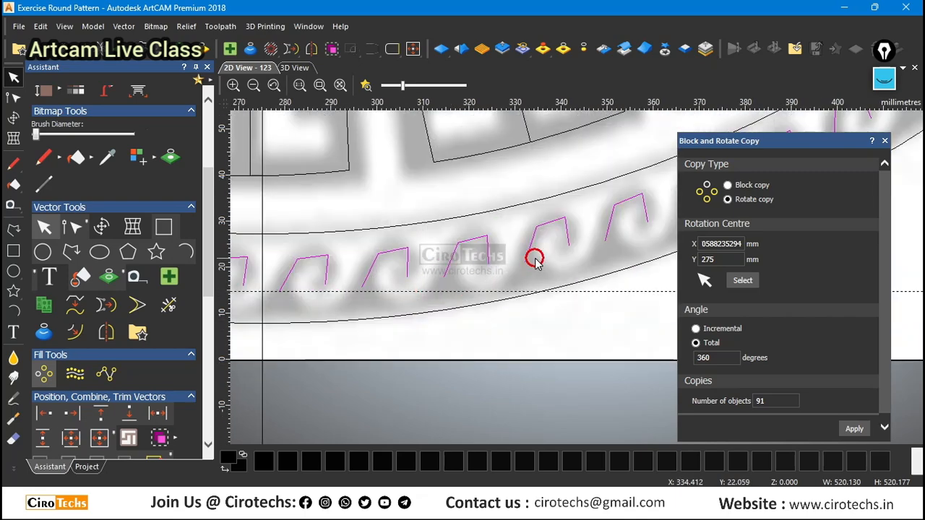
scroll(535, 259, "up", 2)
scroll(550, 254, "down", 5)
scroll(629, 253, "up", 6)
scroll(511, 242, "down", 3)
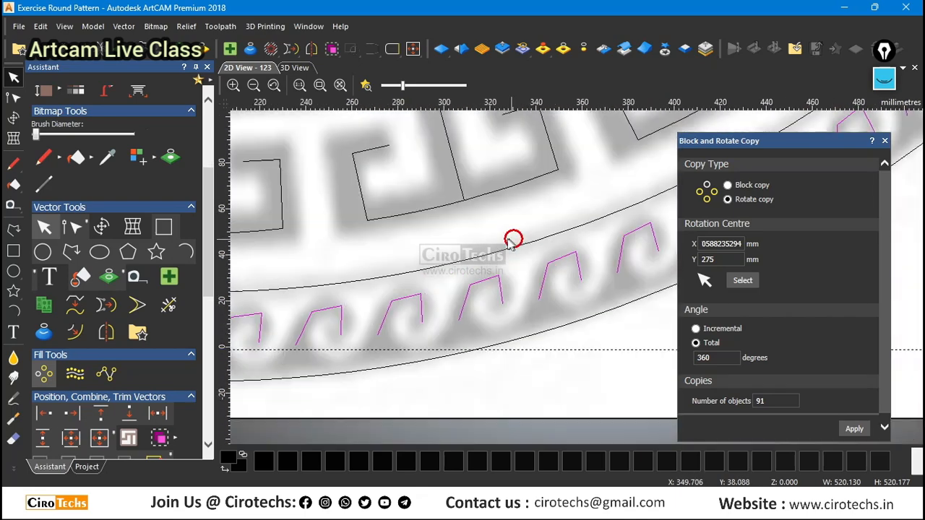
scroll(511, 242, "down", 5)
scroll(574, 203, "up", 5)
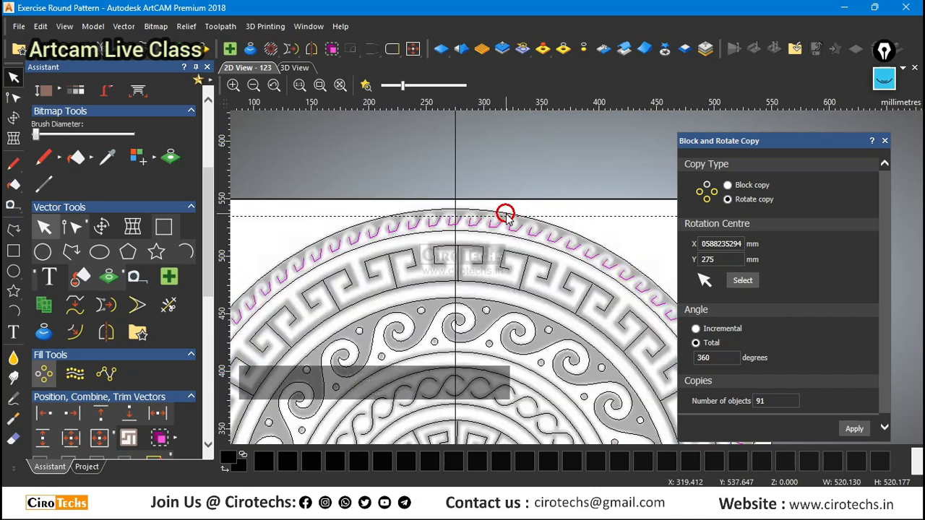
Undo the 91-object rotate copy and deselect the remaining test polyline.
key("ctrl+z")
scroll(423, 234, "up", 3)
scroll(428, 236, "down", 2)
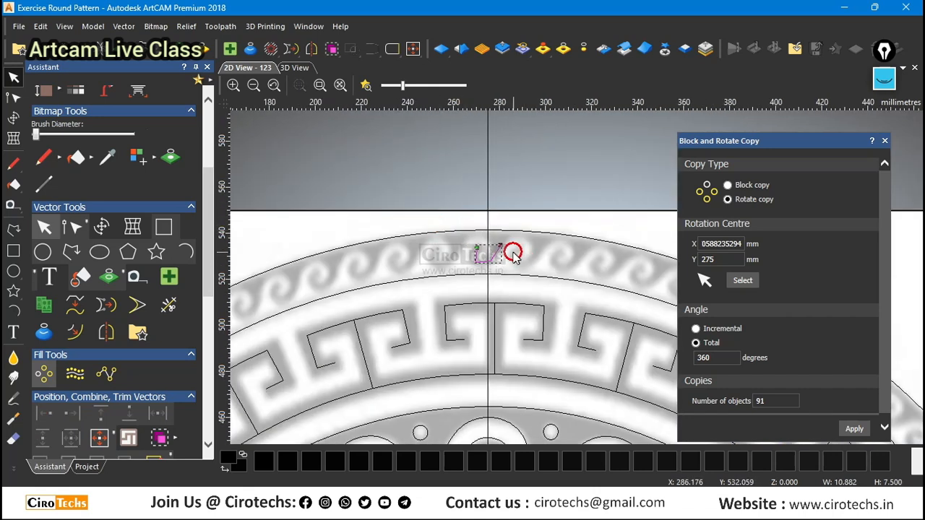
left_click(517, 231)
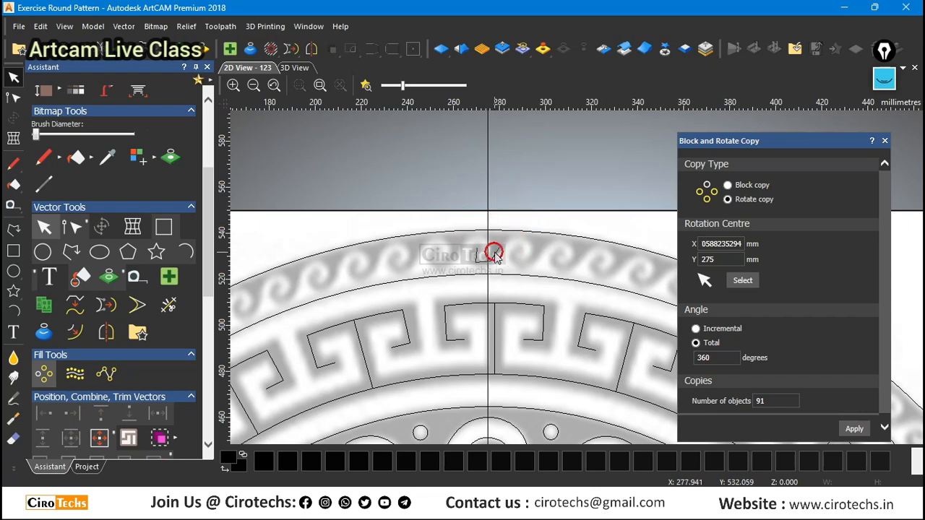
scroll(458, 188, "down", 2)
scroll(614, 285, "up", 2)
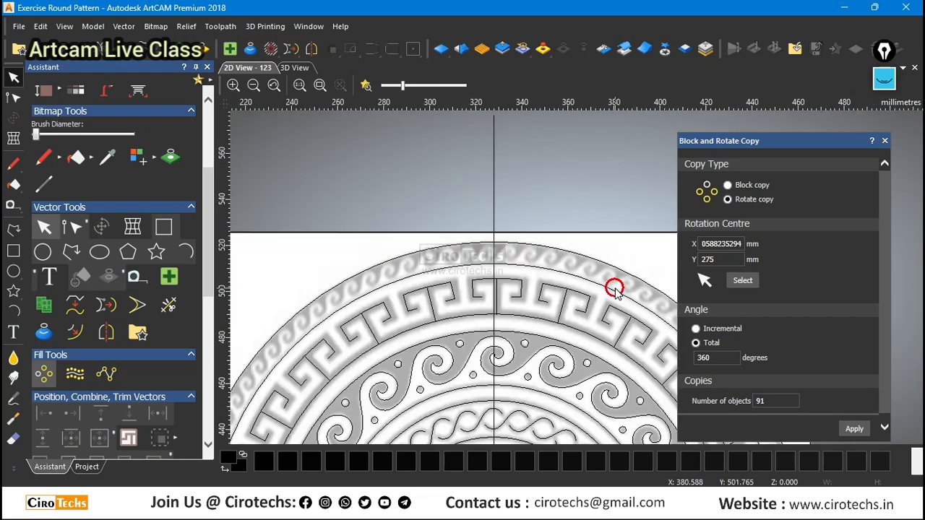
Make an enlarged concentric copy of the outermost wave band's inner circle, about 503.6 mm in diameter.
left_click(589, 284)
scroll(492, 256, "down", 2)
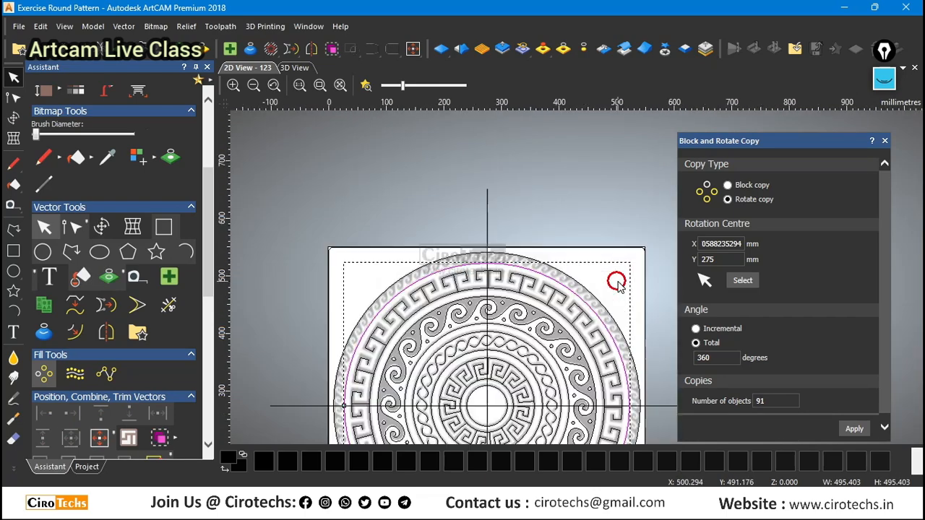
scroll(424, 296, "up", 5)
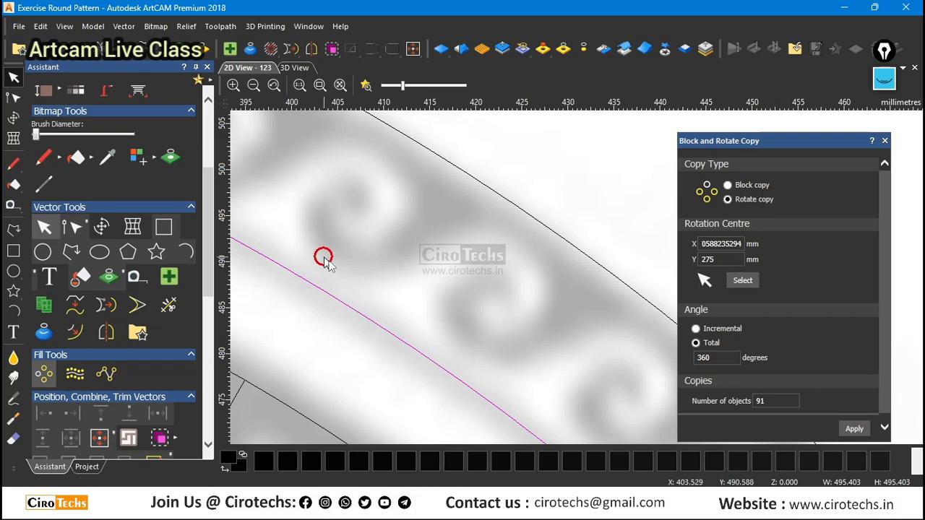
scroll(427, 262, "down", 4)
scroll(600, 286, "up", 3)
left_click(592, 278)
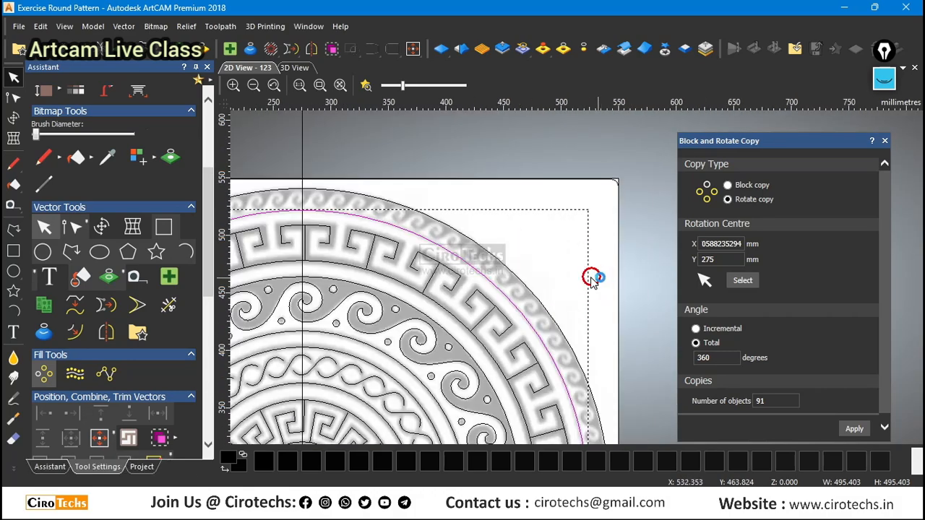
key("t")
left_click_drag(587, 209, 592, 206, "alt")
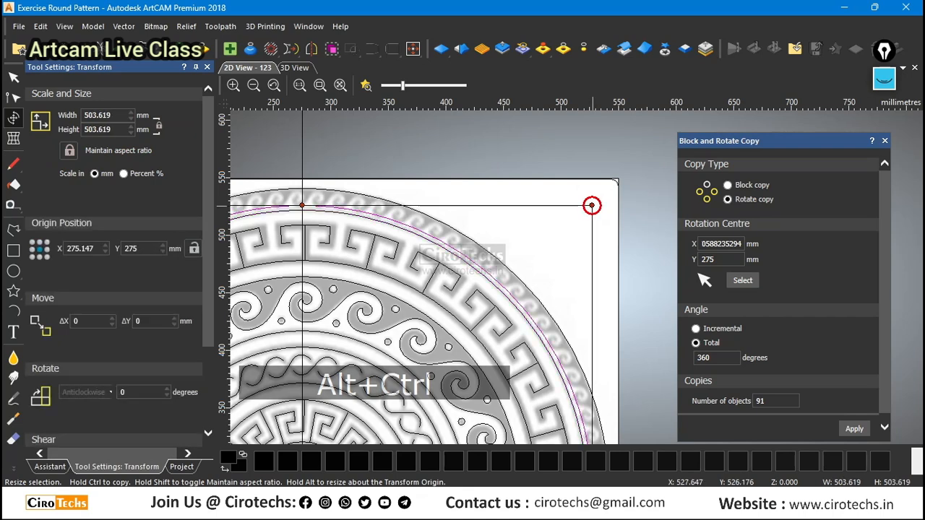
key("Escape")
Draw a vertical polyline from the ornament's centre to just beyond its upper edge and rotate-copy it as 91 objects over 360 degrees.
scroll(583, 207, "down", 1)
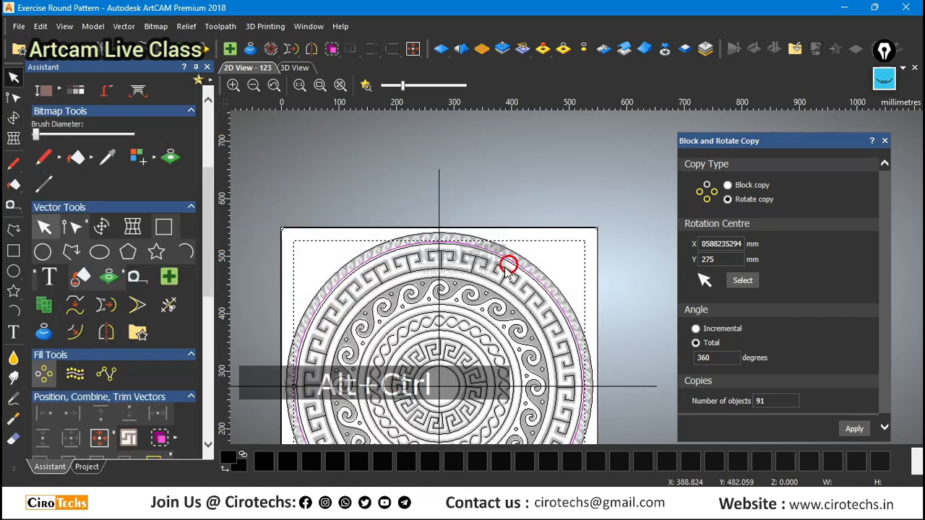
scroll(428, 238, "up", 1)
scroll(427, 238, "up", 2)
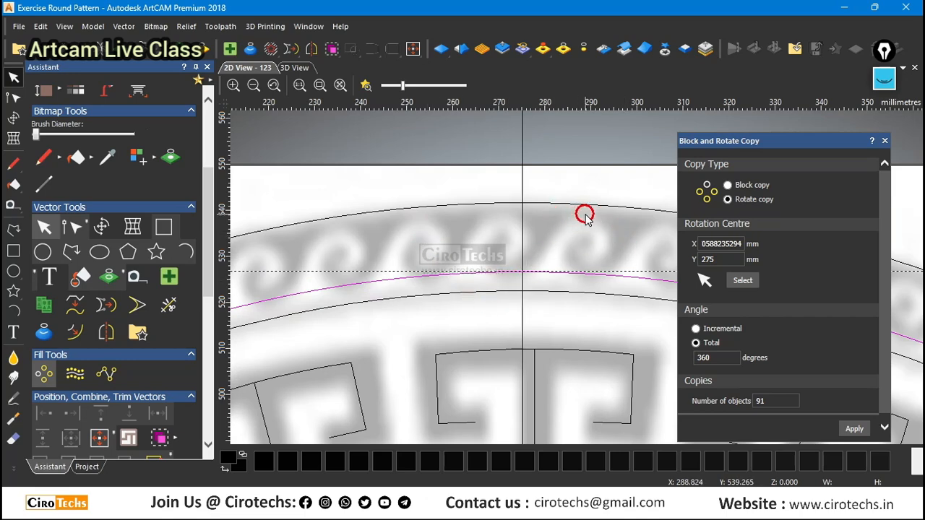
scroll(489, 255, "down", 4)
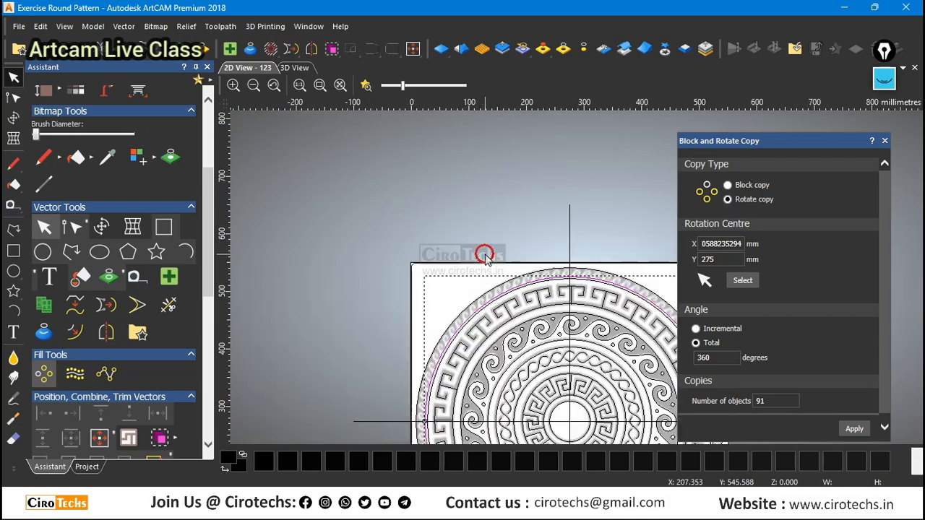
scroll(636, 350, "up", 4)
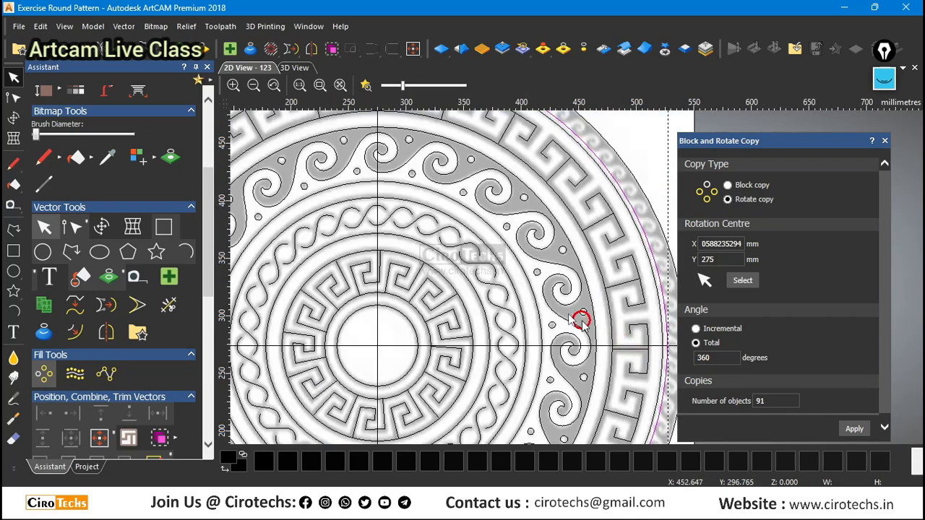
scroll(578, 322, "down", 2)
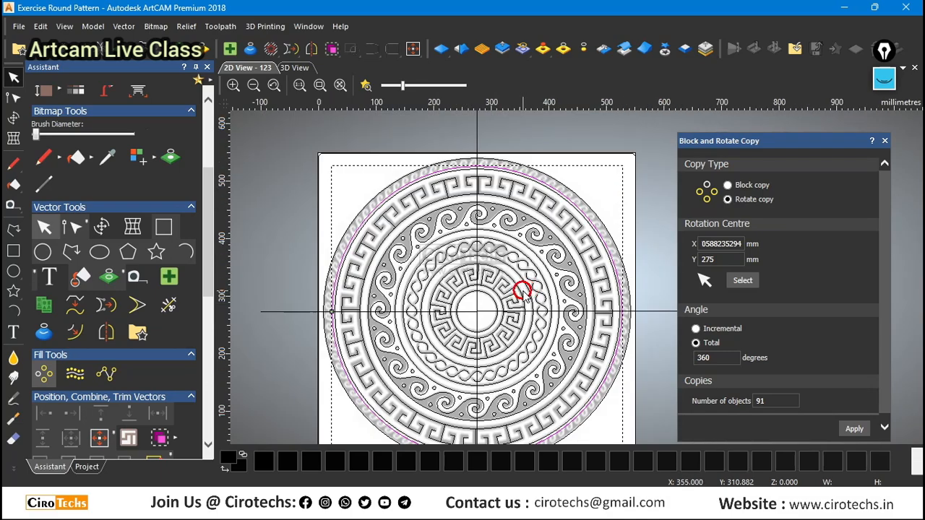
left_click(13, 230)
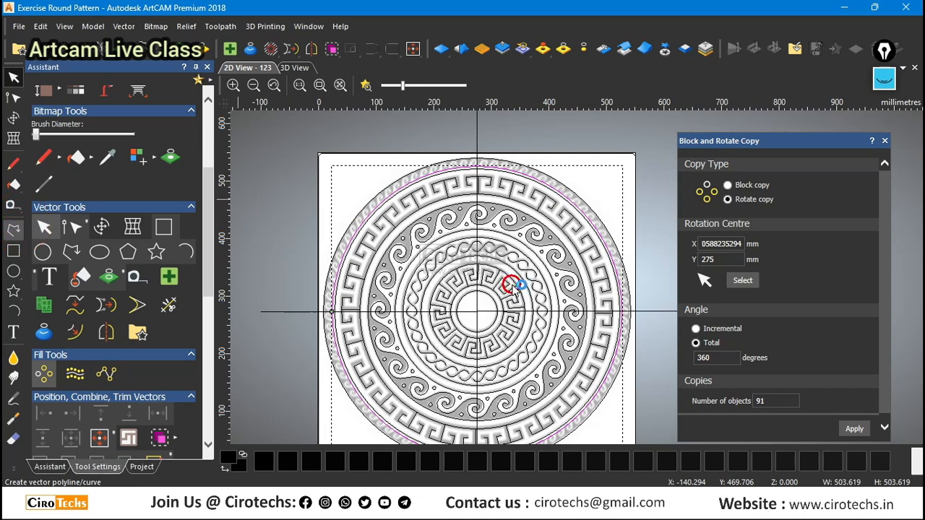
left_click(477, 311)
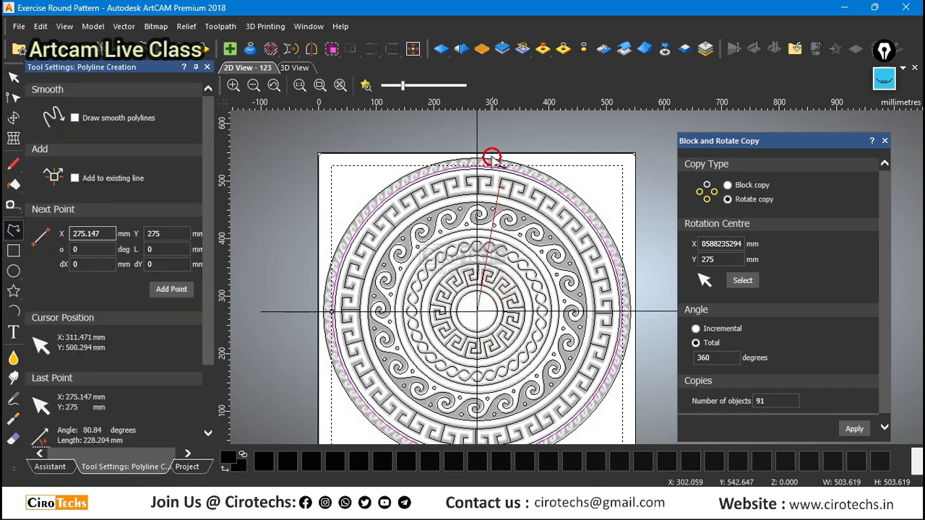
left_click(477, 141)
key("Escape")
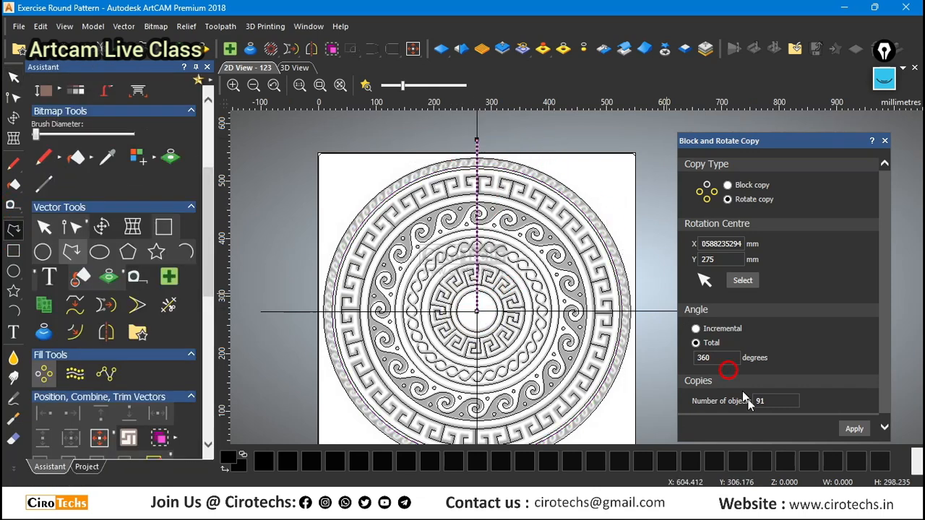
left_click(854, 429)
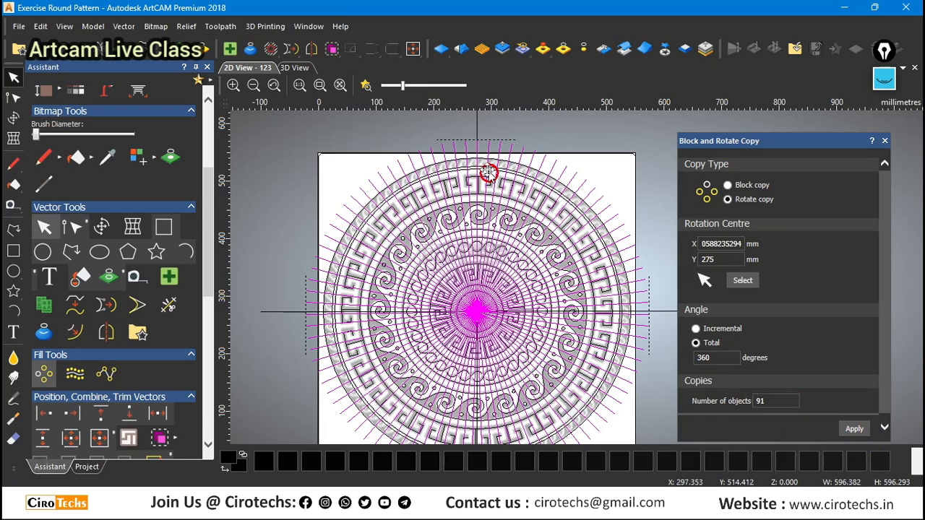
Delete the rotated line copies, keeping only the one immediately clockwise of the vertical line.
scroll(489, 171, "up", 2)
scroll(491, 243, "down", 2)
scroll(434, 207, "down", 2)
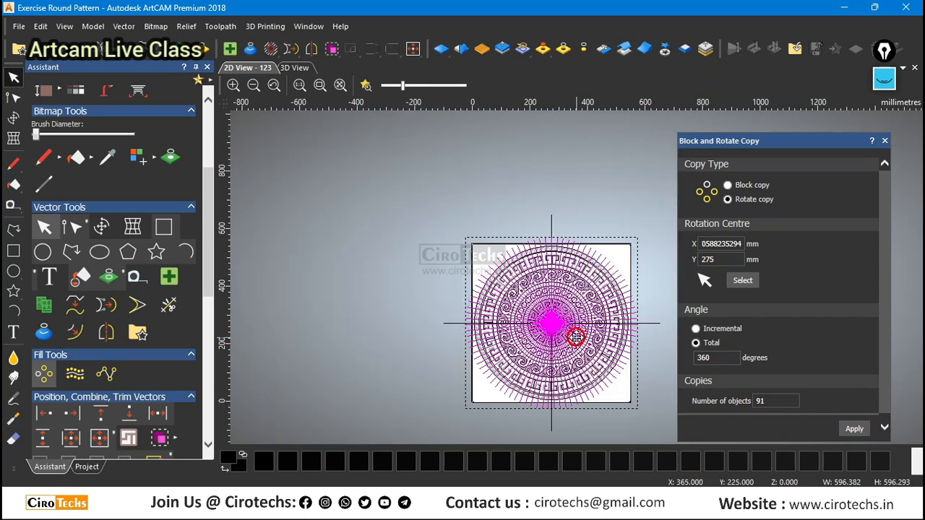
scroll(562, 256, "up", 4)
scroll(507, 202, "up", 3)
scroll(508, 191, "down", 1)
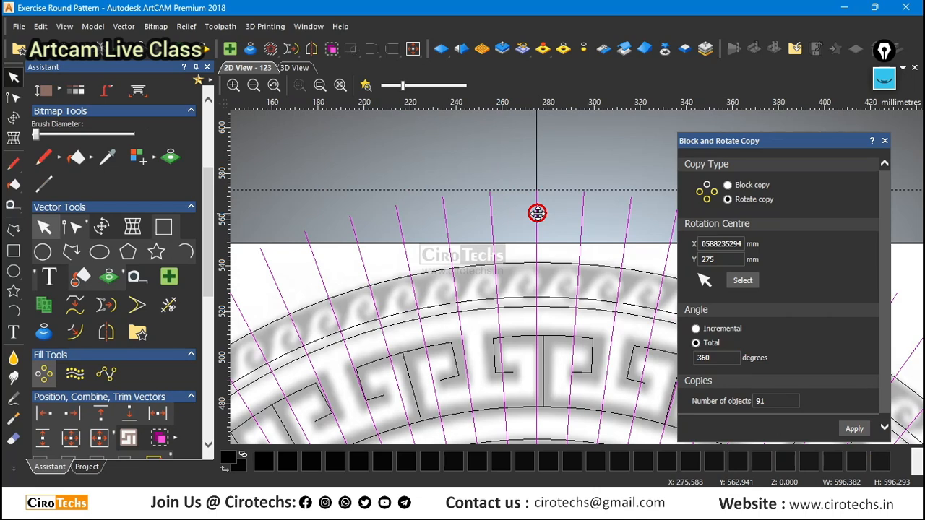
left_click(581, 225, "shift")
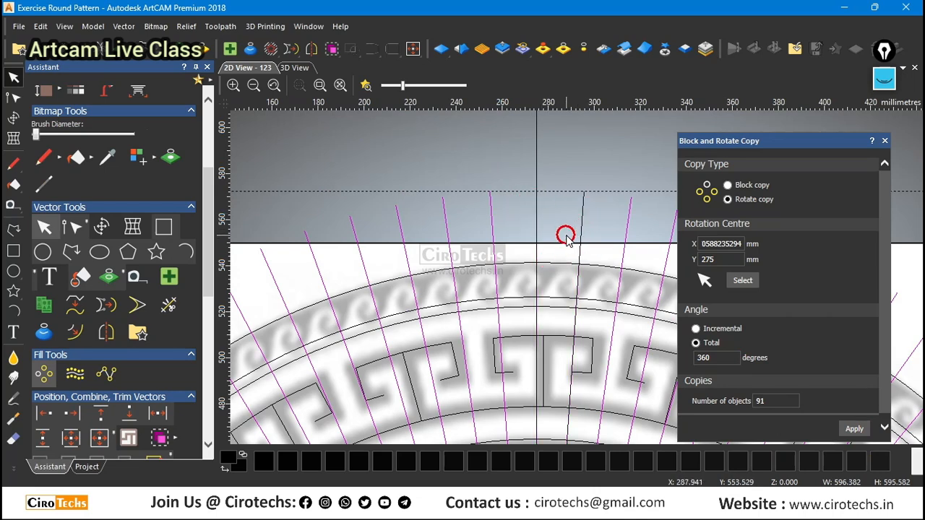
key("Delete")
left_click(538, 228)
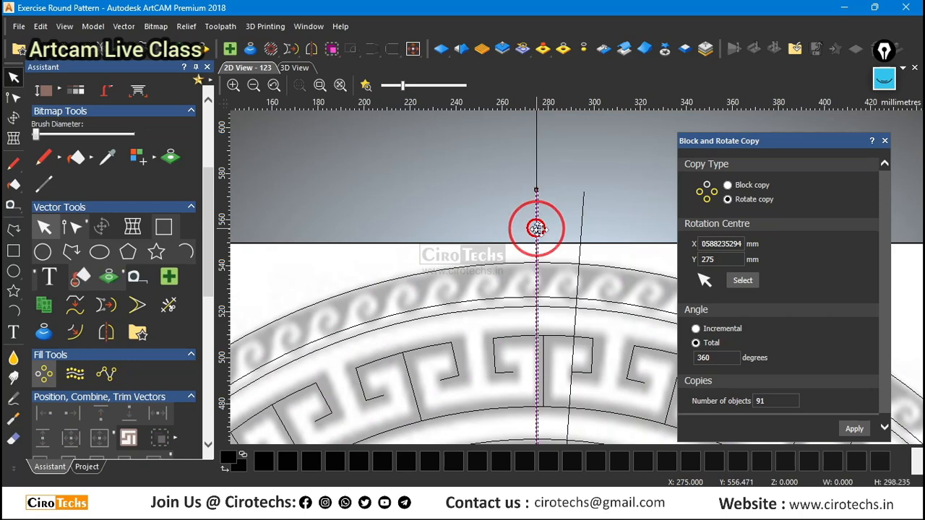
left_click(582, 229)
scroll(534, 217, "down", 1)
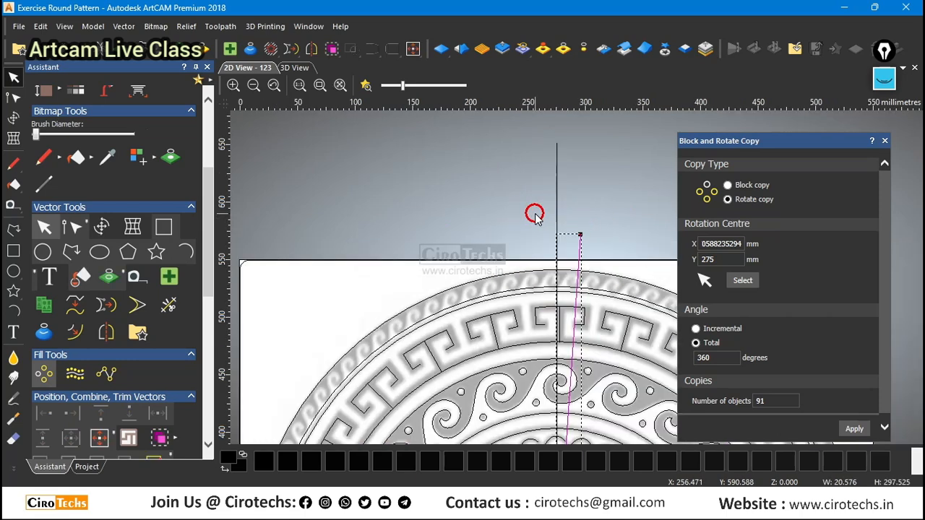
left_click(644, 243)
scroll(588, 268, "up", 4)
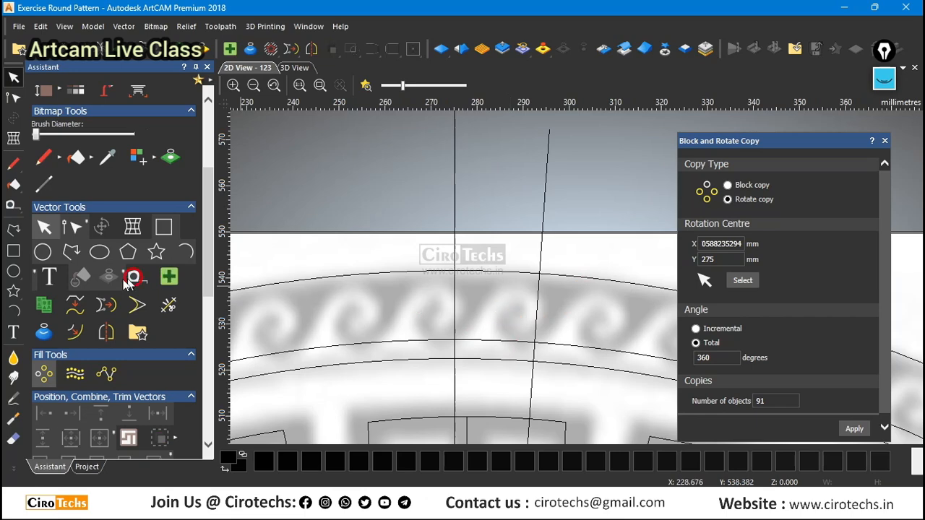
Trace one wave of the outermost band as a rough open polyline, starting and ending where the two guide lines cross the new inner circle.
left_click(13, 229)
scroll(463, 340, "up", 2)
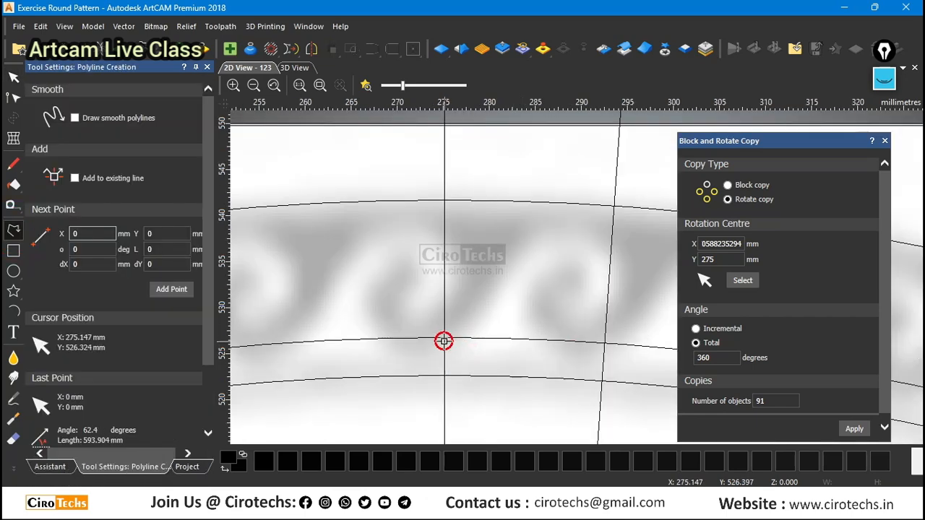
left_click(445, 340)
left_click(561, 232)
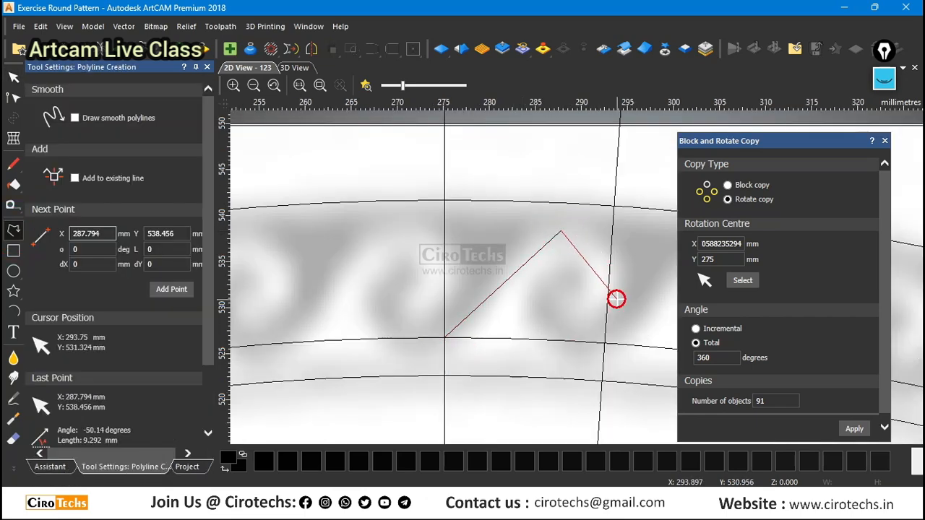
left_click(625, 286)
left_click(559, 320)
left_click(569, 291)
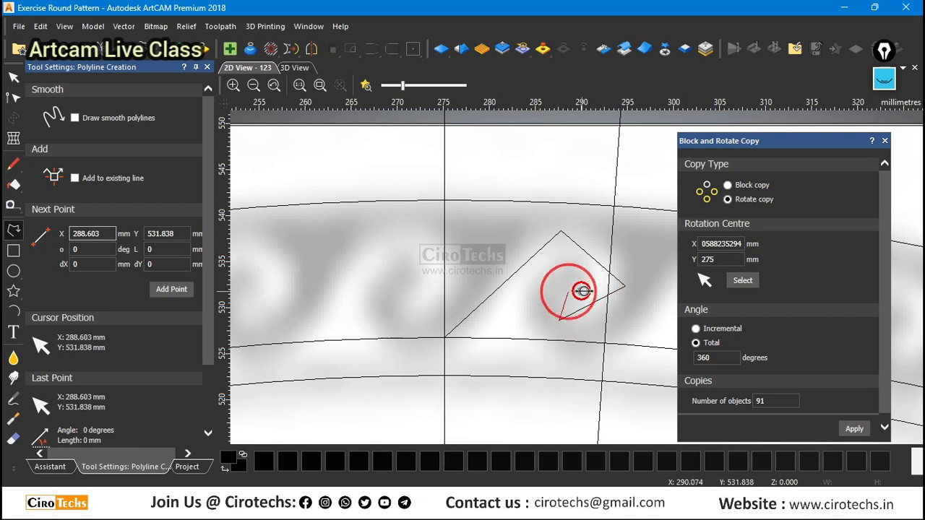
left_click(588, 287)
left_click(574, 262)
left_click(523, 307)
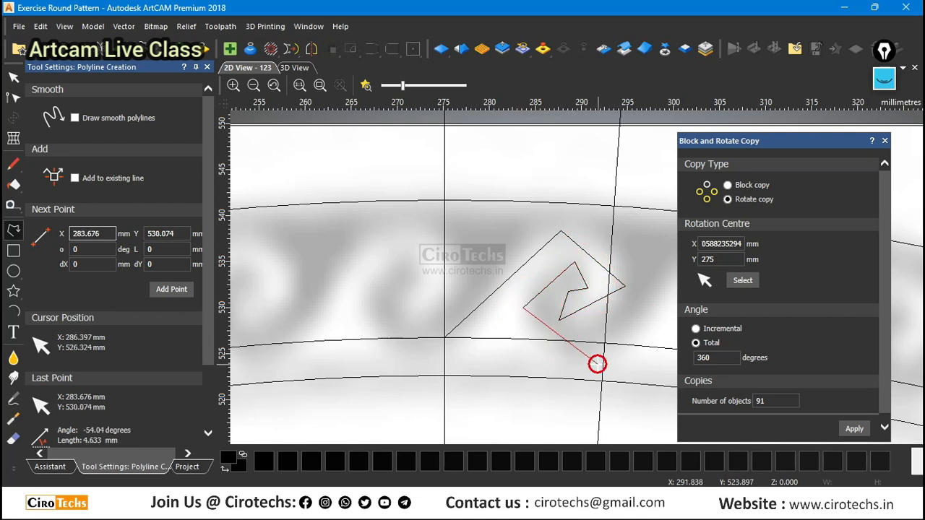
left_click(582, 356)
left_click(604, 343)
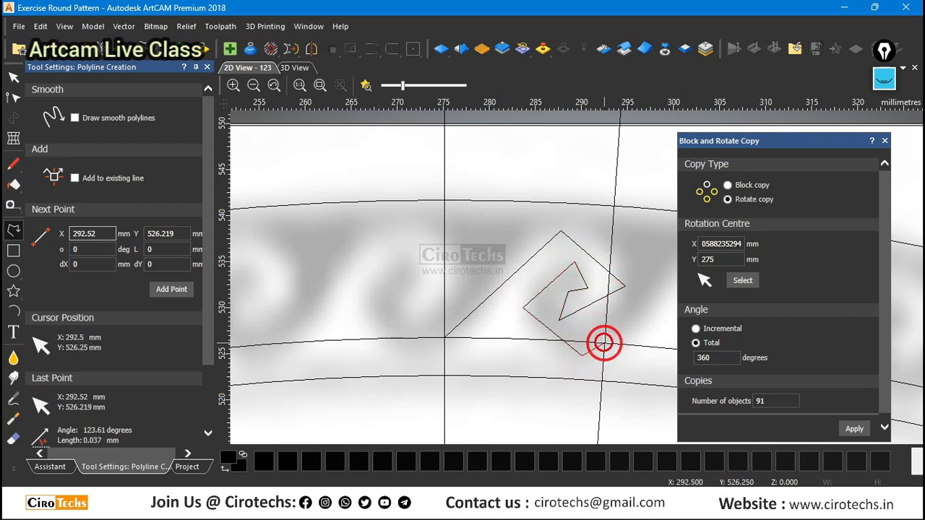
right_click(604, 341)
scroll(564, 298, "down", 2)
key("Escape")
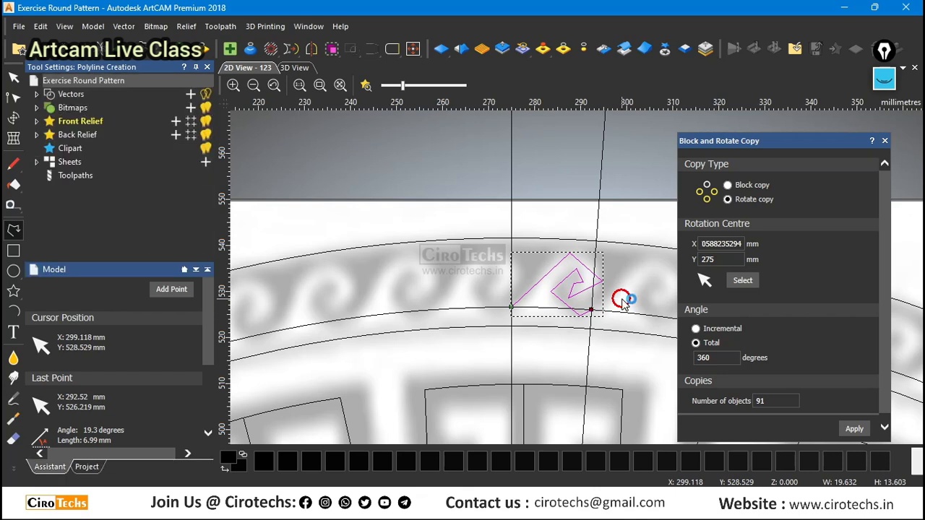
Smooth the wave polyline's intermediate nodes into curves, leaving the innermost tip of the spiral as a sharp corner.
double_click(604, 275)
scroll(572, 254, "up", 2)
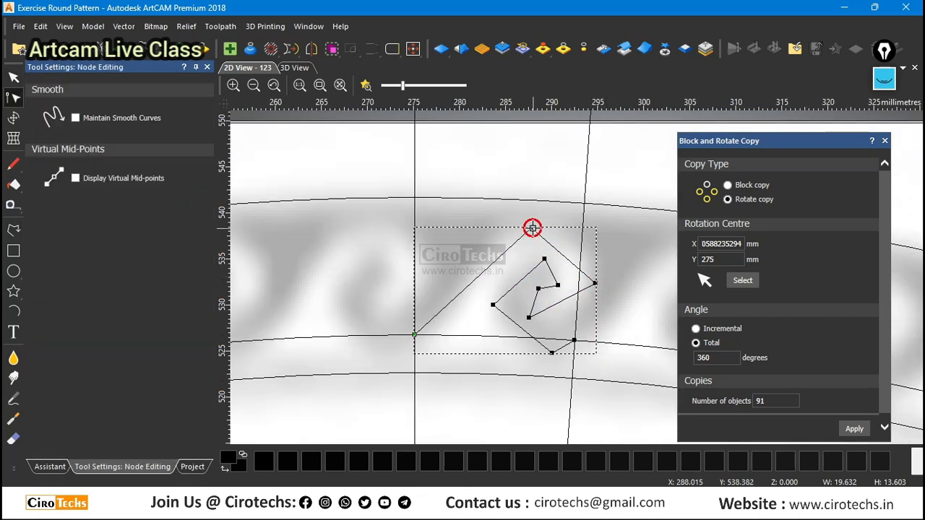
key("s")
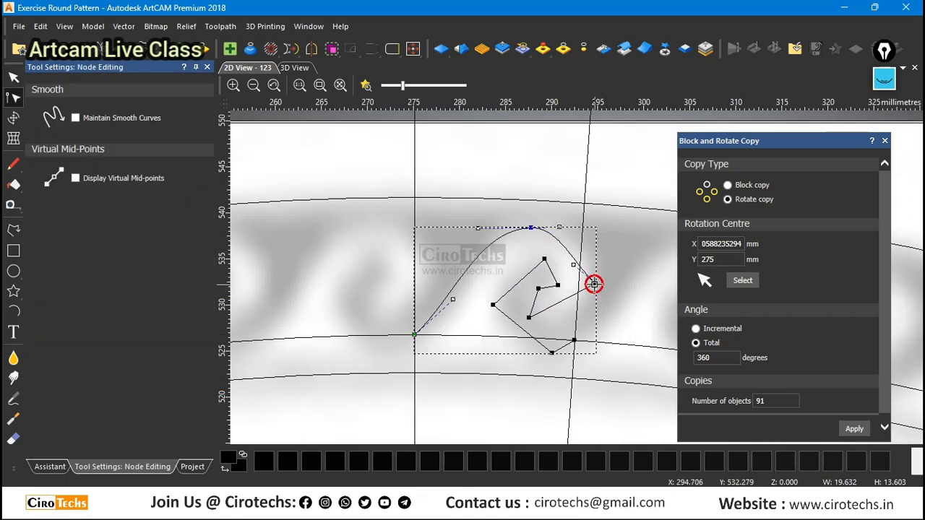
key("s")
key("s")
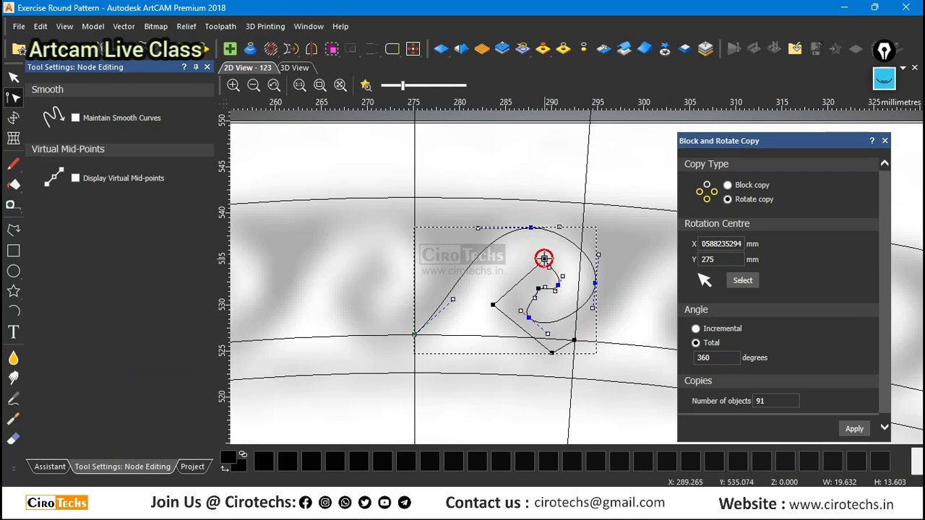
key("s")
key("s")
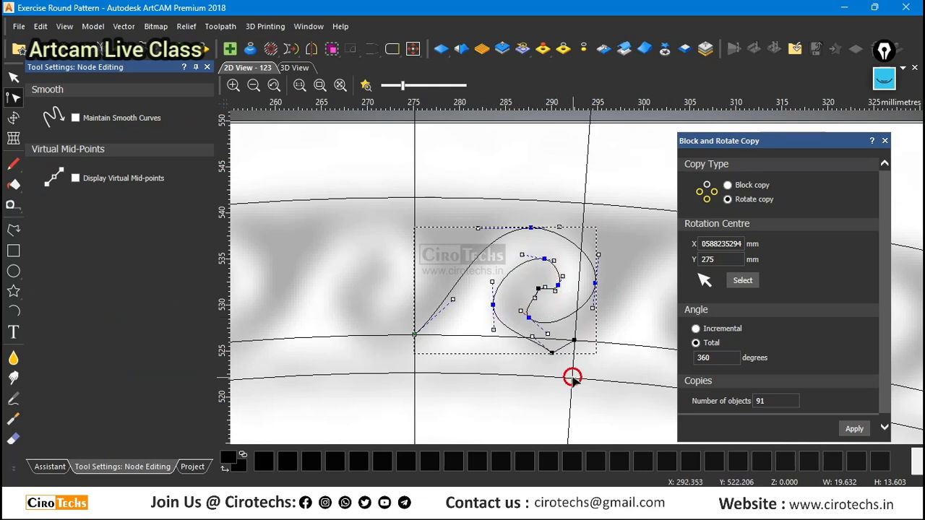
left_click_drag(551, 353, 564, 354)
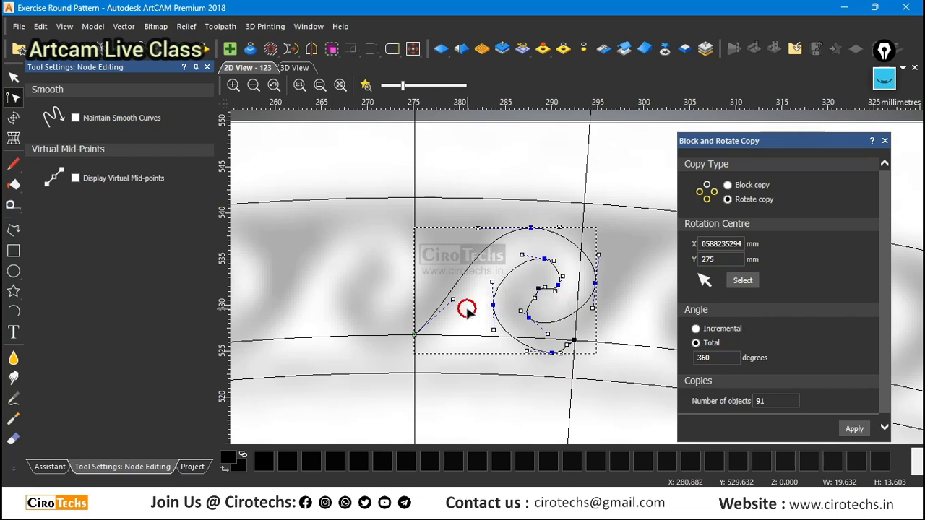
Fit the wave's outer curve to the picture by adjusting the handles at its start, crest and outer side and shifting the outer-side node inward.
left_click_drag(452, 301, 467, 323)
scroll(566, 215, "up", 2)
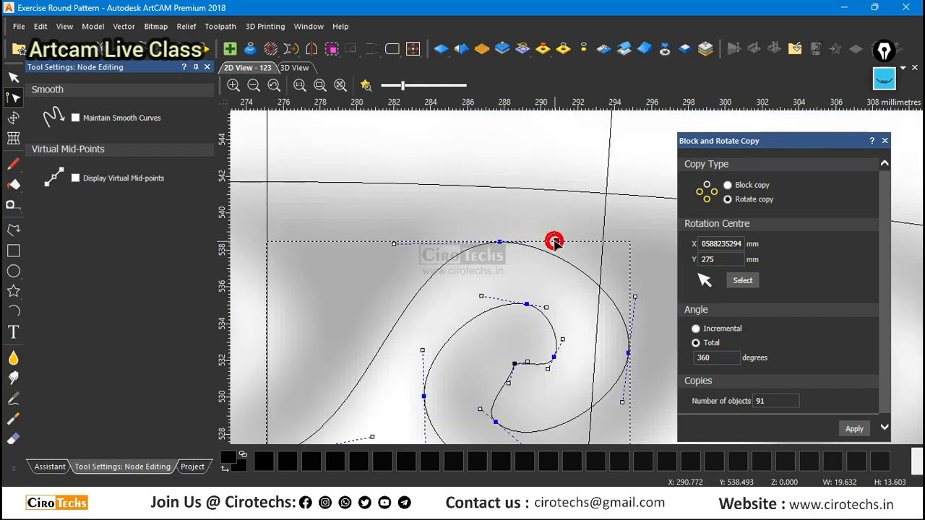
mouse_move(554, 243)
left_mouse_down()
mouse_move(574, 231)
mouse_move(571, 240)
left_mouse_up()
left_click_drag(396, 245, 394, 249)
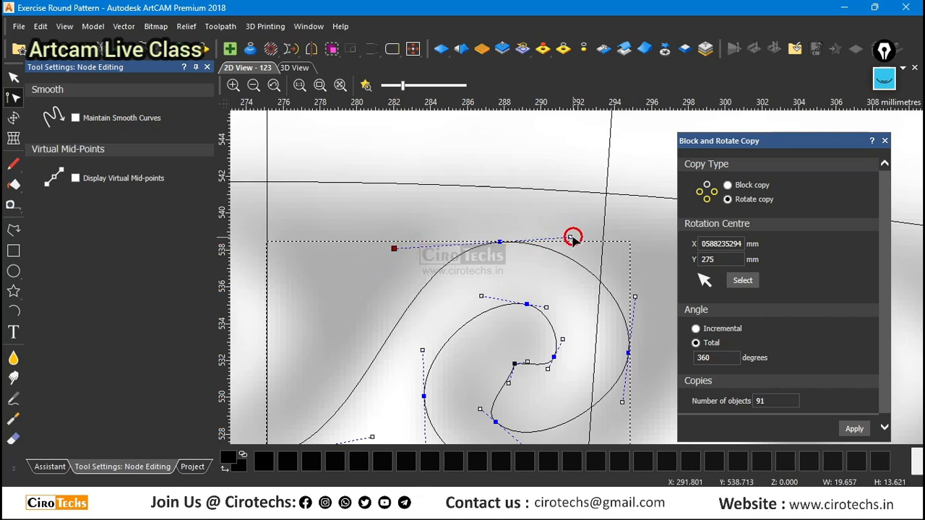
left_click_drag(571, 238, 574, 232)
scroll(581, 273, "down", 1)
scroll(602, 356, "up", 1)
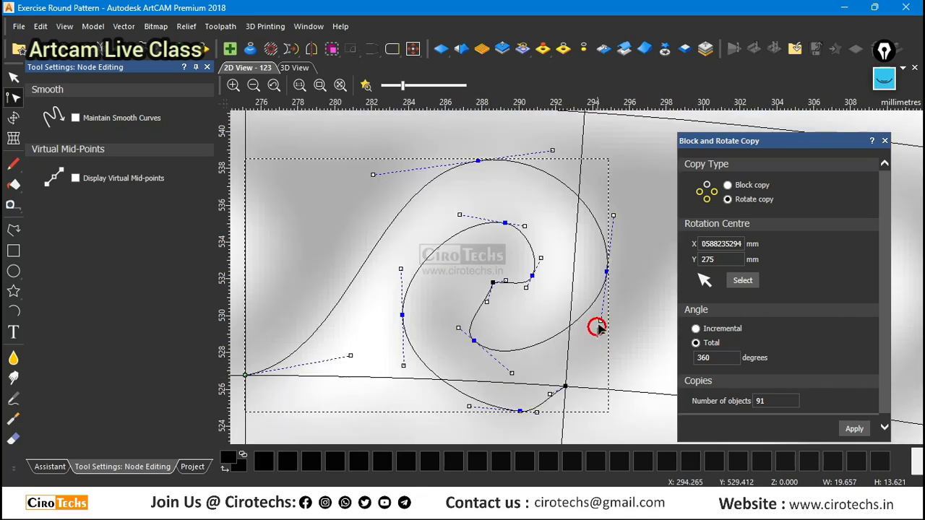
left_click_drag(601, 323, 602, 340)
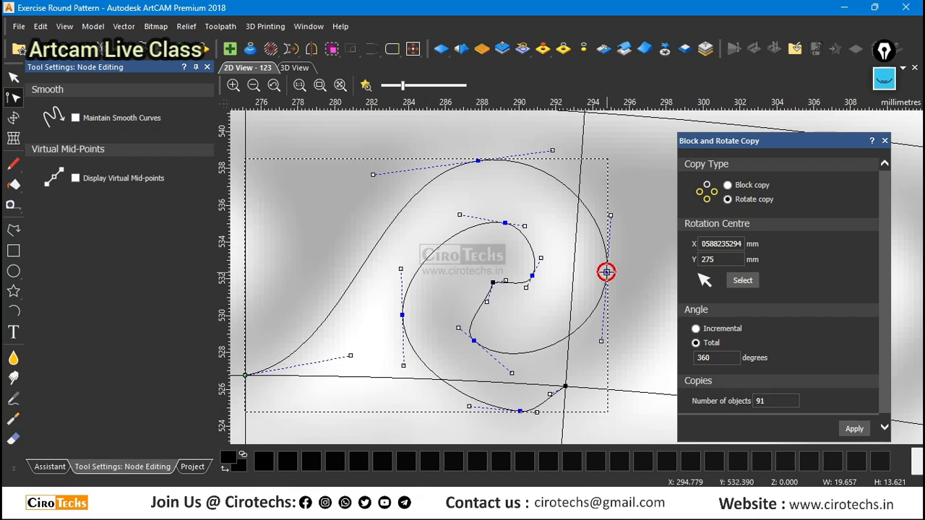
left_click_drag(606, 272, 599, 268)
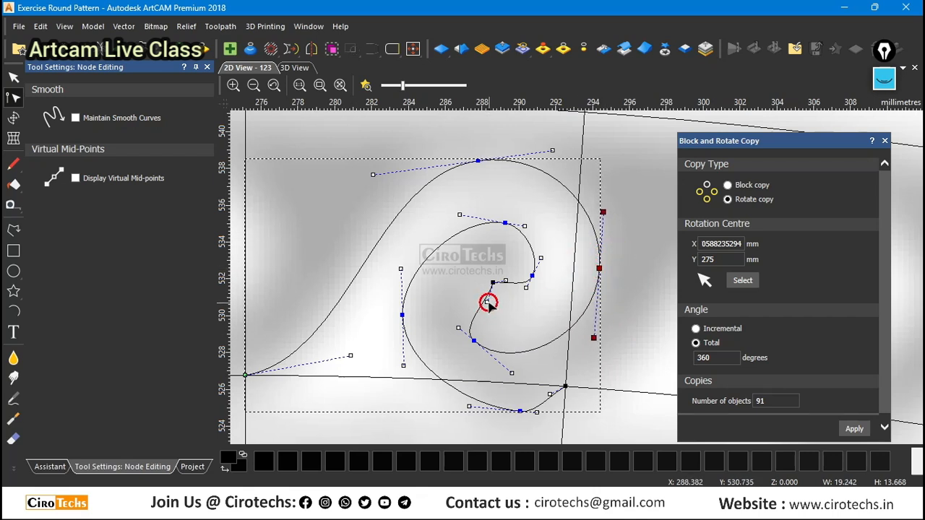
Round the innermost part of the wave's spiral by adjusting the handles at its sharp tip and the adjoining inner node.
left_click_drag(489, 303, 468, 295)
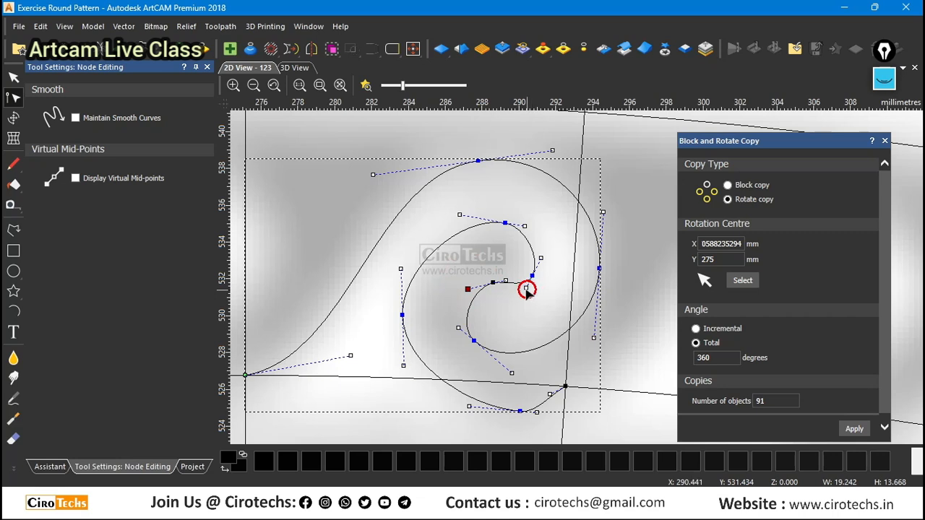
left_click_drag(527, 287, 521, 317)
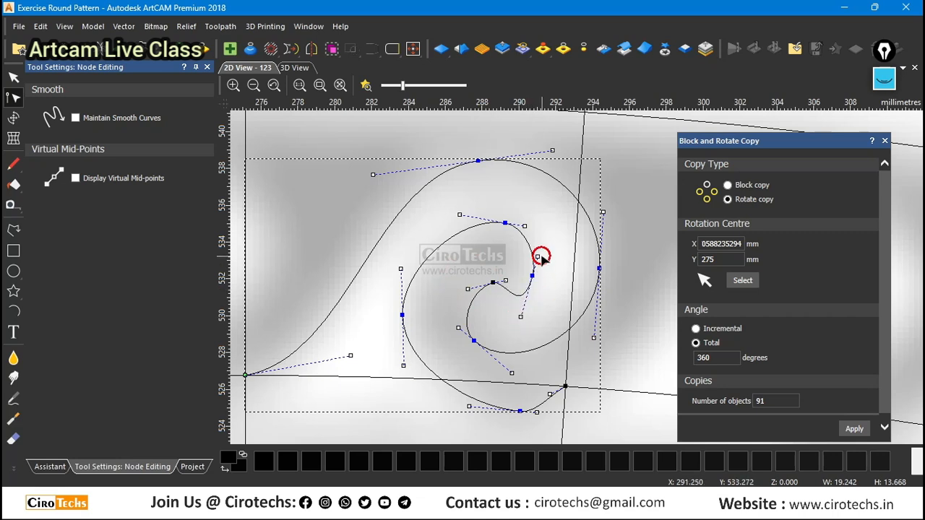
left_click_drag(537, 256, 549, 251)
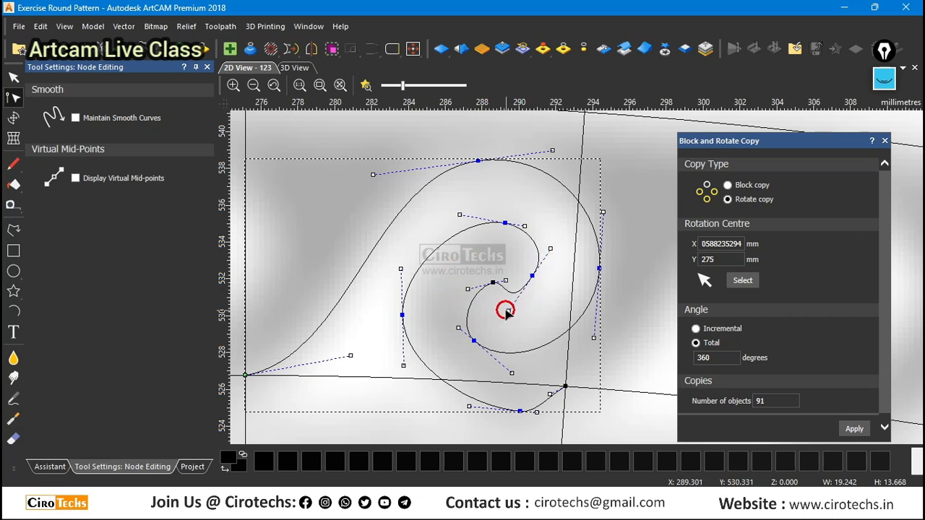
left_click_drag(508, 312, 522, 296)
left_click(493, 282)
Fit the spiral's inner curve to the picture by adjusting its upper, left-side and lowest handles and shifting the left-side node slightly inward.
left_click_drag(461, 215, 451, 213)
left_click_drag(402, 315, 407, 316)
left_click(406, 270)
left_click_drag(405, 270, 409, 261)
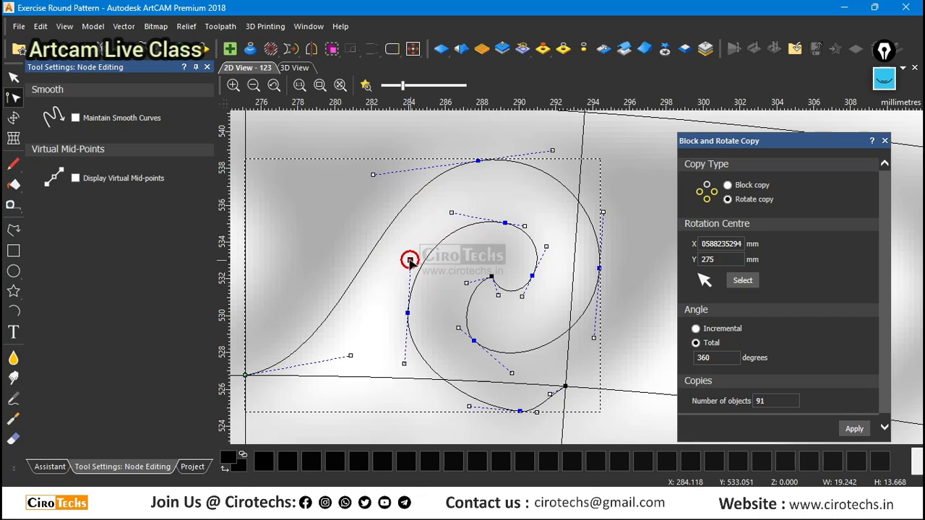
left_click_drag(469, 408, 447, 419)
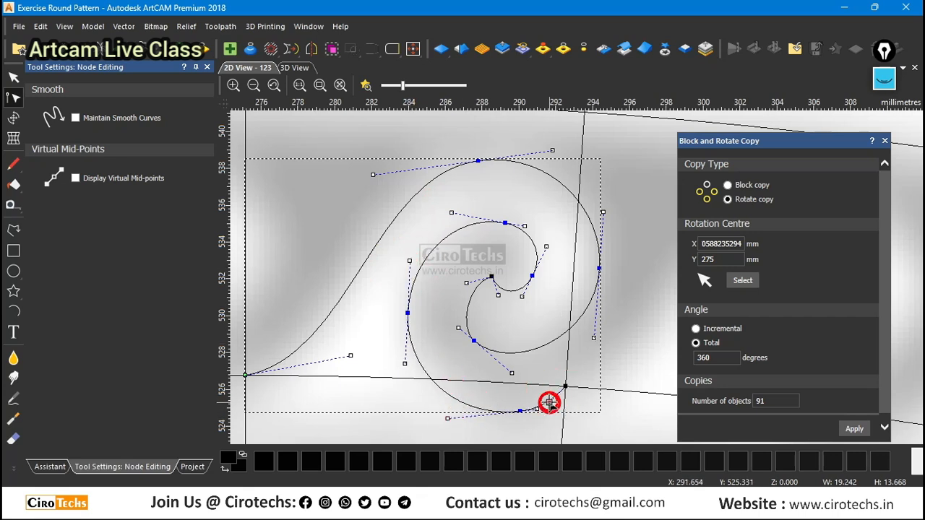
scroll(535, 384, "down", 2)
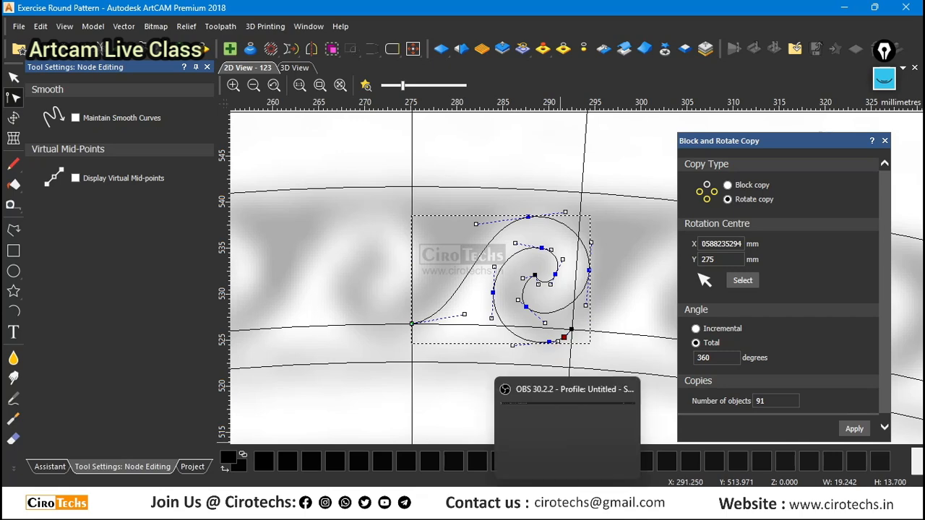
Switch to Google Meet, admit the participant waiting to join the call, and return to ArtCAM.
left_click(549, 499)
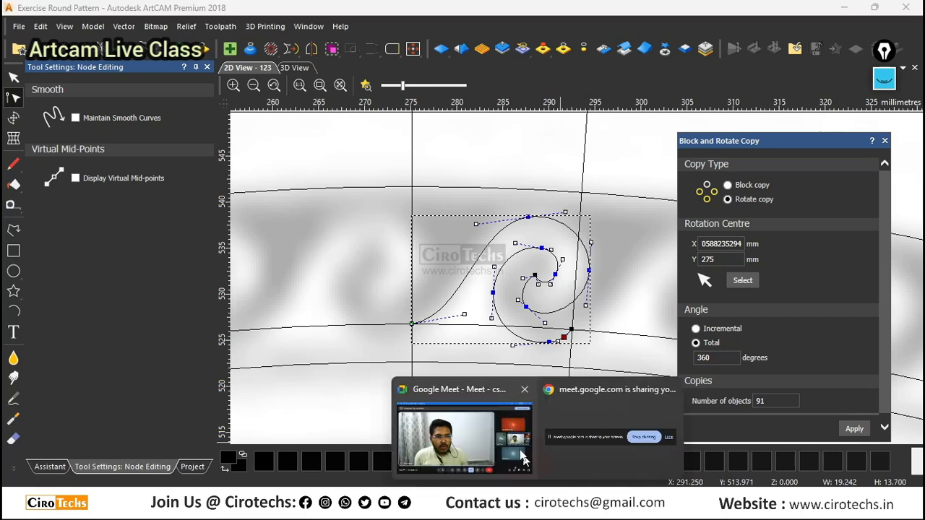
left_click(519, 452)
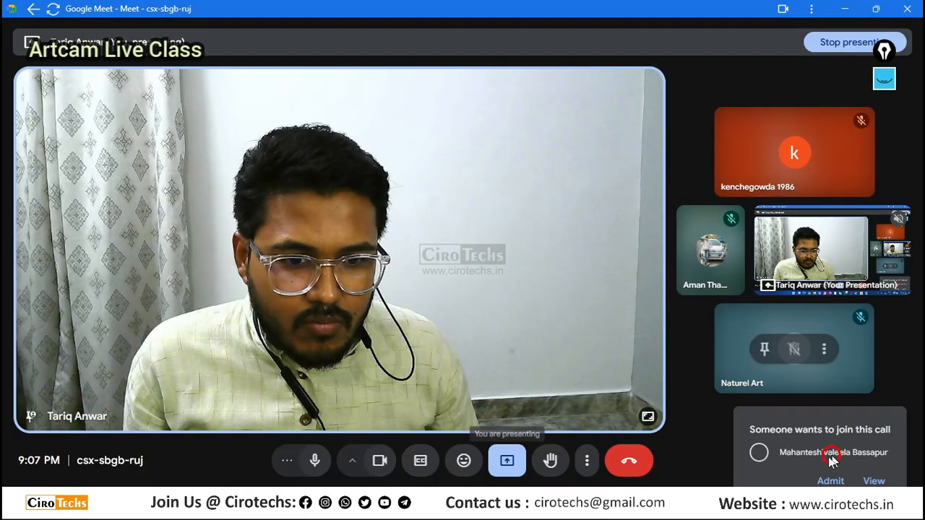
left_click(831, 412)
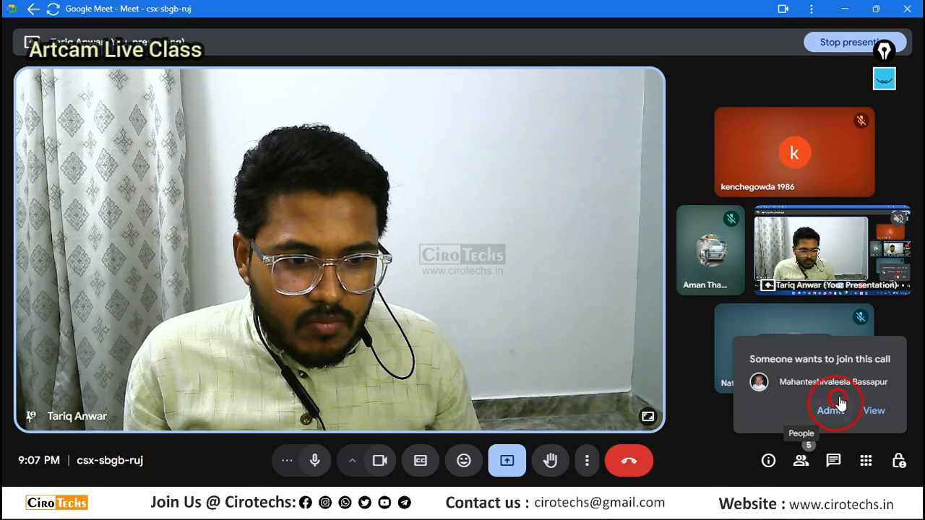
left_click(846, 7)
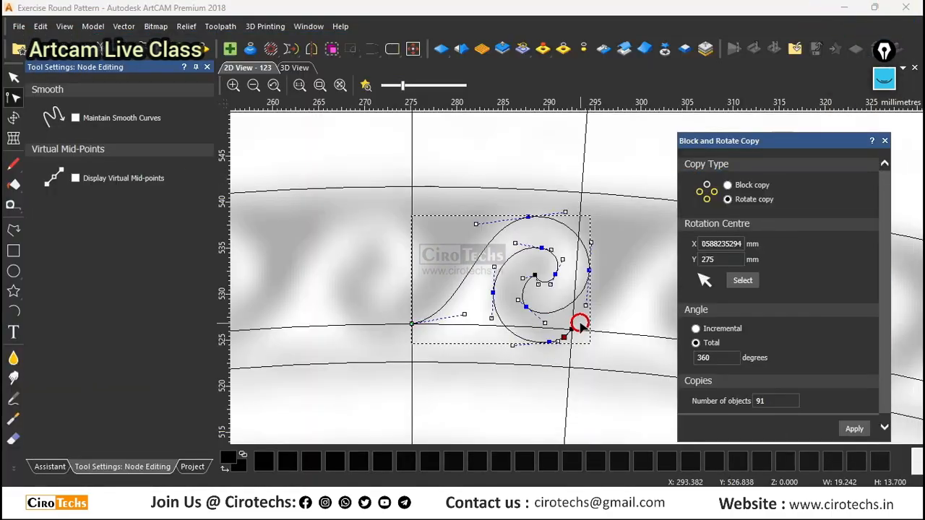
Fine-tune the inner spiral against the picture and shift the wave's outer-side node slightly inward.
scroll(581, 326, "up", 2)
scroll(606, 327, "down", 2)
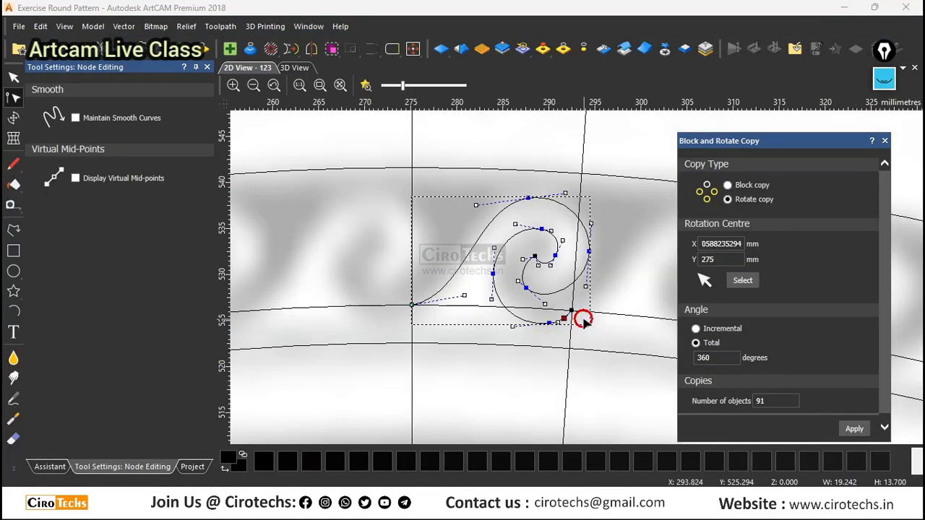
scroll(582, 316, "up", 2)
left_click_drag(545, 319, 548, 322)
left_click_drag(493, 279, 490, 271)
left_click_drag(632, 213, 622, 213)
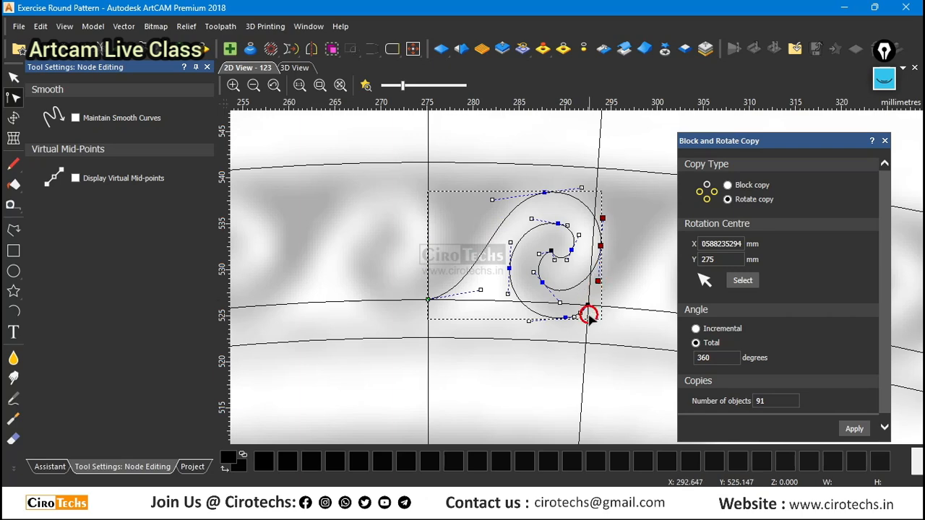
Finish node editing and rotate-copy the wave as 91 objects over a total of 360 degrees.
scroll(589, 313, "up", 1)
key("n")
scroll(481, 283, "down", 1)
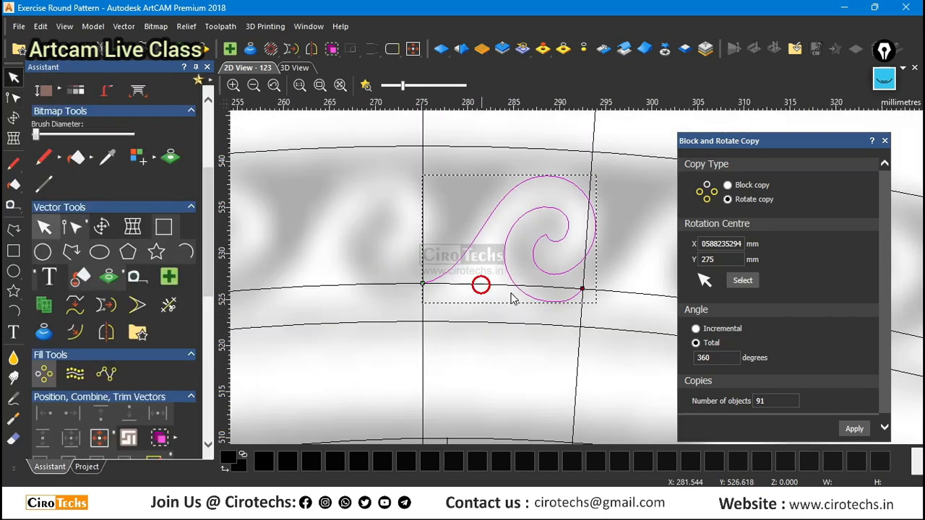
scroll(578, 292, "up", 1)
scroll(440, 271, "down", 1)
scroll(463, 242, "down", 2)
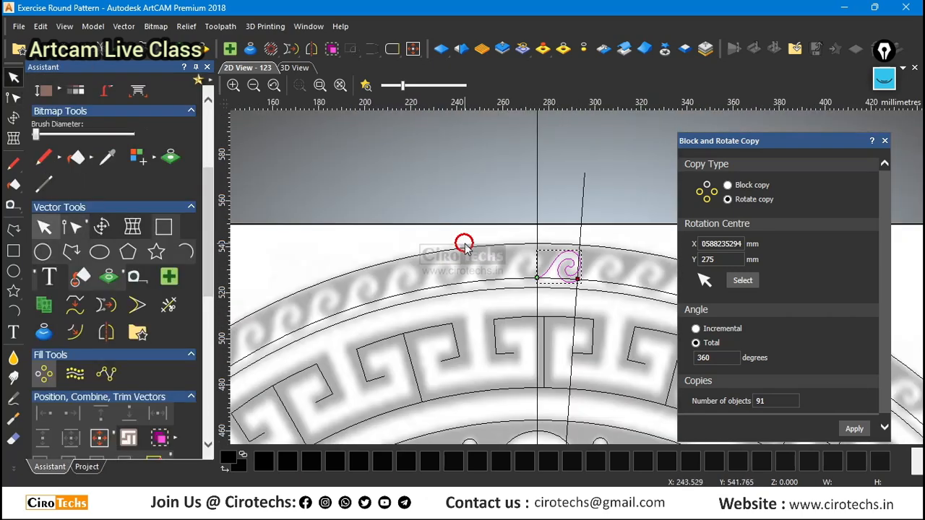
left_click(844, 429)
Inspect the joint between neighbouring waves at the inner circle and undo the rotated wave copies.
scroll(584, 285, "up", 2)
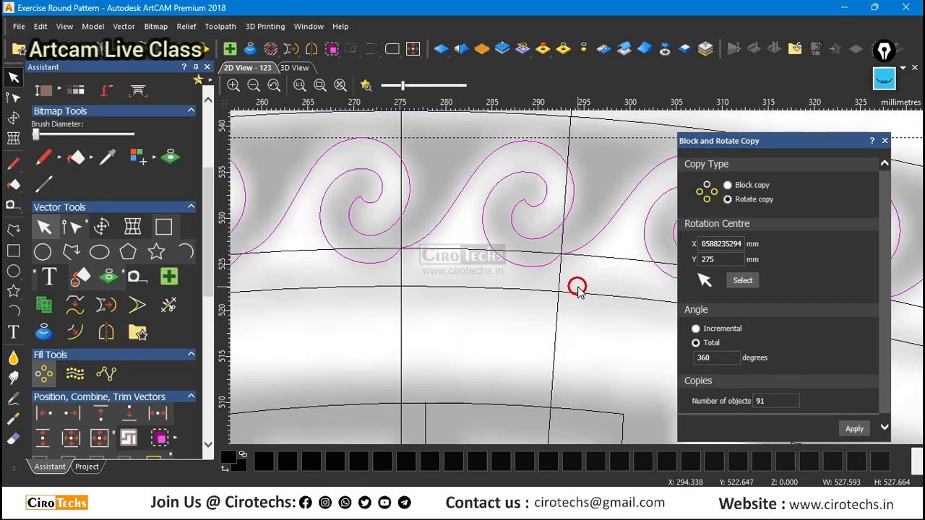
scroll(576, 258, "up", 2)
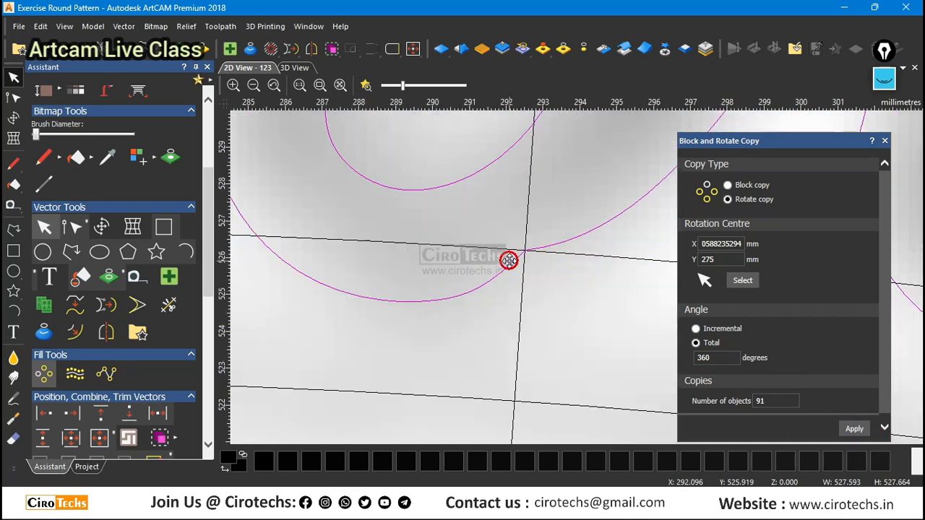
scroll(586, 302, "down", 2)
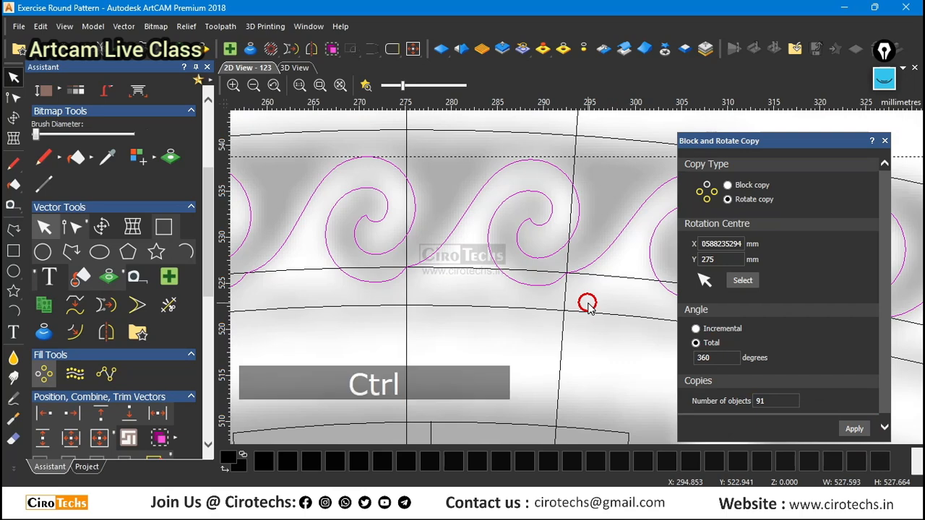
key("ctrl+z")
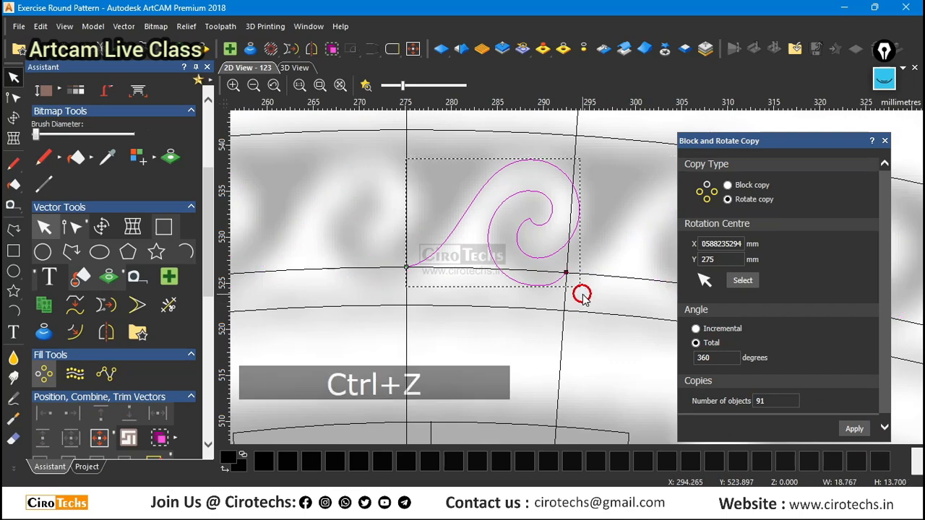
scroll(578, 293, "up", 1)
scroll(585, 254, "down", 1)
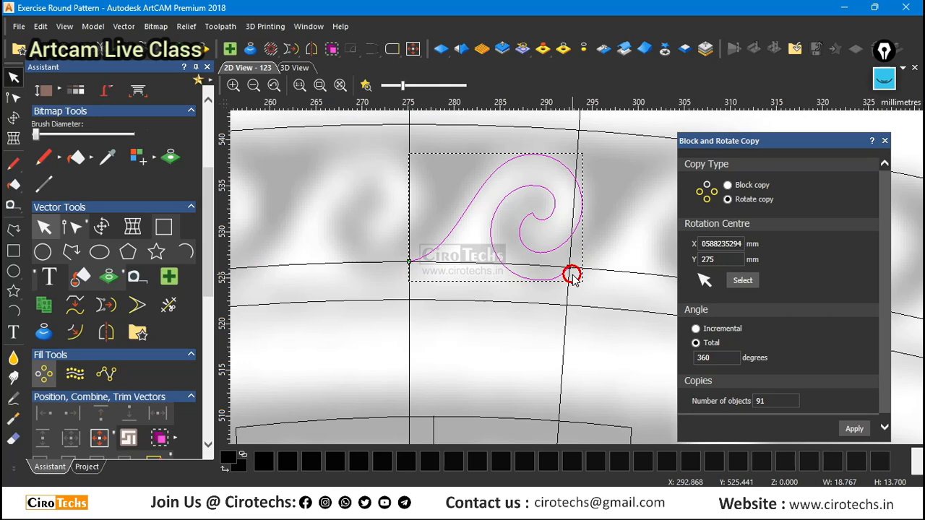
left_click(593, 289)
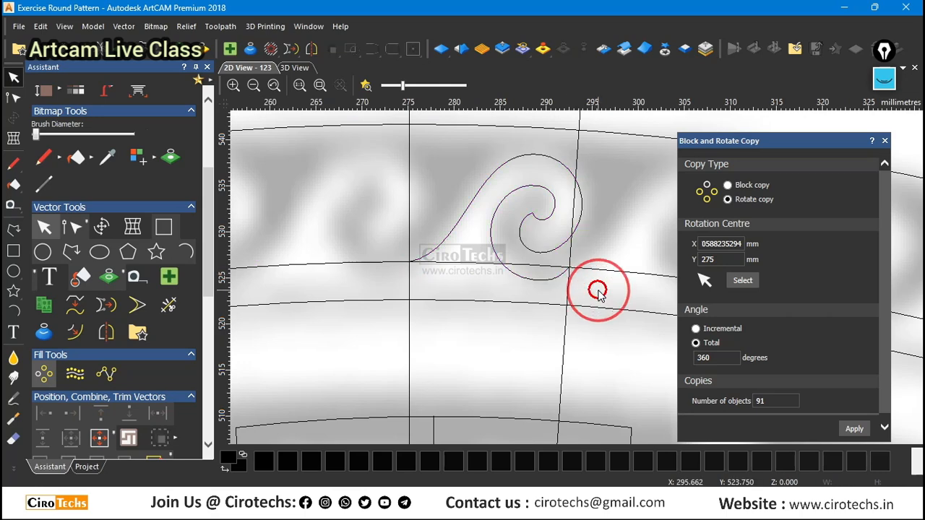
scroll(571, 275, "up", 1)
scroll(554, 263, "down", 1)
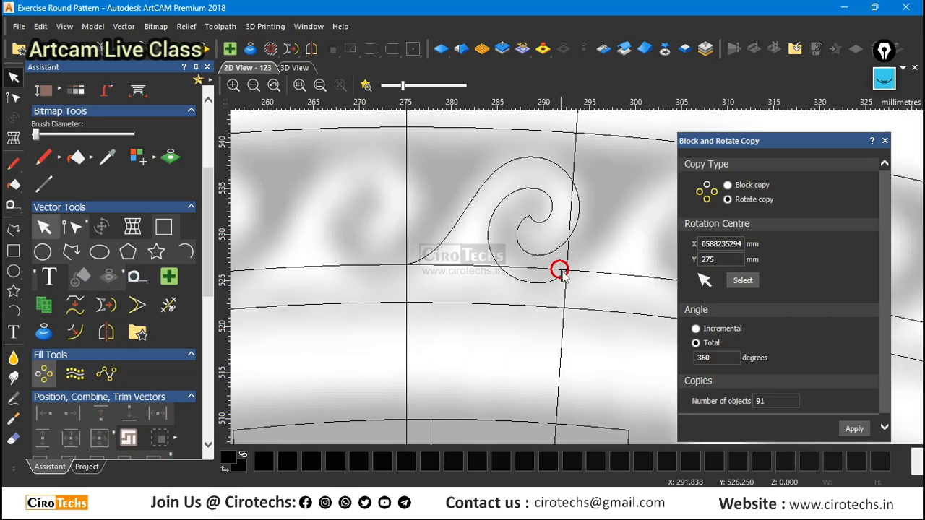
scroll(593, 297, "down", 1)
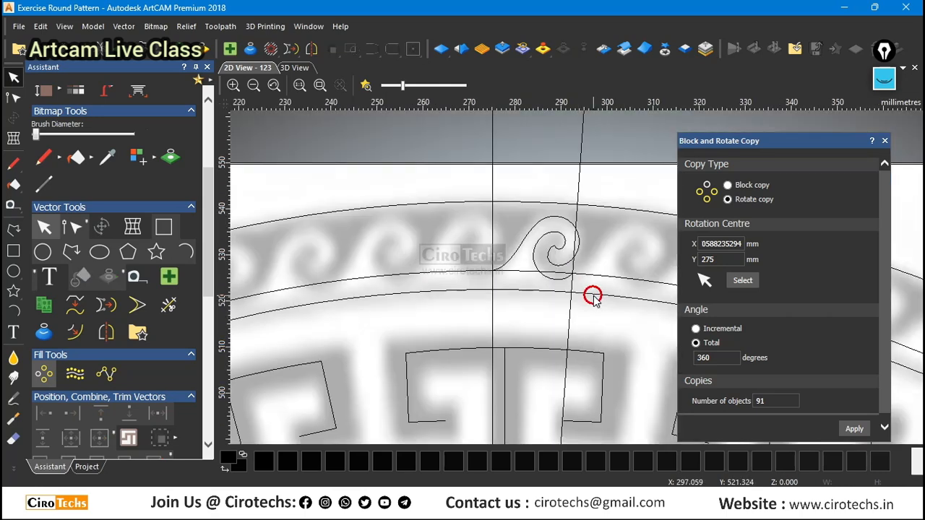
Reopen the wave for node editing and raise its start handle so the curve leaves the inner circle more steeply.
left_click(563, 275)
scroll(506, 268, "up", 2)
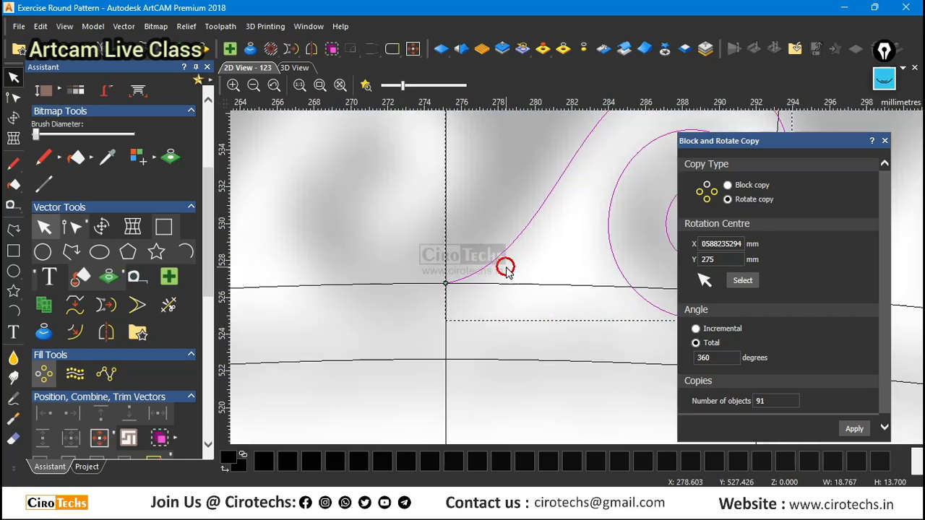
double_click(505, 269)
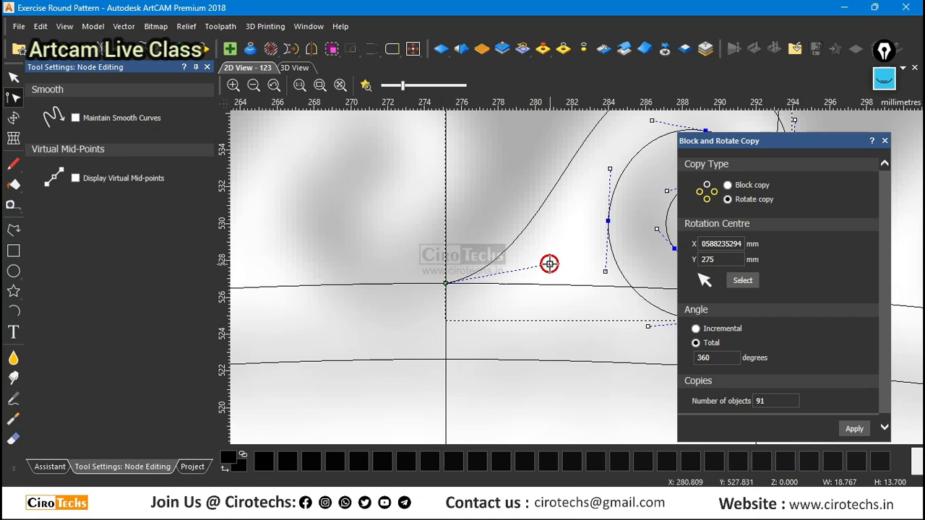
left_click_drag(551, 264, 559, 224)
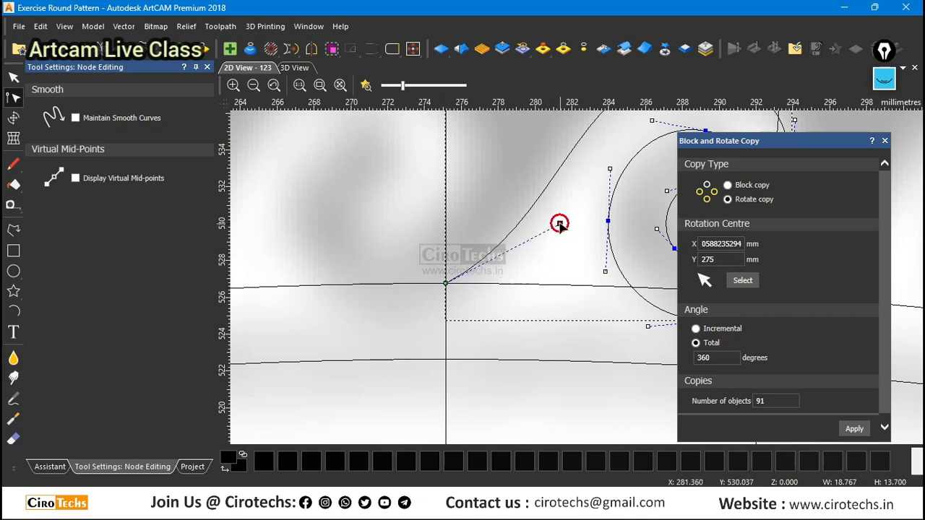
left_click(446, 282, "shift")
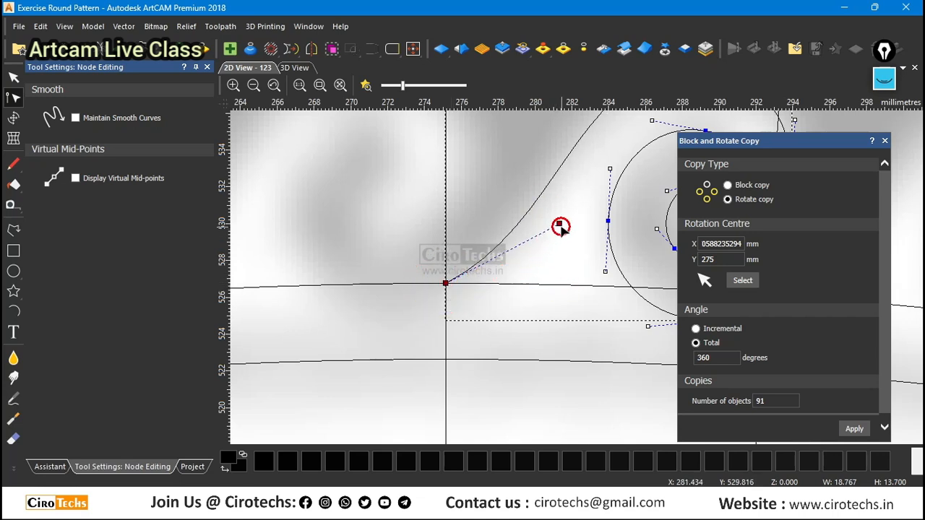
mouse_move(560, 224)
left_mouse_down()
mouse_move(571, 239)
mouse_move(564, 235)
left_mouse_up()
key("ctrl+z")
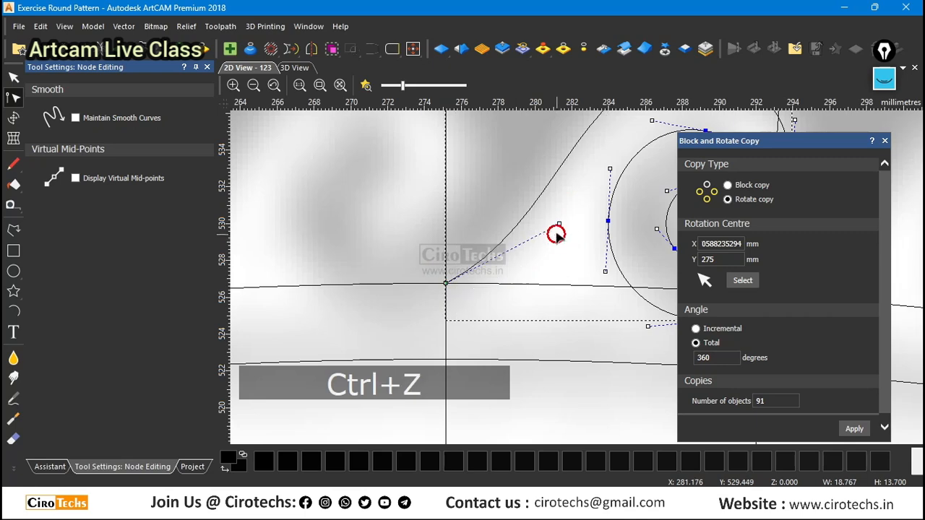
Delete the wave's lowest node and pull the end node's handle far outward to form one smooth curve below the inner circle.
scroll(554, 231, "down", 4)
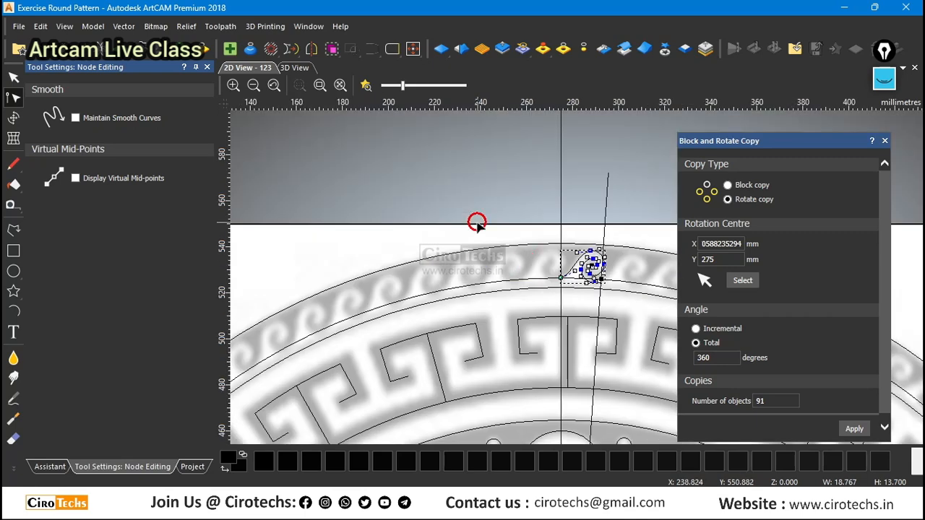
scroll(629, 285, "up", 4)
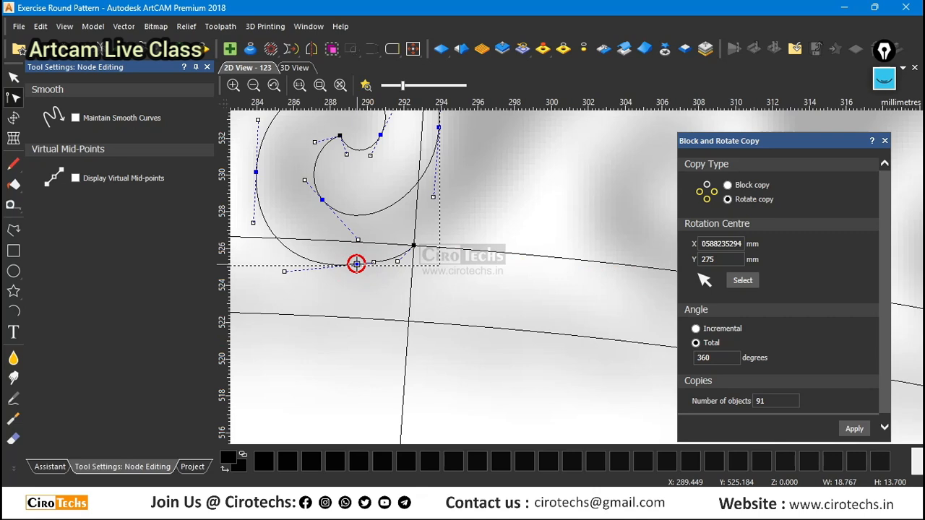
key("d")
left_click_drag(397, 262, 300, 294)
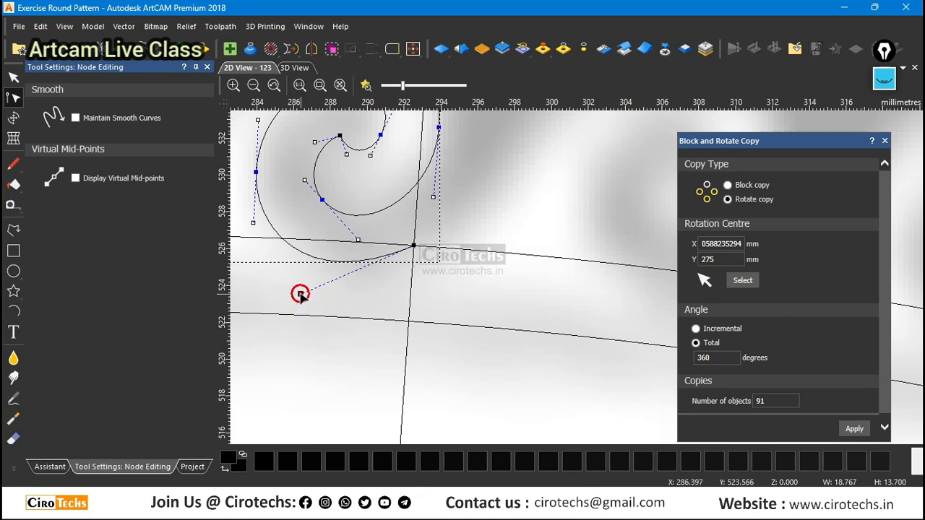
Finish node editing and rotate-copy the reshaped wave as 91 objects over a total of 360 degrees.
scroll(515, 261, "down", 1)
key("Escape")
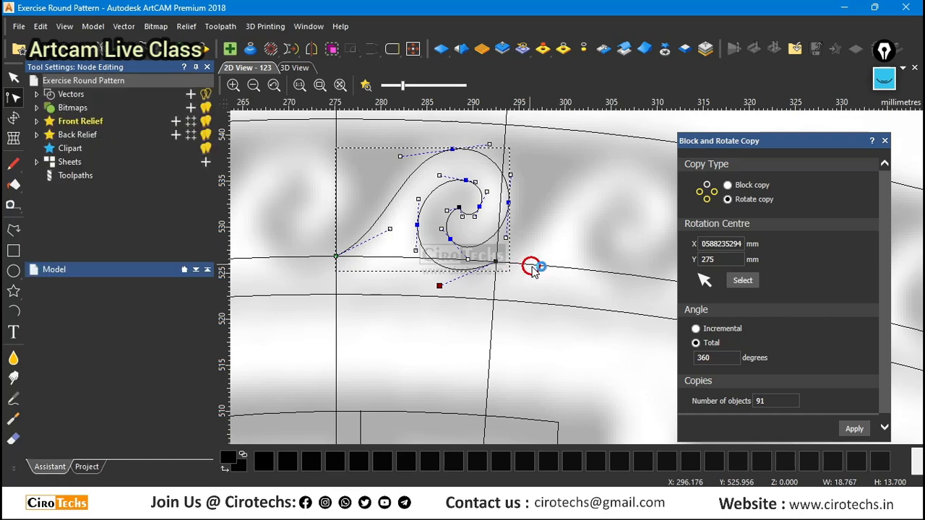
left_click(851, 427)
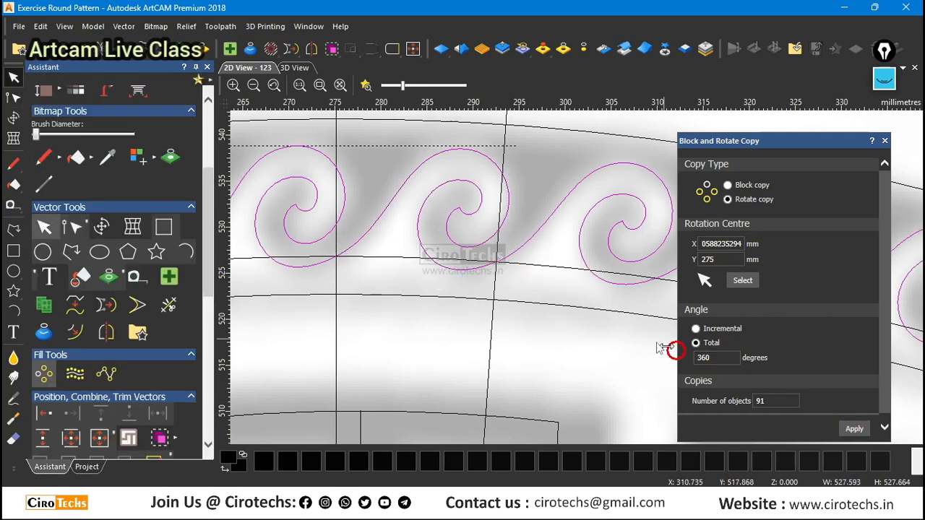
Join the rotated waves of the outermost band using coincident nodes with a 0.1 mm tolerance.
scroll(494, 267, "up", 2)
scroll(484, 227, "down", 3)
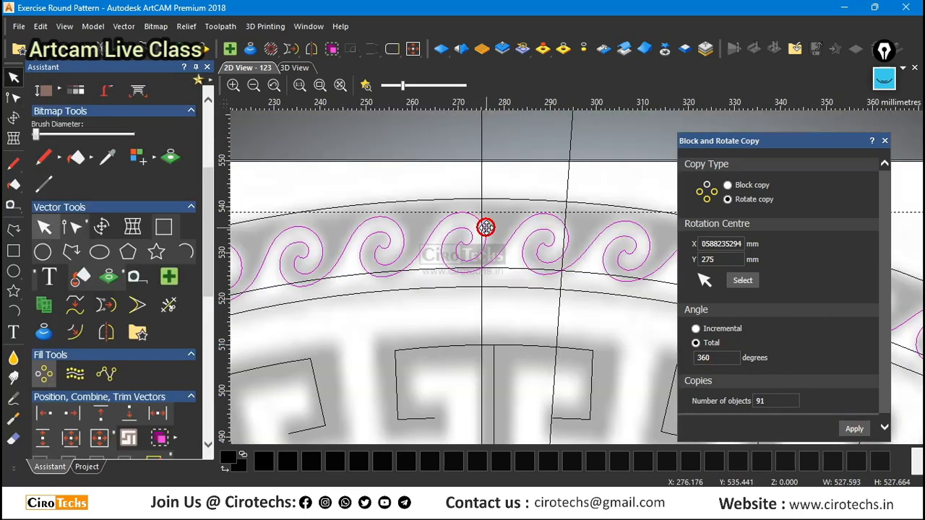
scroll(486, 227, "down", 3)
scroll(605, 273, "up", 3)
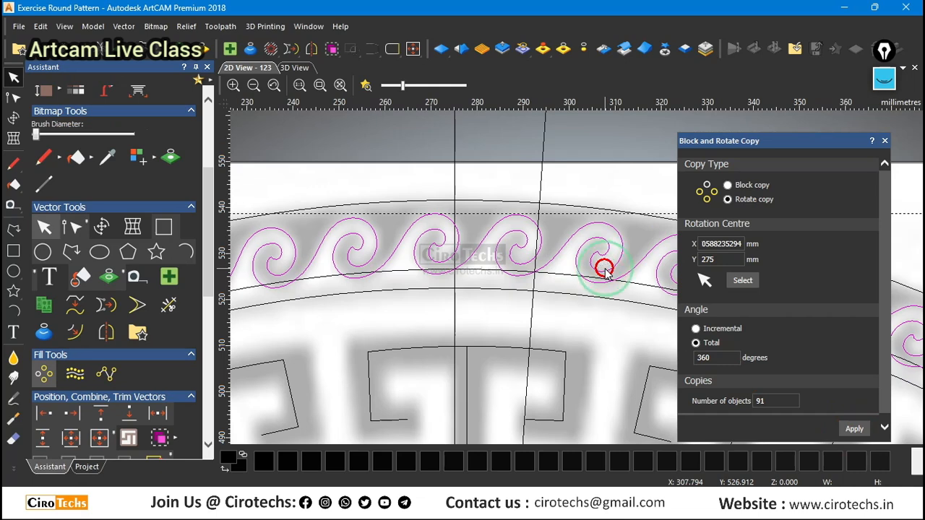
right_click(605, 271)
mouse_move(688, 250)
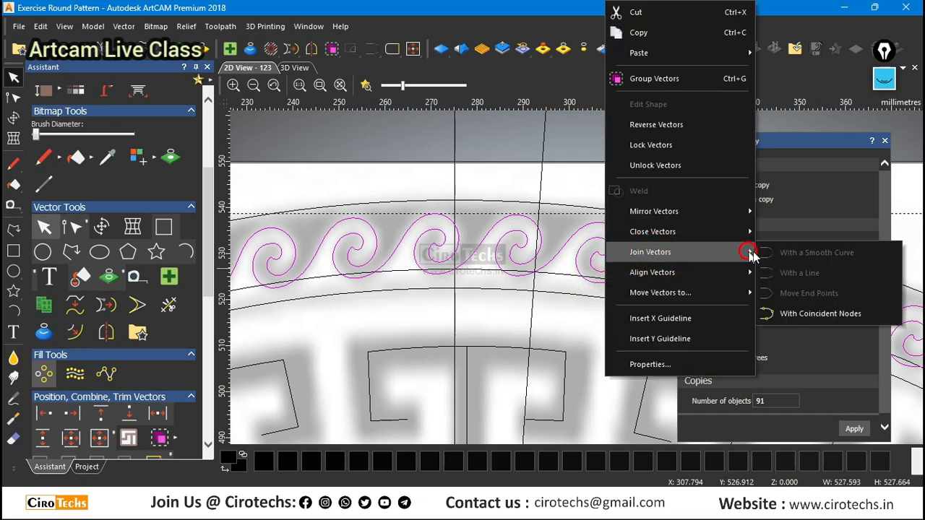
left_click(832, 316)
left_click(819, 309)
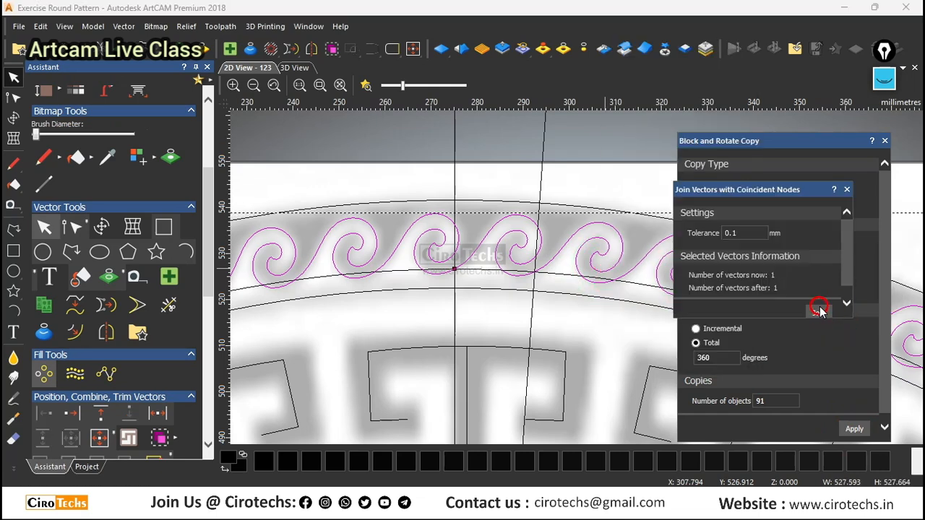
Close the joined wave vector by moving its end point, and dismiss the join and rotate-copy dialogs.
scroll(471, 283, "up", 3)
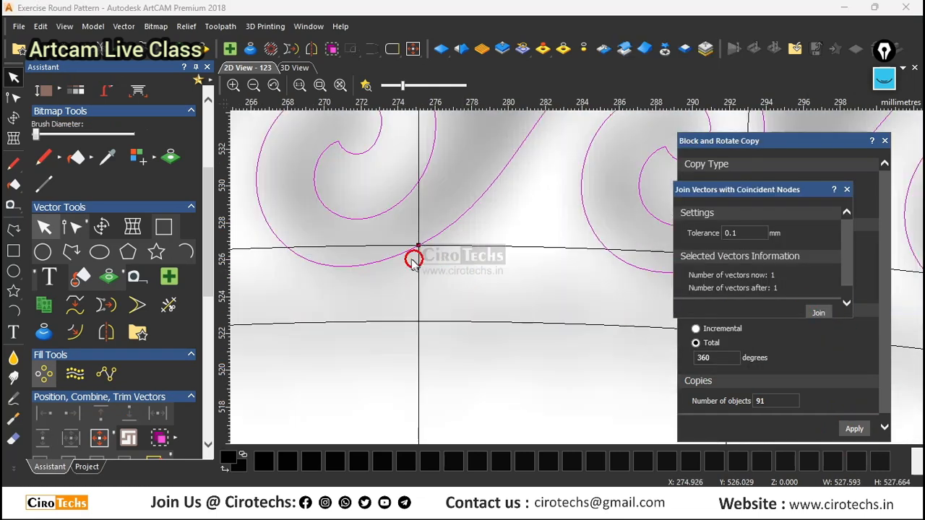
right_click(450, 224)
mouse_move(506, 185)
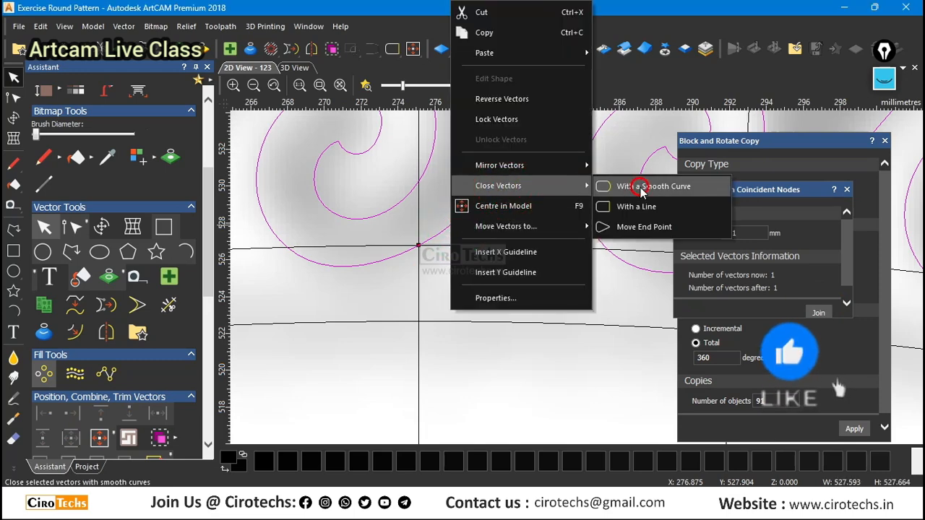
left_click(637, 227)
scroll(557, 250, "down", 4)
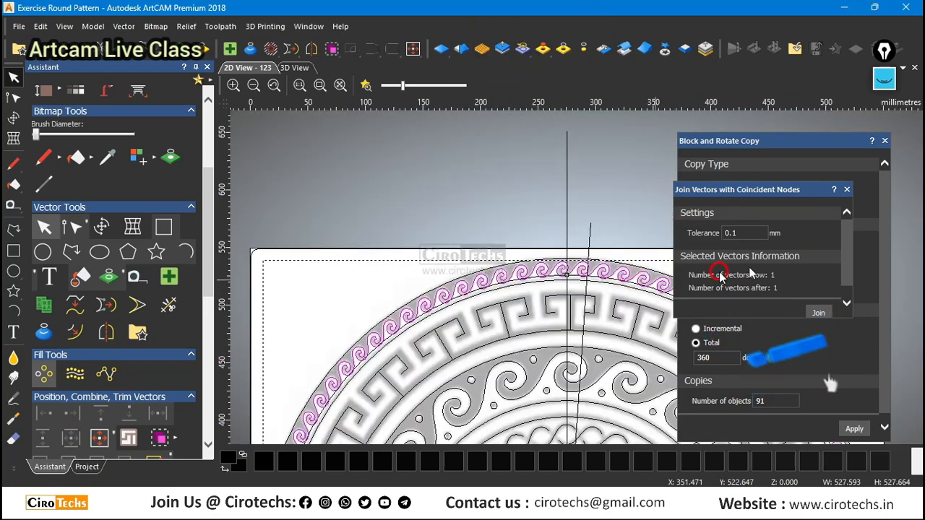
left_click(847, 189)
left_click(884, 143)
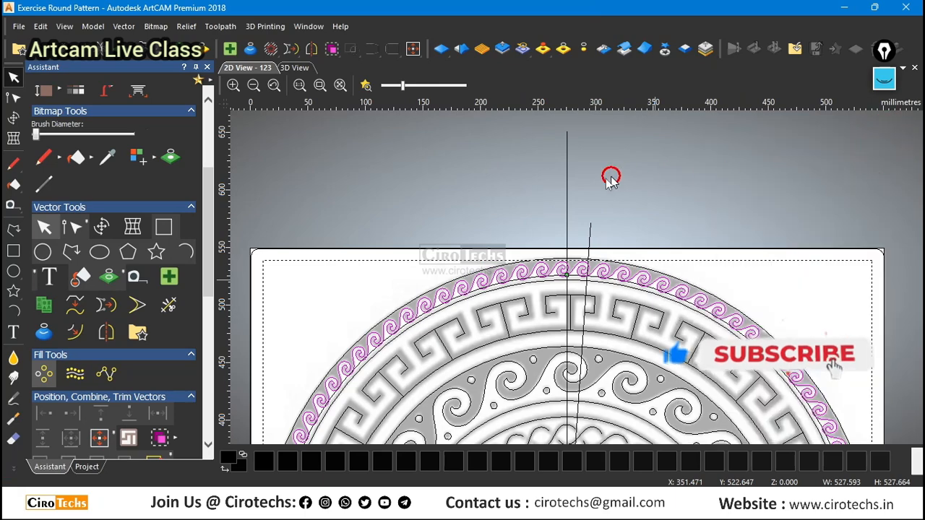
Delete the construction circle that runs through the bases of the outermost waves.
scroll(600, 270, "down", 3)
scroll(620, 368, "up", 4)
scroll(631, 296, "down", 2)
left_click(630, 294)
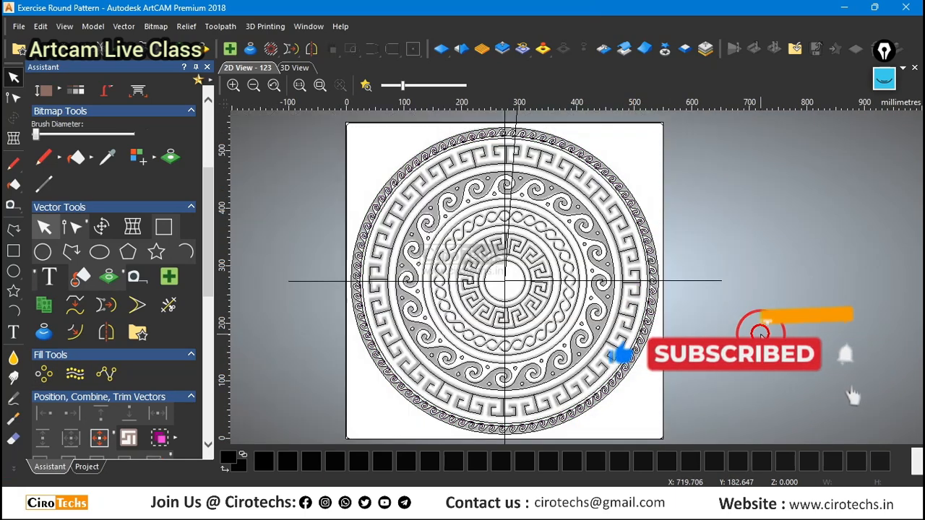
scroll(650, 241, "up", 5)
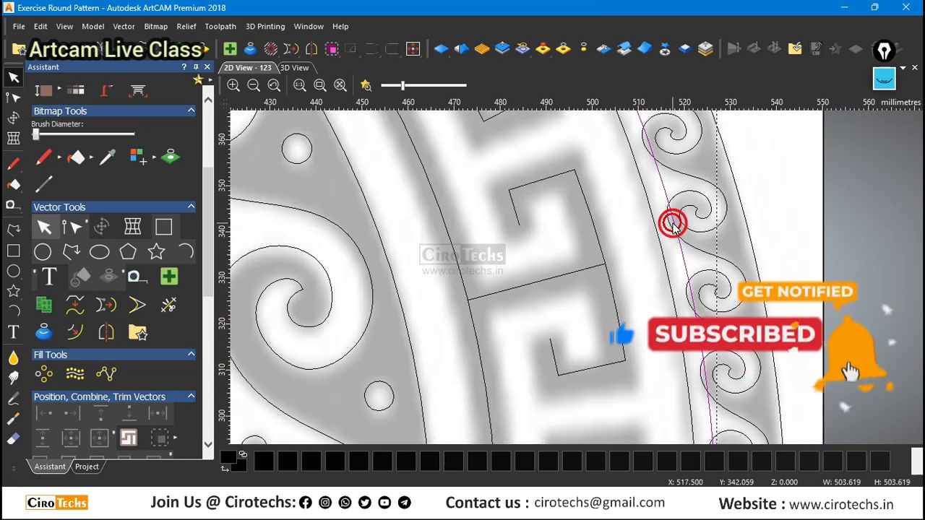
scroll(671, 222, "down", 3)
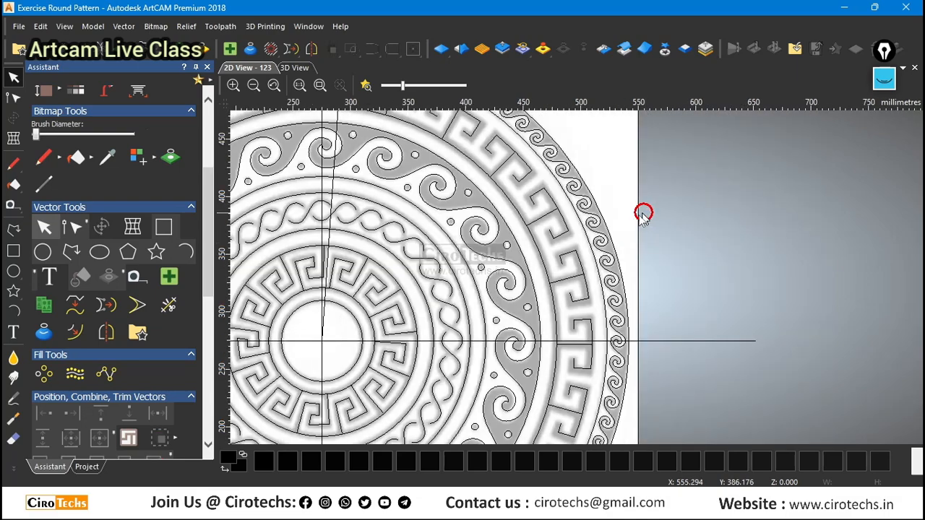
Delete the slanted construction line running from the ornament's centre past its upper edge.
scroll(623, 229, "down", 2)
scroll(508, 244, "up", 3)
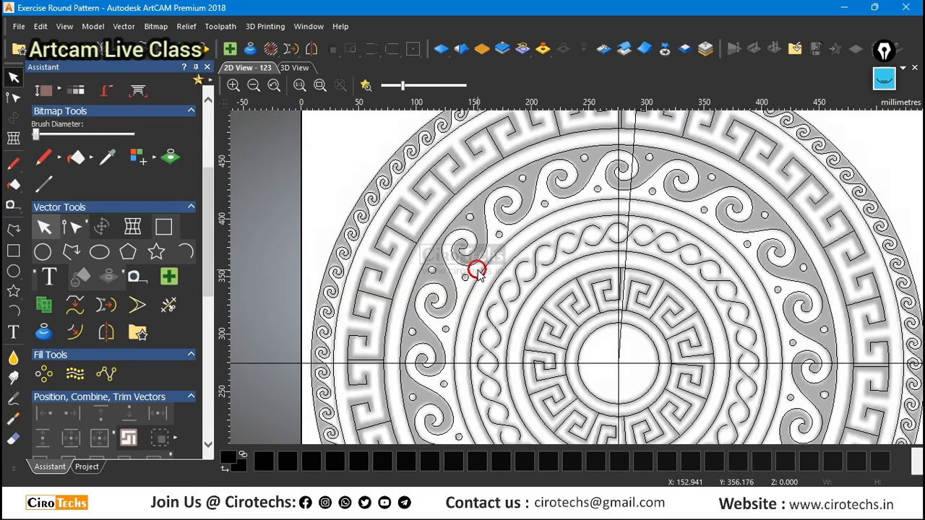
scroll(475, 265, "down", 2)
scroll(616, 158, "up", 2)
left_click(598, 139)
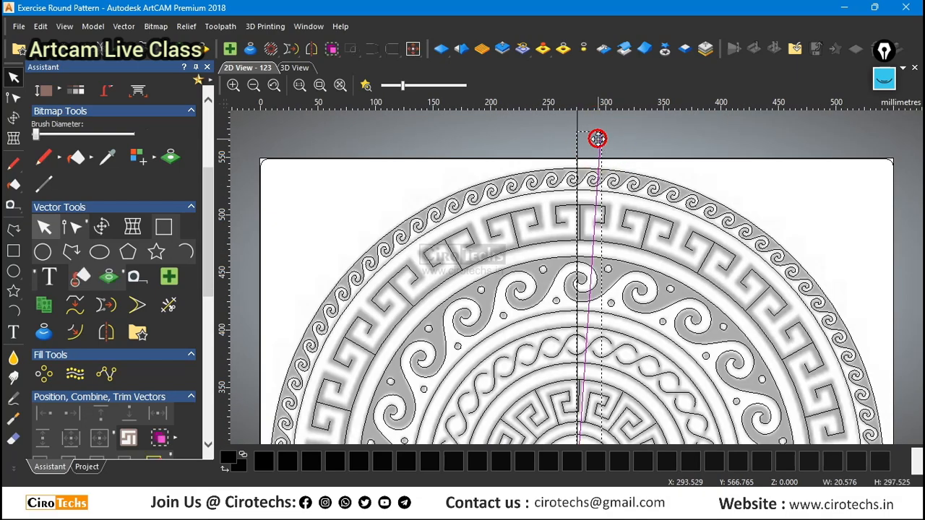
key("Delete")
left_click(579, 127)
left_click(557, 137)
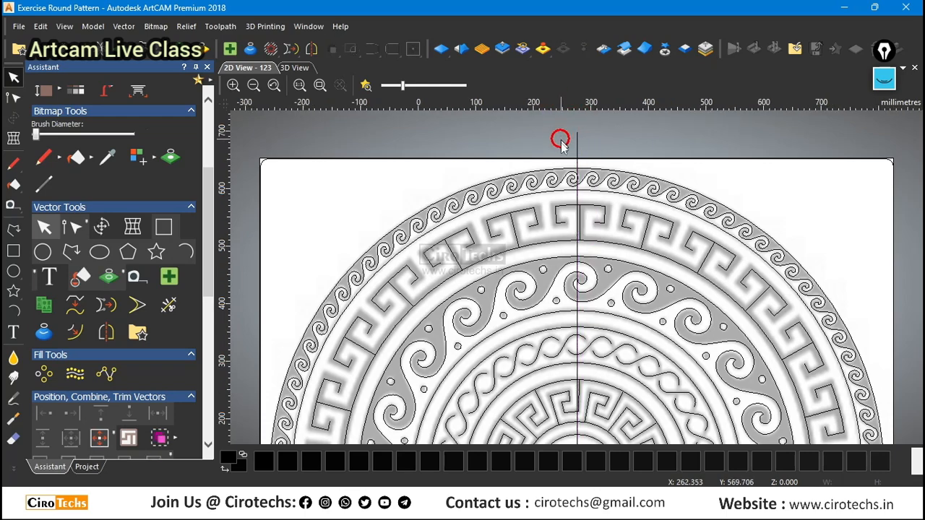
Delete the vertical and horizontal construction lines that pass through the ornament's centre.
scroll(583, 231, "down", 3)
scroll(568, 246, "up", 2)
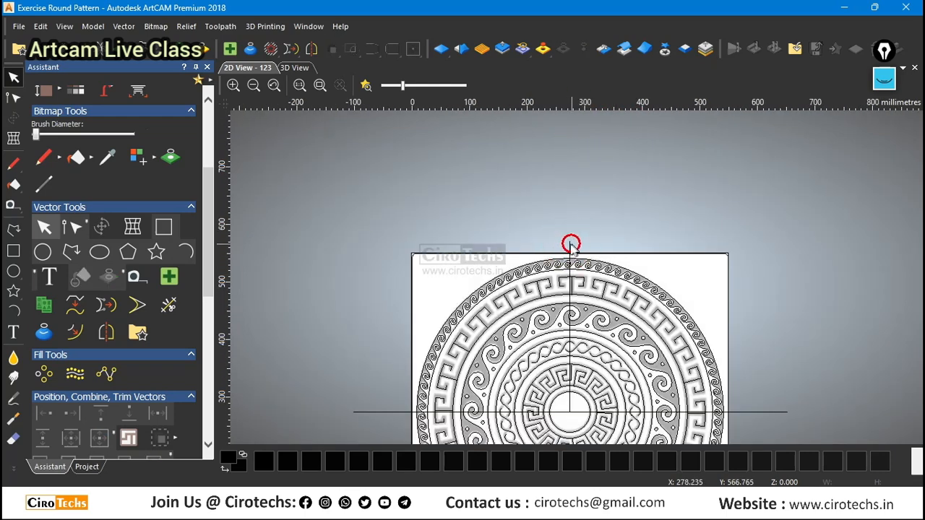
left_click(568, 248)
key("Delete")
scroll(545, 200, "down", 3)
scroll(502, 309, "up", 3)
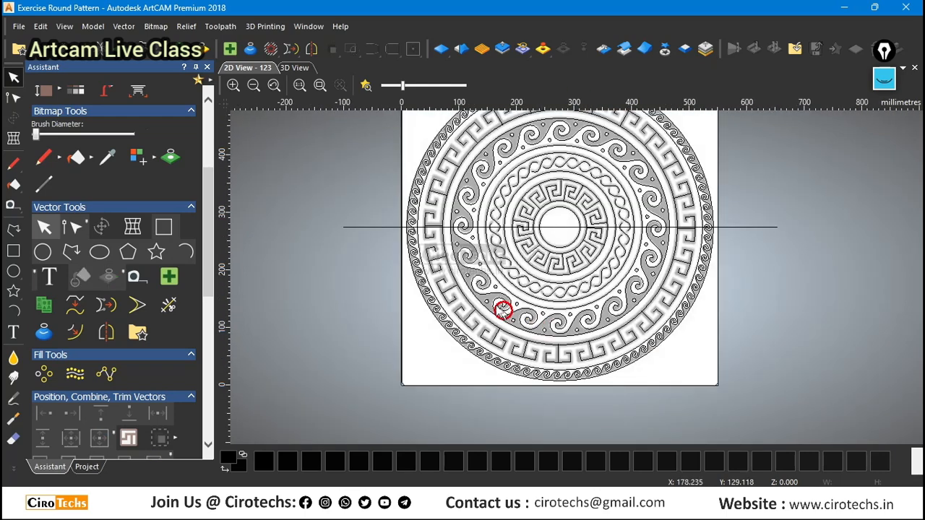
left_click(380, 227)
key("Delete")
Delete the square border vector around the ornament and check the remaining vectors by selecting them all.
scroll(474, 241, "down", 2)
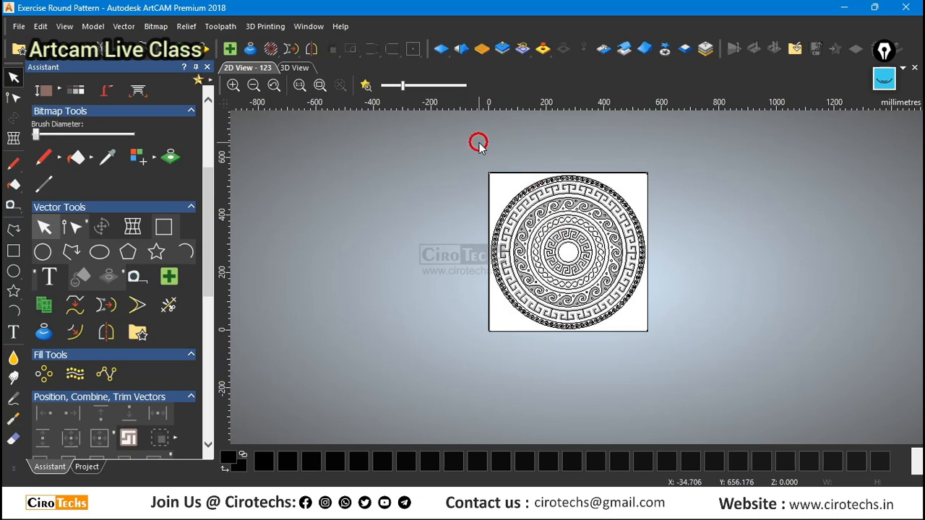
left_click_drag(480, 142, 677, 339)
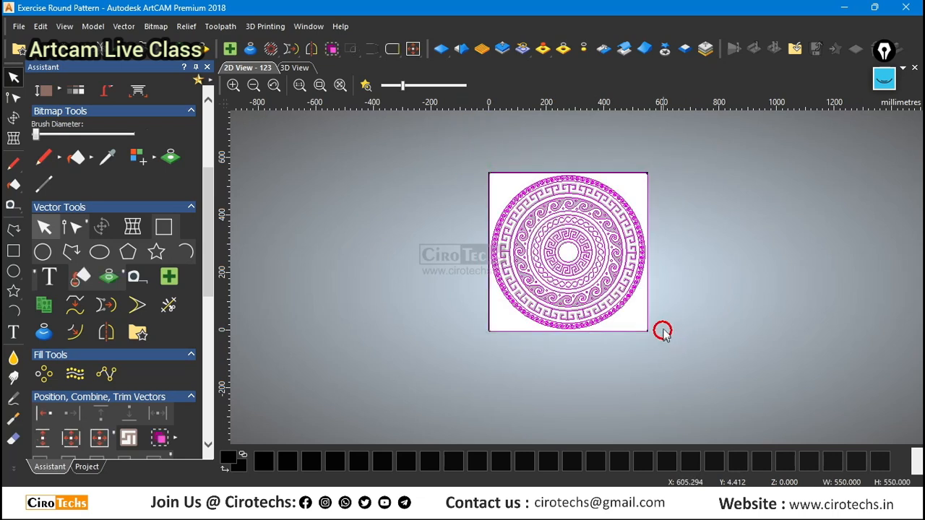
left_click(676, 307)
left_click(648, 293)
key("Delete")
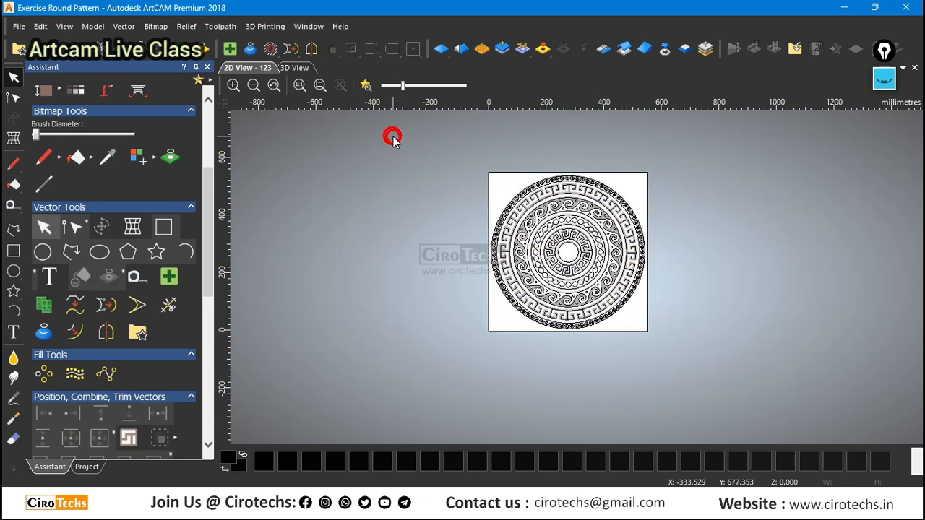
left_click_drag(393, 137, 756, 376)
left_click(748, 330)
Add a new blank bitmap layer to the project and set the primary colour to red.
left_click(88, 476)
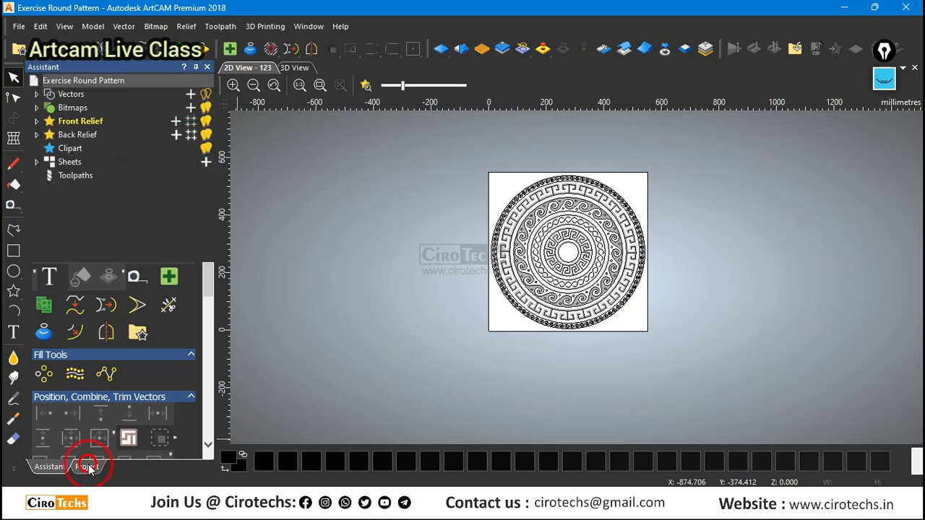
left_click(36, 110)
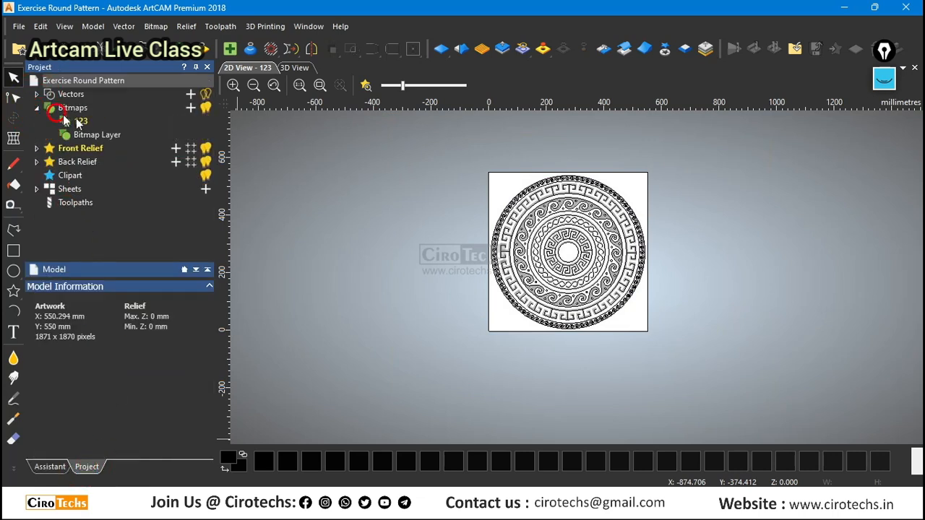
left_click(193, 109)
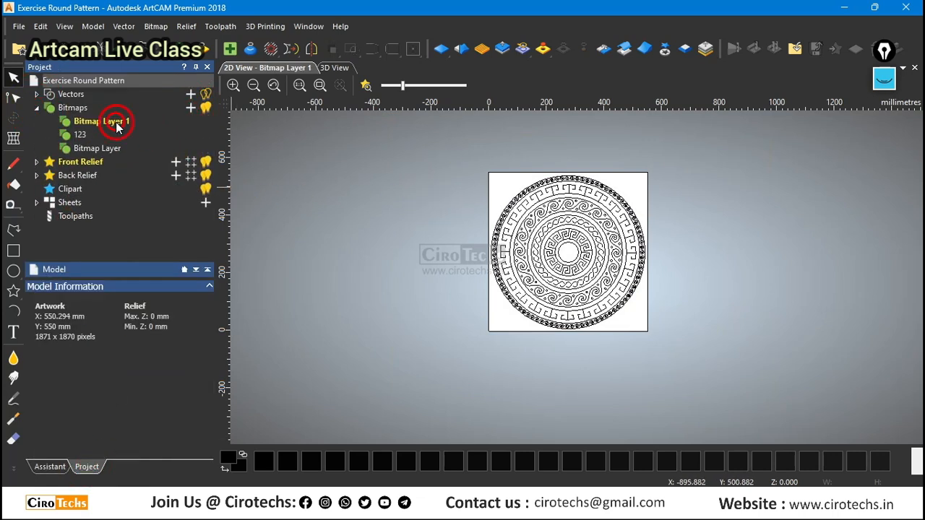
left_click(117, 126)
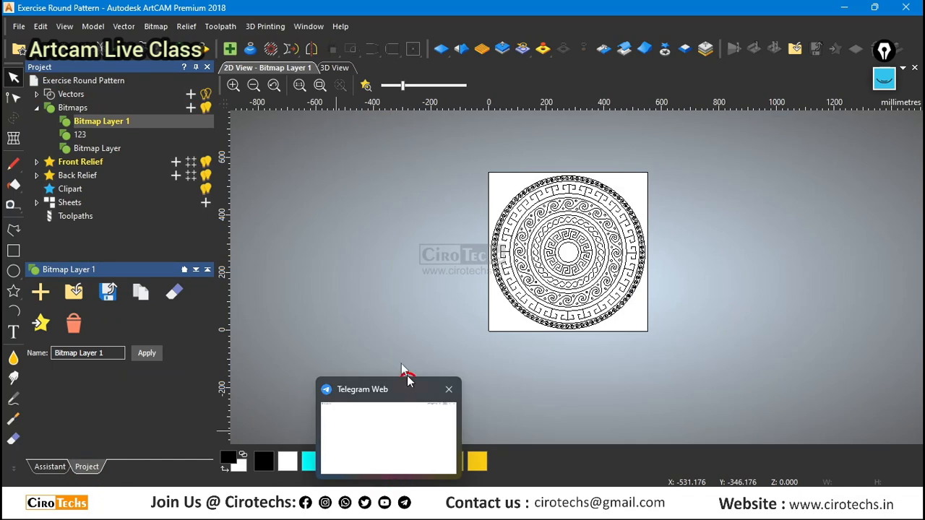
left_click(369, 341)
left_click(389, 464)
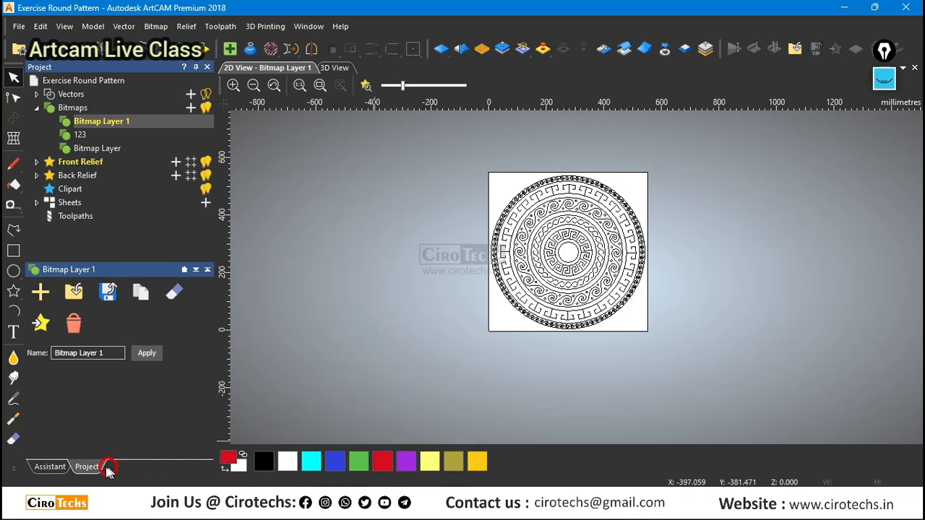
Select all the ornament's vectors and examine the traced rings up close against the blank bitmap layer.
left_click(61, 467)
left_click_drag(429, 160, 682, 354)
scroll(669, 325, "up", 1)
scroll(573, 274, "down", 1)
scroll(556, 174, "up", 2)
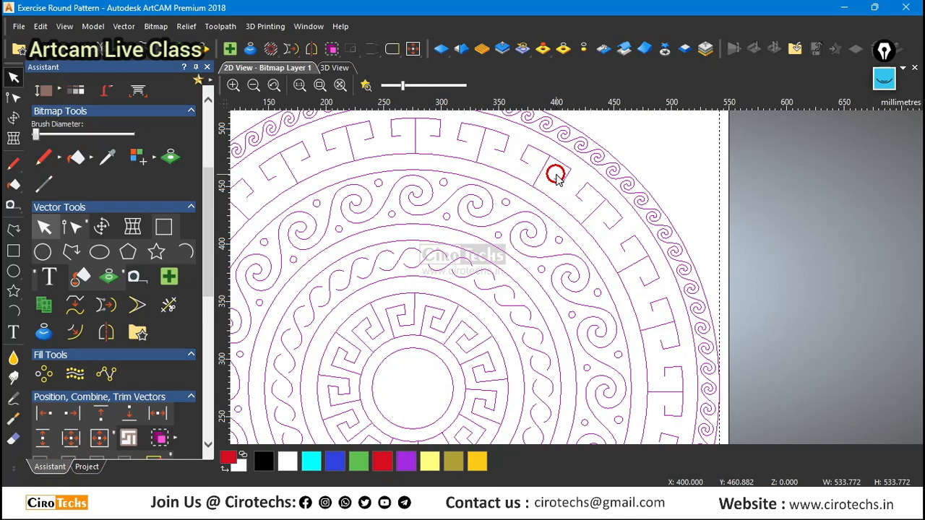
scroll(533, 217, "down", 1)
scroll(539, 229, "up", 1)
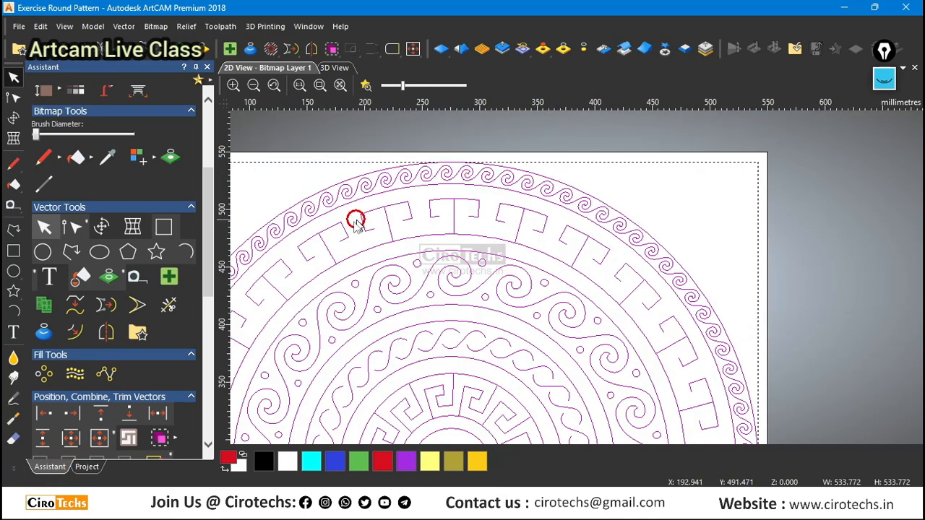
scroll(527, 229, "down", 2)
scroll(581, 313, "up", 1)
scroll(510, 251, "down", 4)
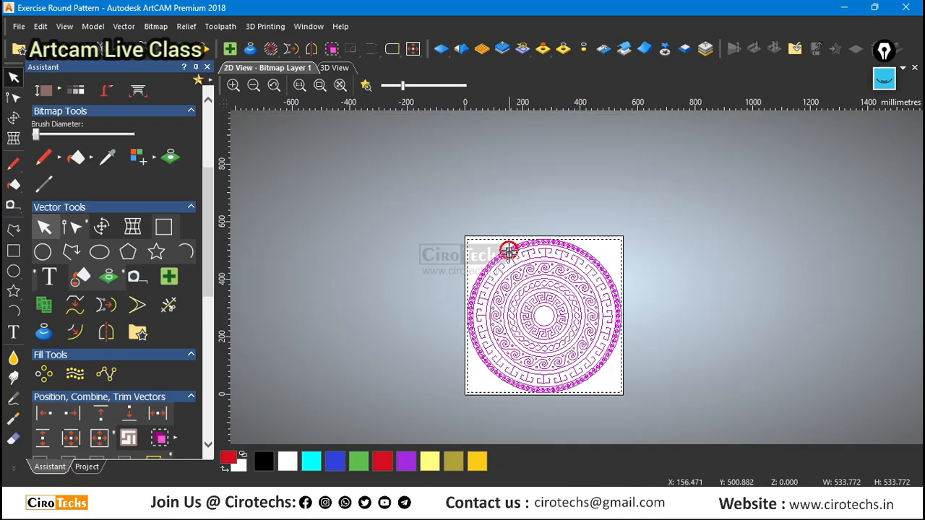
scroll(599, 335, "up", 2)
scroll(595, 337, "down", 2)
scroll(593, 310, "up", 1)
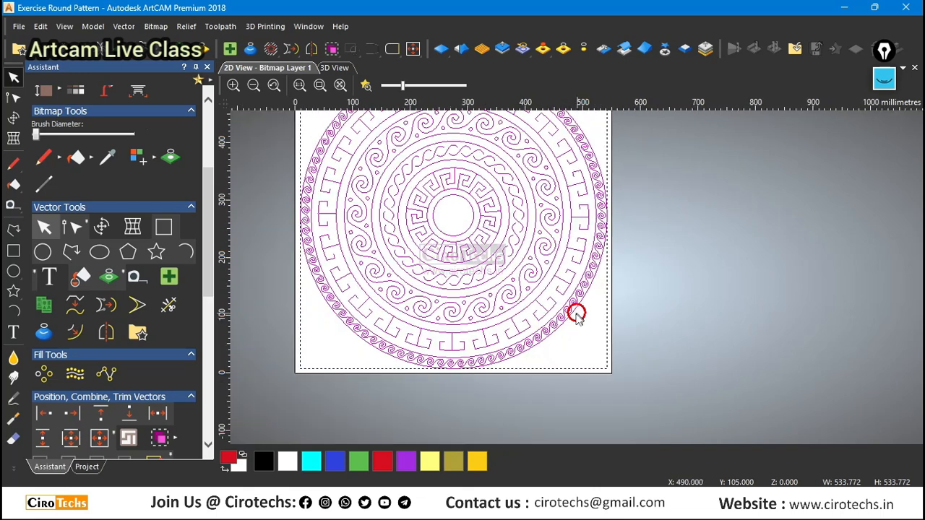
Change the colour of the Default Layer vectors to the red preset with RGB 216, 14, 34.
left_click(86, 467)
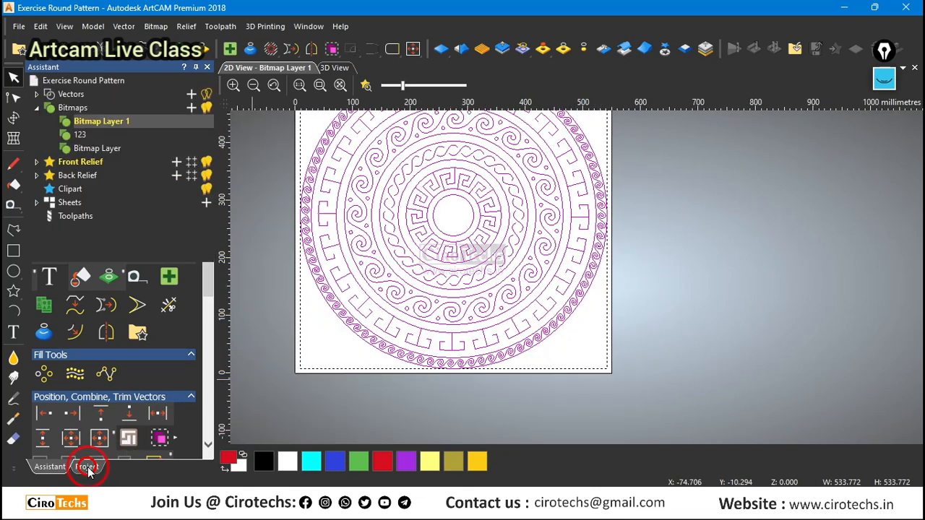
left_click(65, 149)
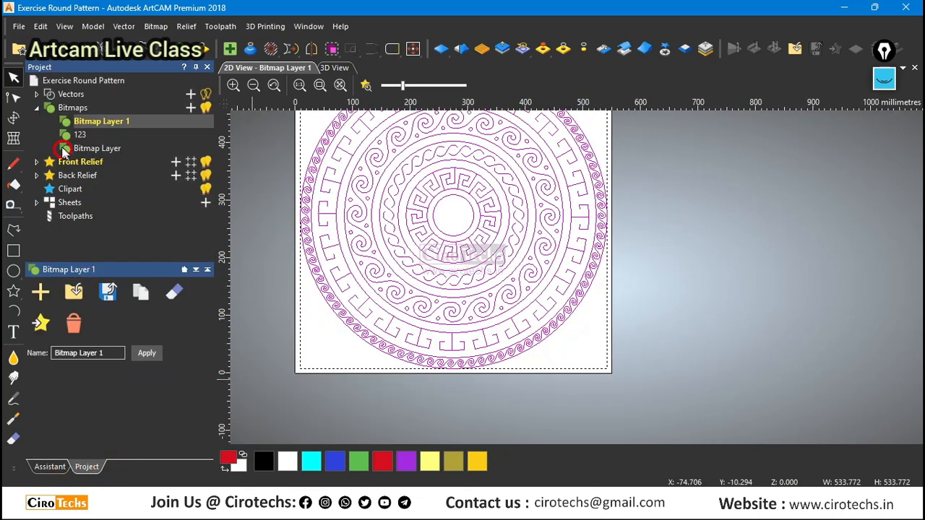
left_click(37, 95)
left_click(66, 108)
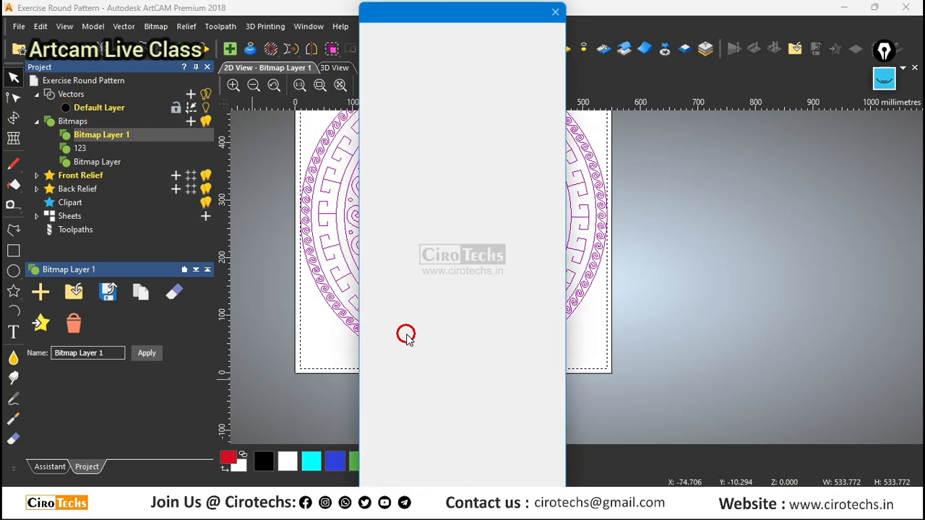
left_click(506, 331)
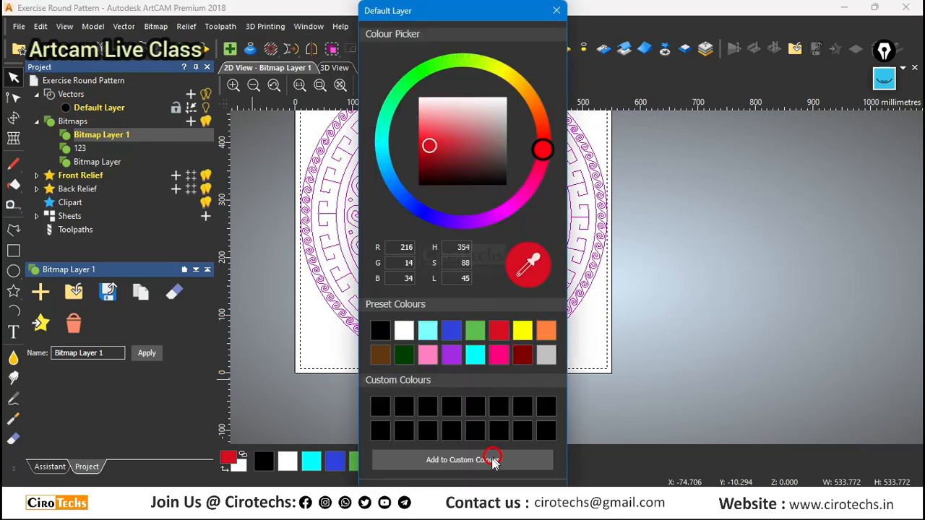
right_click(498, 7)
left_click(535, 81)
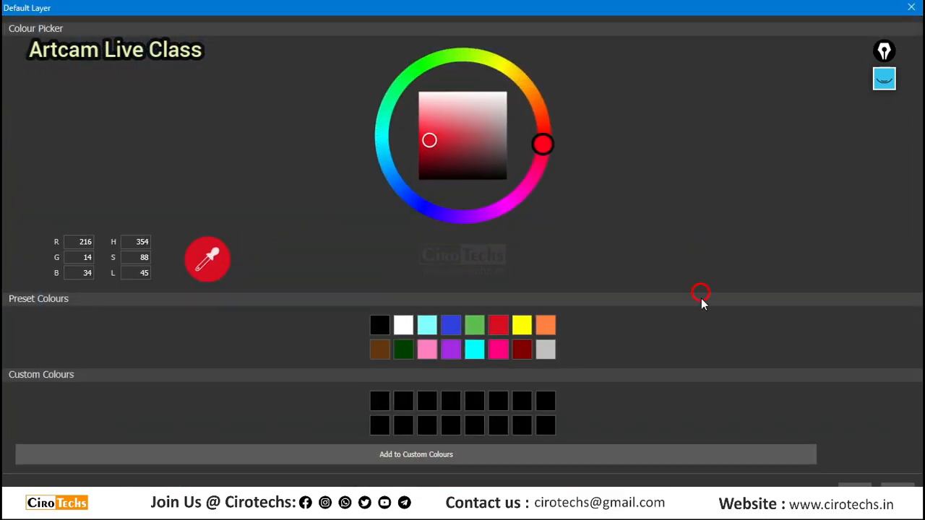
left_click(849, 484)
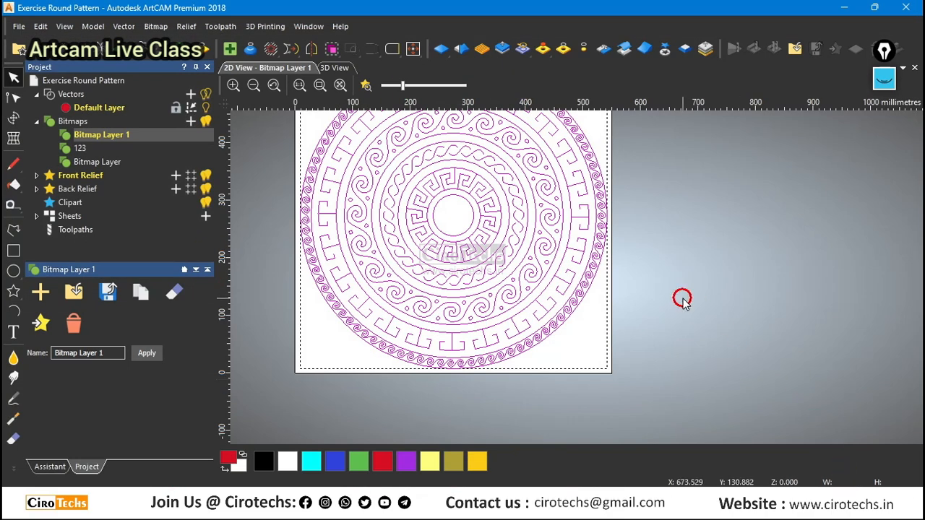
scroll(593, 283, "up", 3)
scroll(593, 284, "down", 2)
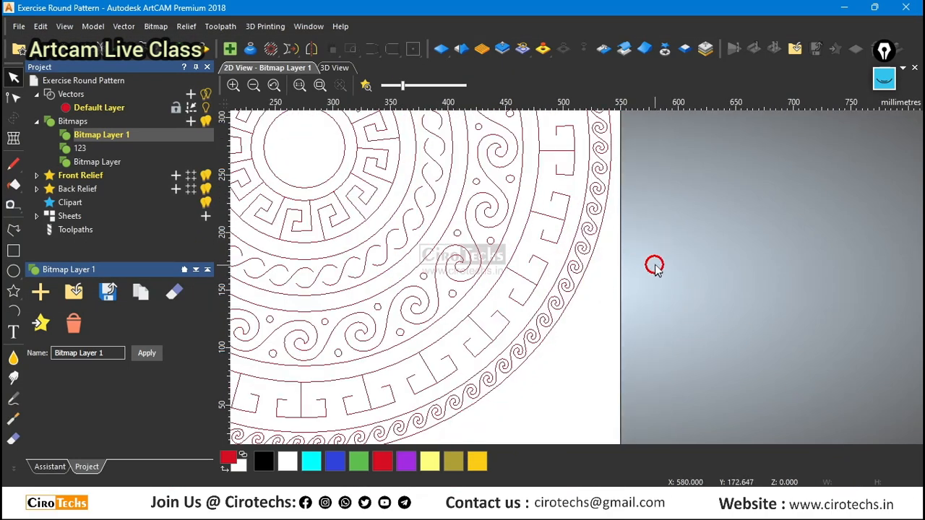
Select all the ornament's vectors and group them into one object.
scroll(582, 252, "down", 2)
scroll(545, 200, "down", 2)
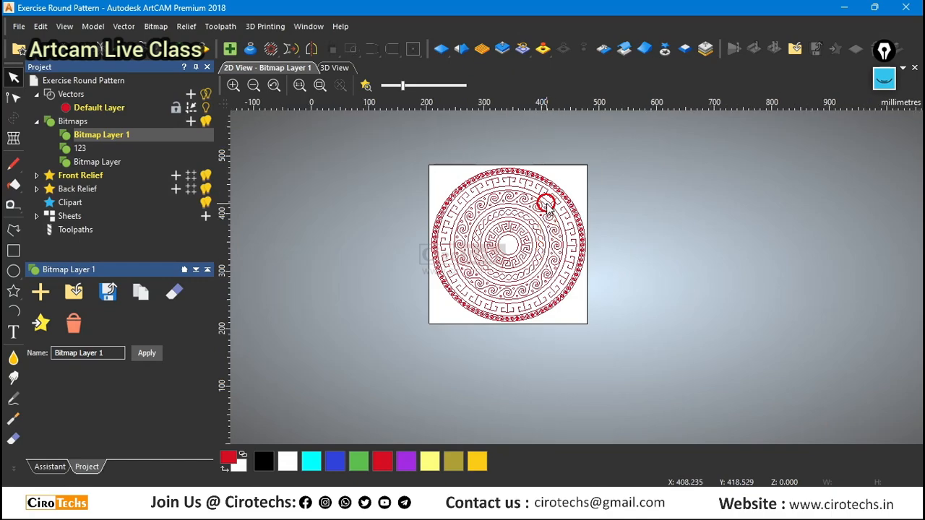
scroll(546, 206, "up", 4)
scroll(501, 239, "down", 3)
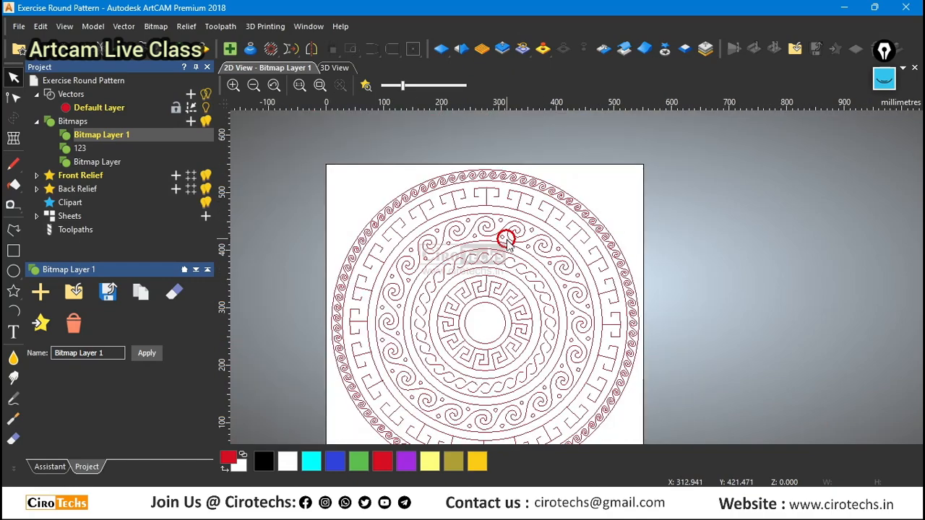
scroll(504, 238, "up", 2)
scroll(508, 243, "down", 1)
scroll(506, 241, "down", 3)
left_click_drag(428, 223, 706, 440)
scroll(607, 318, "up", 3)
key("ctrl")
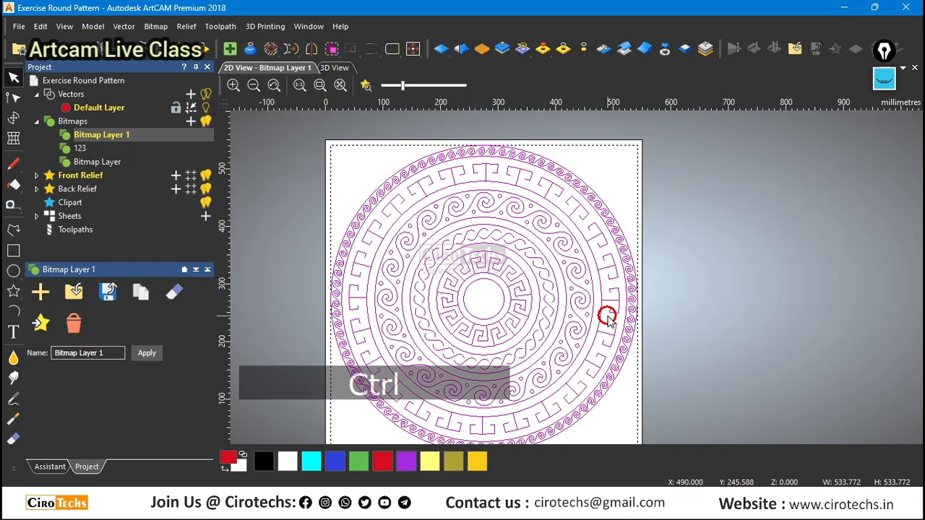
key("ctrl+g")
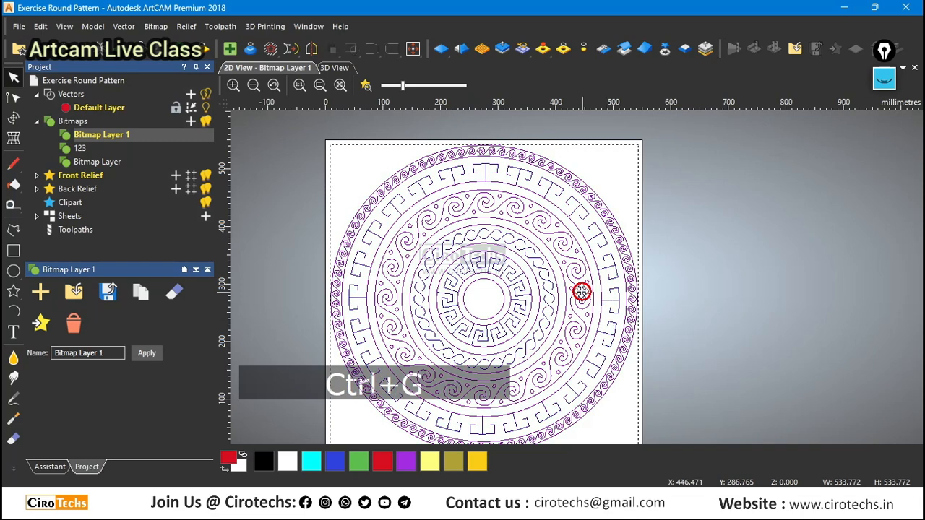
Save the project with the grouped ornament vectors.
scroll(580, 293, "down", 3)
scroll(580, 291, "up", 3)
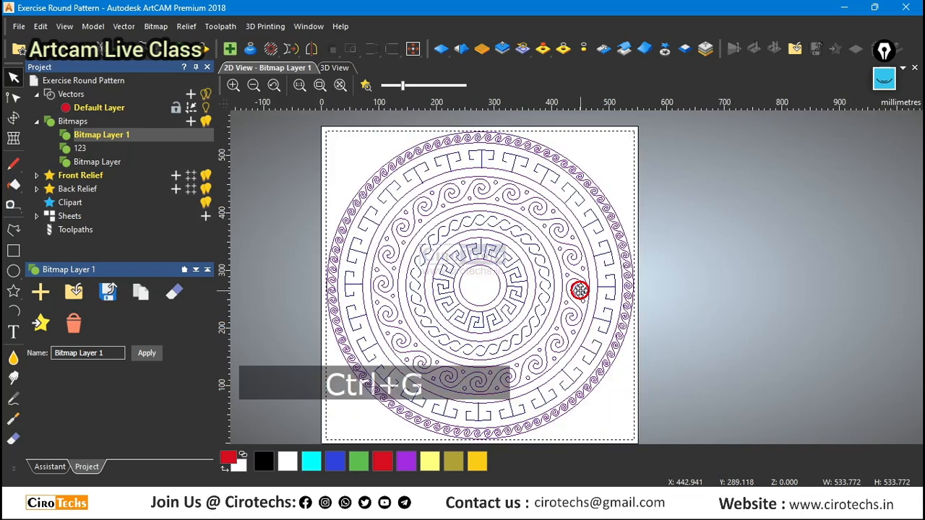
left_click(50, 465)
left_click(74, 331)
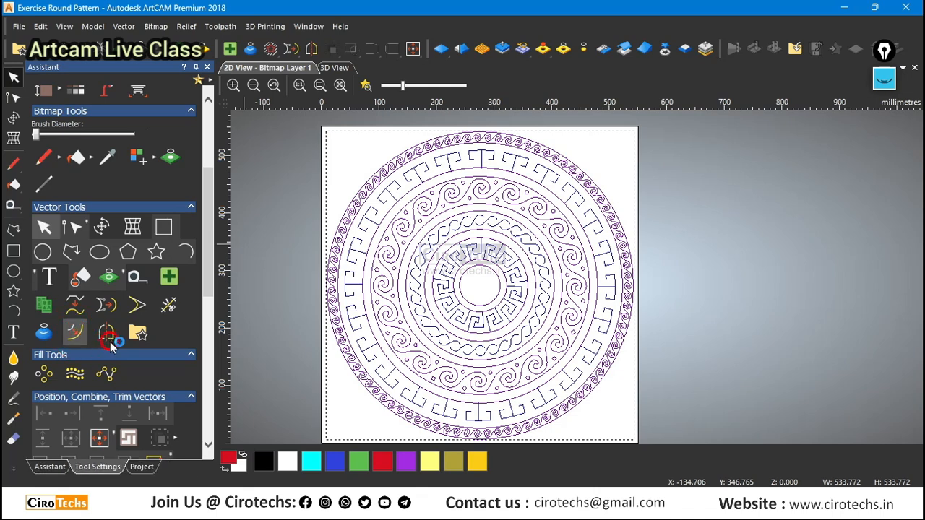
left_click(108, 338)
left_click(296, 304)
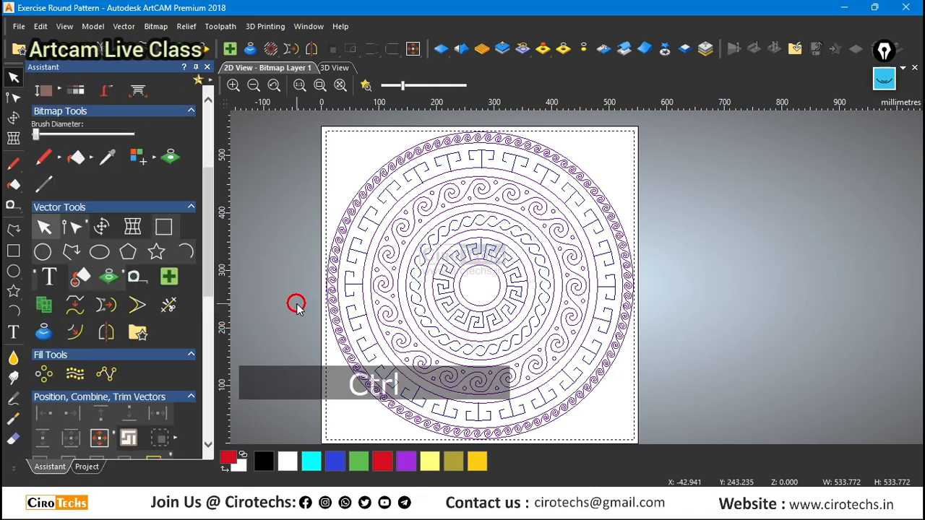
key("ctrl+s")
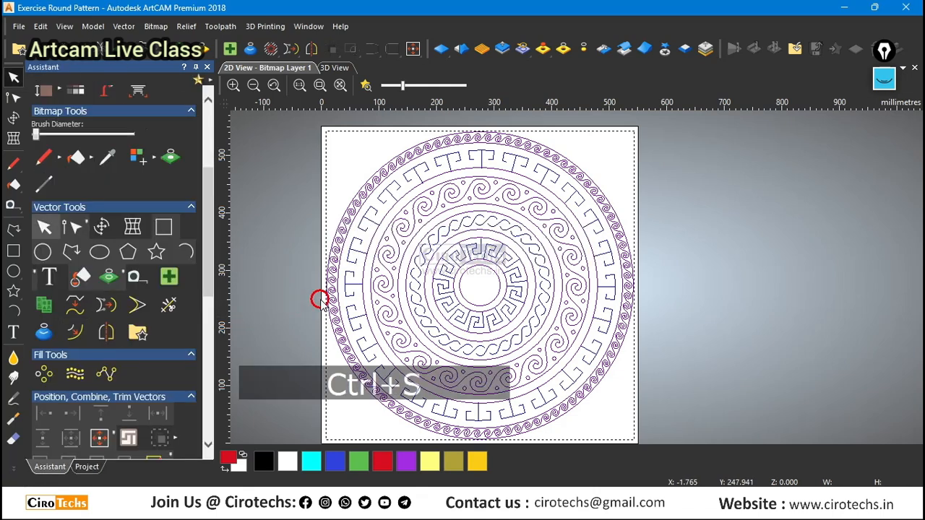
Offset the grouped ornament vectors by 1 mm on both sides (ridge) with radiused corners, keeping the originals and selecting the resulting offset.
left_click(82, 332)
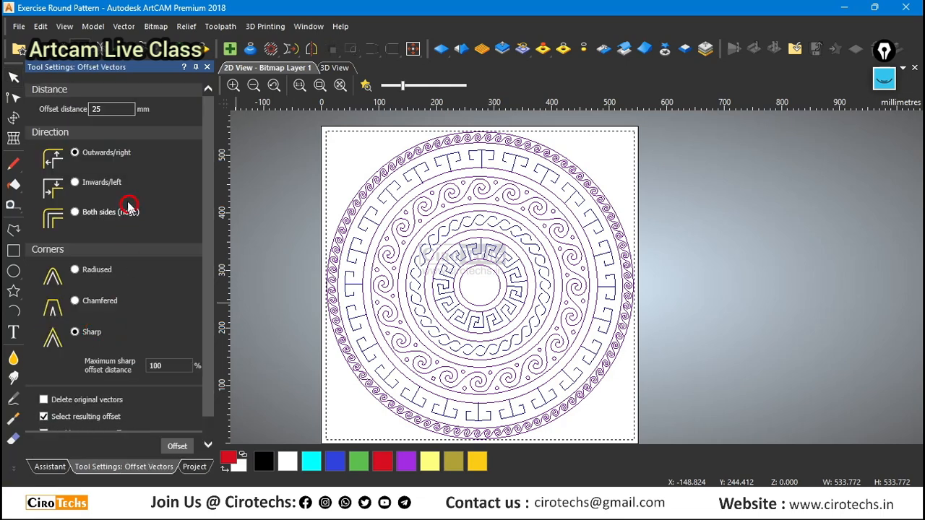
left_click(77, 213)
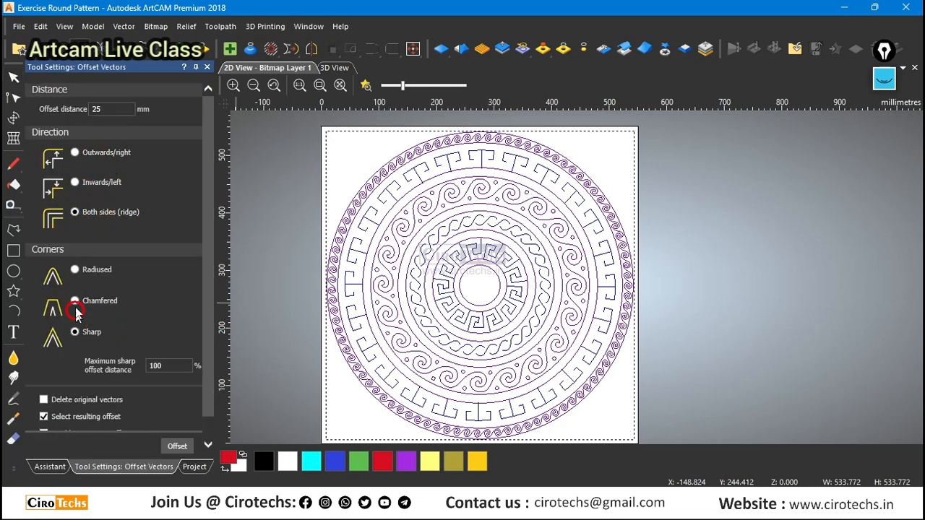
left_click(74, 271)
left_click(114, 108)
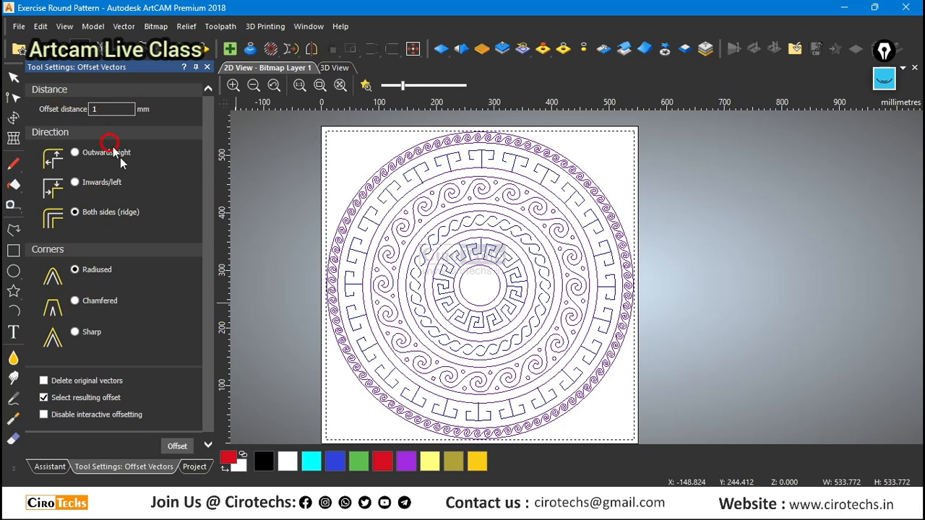
left_click(181, 447)
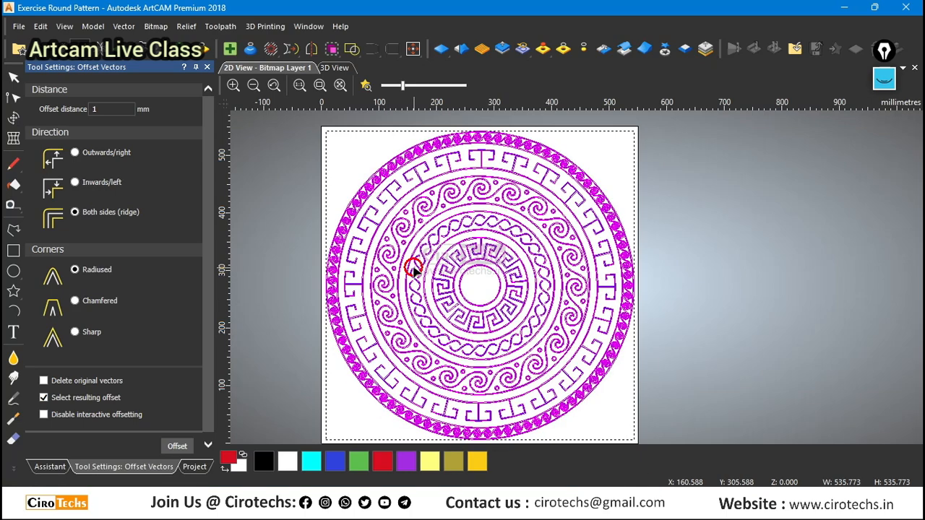
Check the offset outlines around the ornament up close and group the selected offset vectors.
scroll(461, 405, "up", 5)
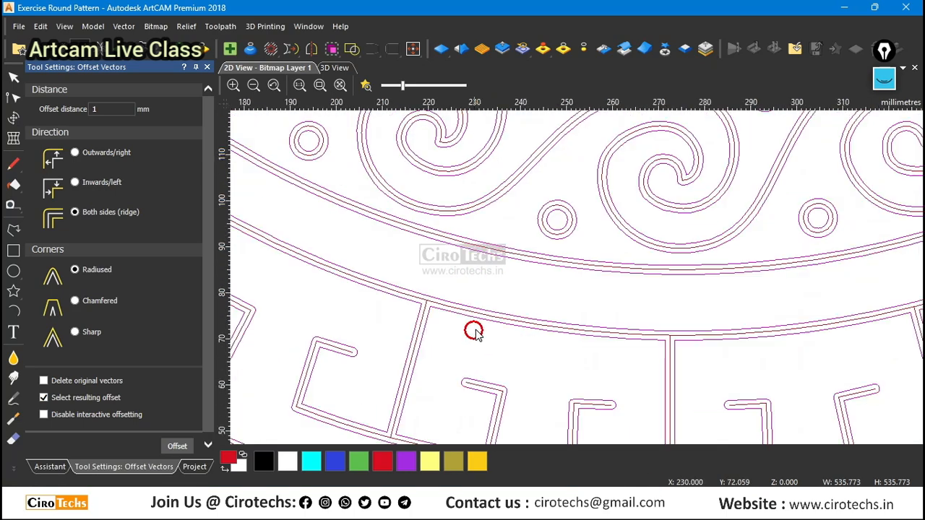
scroll(474, 331, "down", 4)
scroll(631, 297, "up", 2)
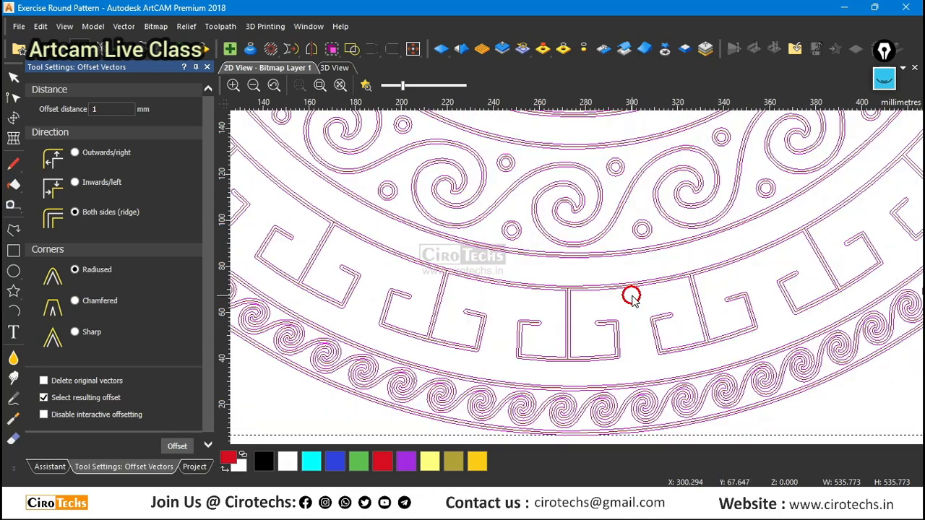
scroll(596, 291, "down", 4)
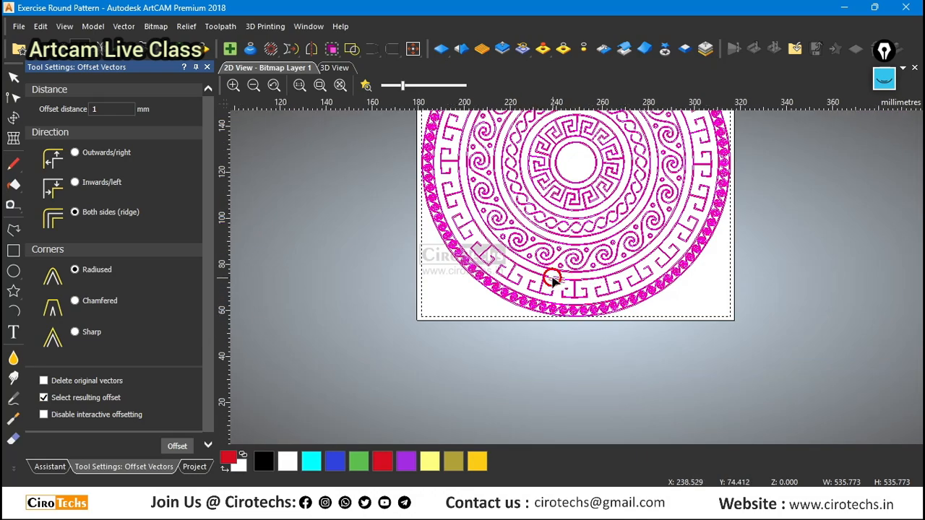
scroll(551, 279, "up", 3)
scroll(551, 276, "down", 8)
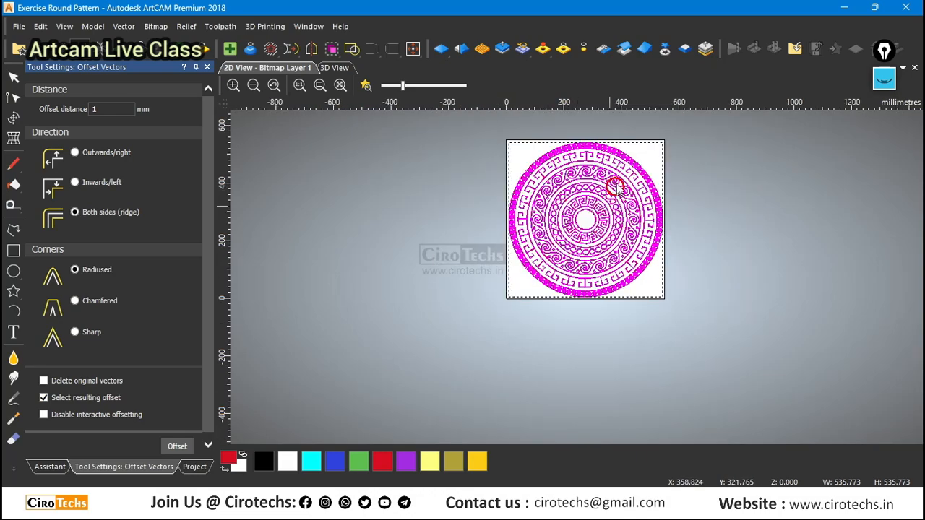
scroll(616, 186, "up", 2)
key("ctrl+g")
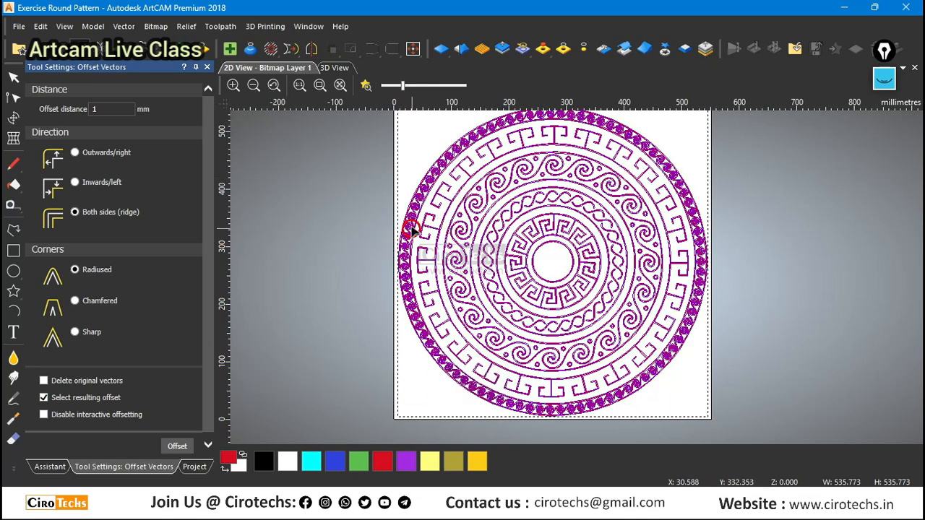
Close the offset settings and move the grouped offset vectors to a new vector layer.
scroll(412, 219, "up", 5)
scroll(426, 252, "up", 2)
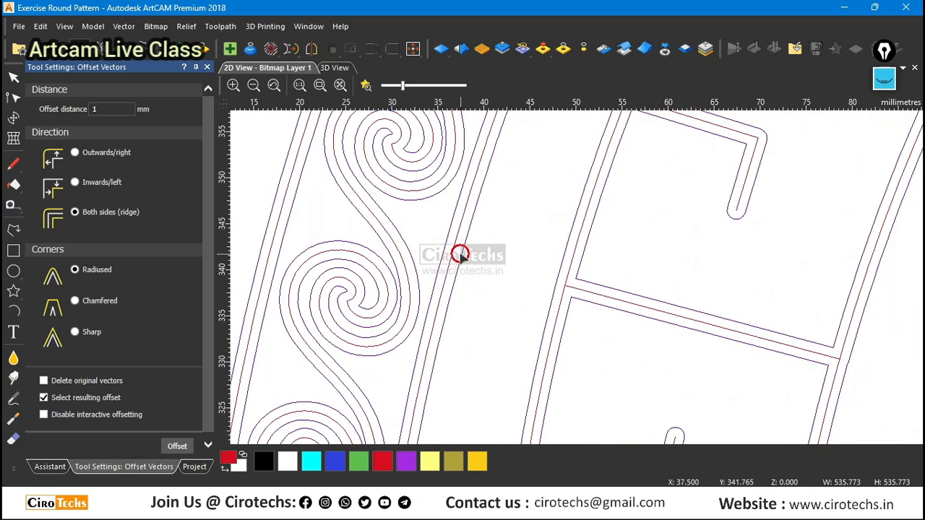
key("Escape")
right_click(460, 253)
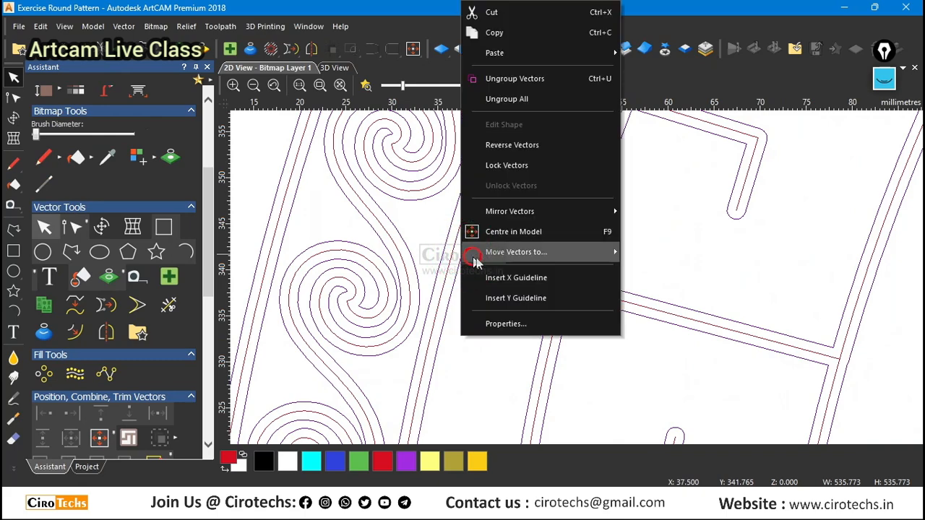
left_click(634, 253)
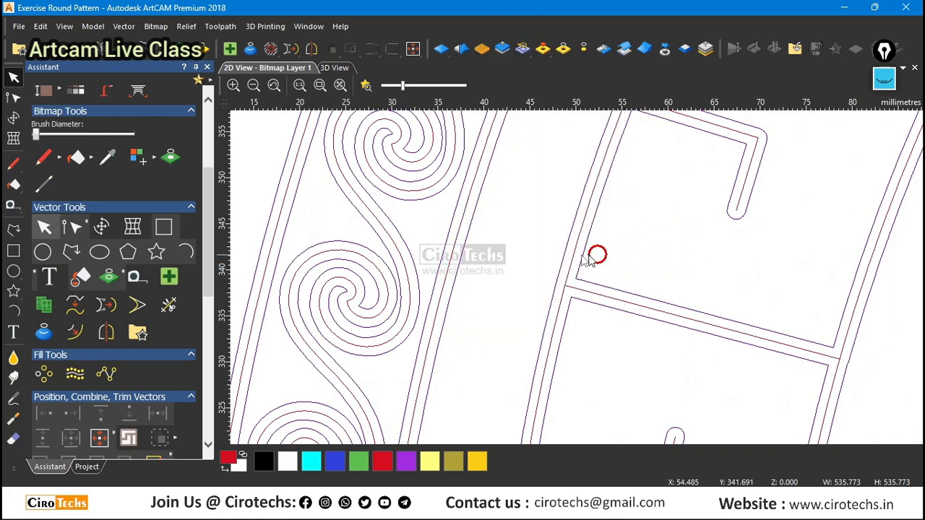
scroll(506, 259, "down", 6)
Hide the Default Layer vectors so that only the offset outlines are displayed.
left_click(87, 467)
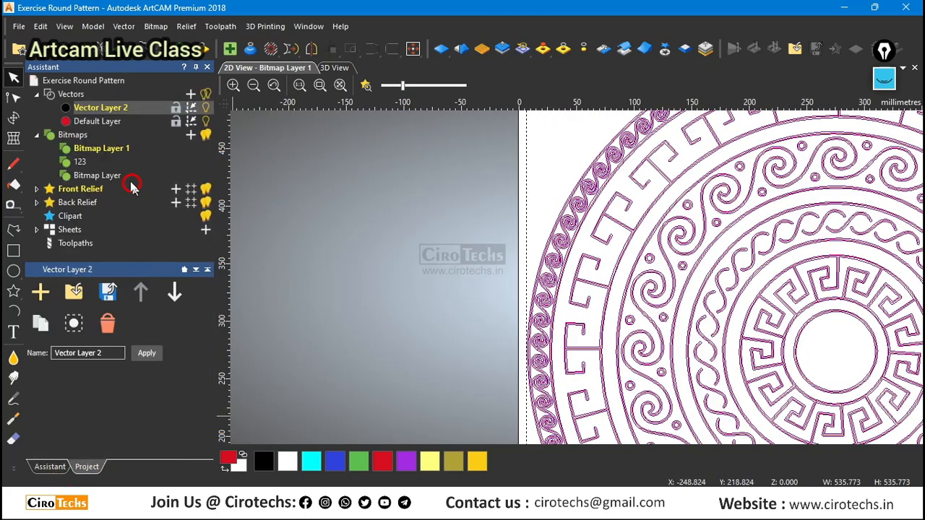
left_click(206, 123)
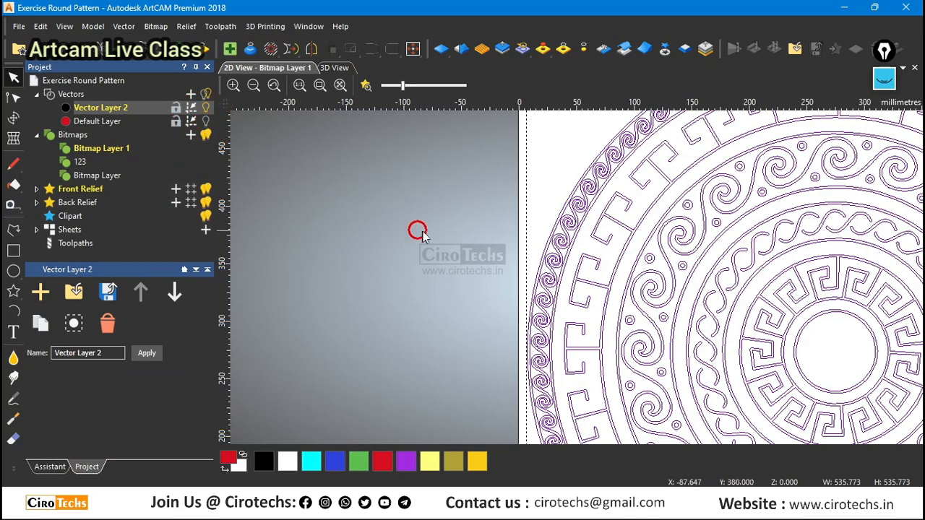
scroll(405, 230, "down", 2)
scroll(649, 297, "up", 3)
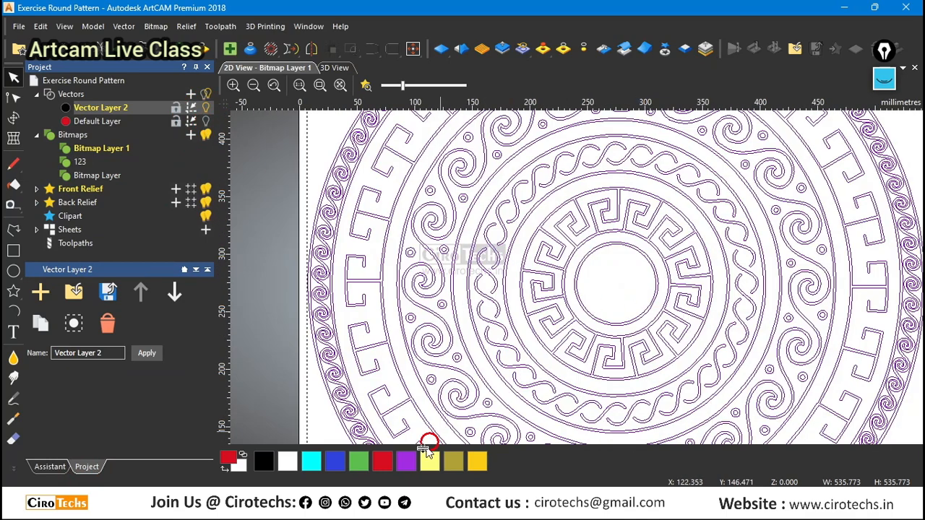
Fill the selected offset vectors with the red primary colour on the blank bitmap layer and raise the bitmap contrast to maximum.
left_click(43, 467)
left_click(84, 279)
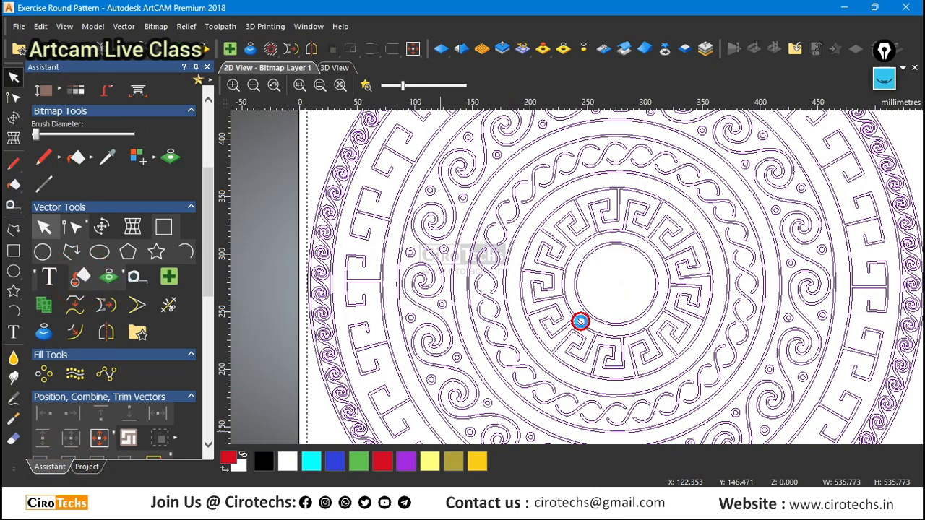
scroll(581, 322, "down", 1)
scroll(567, 311, "up", 2)
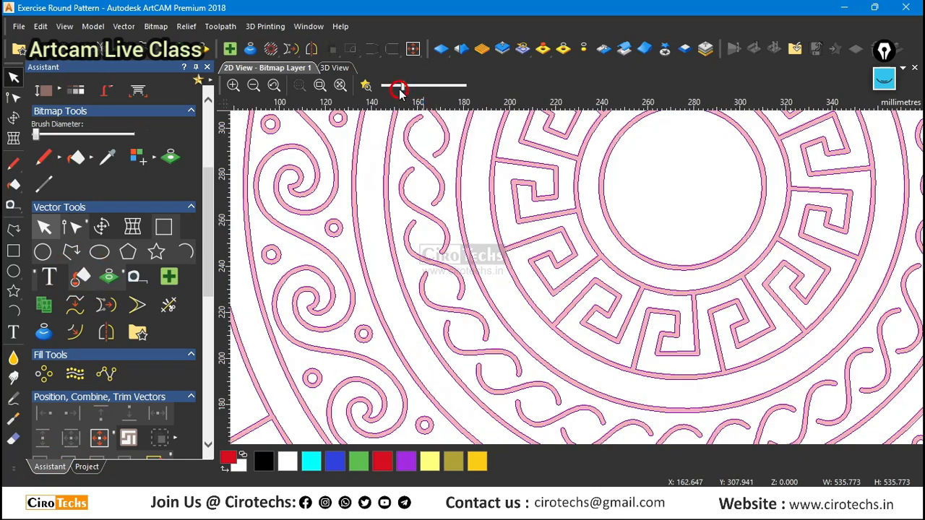
left_click_drag(400, 92, 557, 85)
scroll(557, 265, "down", 2)
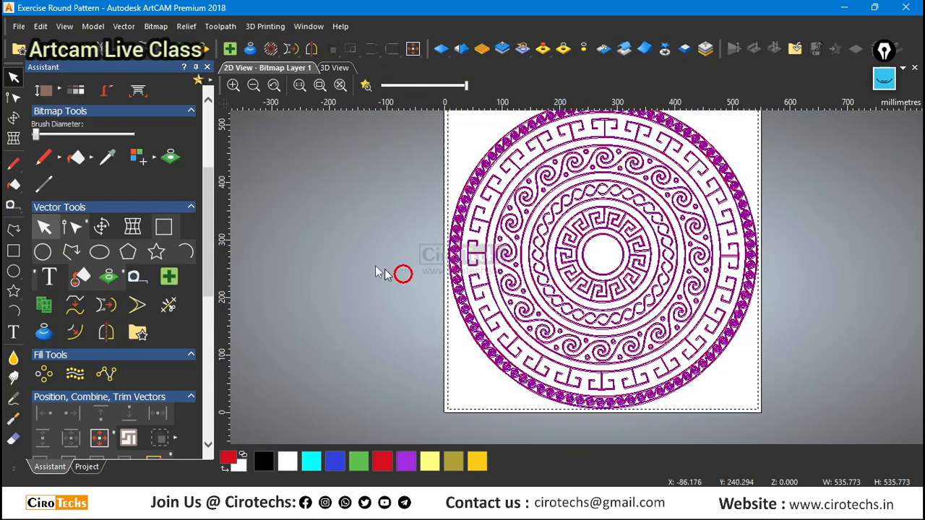
Examine the red-filled bands of the ornament up close, from the central key pattern to the outer spiral border.
scroll(694, 291, "up", 1)
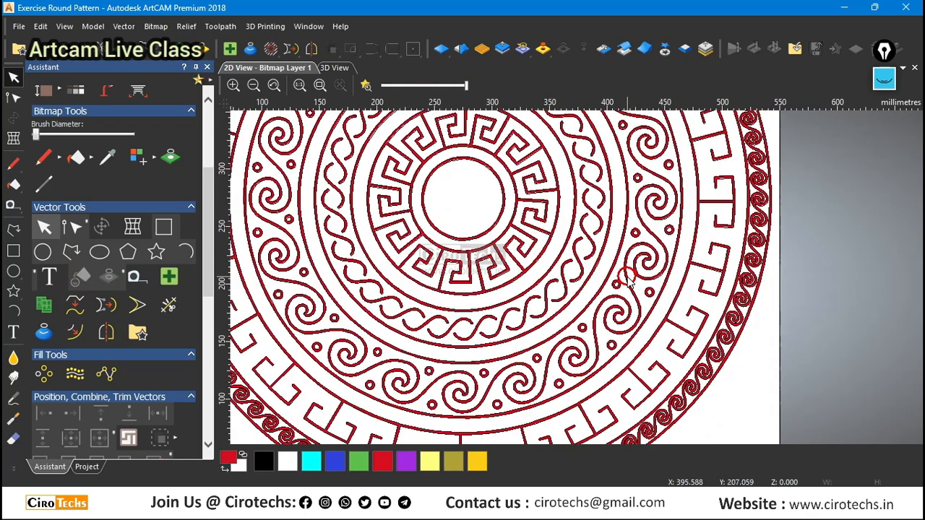
scroll(540, 216, "down", 1)
scroll(536, 220, "up", 2)
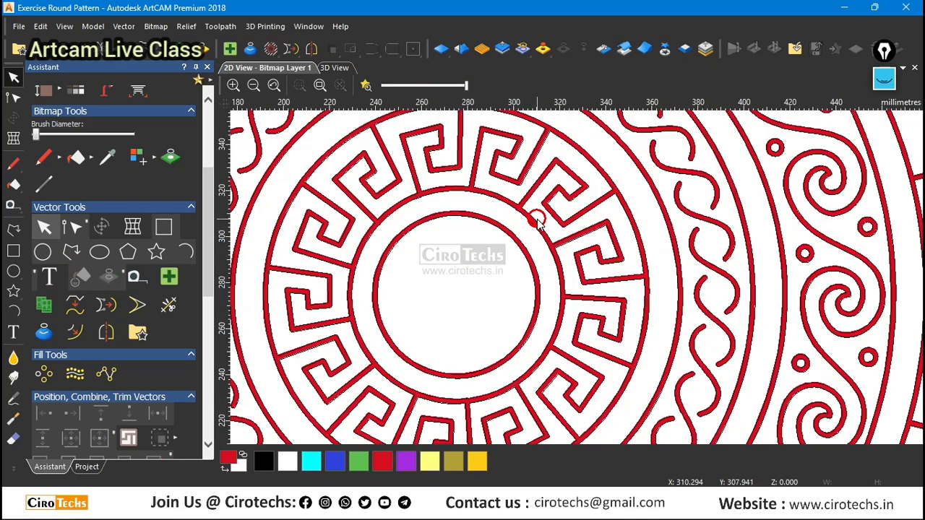
scroll(536, 220, "down", 2)
scroll(444, 186, "up", 2)
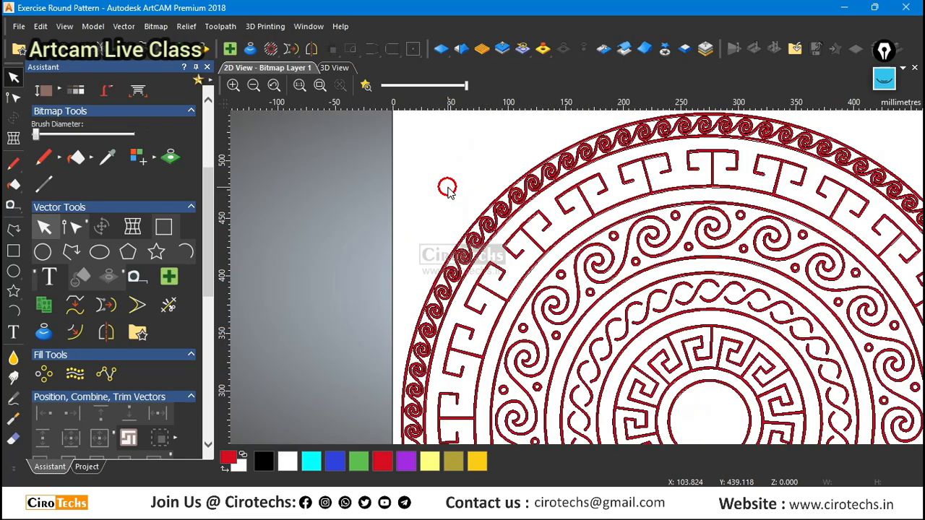
scroll(520, 206, "down", 2)
scroll(716, 205, "up", 3)
scroll(586, 339, "down", 1)
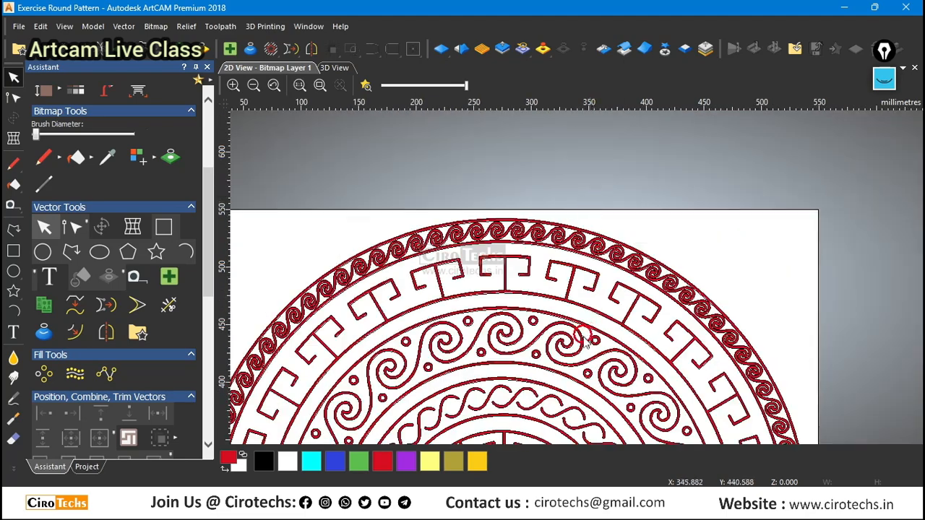
scroll(586, 340, "up", 2)
scroll(586, 339, "down", 3)
scroll(597, 378, "up", 2)
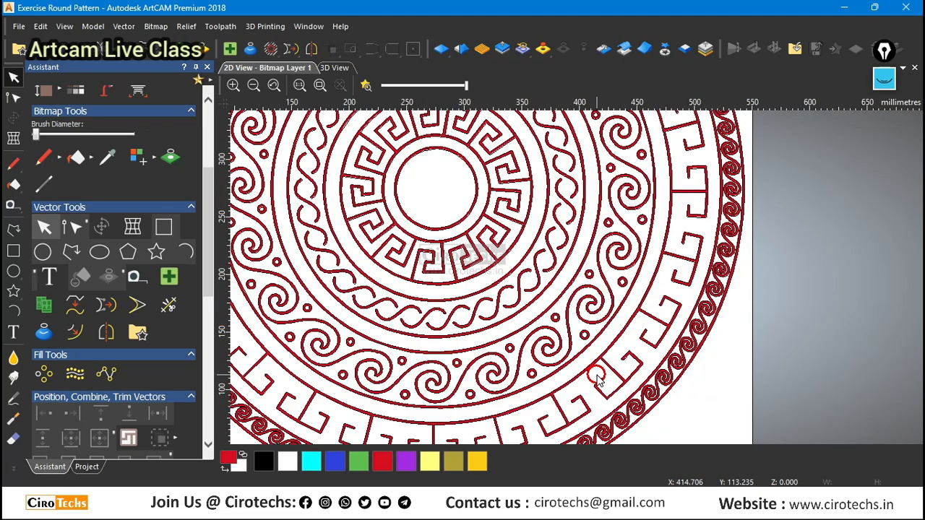
scroll(433, 279, "up", 2)
scroll(458, 326, "down", 3)
scroll(477, 209, "up", 1)
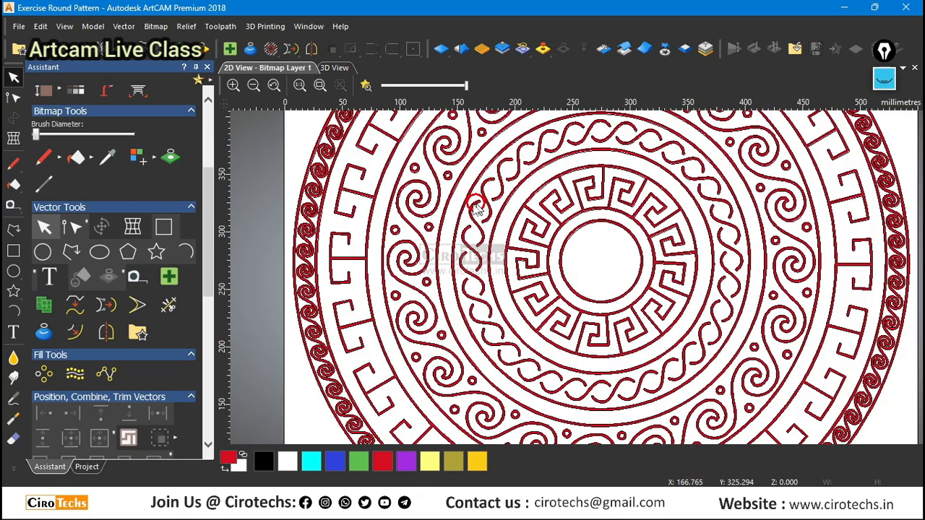
scroll(403, 221, "down", 2)
scroll(701, 226, "up", 2)
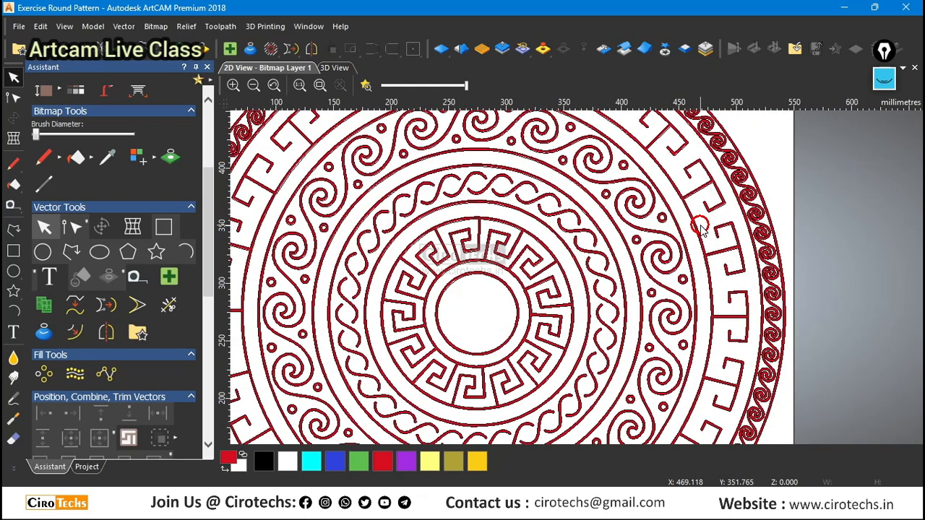
scroll(609, 256, "down", 2)
scroll(533, 250, "up", 2)
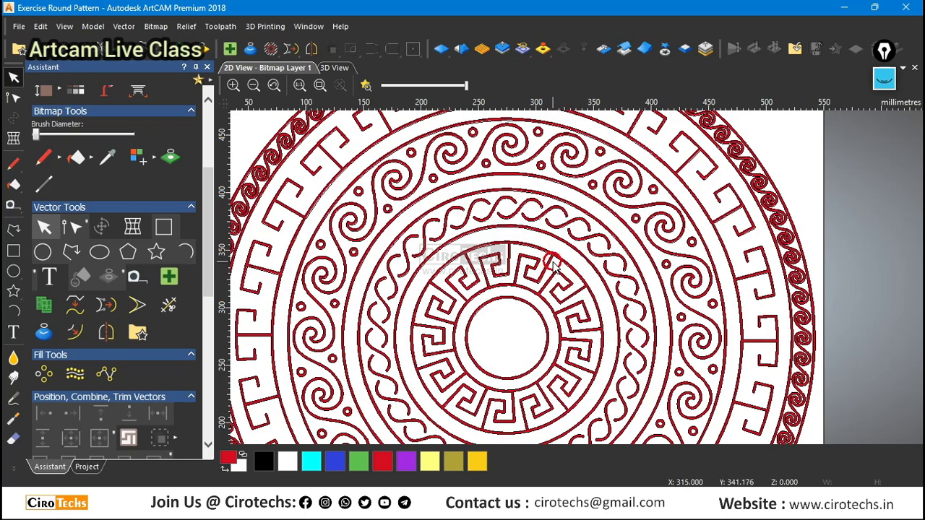
scroll(546, 260, "down", 2)
scroll(581, 292, "up", 5)
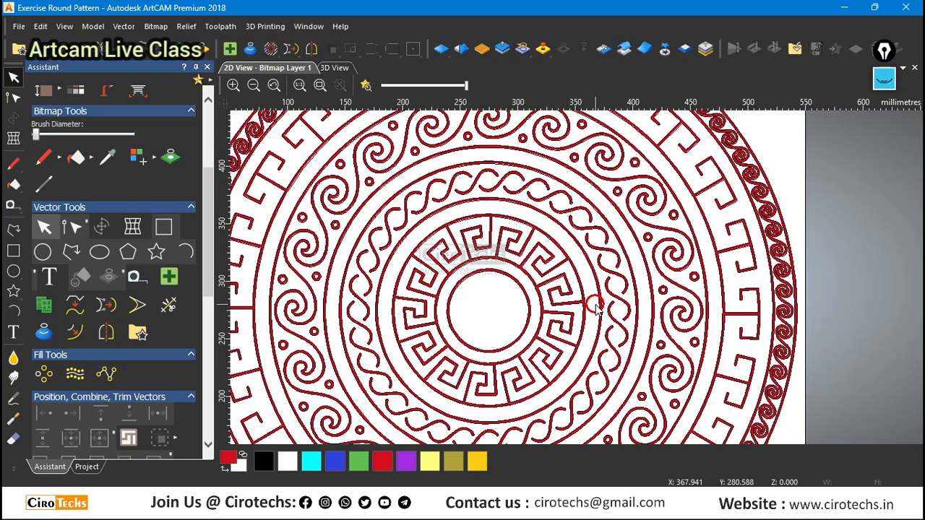
Inspect the red-filled offset outlines across the whole ornament, from the central rings to the outer key pattern.
scroll(578, 287, "down", 3)
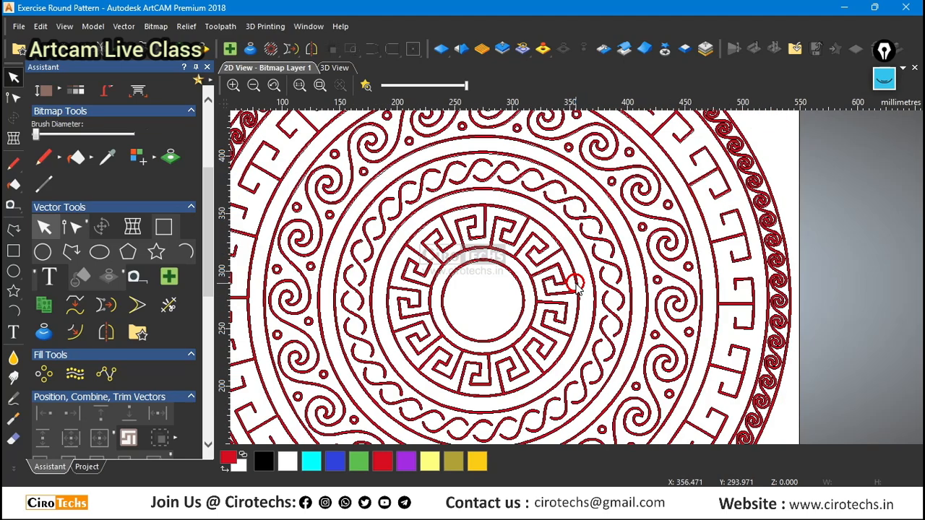
scroll(577, 287, "down", 2)
scroll(561, 166, "up", 3)
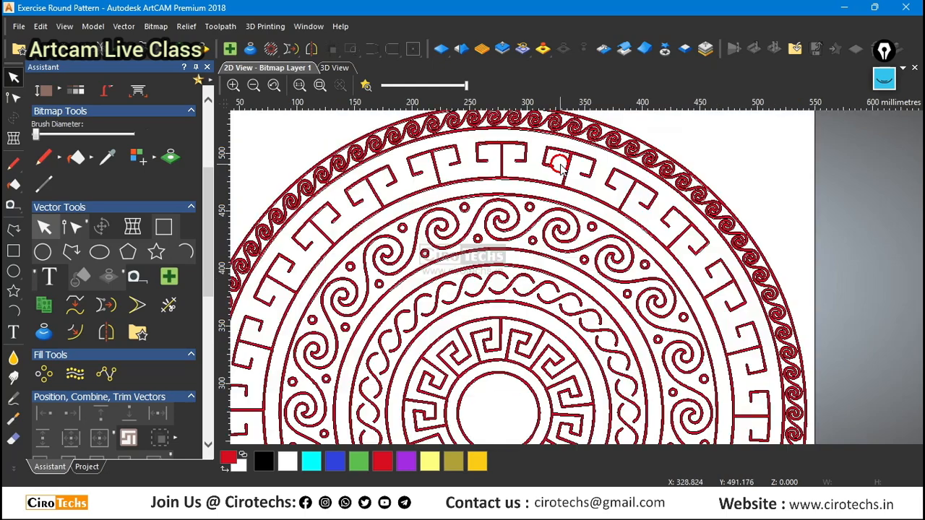
scroll(560, 166, "down", 3)
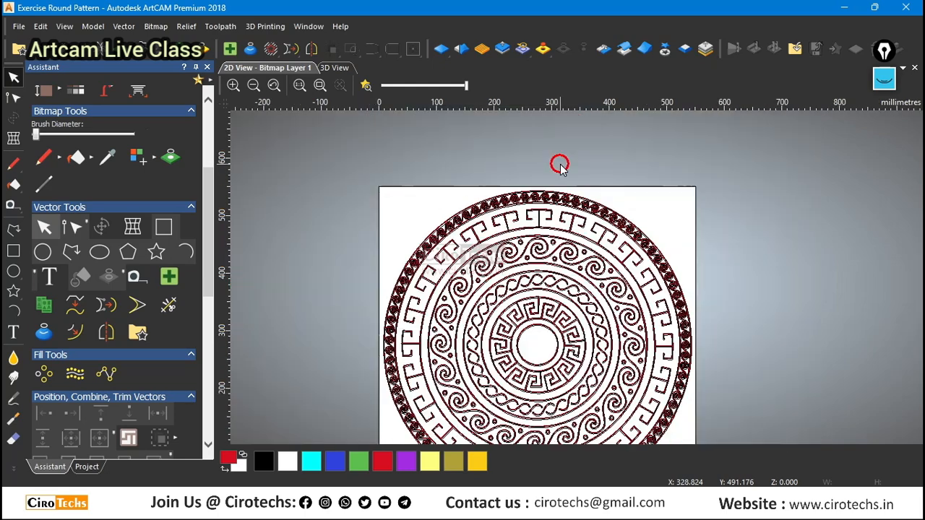
scroll(611, 342, "up", 2)
scroll(516, 251, "down", 2)
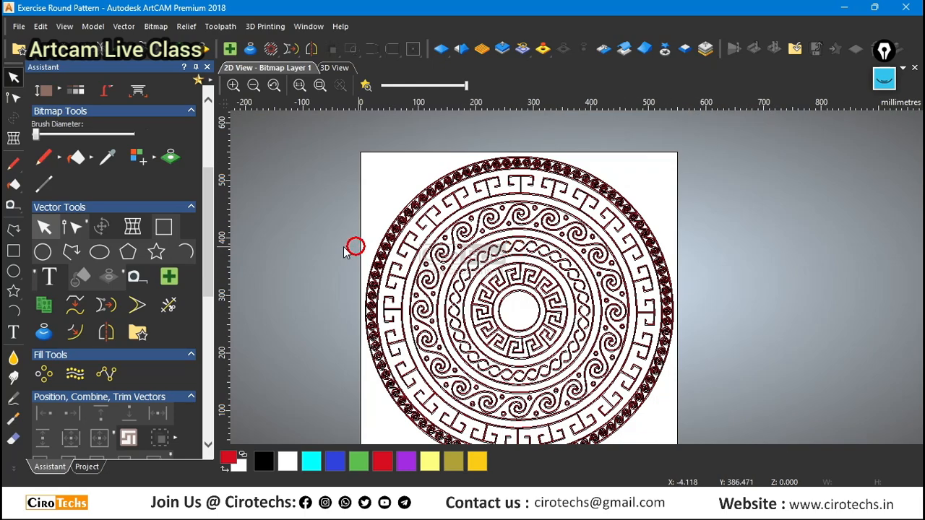
key("ctrl")
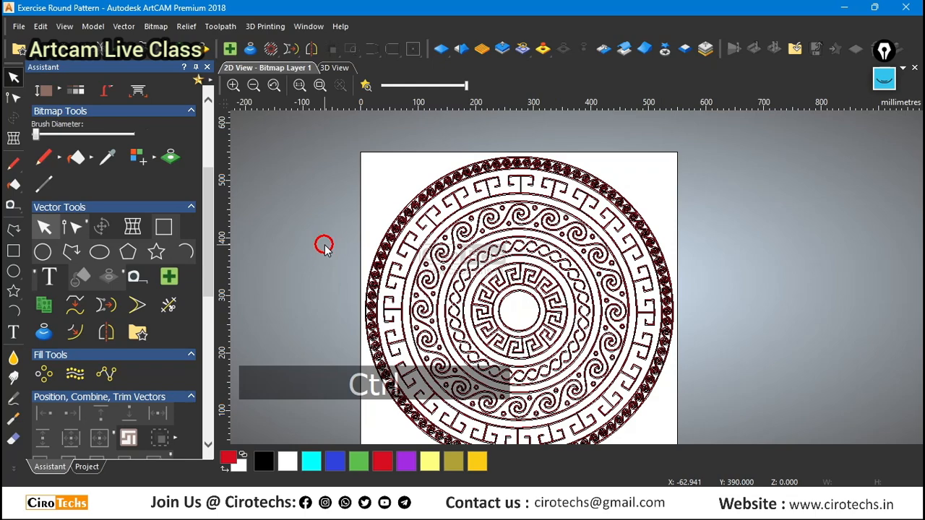
scroll(599, 403, "up", 2)
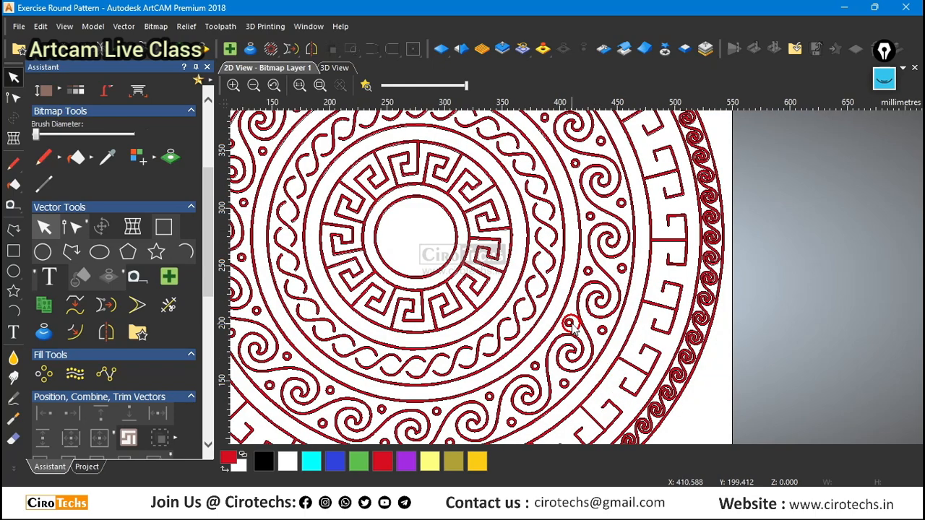
scroll(624, 382, "down", 2)
left_click(481, 439)
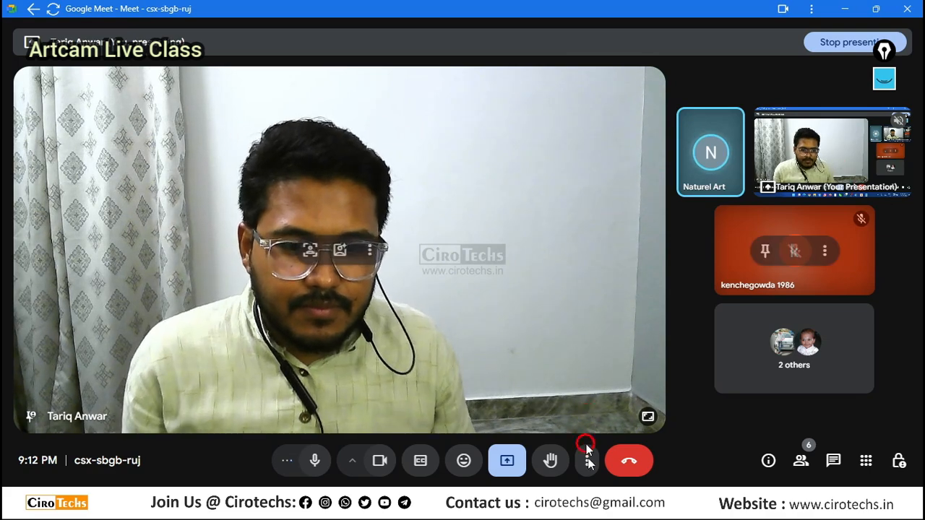
mouse_move(623, 506)
left_click(683, 441)
left_click(300, 273)
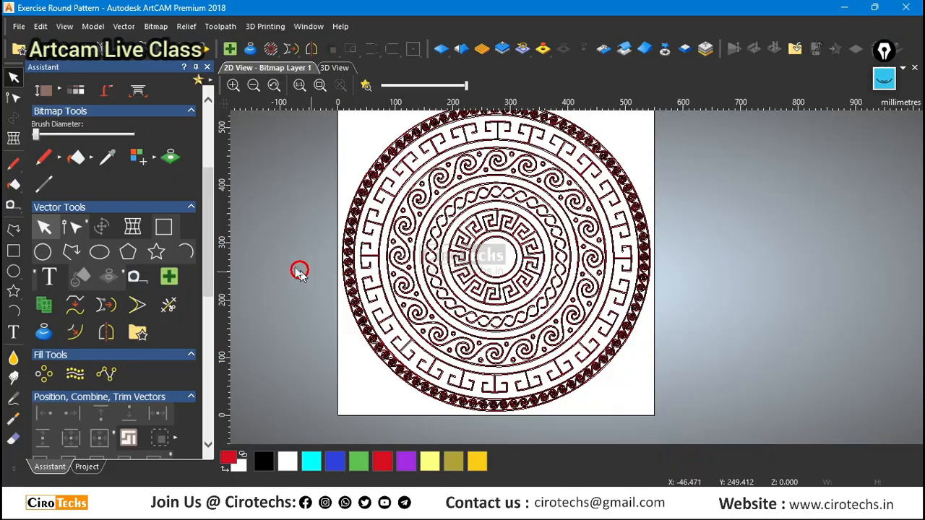
Make the Default Layer the active vector layer and hide Vector Layer 2 over the red-filled bitmap.
scroll(148, 408, "up", 5)
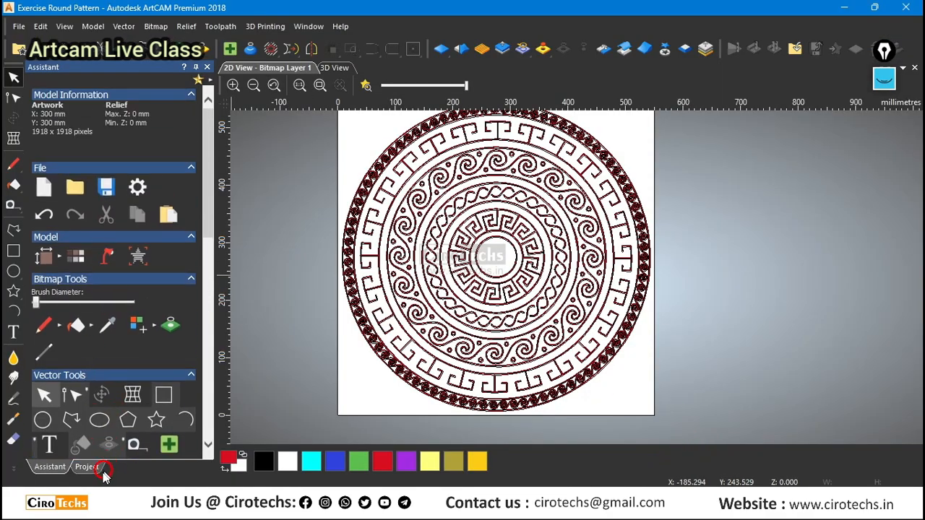
left_click(88, 467)
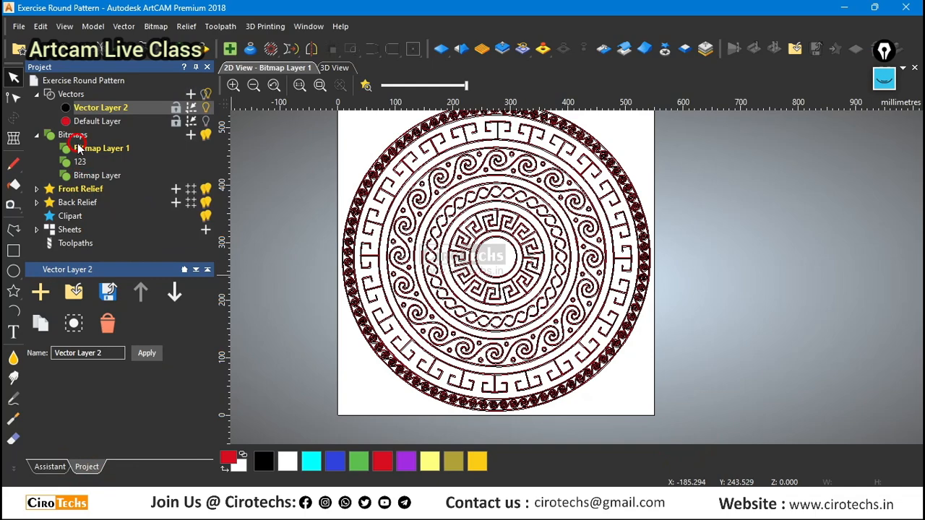
left_click(364, 286)
scroll(410, 241, "up", 3)
scroll(409, 240, "down", 3)
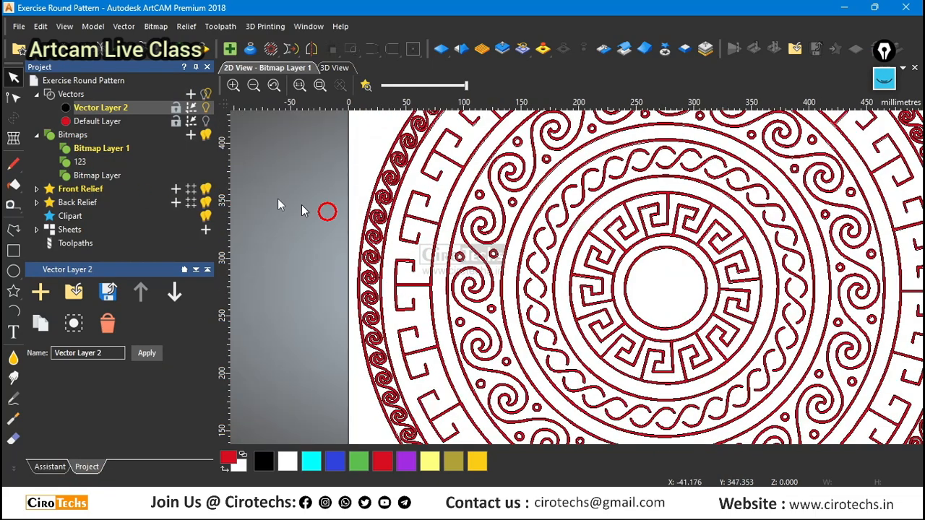
left_click(101, 122)
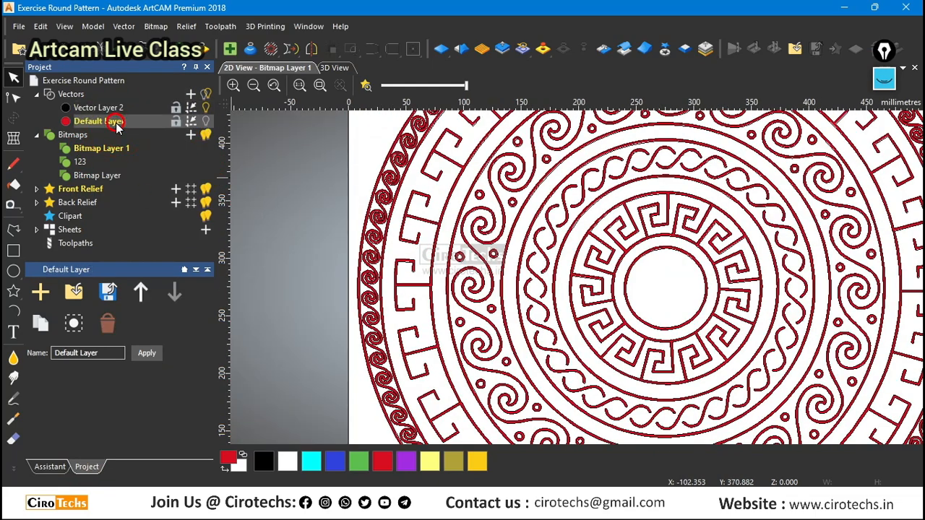
left_click(205, 109)
scroll(384, 169, "down", 1)
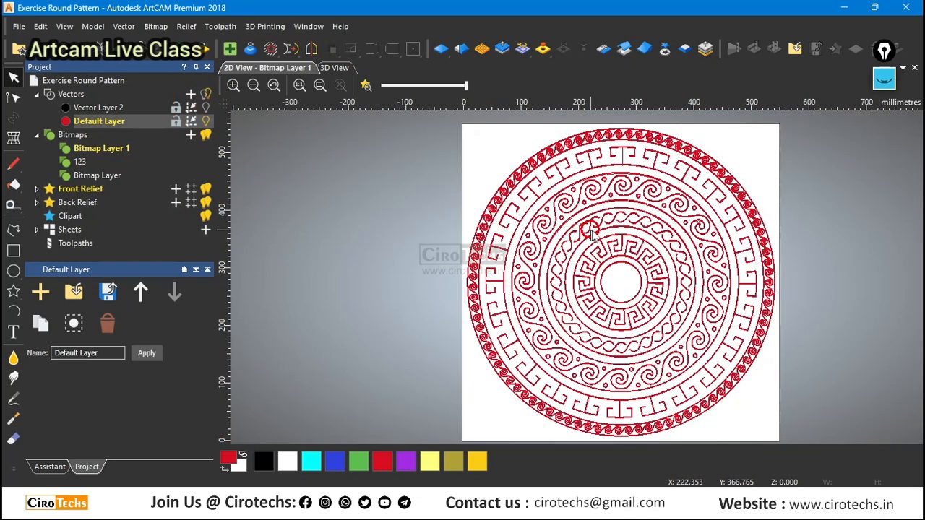
scroll(586, 224, "up", 1)
scroll(470, 185, "down", 1)
scroll(690, 270, "up", 1)
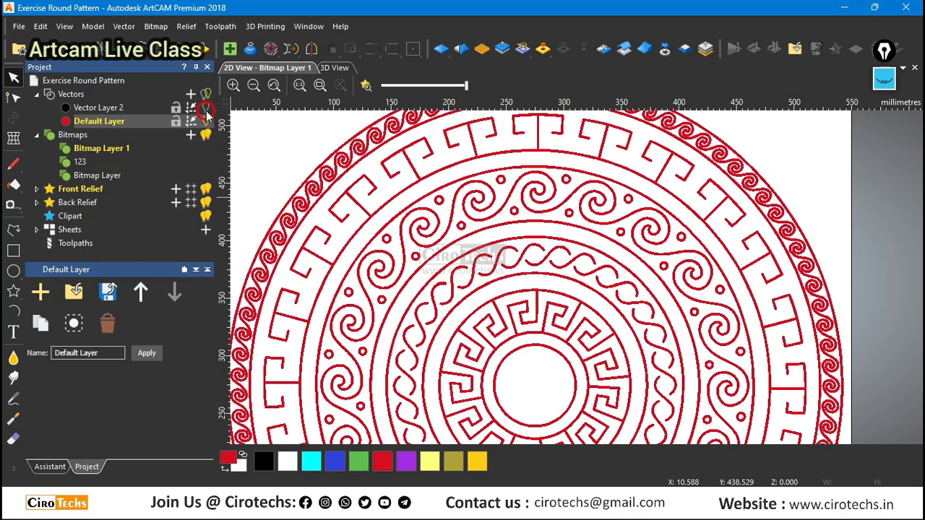
scroll(402, 203, "up", 2)
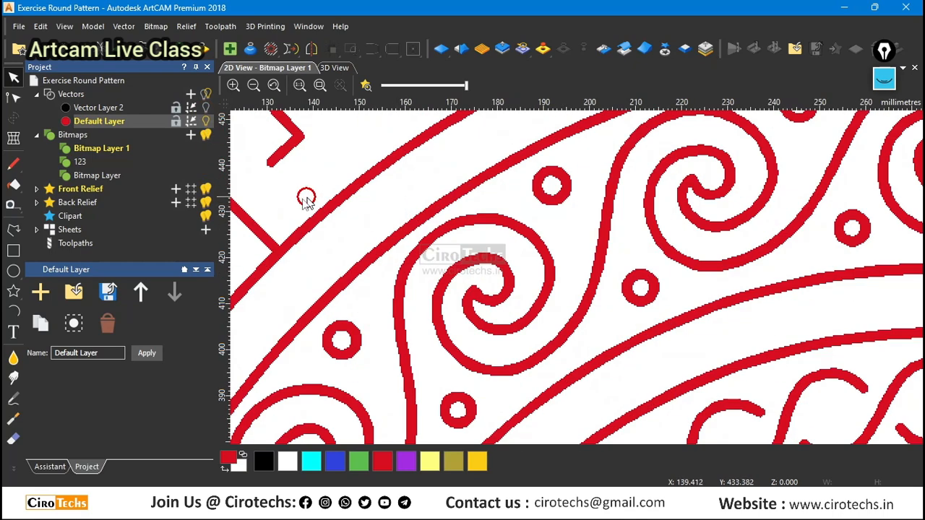
Delete the red-filled Bitmap Layer 1 from the project's bitmaps.
left_click(62, 468)
left_click(87, 467)
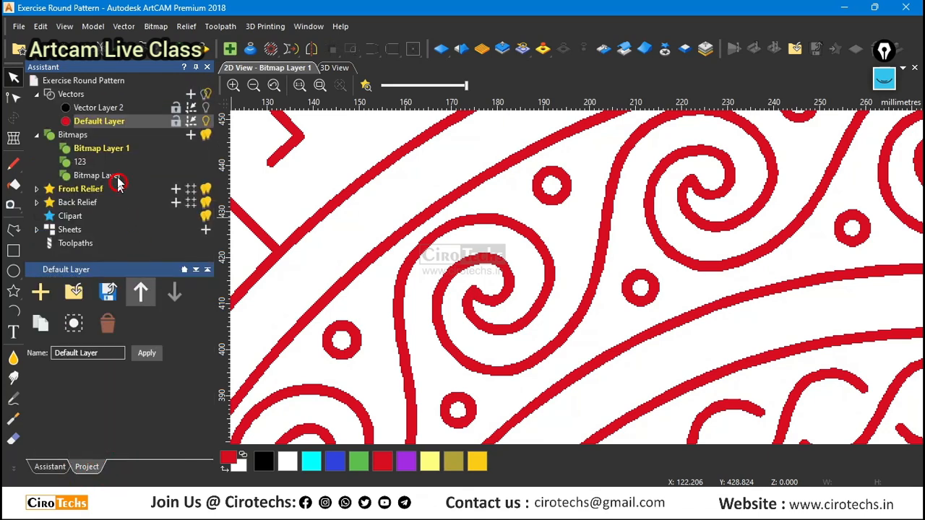
left_click(118, 147)
right_click(120, 148)
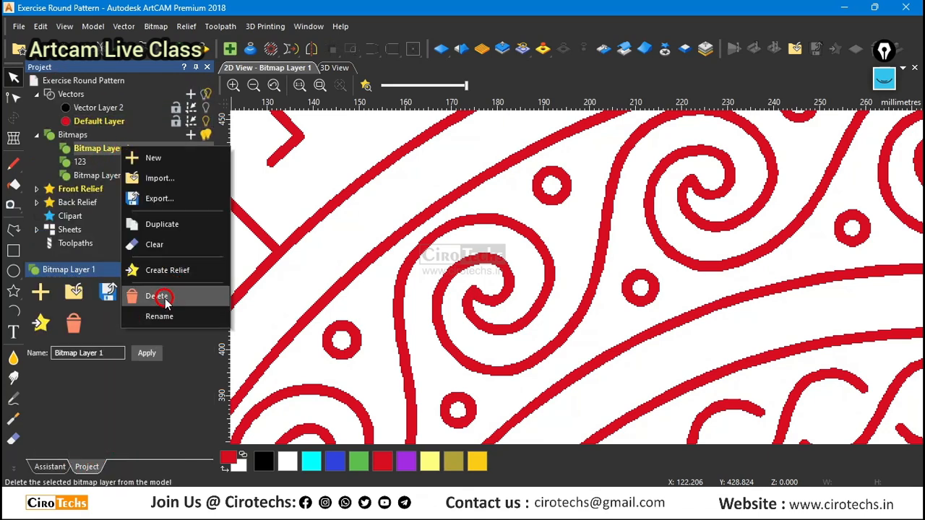
left_click(165, 302)
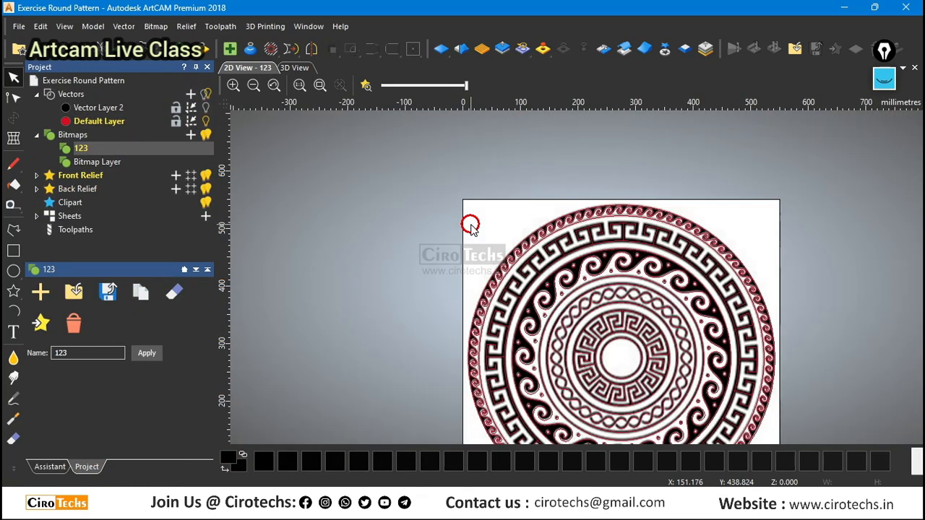
Fade the 123 bitmap by lowering its contrast and select all the ornament vectors on the Default Layer.
left_click_drag(467, 86, 404, 86)
scroll(535, 231, "down", 1)
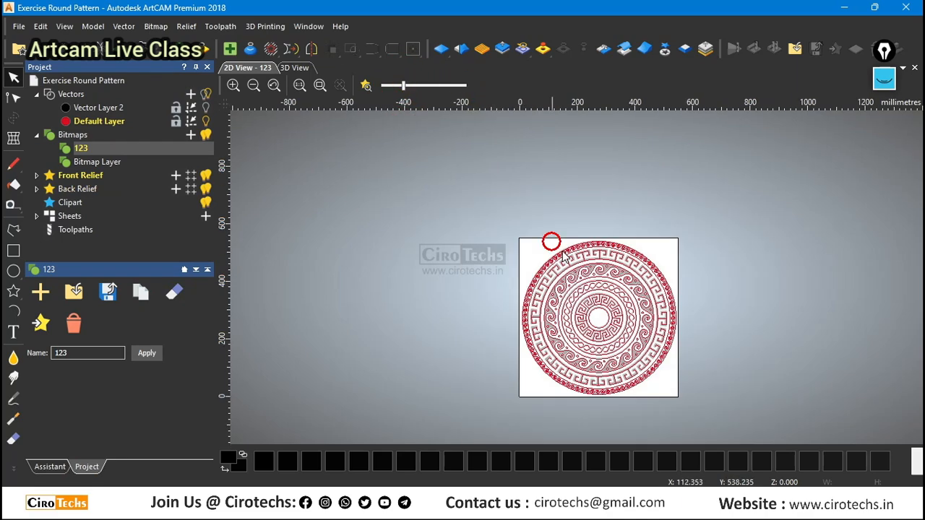
scroll(625, 337, "up", 1)
scroll(614, 324, "down", 1)
left_click_drag(487, 209, 671, 397)
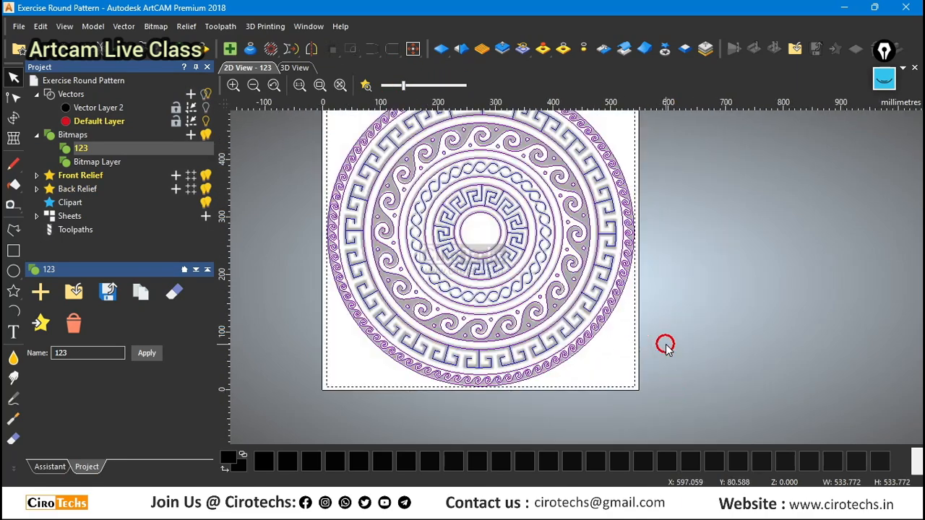
Examine the selected centreline vectors against the faded ornament, covering the key patterns, twisted band and spiral borders.
scroll(331, 254, "up", 1)
scroll(367, 282, "down", 2)
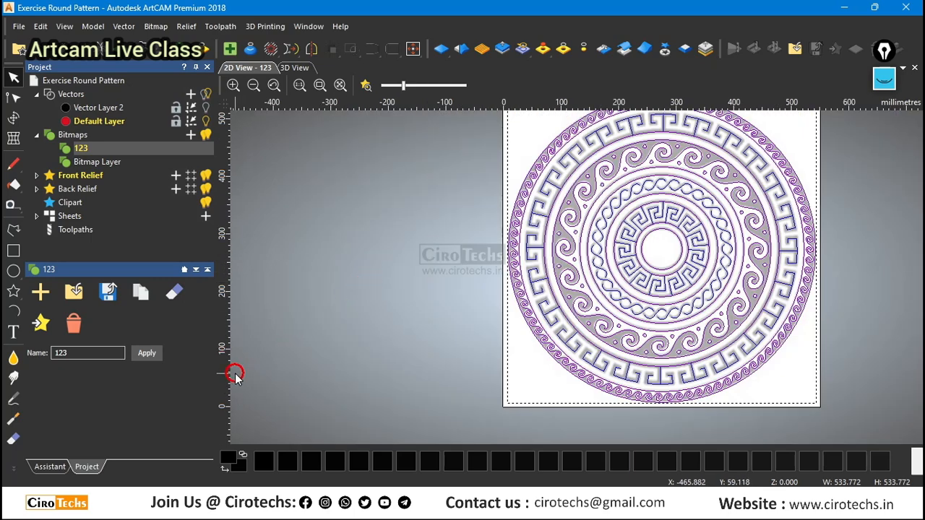
scroll(639, 354, "up", 1)
scroll(497, 376, "down", 1)
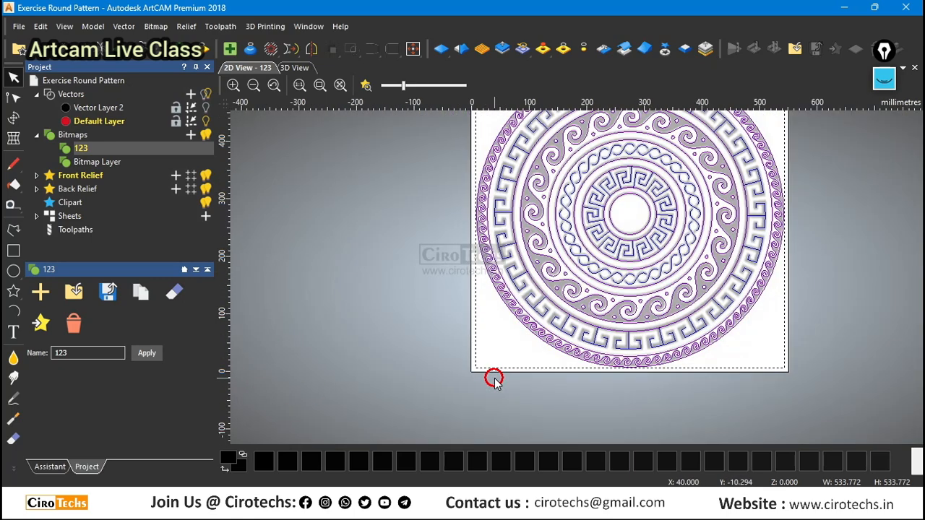
scroll(628, 224, "up", 2)
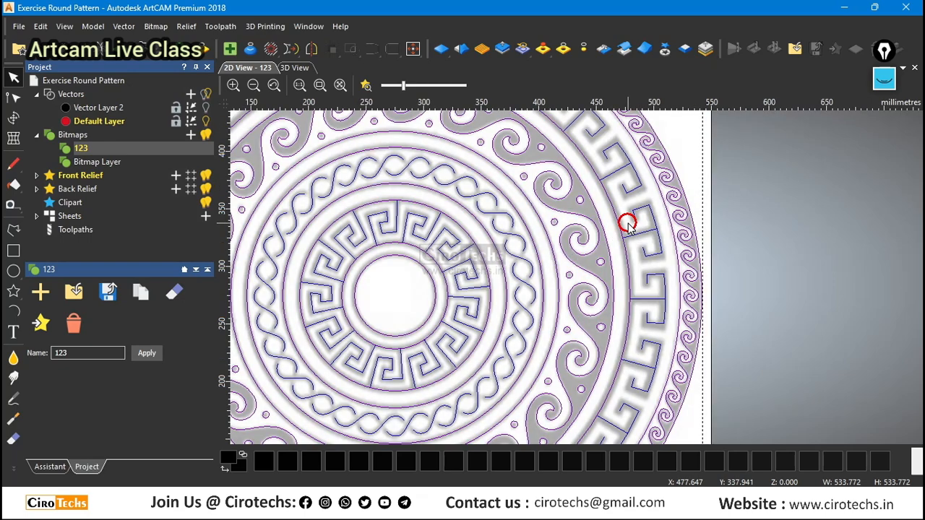
scroll(628, 224, "down", 1)
scroll(490, 192, "up", 1)
scroll(478, 195, "down", 2)
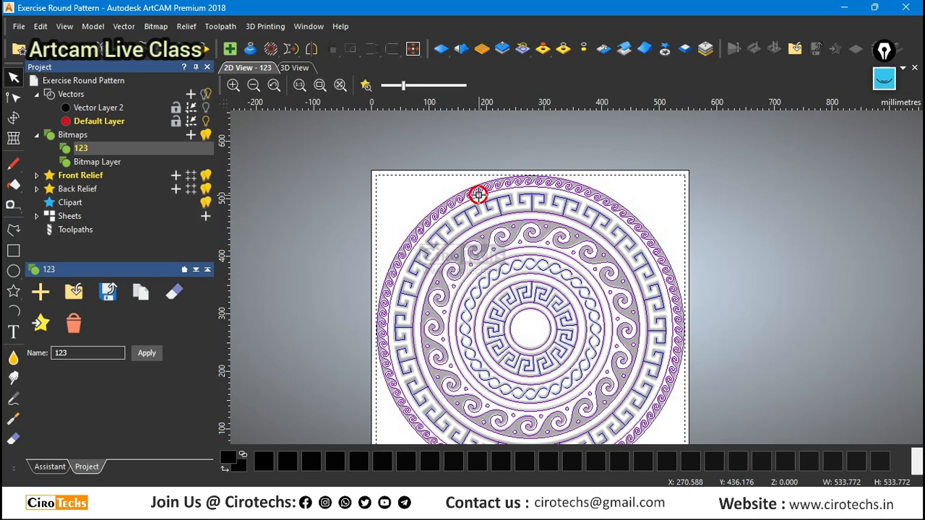
scroll(522, 211, "up", 2)
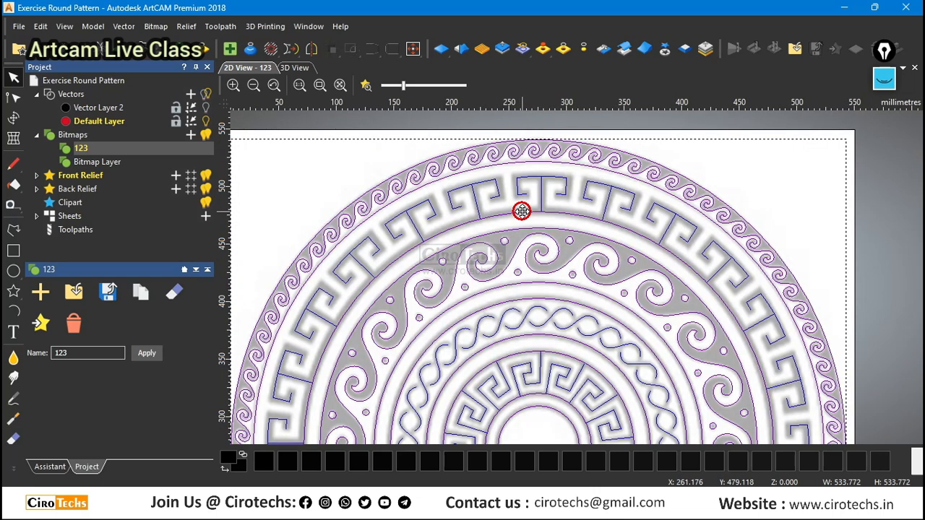
scroll(521, 211, "down", 2)
scroll(619, 243, "up", 2)
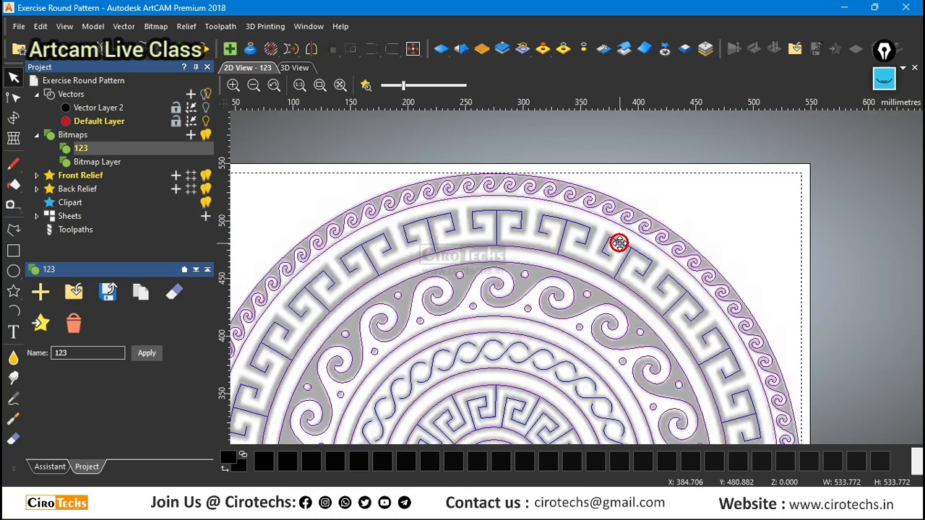
scroll(619, 243, "up", 2)
left_click(58, 466)
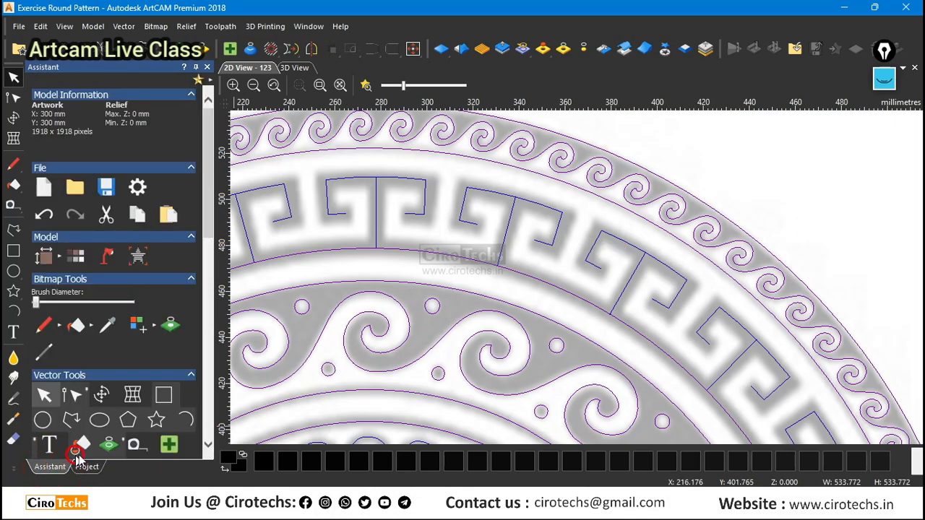
scroll(595, 242, "down", 6)
scroll(600, 349, "up", 2)
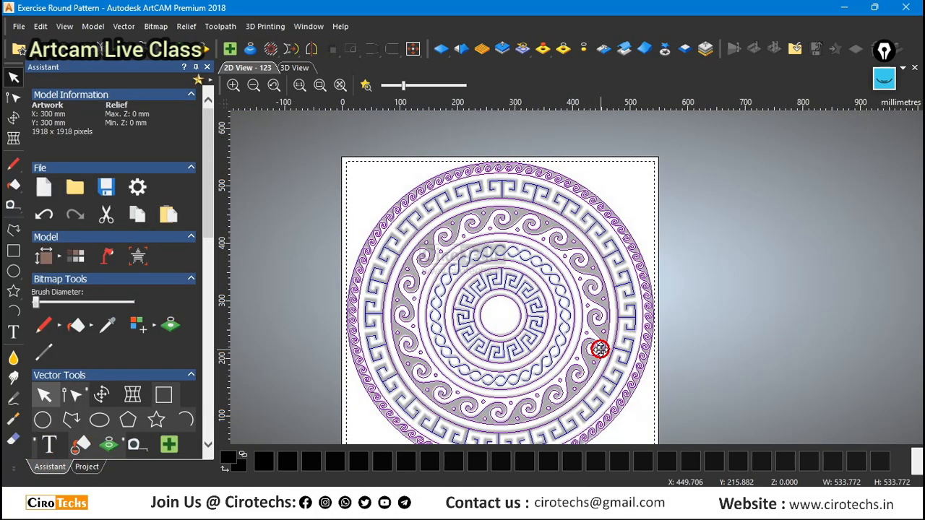
scroll(600, 349, "down", 2)
scroll(572, 258, "up", 2)
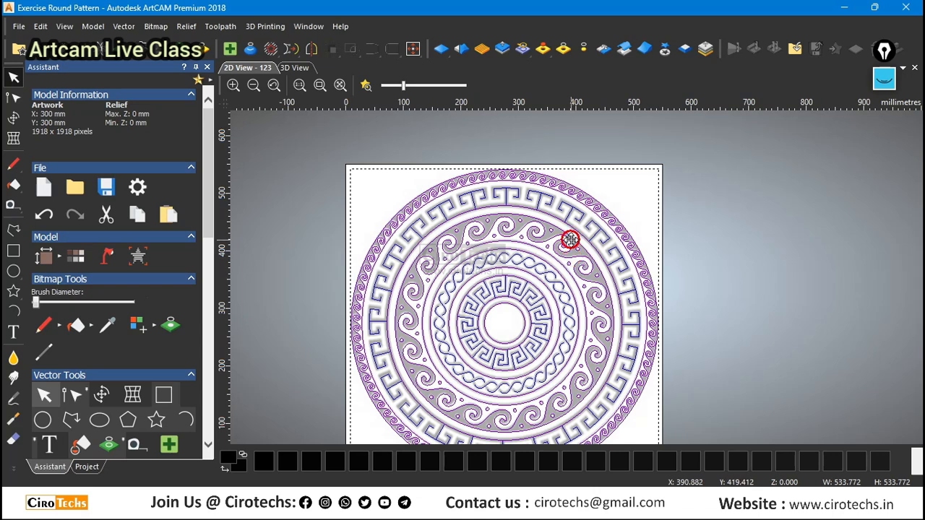
scroll(571, 237, "up", 2)
scroll(571, 231, "down", 2)
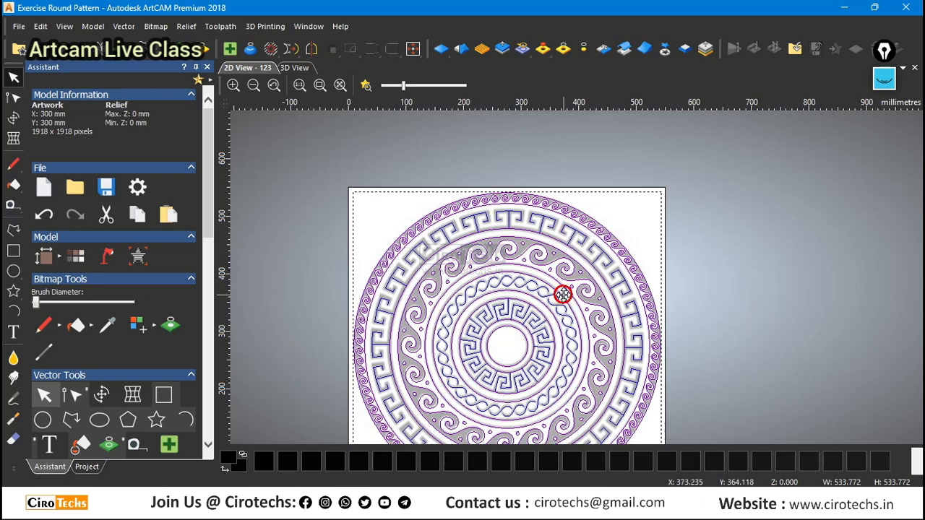
scroll(563, 294, "up", 2)
scroll(543, 223, "down", 2)
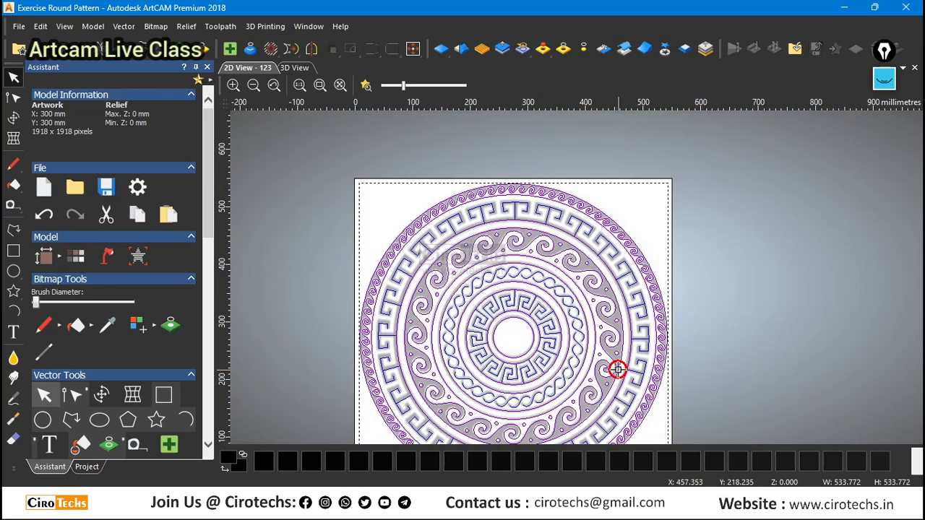
scroll(617, 370, "up", 2)
Start a 2D profiling toolpath running along the selected vectors with a finish depth of 5 mm.
left_click(87, 467)
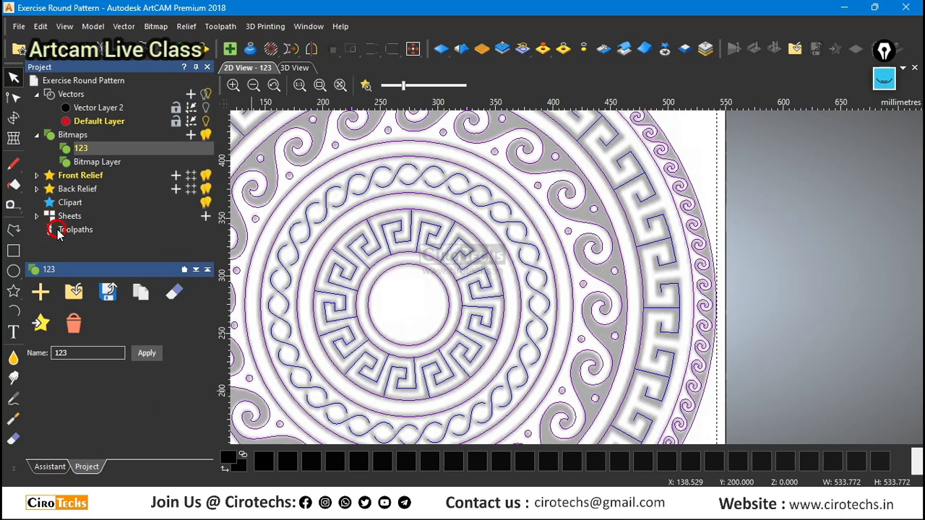
left_click(67, 233)
scroll(116, 347, "down", 2)
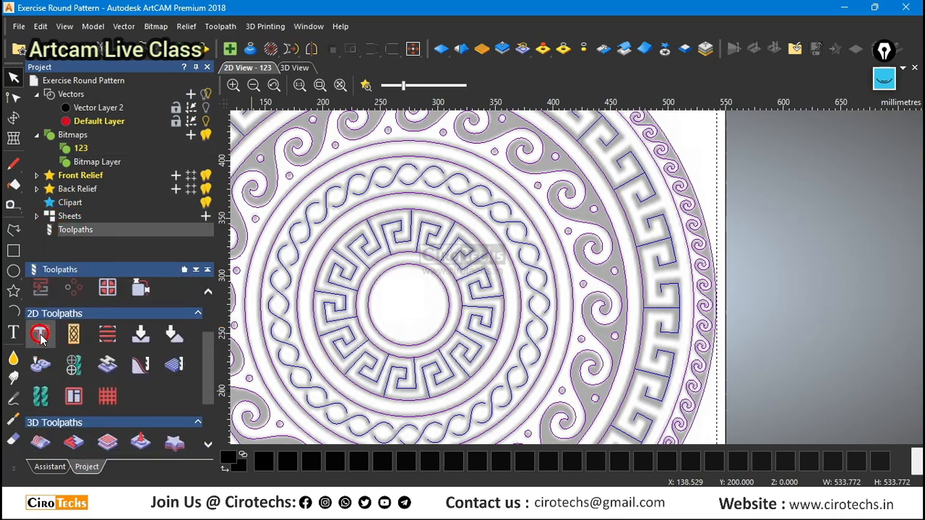
left_click(230, 354)
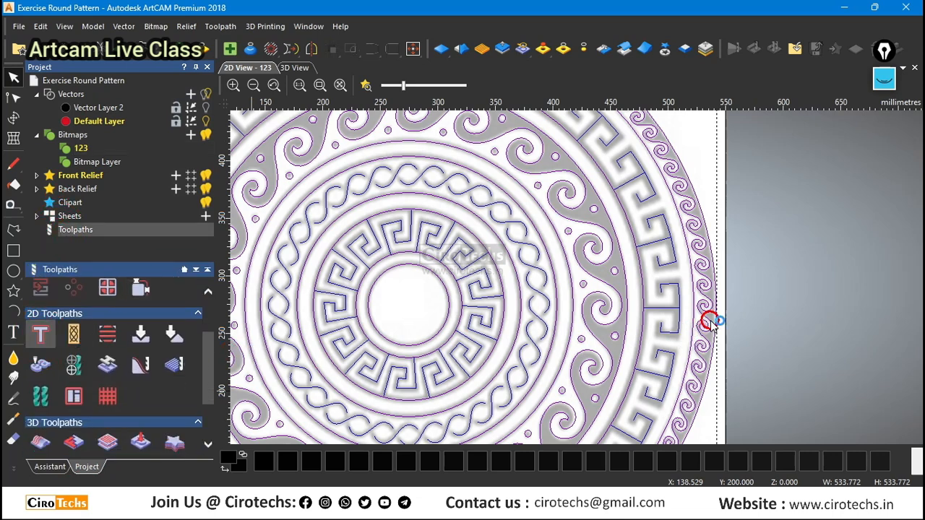
left_click(770, 161)
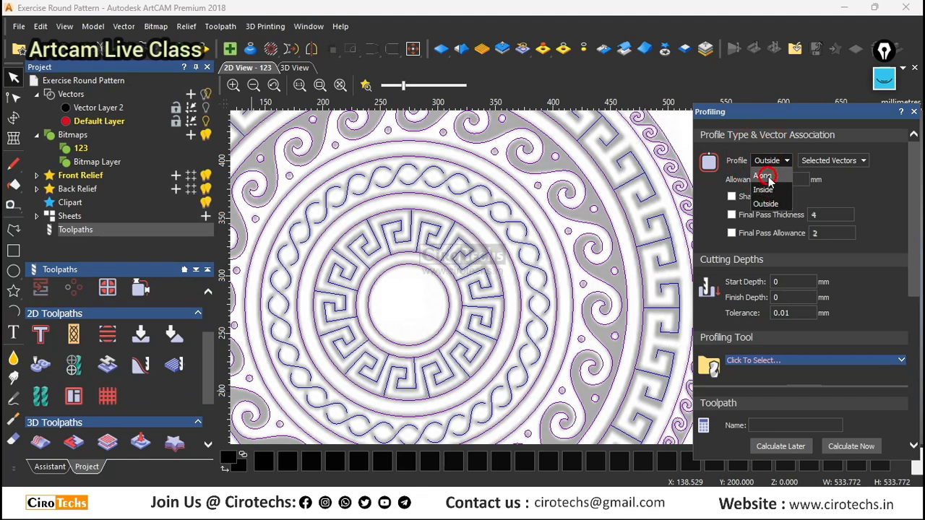
left_click(765, 194)
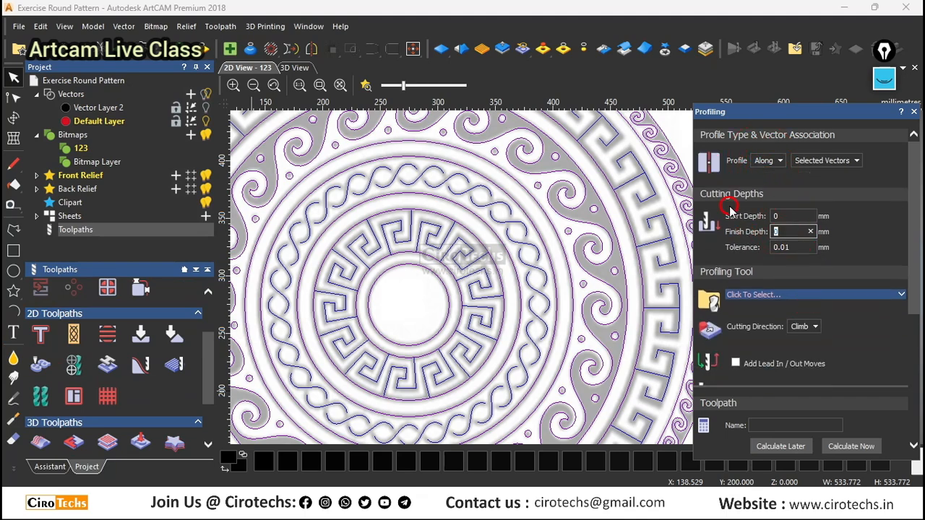
Assign the V-Bit 32 mm 90 degree from the V-Carving group as the profiling tool.
left_click(786, 294)
scroll(341, 323, "down", 1)
scroll(339, 321, "down", 7)
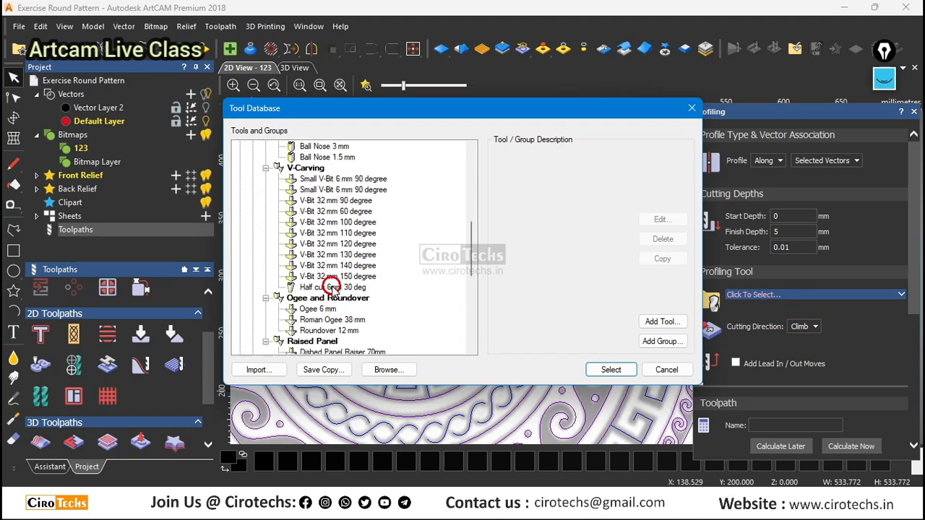
scroll(336, 278, "up", 1)
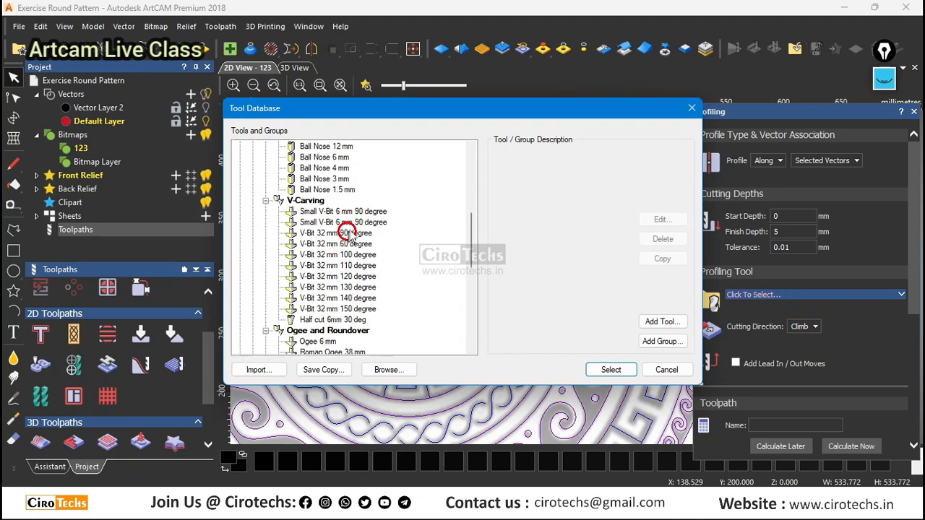
left_click(343, 235)
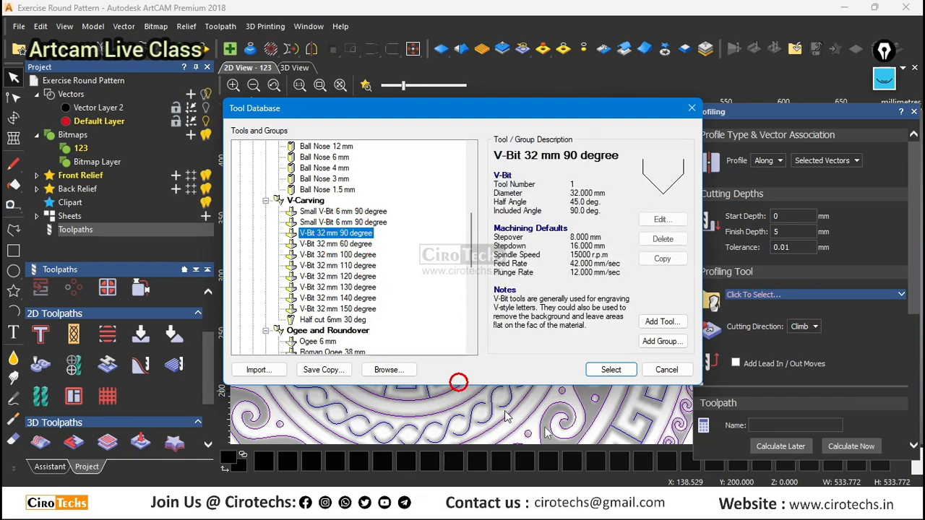
left_click(611, 370)
Define the material block for the profiling toolpath with a thickness of 15 mm.
scroll(805, 312, "down", 2)
scroll(805, 312, "down", 3)
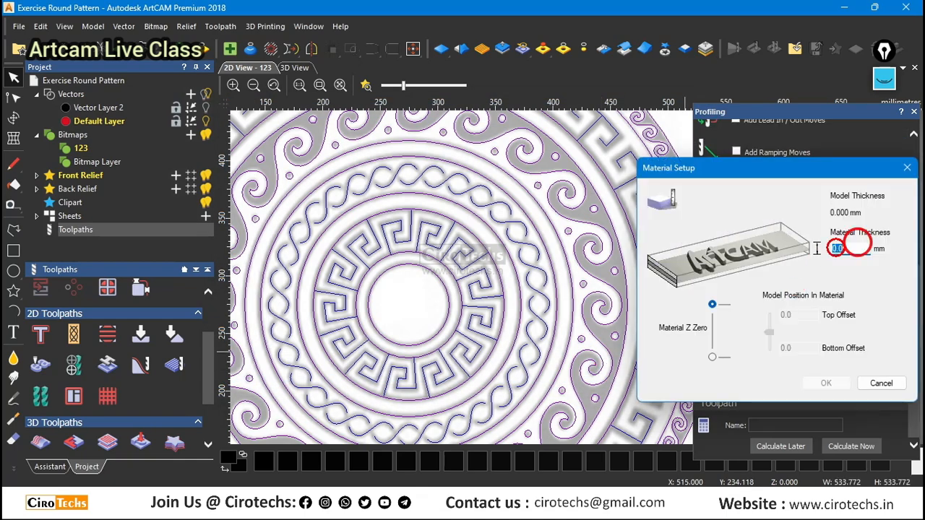
type("15")
left_click(827, 384)
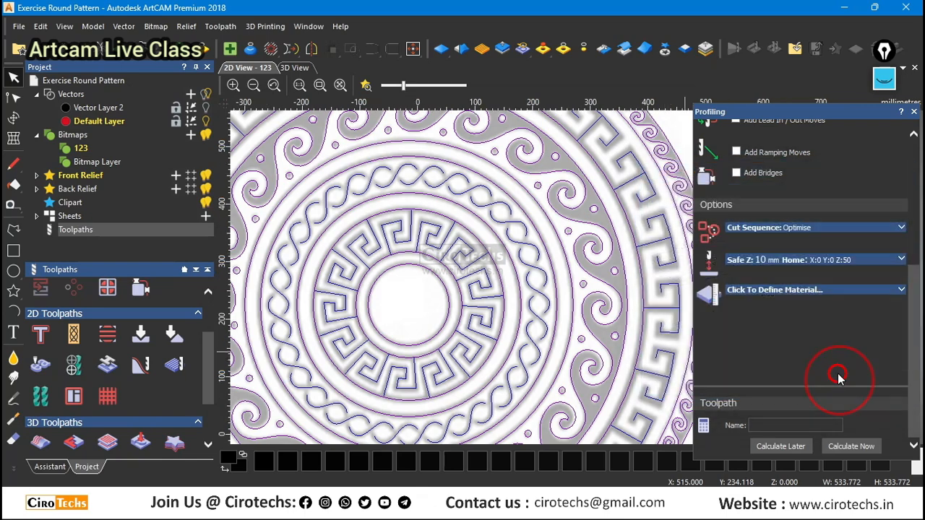
scroll(804, 281, "up", 2)
scroll(803, 280, "up", 3)
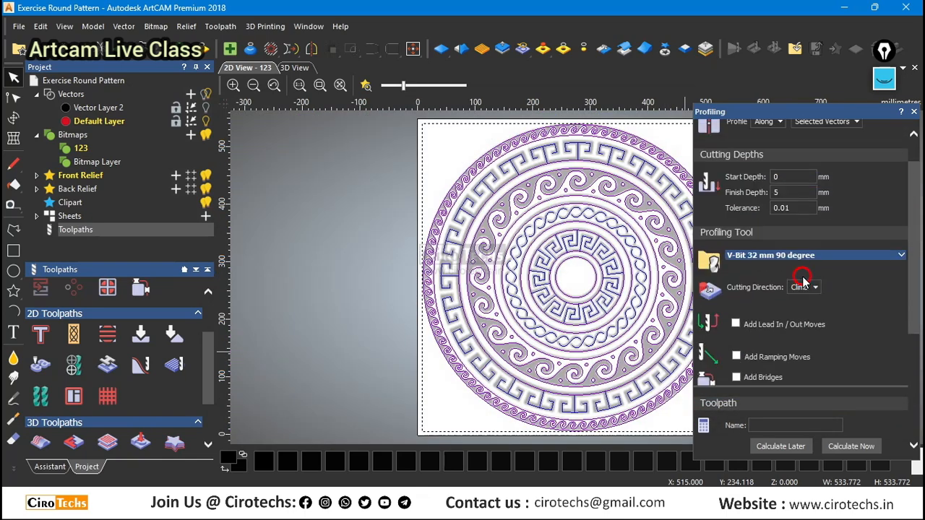
scroll(802, 277, "up", 2)
scroll(801, 274, "down", 5)
scroll(609, 310, "down", 4)
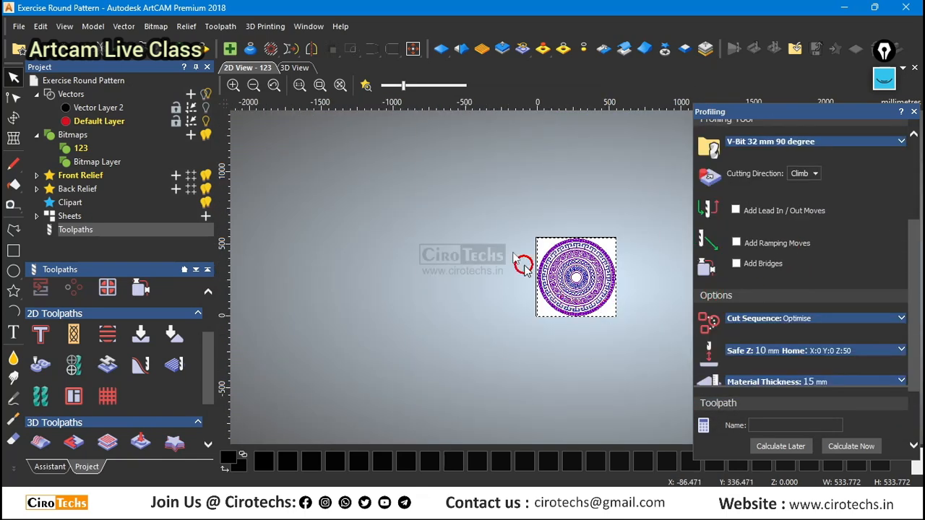
Name the profiling toolpath 1 and calculate it on the ornament vectors.
left_click(785, 428)
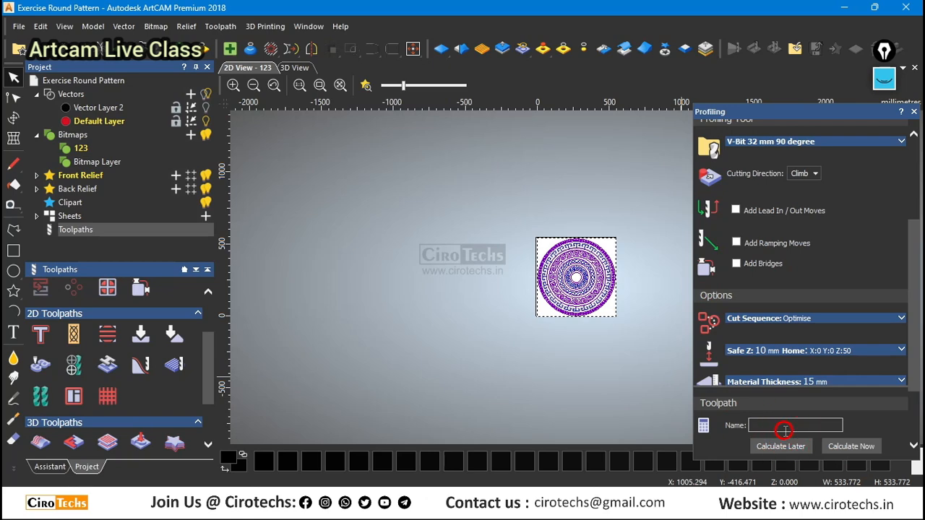
left_click(868, 446)
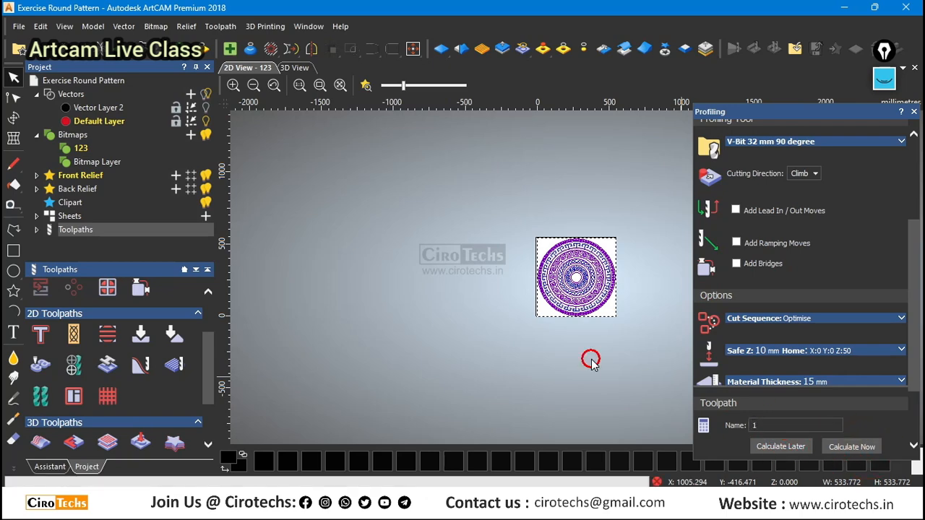
scroll(613, 310, "up", 8)
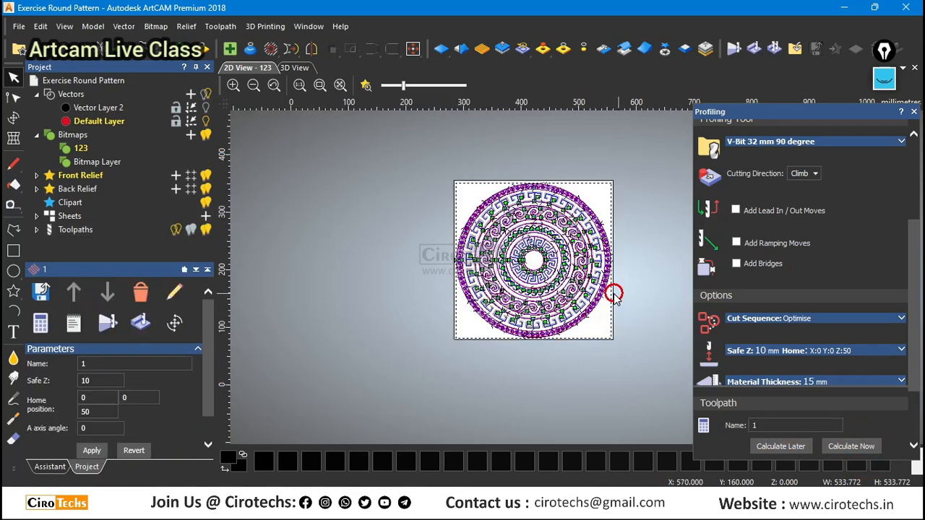
scroll(541, 298, "down", 5)
Simulate the 5 mm deep toolpath in 3D on the whole model at standard resolution and inspect the carved bands up close.
left_click(294, 67)
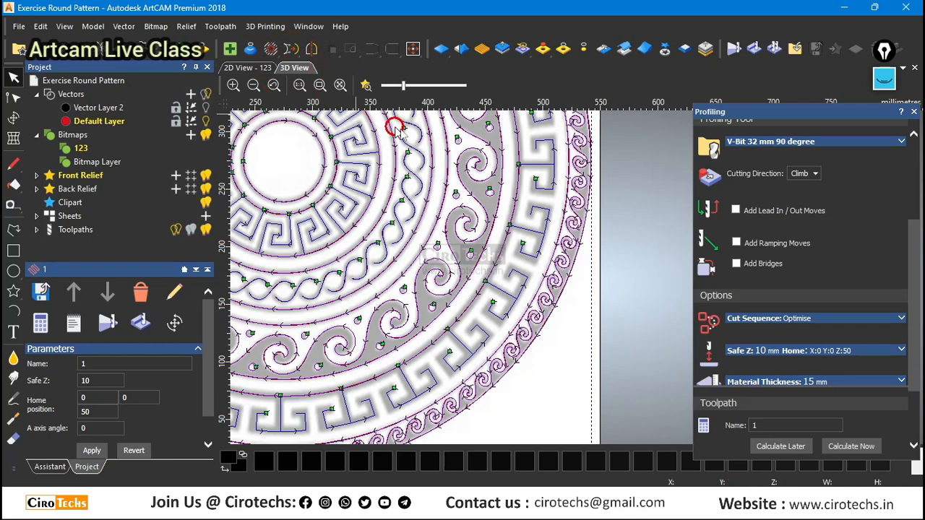
left_click(753, 48)
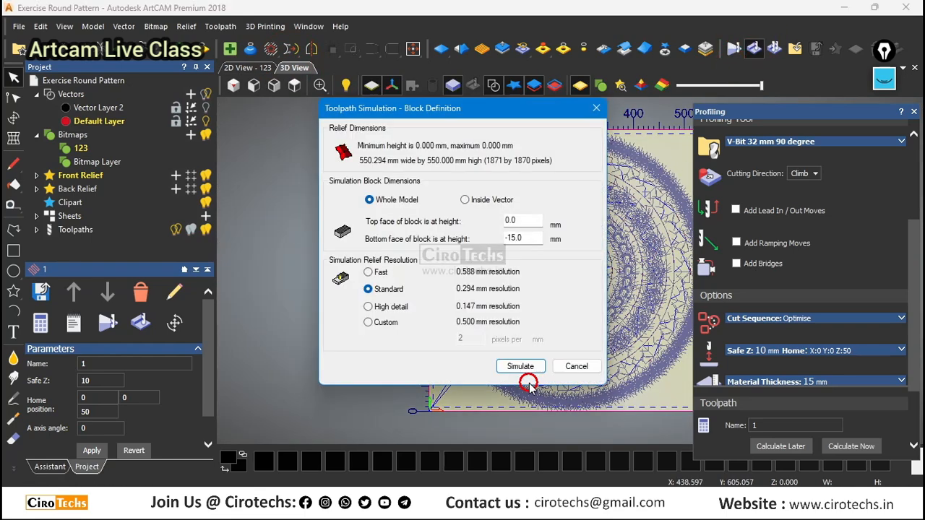
left_click(520, 367)
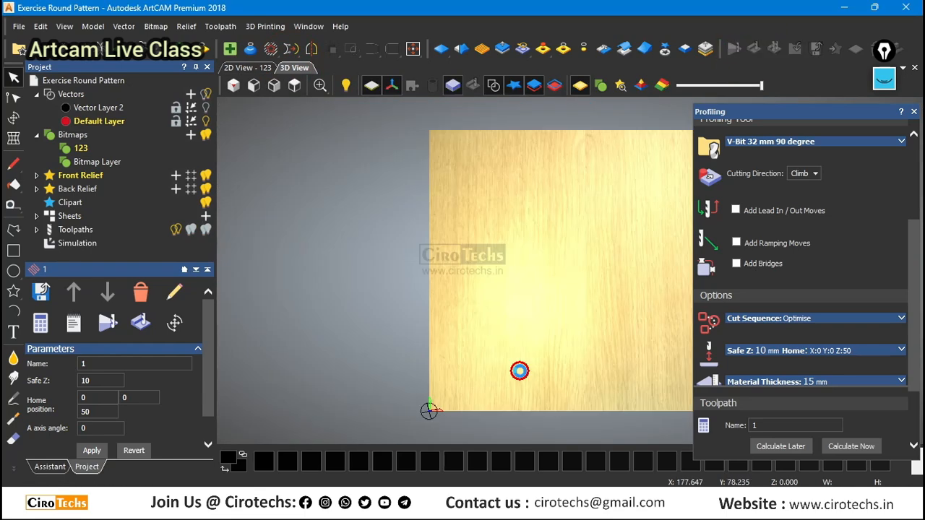
scroll(610, 337, "up", 5)
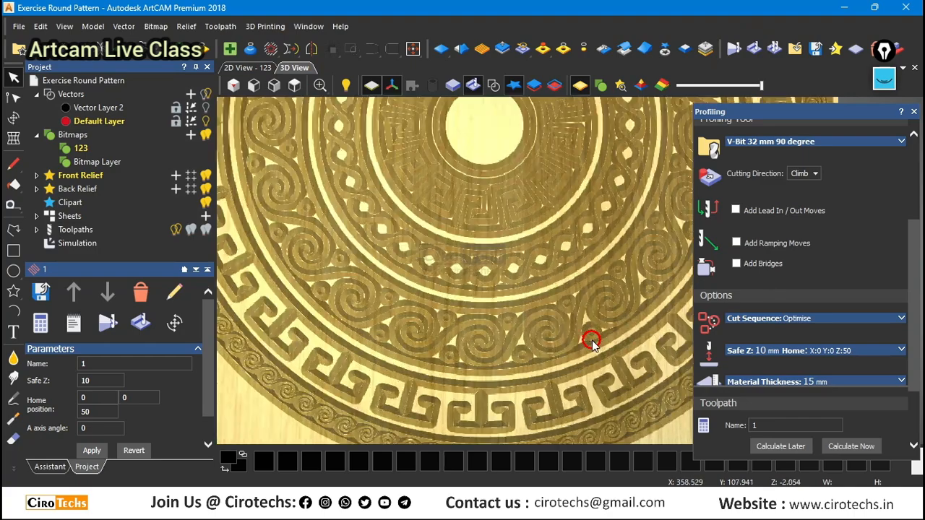
scroll(592, 267, "up", 5)
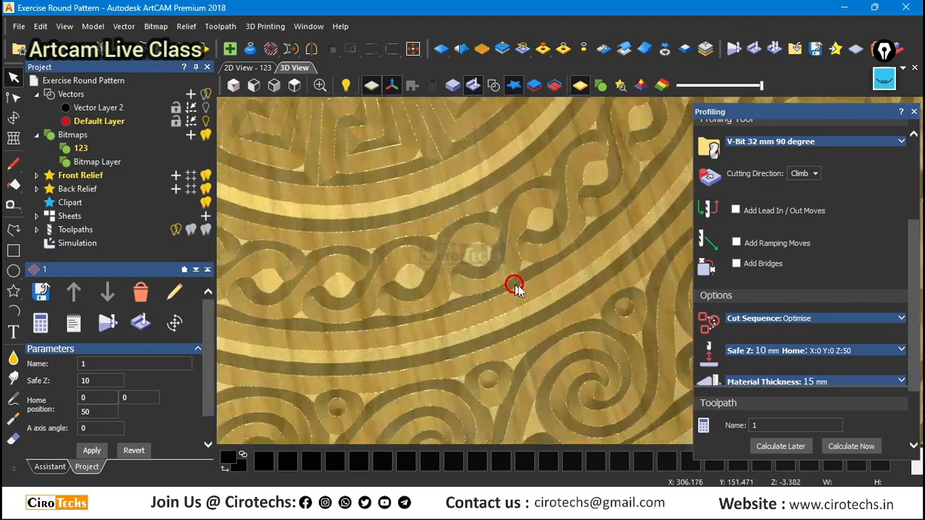
left_click_drag(504, 296, 518, 268)
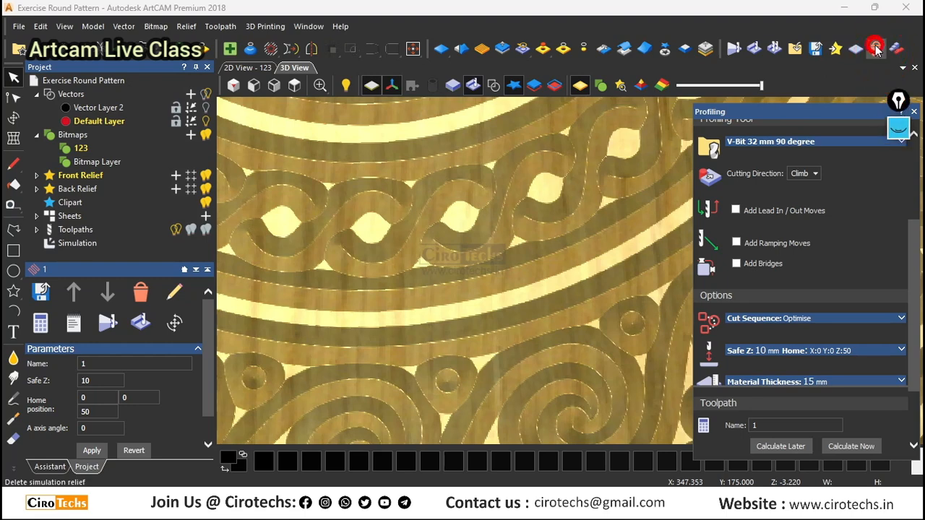
Delete the simulation relief and recalculate toolpath 1 with a finish depth of 2 mm.
left_click(877, 49)
scroll(809, 199, "up", 3)
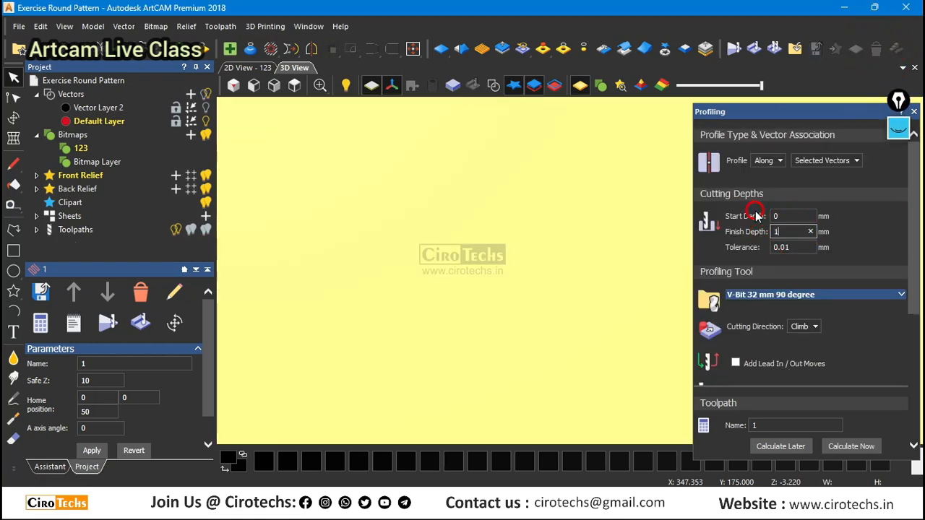
scroll(756, 215, "down", 5)
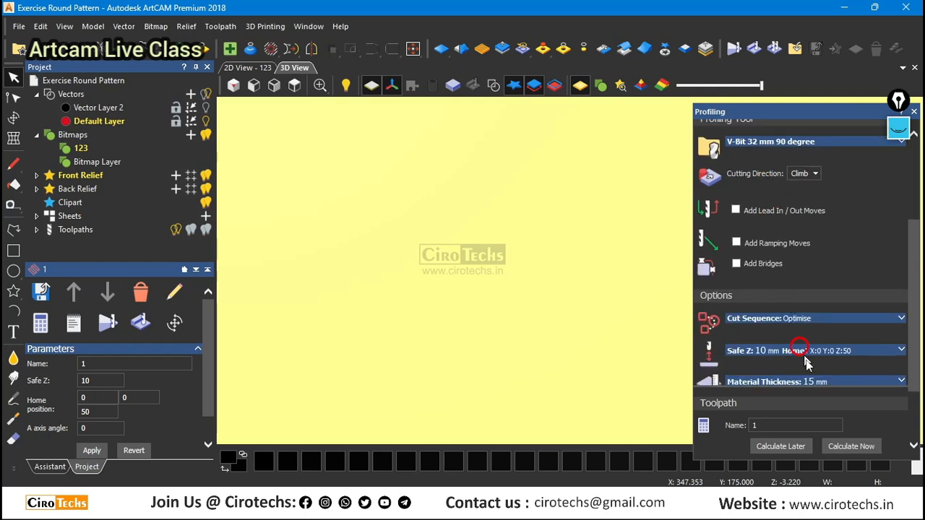
left_click(840, 447)
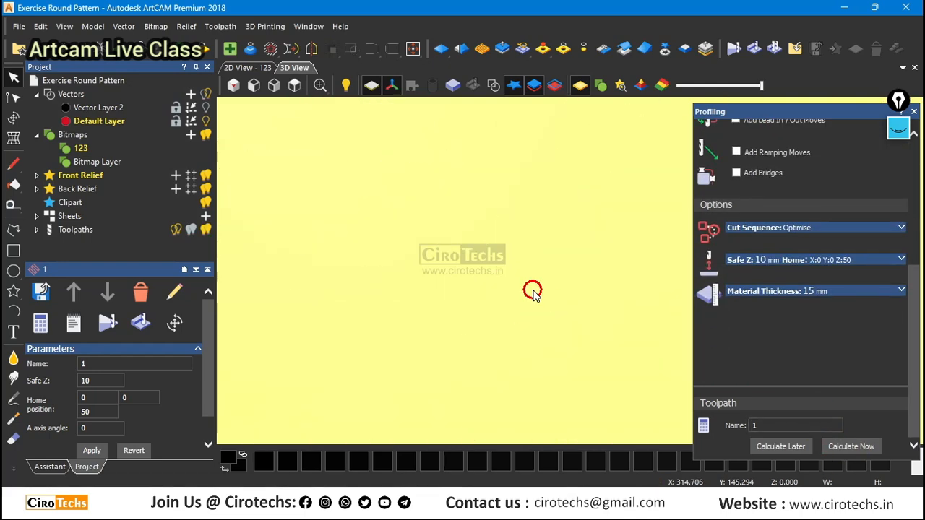
Simulate the recalculated 2 mm deep toolpath on the whole model block.
left_click(757, 52)
left_click(520, 367)
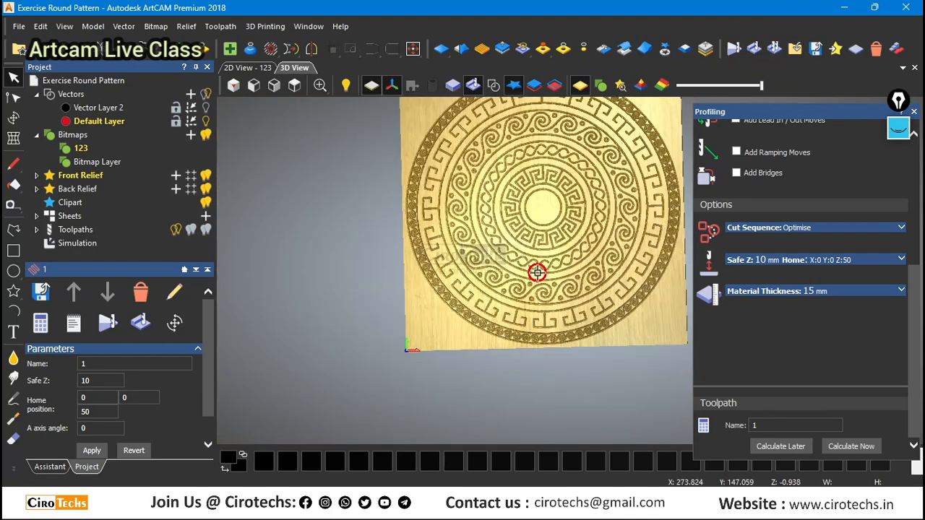
scroll(537, 272, "up", 5)
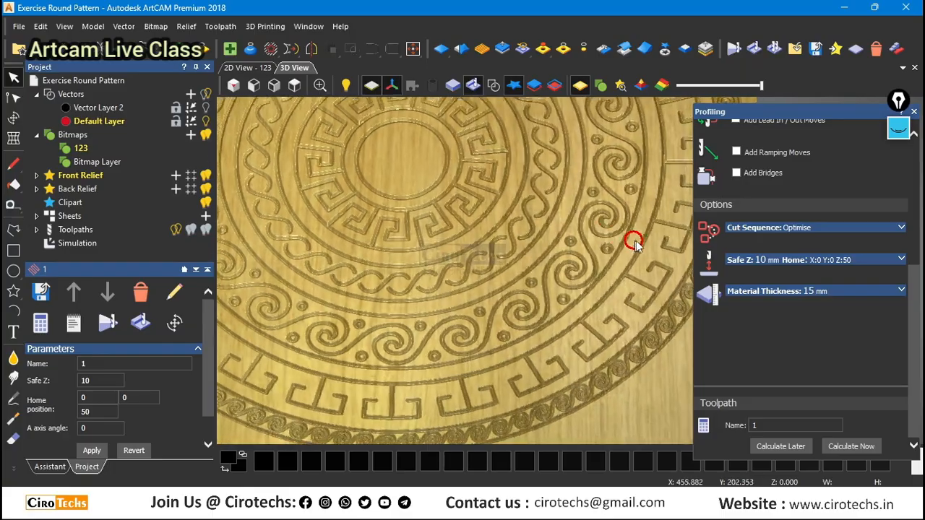
Examine the simulated carving from several angles, checking groove width and depth in the spirals, twisted band and key patterns.
left_click_drag(634, 244, 516, 196)
scroll(424, 171, "up", 4)
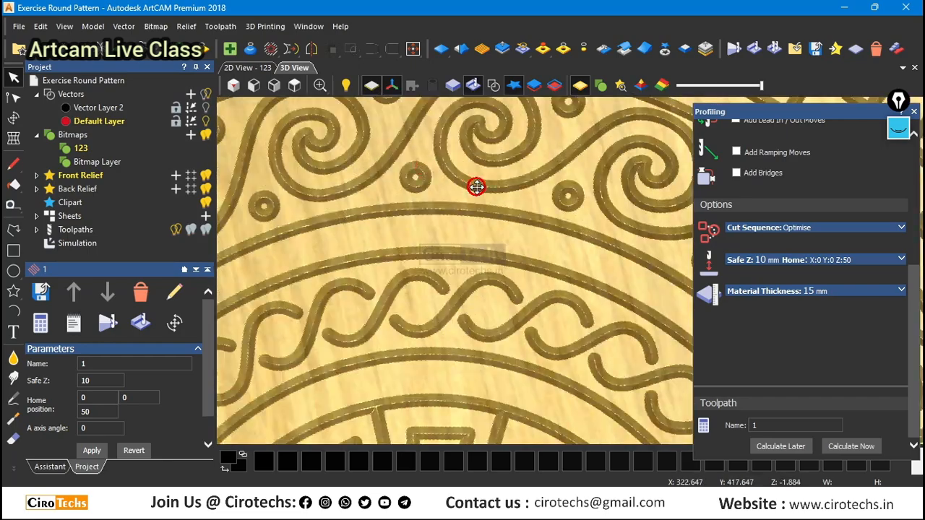
middle_click_drag(477, 187, 492, 220)
scroll(492, 221, "up", 3)
left_click_drag(492, 223, 427, 157)
scroll(498, 153, "up", 4)
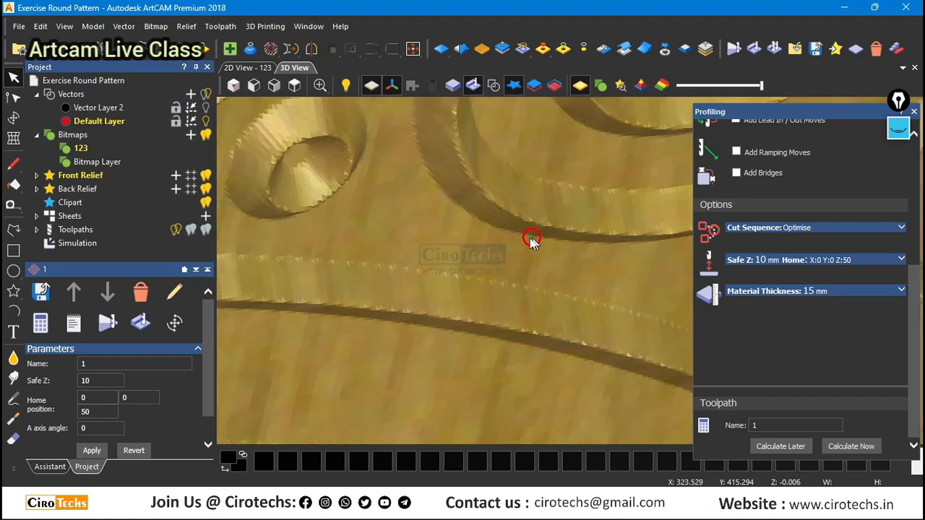
scroll(531, 242, "down", 8)
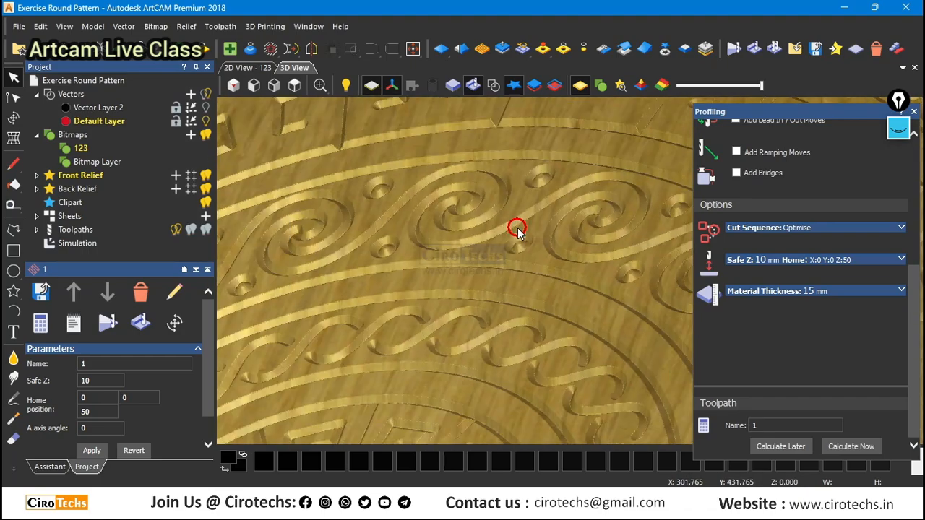
scroll(516, 227, "down", 5)
left_click_drag(516, 227, 626, 351)
scroll(620, 318, "up", 5)
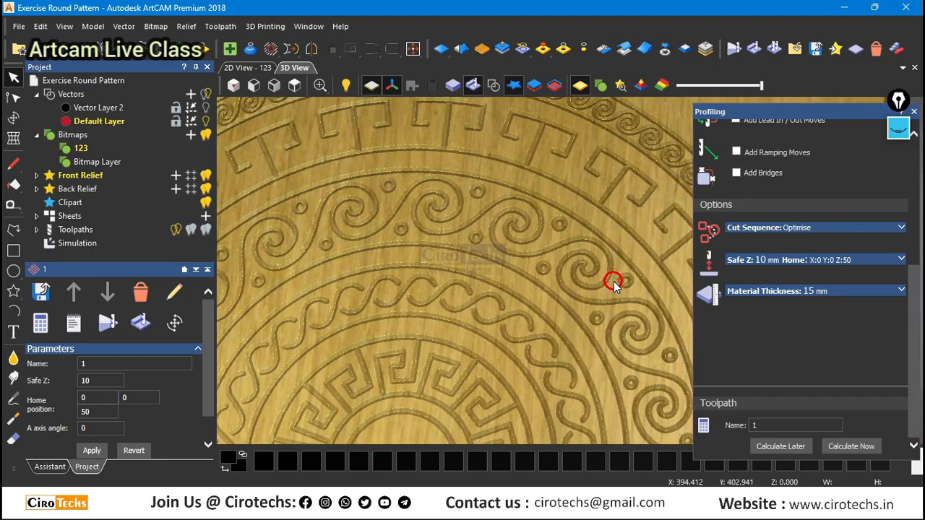
scroll(612, 283, "down", 6)
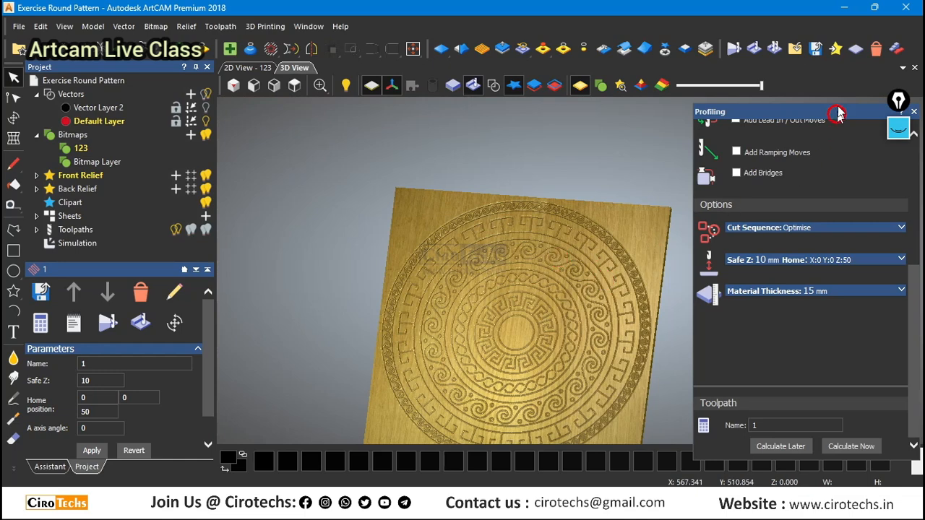
Delete the simulation relief and name the next profiling toolpath 2.
left_click(875, 49)
scroll(785, 365, "up", 5)
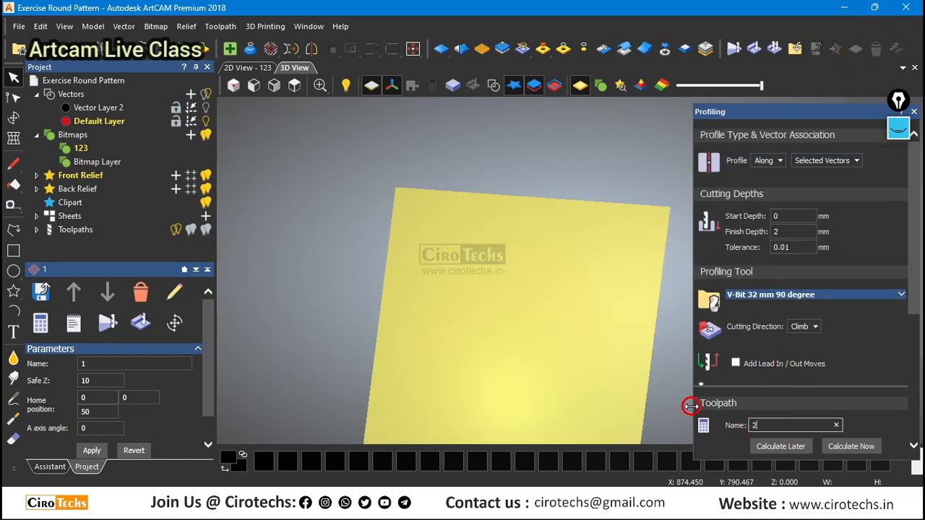
Choose the Veining Tool 10mm from the tool database as the profiling tool for toolpath 2.
left_click(819, 302)
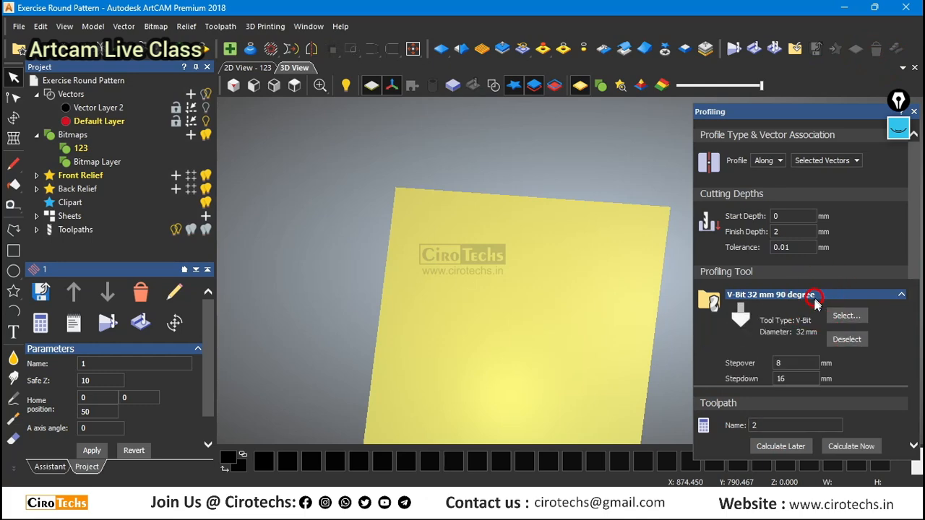
scroll(838, 322, "down", 3)
left_click(847, 162)
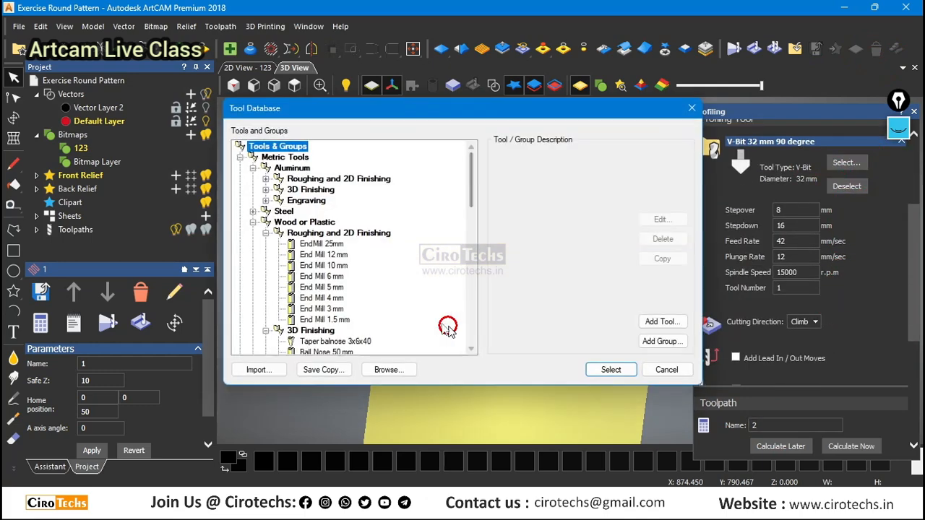
scroll(352, 303, "down", 12)
scroll(352, 304, "down", 1)
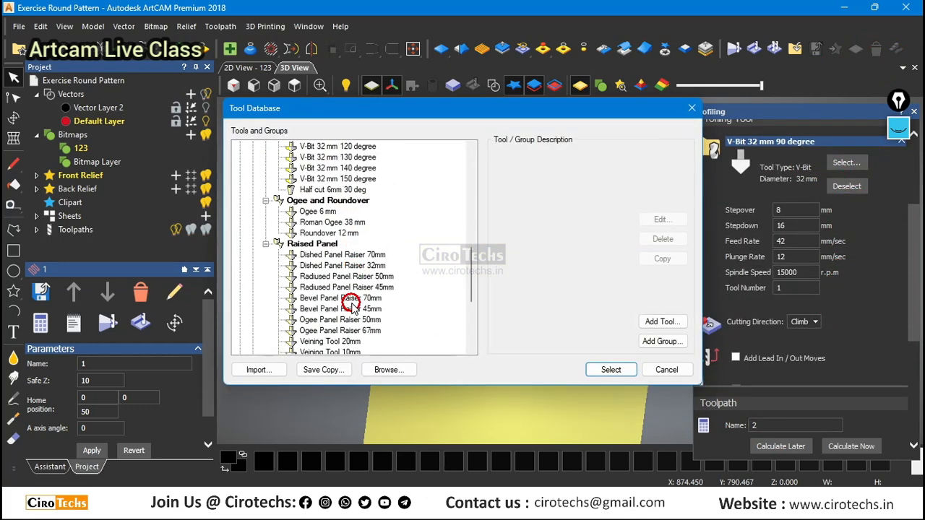
left_click(357, 201)
left_click(359, 190)
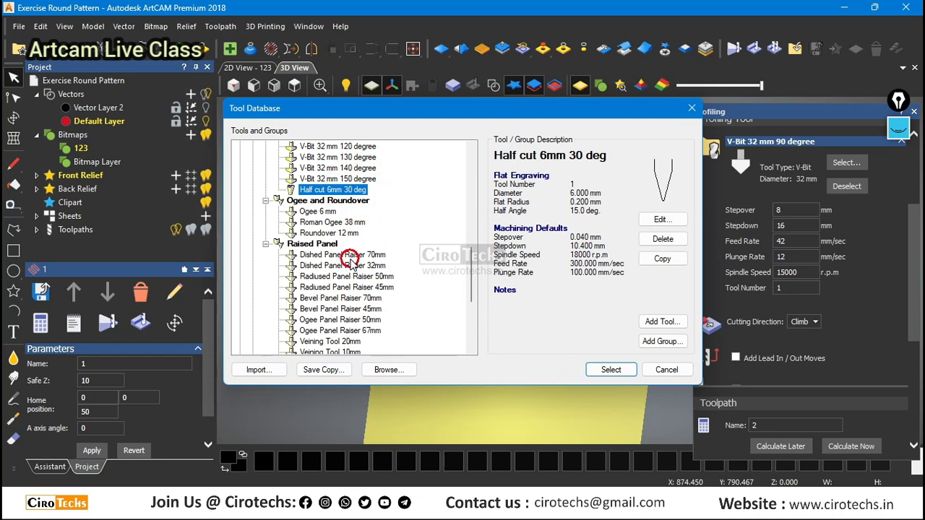
scroll(351, 261, "down", 2)
scroll(352, 264, "up", 2)
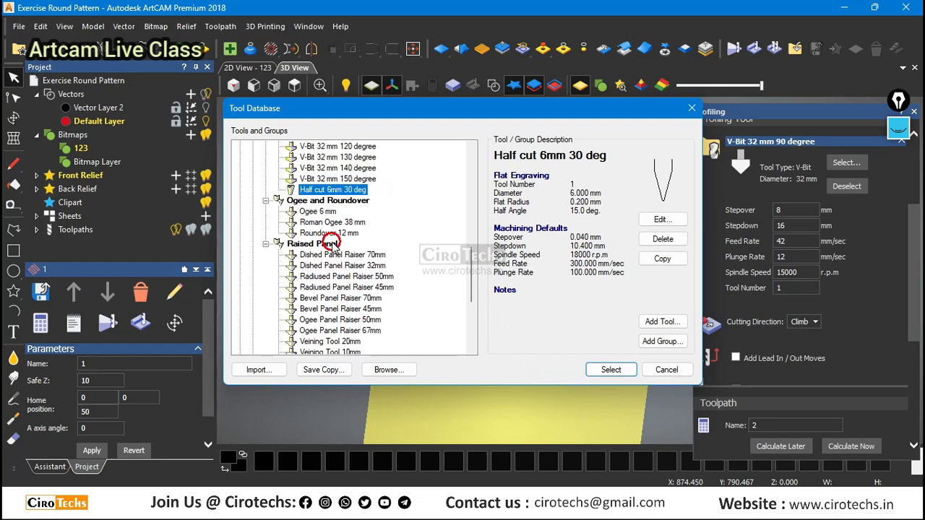
scroll(333, 262, "down", 3)
left_click(330, 255)
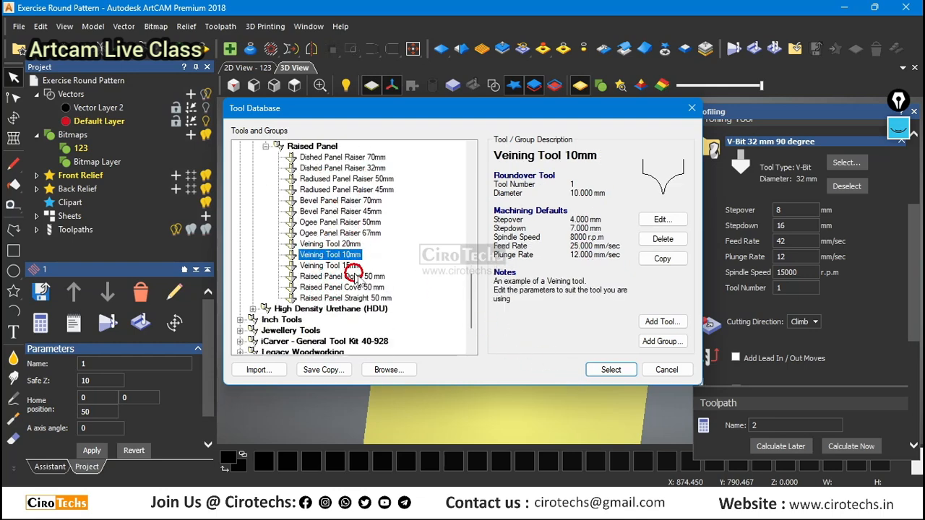
left_click(621, 371)
Calculate toolpath 2 with the veining tool and simulate it on the whole model at standard resolution.
scroll(763, 289, "down", 1)
scroll(763, 290, "up", 3)
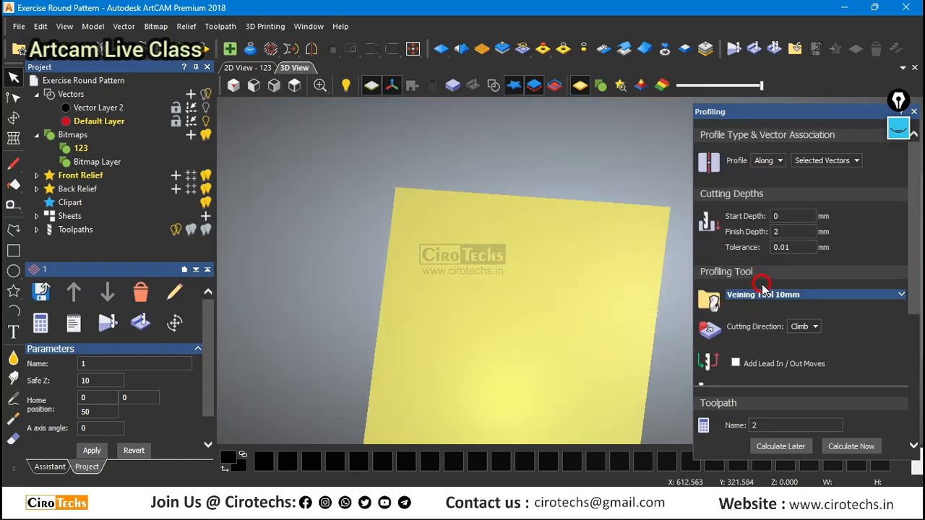
scroll(792, 347, "down", 6)
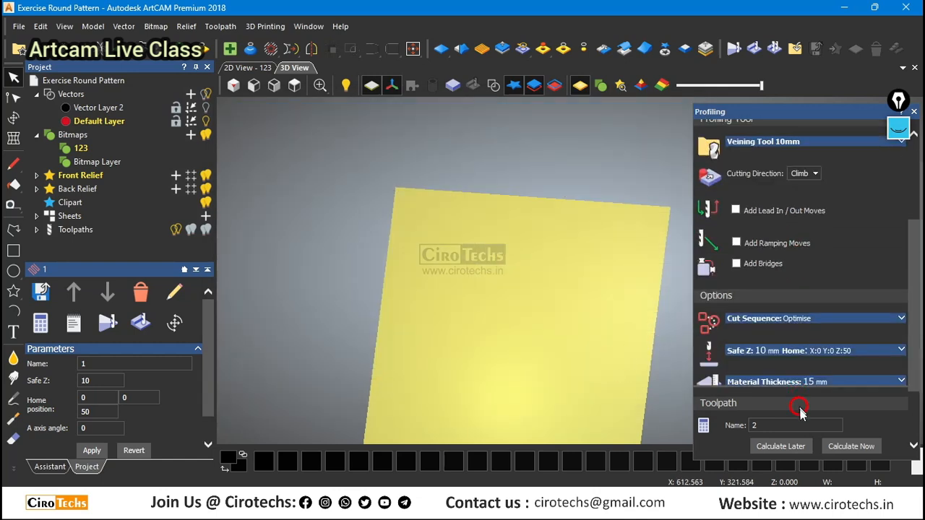
left_click(840, 443)
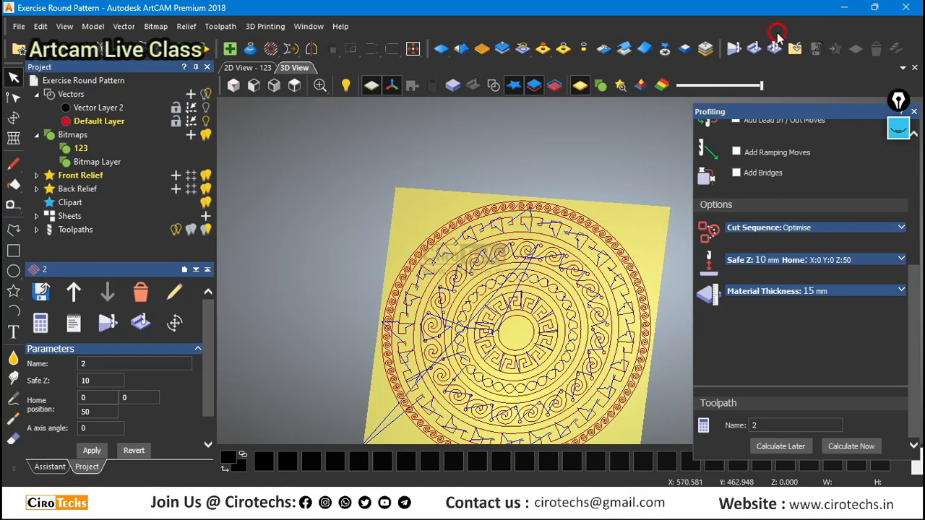
left_click(754, 48)
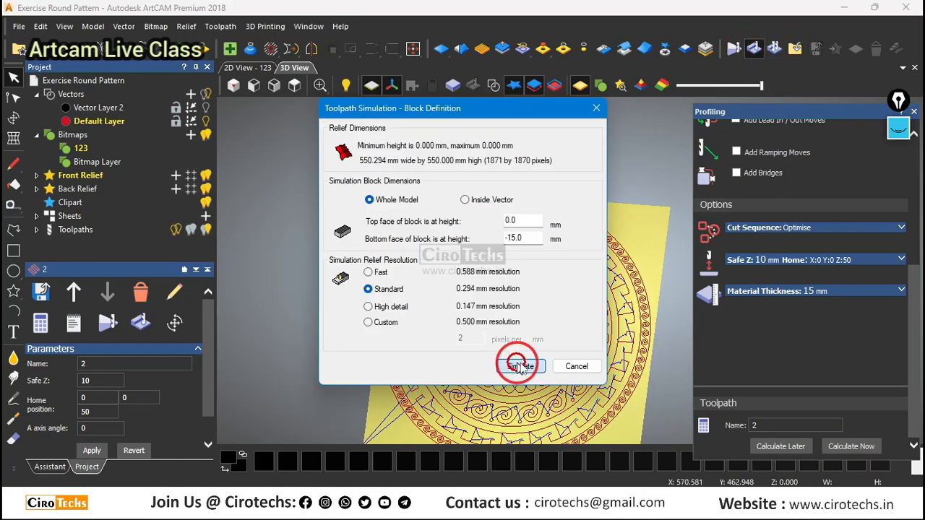
left_click(519, 366)
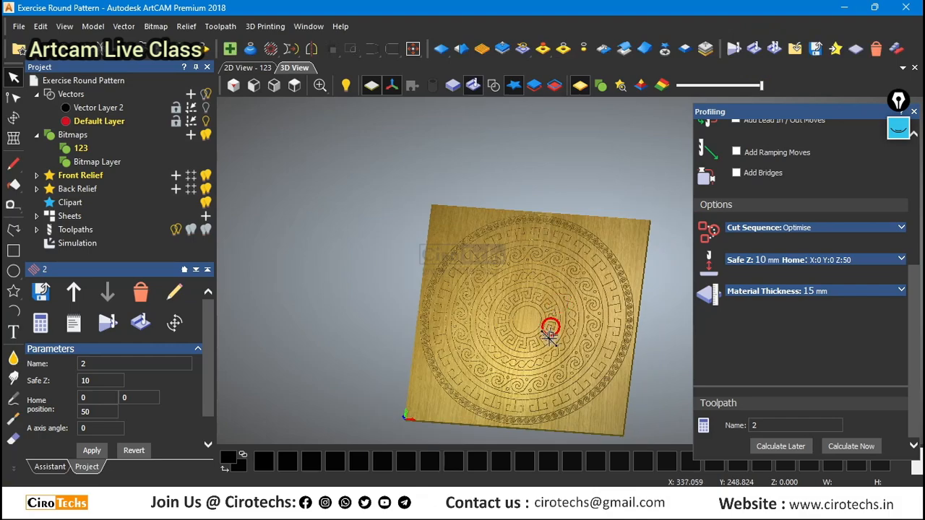
scroll(549, 333, "up", 6)
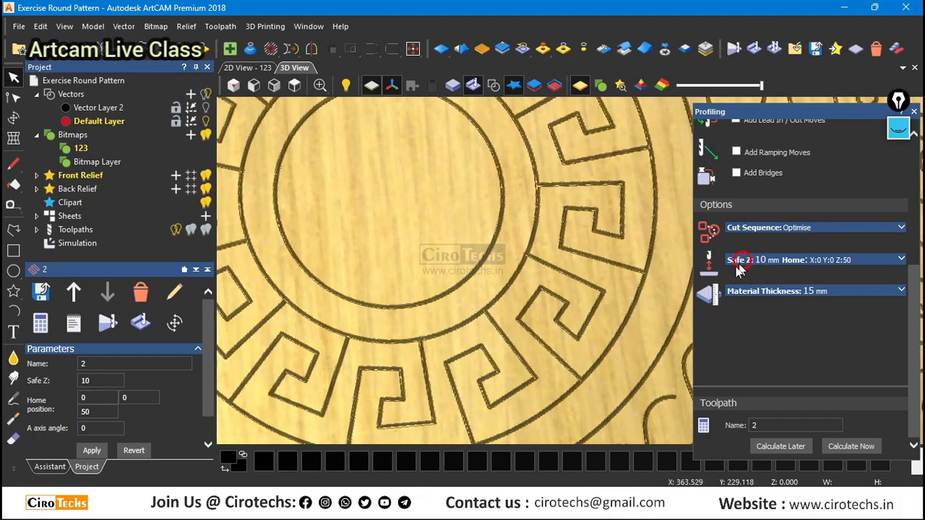
Recalculate toolpath 2 with a finish depth of 5 mm and simulate it to check the carved grooves.
scroll(739, 269, "up", 5)
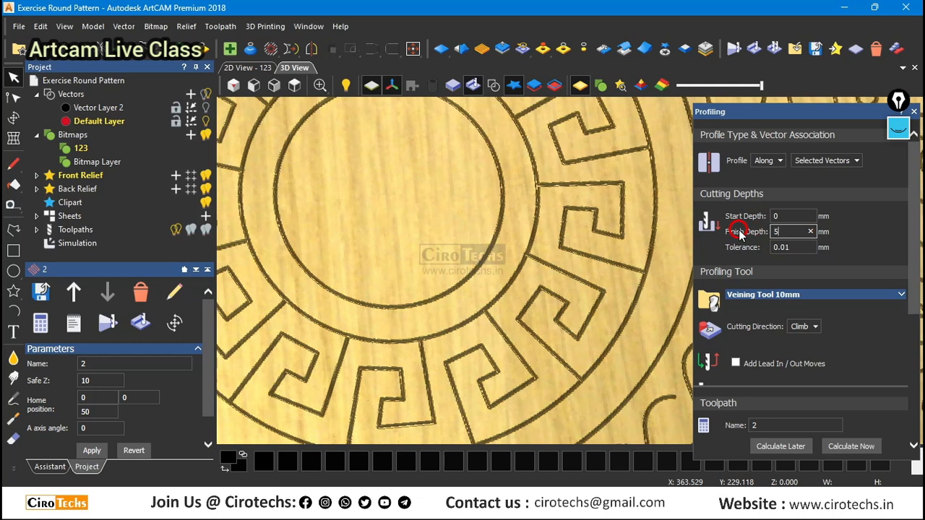
scroll(822, 392, "down", 6)
left_click(839, 446)
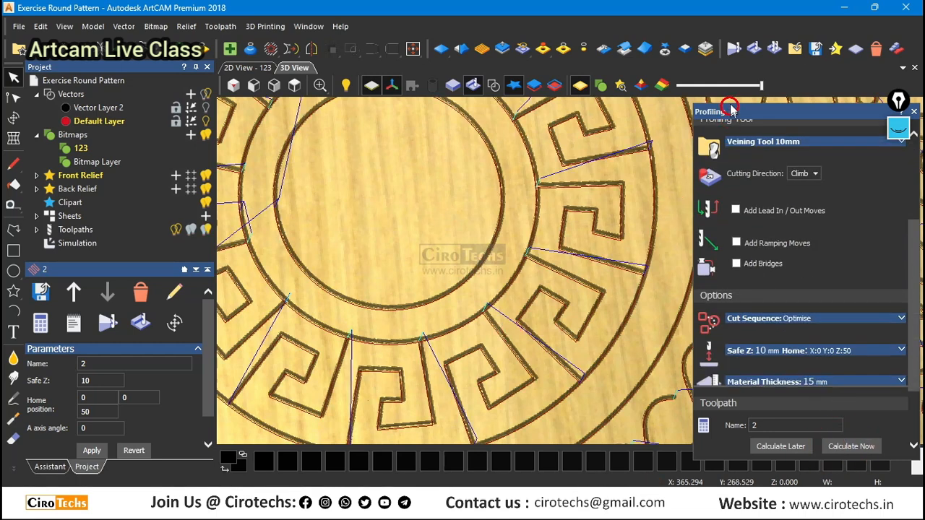
left_click(754, 50)
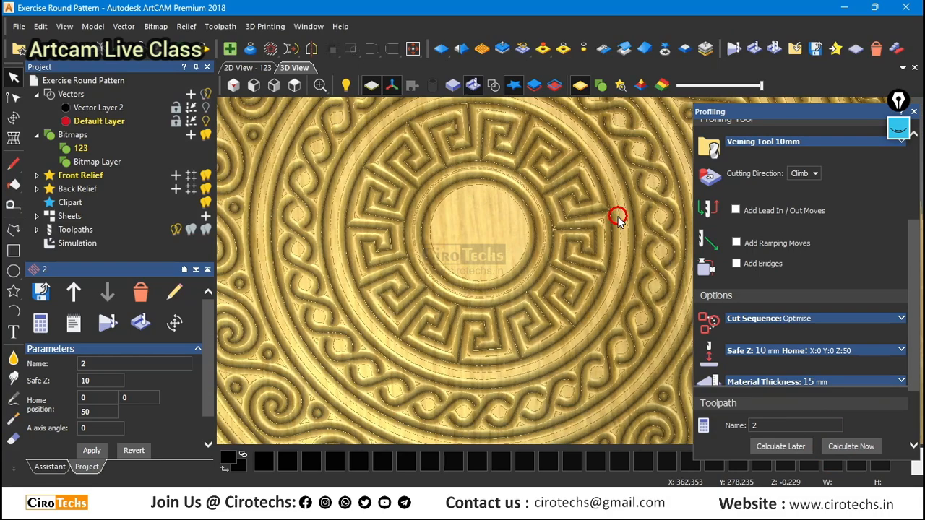
scroll(566, 268, "up", 4)
left_click_drag(566, 285, 585, 291)
scroll(564, 279, "down", 2)
scroll(569, 193, "down", 3)
scroll(591, 176, "up", 3)
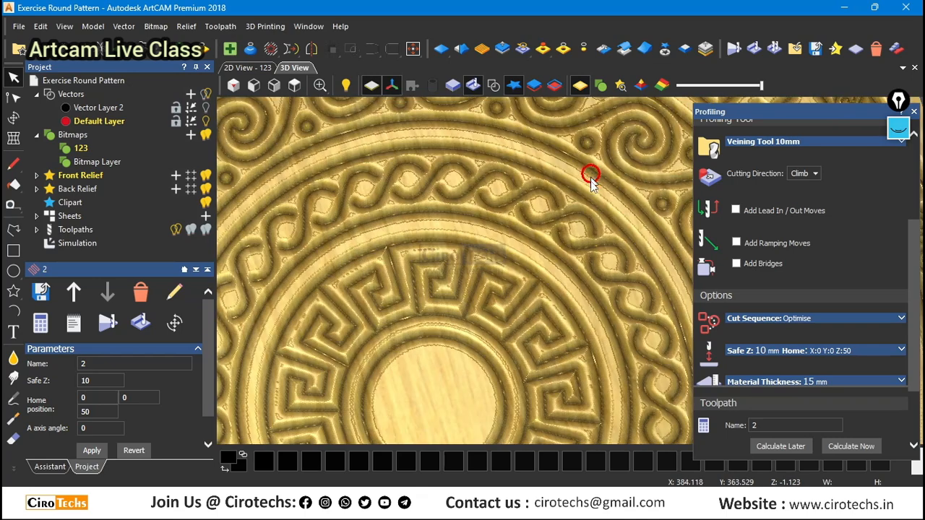
mouse_move(590, 177)
left_mouse_down()
mouse_move(552, 208)
mouse_move(593, 185)
left_mouse_up()
Recalculate toolpath 2 with a finish depth of 4 mm, reset the simulation relief and simulate the toolpath again.
scroll(766, 203, "up", 5)
left_click(790, 231)
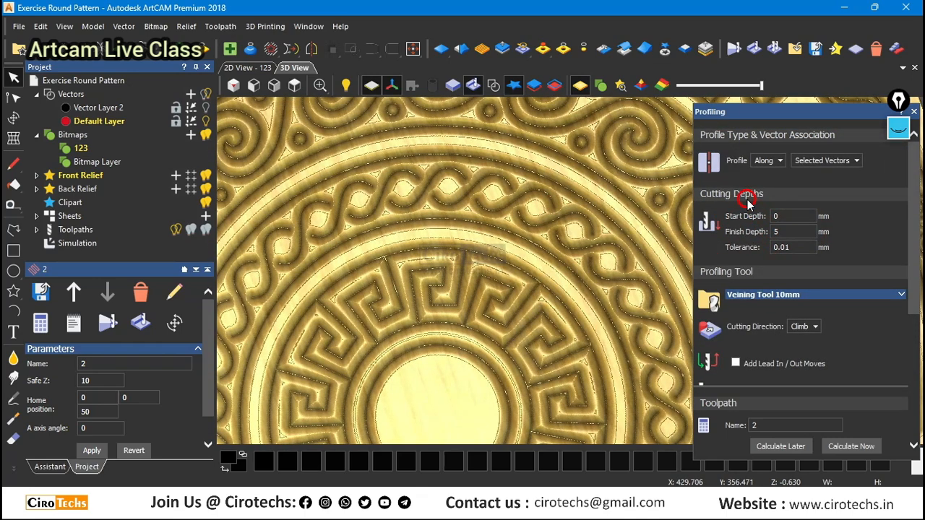
scroll(781, 289, "down", 5)
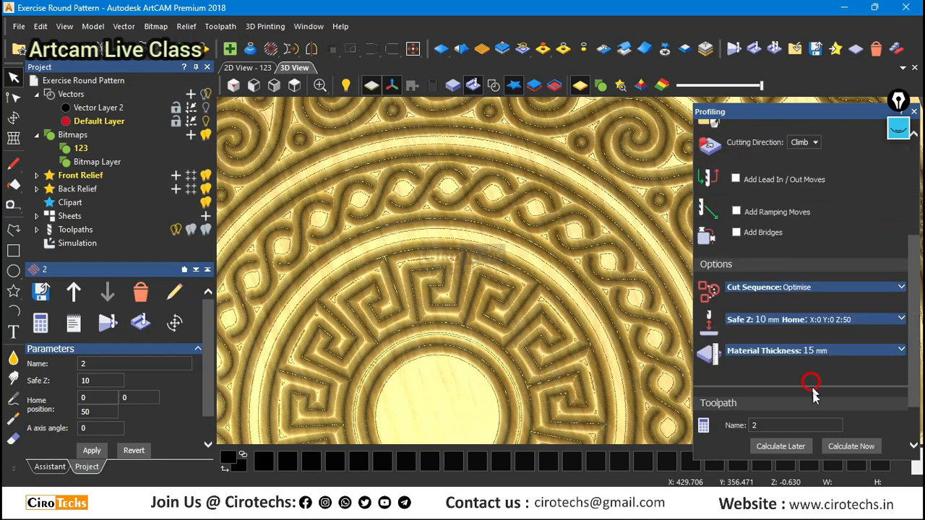
scroll(788, 303, "up", 5)
left_click(781, 232)
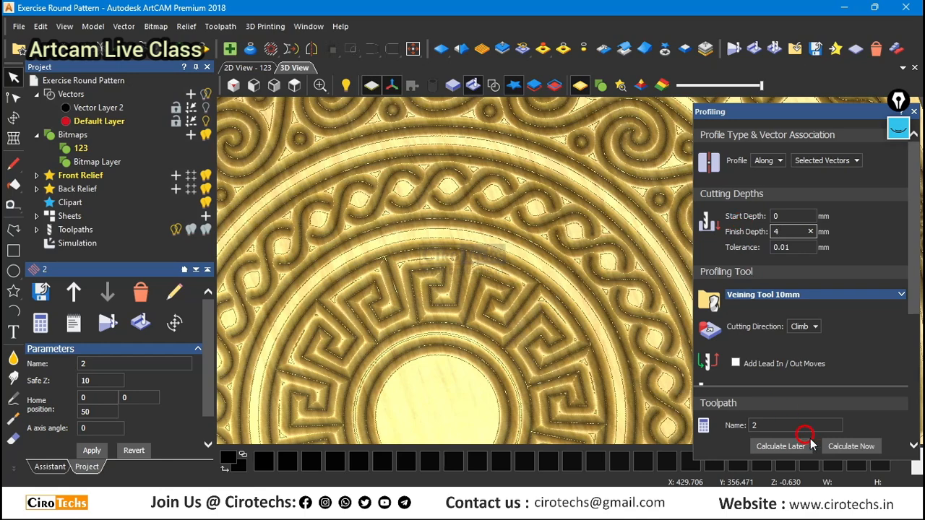
left_click(849, 446)
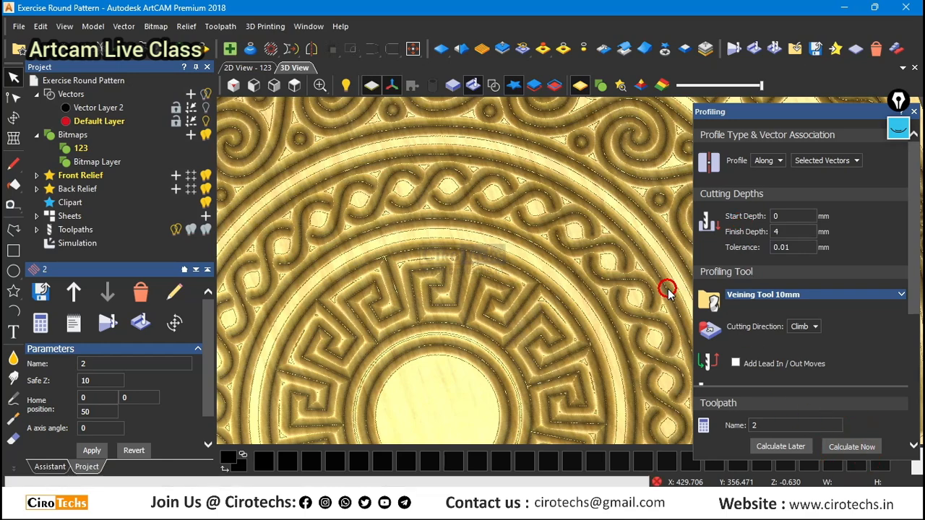
left_click(854, 49)
left_click(756, 50)
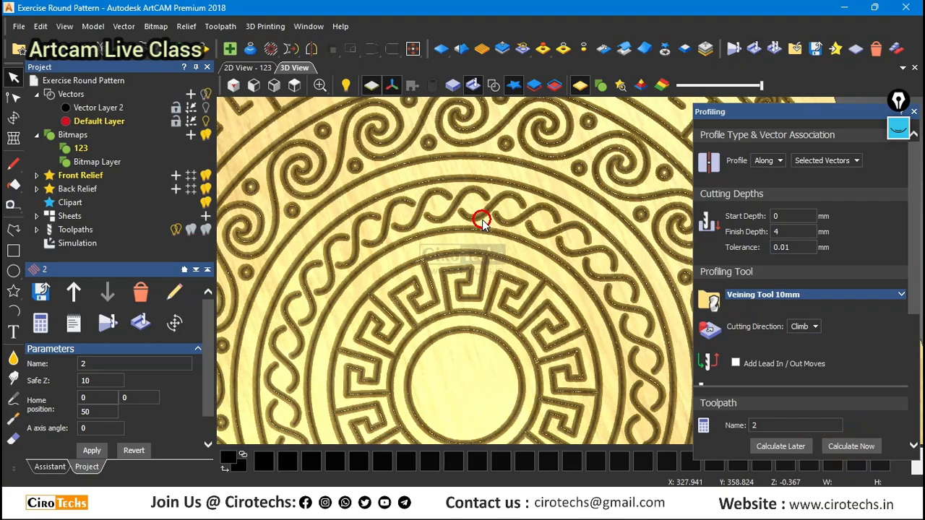
Examine the simulated 4 mm deep carving up close, from above and at an angle, checking the key patterns, twisted band and spirals.
scroll(582, 289, "up", 5)
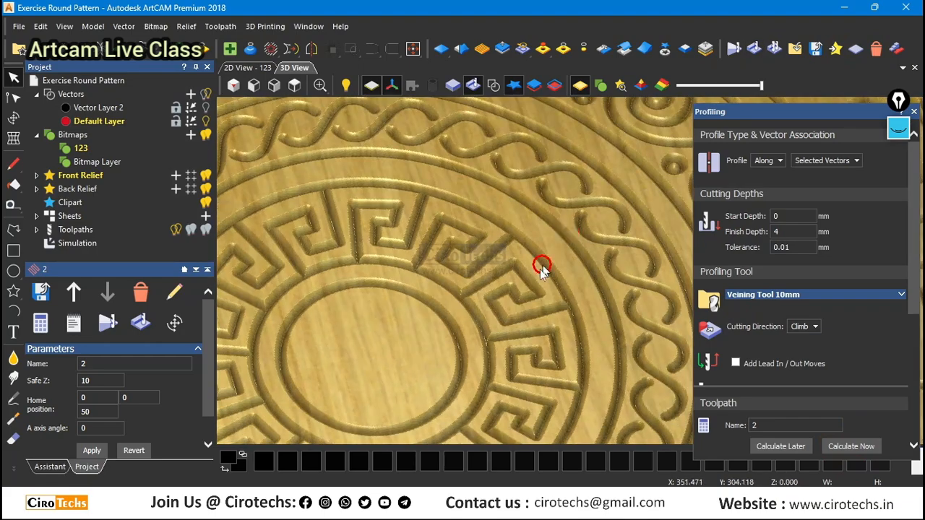
scroll(541, 264, "up", 5)
scroll(514, 263, "down", 6)
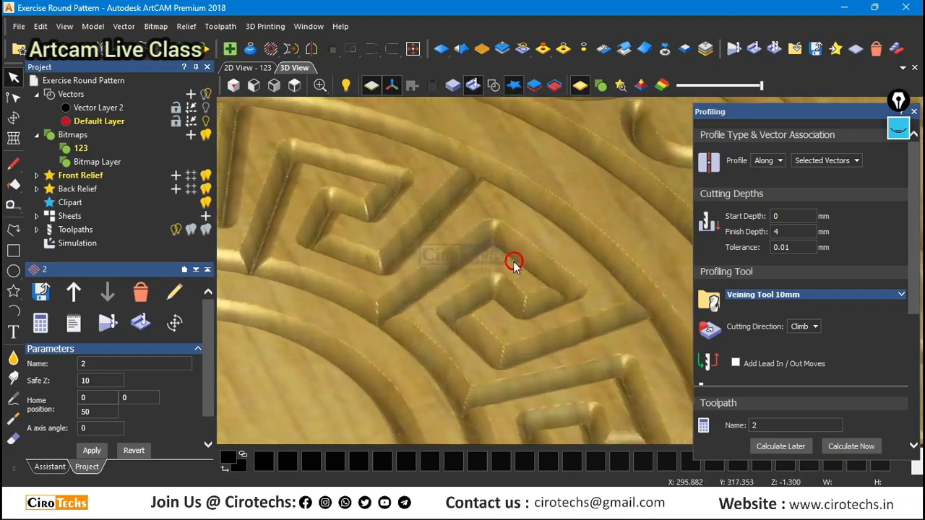
scroll(533, 287, "up", 4)
scroll(520, 267, "down", 5)
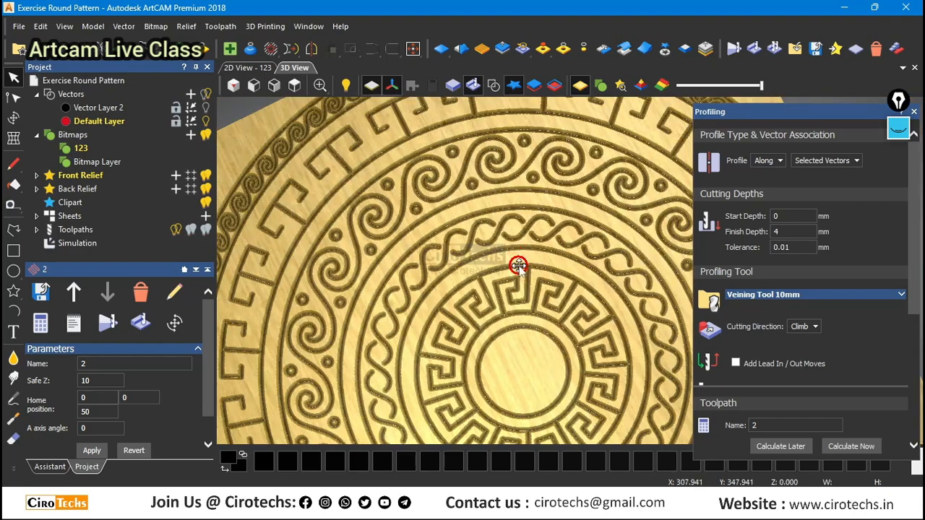
scroll(514, 237, "up", 5)
scroll(571, 195, "down", 6)
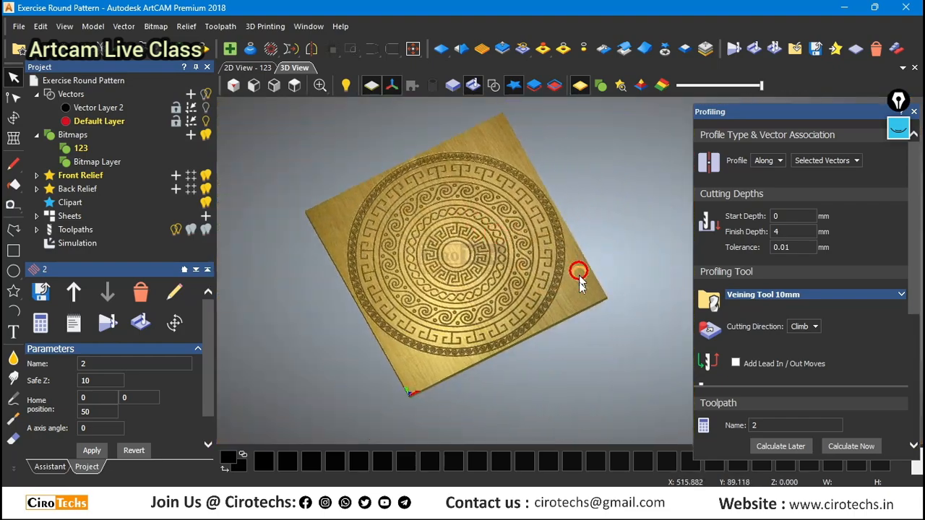
scroll(489, 196, "up", 5)
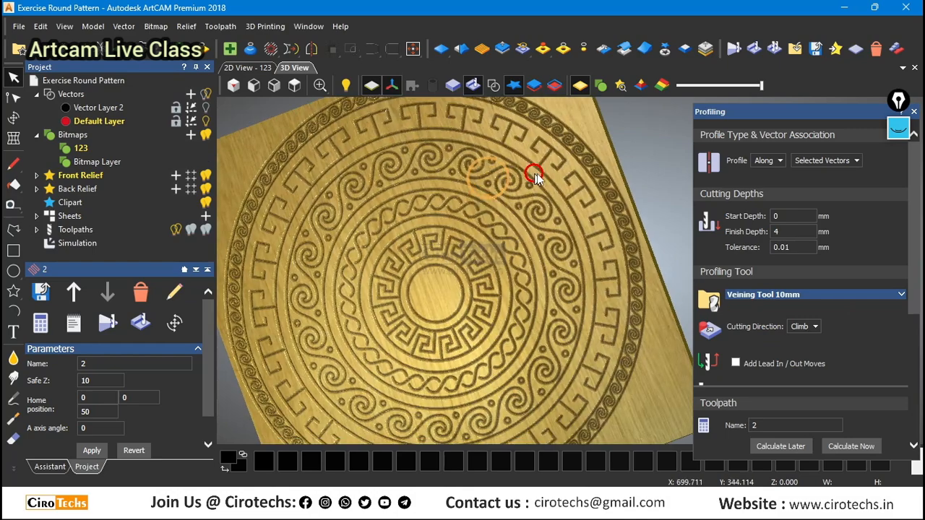
left_click(294, 86)
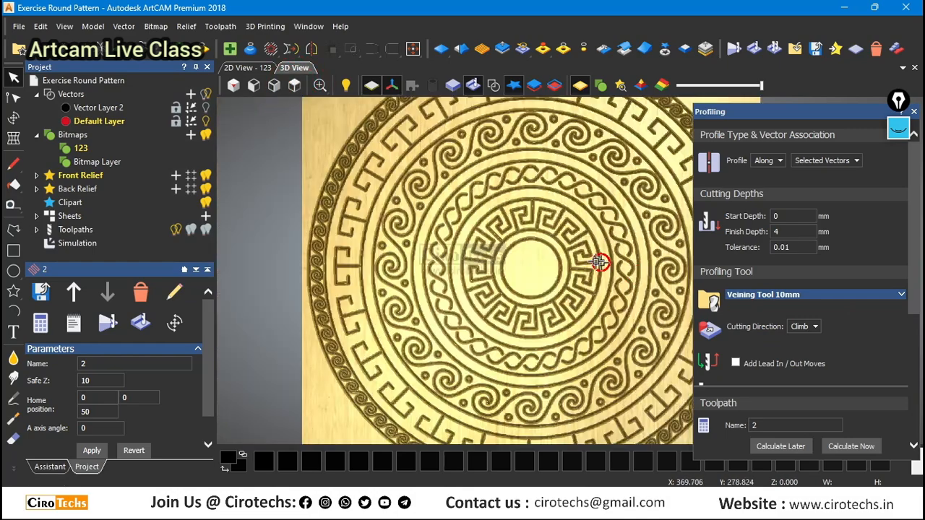
scroll(504, 240, "up", 3)
scroll(550, 241, "down", 3)
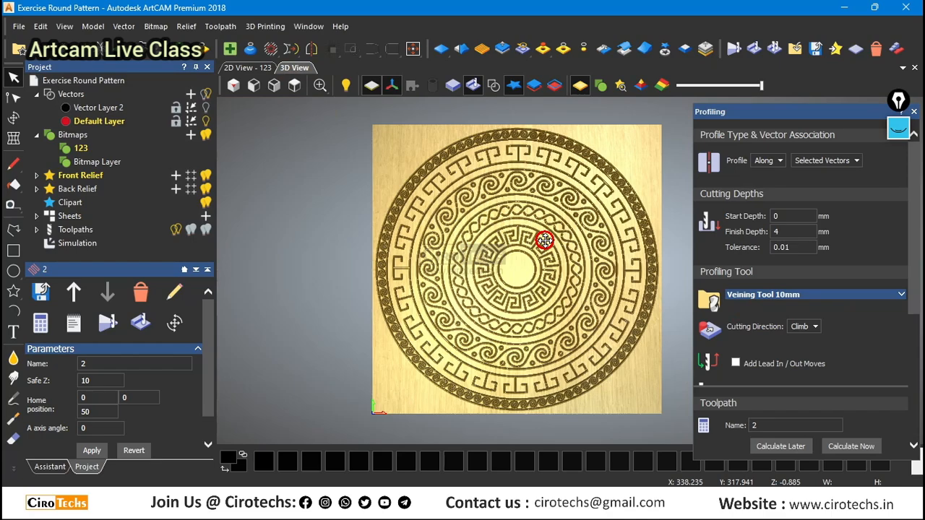
scroll(572, 290, "up", 5)
scroll(470, 293, "down", 4)
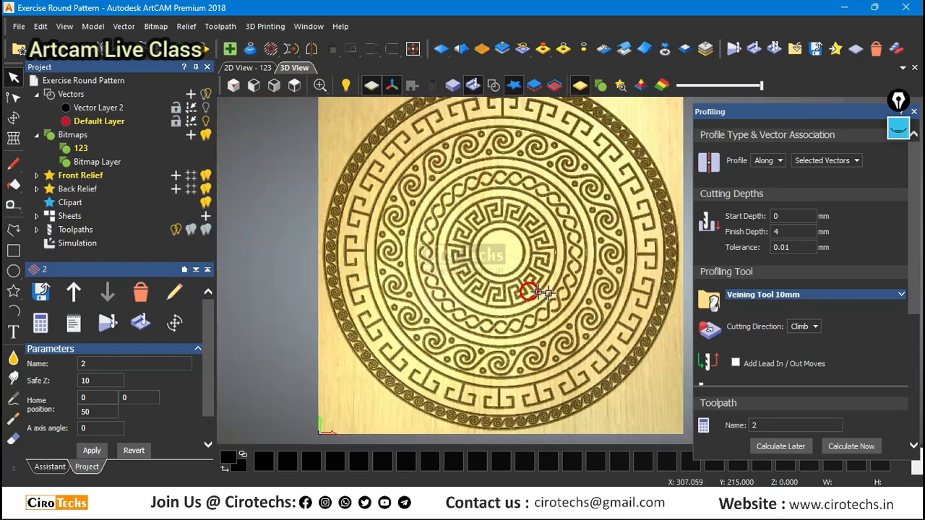
scroll(564, 293, "up", 3)
left_click_drag(602, 296, 592, 196)
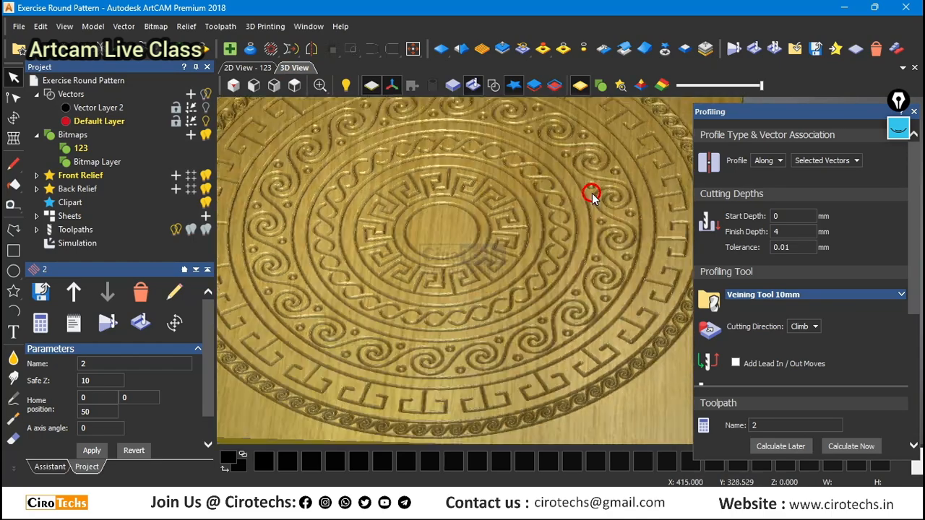
scroll(485, 257, "down", 3)
left_click_drag(486, 257, 433, 217)
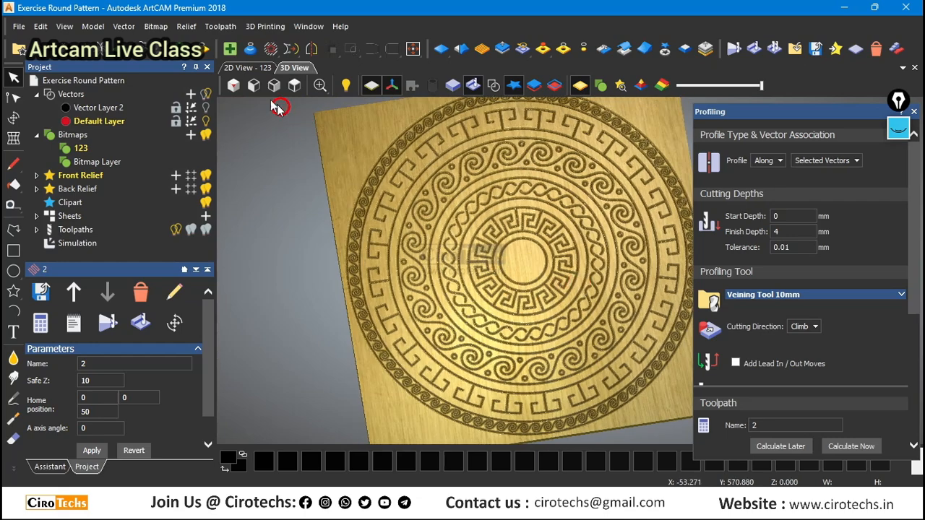
Inspect the ornament's vectors and toolpath 2 in the 2D view, from the central key pattern to the outer rings.
left_click(248, 70)
scroll(557, 307, "up", 3)
scroll(506, 275, "down", 5)
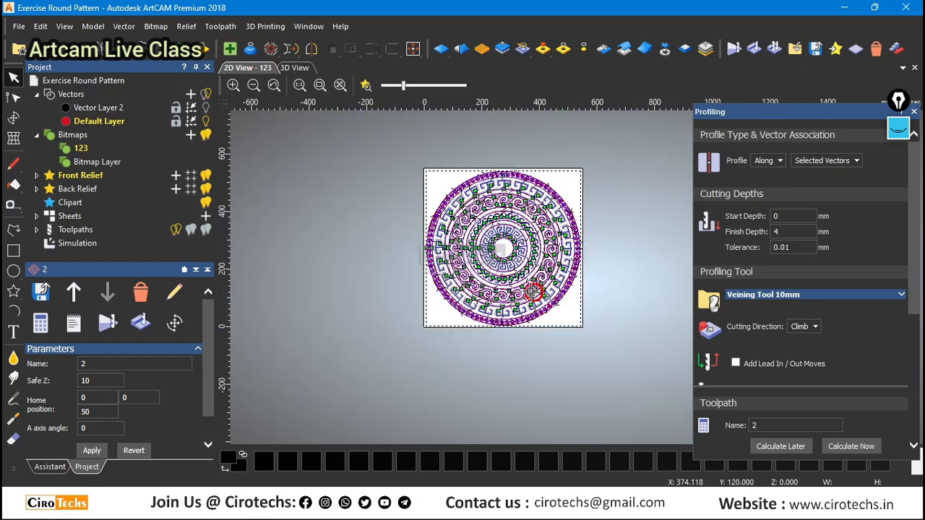
scroll(504, 242, "up", 5)
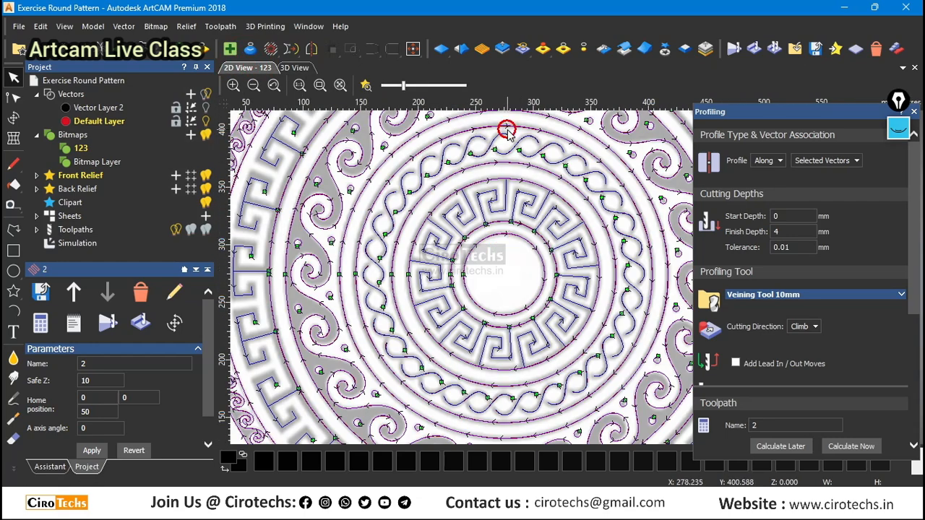
scroll(523, 205, "down", 3)
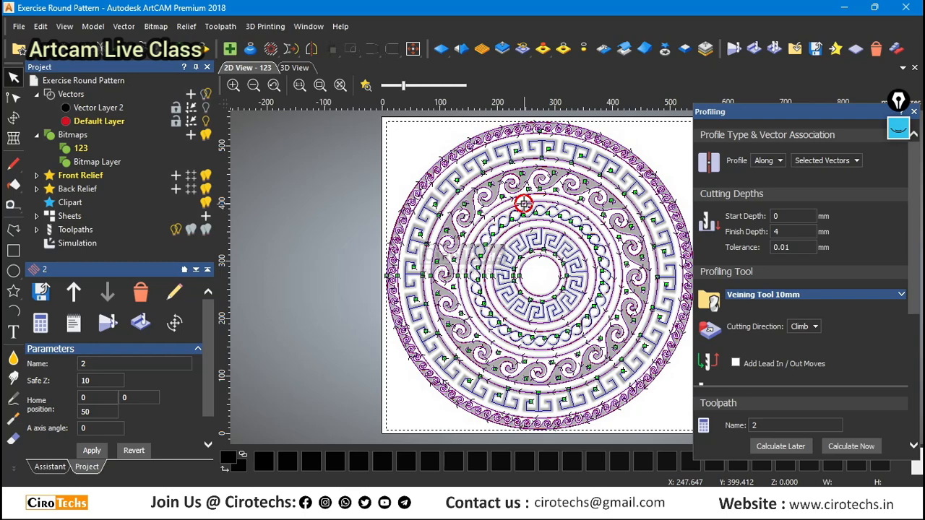
scroll(553, 253, "up", 3)
scroll(525, 241, "down", 4)
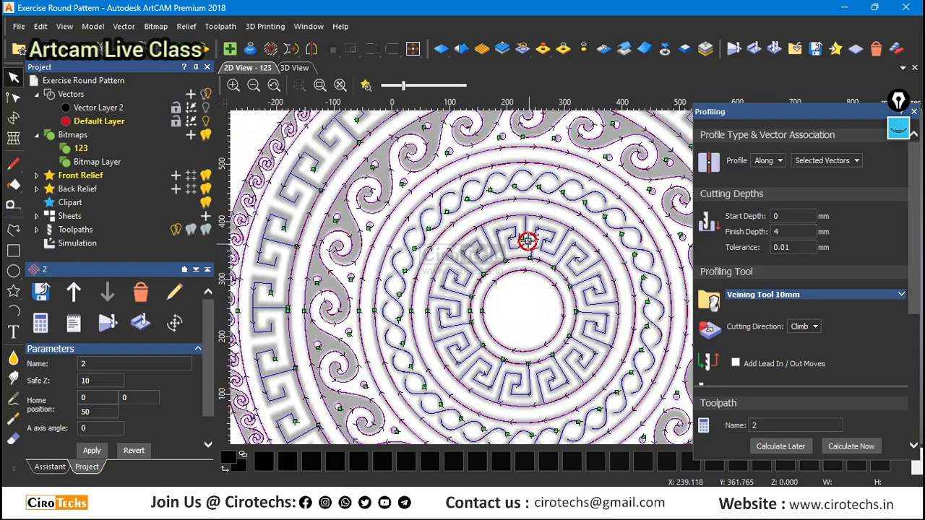
scroll(613, 293, "up", 1)
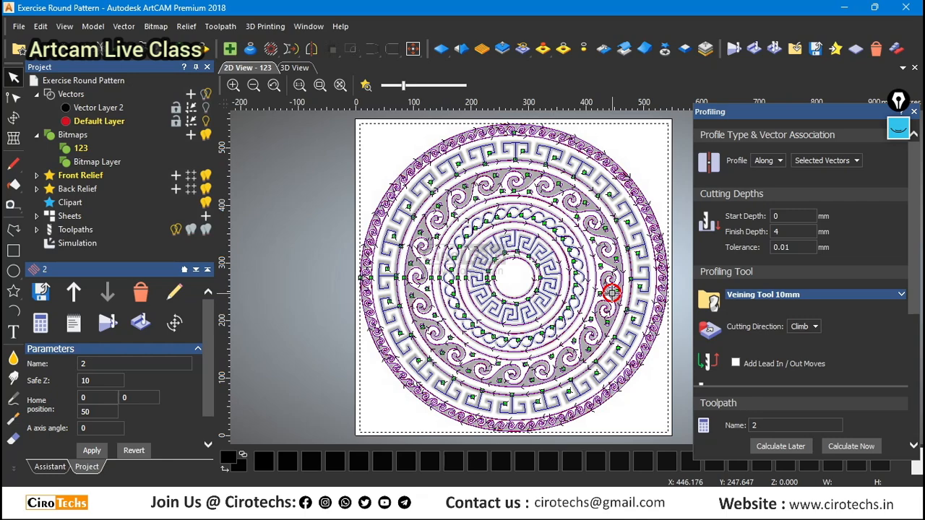
scroll(615, 289, "up", 2)
scroll(617, 286, "down", 2)
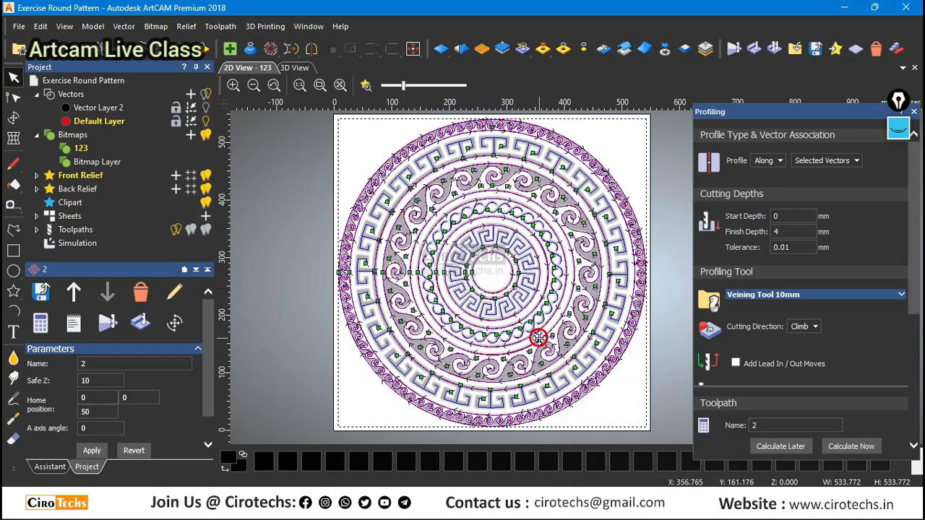
scroll(539, 337, "down", 2)
Switch to the Google Meet window to return to the live class call.
mouse_move(627, 509)
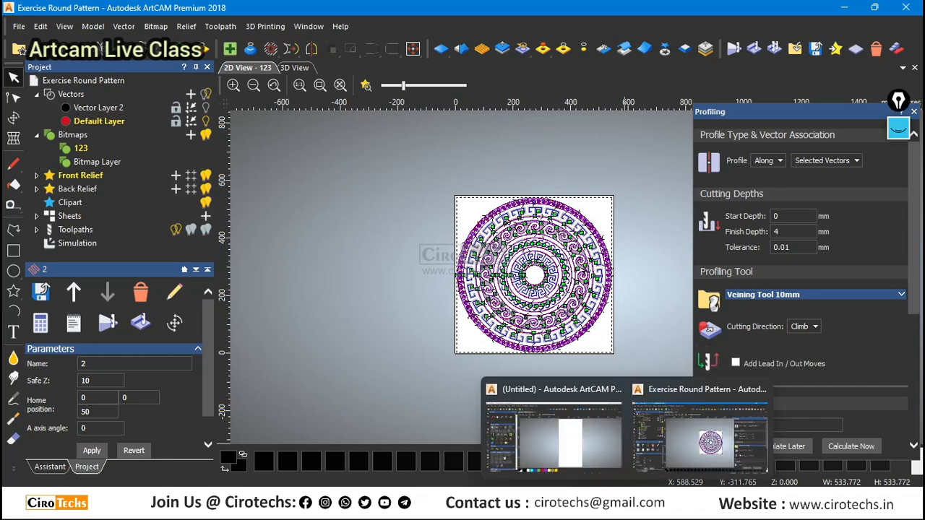
mouse_move(539, 509)
left_click(450, 419)
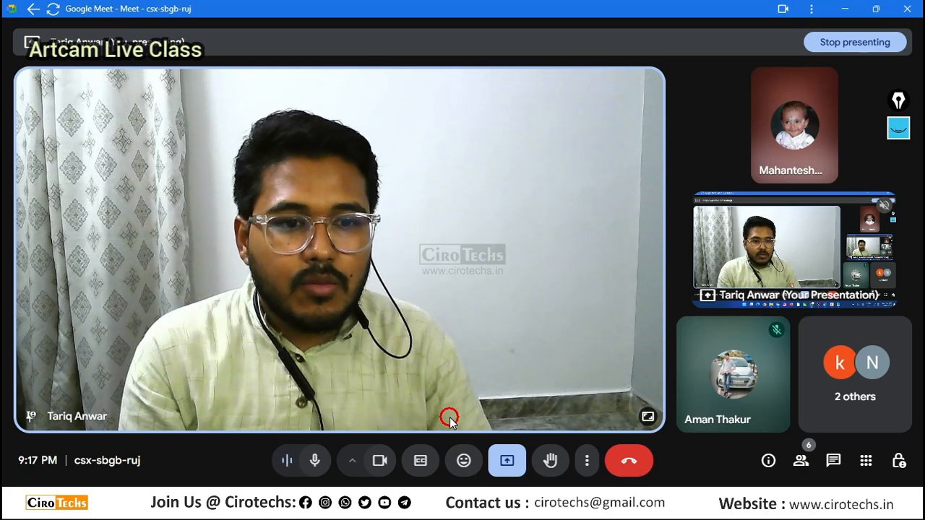